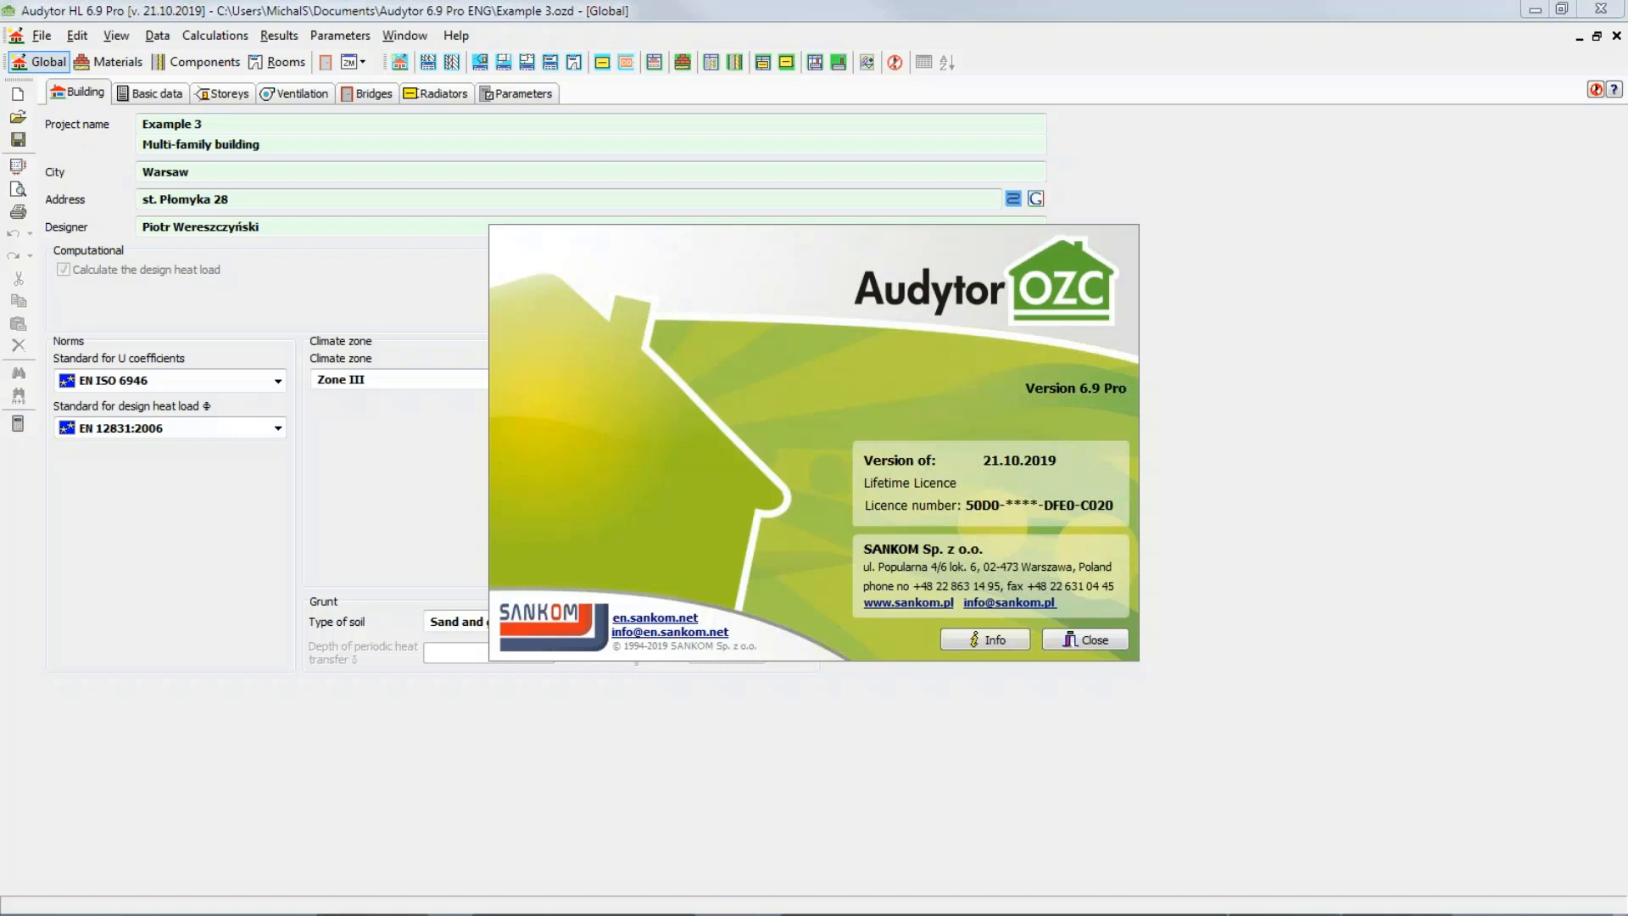
Step: Switch to Firefox and view the Contact page of the Sankom website, enlarged to 160%
key(alt+Tab)
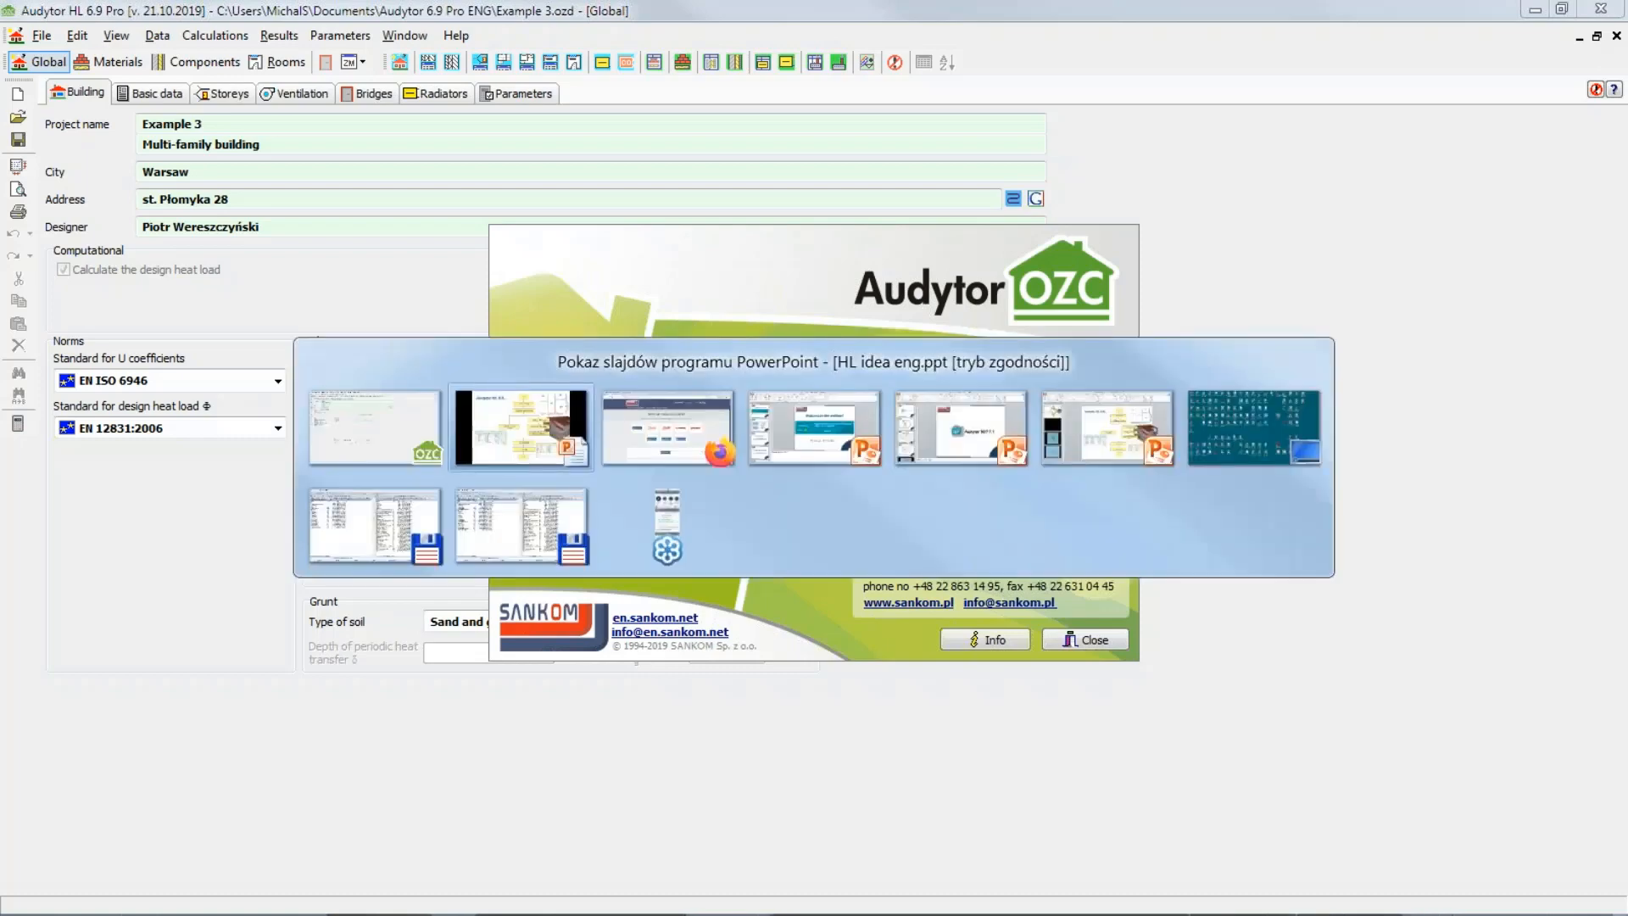
key(alt+Tab)
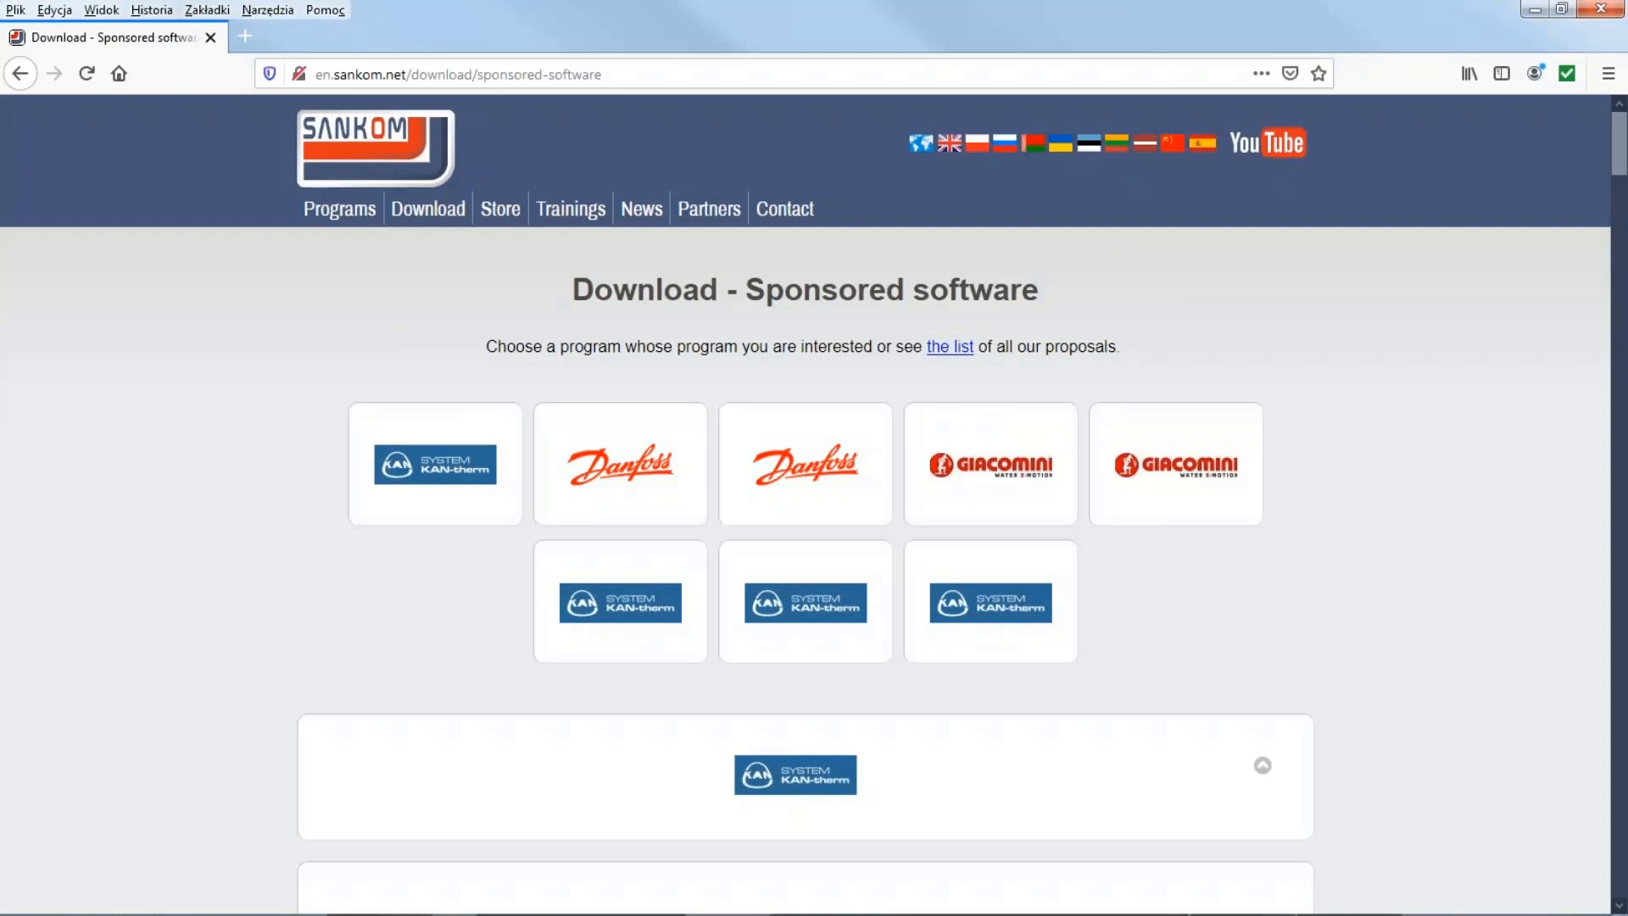
click(785, 210)
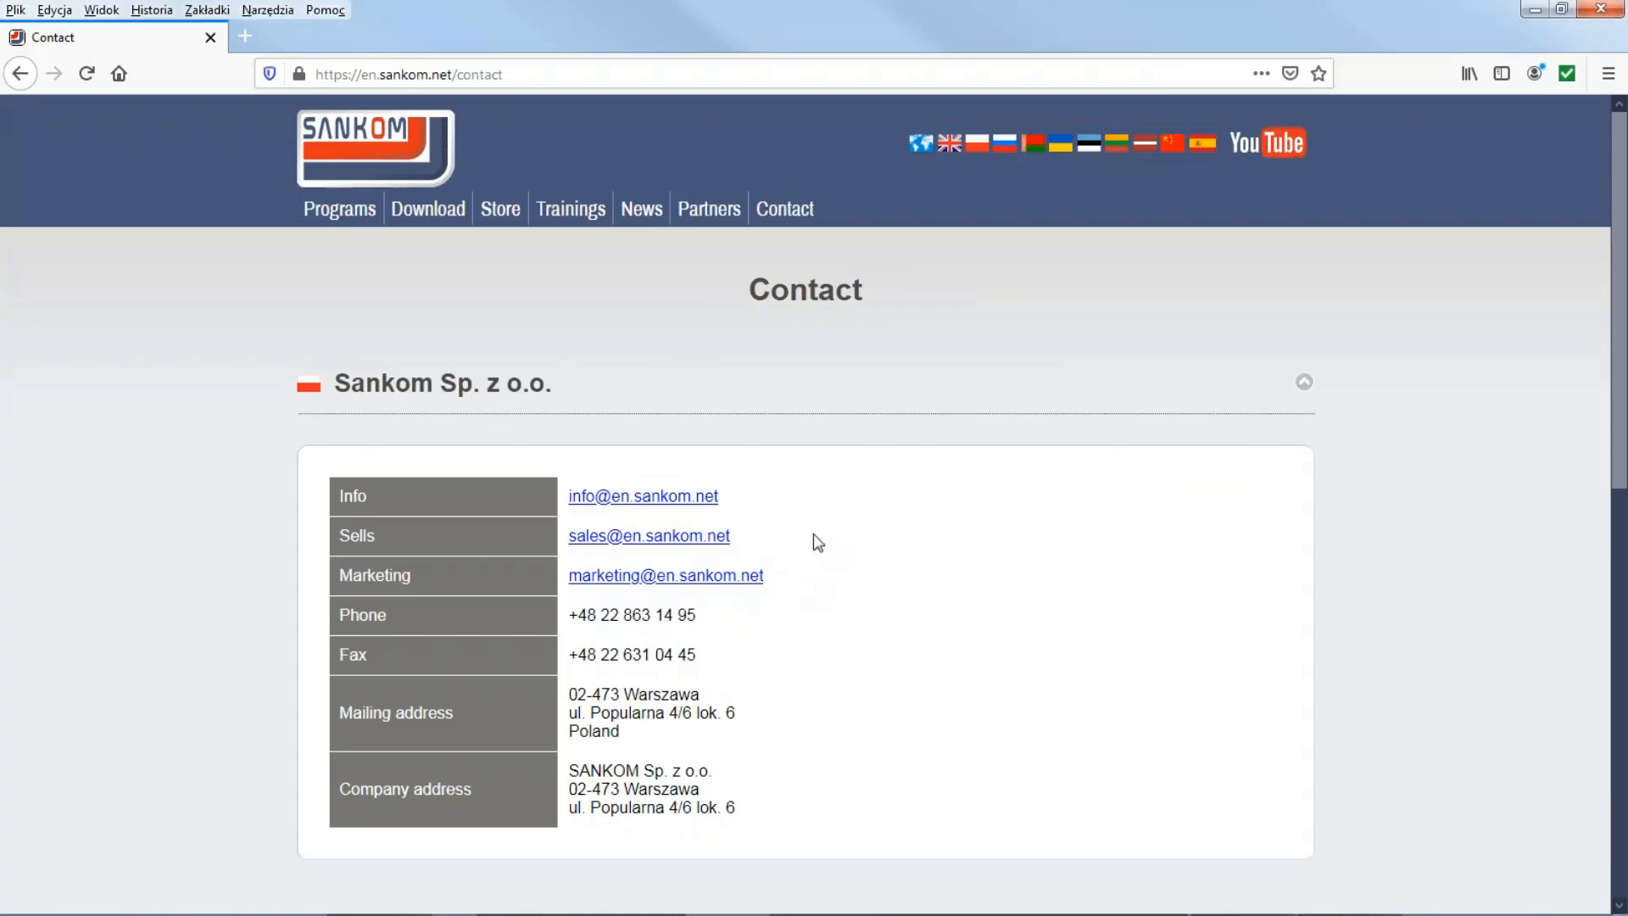
ctrl+scroll(619, 526, up, 4)
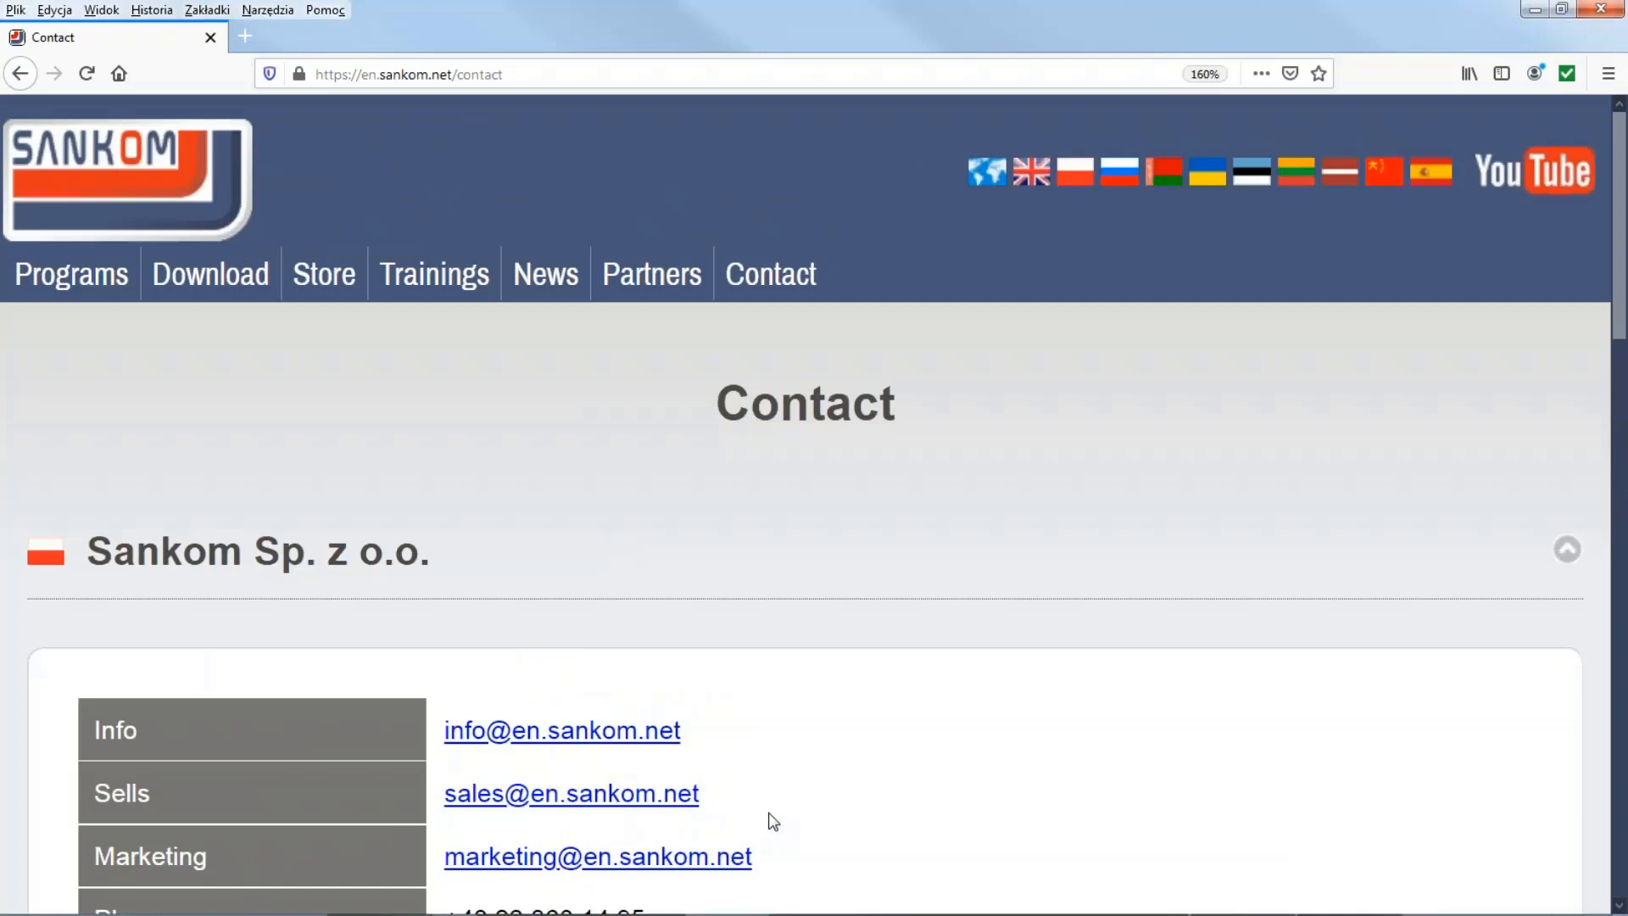
Step: Switch back to Audytor HL and close the program information window
key(alt+Tab)
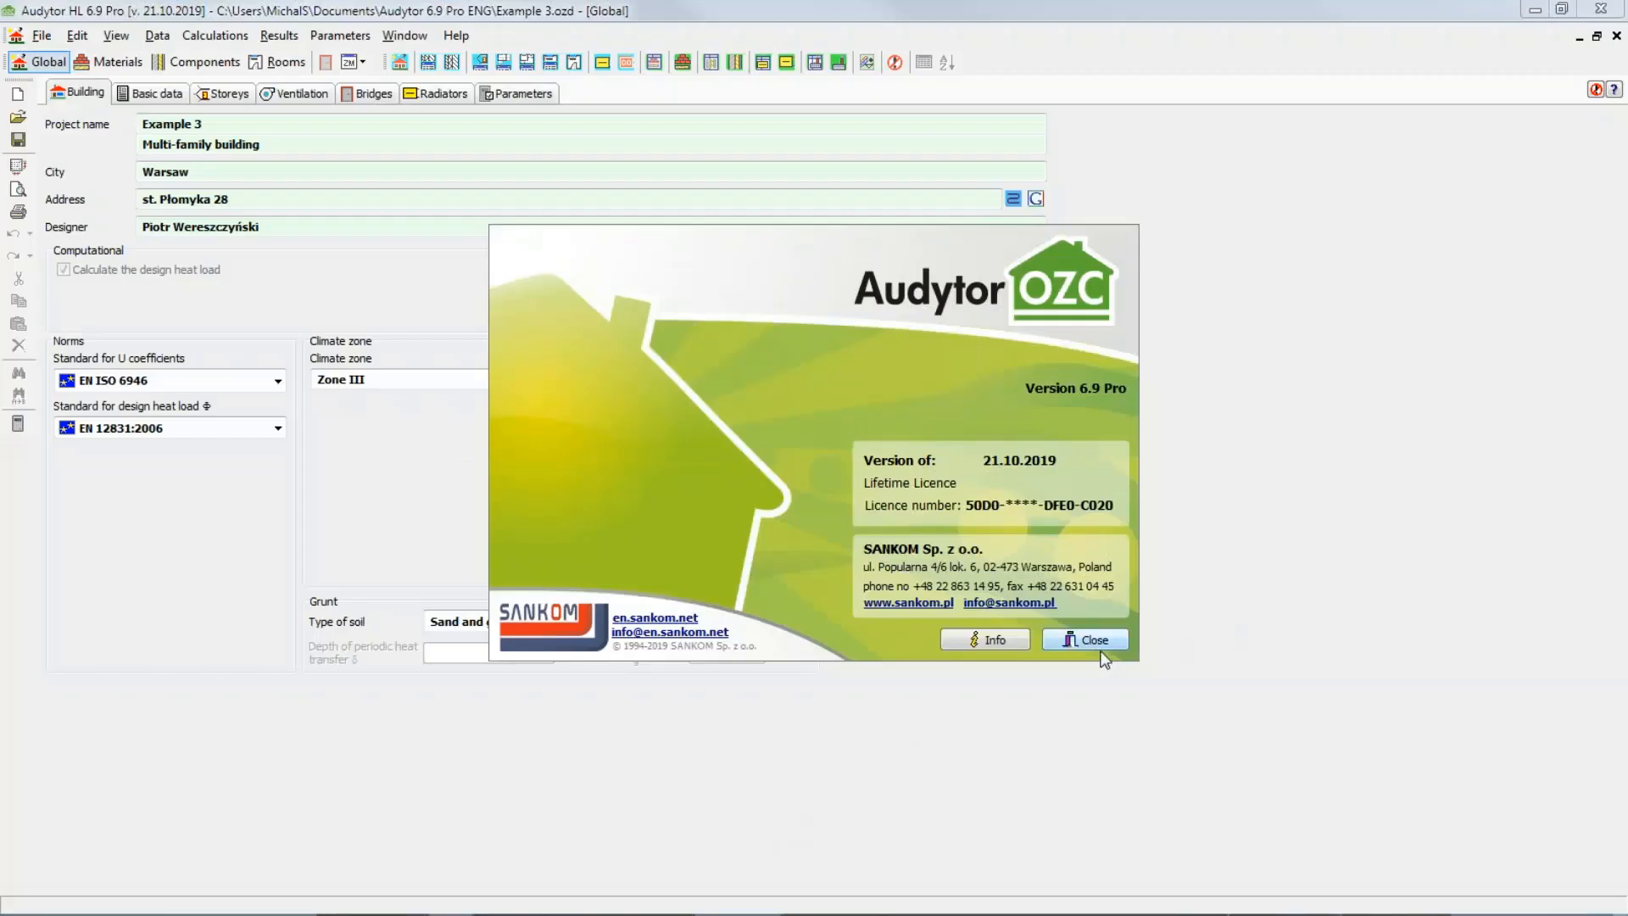
click(1094, 640)
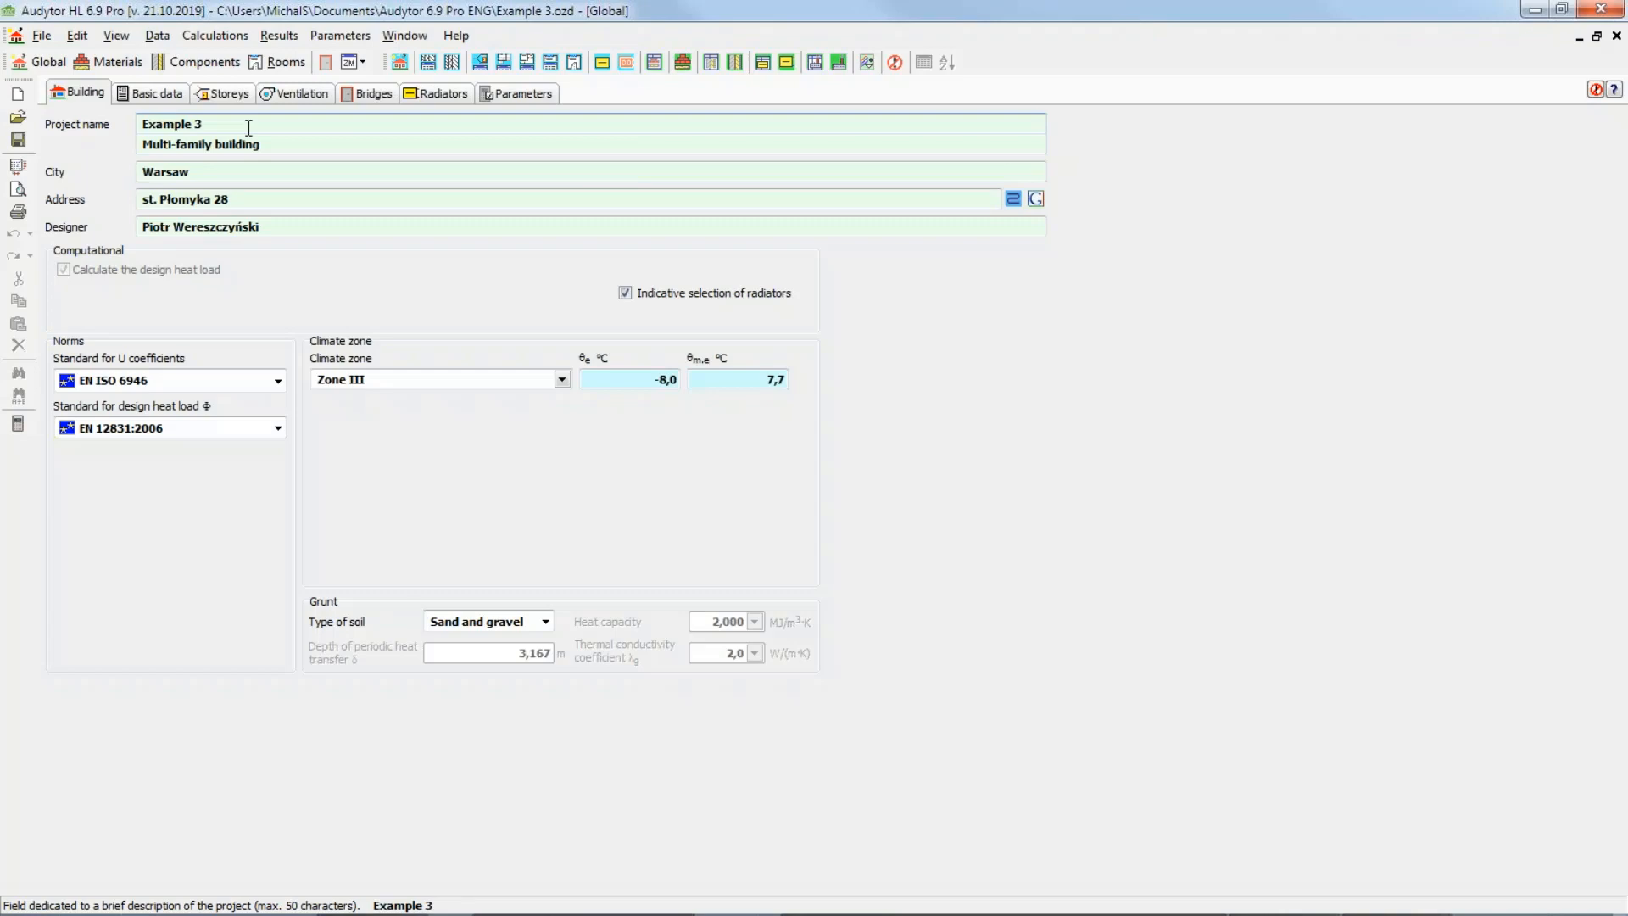
Step: Review the basic data of the building and the default storey geometry in the global data
key(ctrl+s)
click(169, 99)
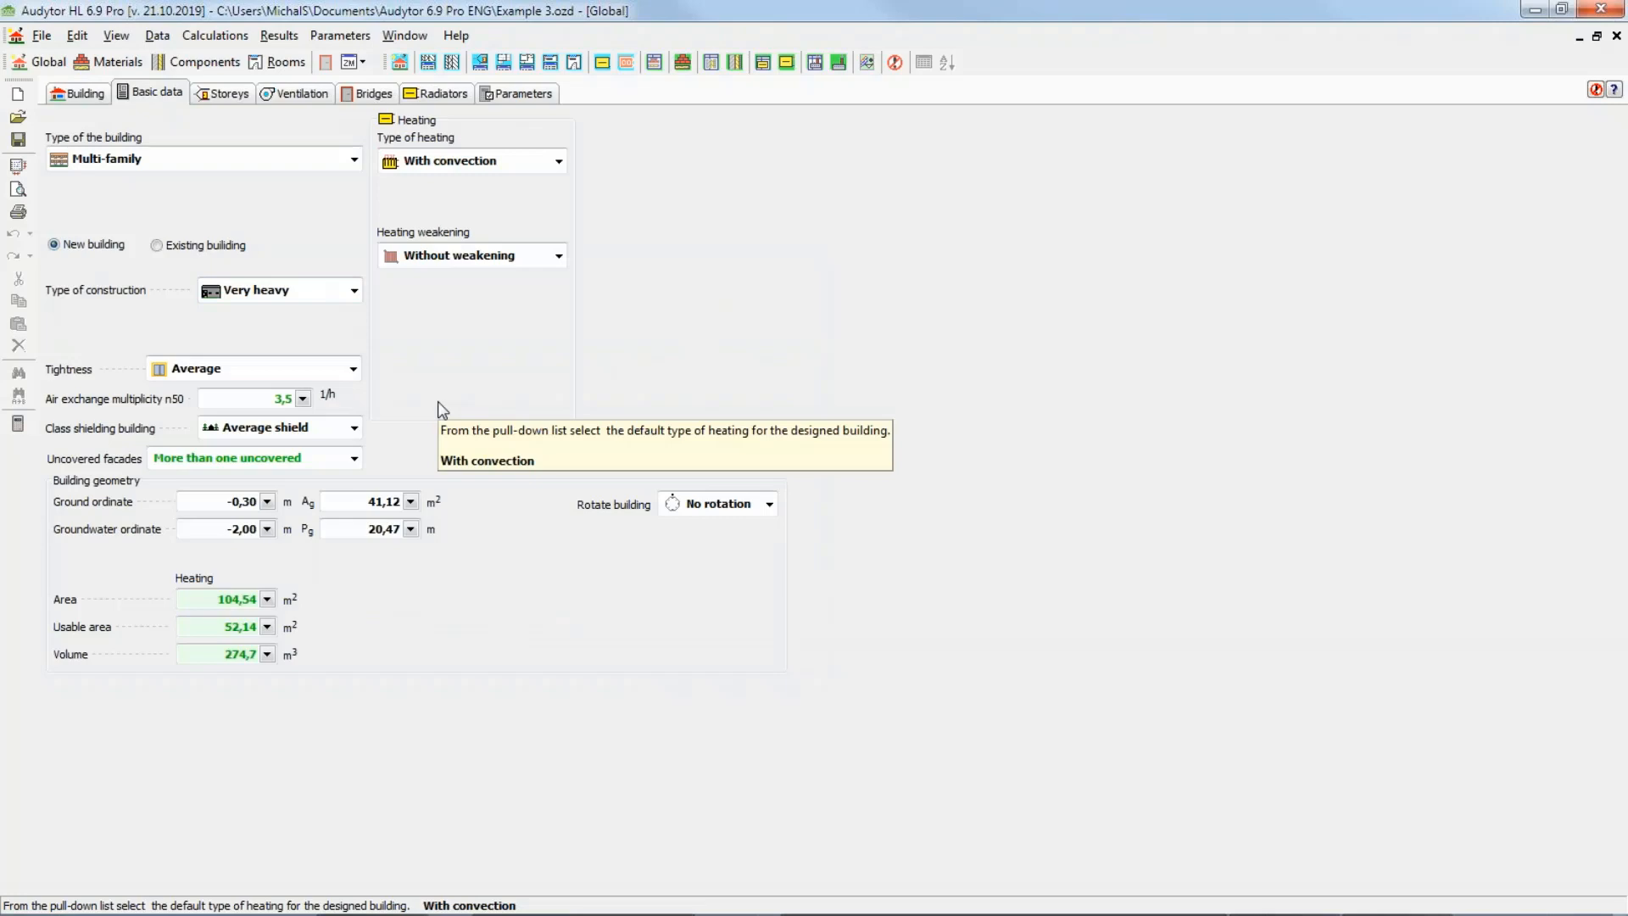
click(225, 94)
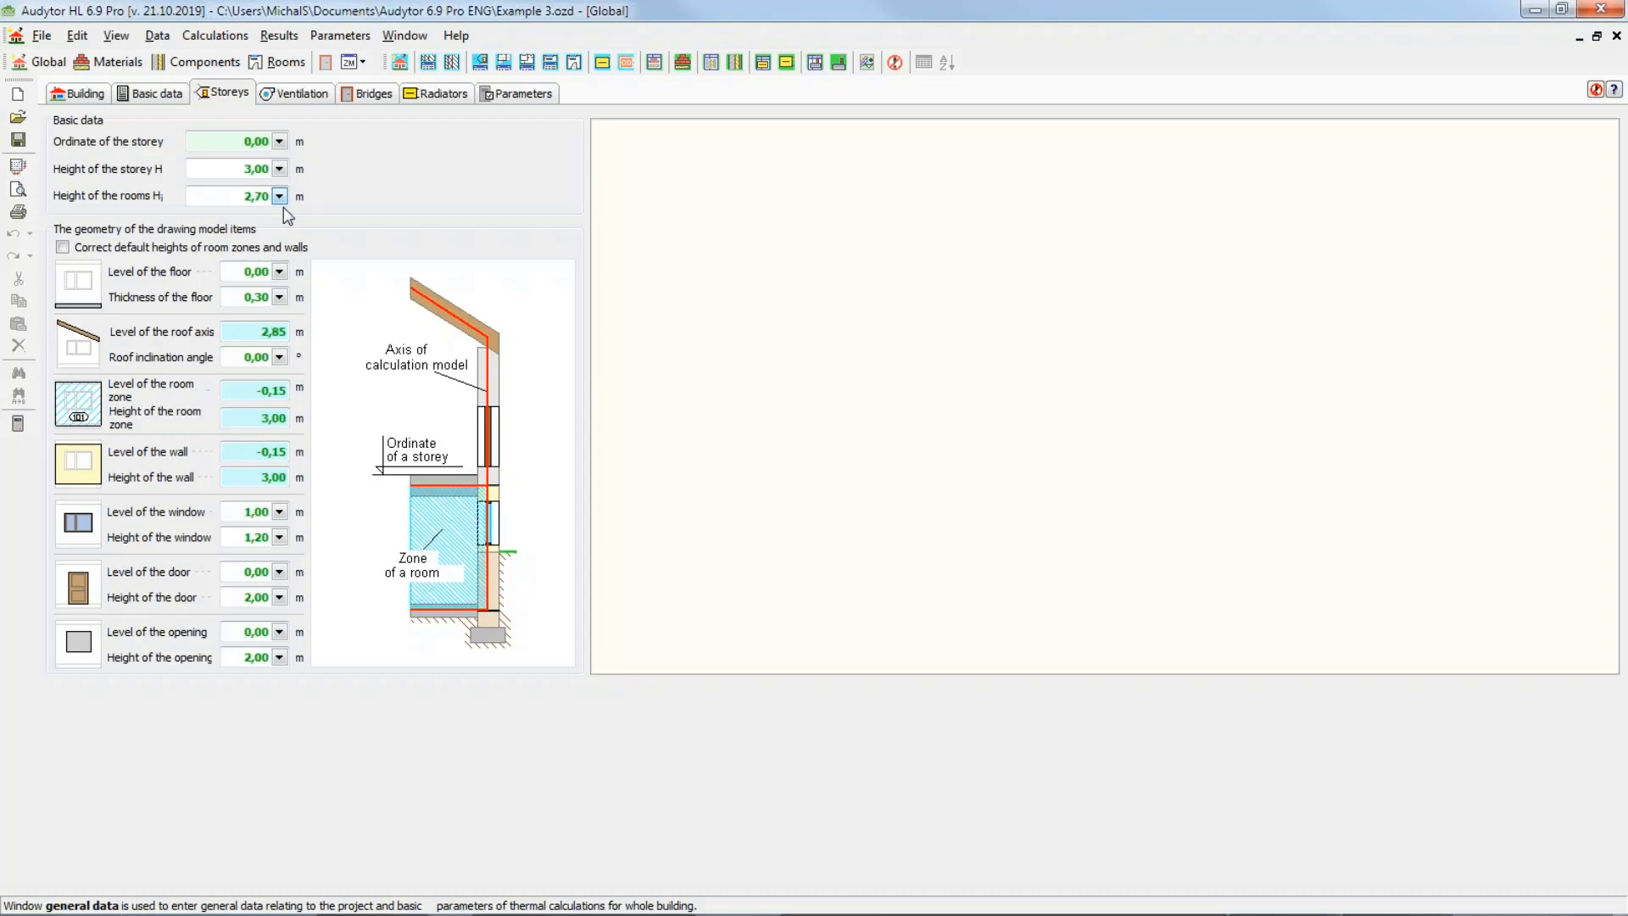
Step: Turn off showing data for all ventilation systems and view the available default ventilation systems
click(303, 94)
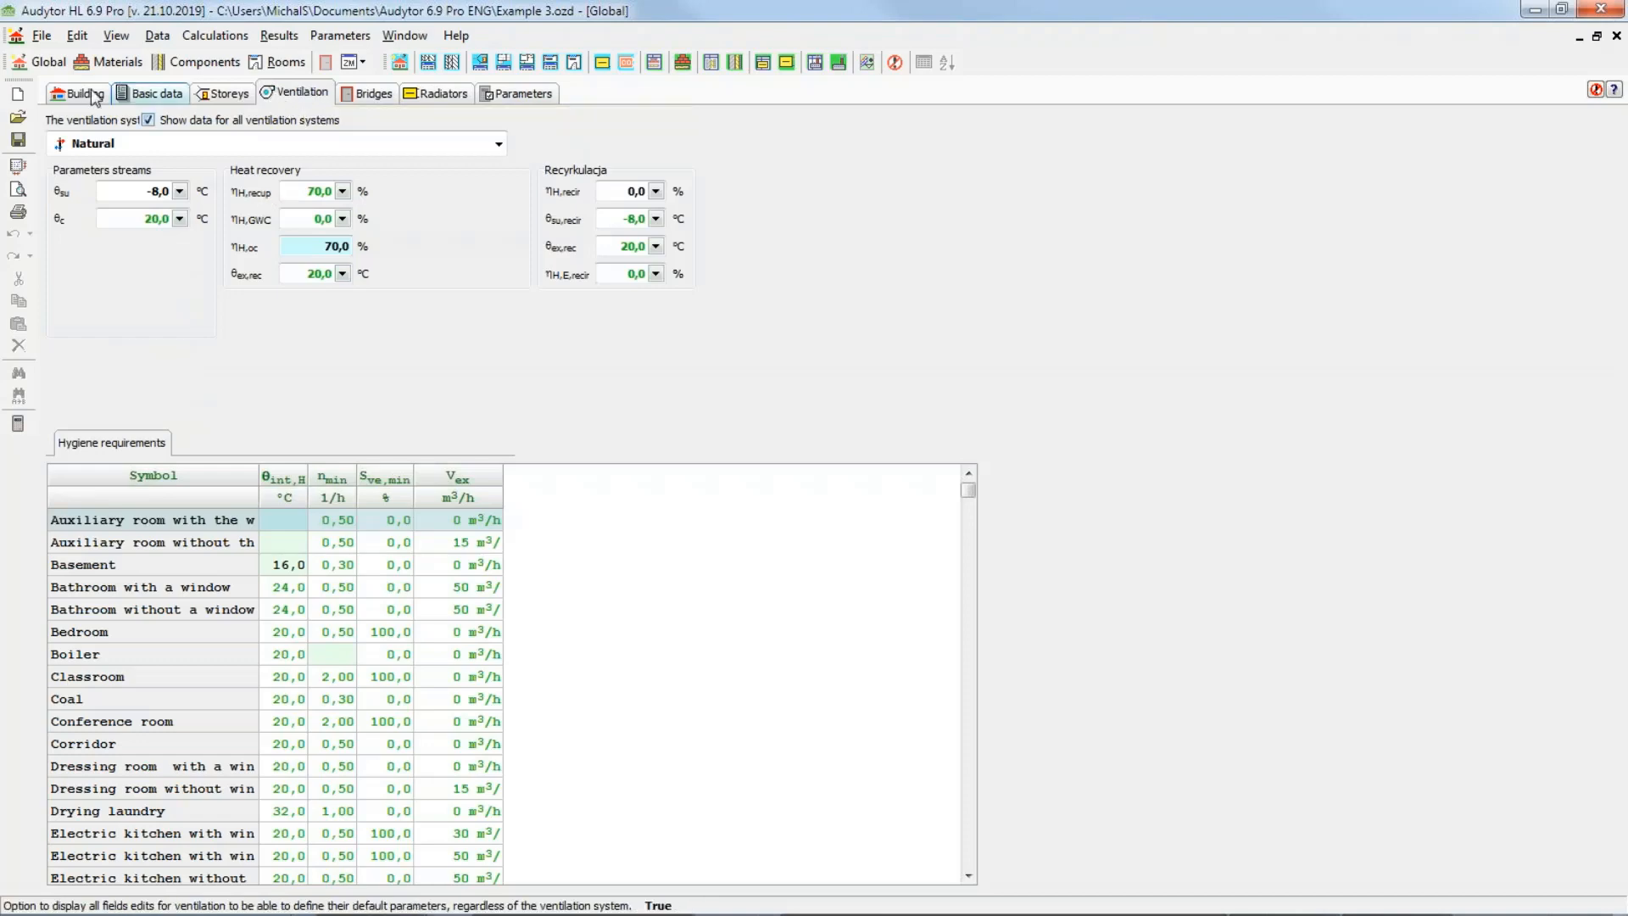
click(149, 120)
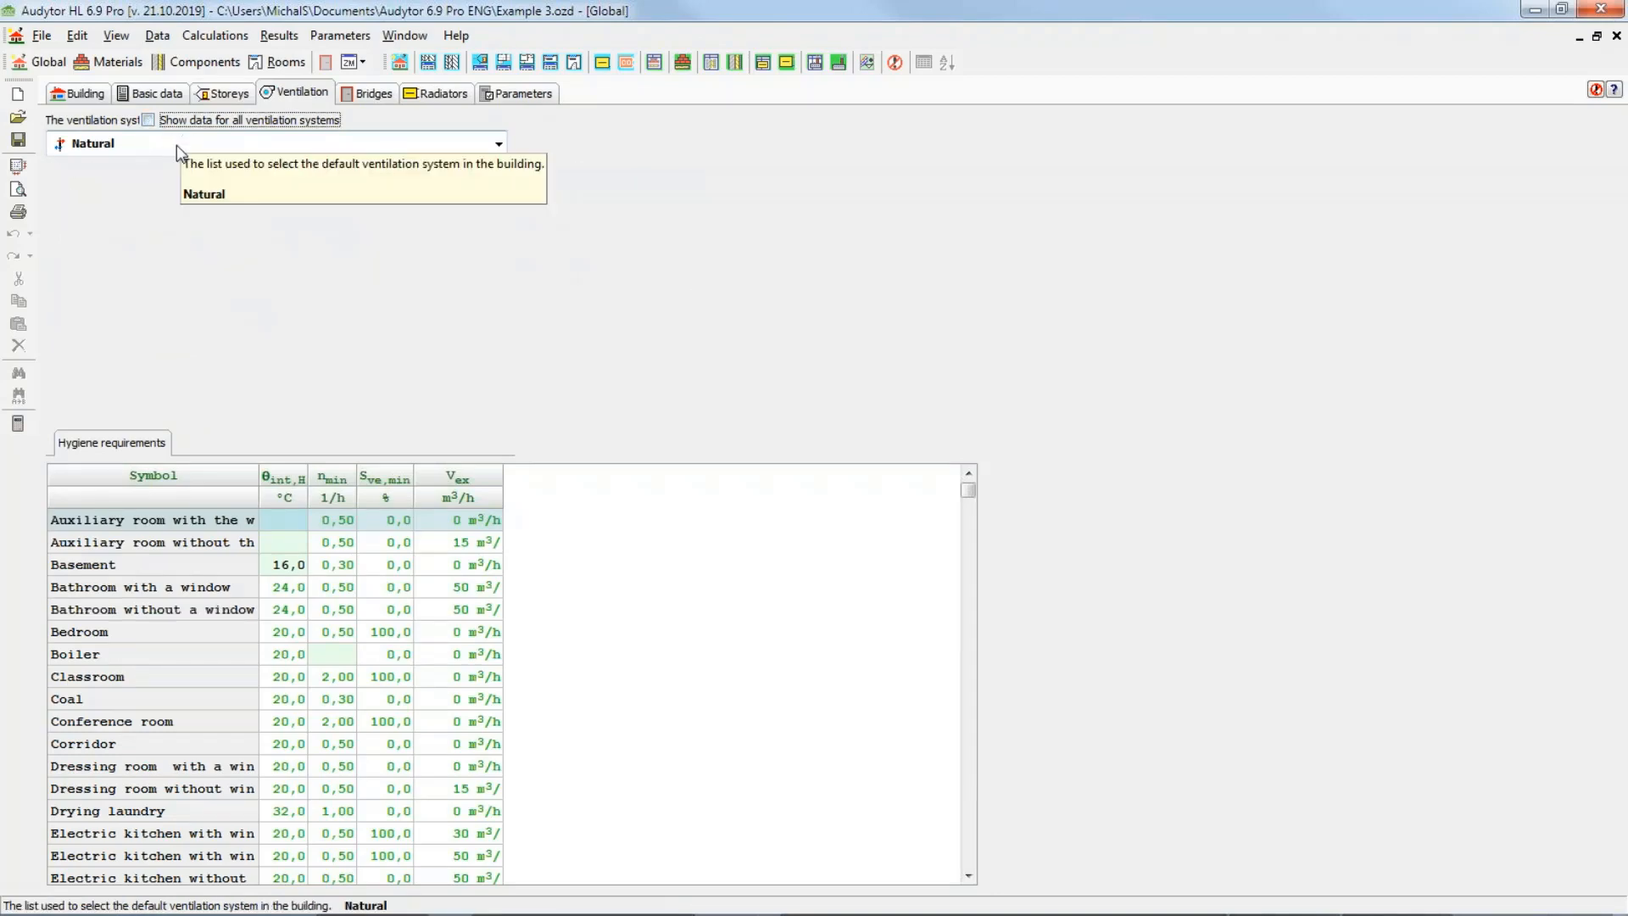
click(181, 144)
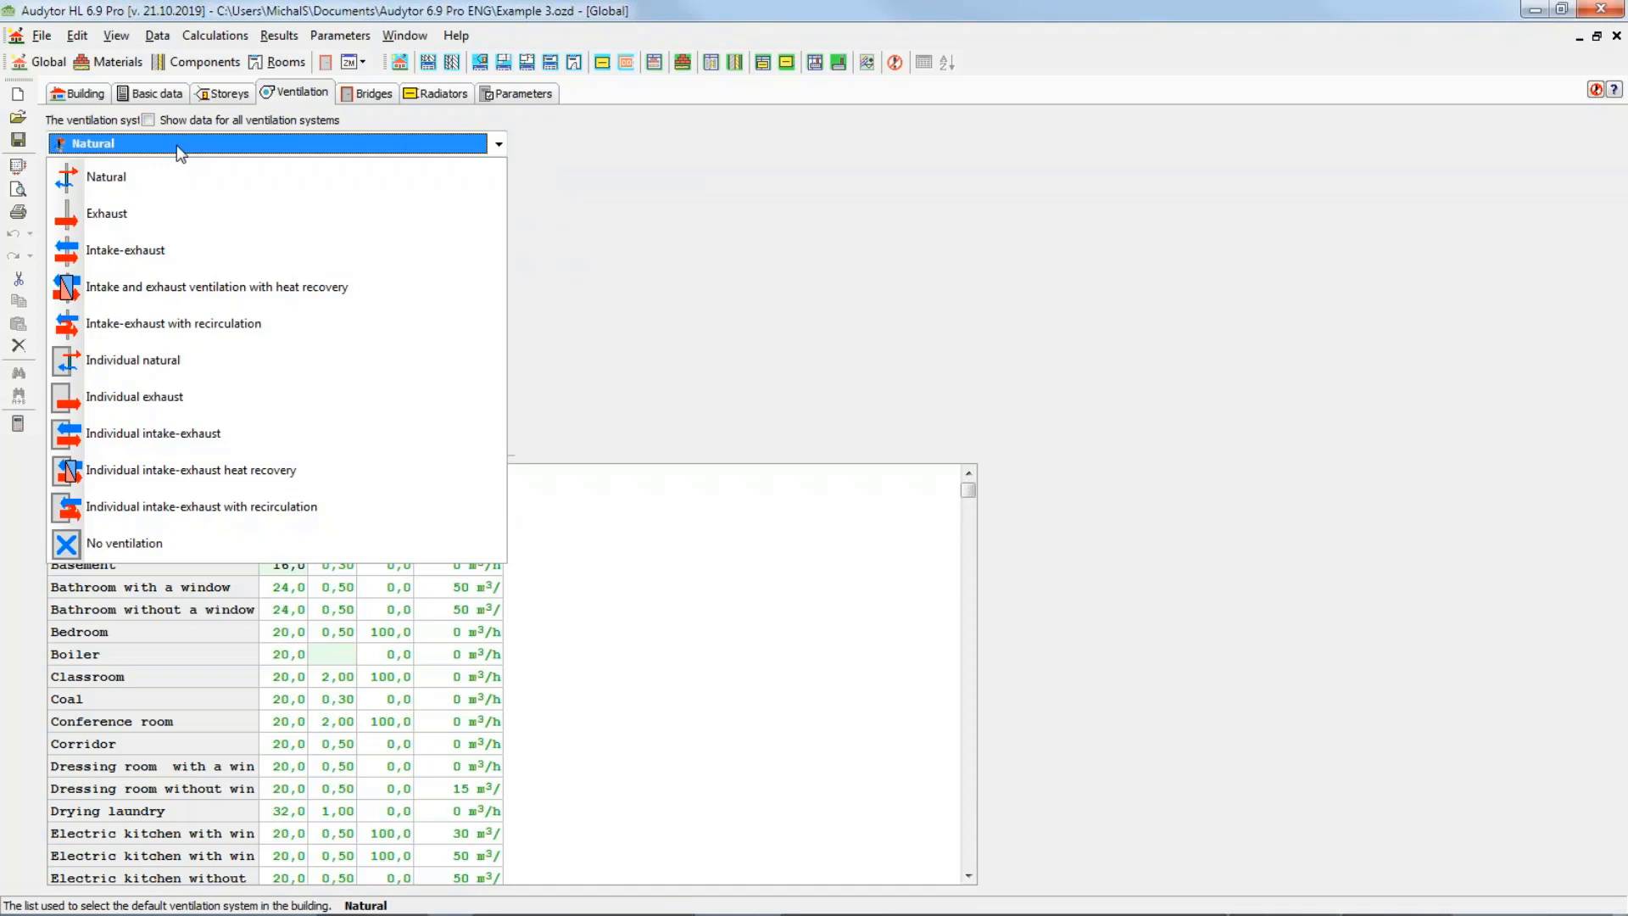
Step: Examine corner bridges C1, C2 and C3 in the catalogue of thermal bridges, and close it without changing the selection
click(385, 100)
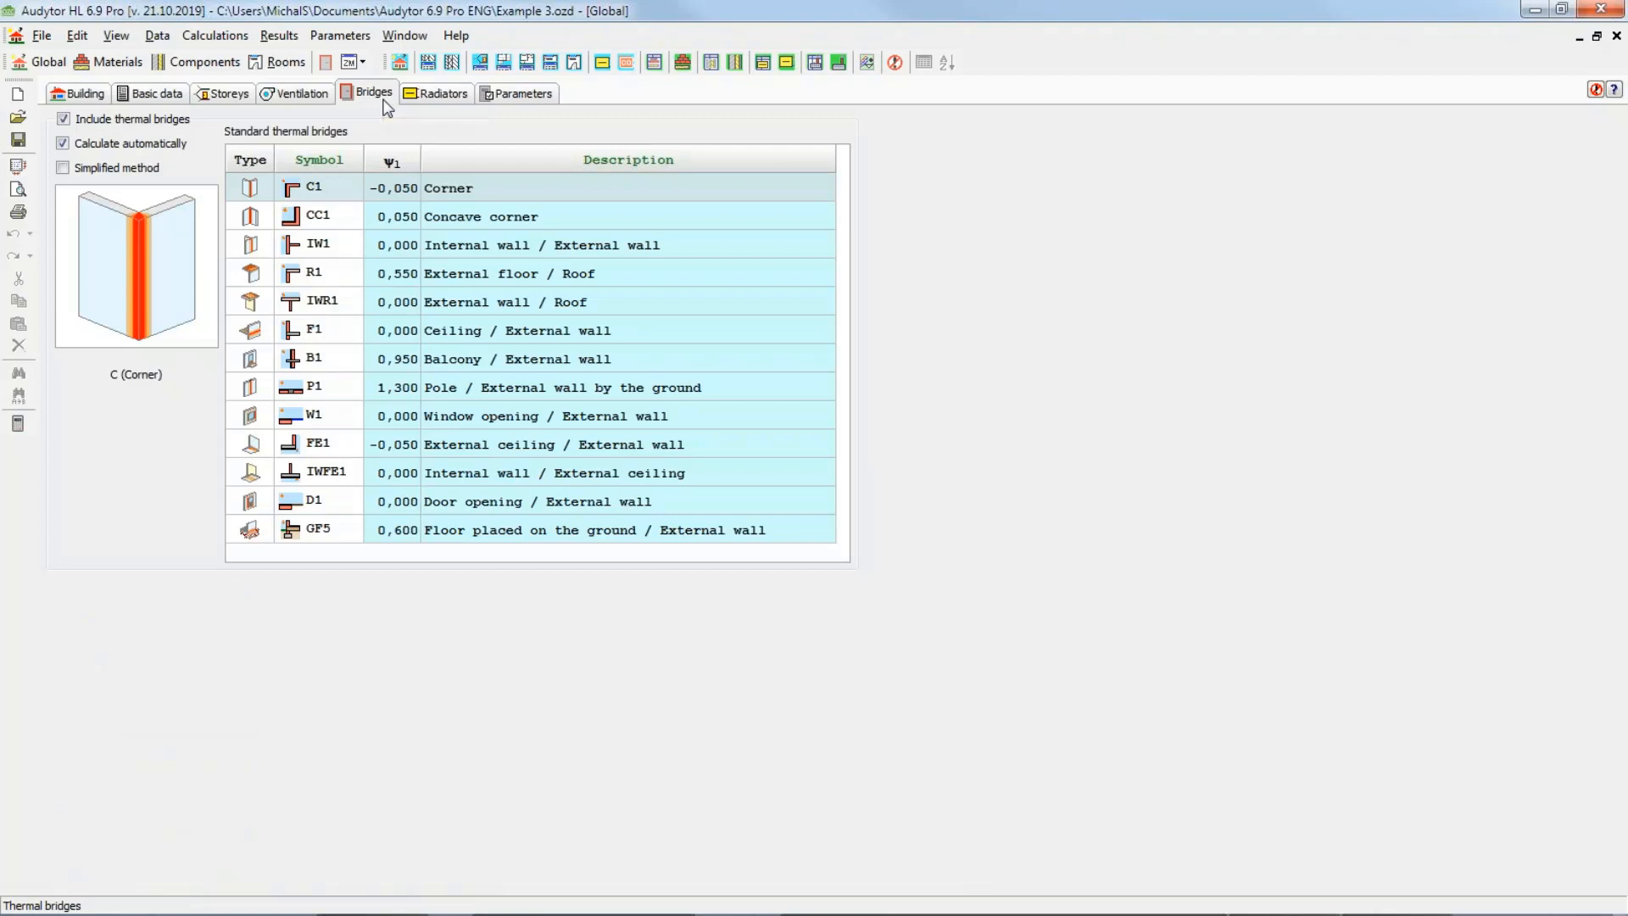
click(337, 191)
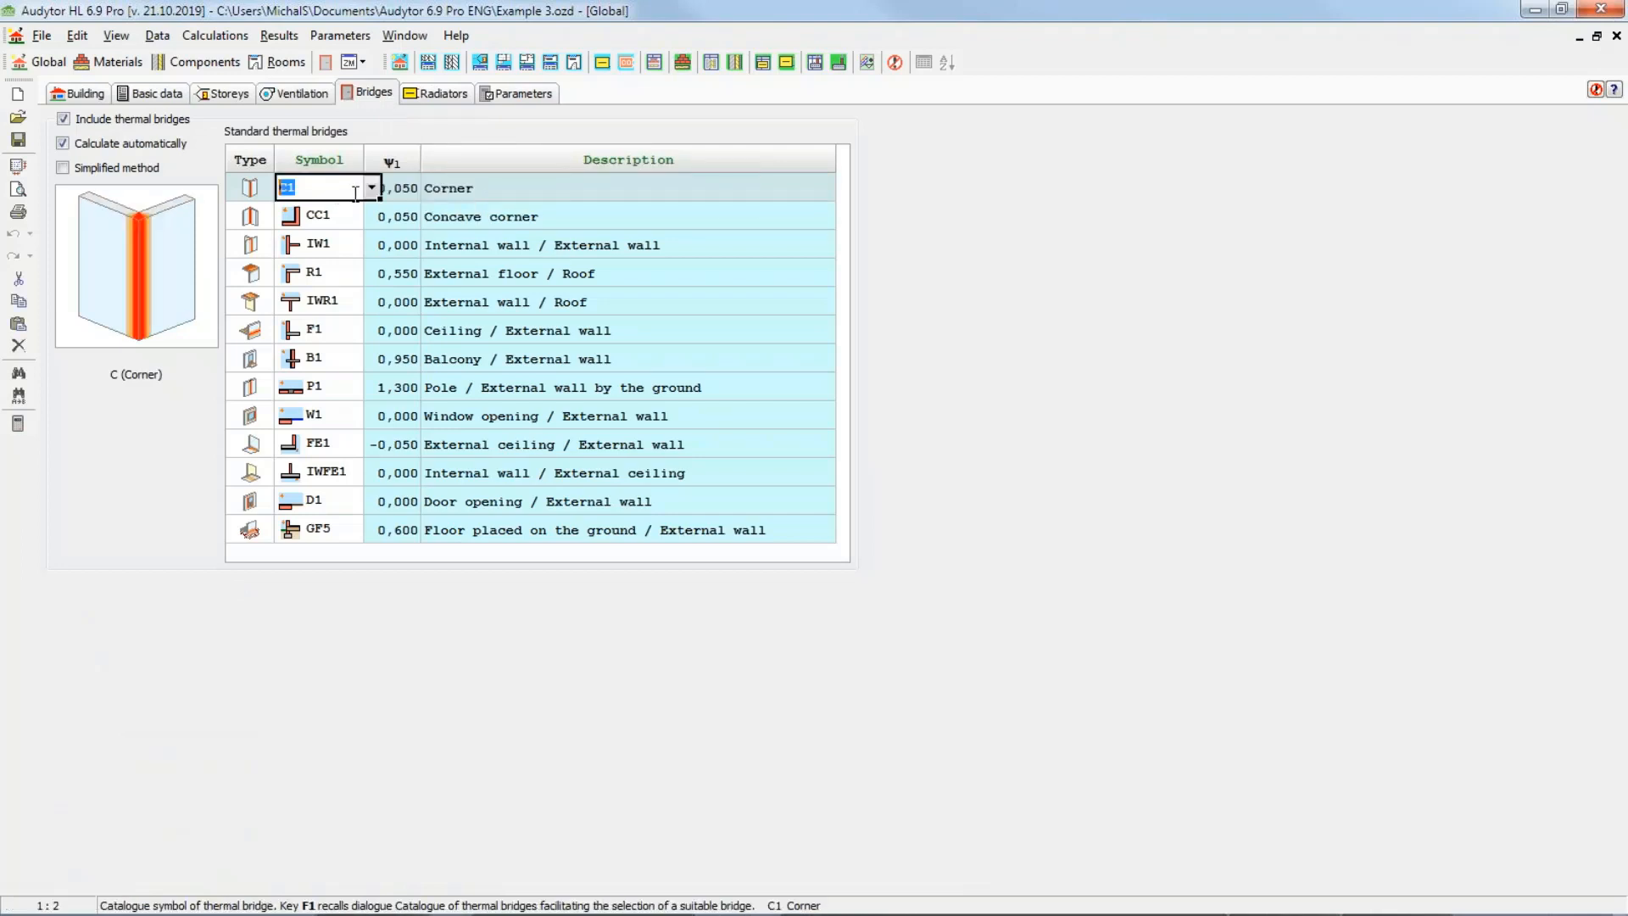
key(F1)
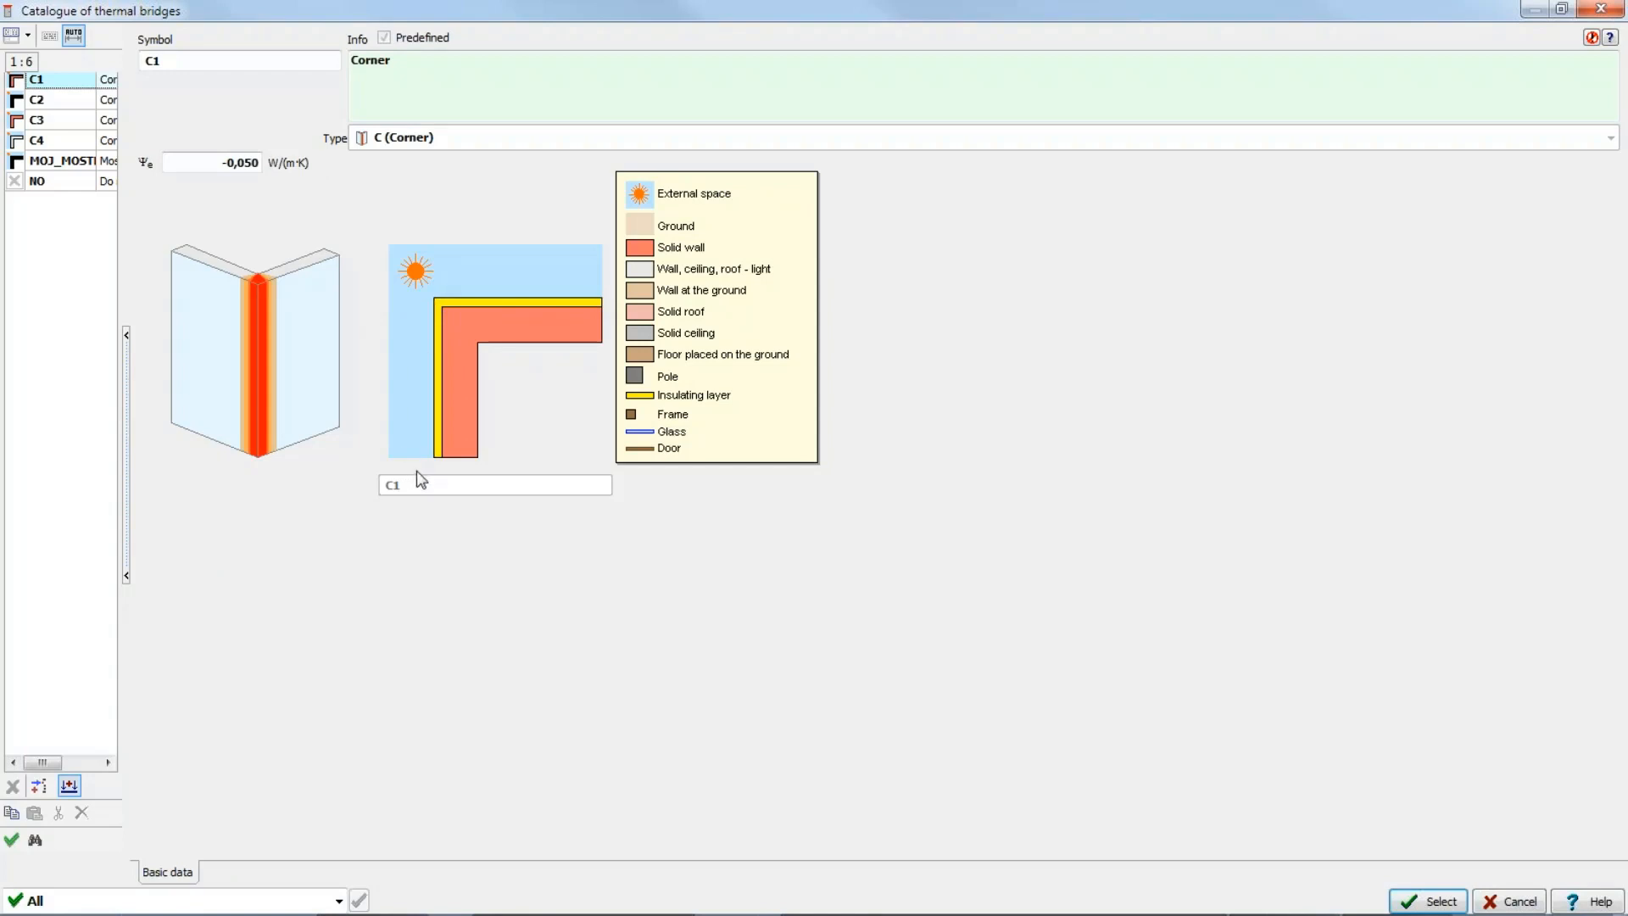
click(69, 102)
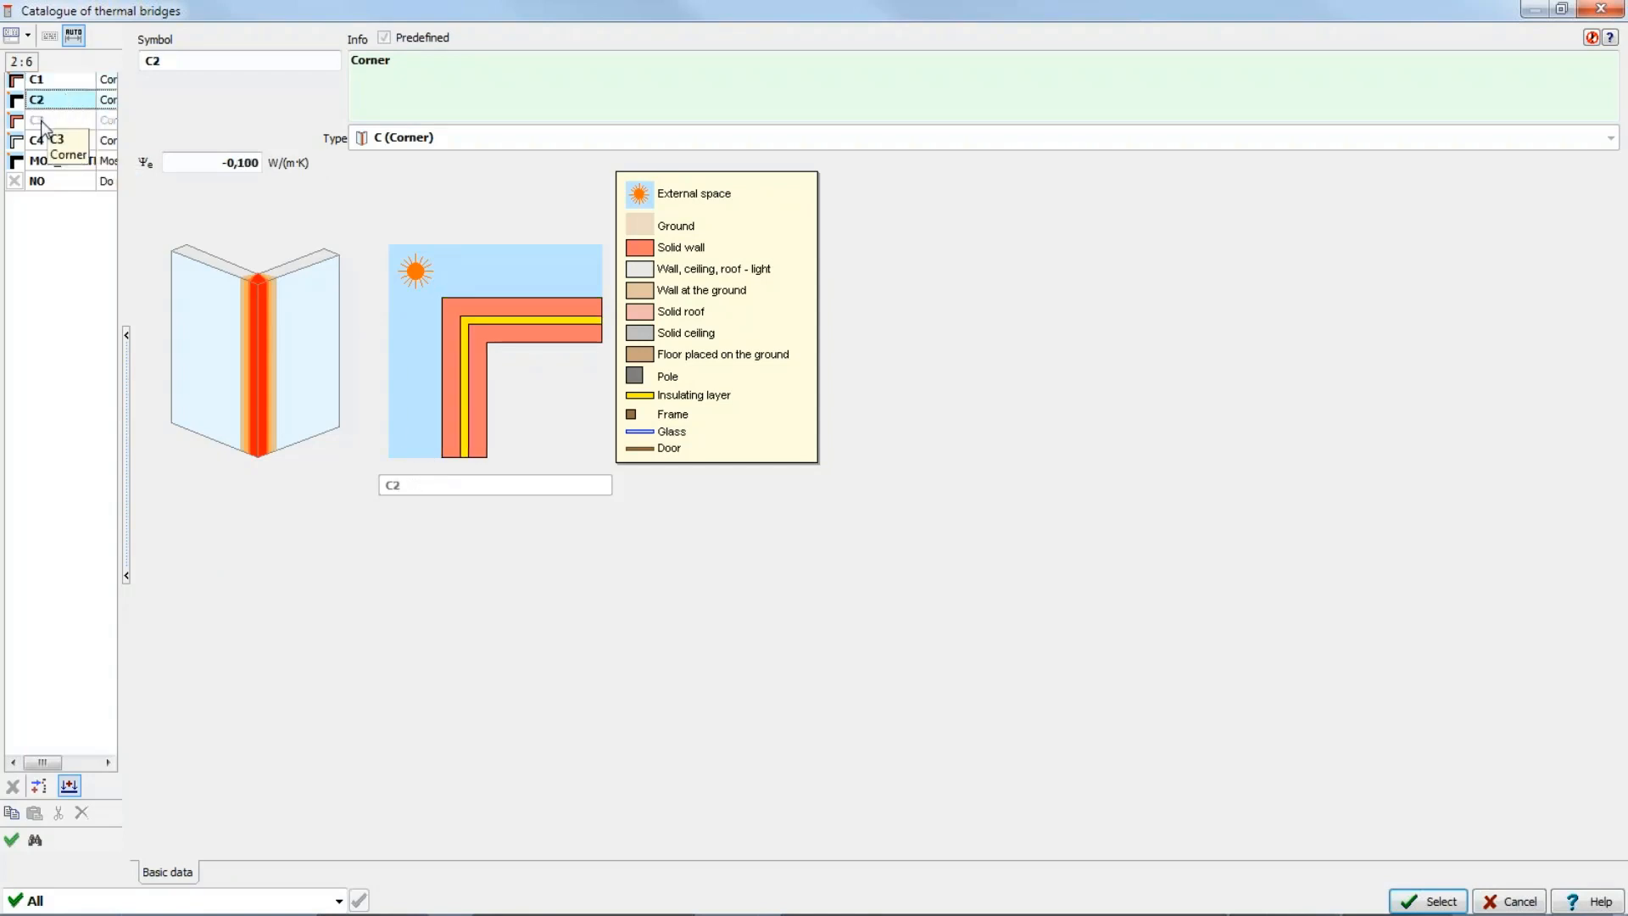
click(42, 124)
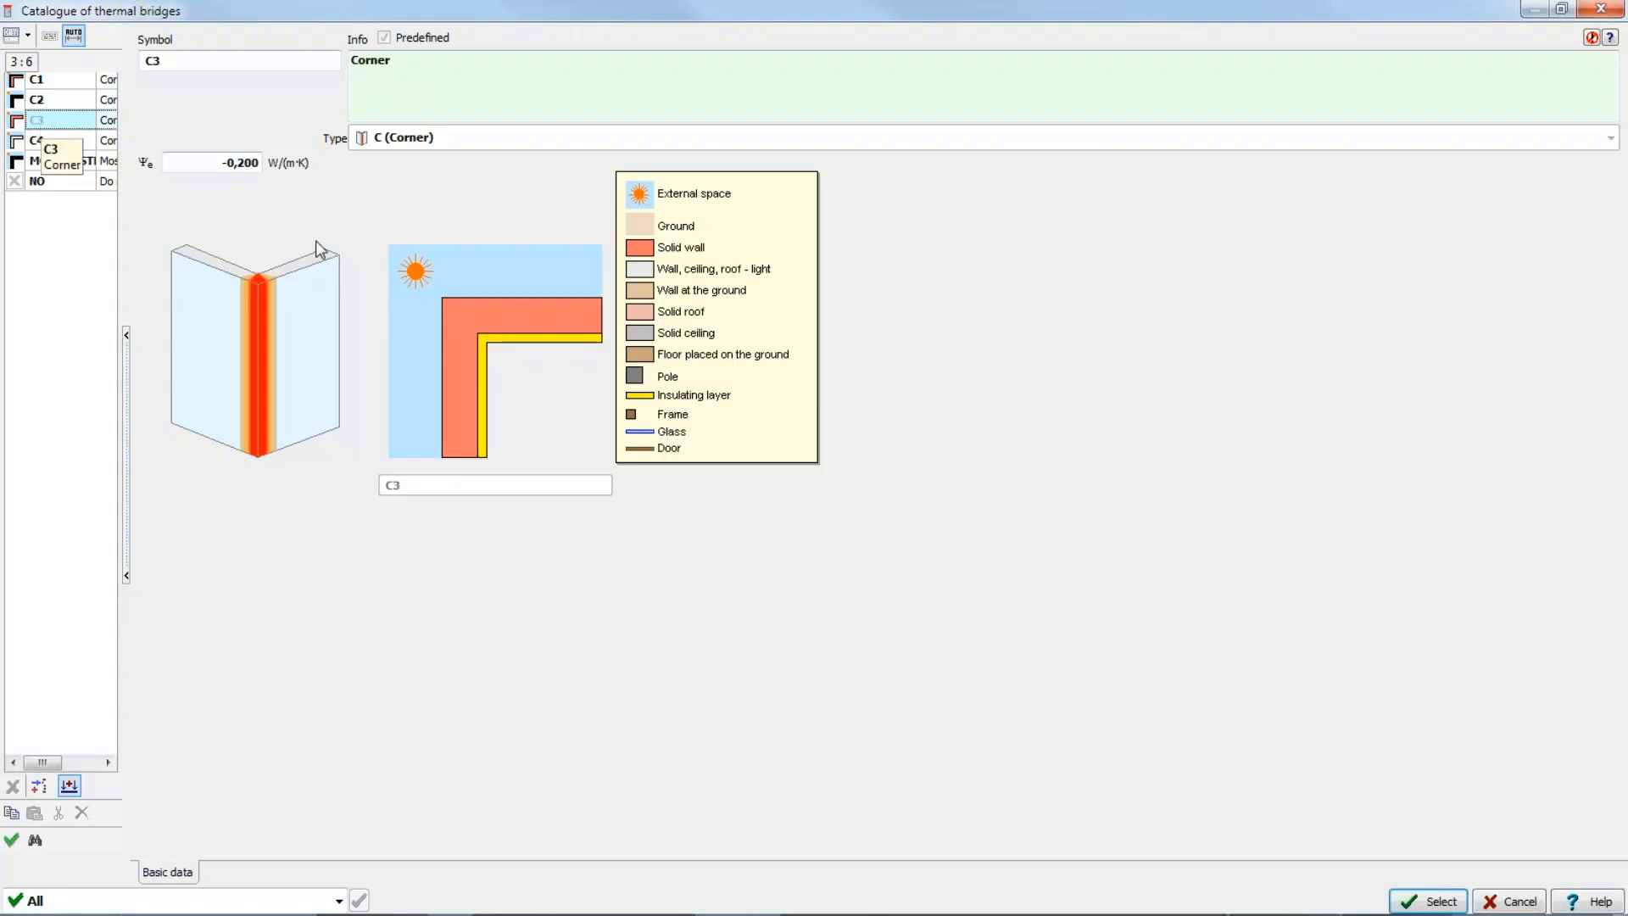
click(68, 81)
click(1515, 902)
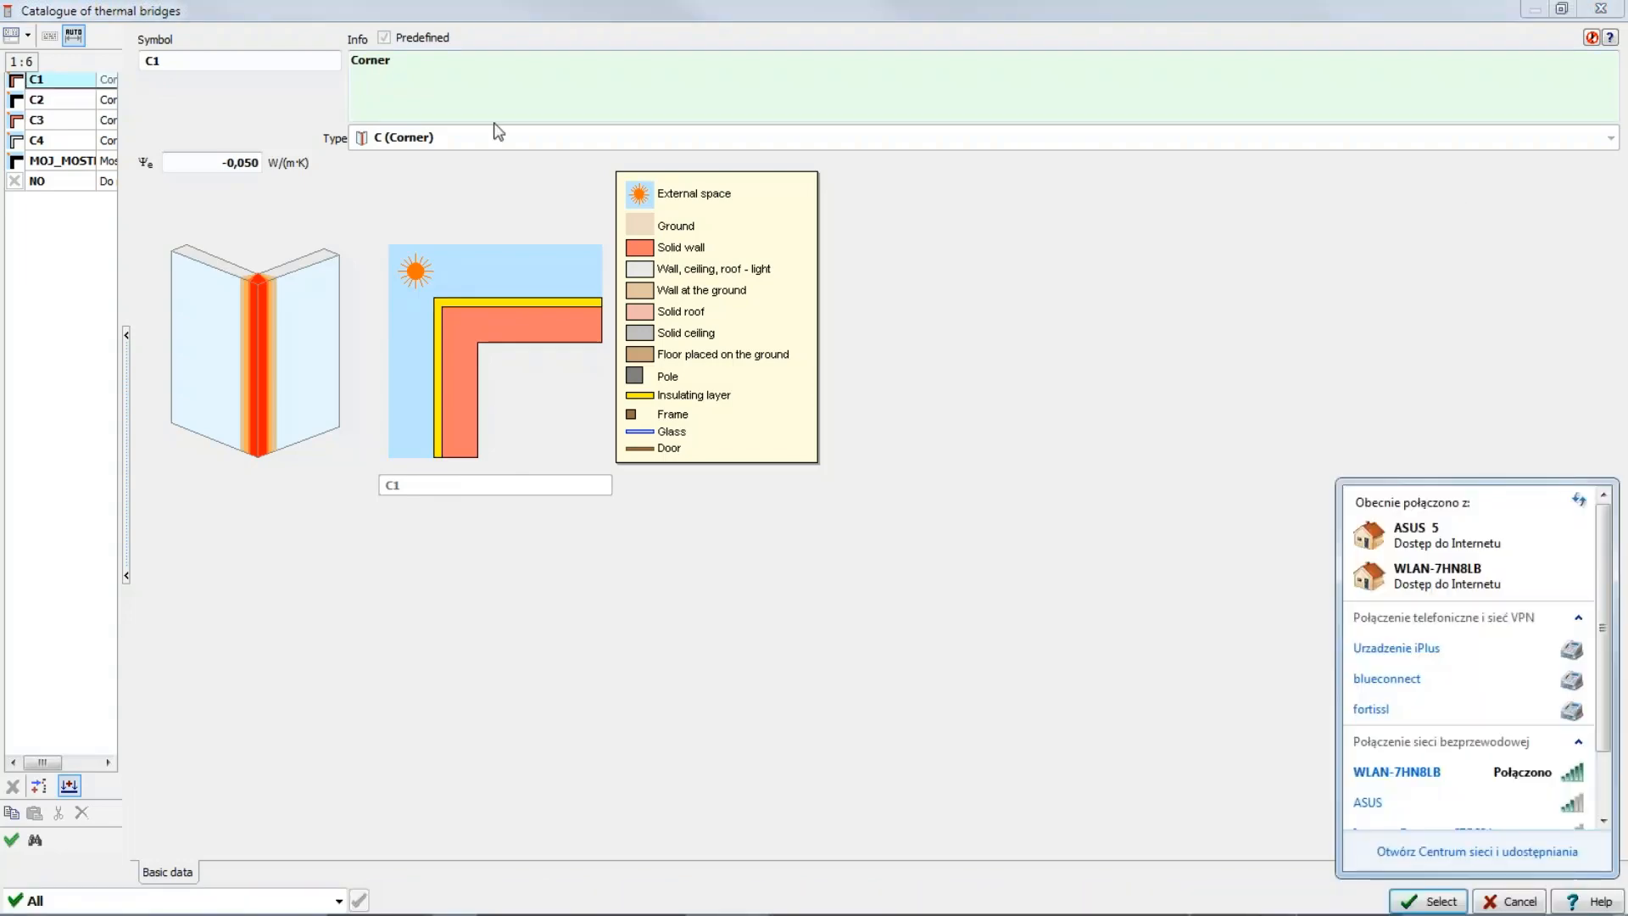
click(1515, 902)
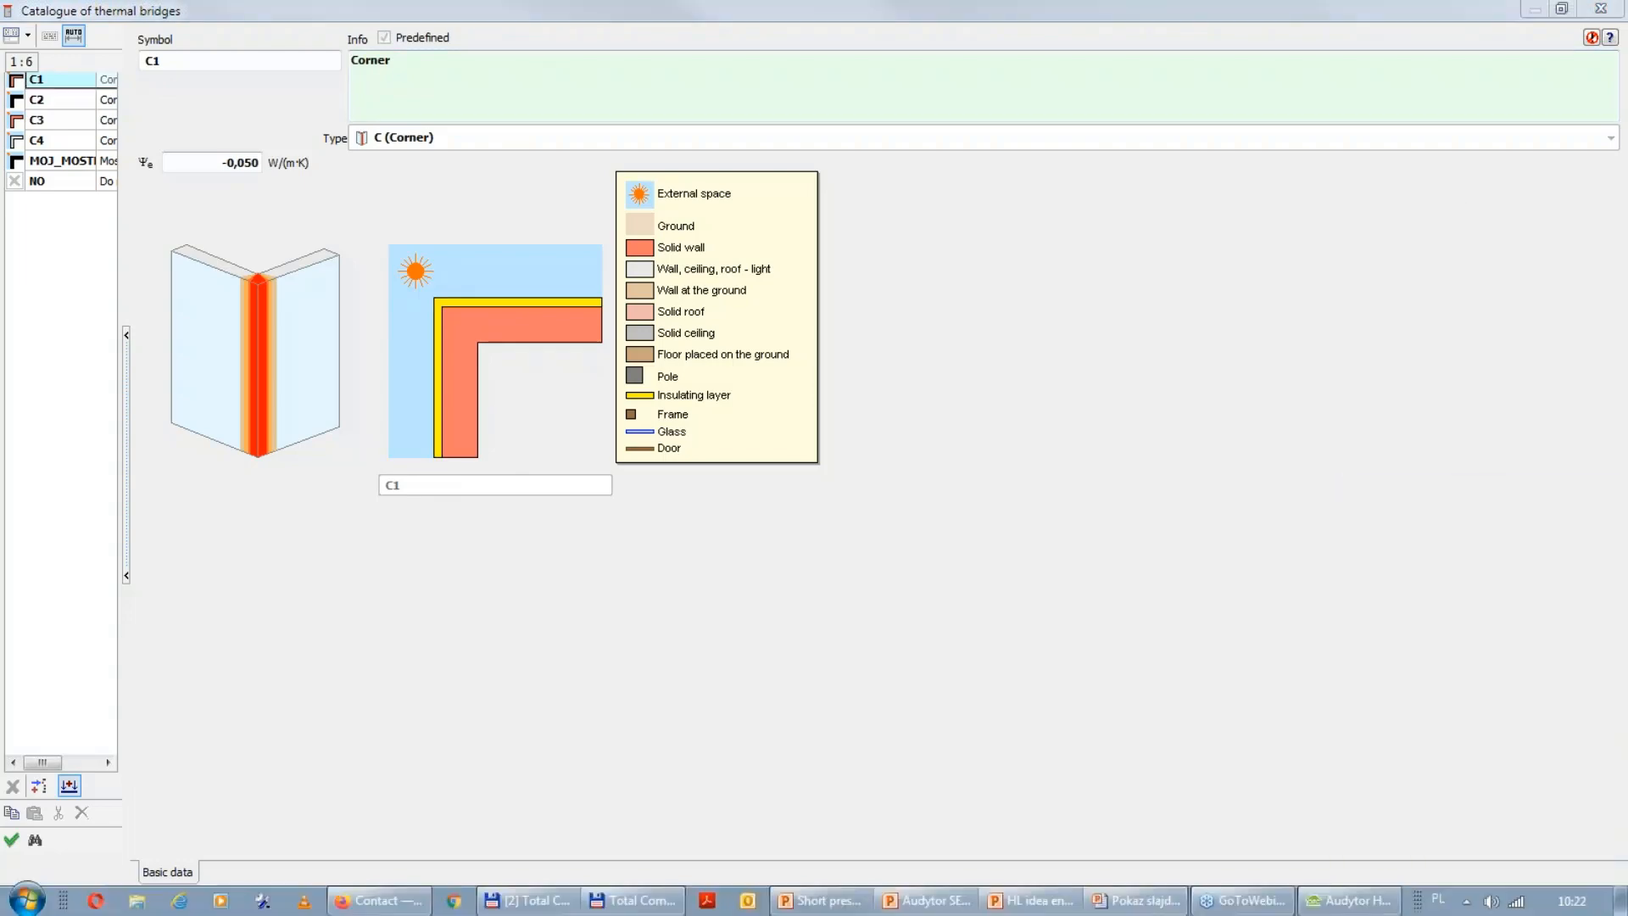
click(1600, 8)
Step: Review the default radiator settings, the heat load parameters and the multilayer building components
click(426, 97)
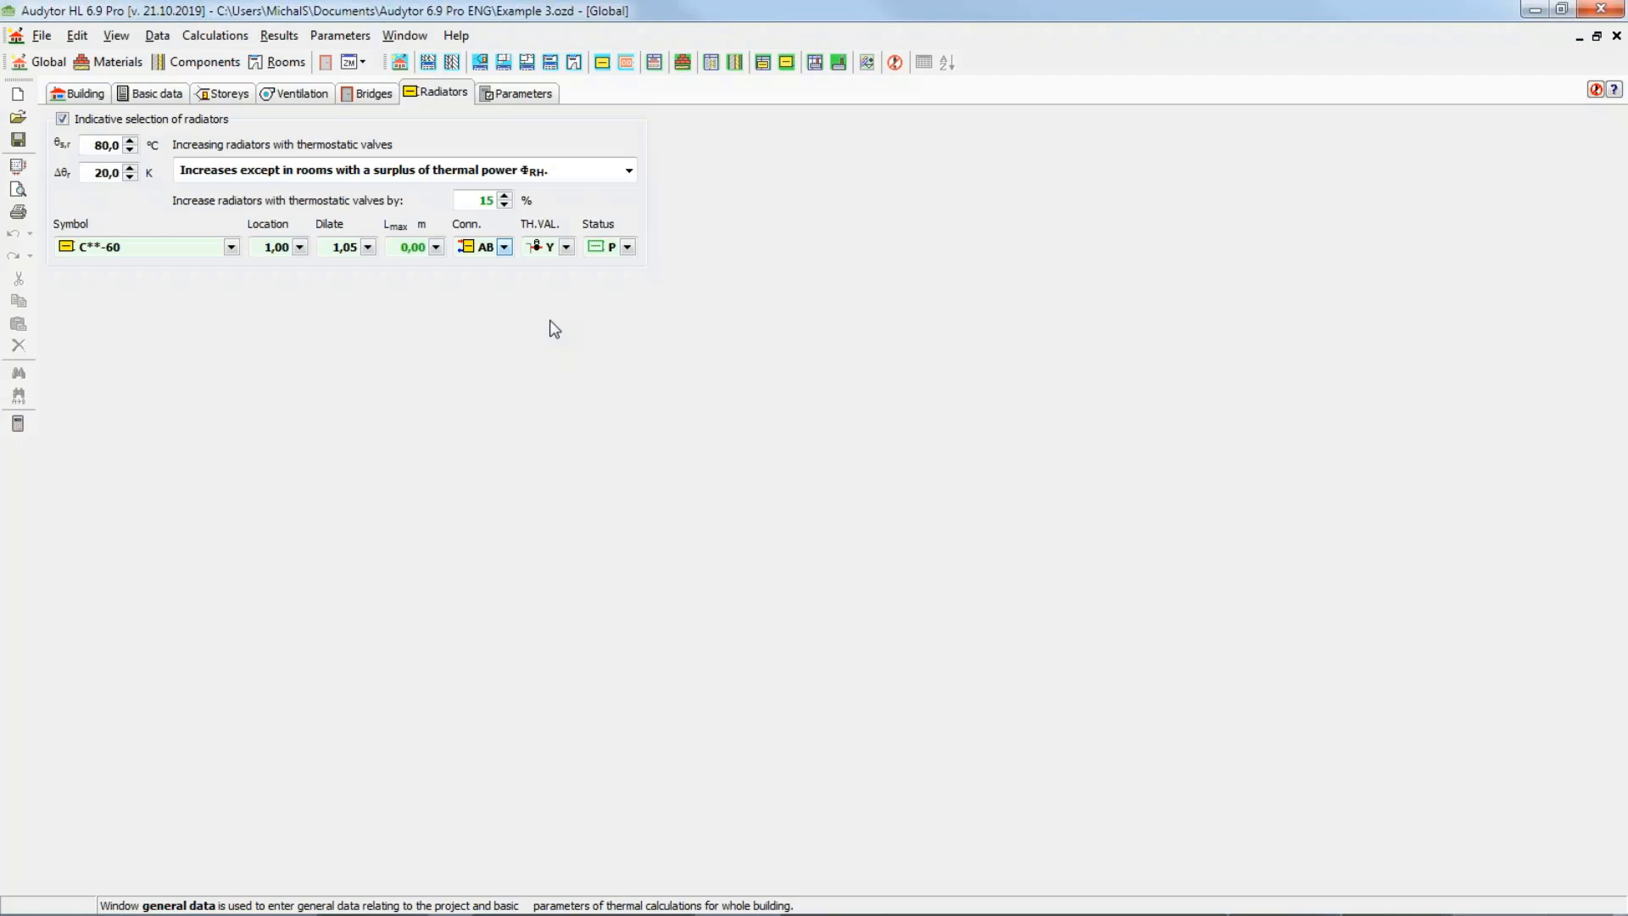
click(517, 94)
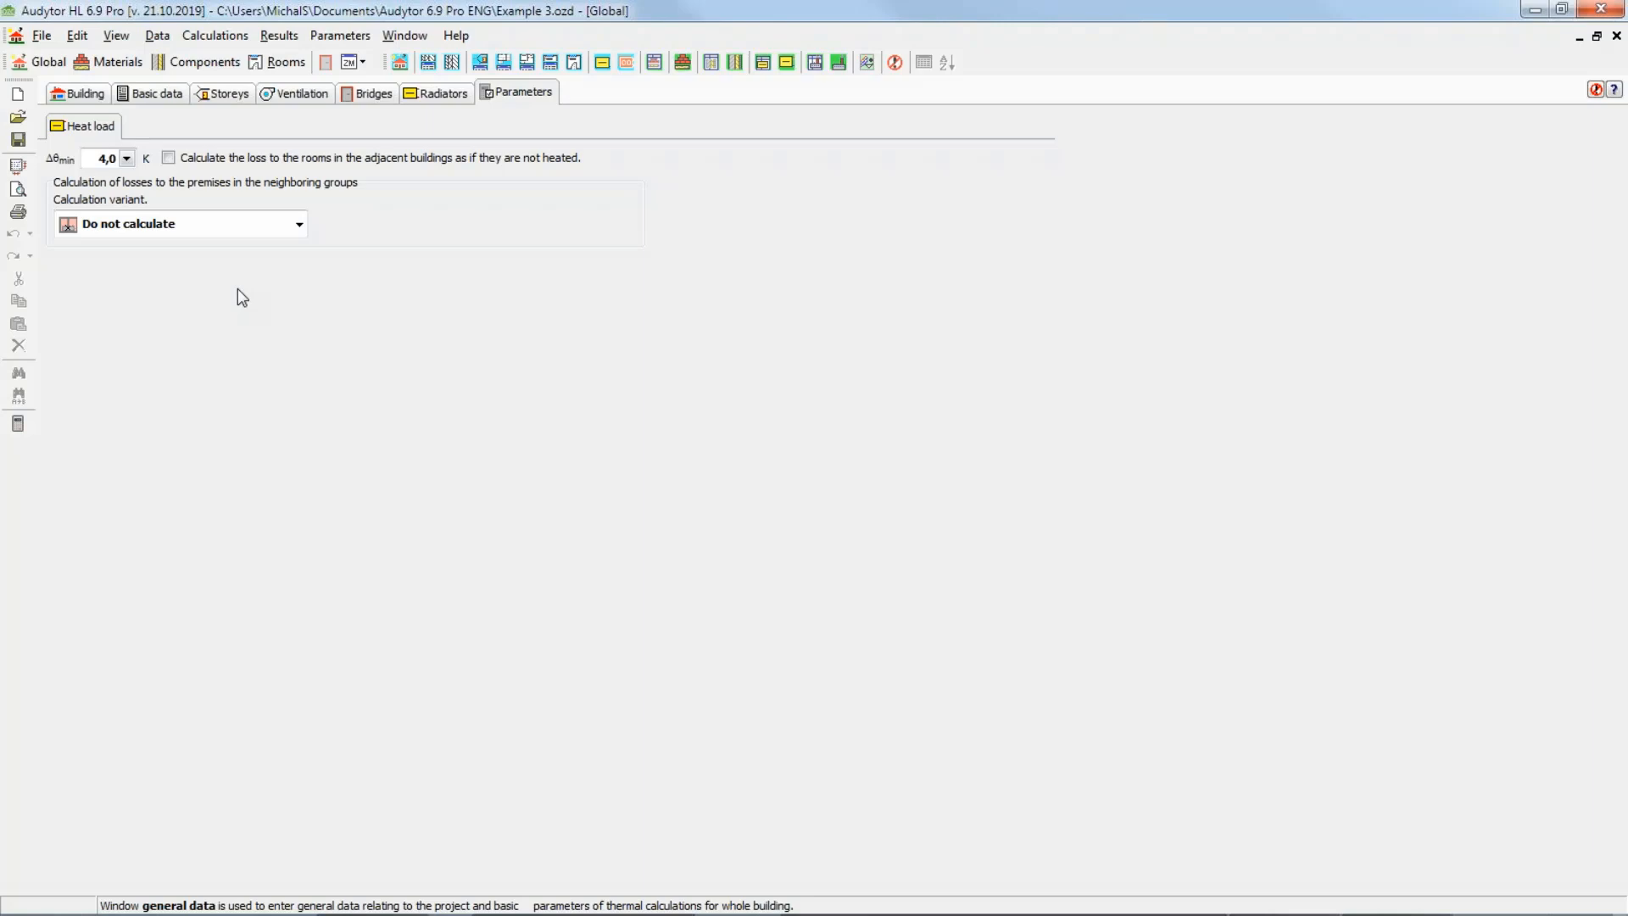
click(193, 64)
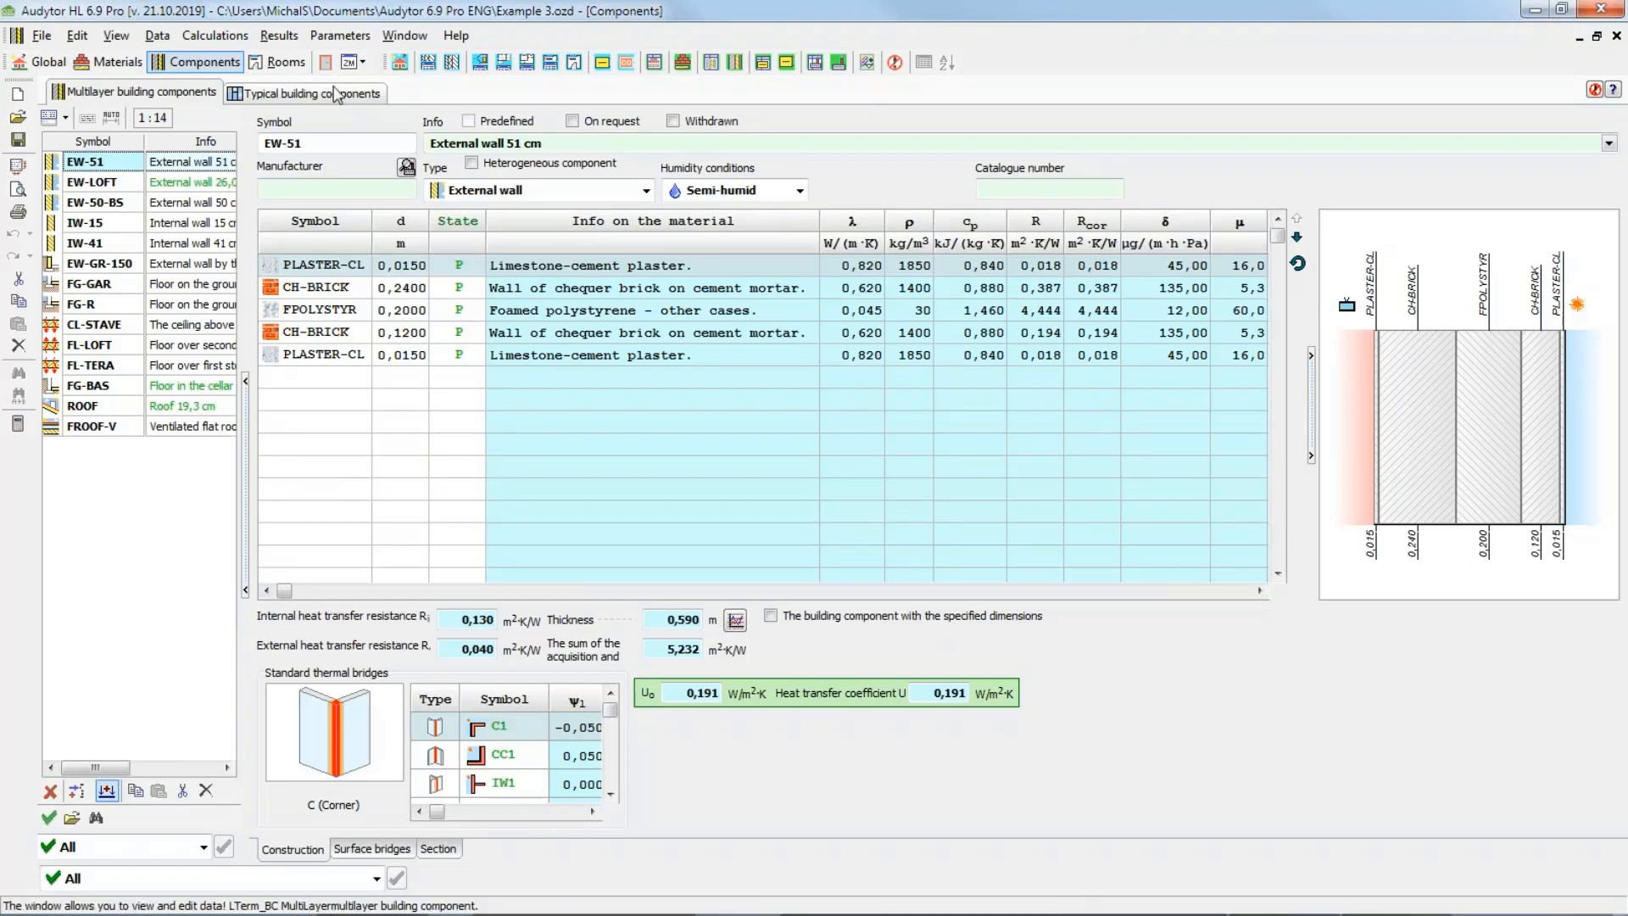
Step: Open the room data and review the basic data of the BASEMENT storey
click(283, 67)
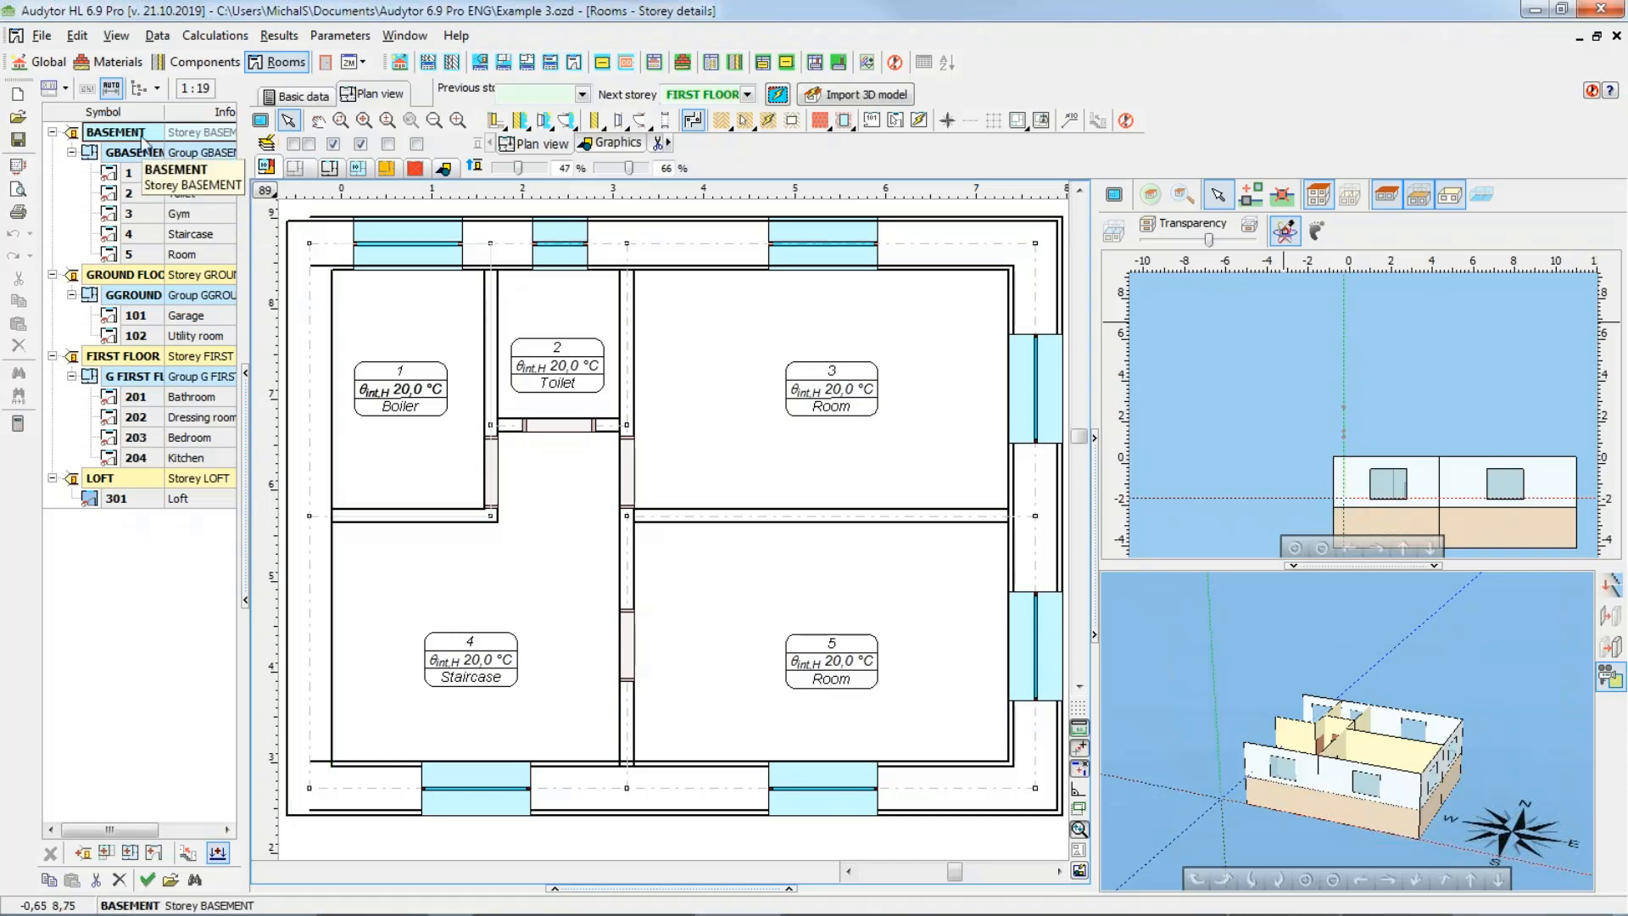
click(291, 100)
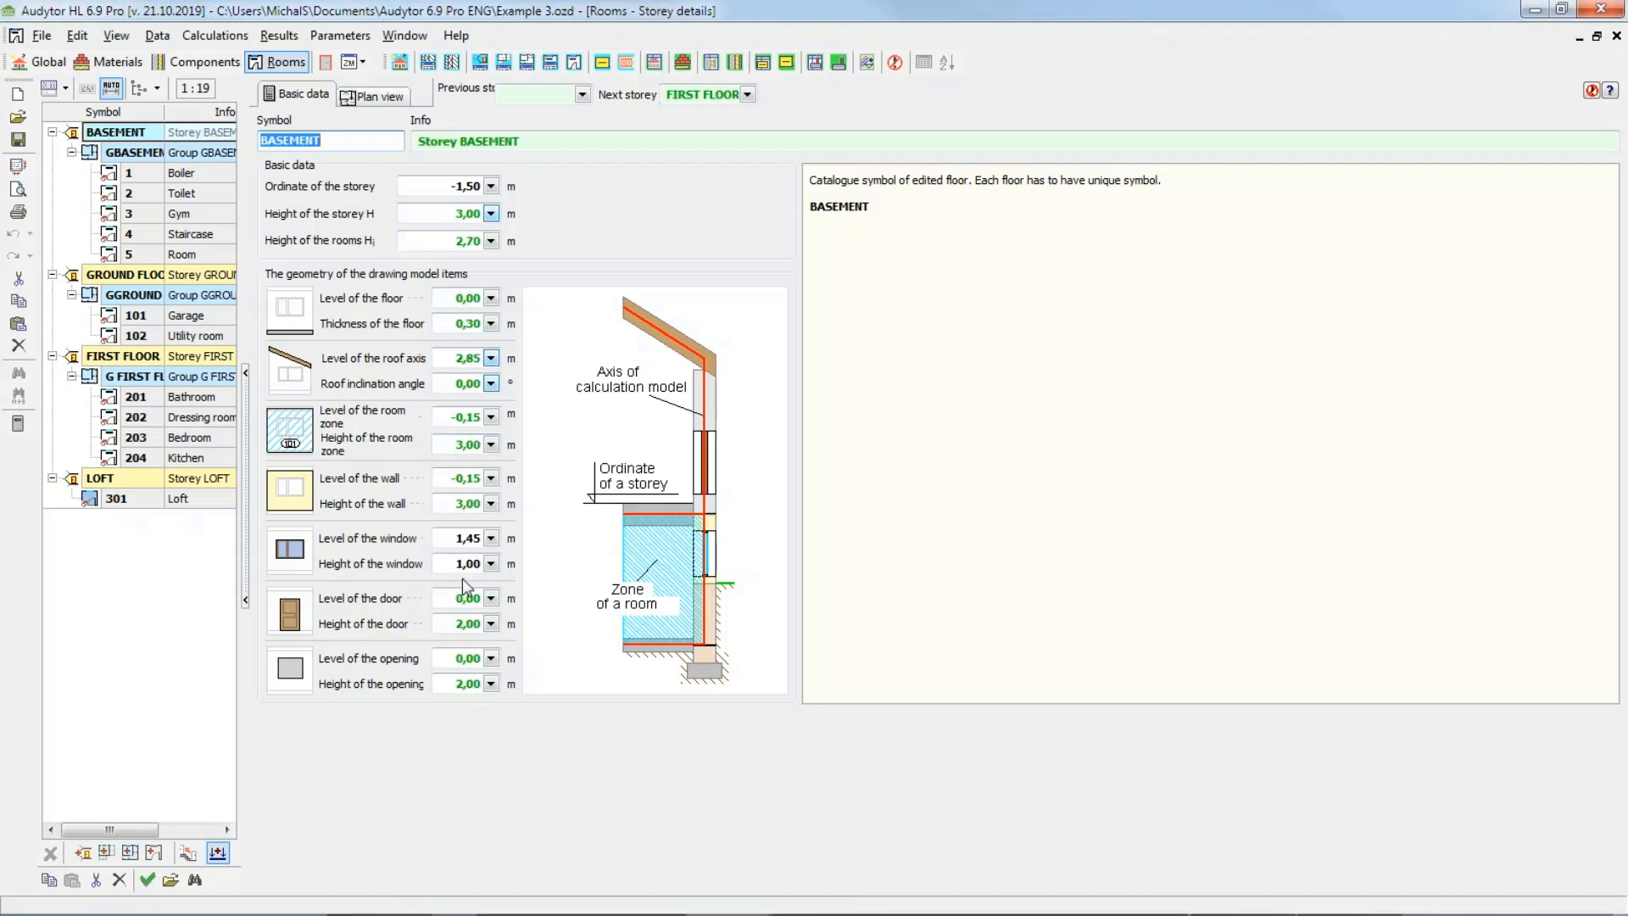
key(ctrl+s)
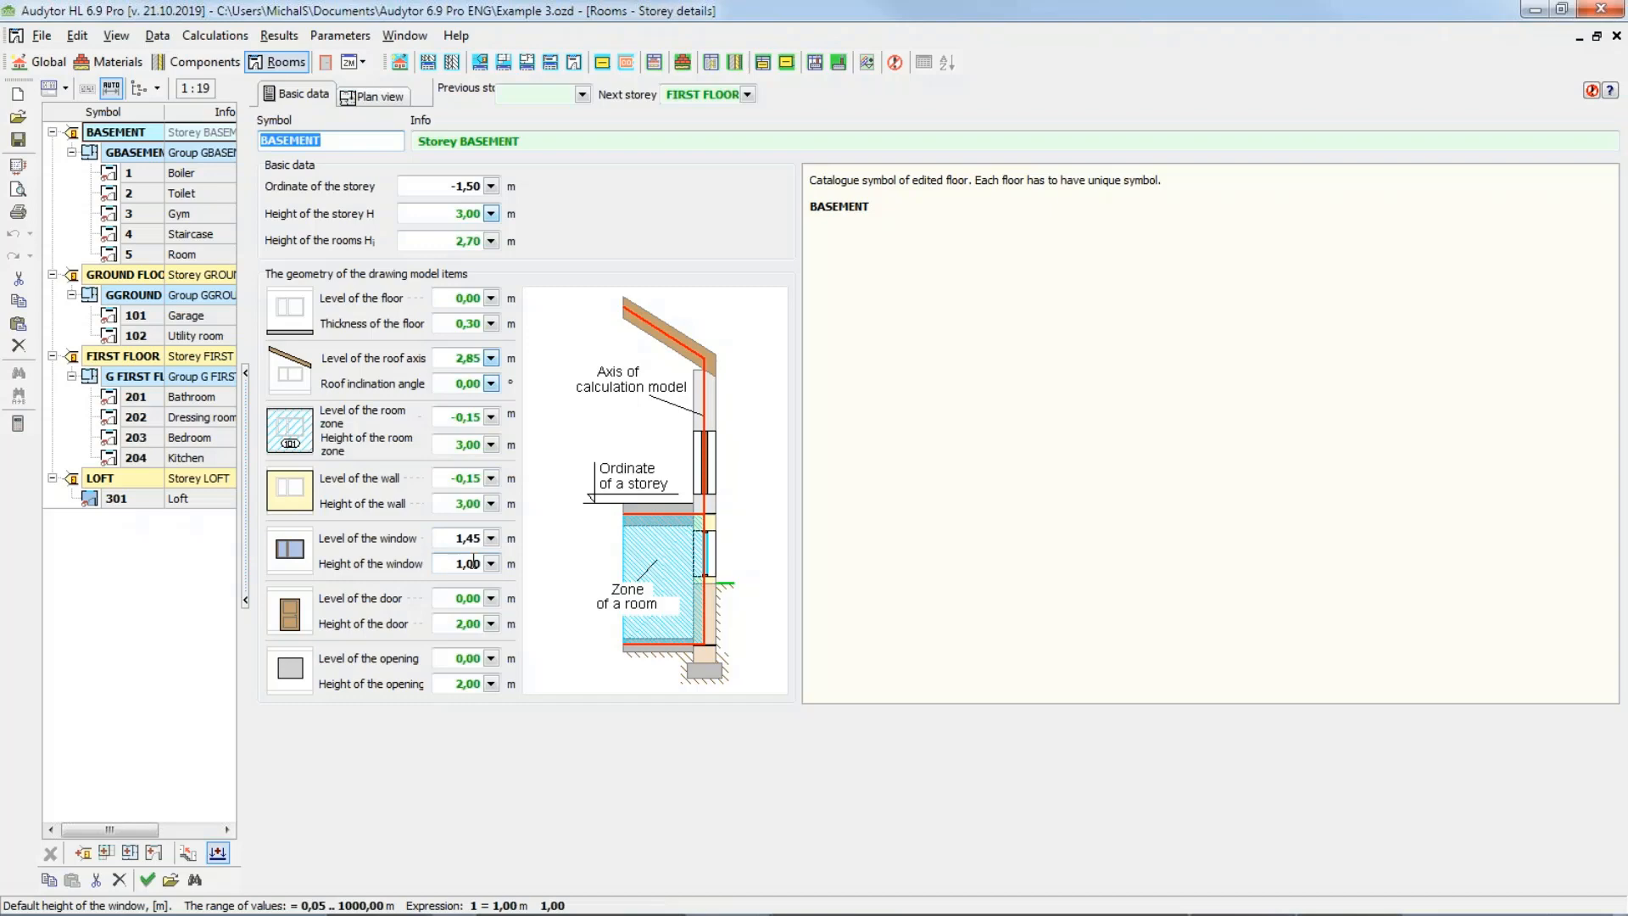
Step: Return to the BASEMENT plan view, turn on edge smoothing in the 3D view, and show the entire building
click(375, 96)
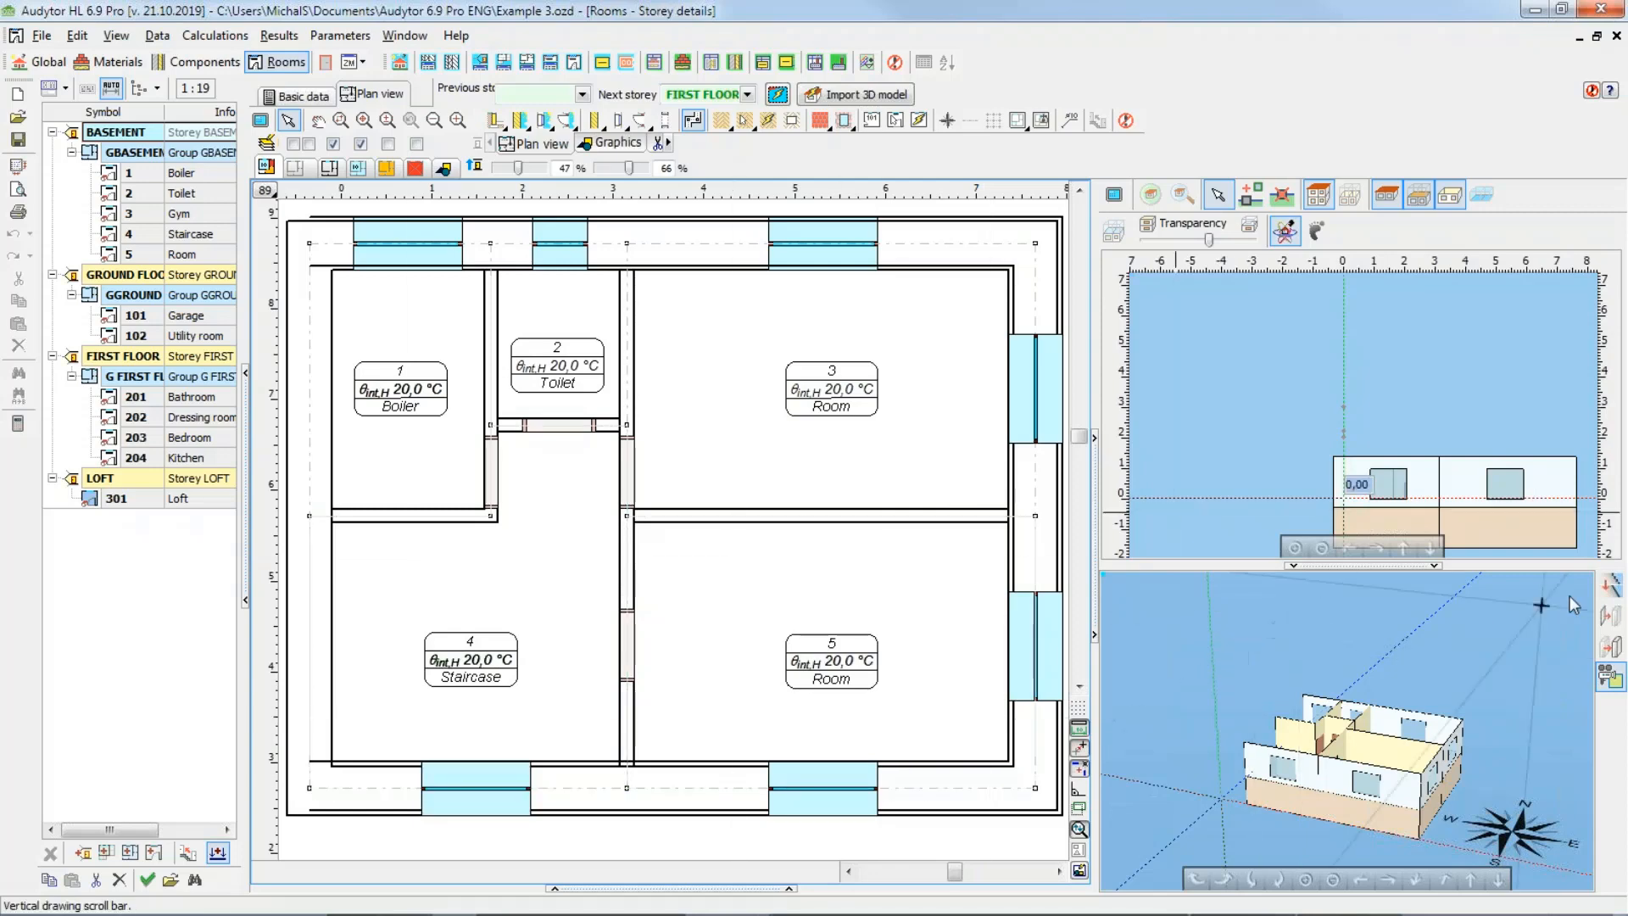
click(1614, 589)
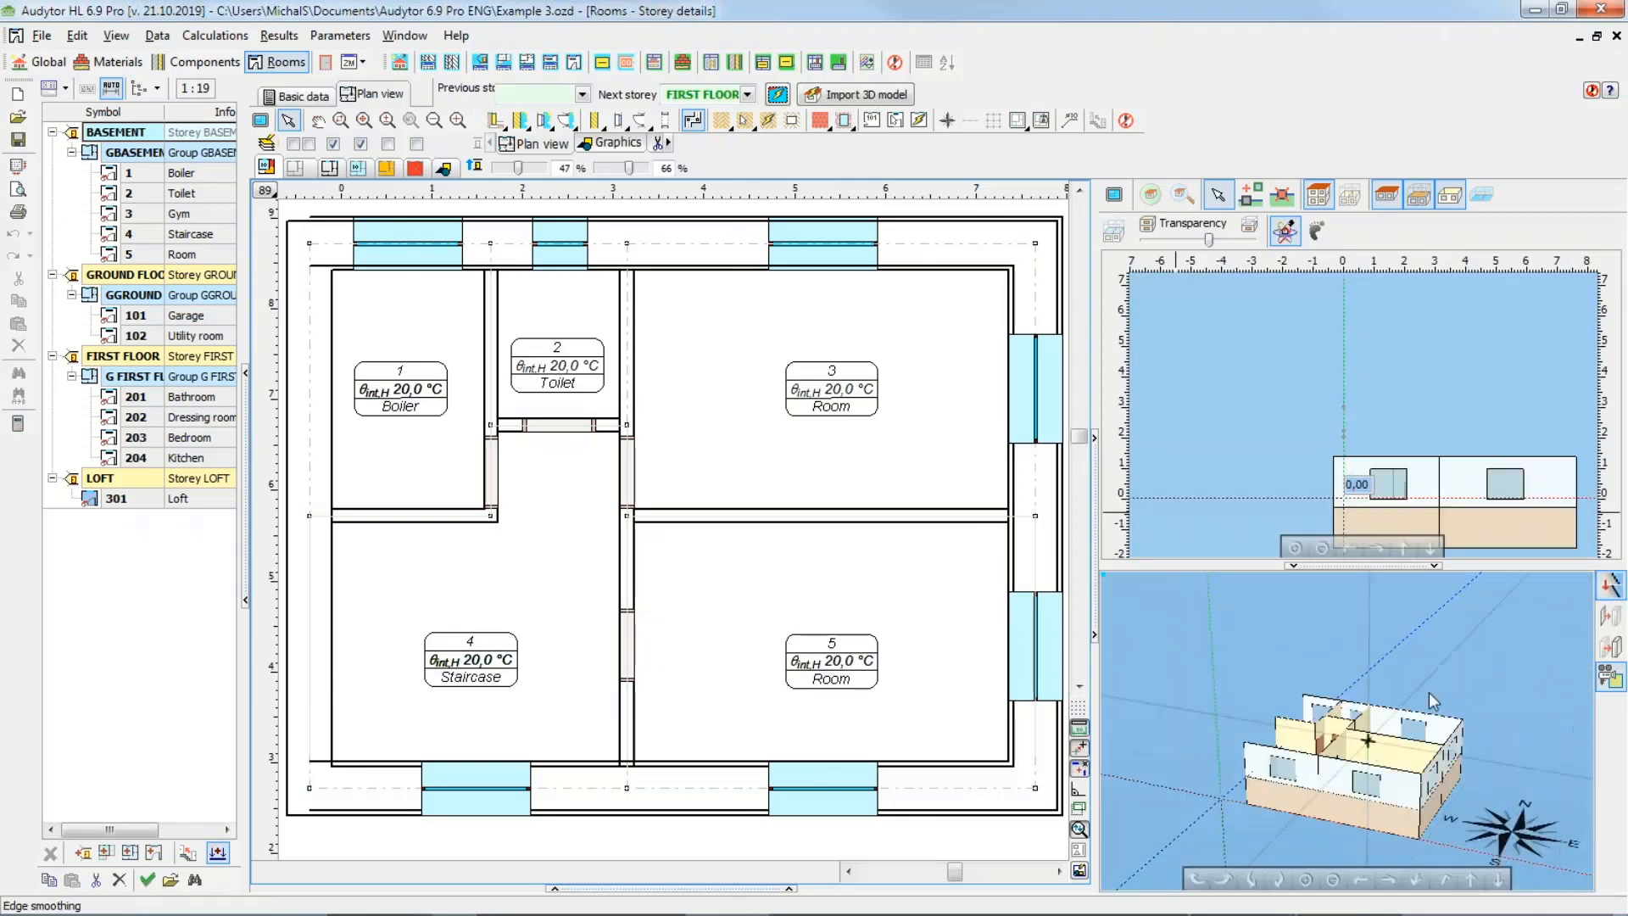
mouse_move(1416, 722)
mouse_down()
mouse_move(1368, 768)
mouse_move(1431, 698)
mouse_move(1425, 644)
mouse_move(1428, 736)
mouse_move(1421, 703)
mouse_up()
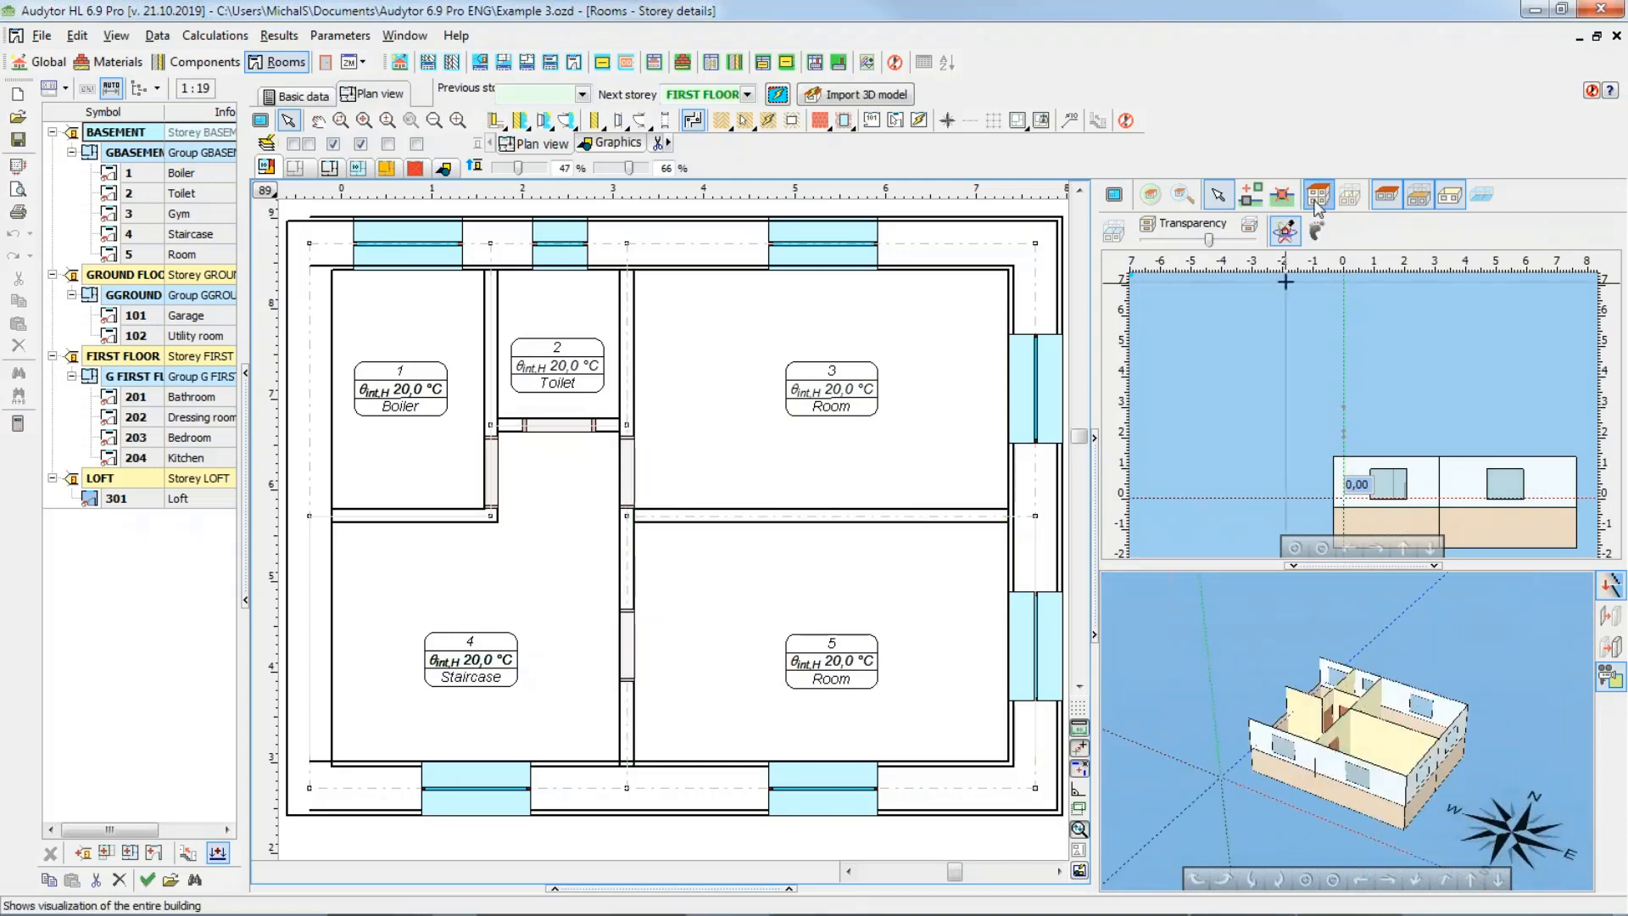
click(1287, 232)
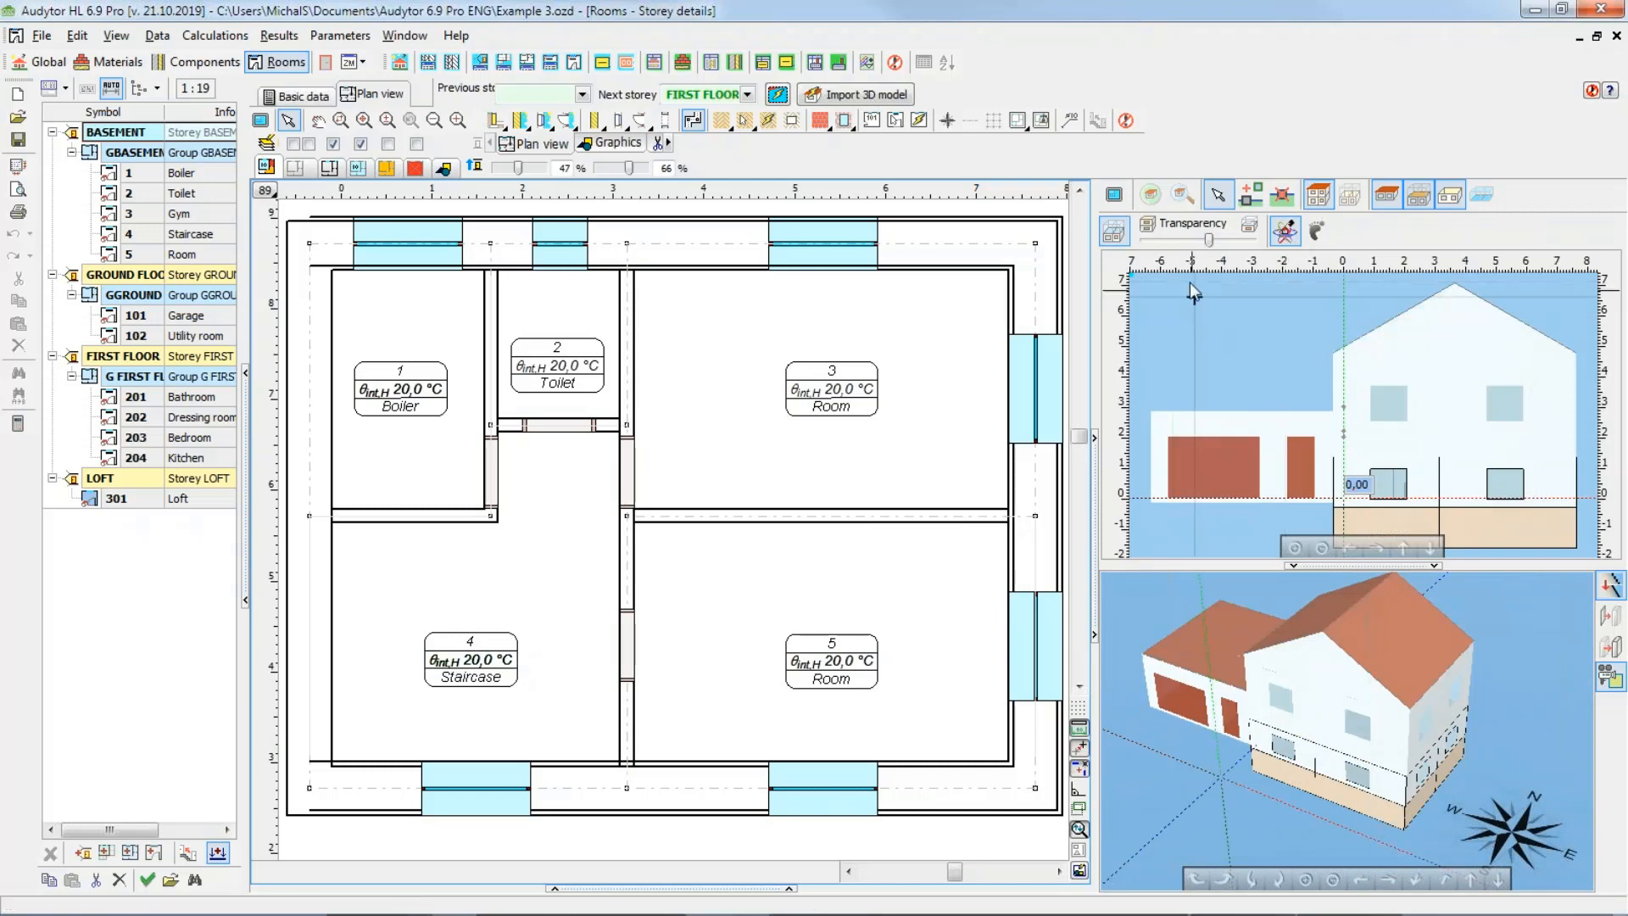
mouse_move(1376, 705)
mouse_down()
mouse_move(1447, 667)
mouse_move(1351, 668)
mouse_up()
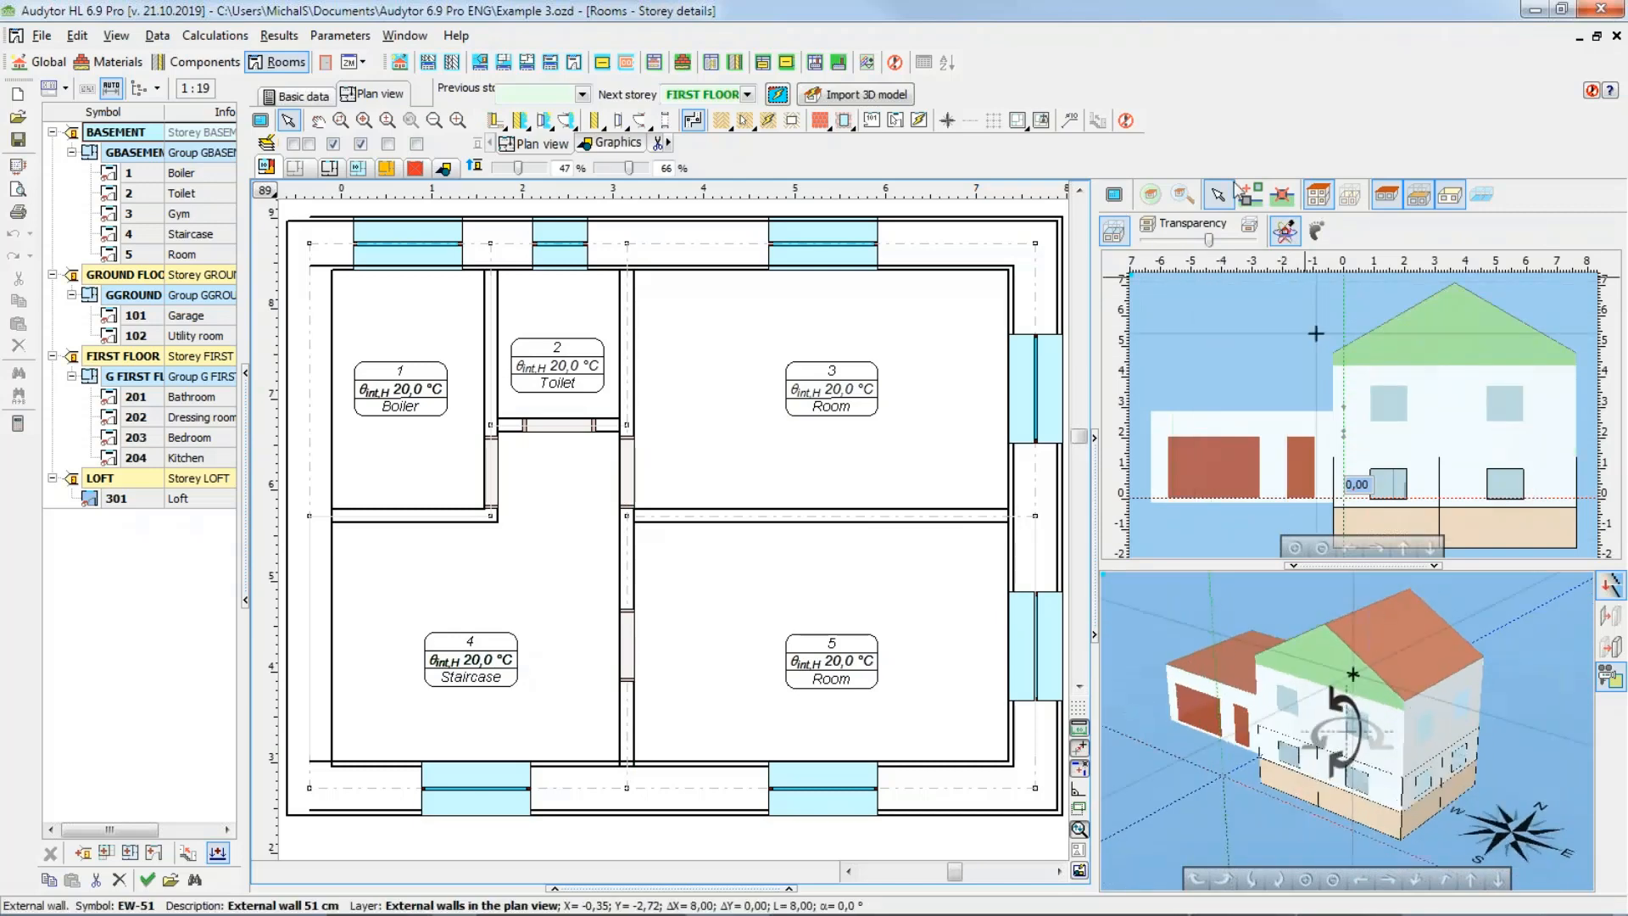
Step: Maximize the building visualization, enlarge the 3D pane, and examine the whole house from several angles
click(1113, 198)
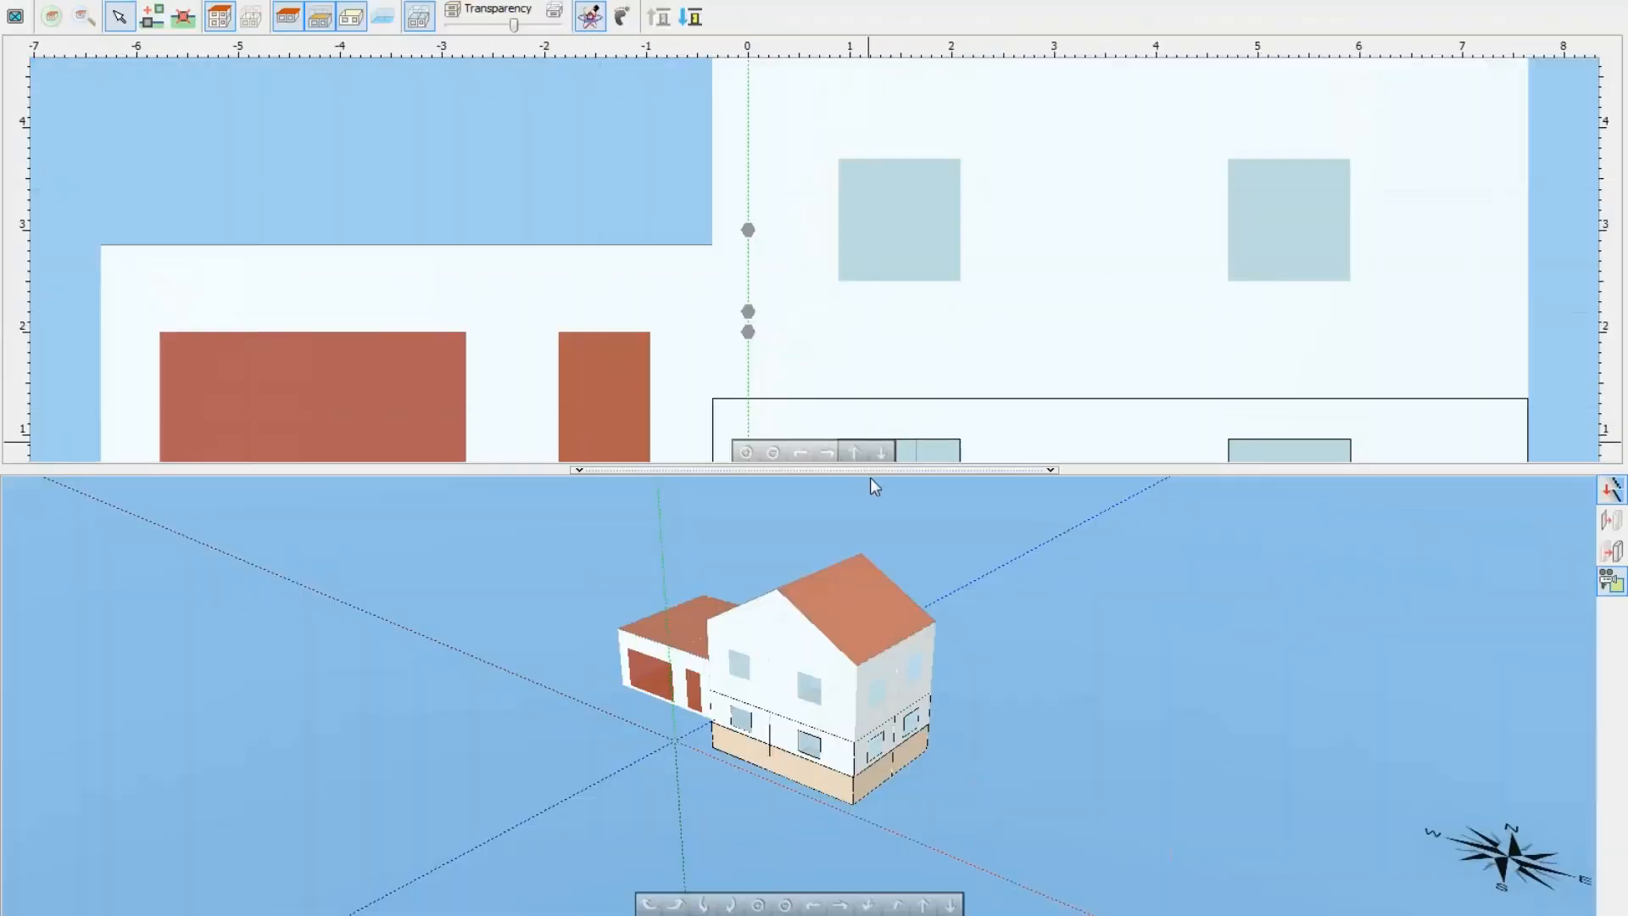
drag(860, 470, 819, 152)
scroll(811, 466, up, 3)
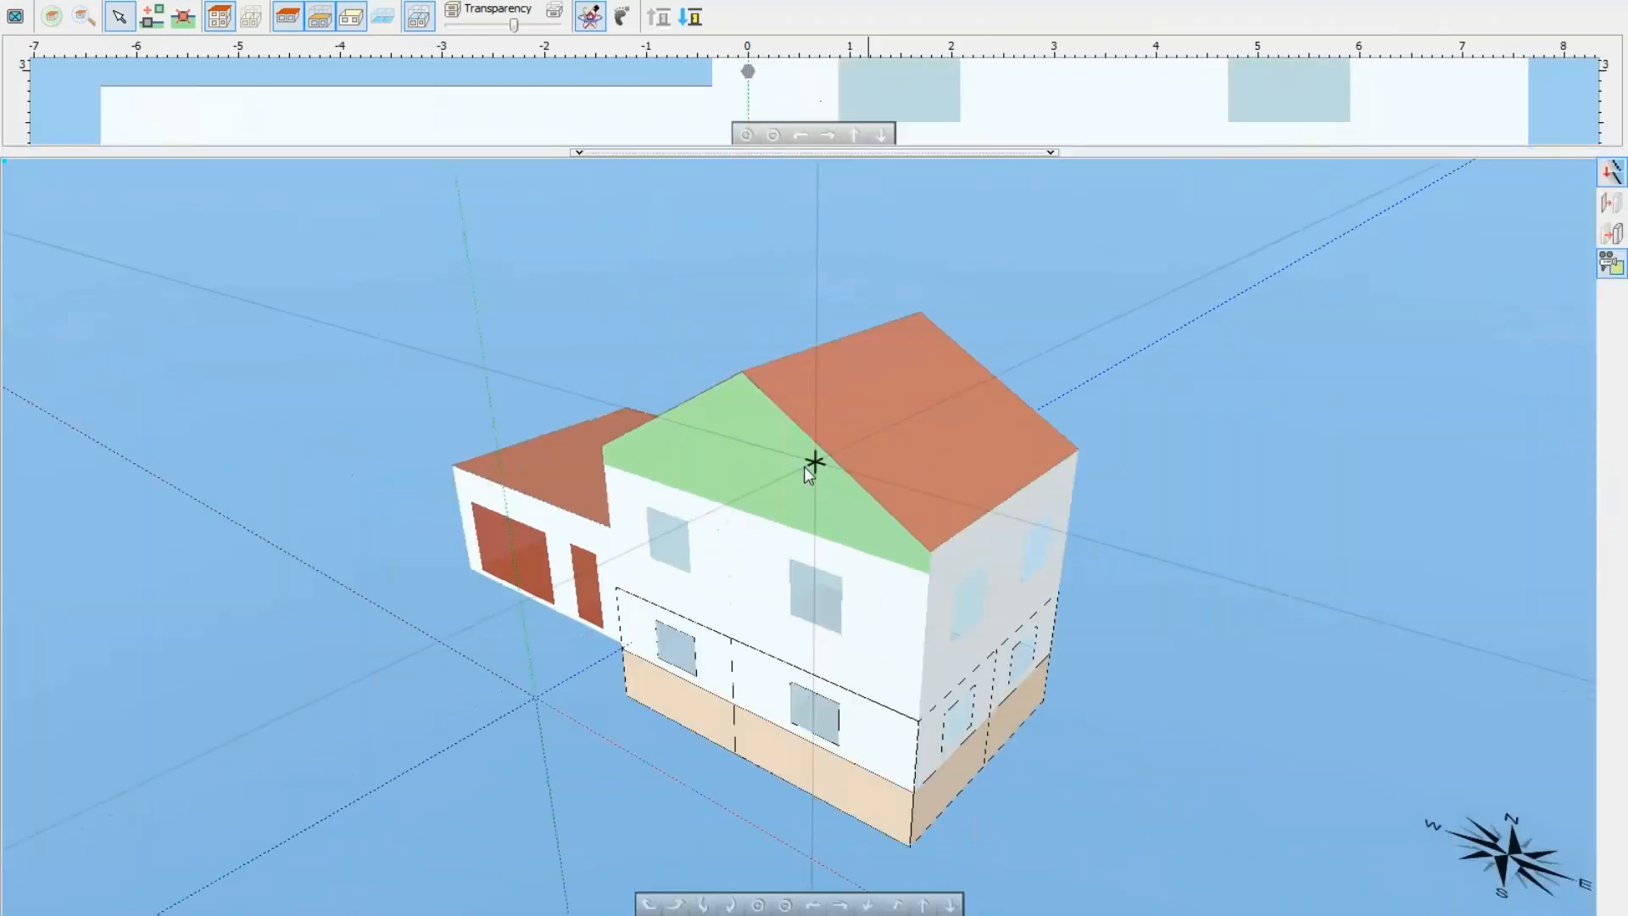
scroll(804, 466, up, 2)
scroll(804, 466, down, 2)
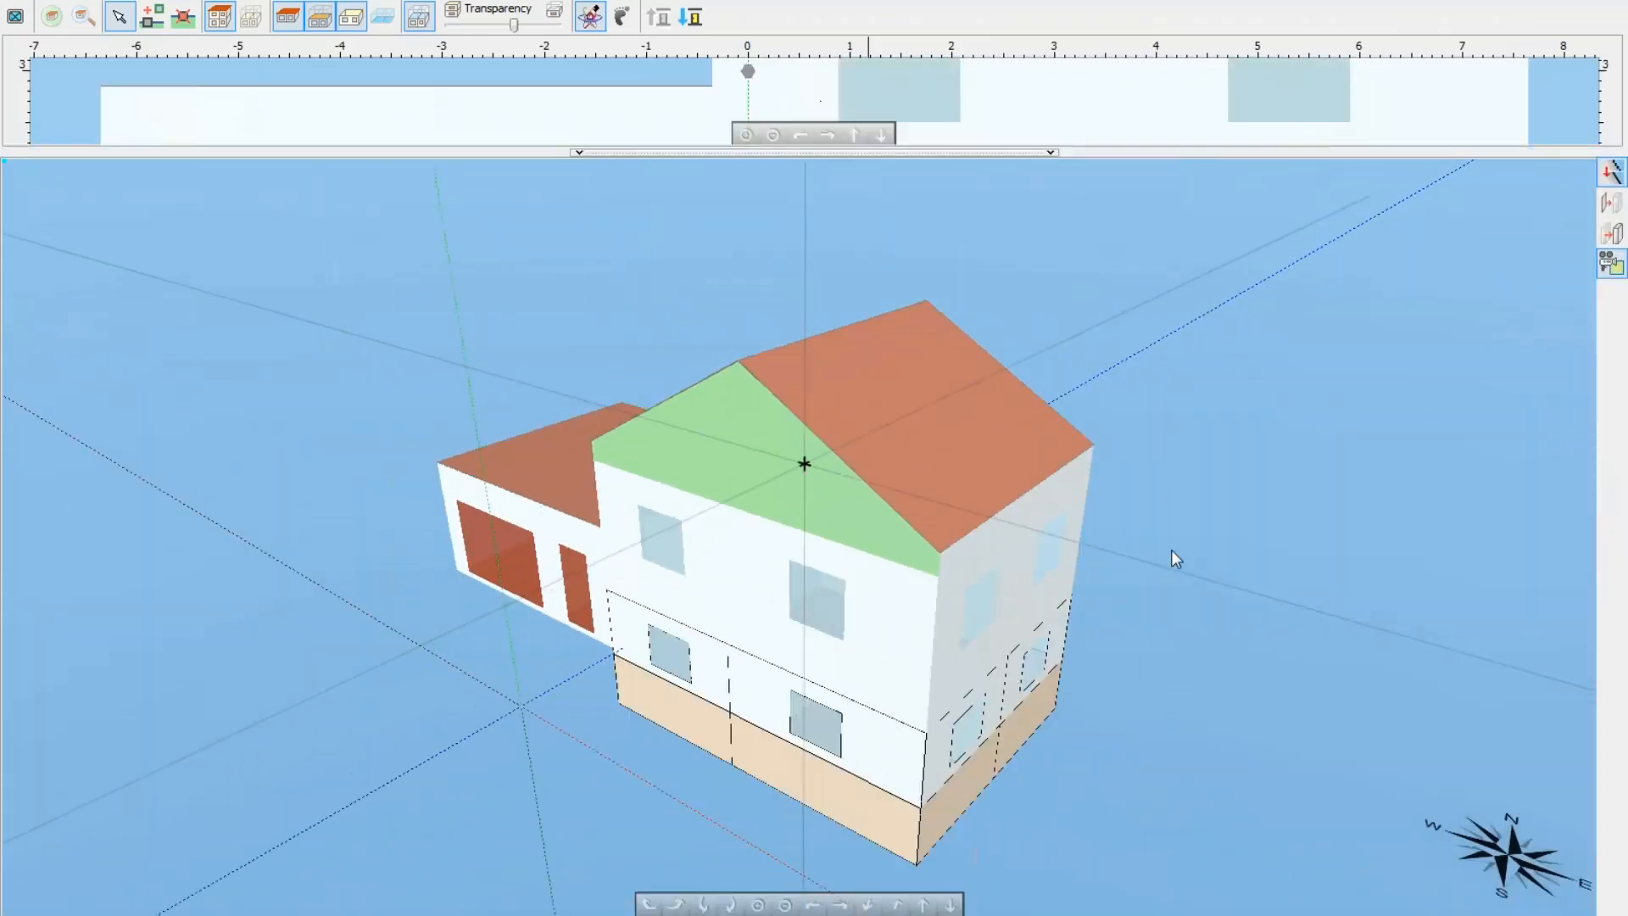
middle_drag(1171, 551, 1172, 584)
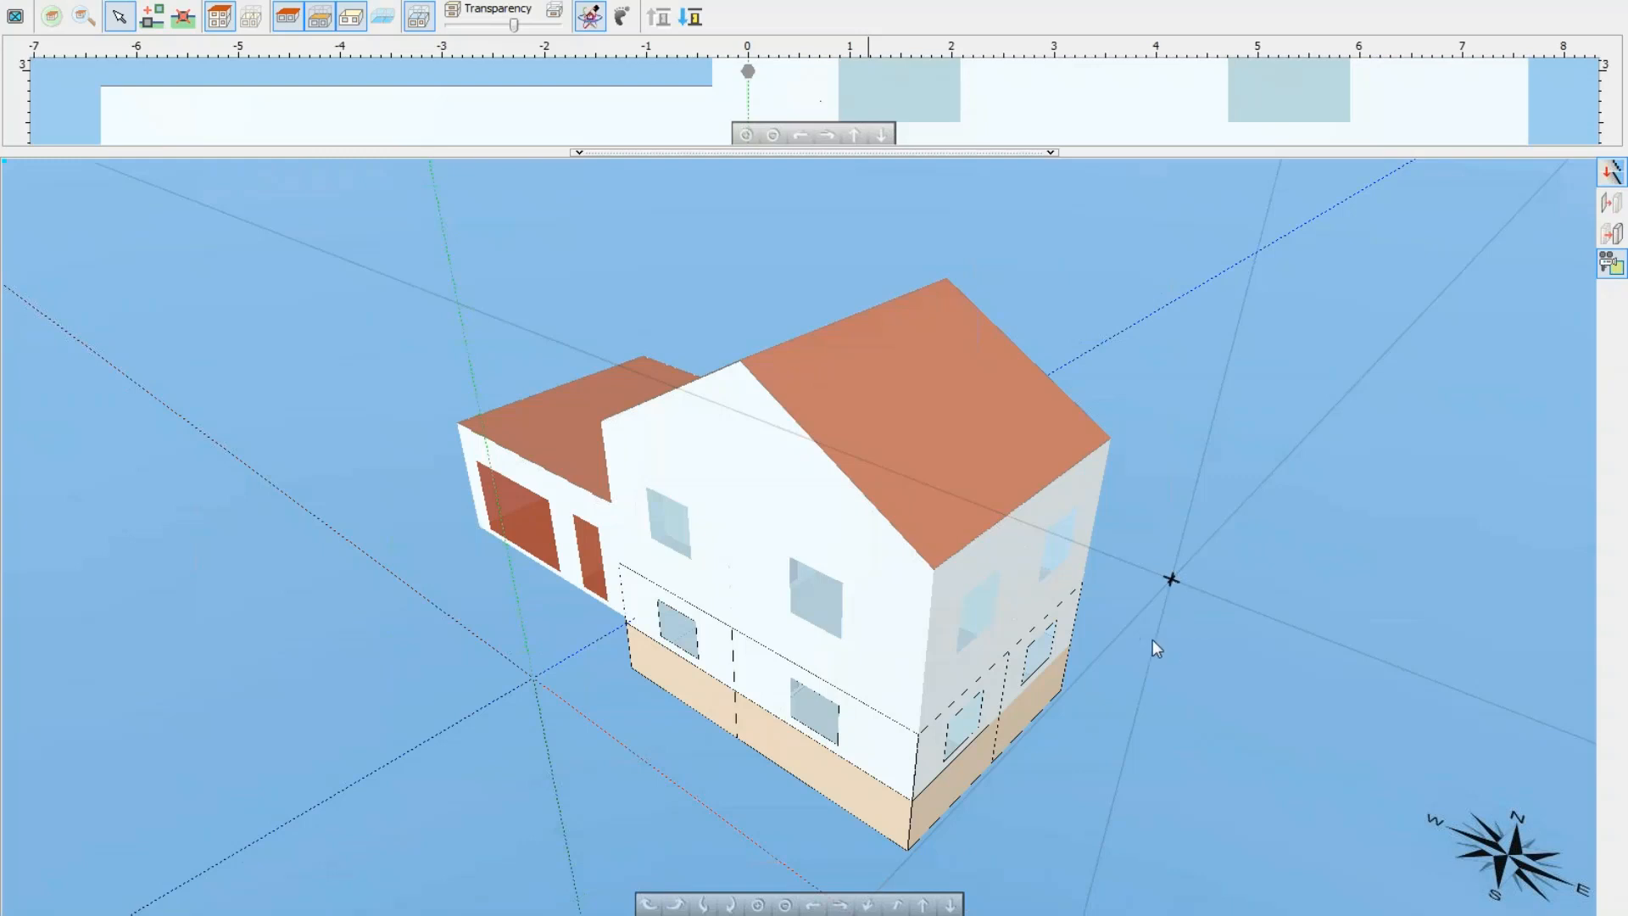
drag(1152, 639, 1249, 529)
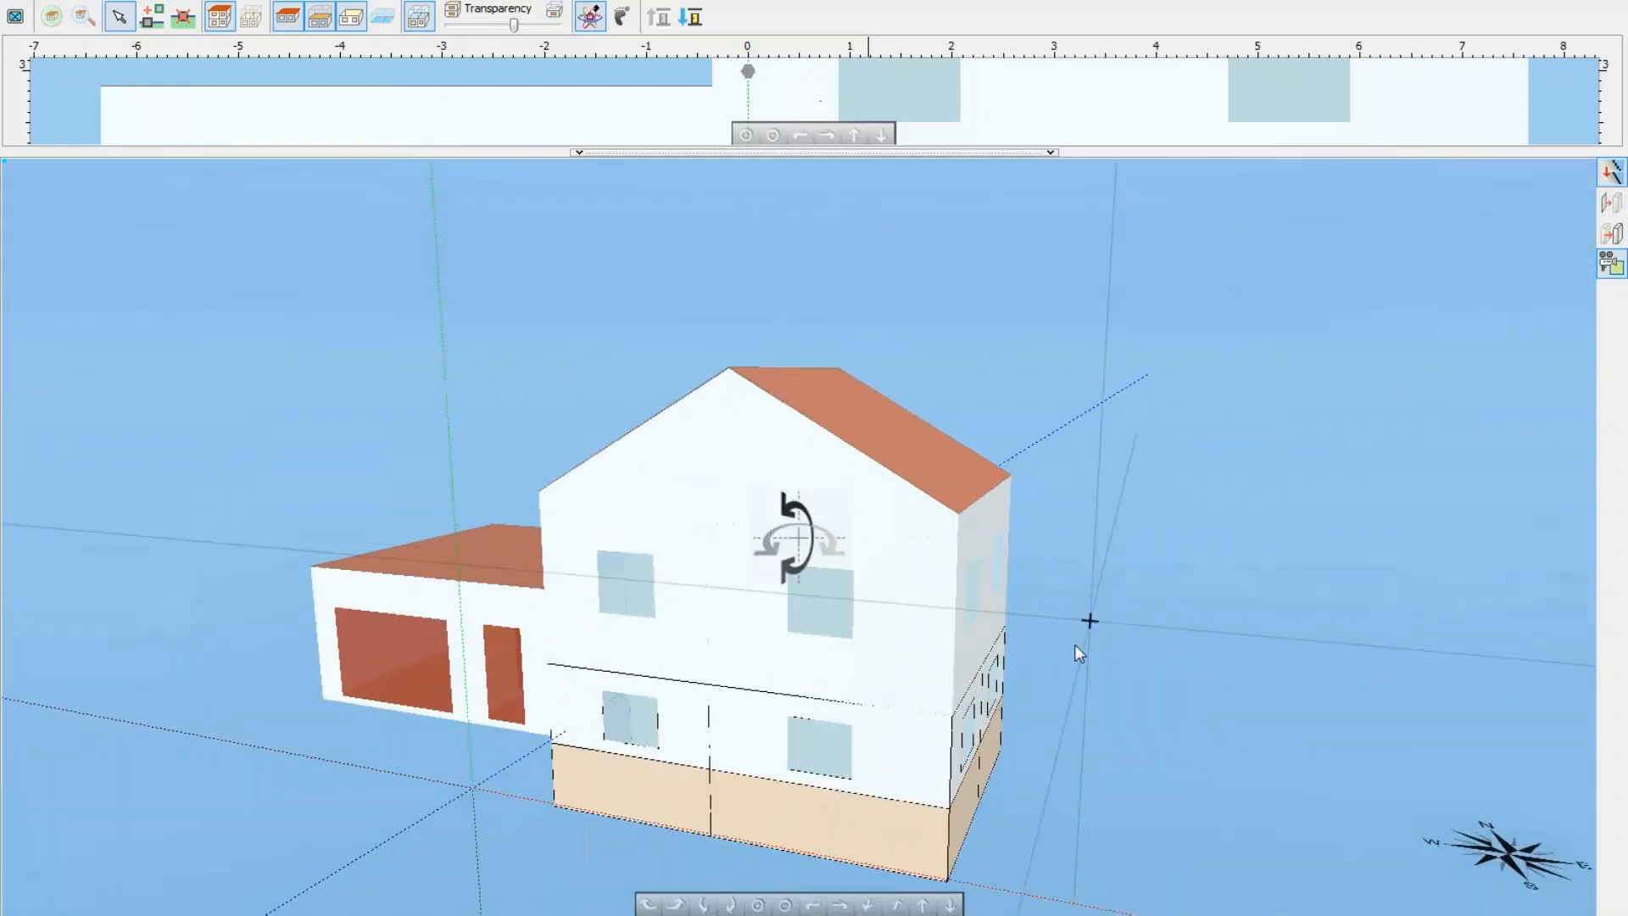
drag(1075, 644, 1058, 663)
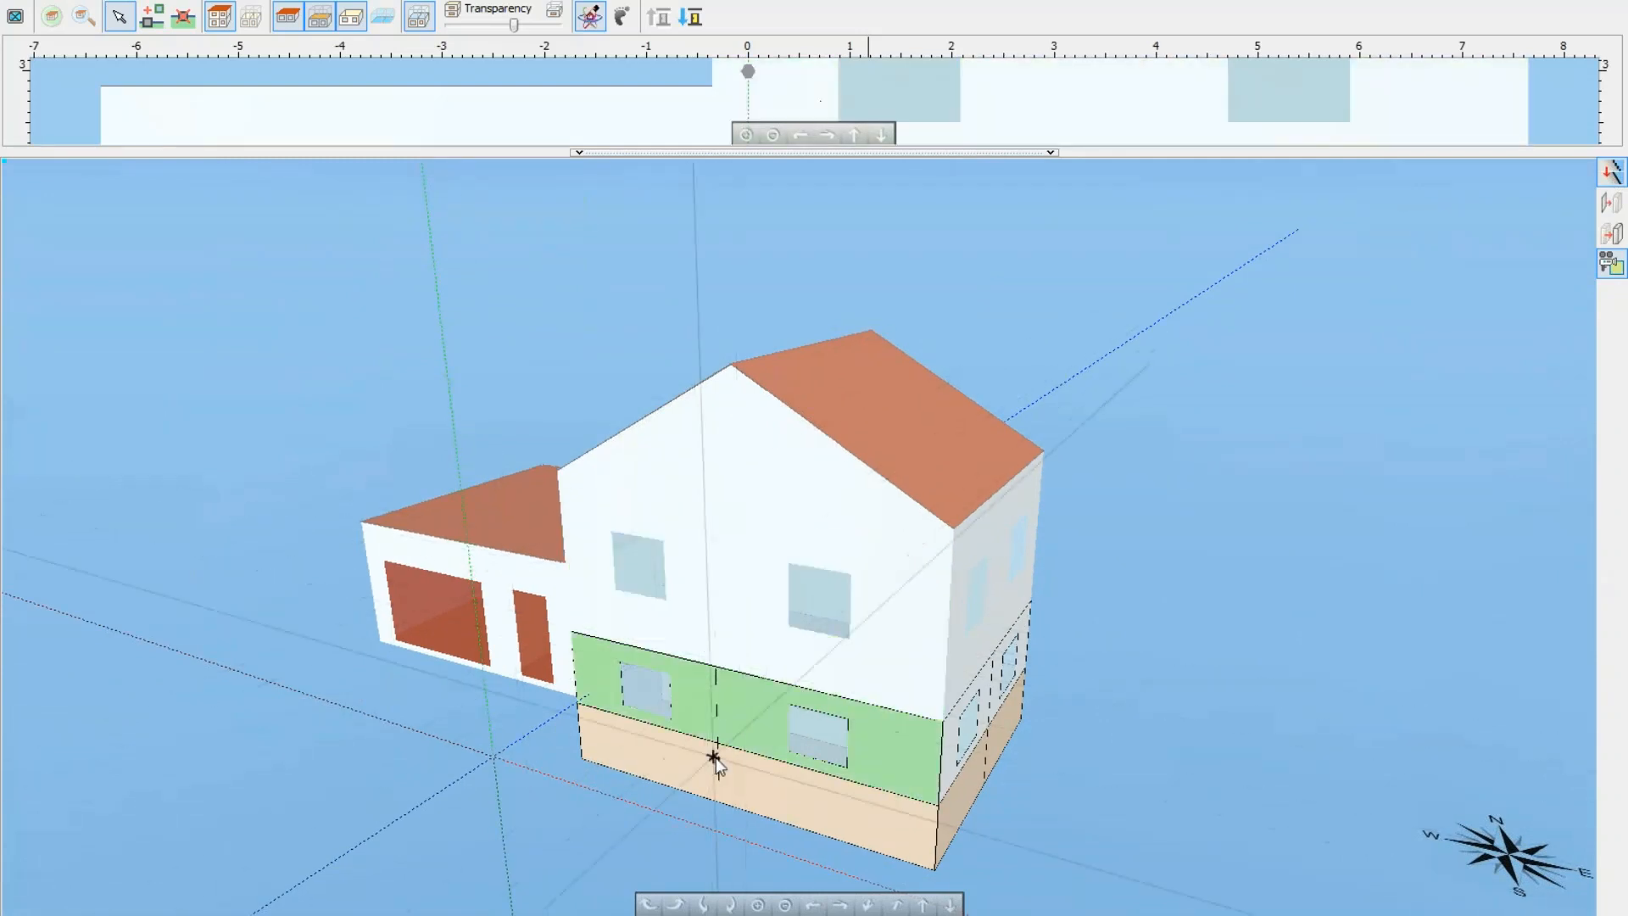
Step: Inspect the basement wall, garage wall, garage door and garage gate in the enlarged 3D view, and restore the normal window layout
click(716, 757)
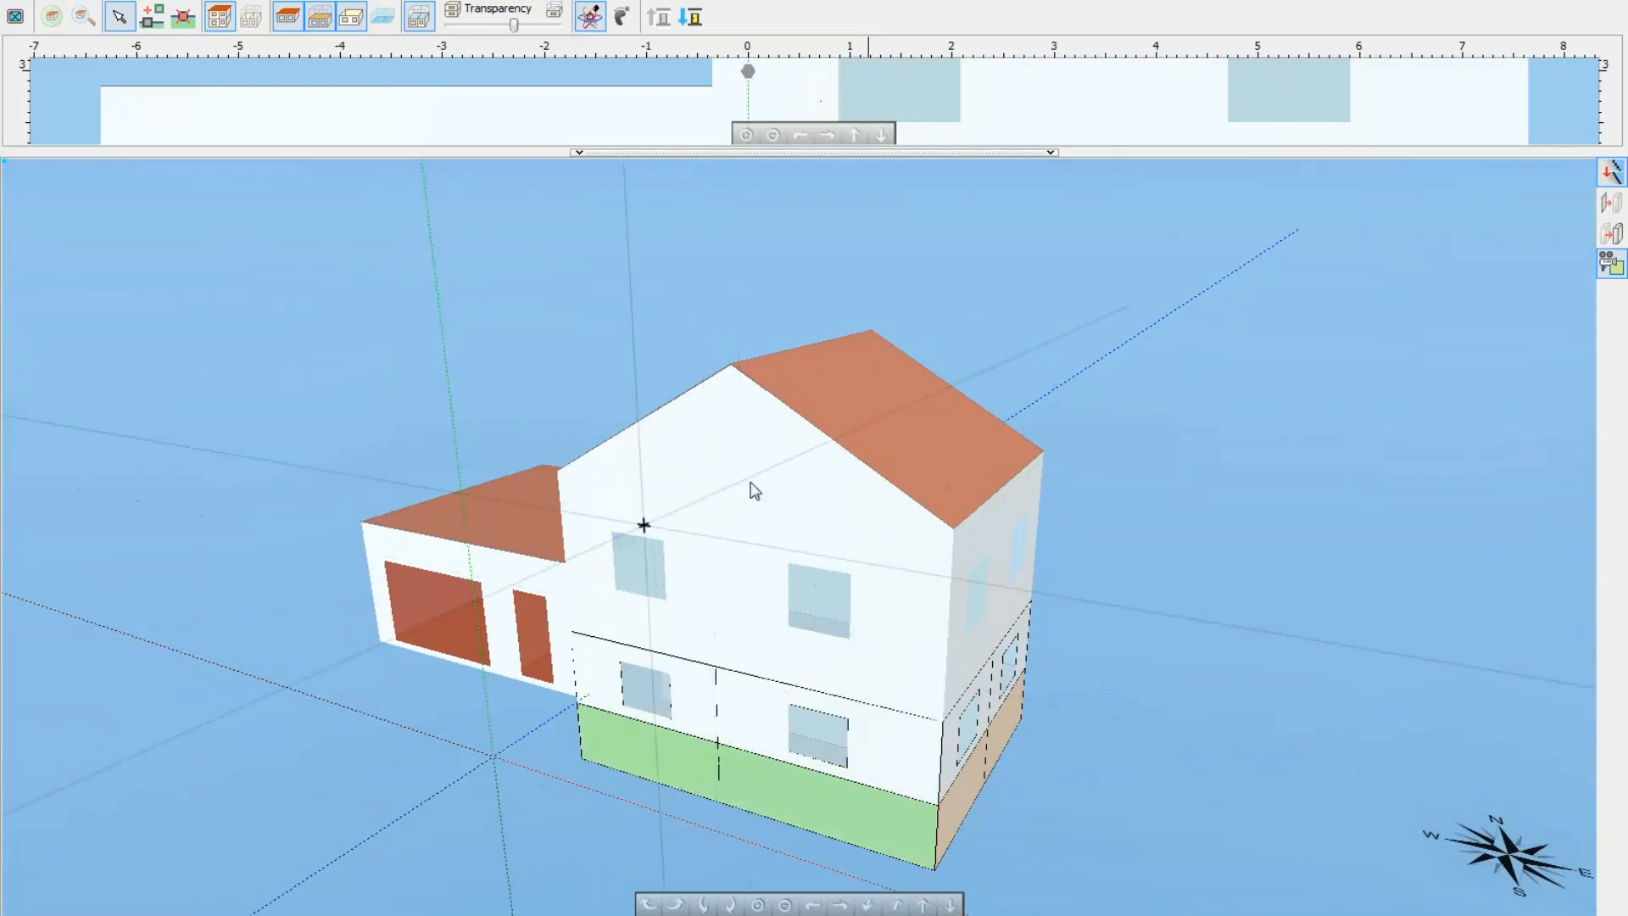
click(378, 626)
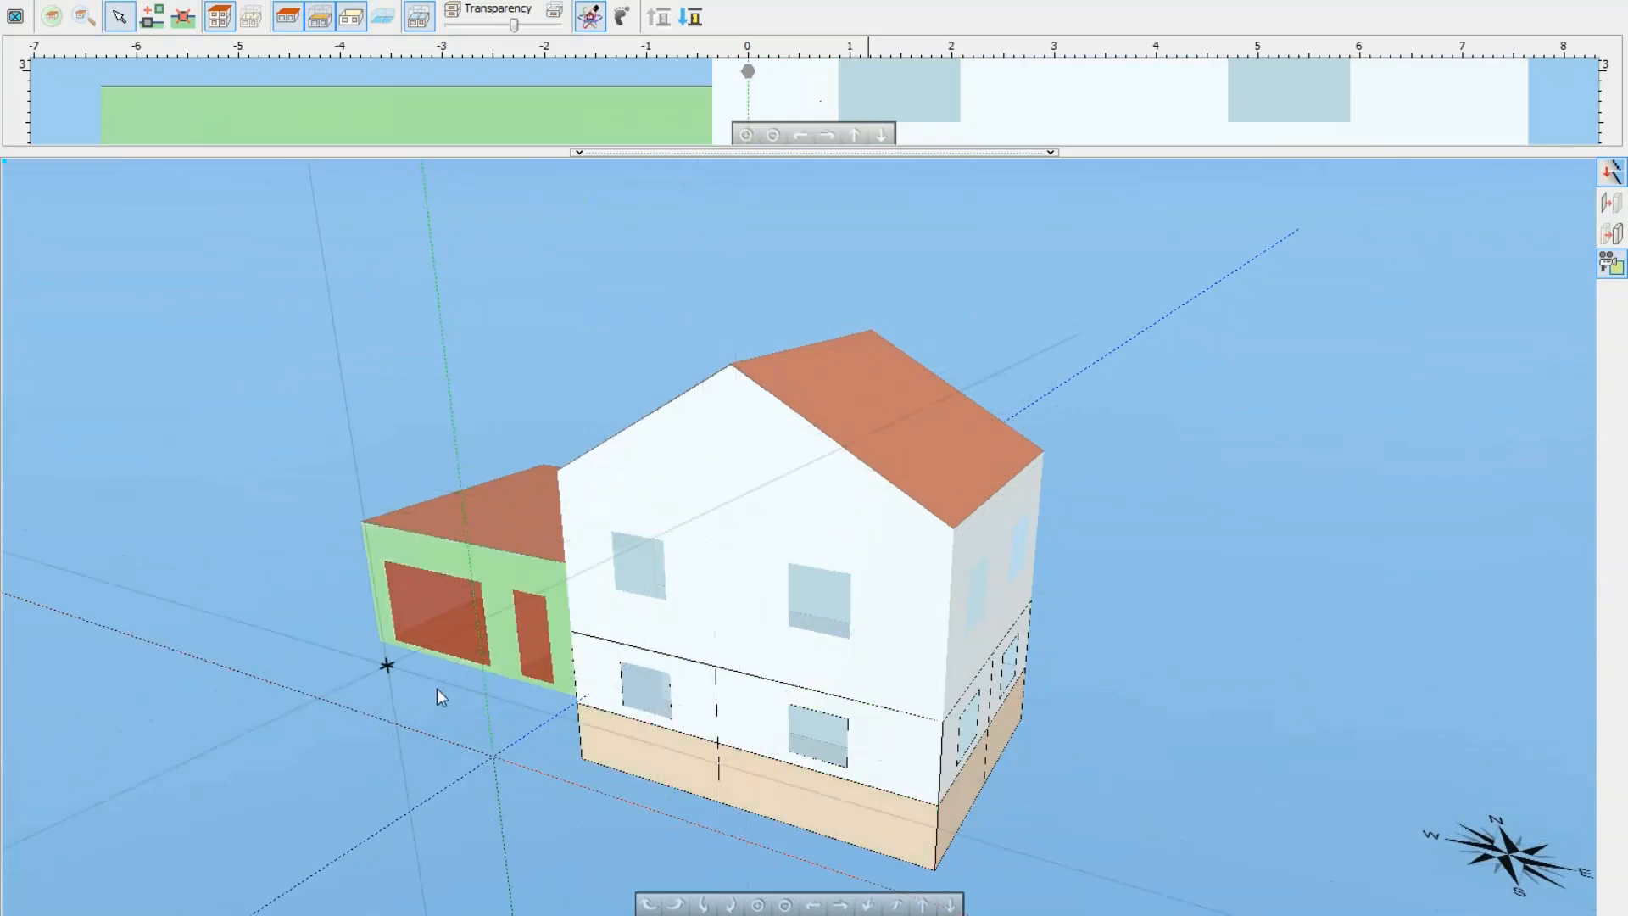
middle_drag(441, 697, 454, 730)
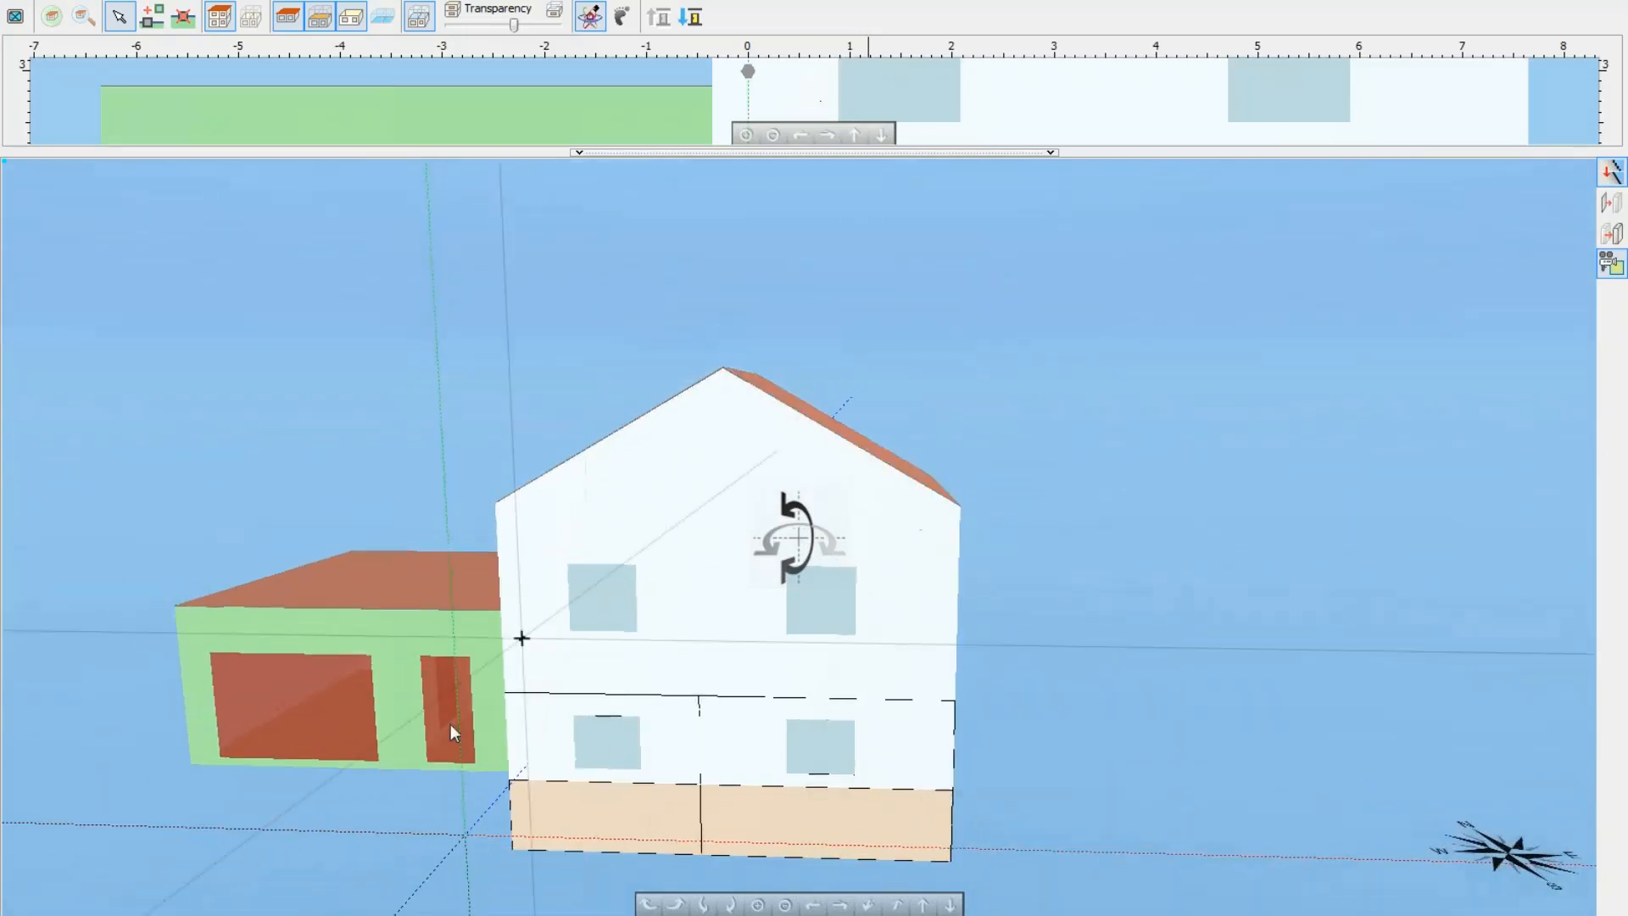
click(449, 722)
click(338, 738)
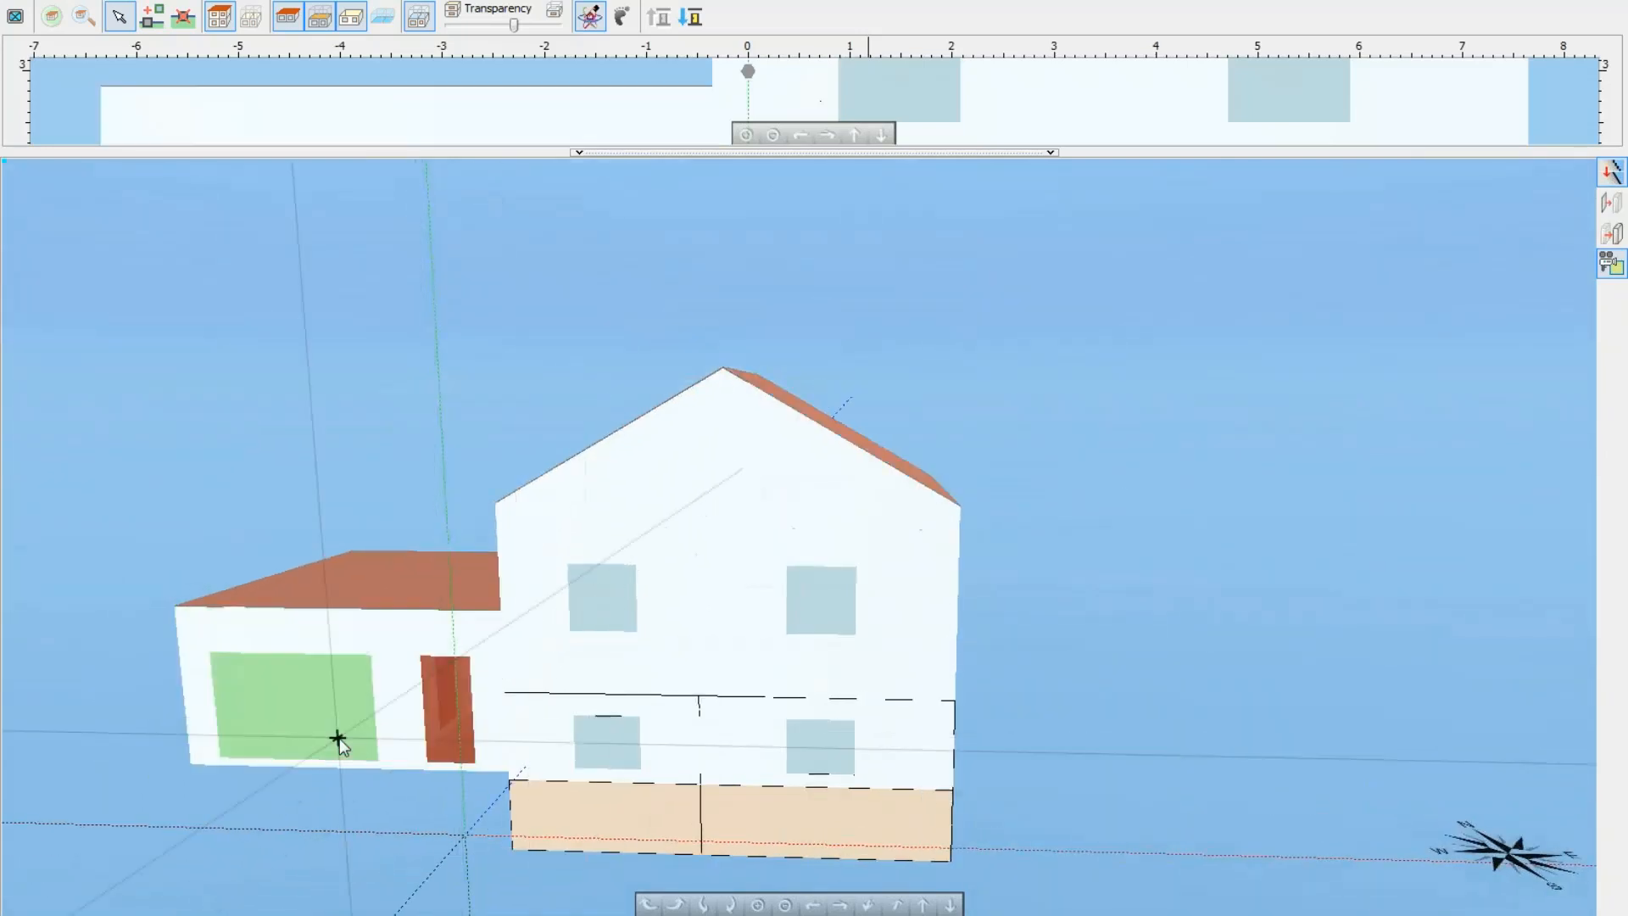
click(22, 18)
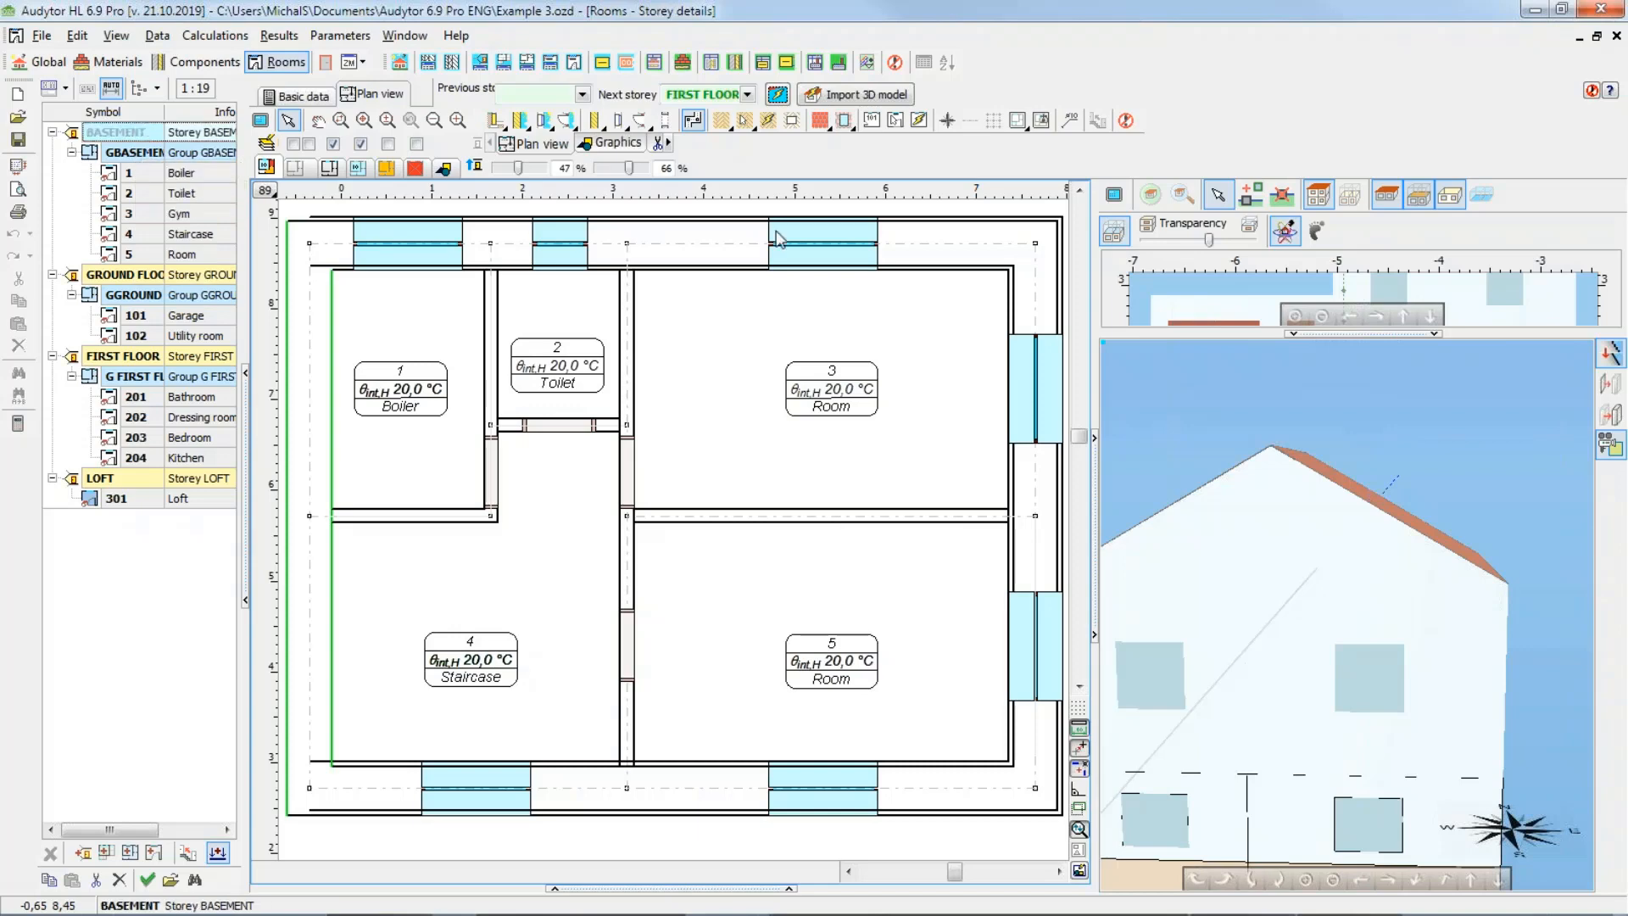
Step: Show only the BASEMENT storey as solid in the 3D view, with the other storeys transparent, and widen the 3D pane
click(1350, 195)
drag(1387, 598, 1335, 570)
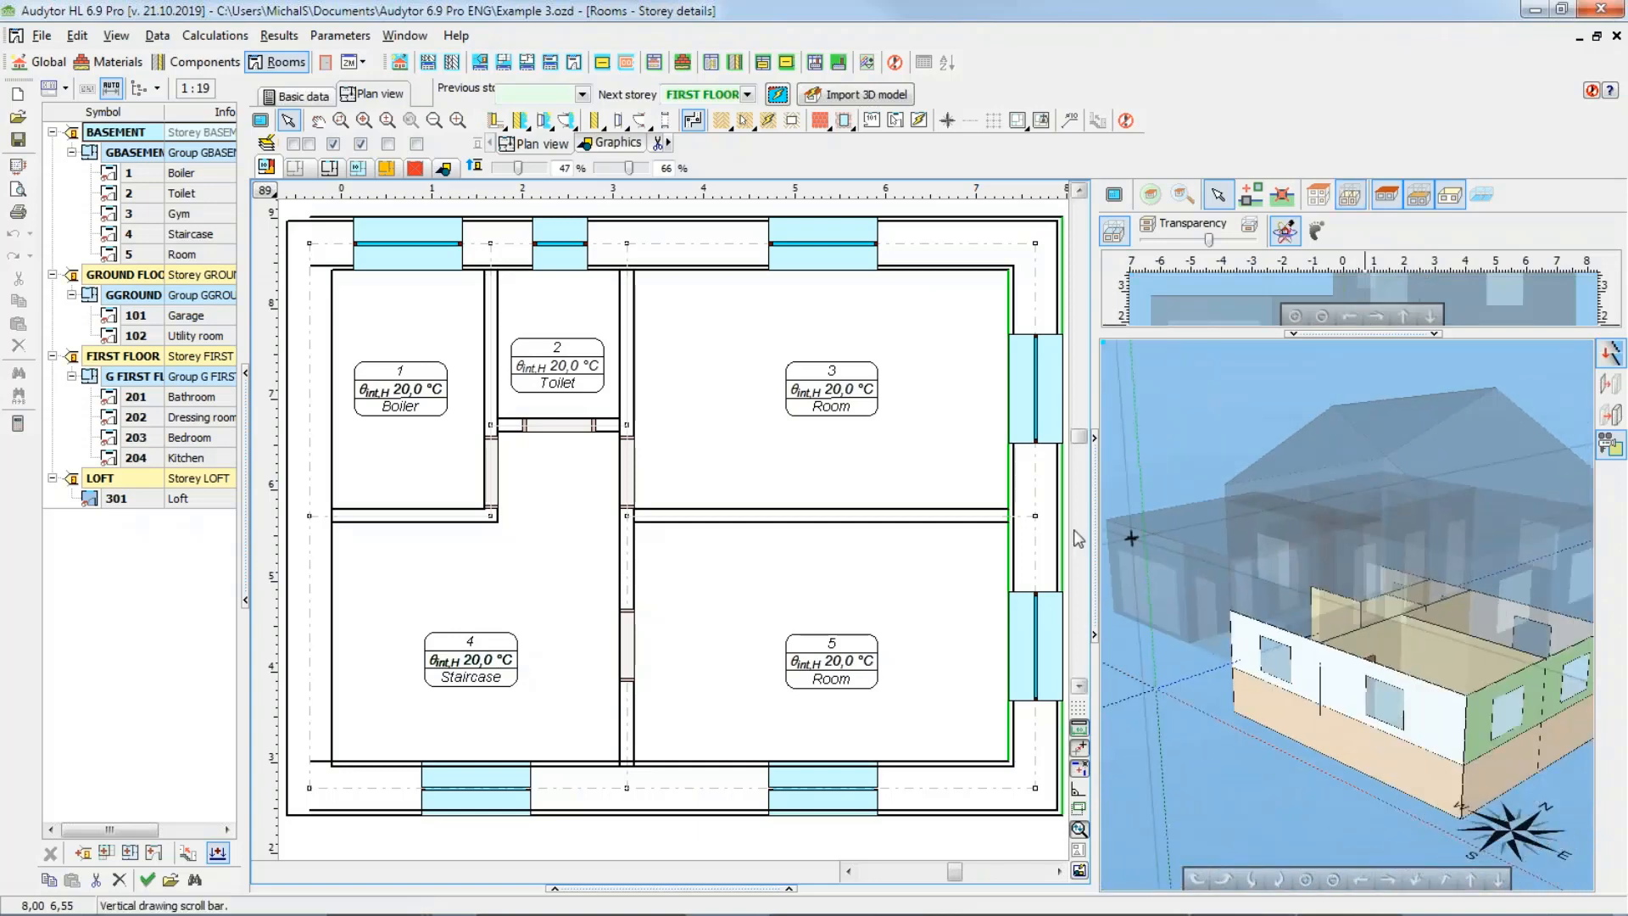
drag(1094, 543, 888, 542)
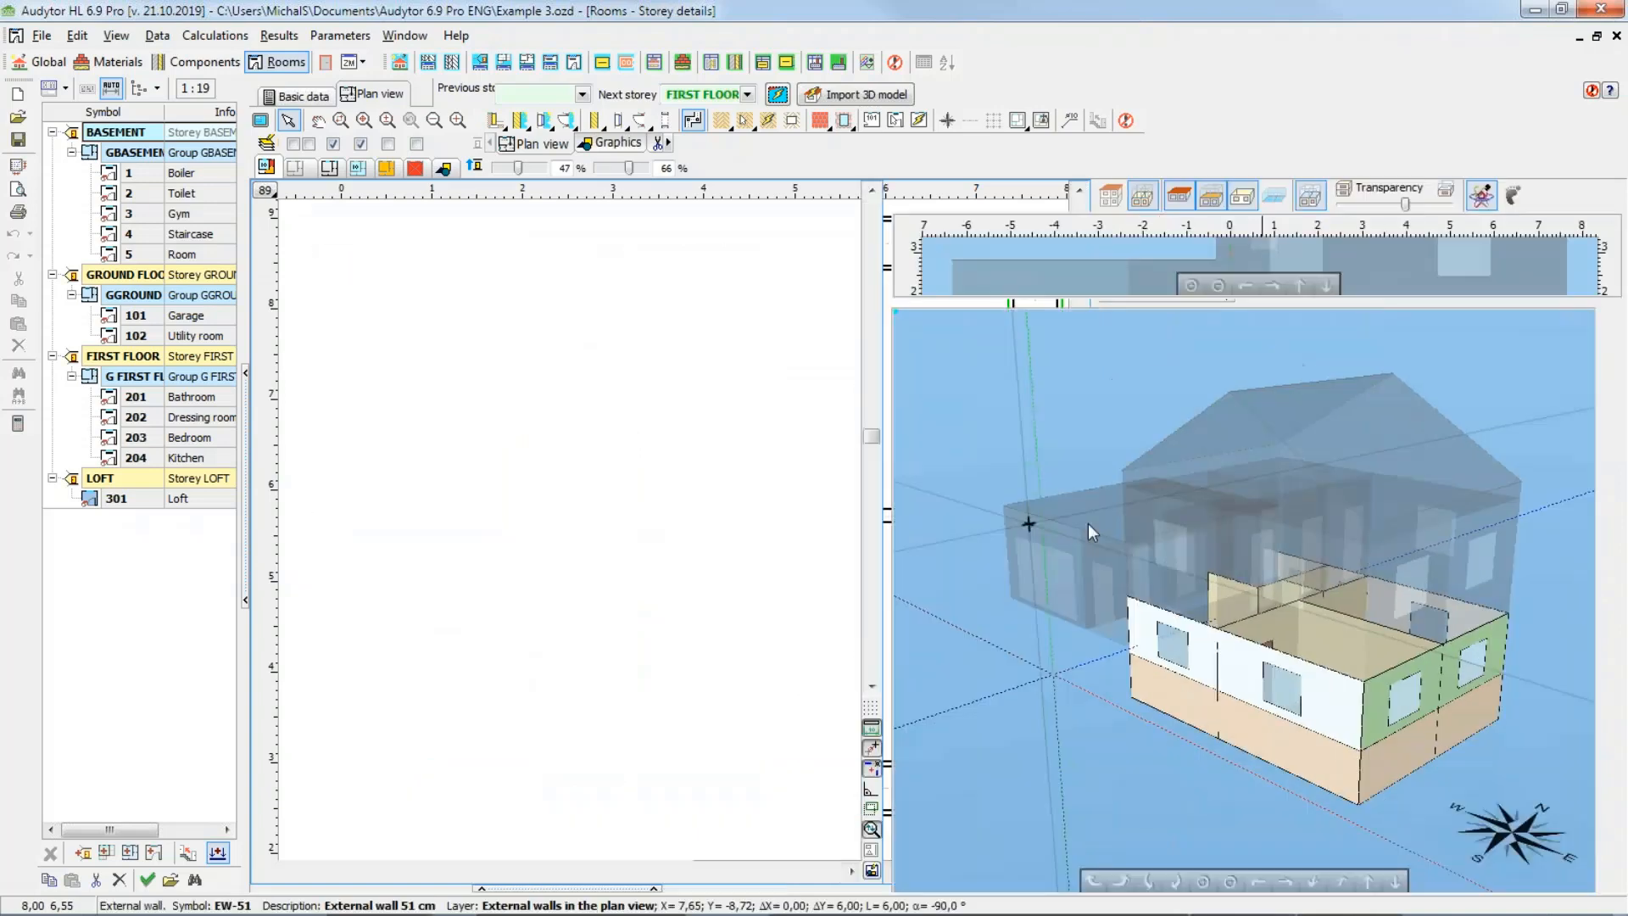
middle_drag(1241, 601, 1207, 511)
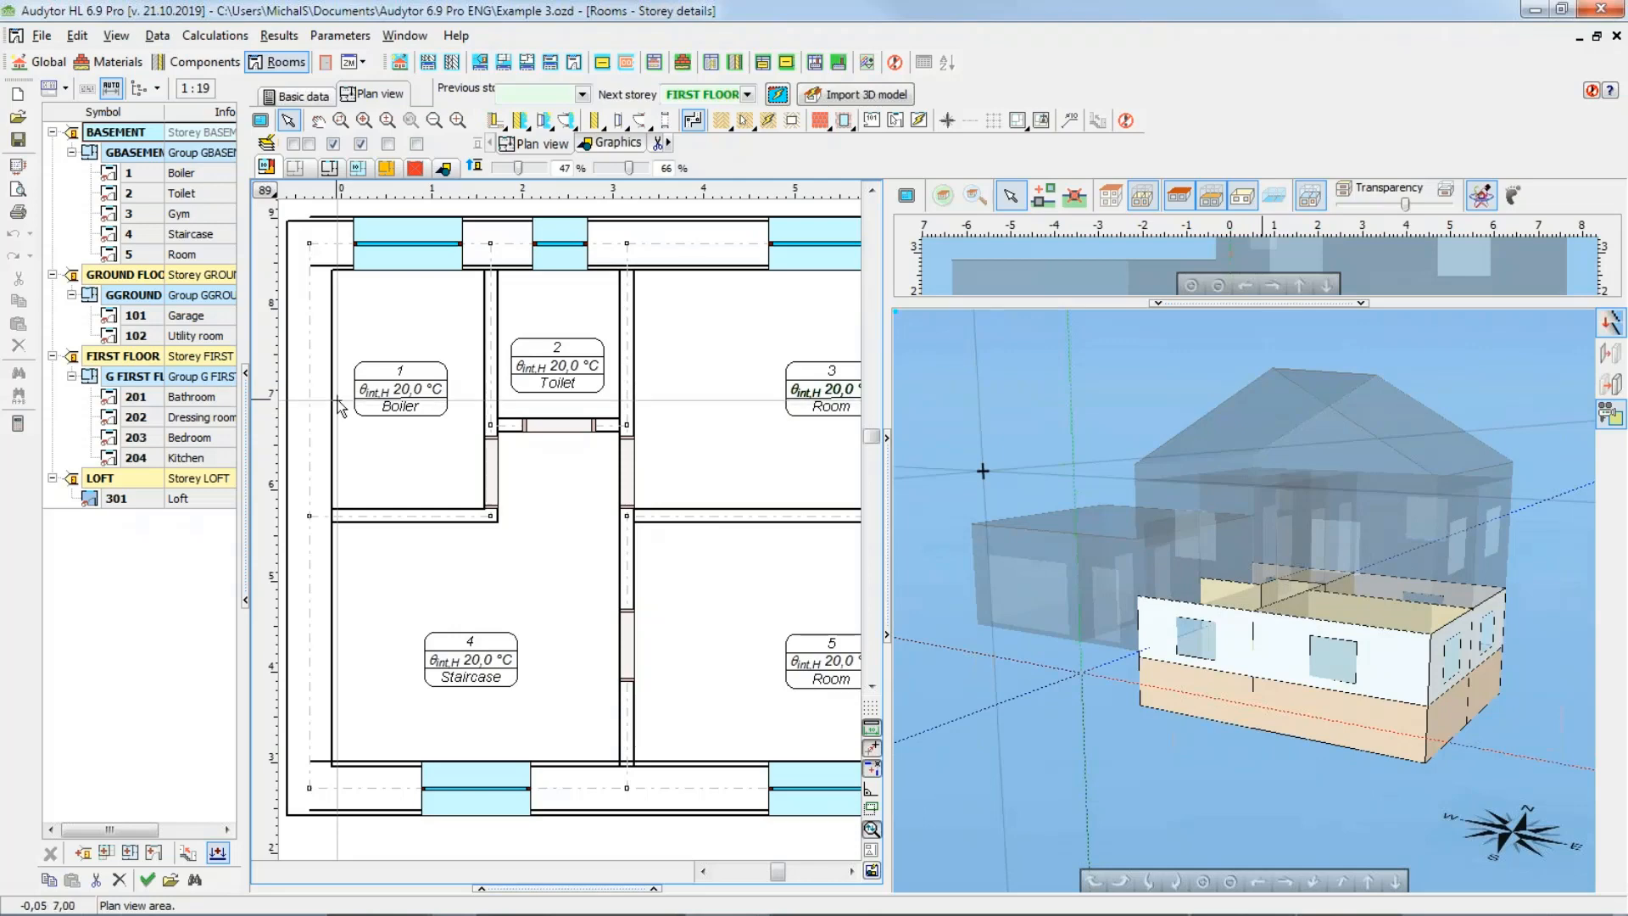
Step: View the GROUND FLOOR, FIRST FLOOR and LOFT storeys in turn, and show the entire building in the 3D view
click(106, 278)
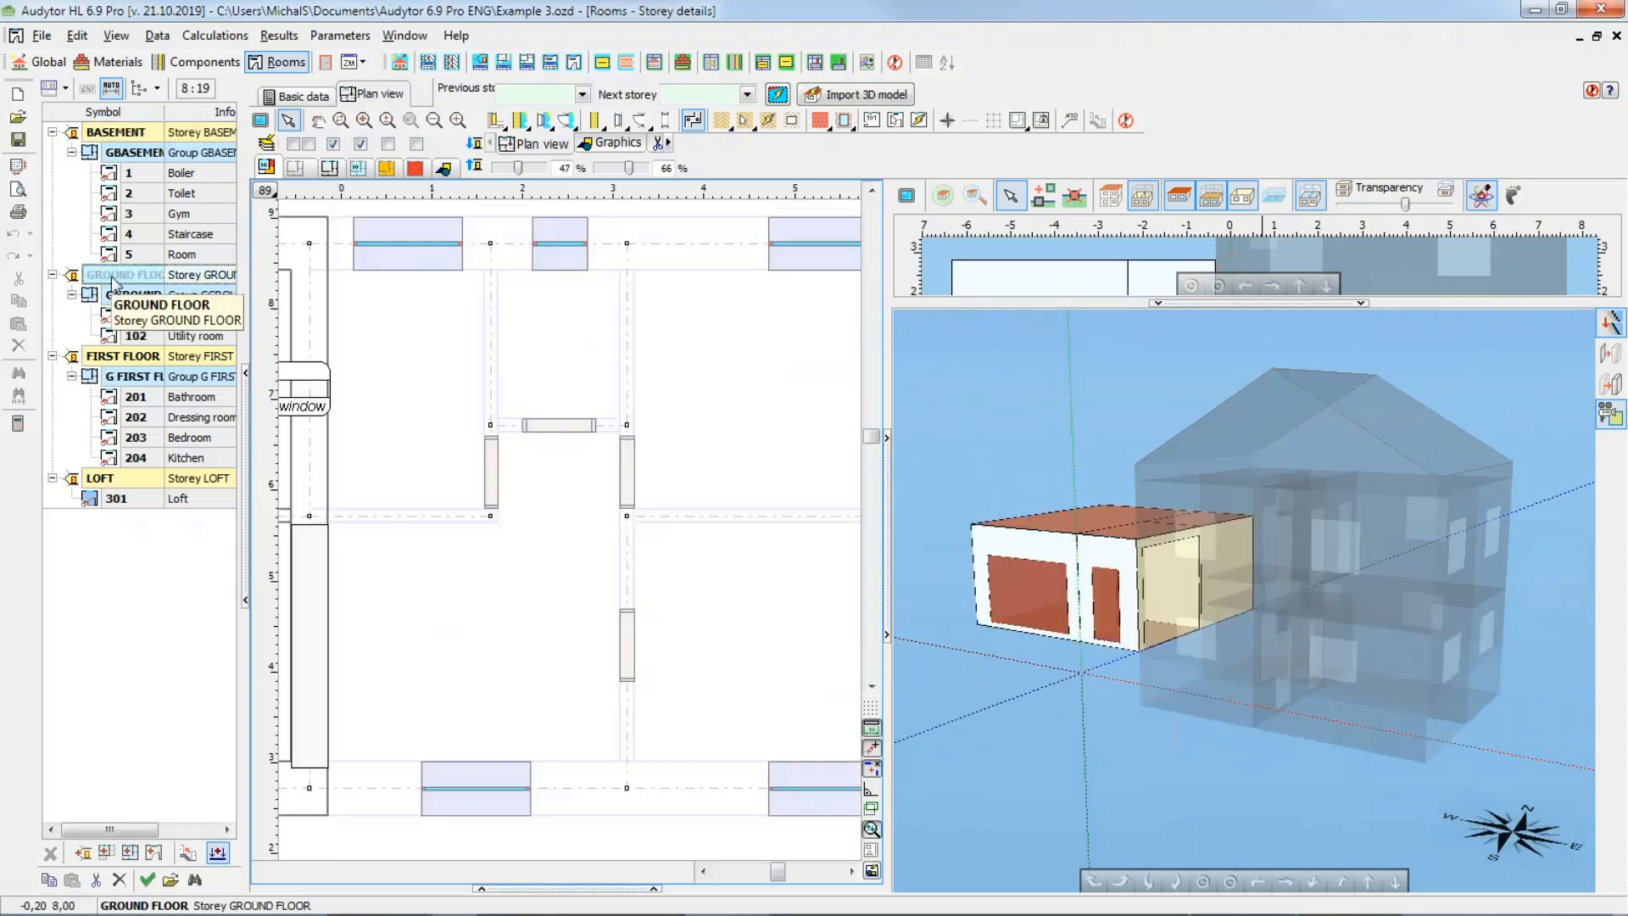
click(125, 357)
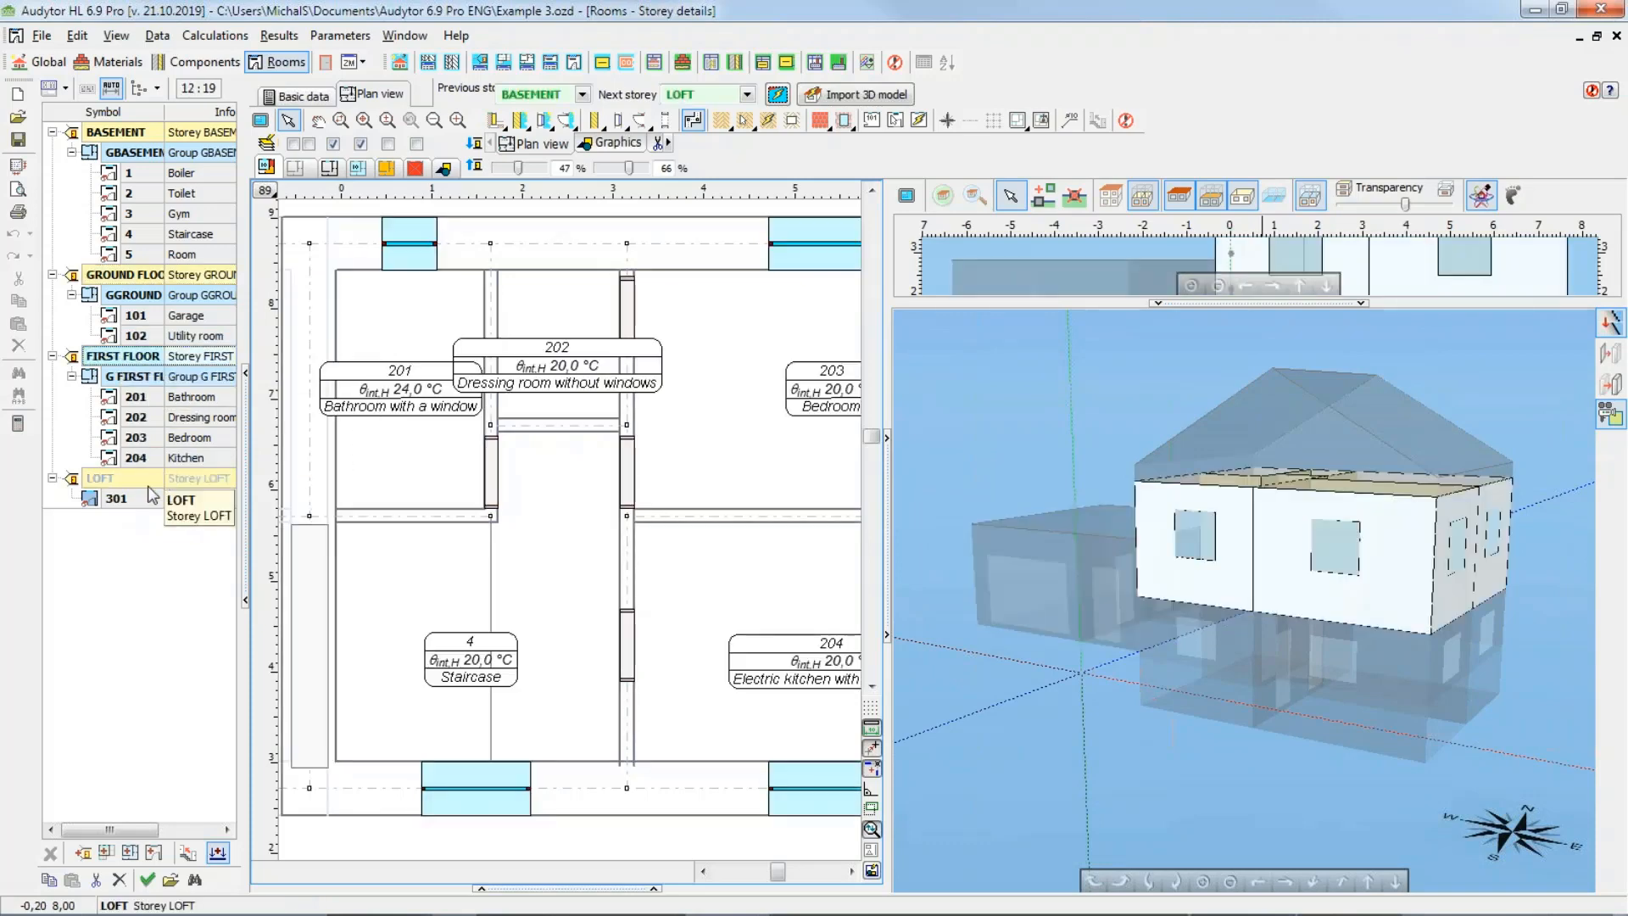
click(145, 480)
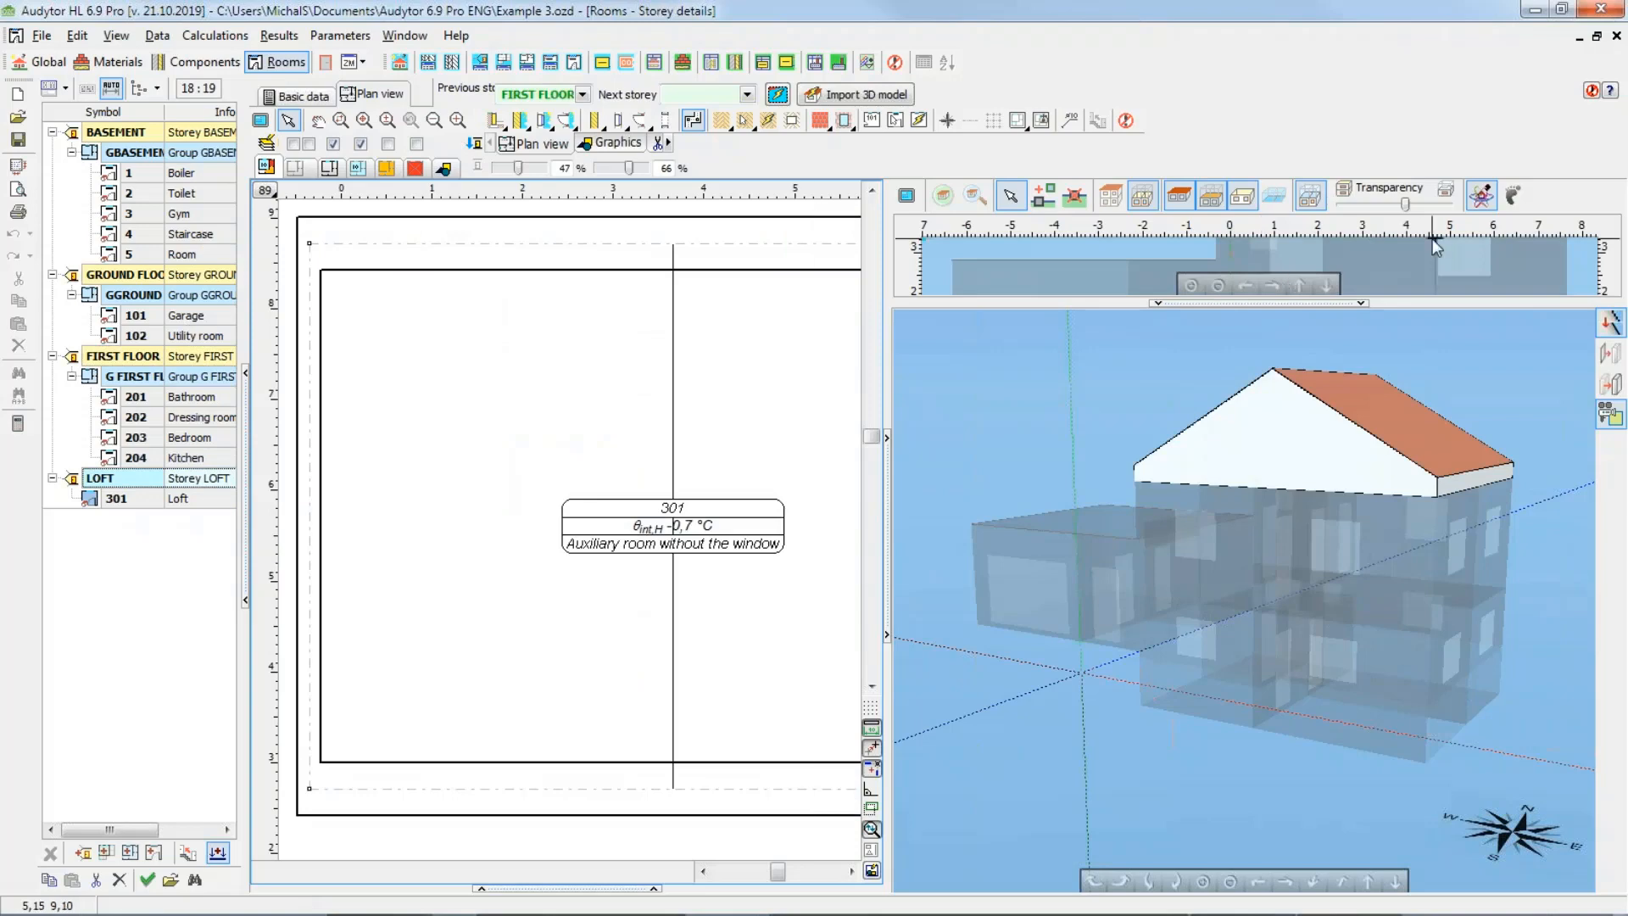
click(1109, 195)
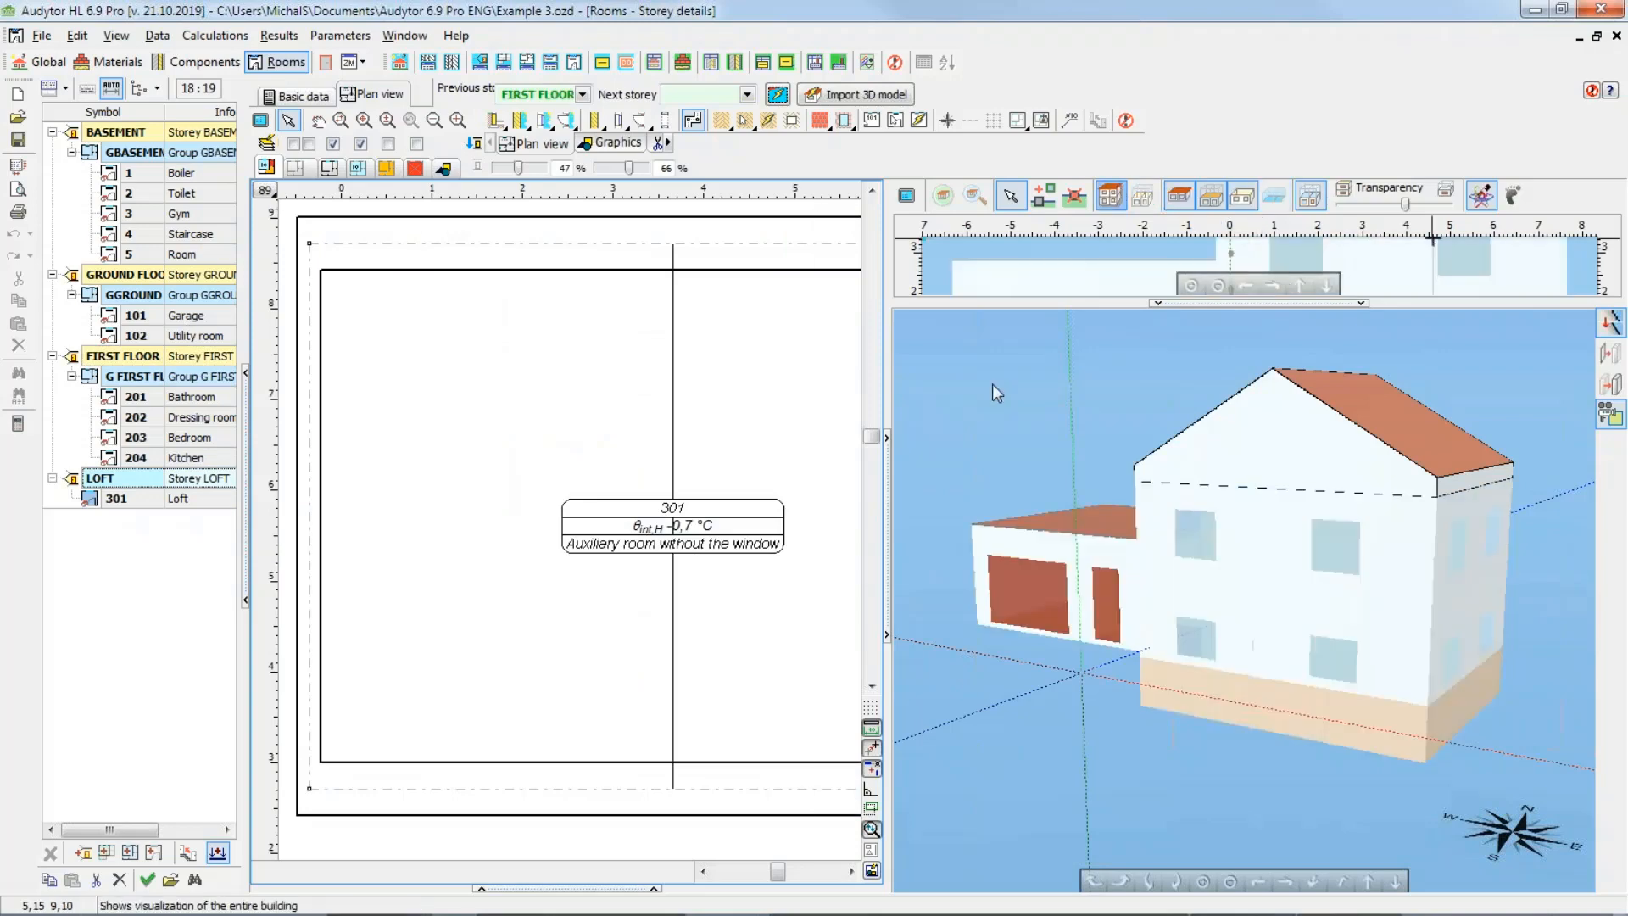
drag(1029, 384, 1050, 466)
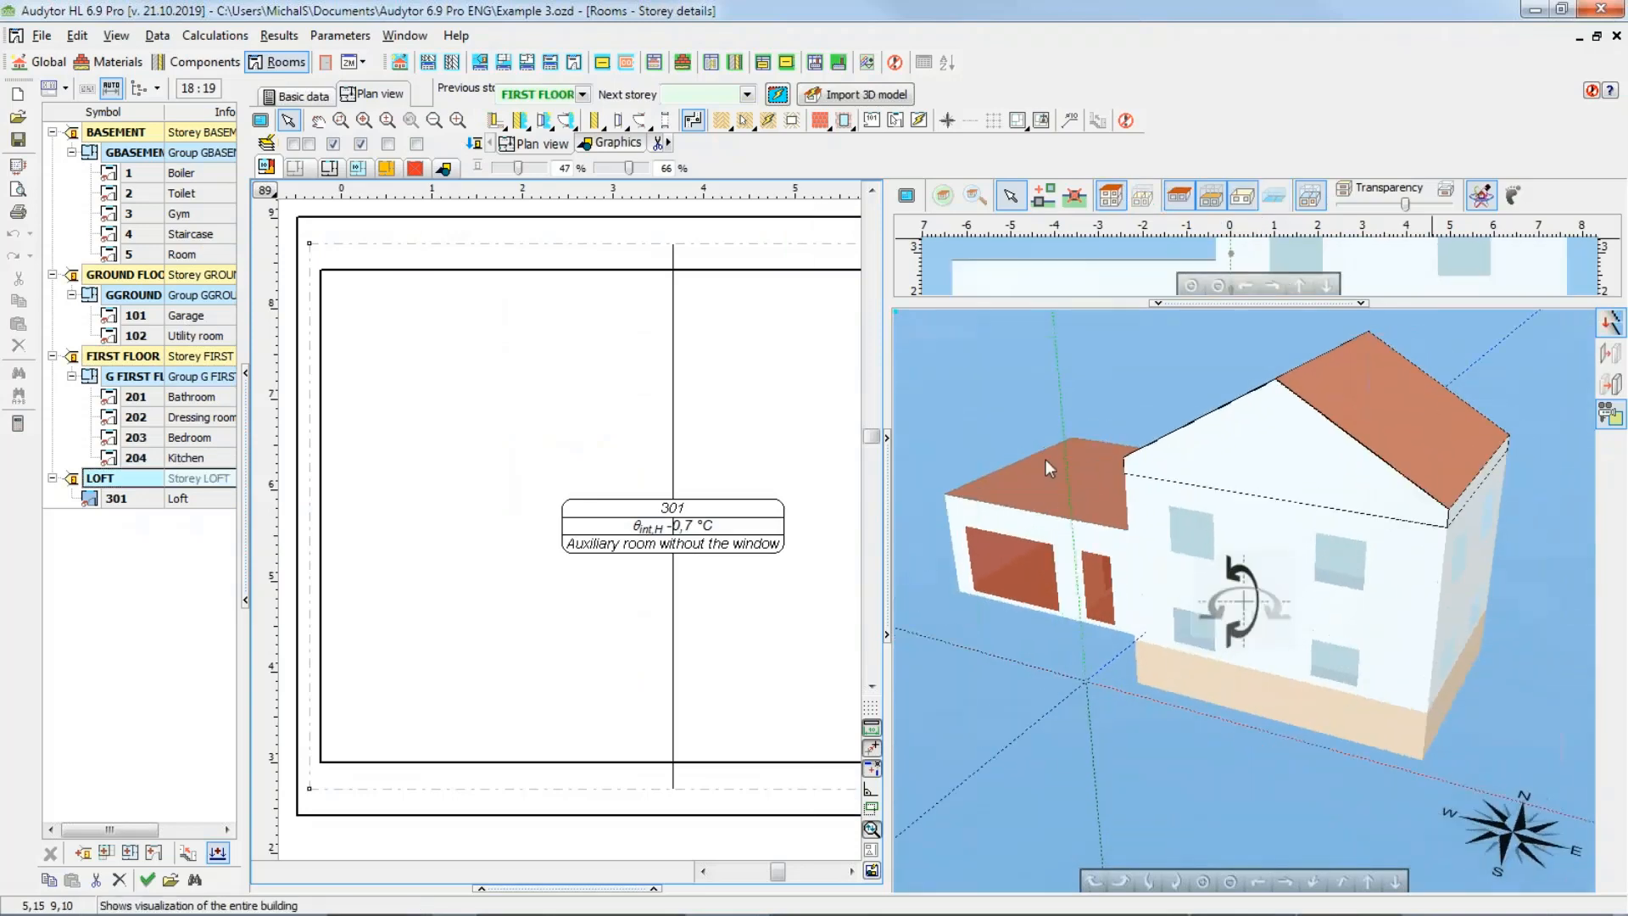
Step: Review the basic data of the GROUND FLOOR and FIRST FLOOR storeys, and return to the FIRST FLOOR plan view
click(132, 280)
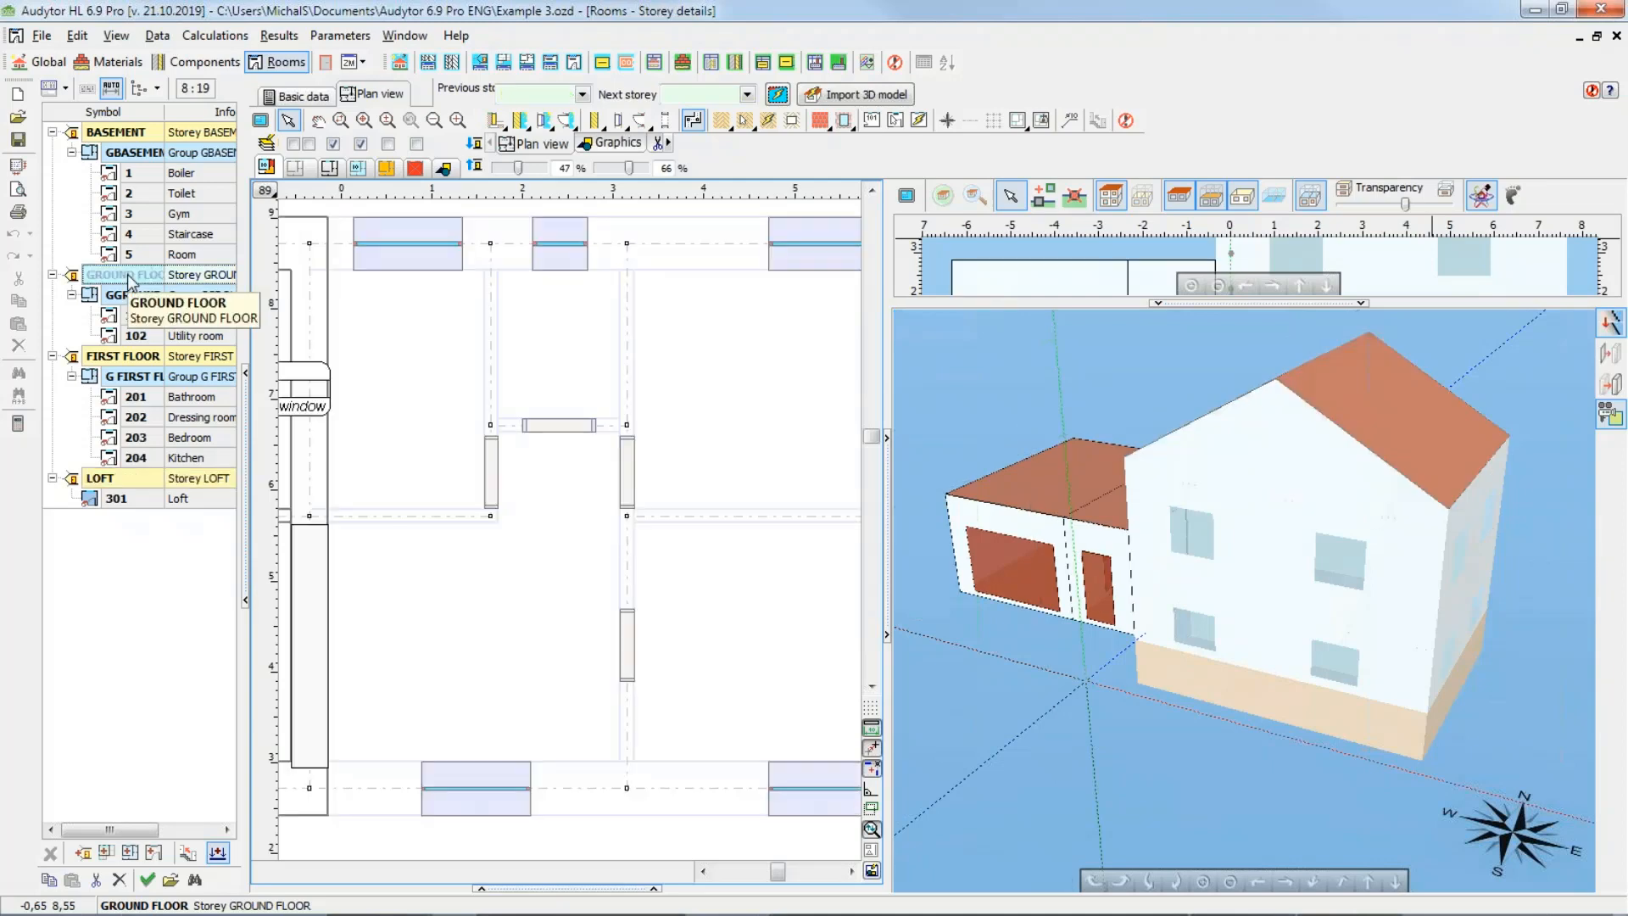
click(297, 95)
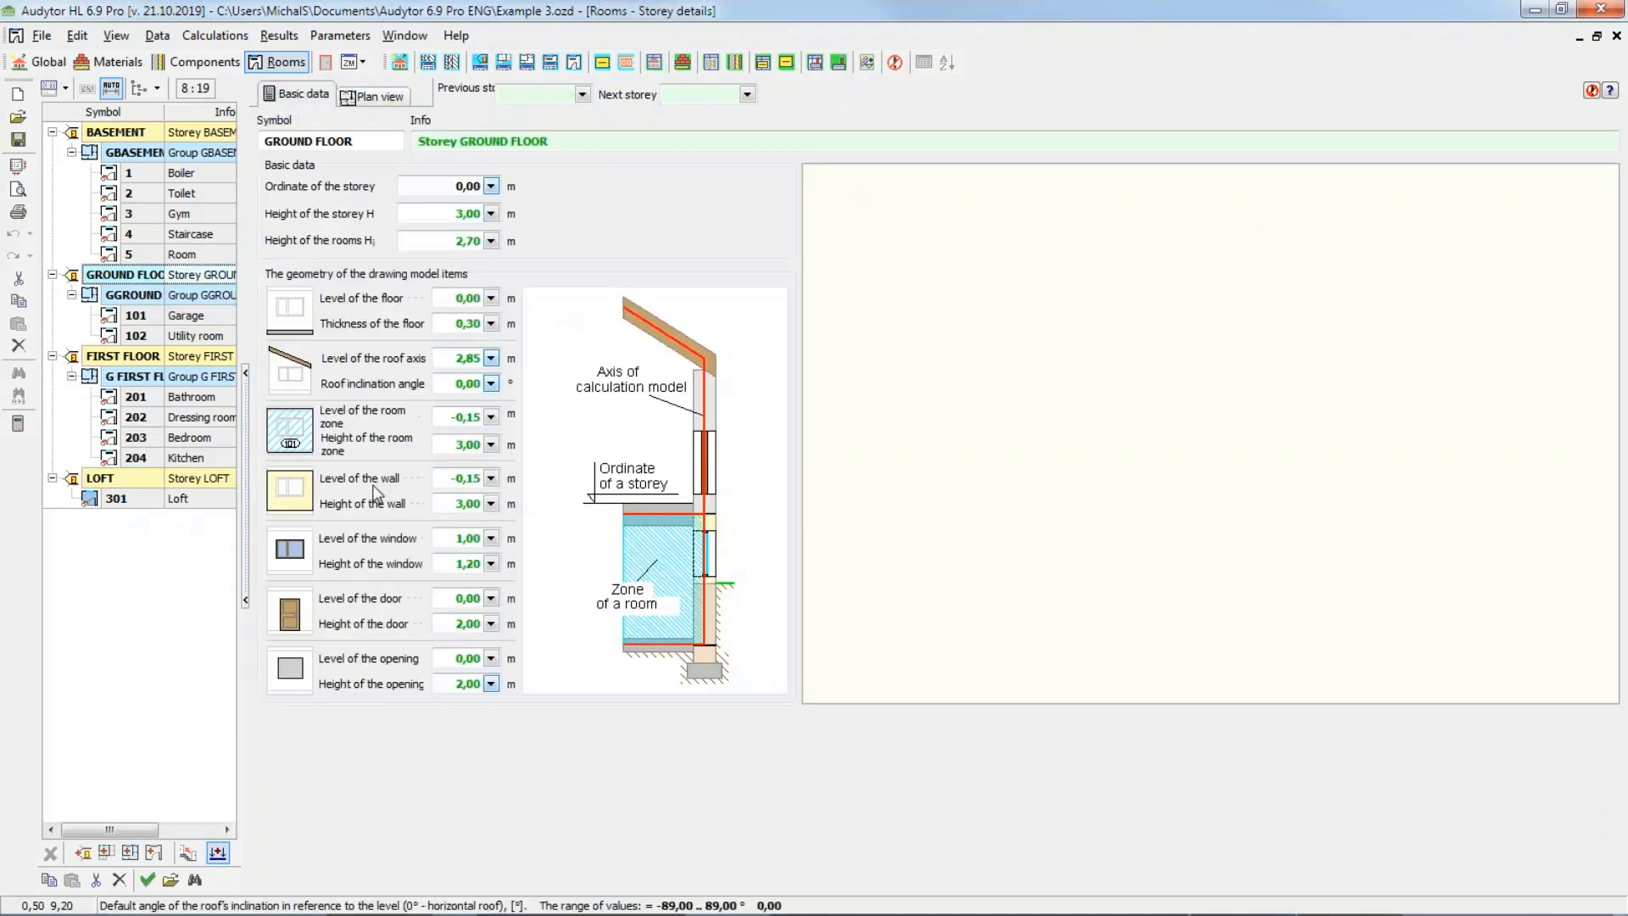
click(127, 357)
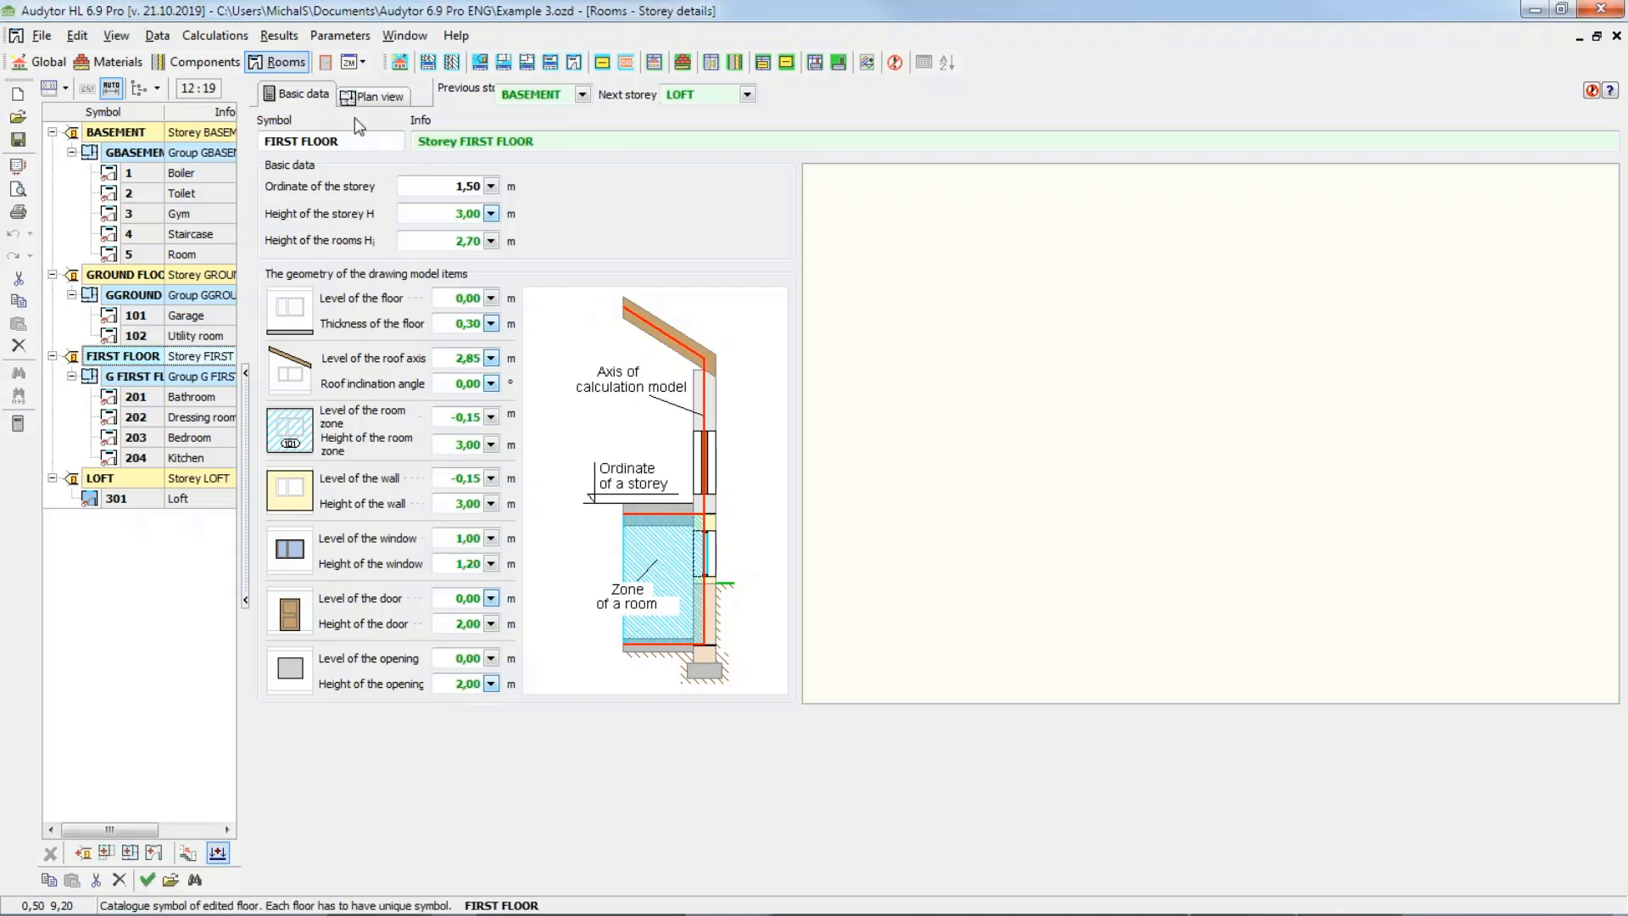
click(376, 95)
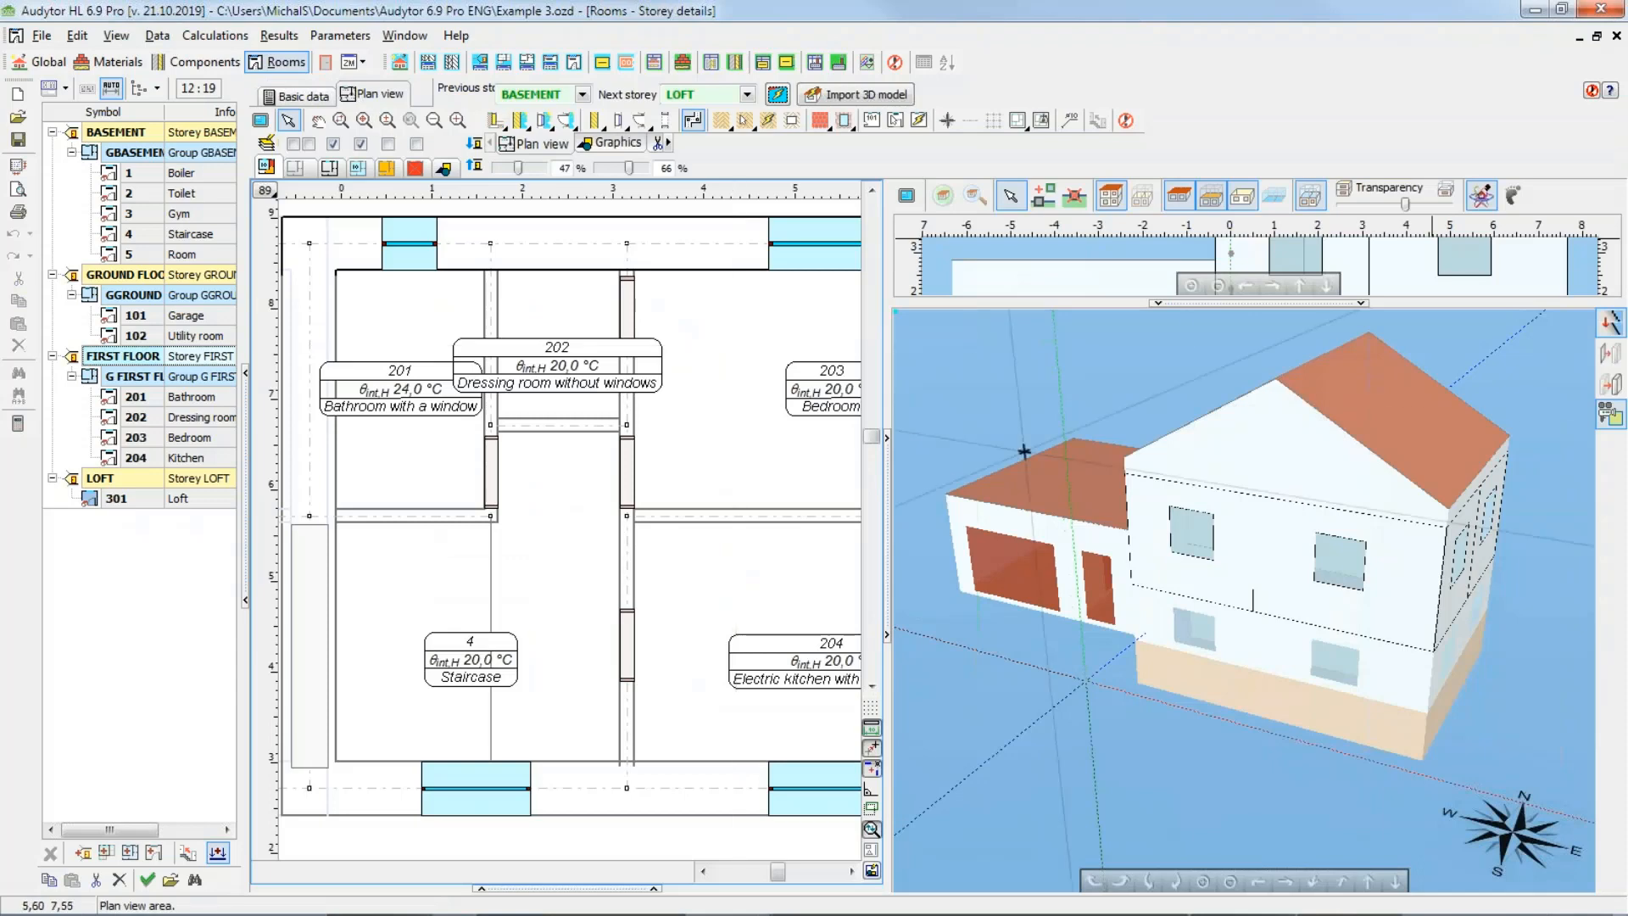
middle_drag(1163, 649, 1438, 500)
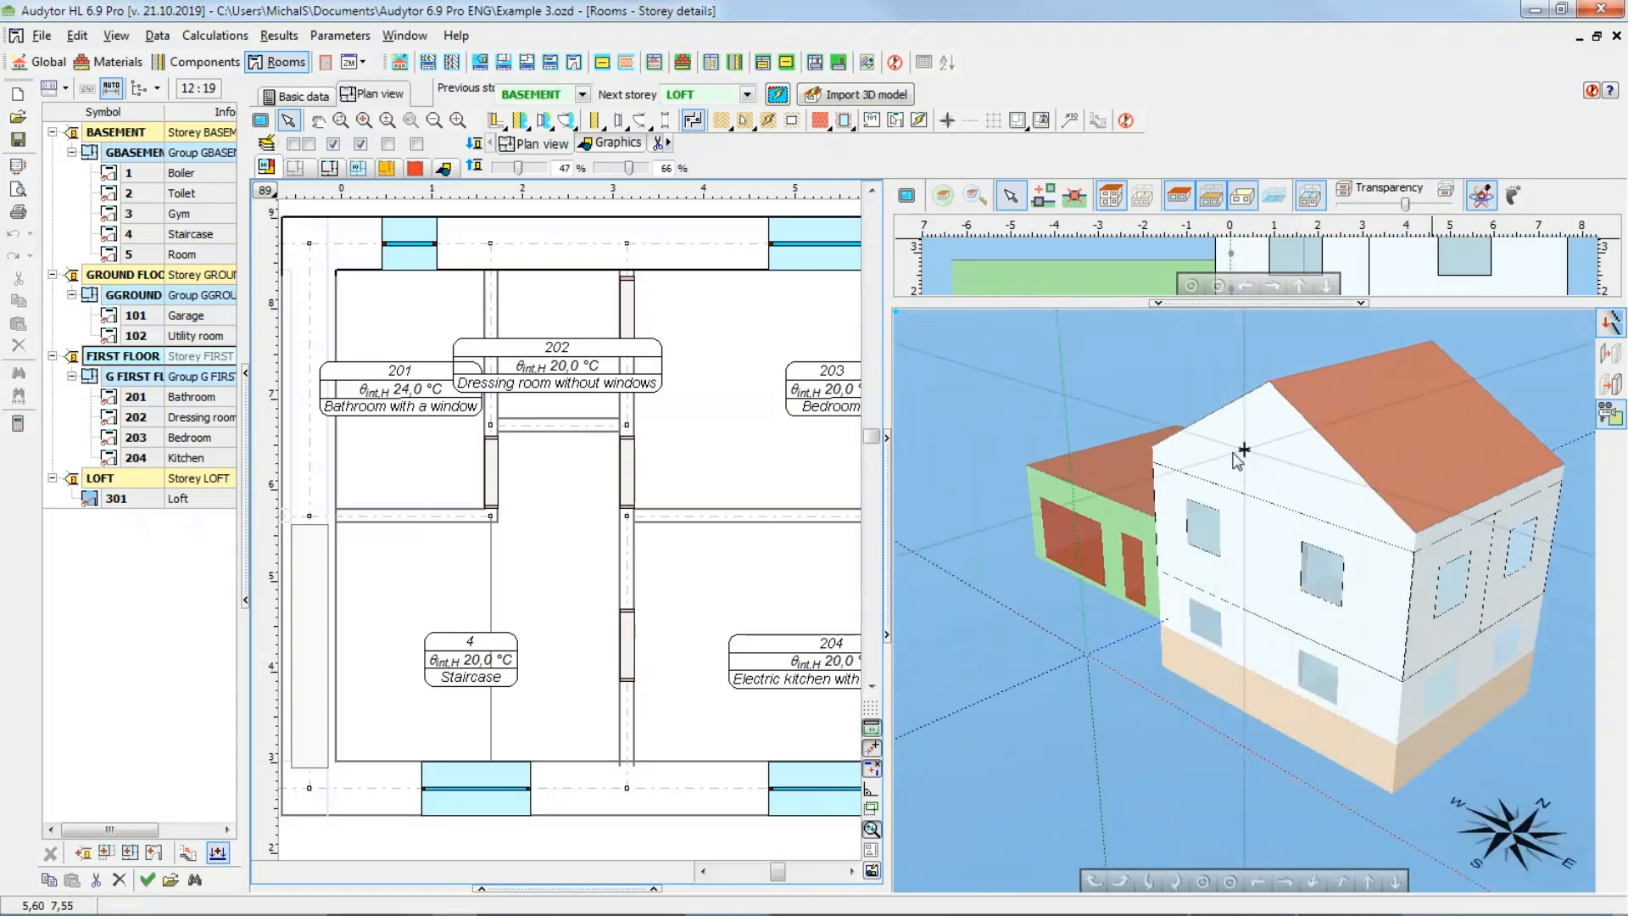
Step: Switch to the PowerPoint slide show to view the 3D model workflow stages, and return to Audytor HL
key(alt+Tab)
key(alt+Tab)
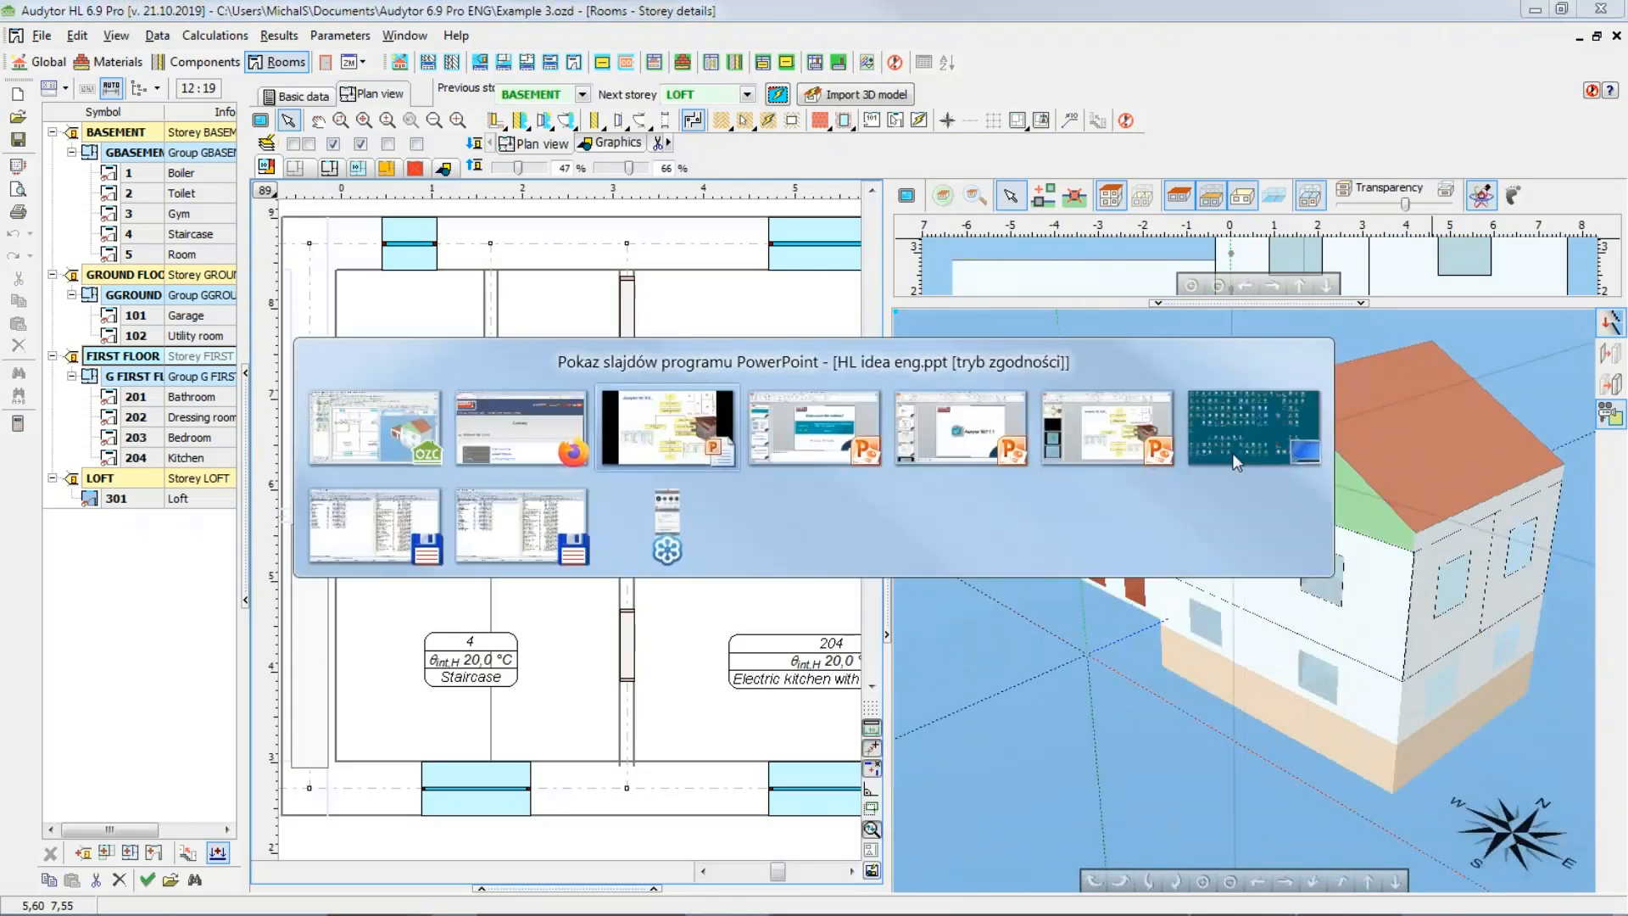
scroll(814, 457, up, 4)
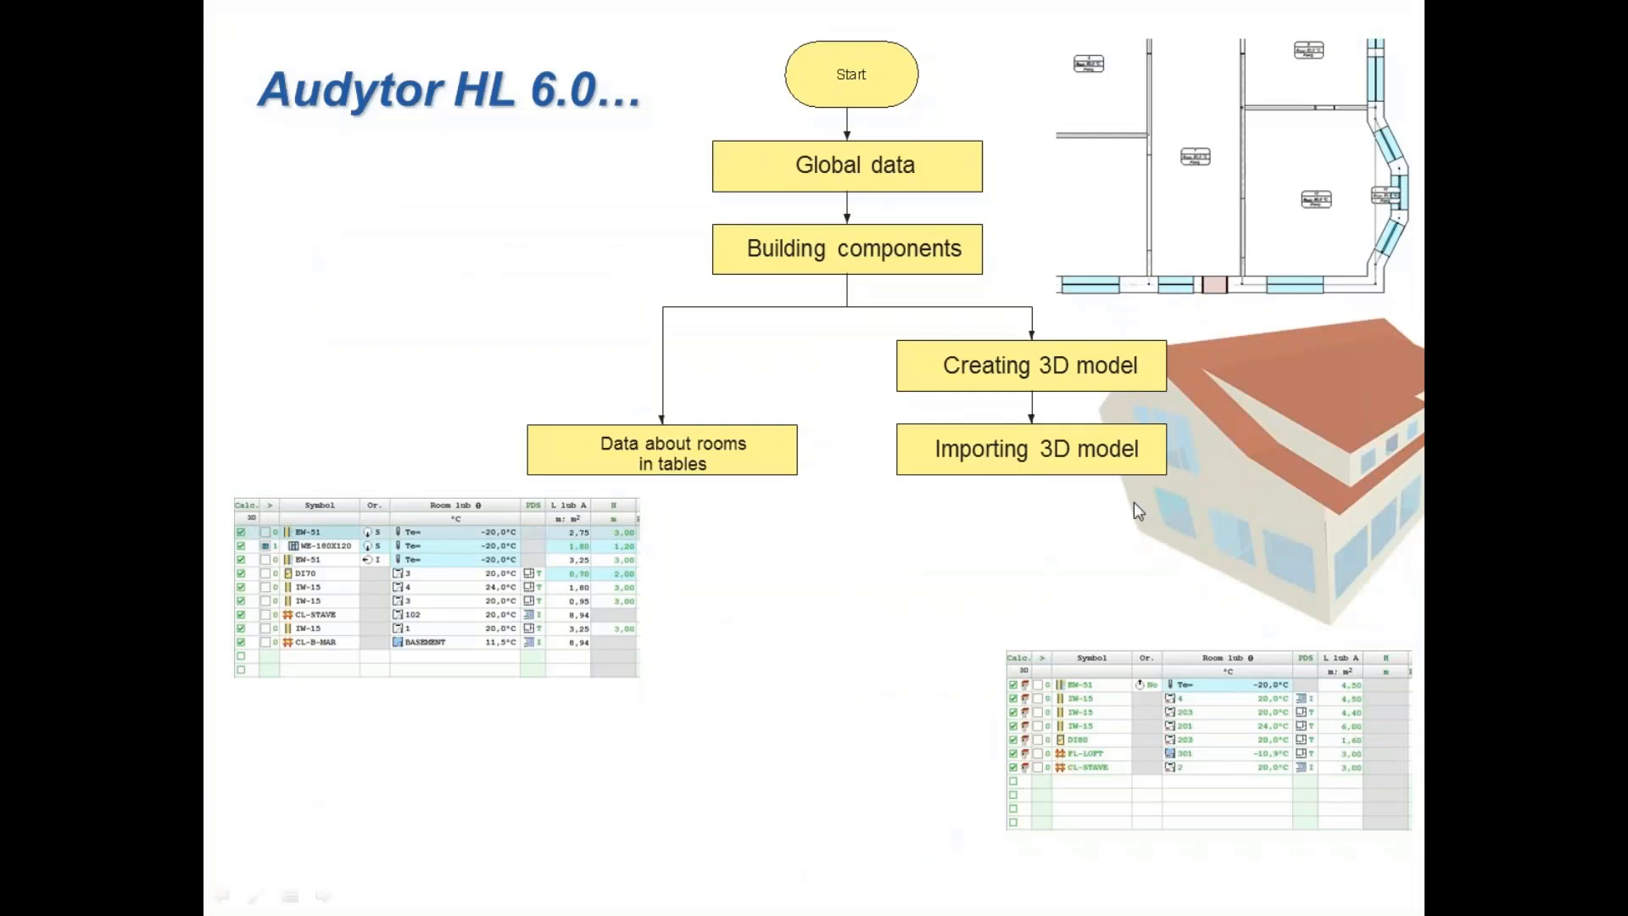
key(alt+Tab)
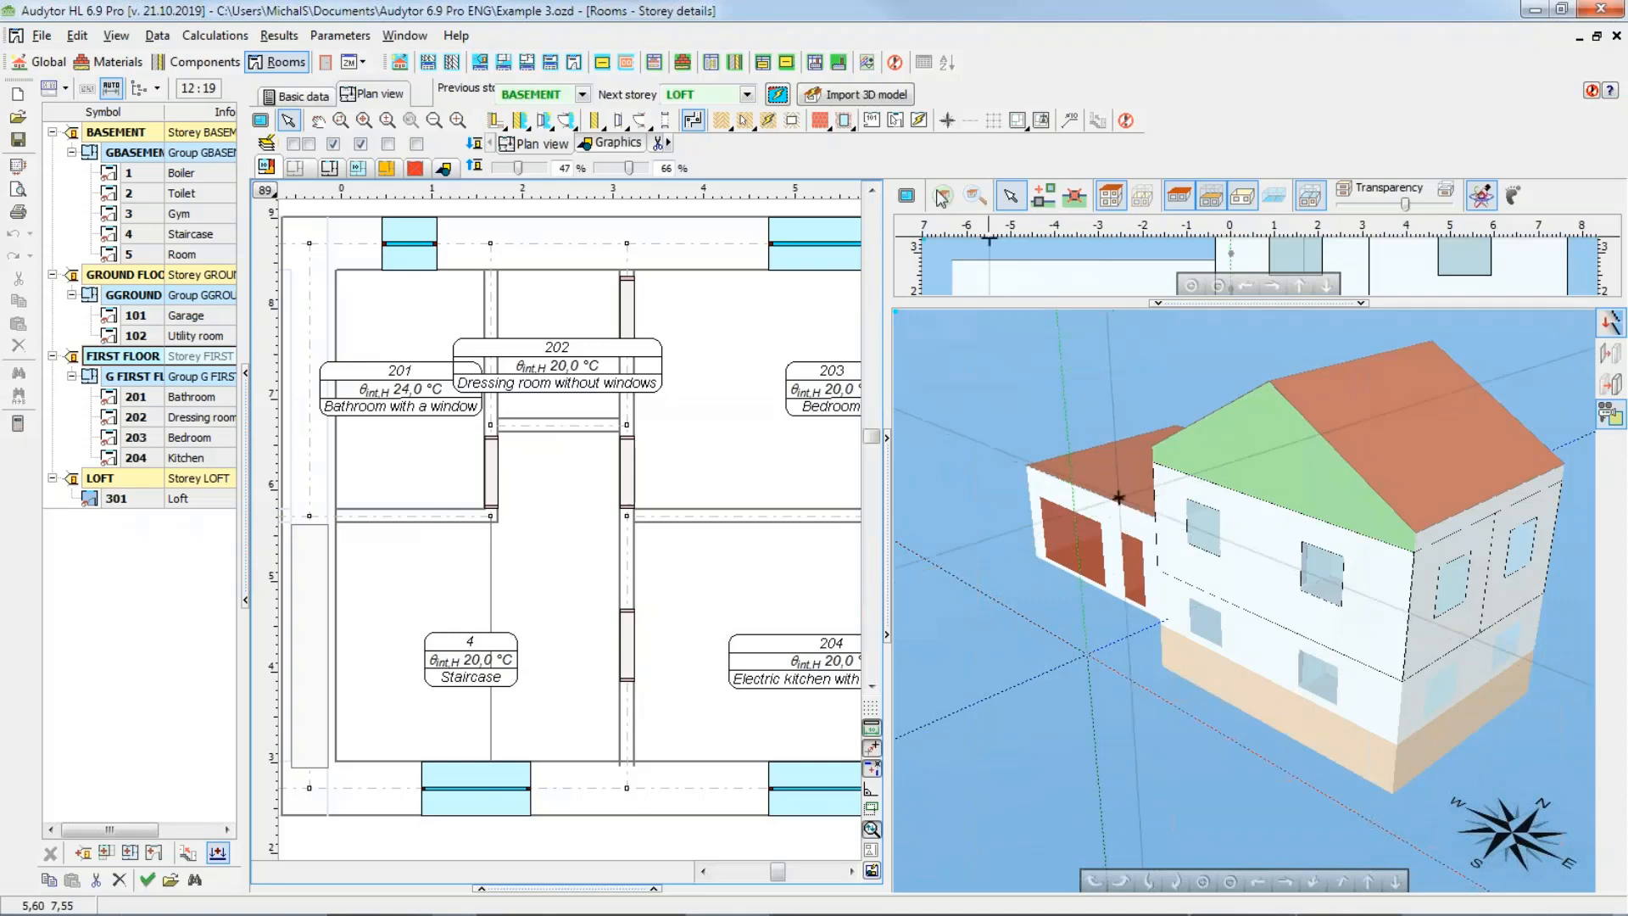
Step: Import the 3D computational model of the building, and return to Audytor HL from the workflow slide
click(867, 101)
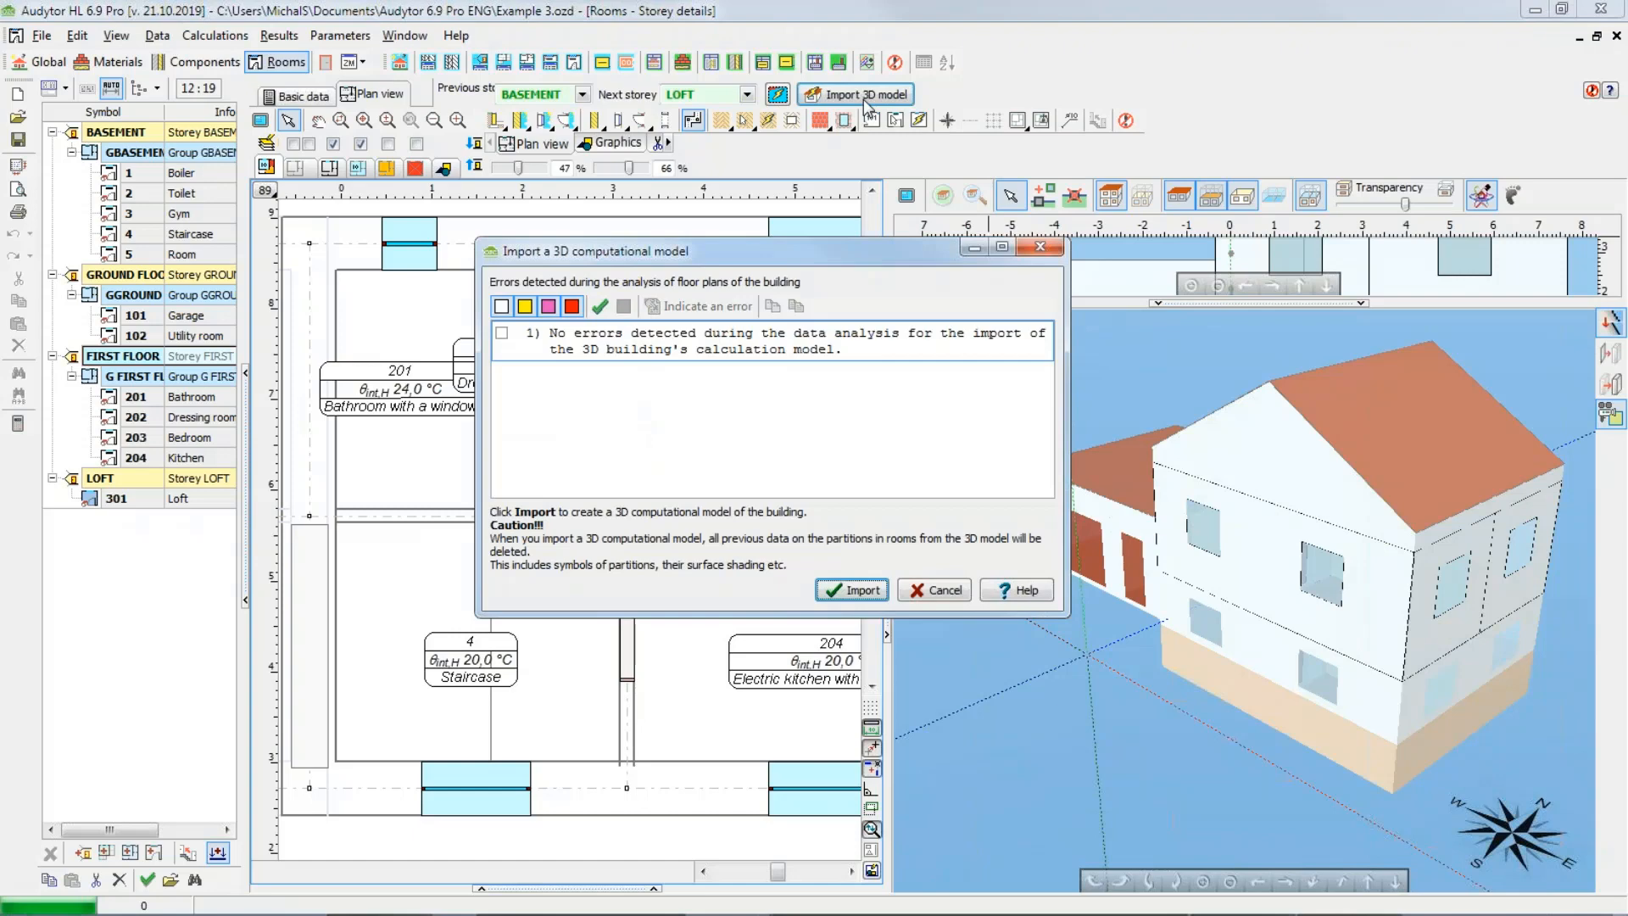
click(863, 591)
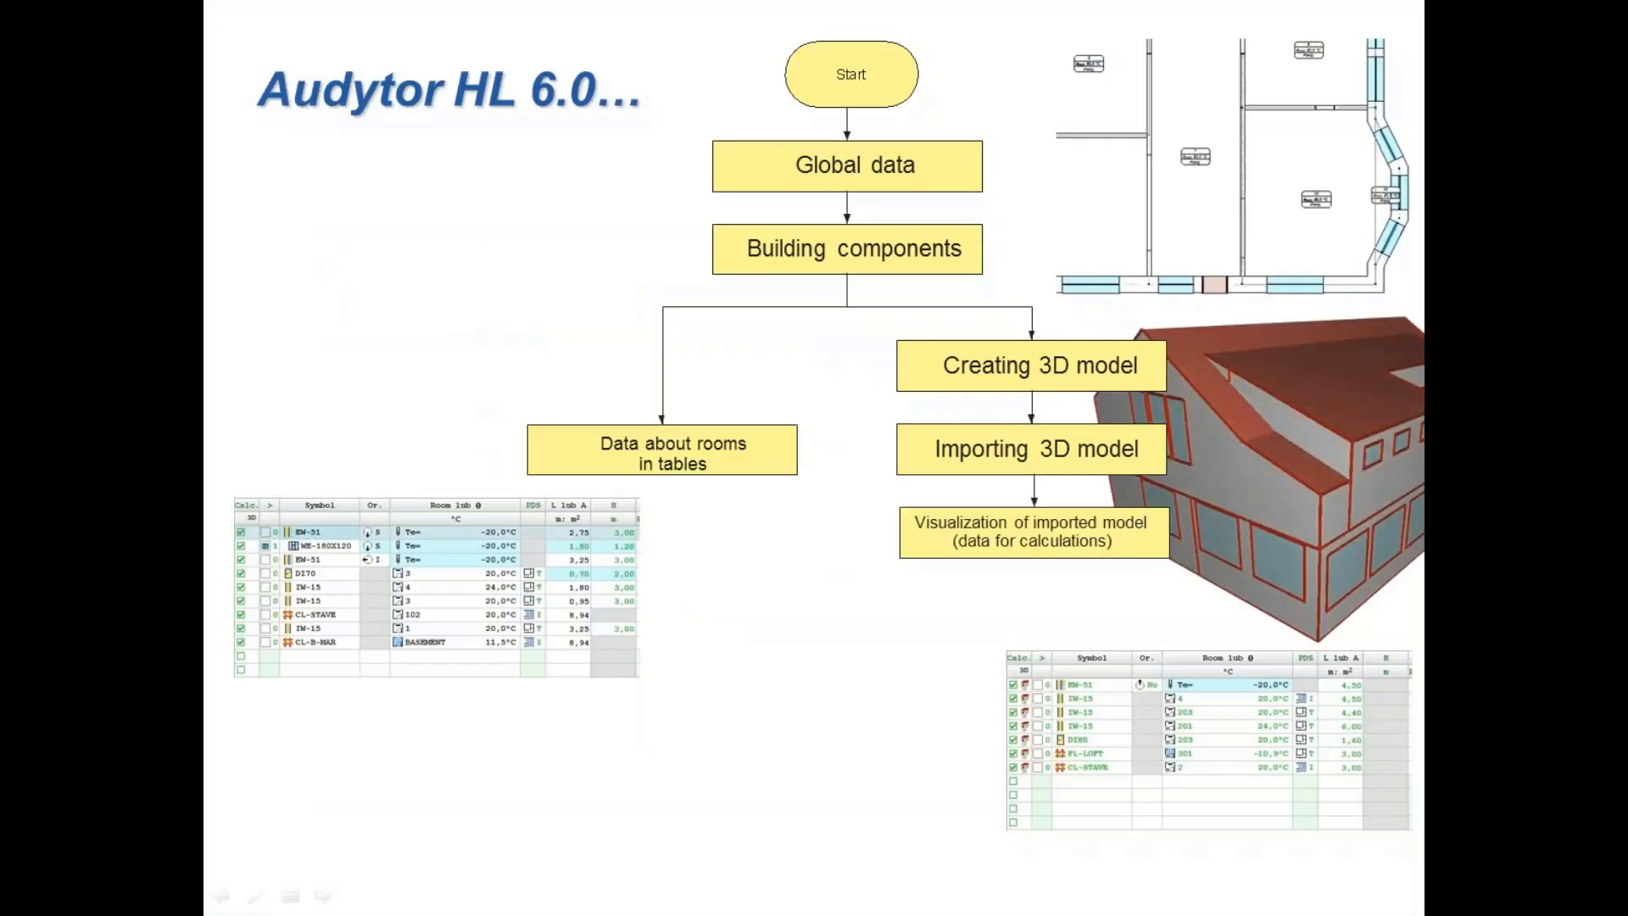
key(alt+Tab)
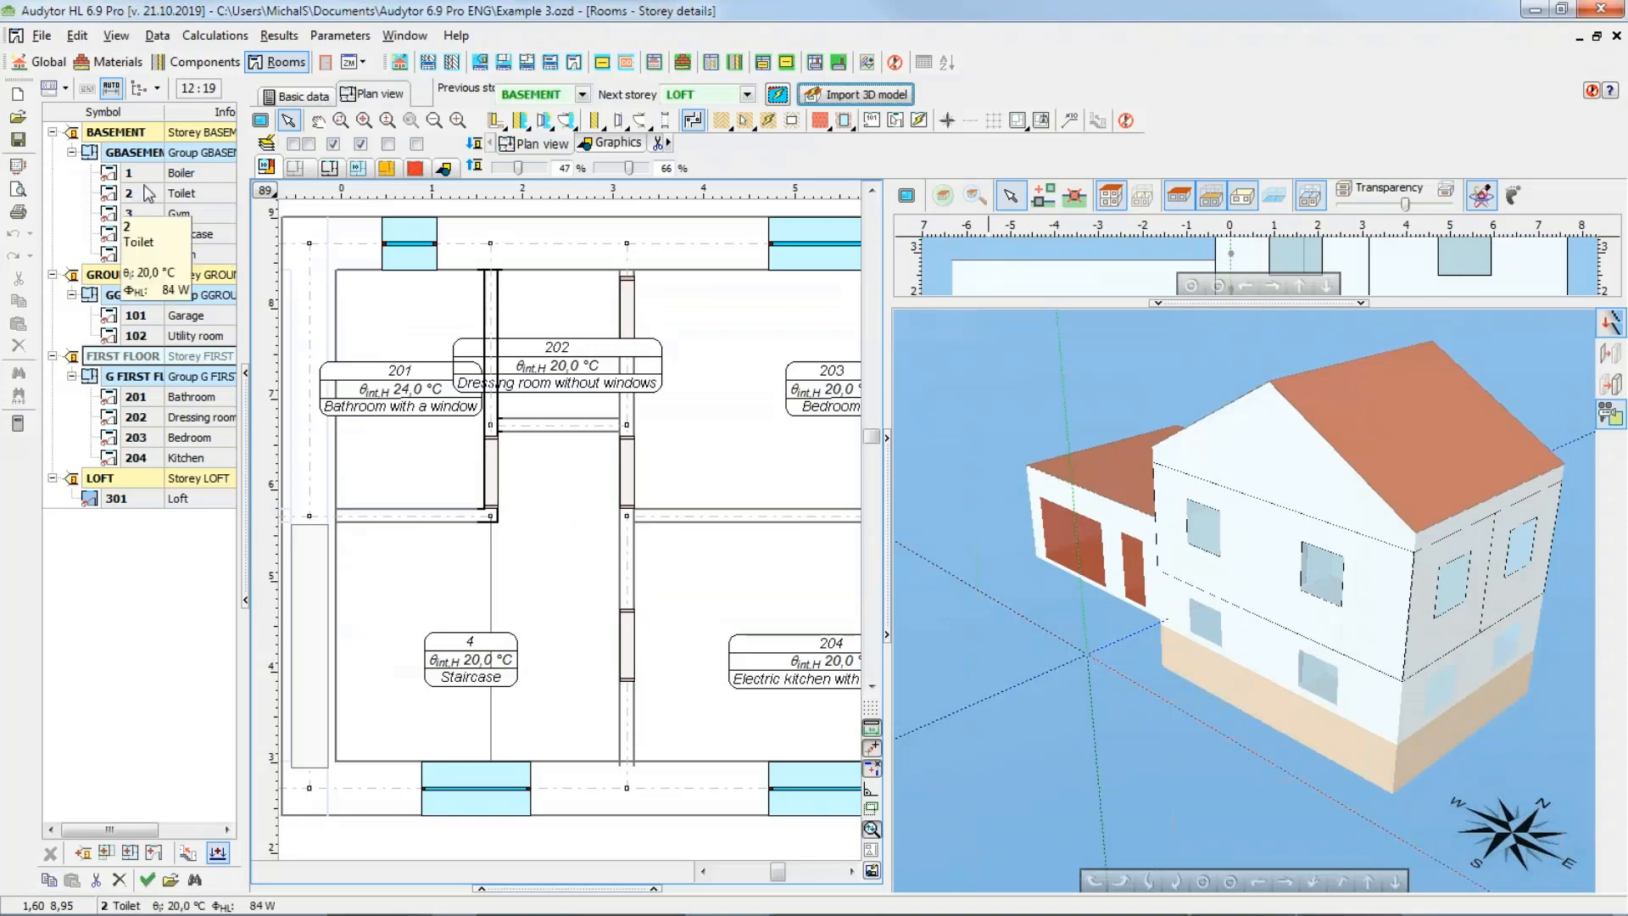
Step: Open the building components of the Boiler room (1) in the BASEMENT and examine its 3D model from several sides
mouse_move(153, 185)
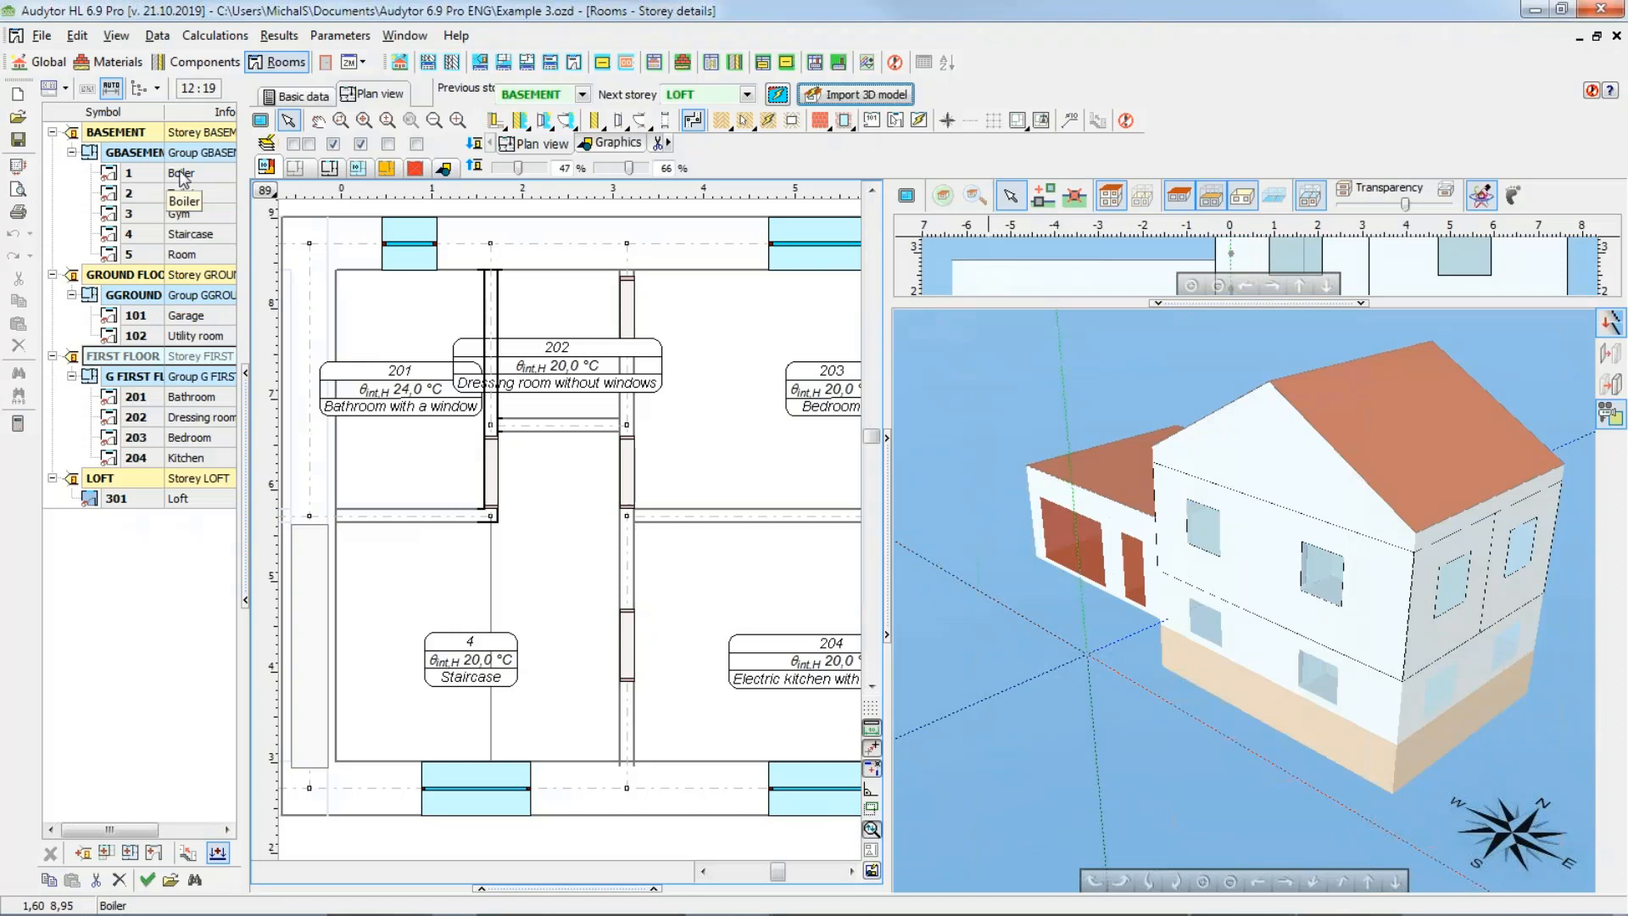
click(180, 174)
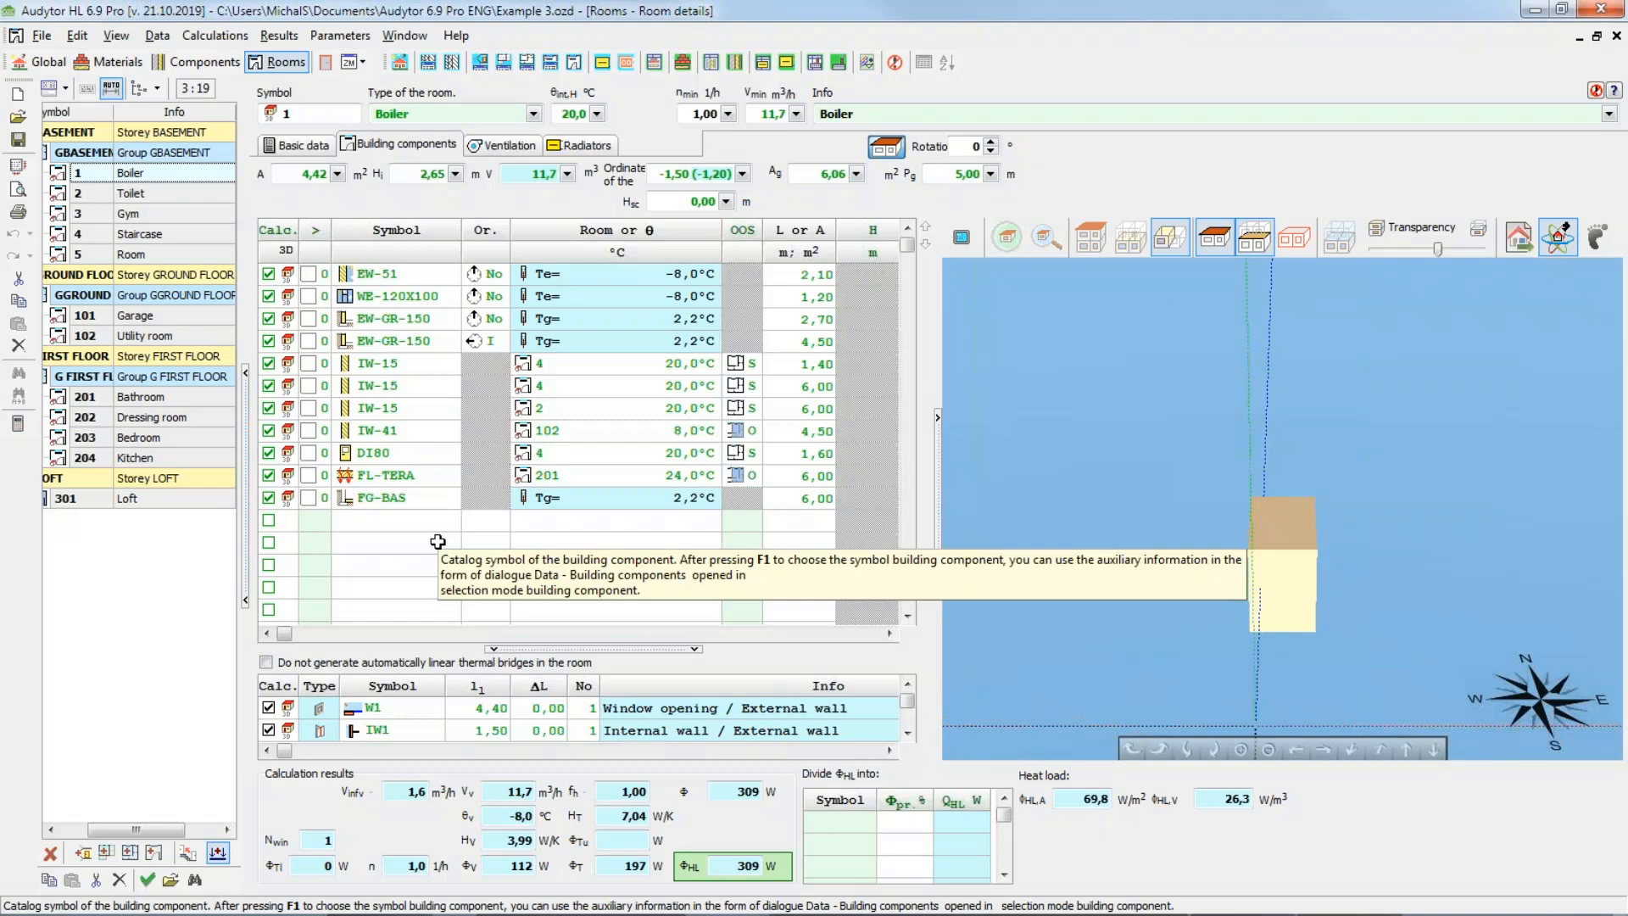
drag(1432, 483, 1265, 546)
scroll(1361, 502, up, 4)
drag(1345, 551, 1143, 537)
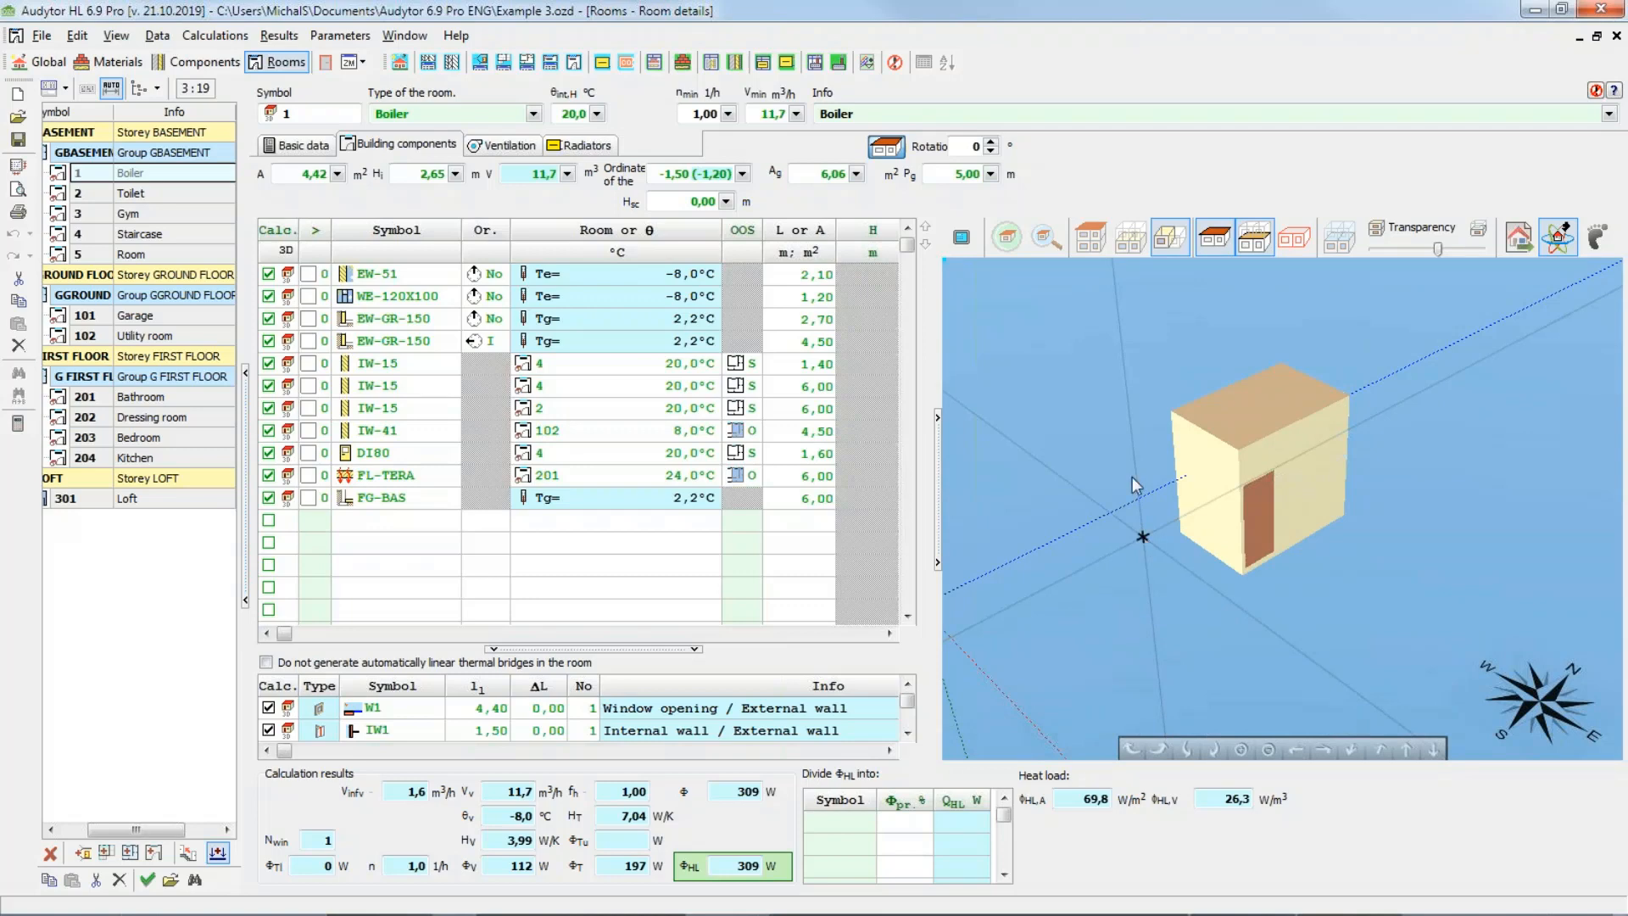
drag(1132, 476, 1380, 511)
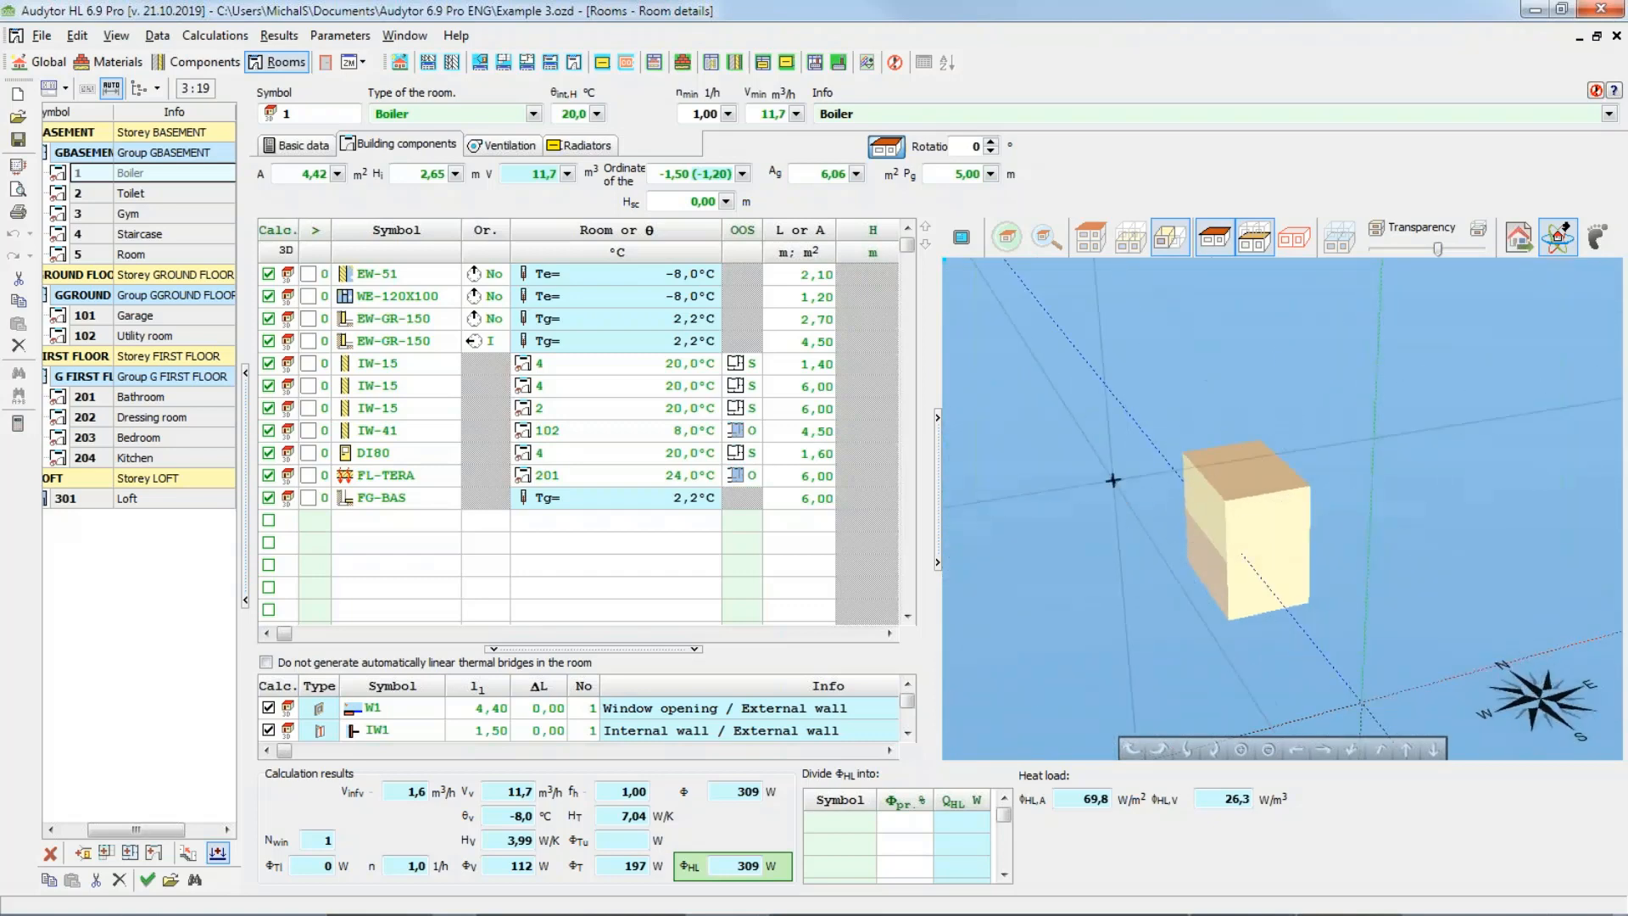
scroll(1024, 420, down, 1)
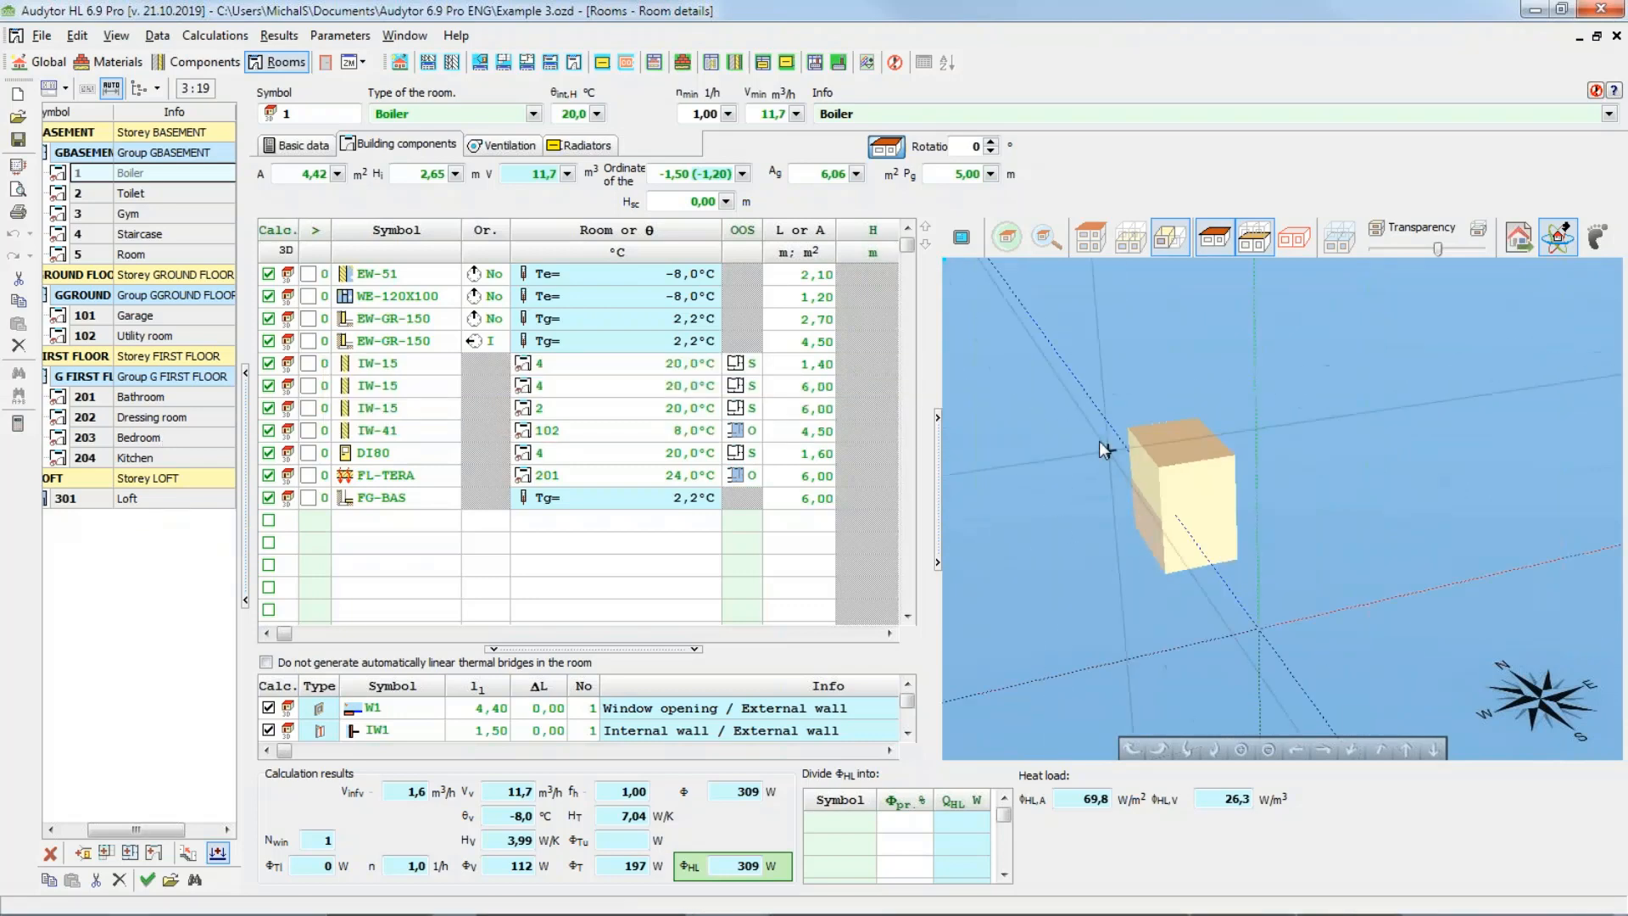
drag(1104, 452, 1194, 479)
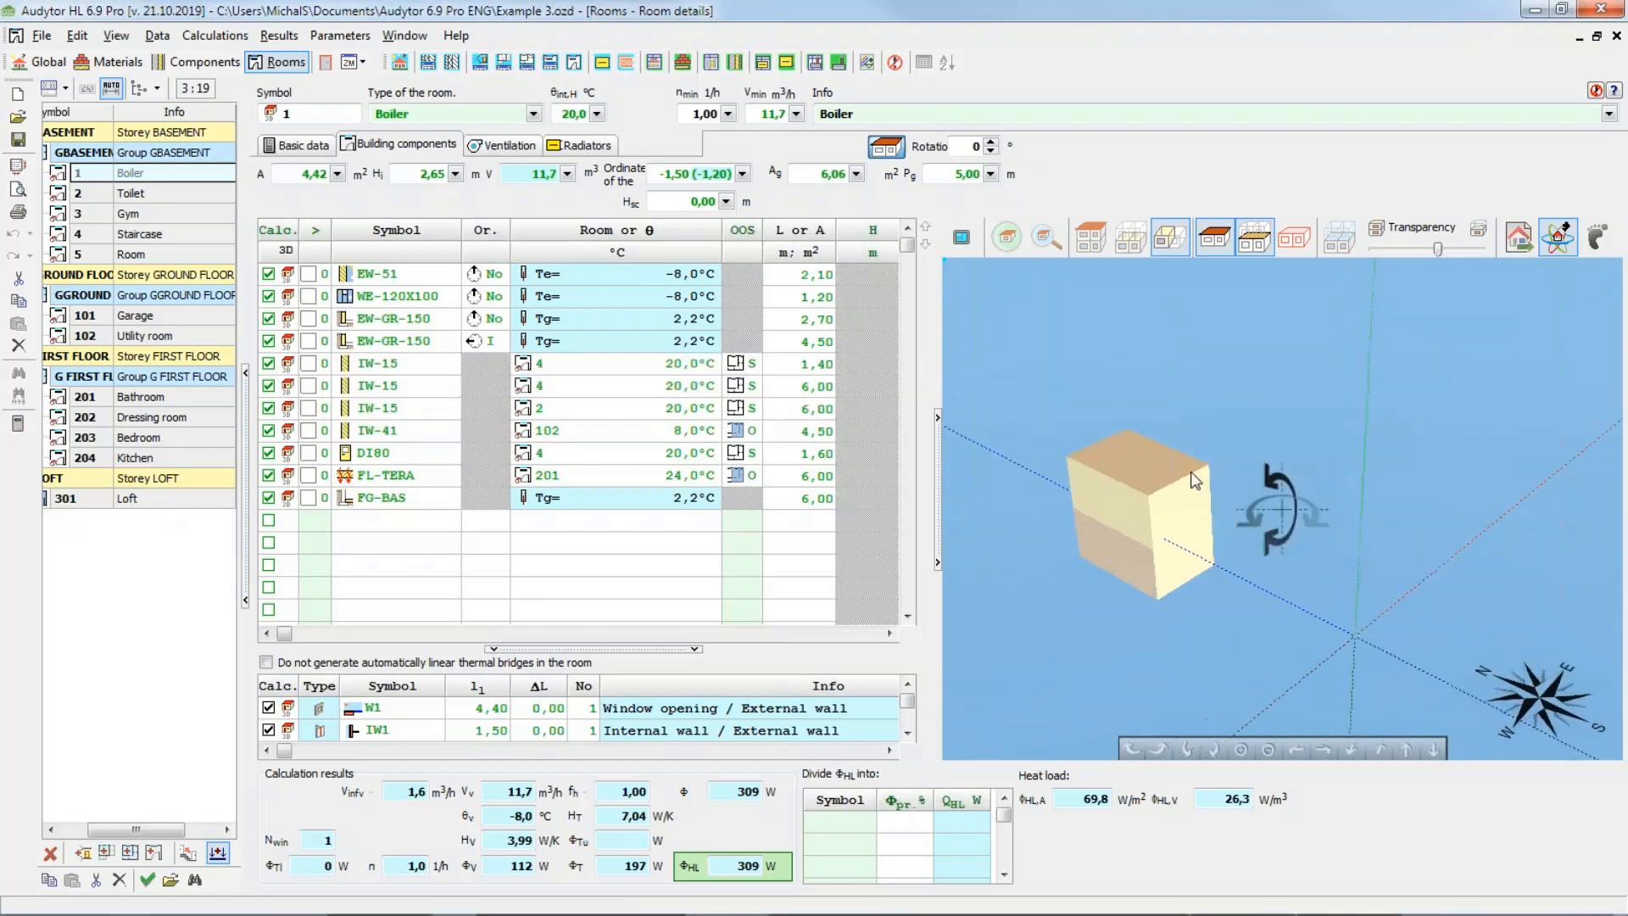
Step: Show the rooms neighbouring the Boiler room in its 3D view and examine them from several sides
click(1130, 237)
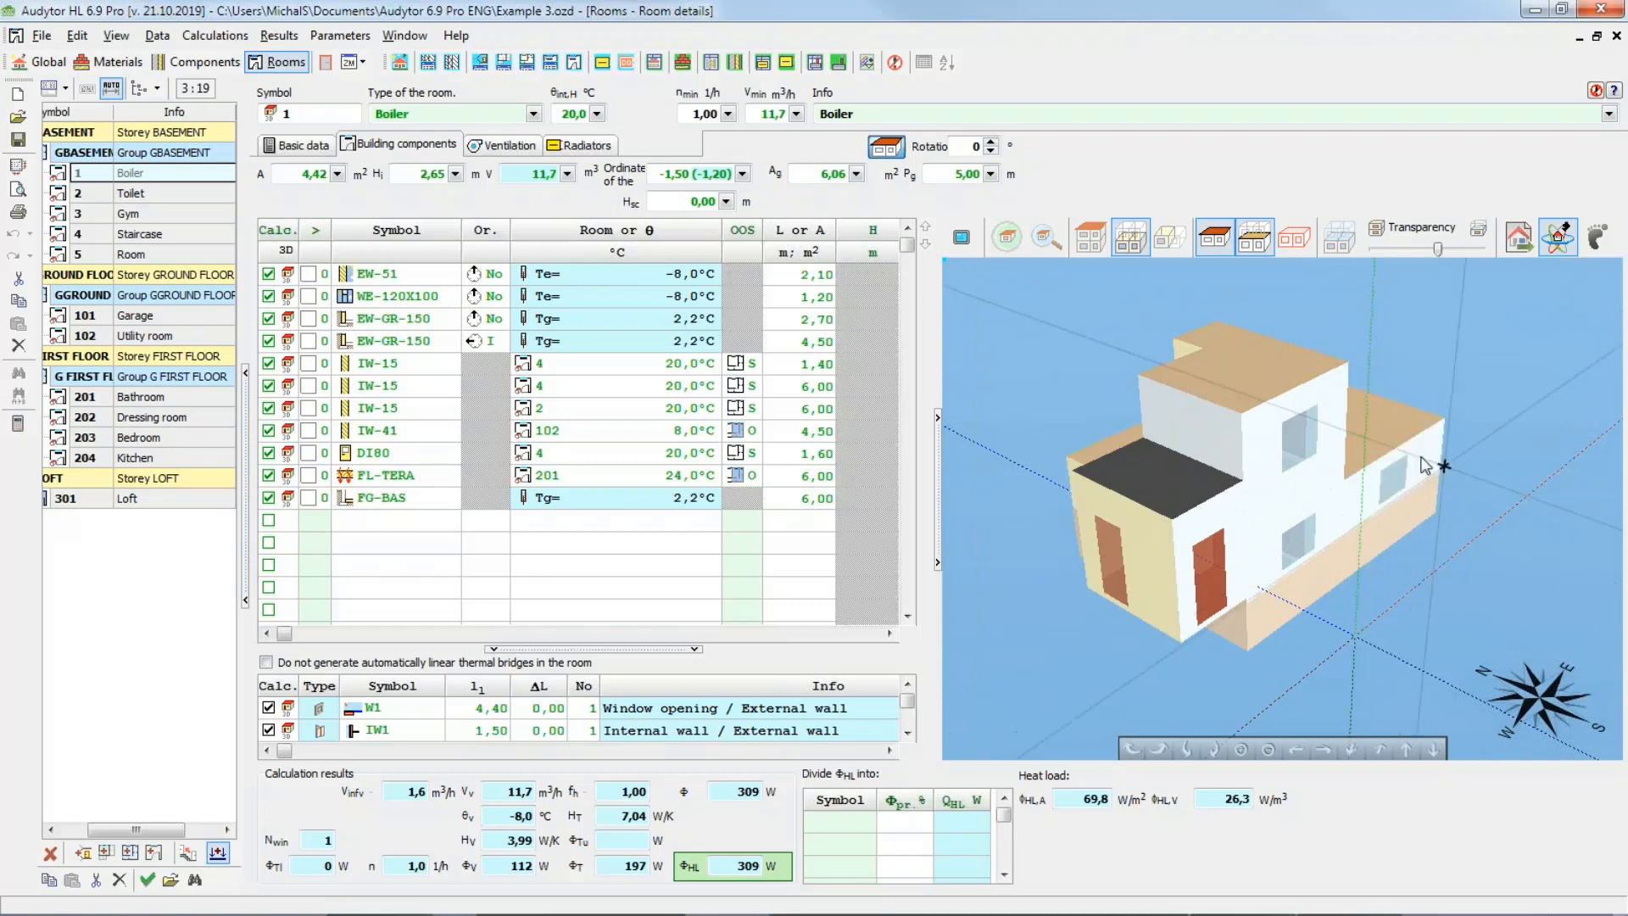
drag(1478, 387, 1401, 521)
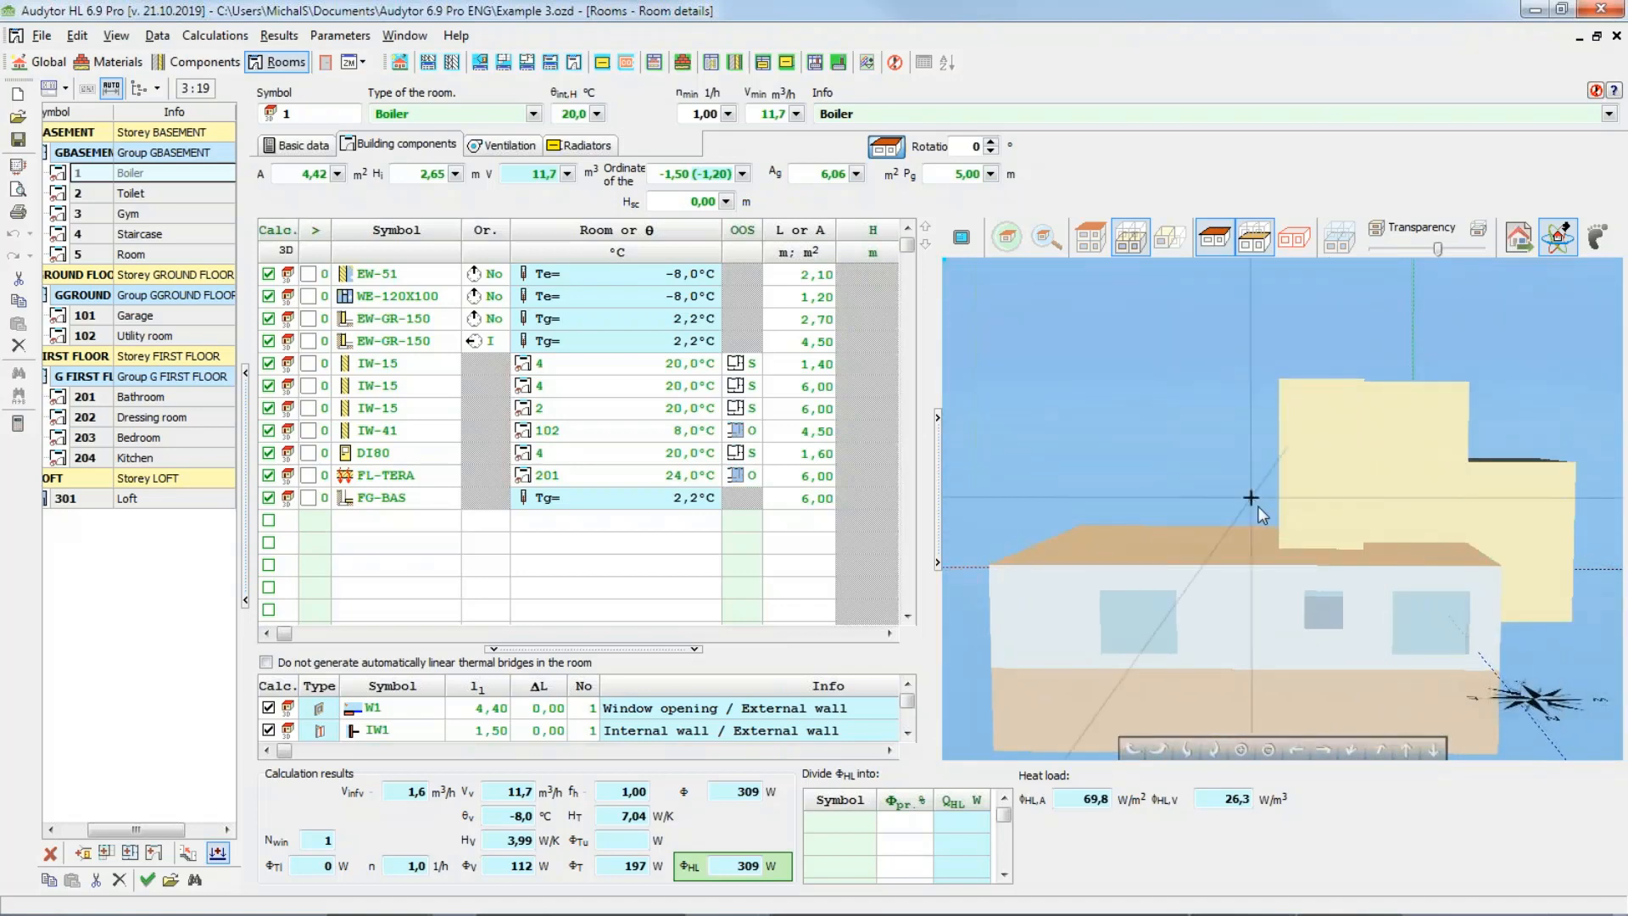
drag(1444, 507, 985, 466)
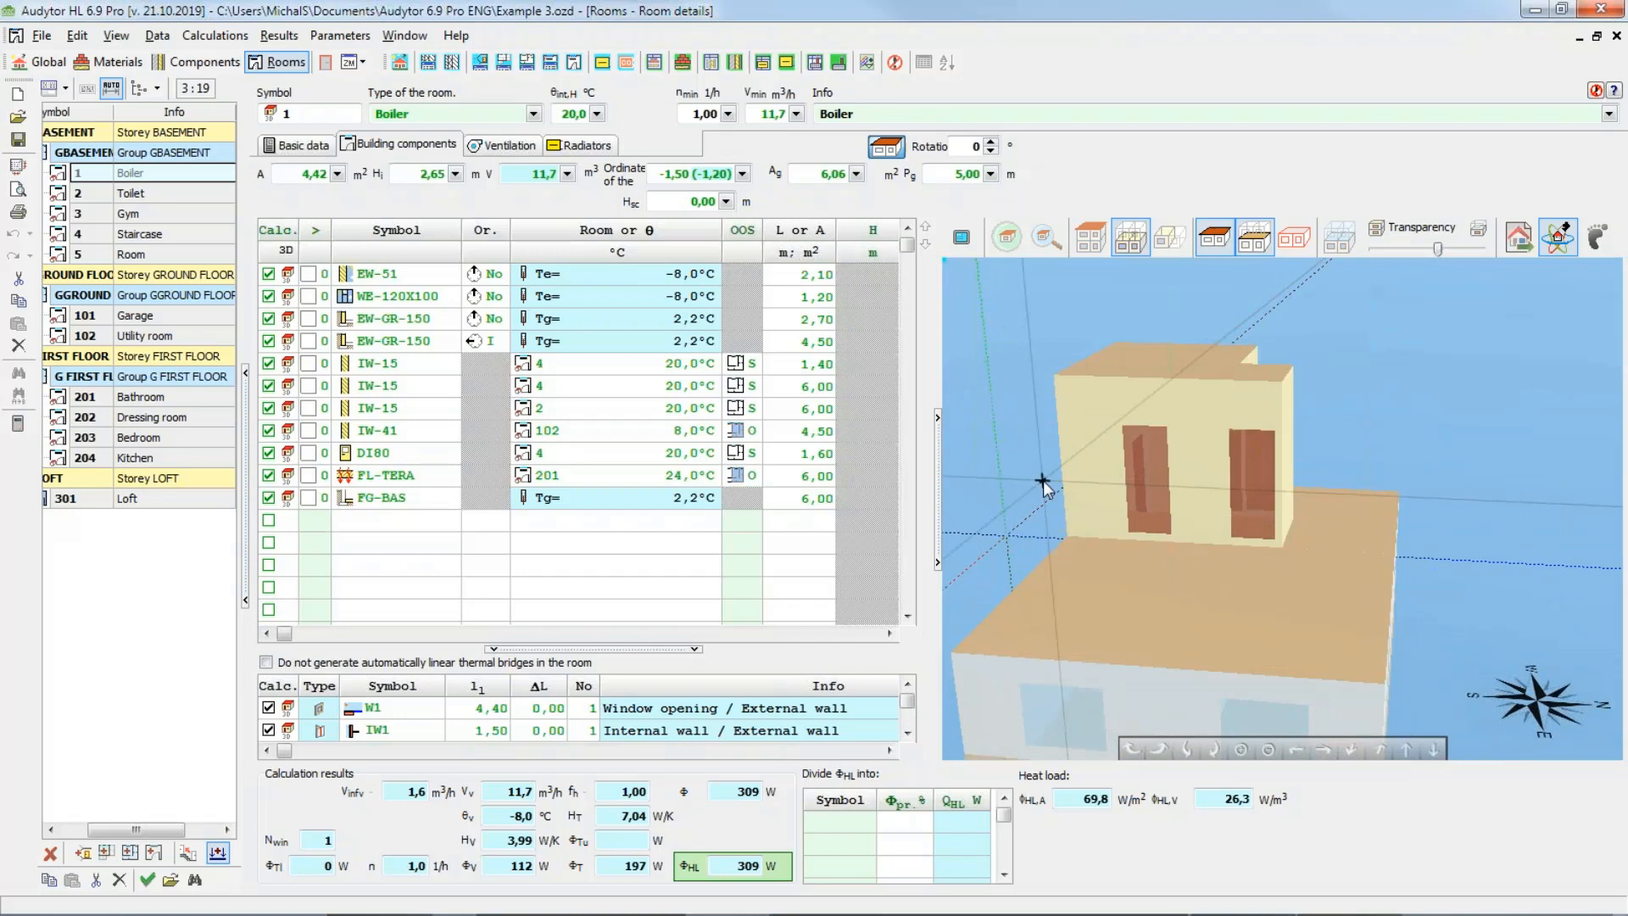
drag(1071, 497, 1142, 481)
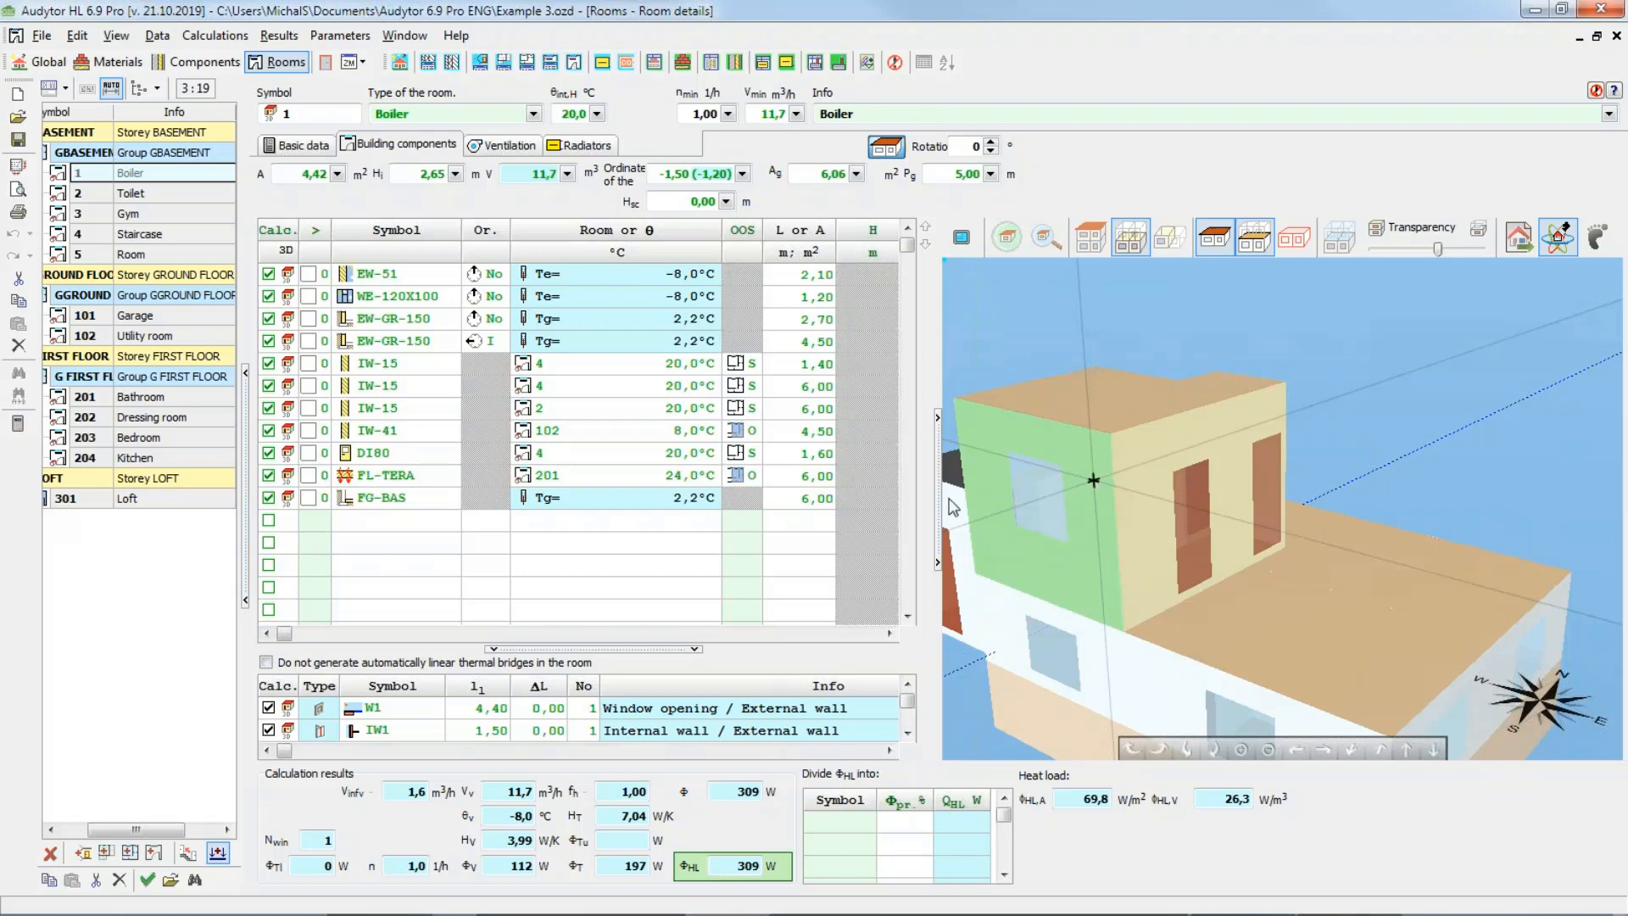
Step: Open the Staircase (4) in the BASEMENT, show that room alone in 3D and examine it from several sides
click(170, 235)
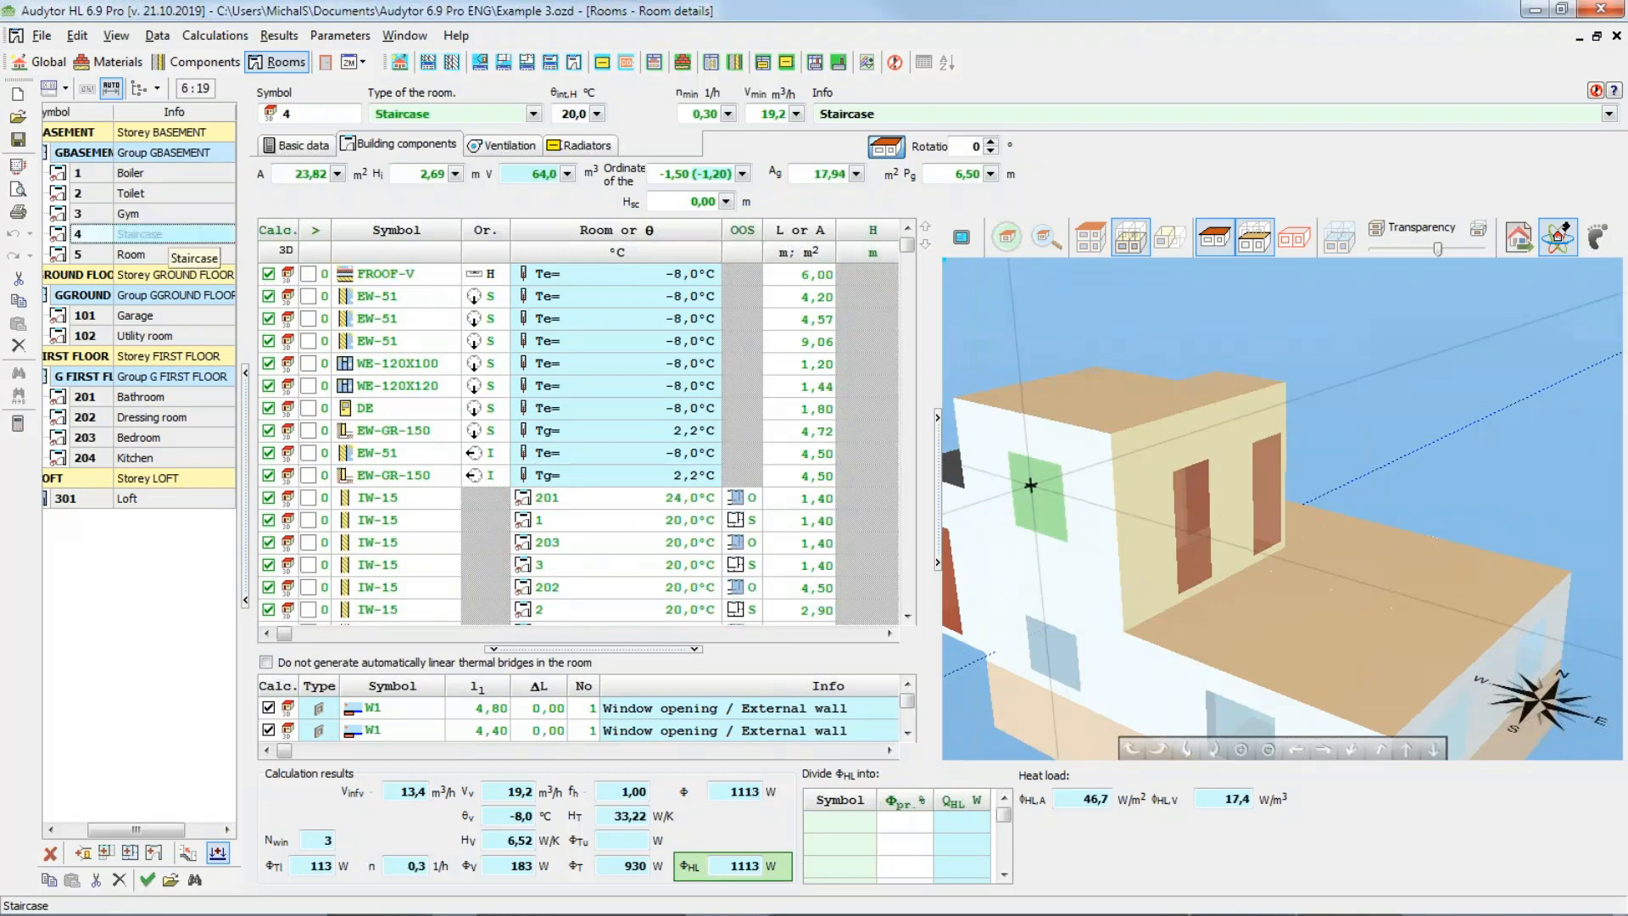
click(1170, 241)
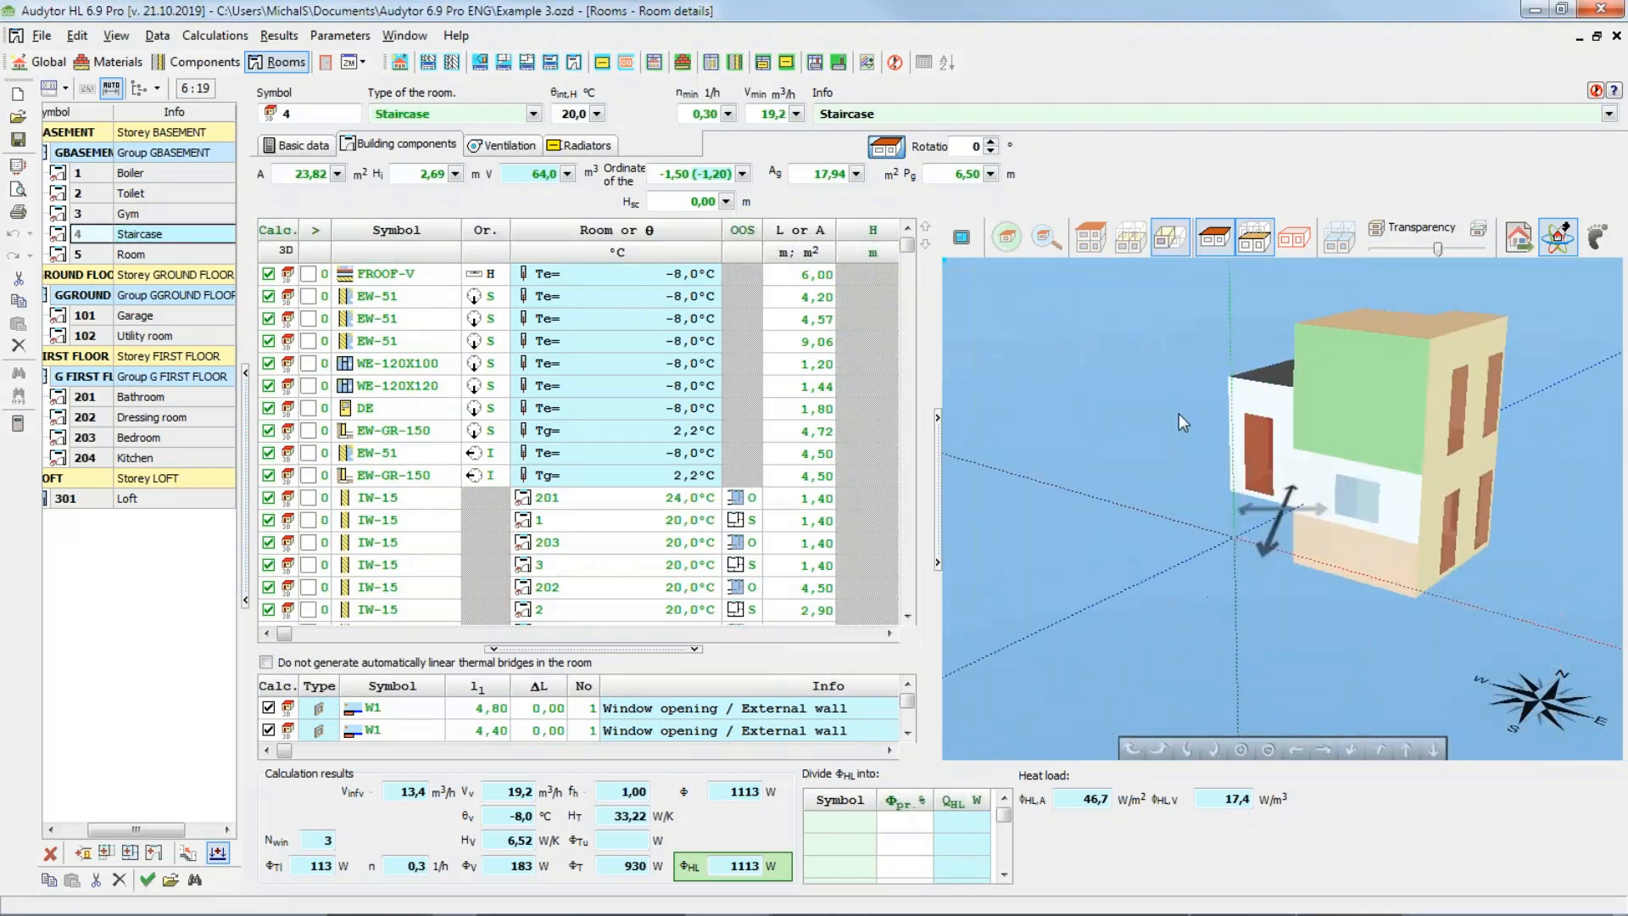
drag(1550, 424, 1053, 481)
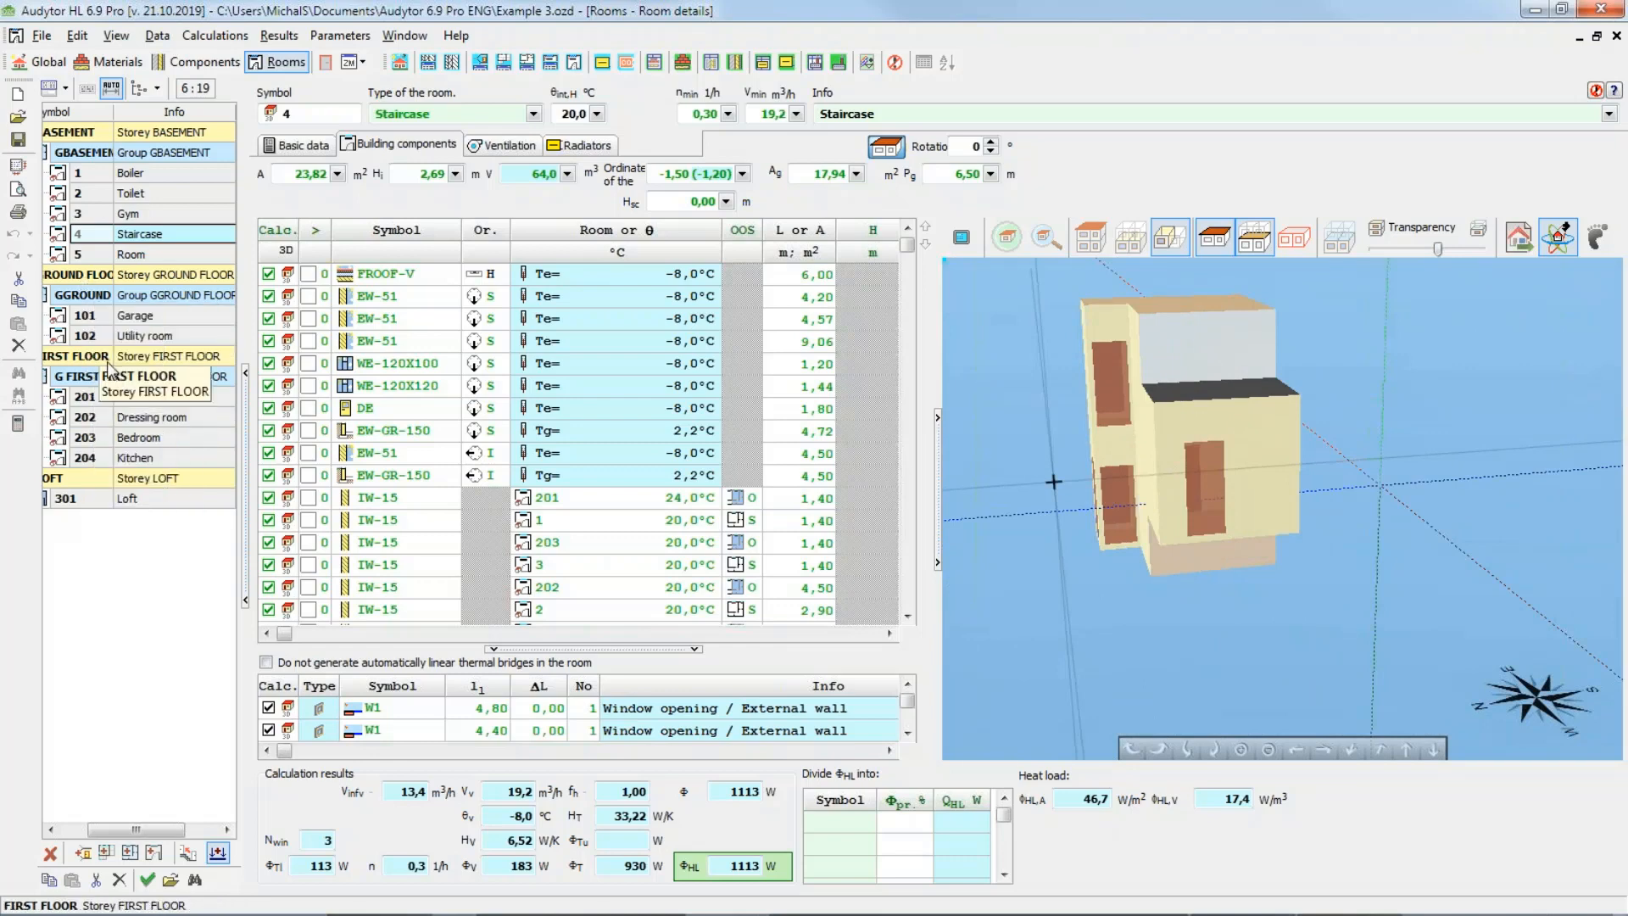
click(1137, 244)
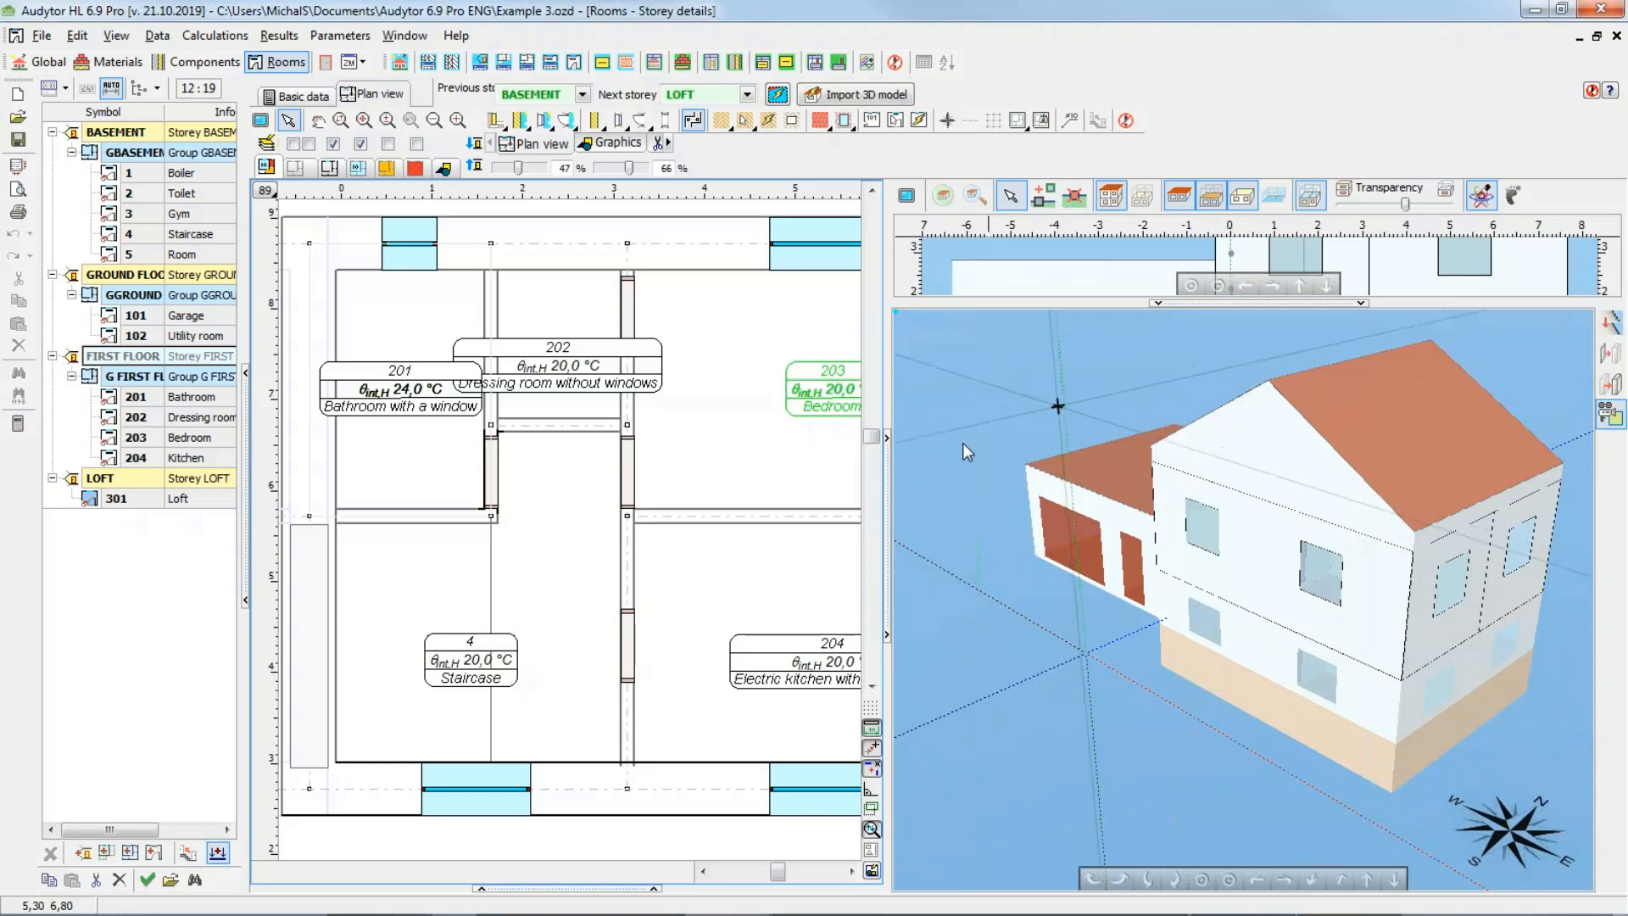
Step: Open the Garage (101) on the GROUND FLOOR and examine its 3D model with and without the whole-building context
double_click(153, 320)
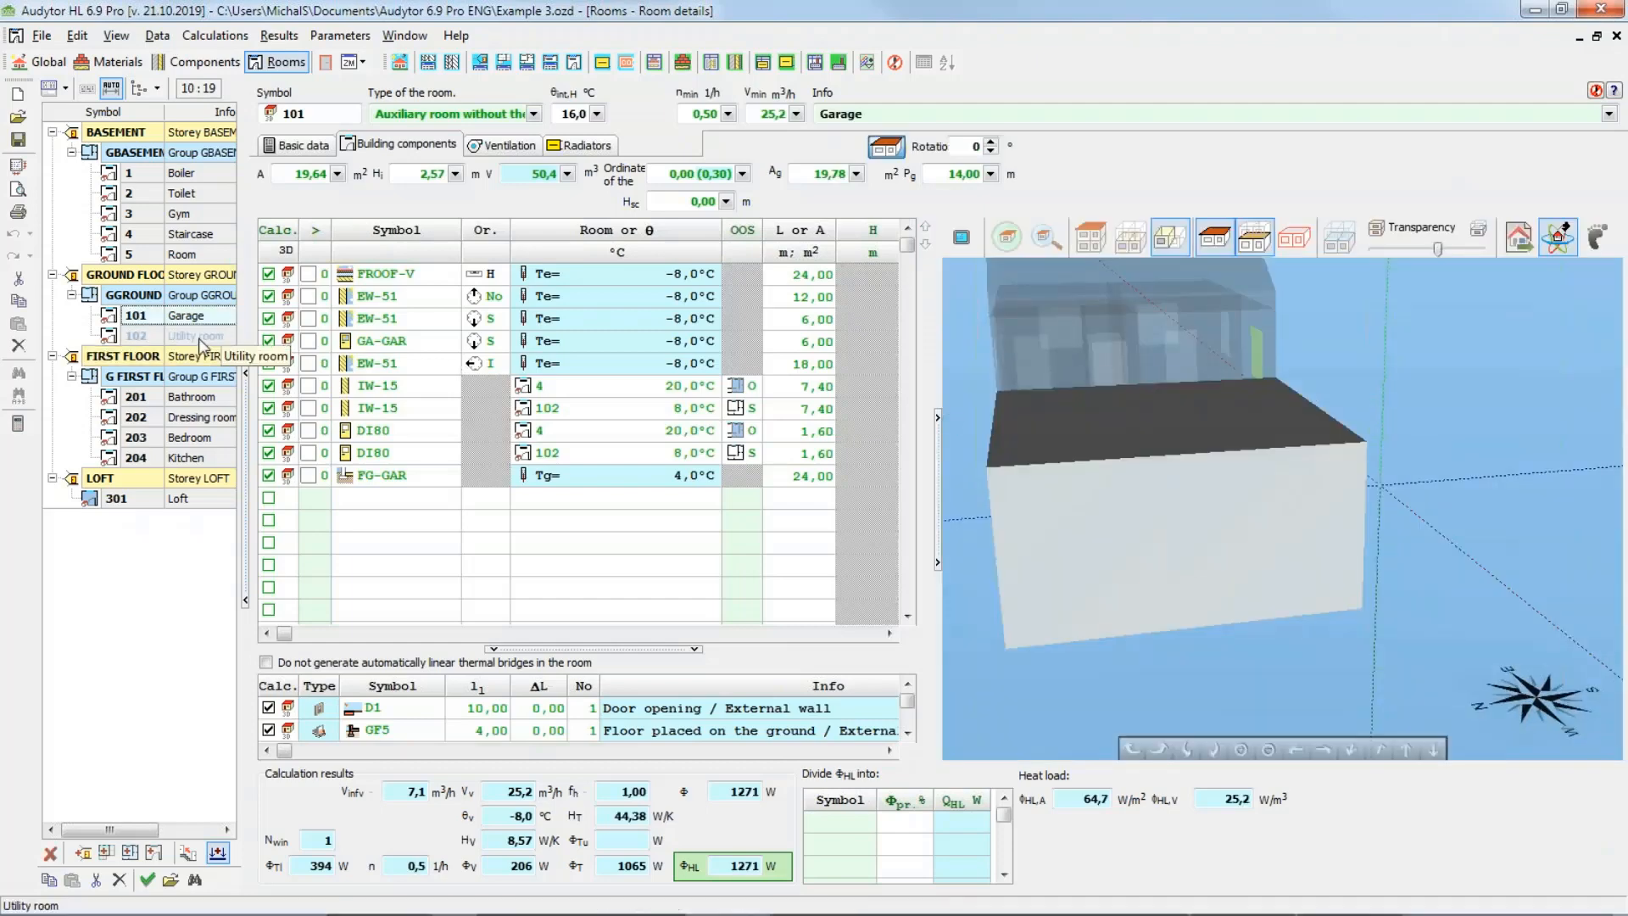
drag(1239, 423, 1077, 435)
right_drag(1442, 460, 1406, 431)
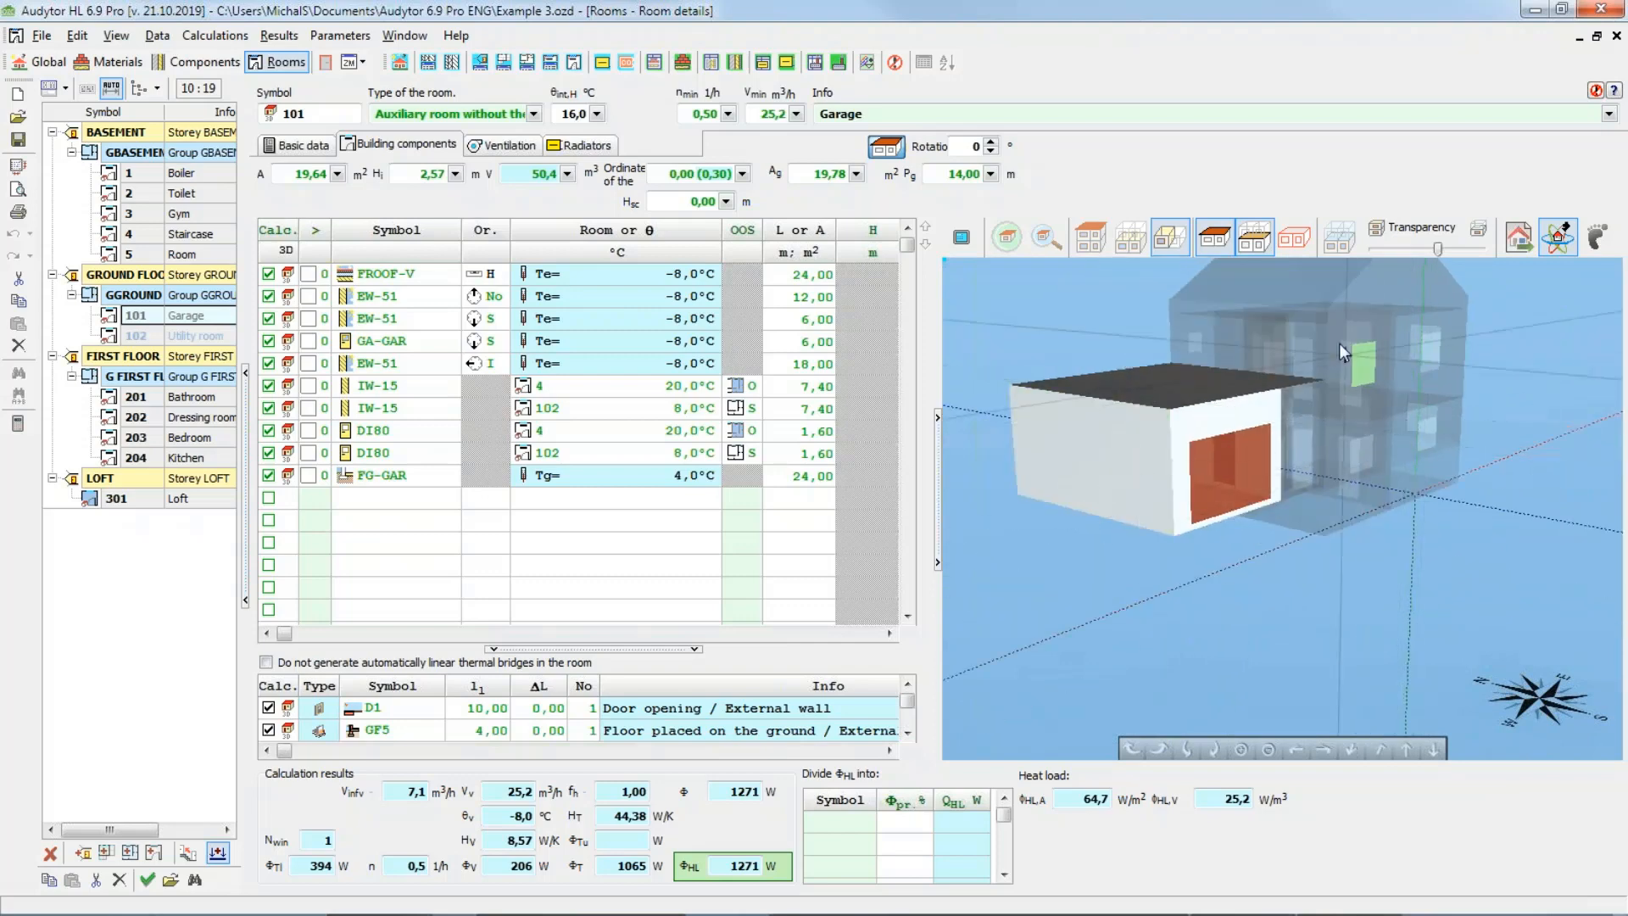
click(1340, 237)
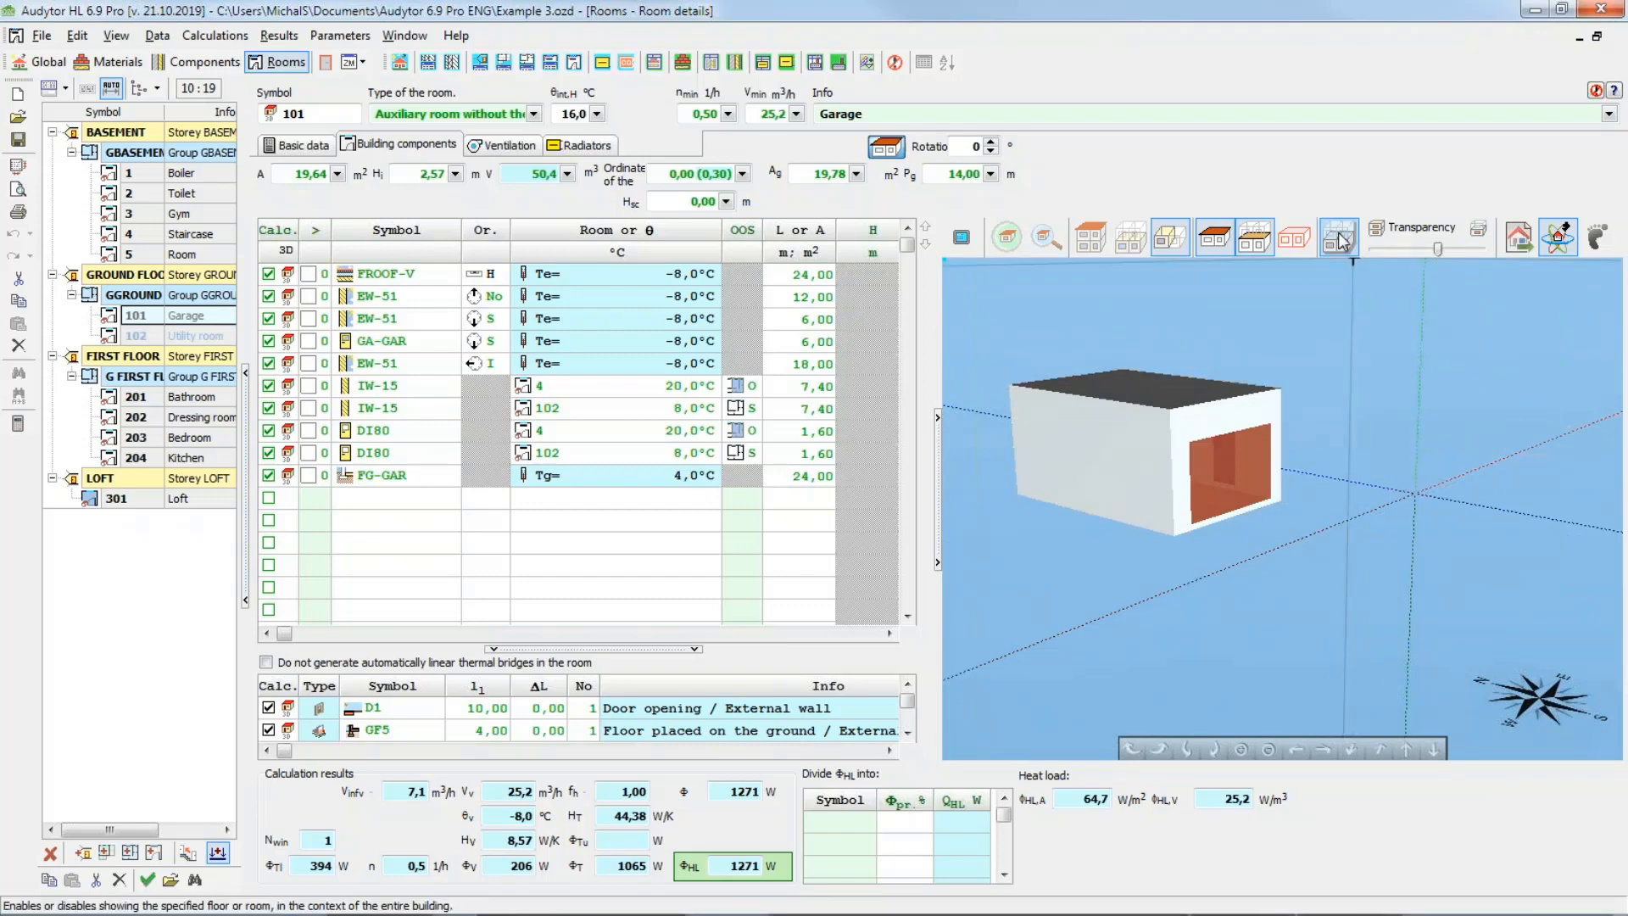
click(1339, 238)
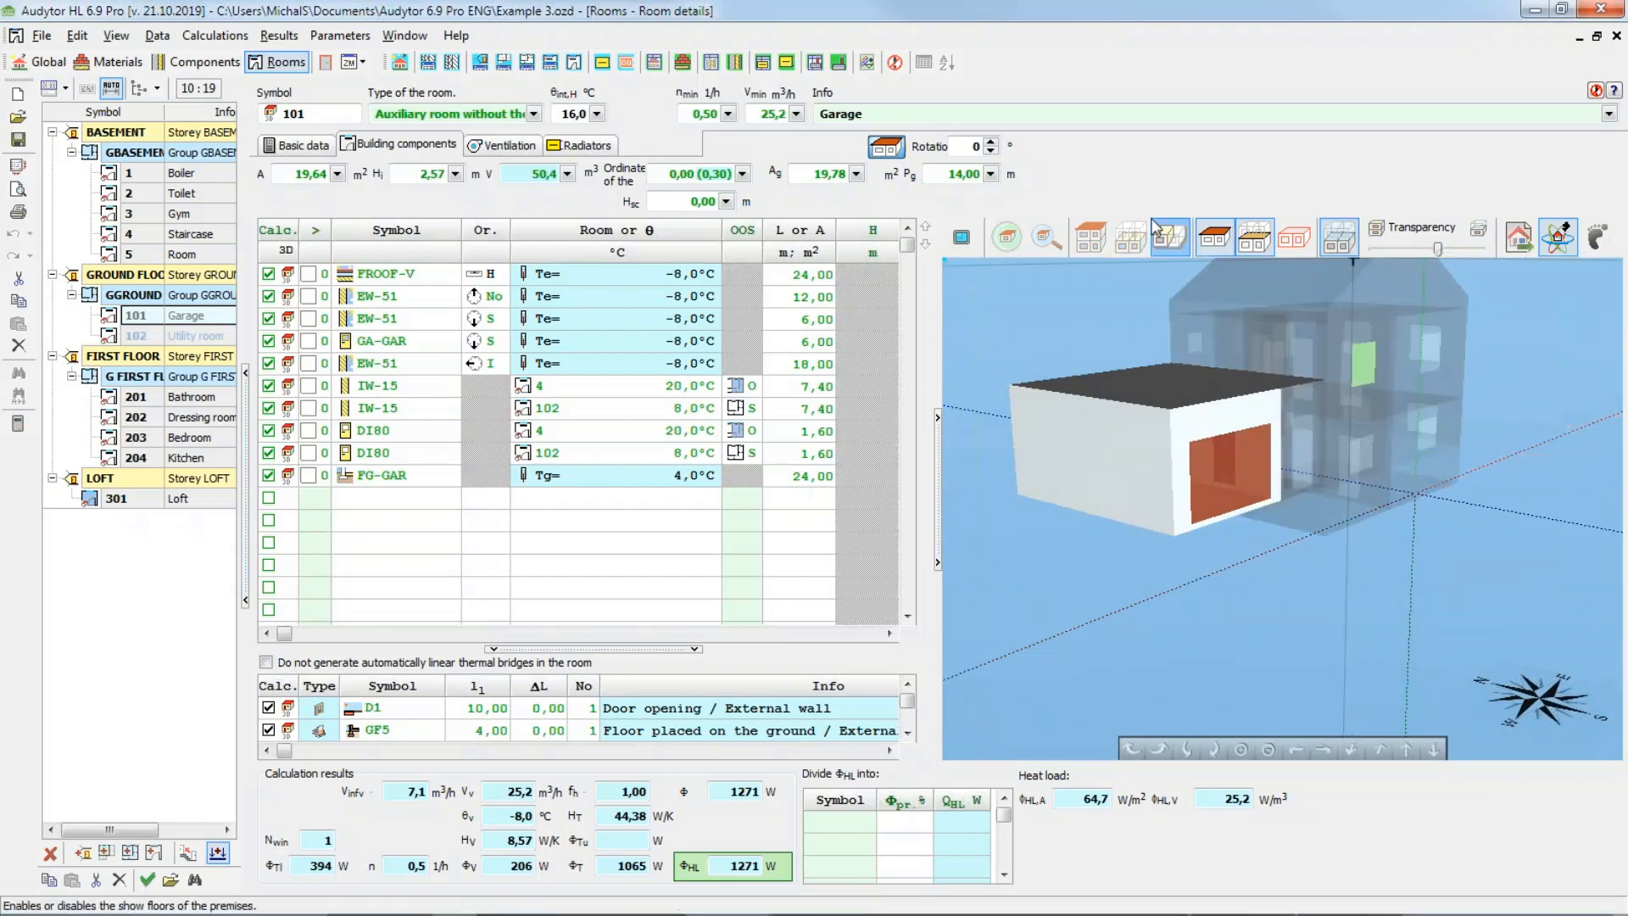
Step: Show the entire storey of the Garage in its 3D view and examine it from several sides
click(1133, 238)
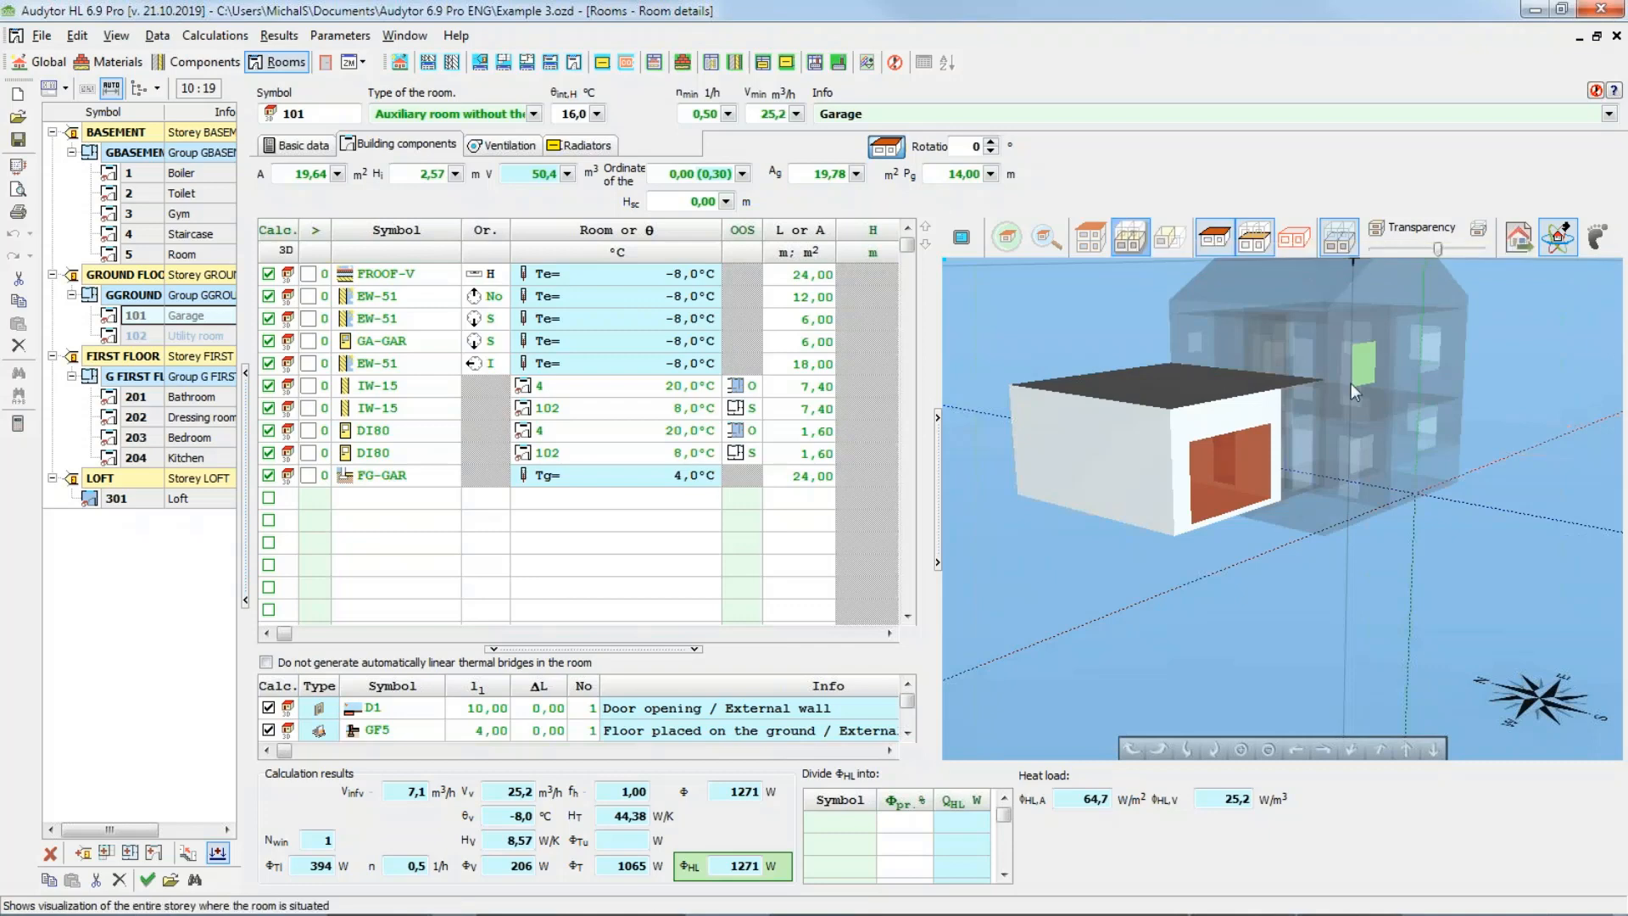
drag(1351, 384, 1228, 441)
drag(1514, 443, 1240, 457)
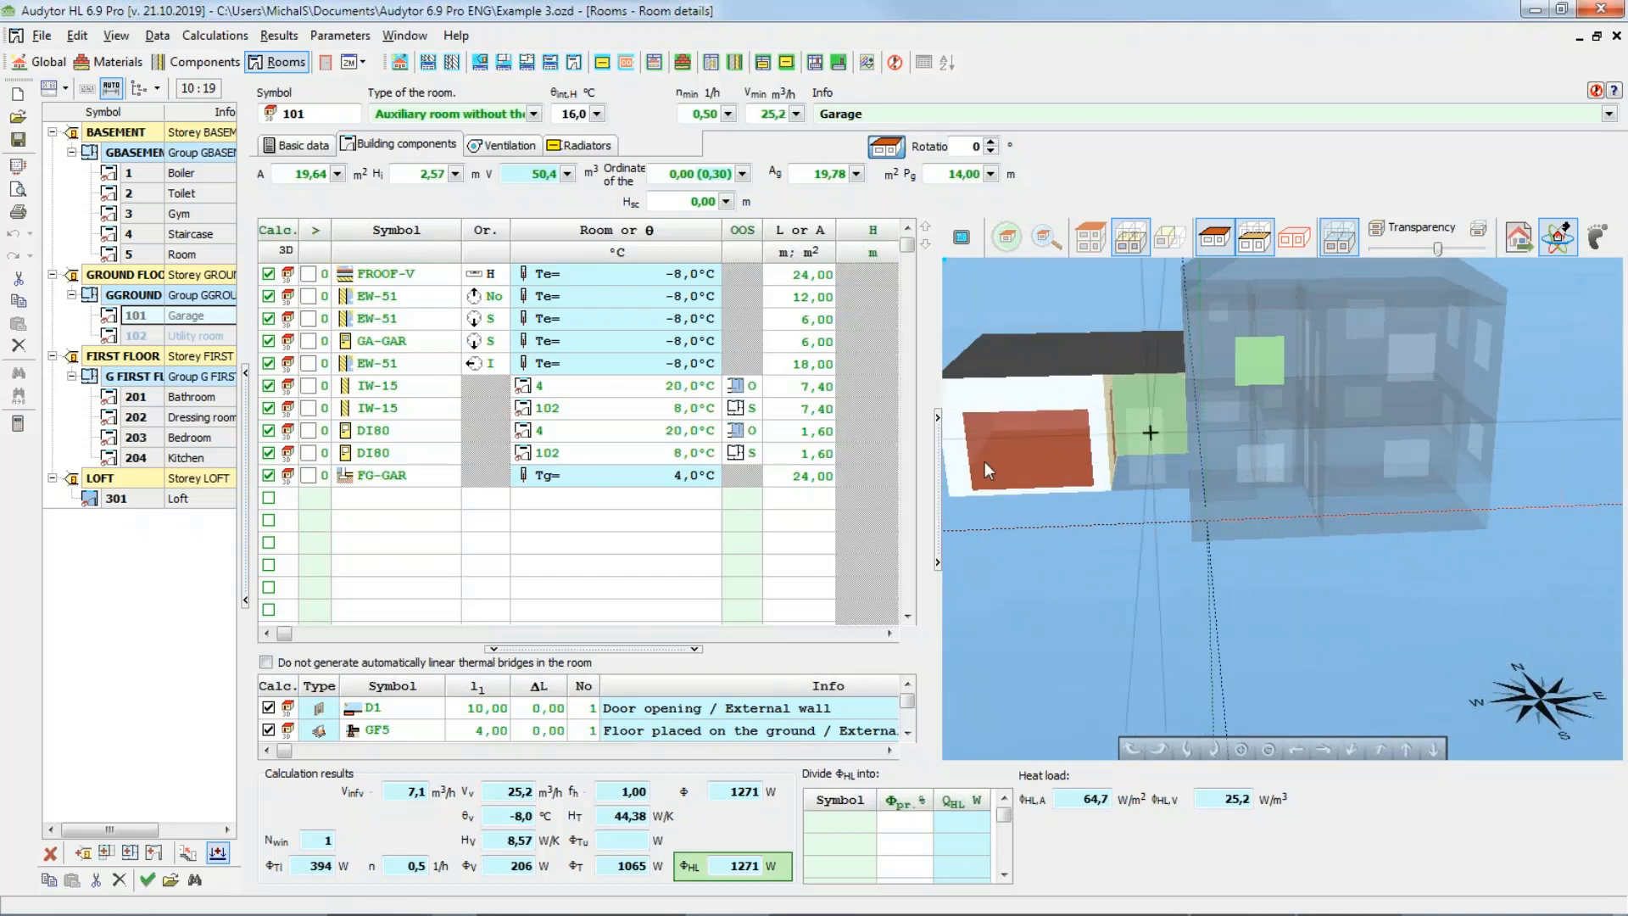
Step: Open the Bathroom (201) on the FIRST FLOOR, turn off the whole-building context and examine its storey in 3D from several sides
click(129, 405)
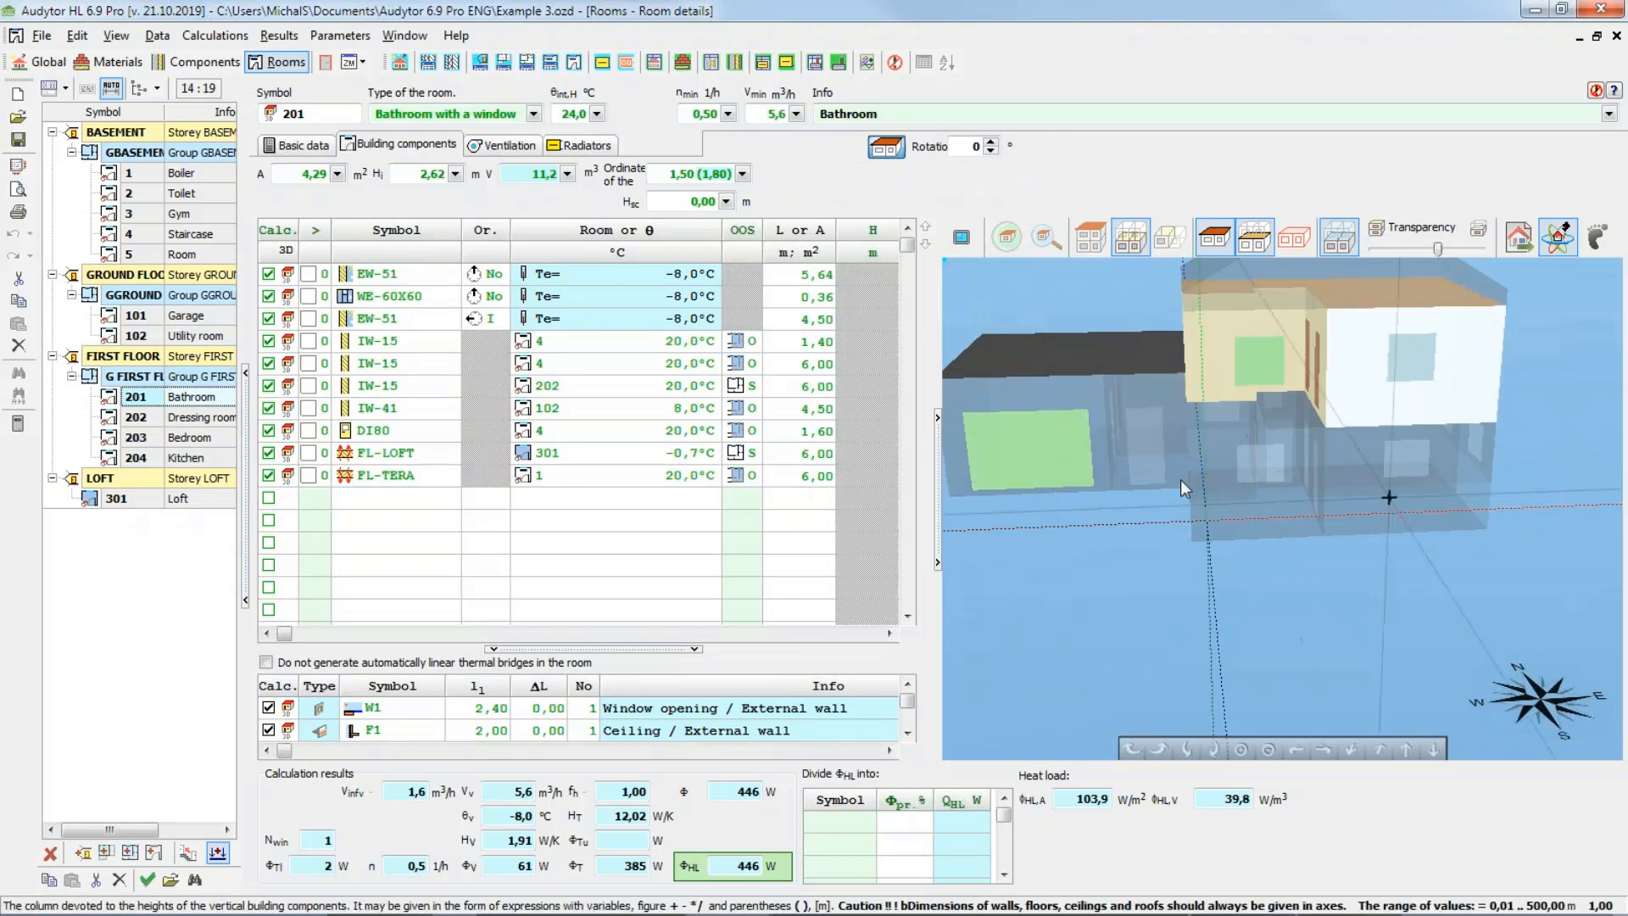
drag(1311, 439, 1349, 424)
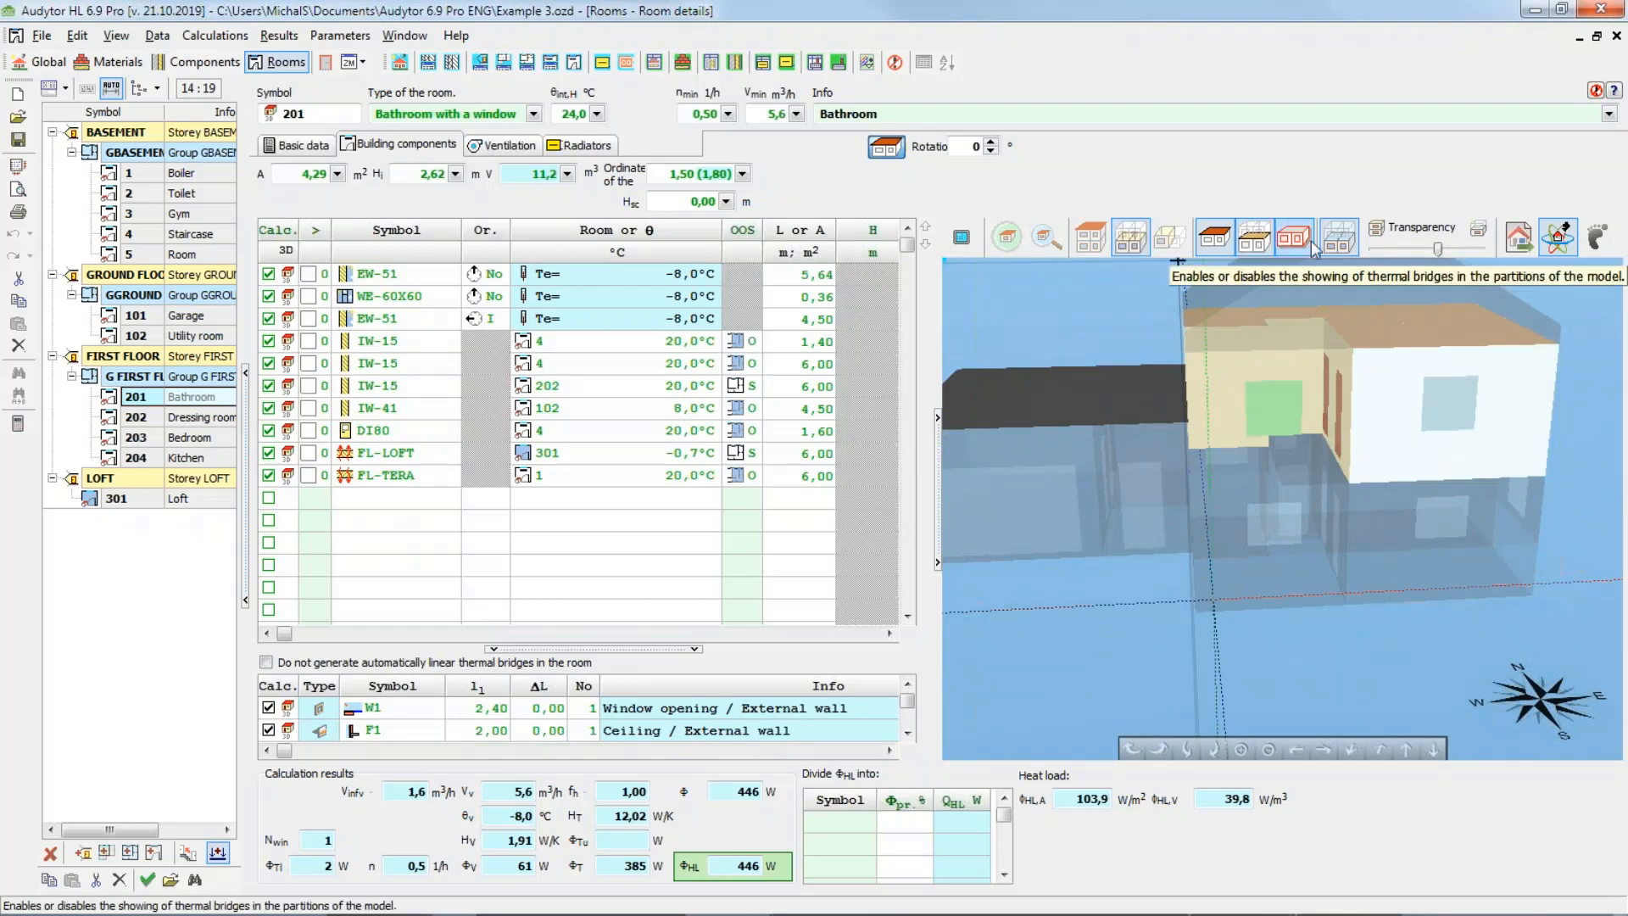
click(1344, 234)
right_drag(1278, 373, 1227, 410)
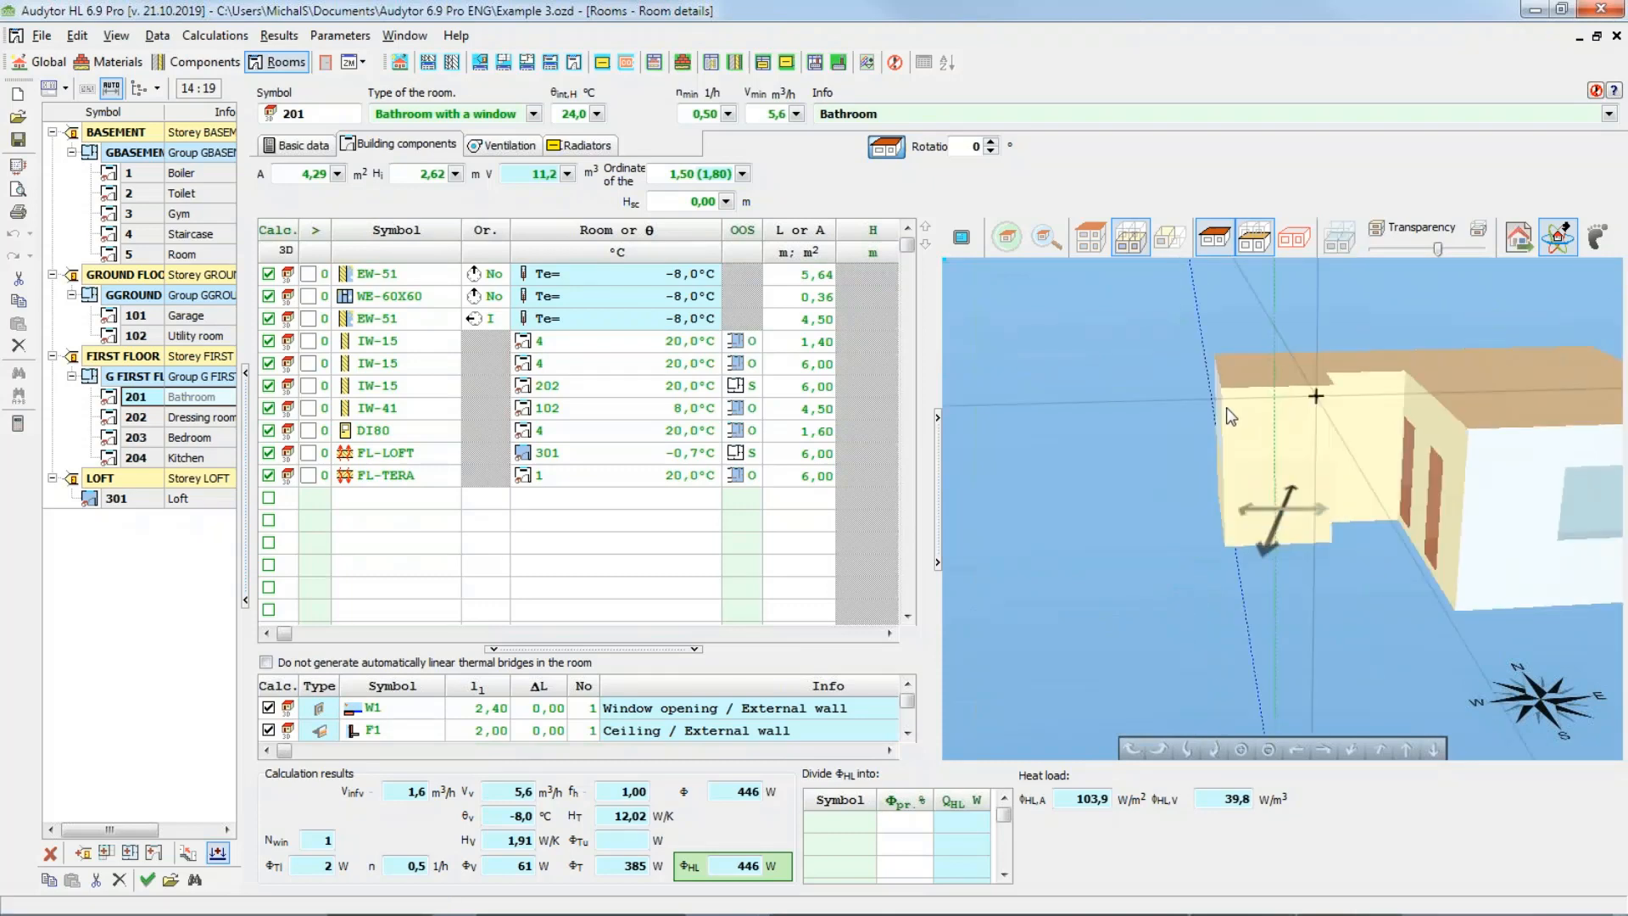
mouse_move(1331, 432)
mouse_down()
mouse_move(1345, 473)
mouse_move(1514, 447)
mouse_move(1409, 458)
mouse_move(1357, 597)
mouse_up()
click(1335, 464)
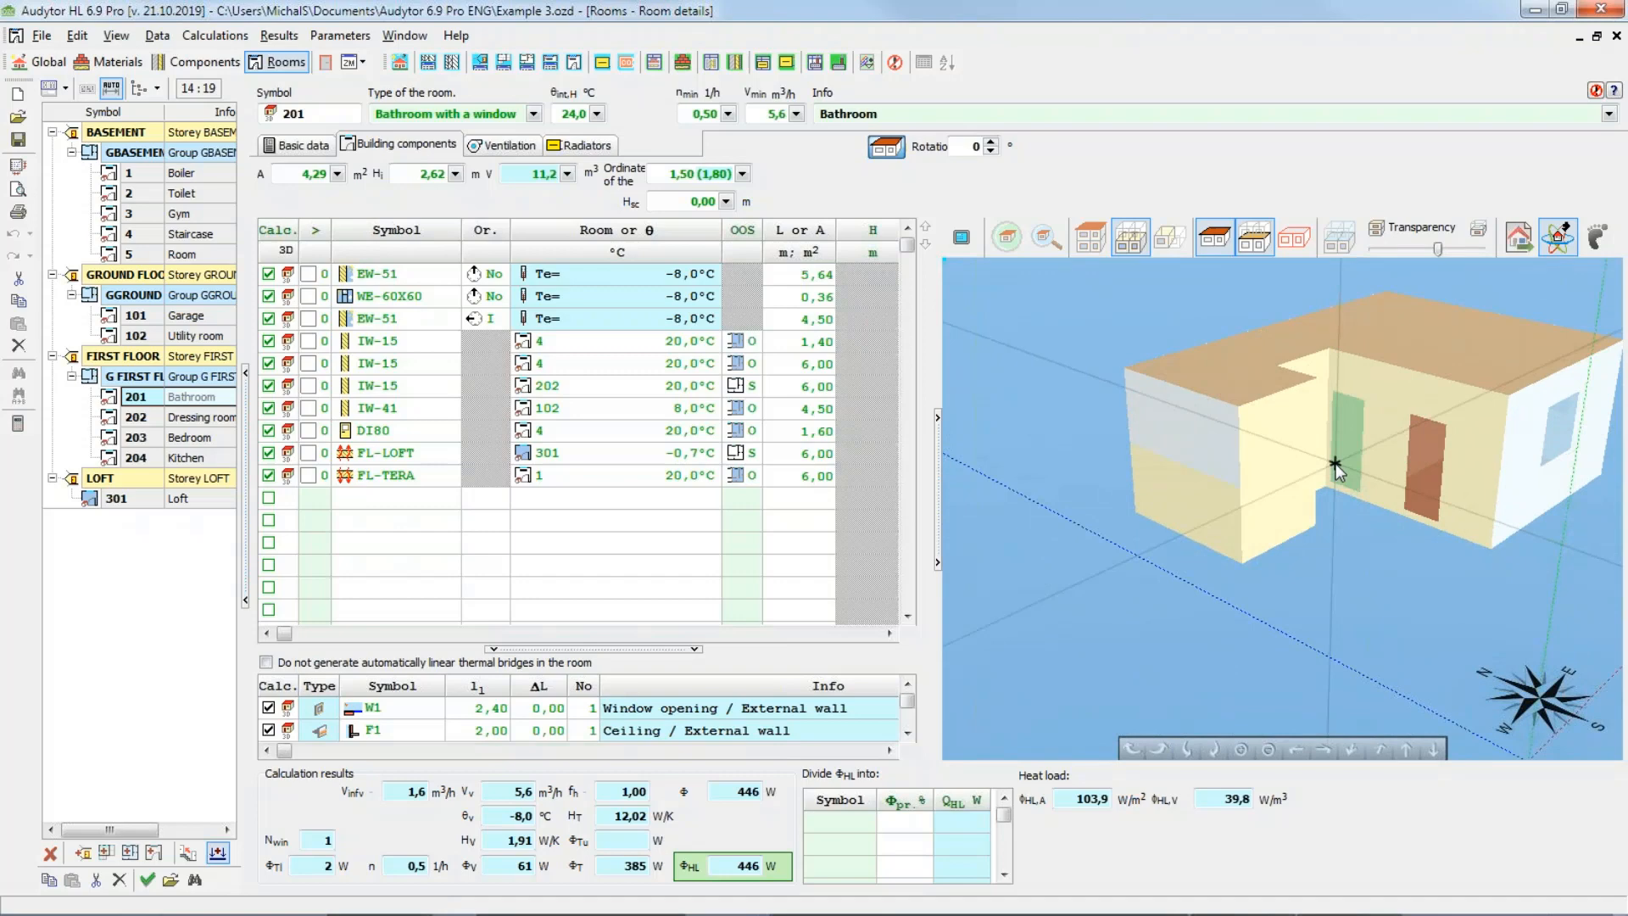
Step: Open the Loft (301) and examine its 3D model from several sides
click(152, 495)
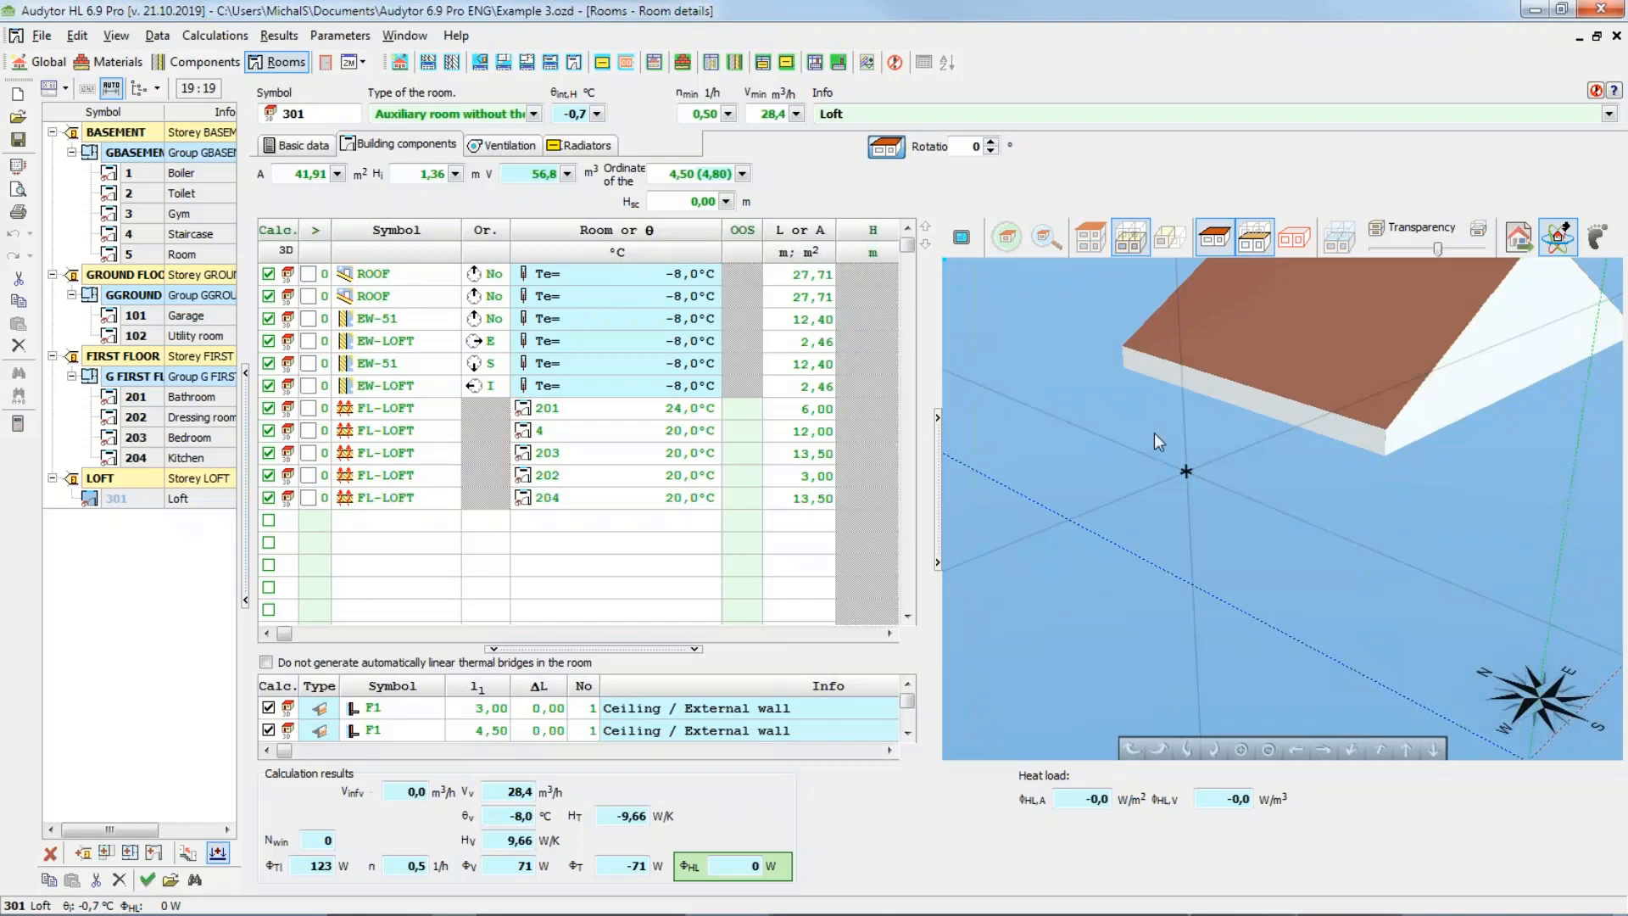
middle_drag(1154, 434, 1198, 452)
scroll(1198, 452, down, 2)
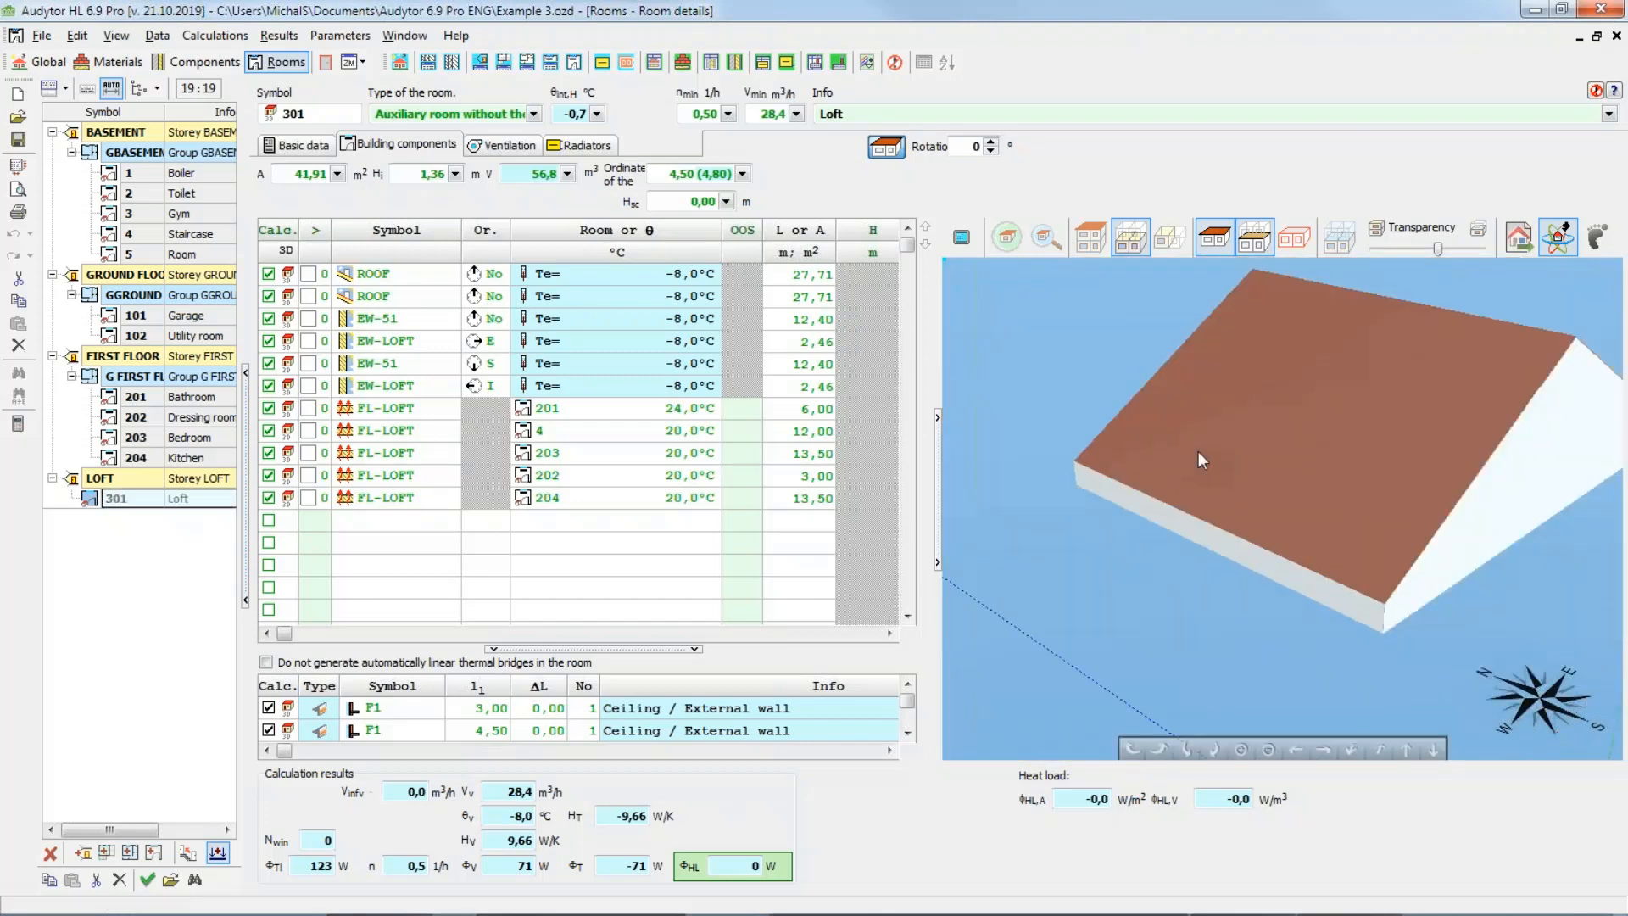
drag(1175, 431, 1068, 405)
right_drag(1068, 405, 1016, 437)
drag(1016, 437, 1282, 431)
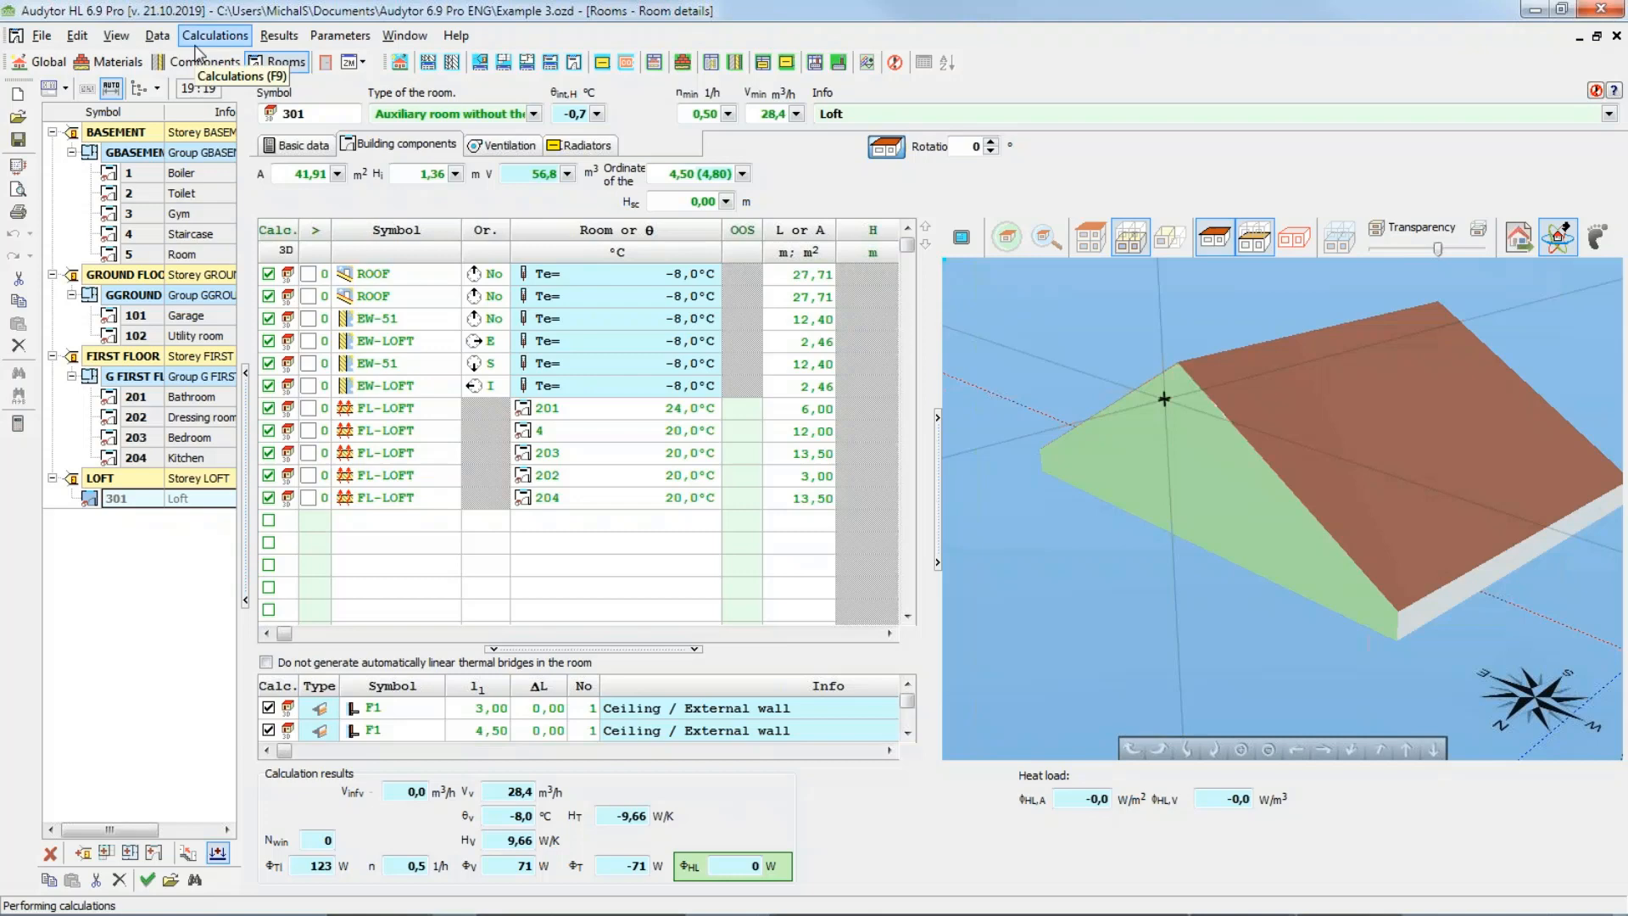
Step: Run the project calculations, review the diagnostics for the entire project and close them
click(17, 424)
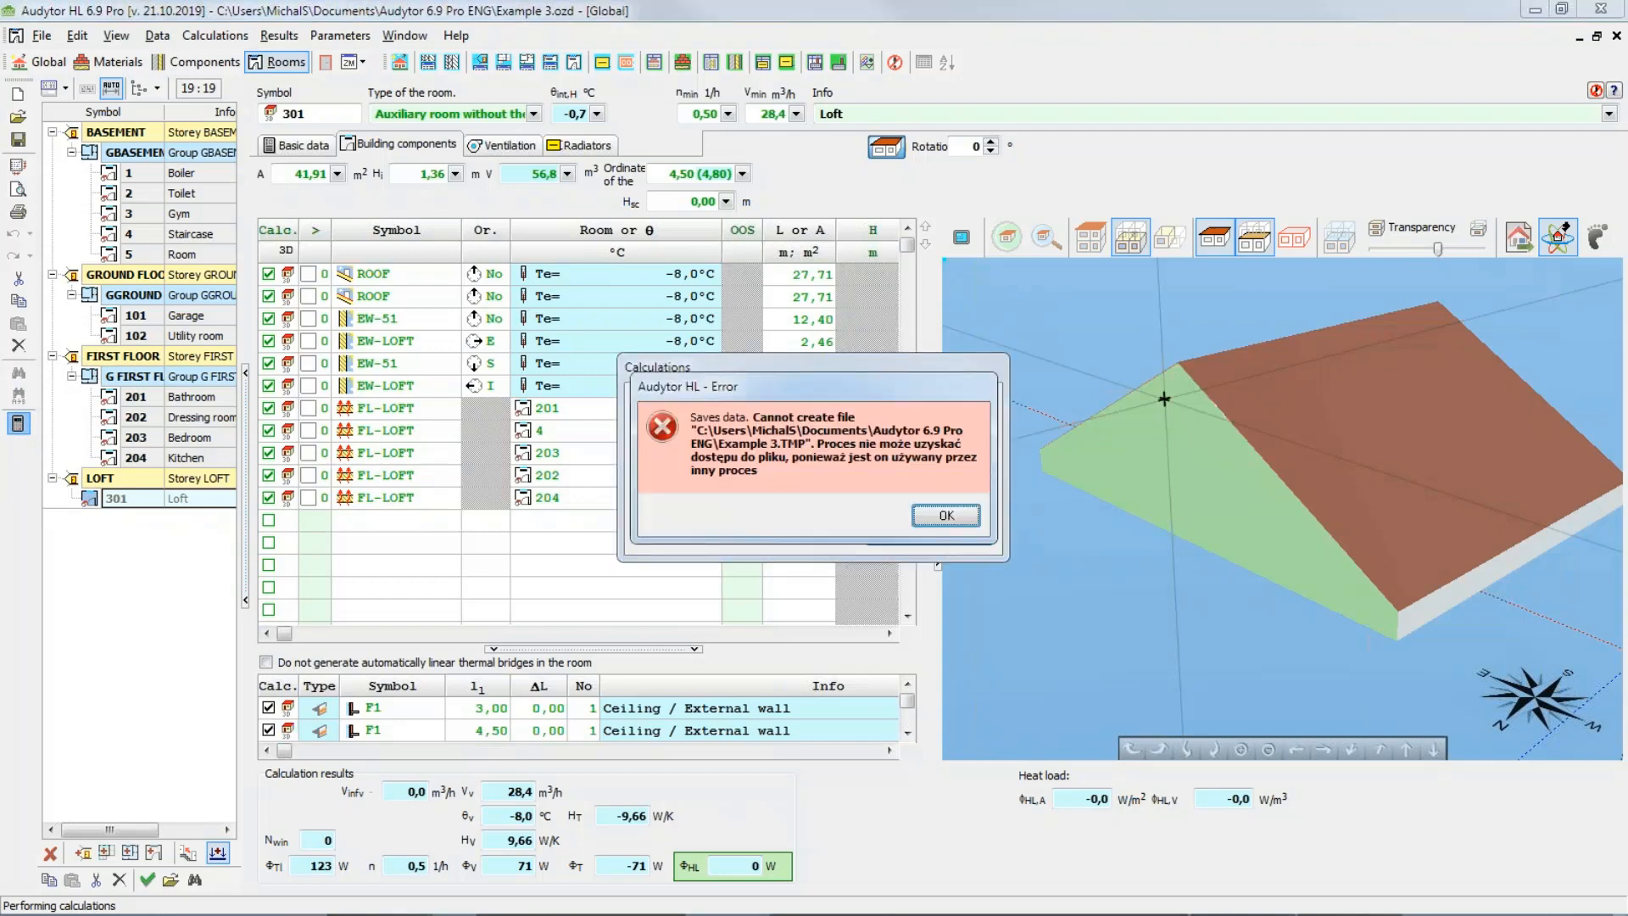
click(943, 517)
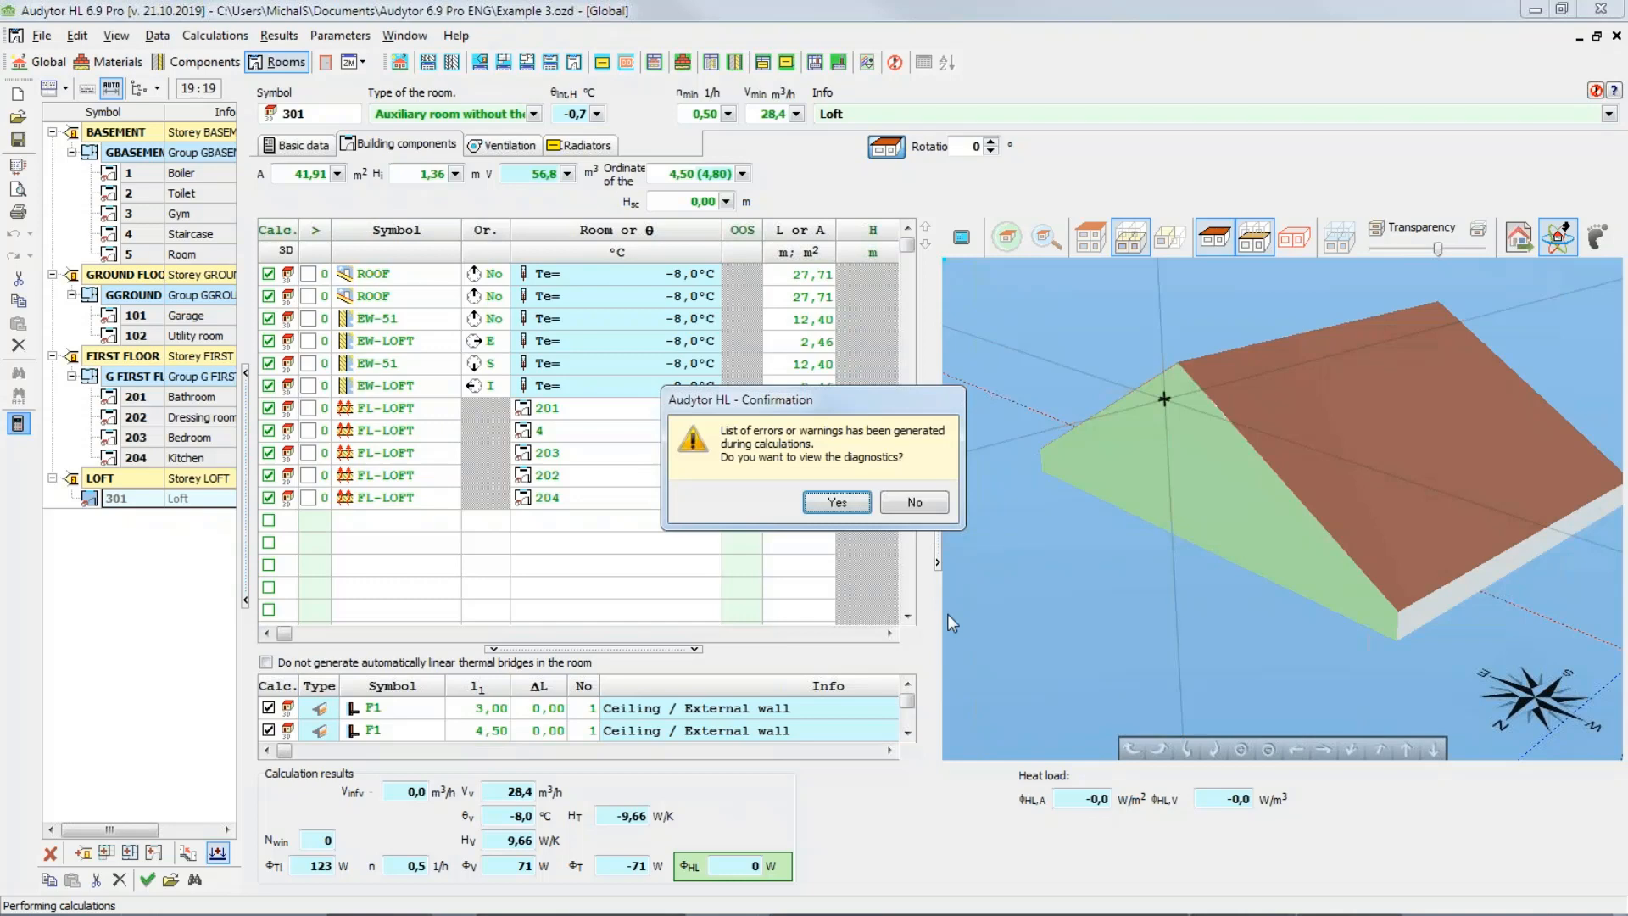
click(855, 510)
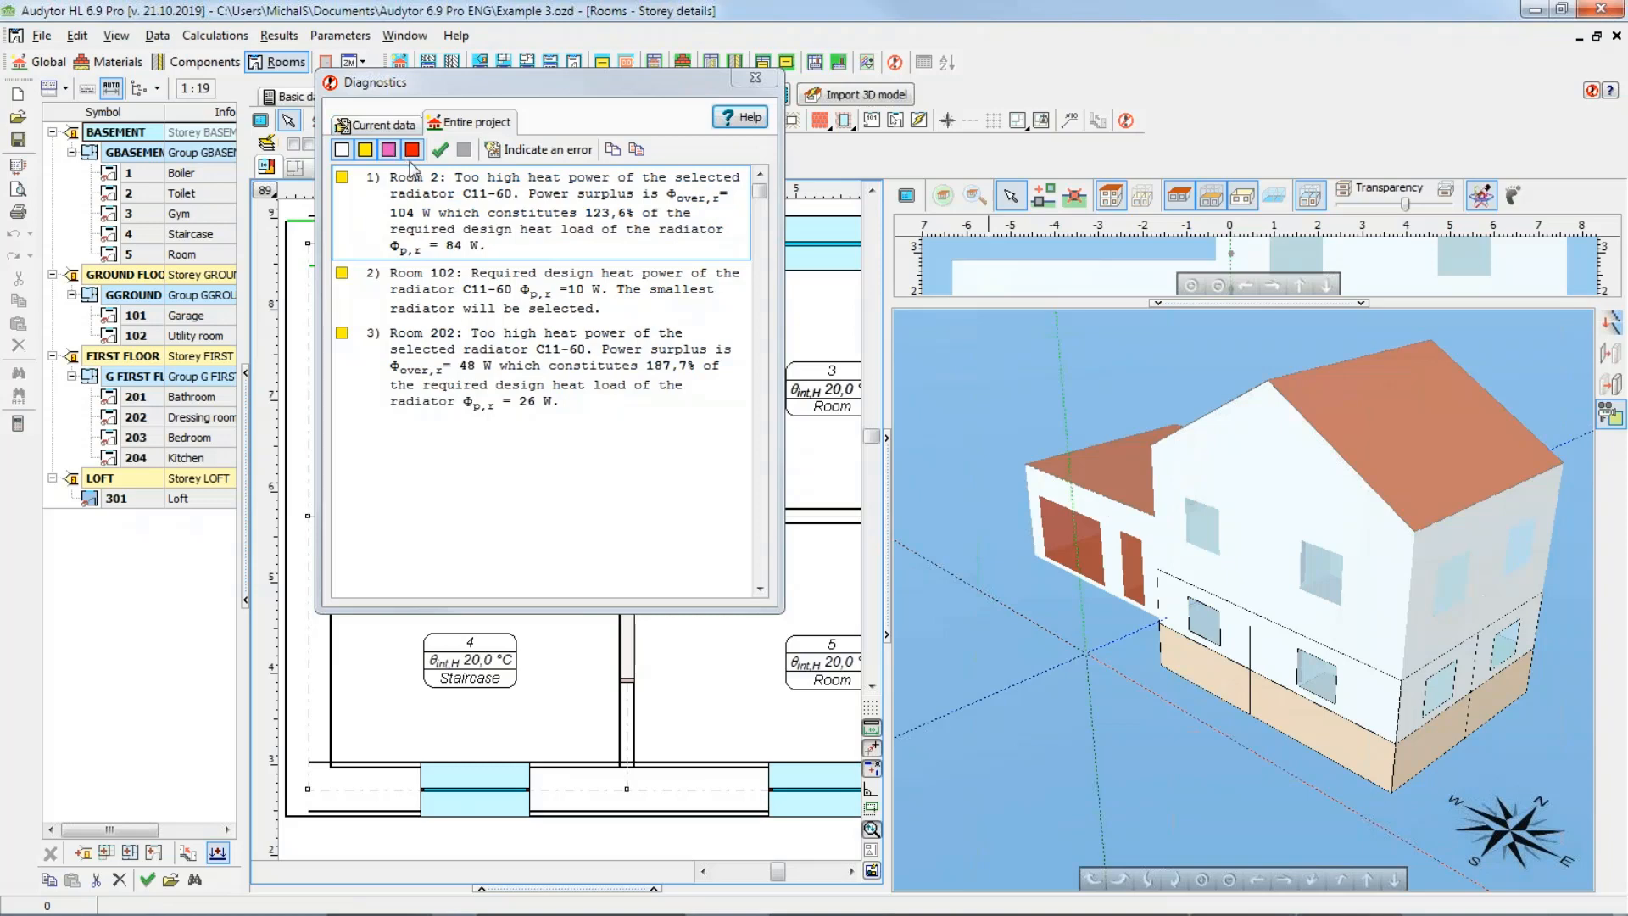
click(752, 78)
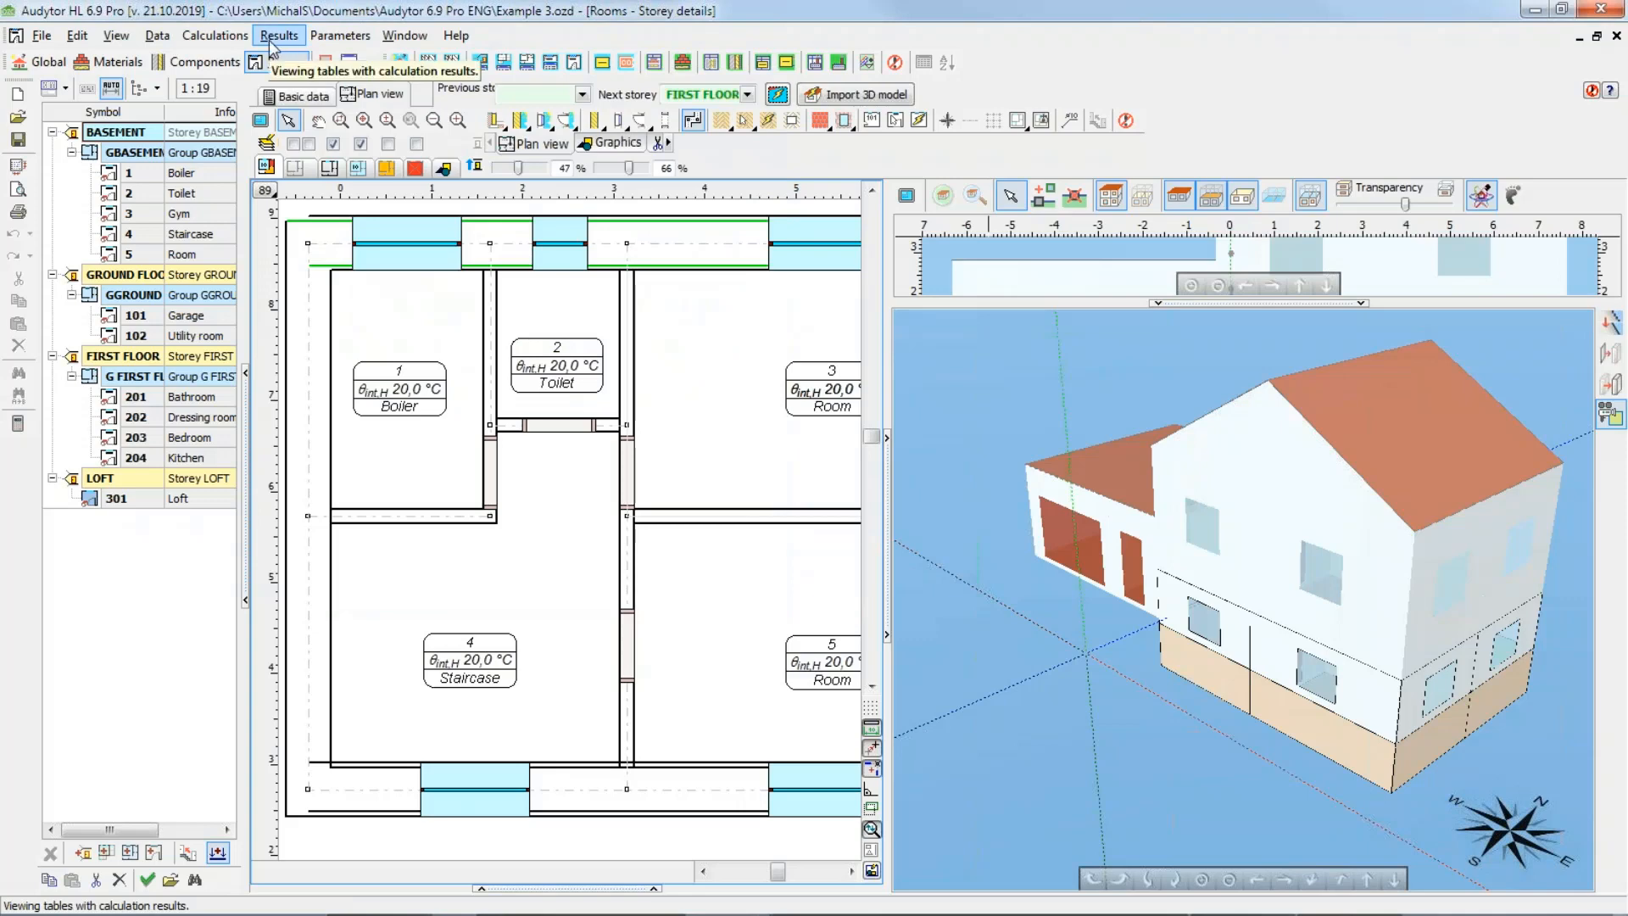
Step: Open the global calculation results and select the project's creation date in the basic data
click(270, 45)
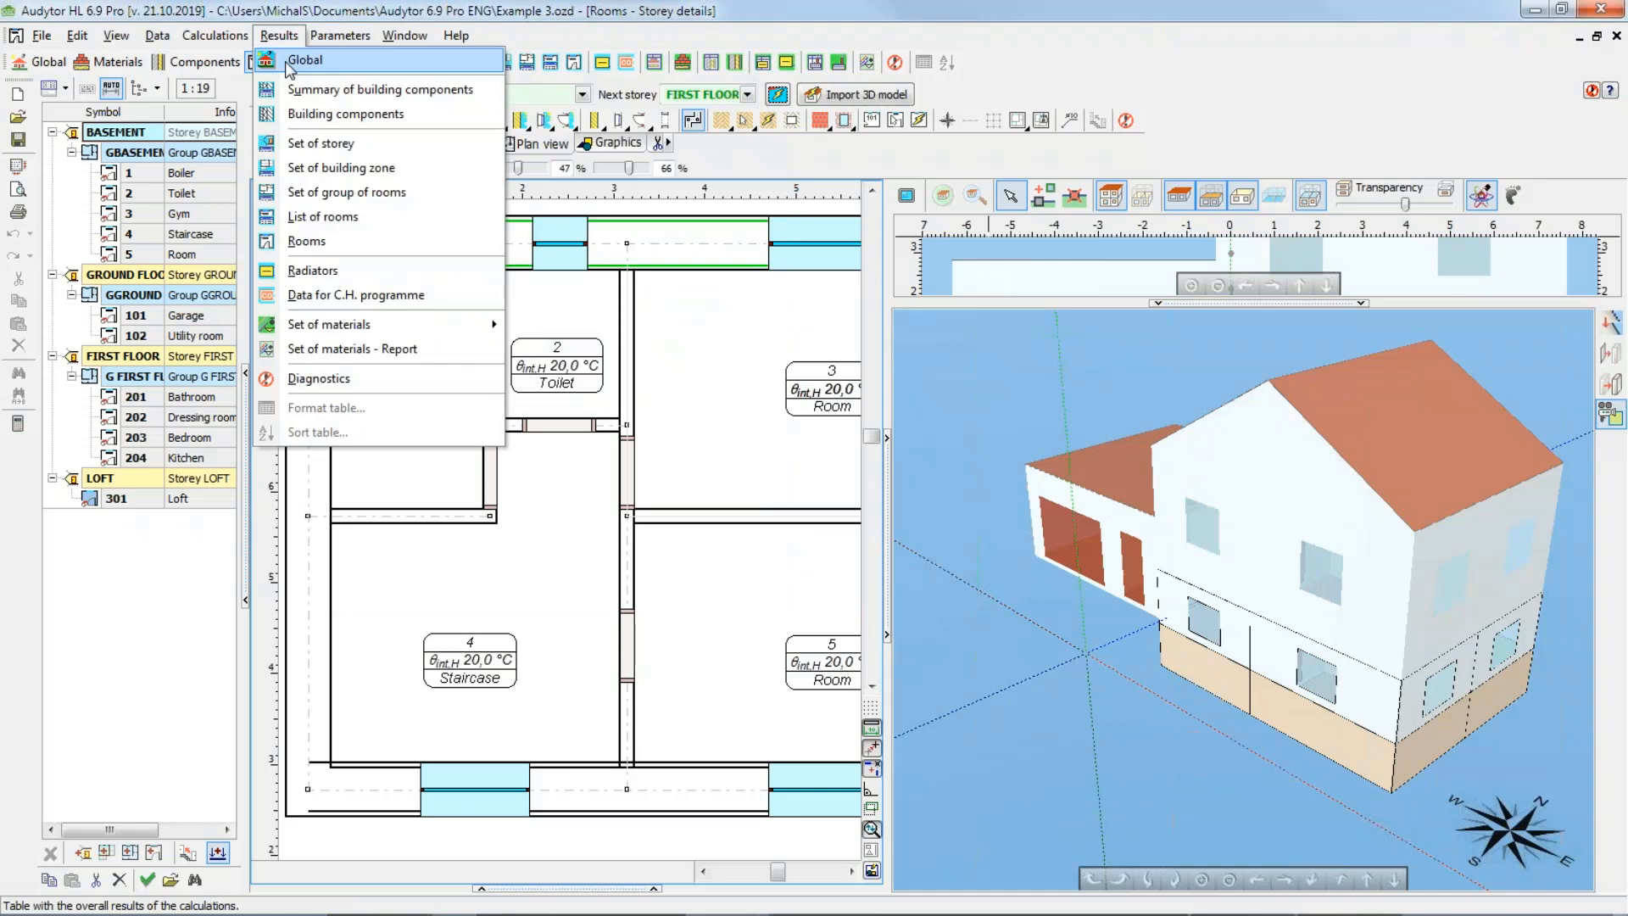
click(289, 61)
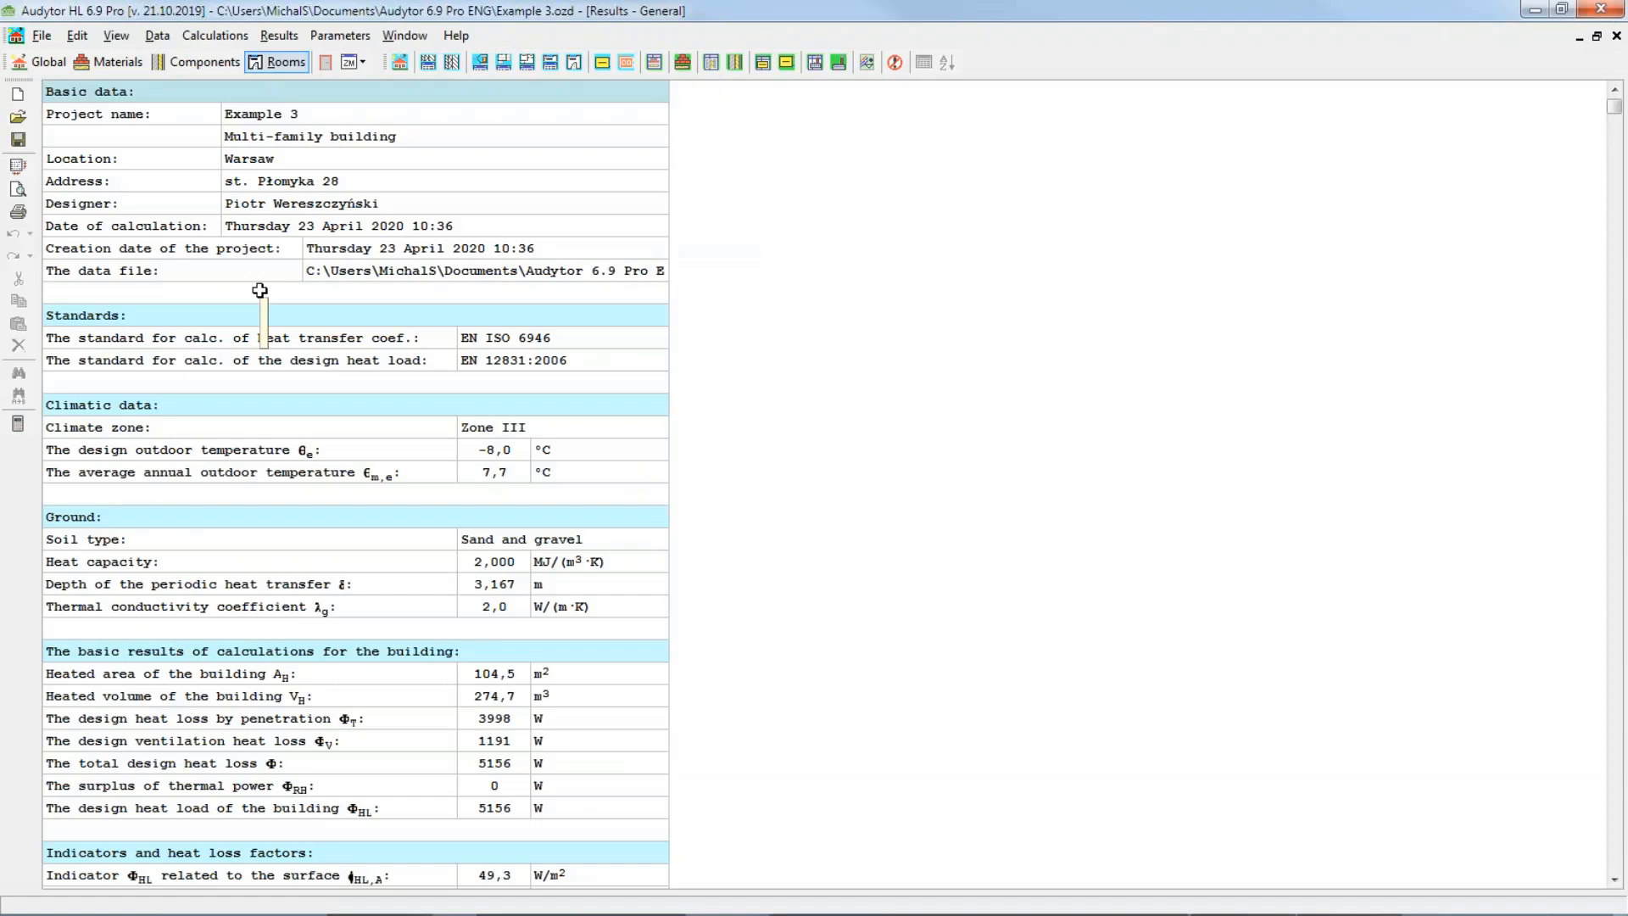
click(201, 249)
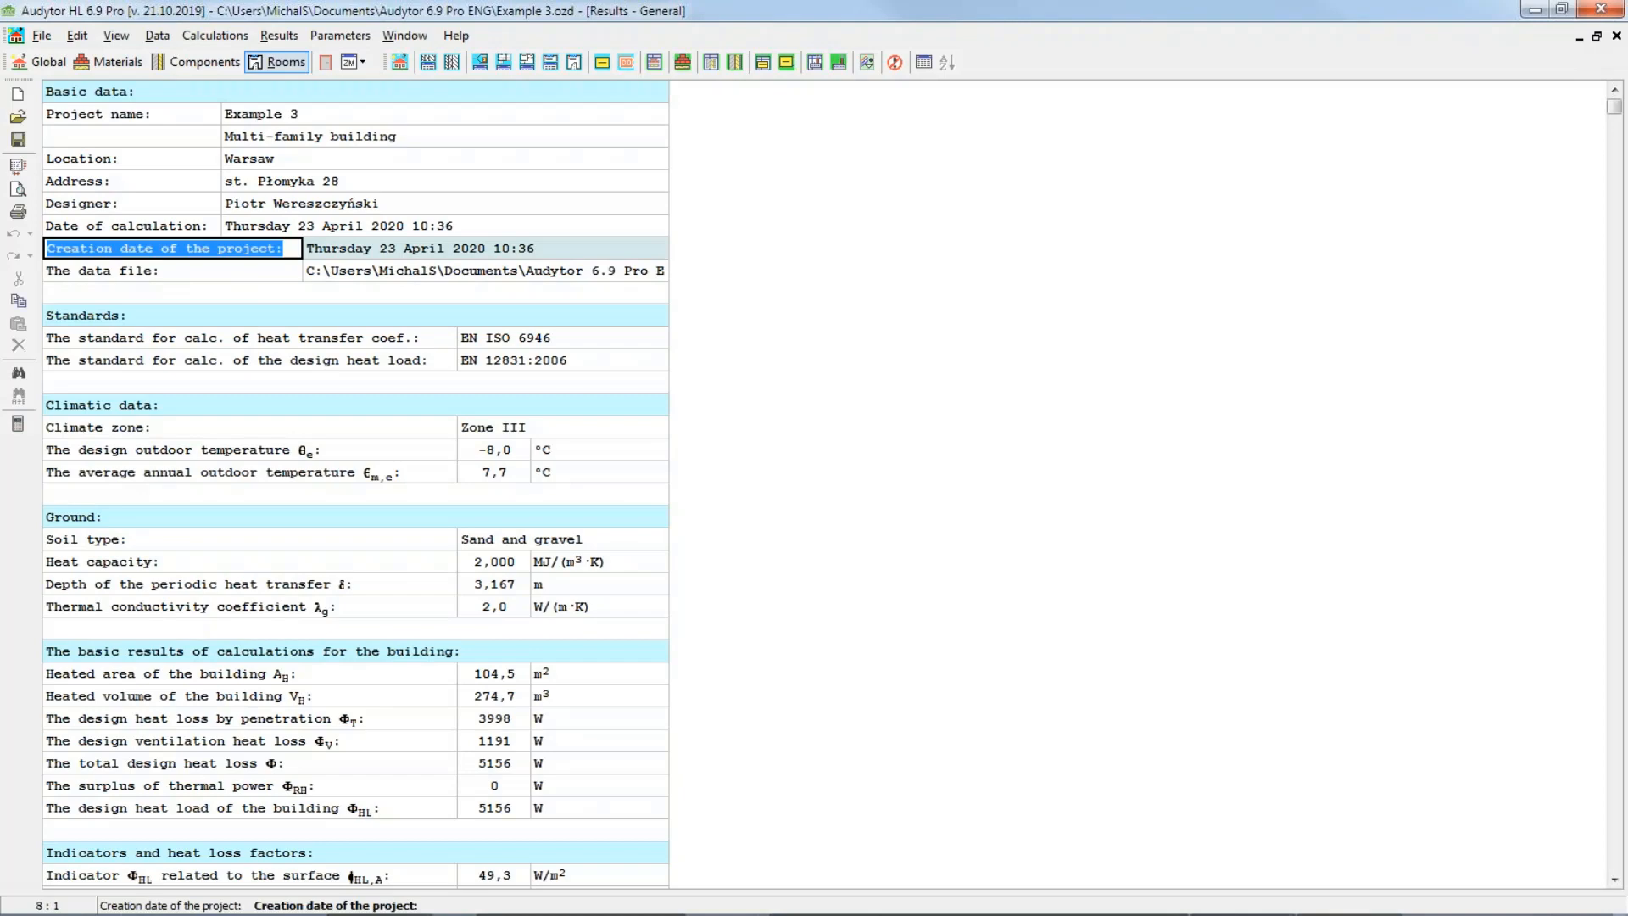
click(325, 248)
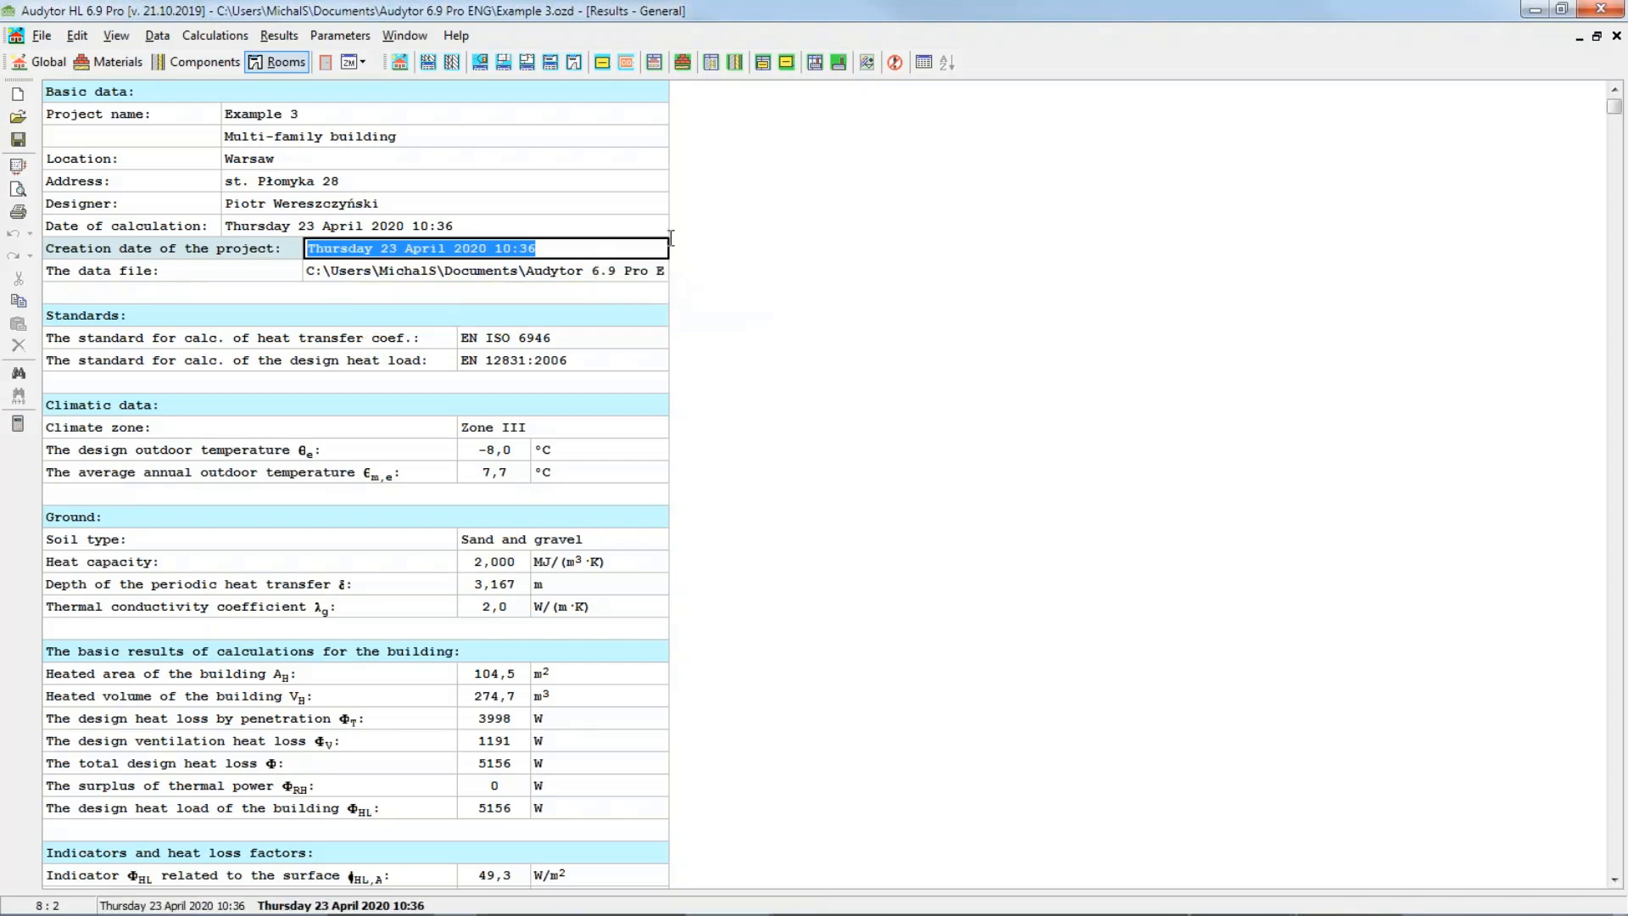
Step: Format the general results table to hide the project creation date (Data utworzenia projektu) under Podstawowe informacje
right_click(644, 251)
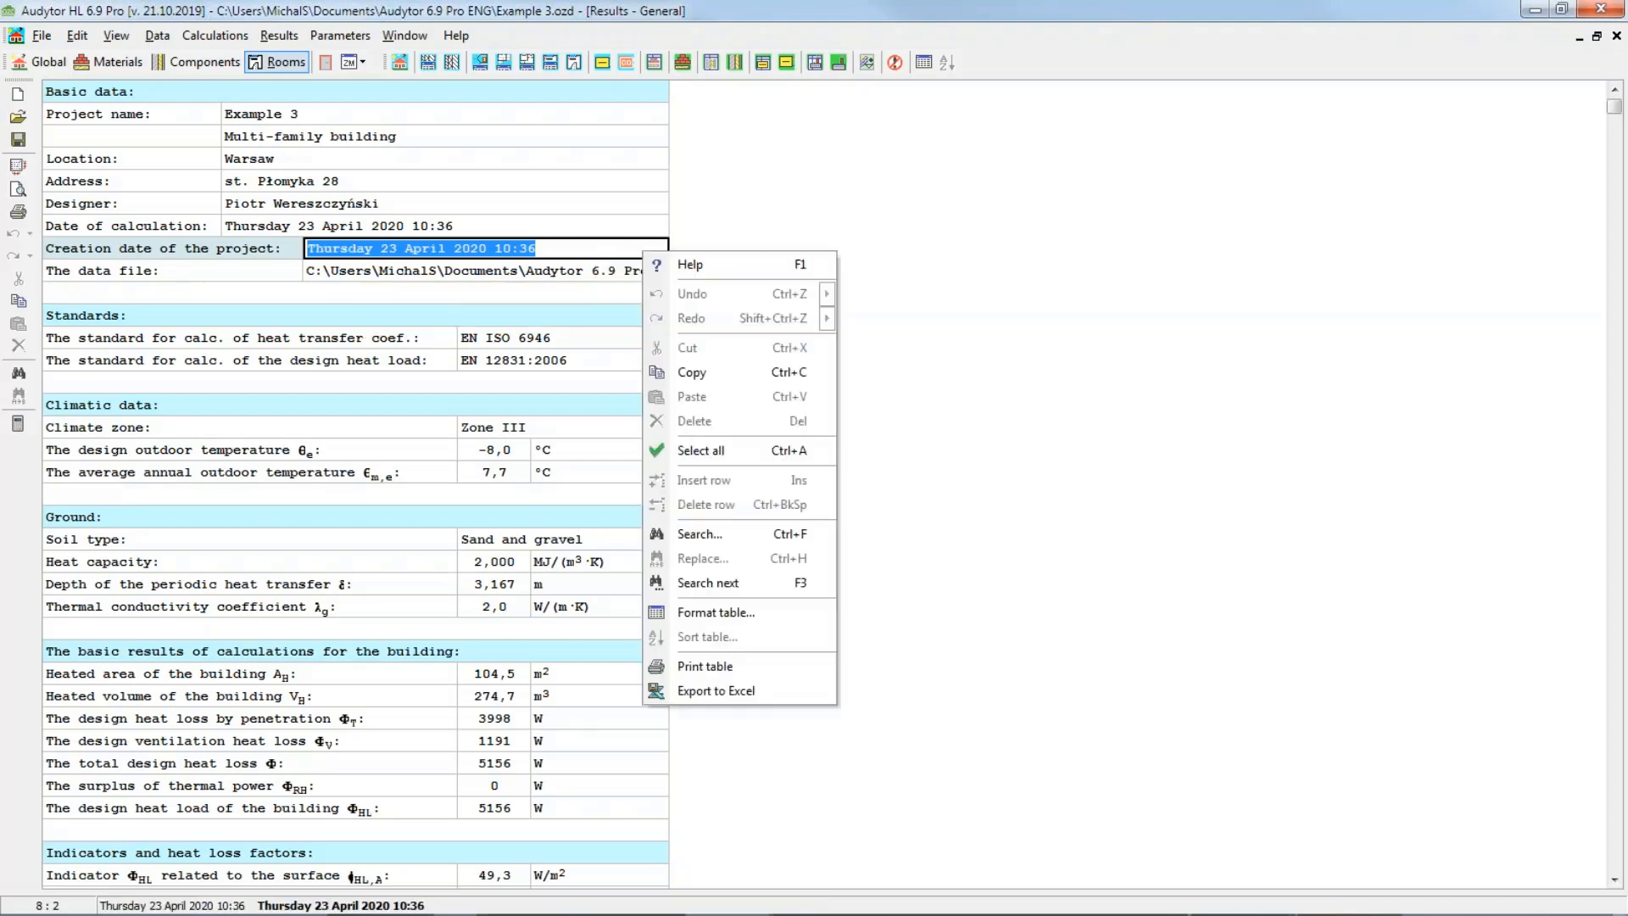
click(754, 618)
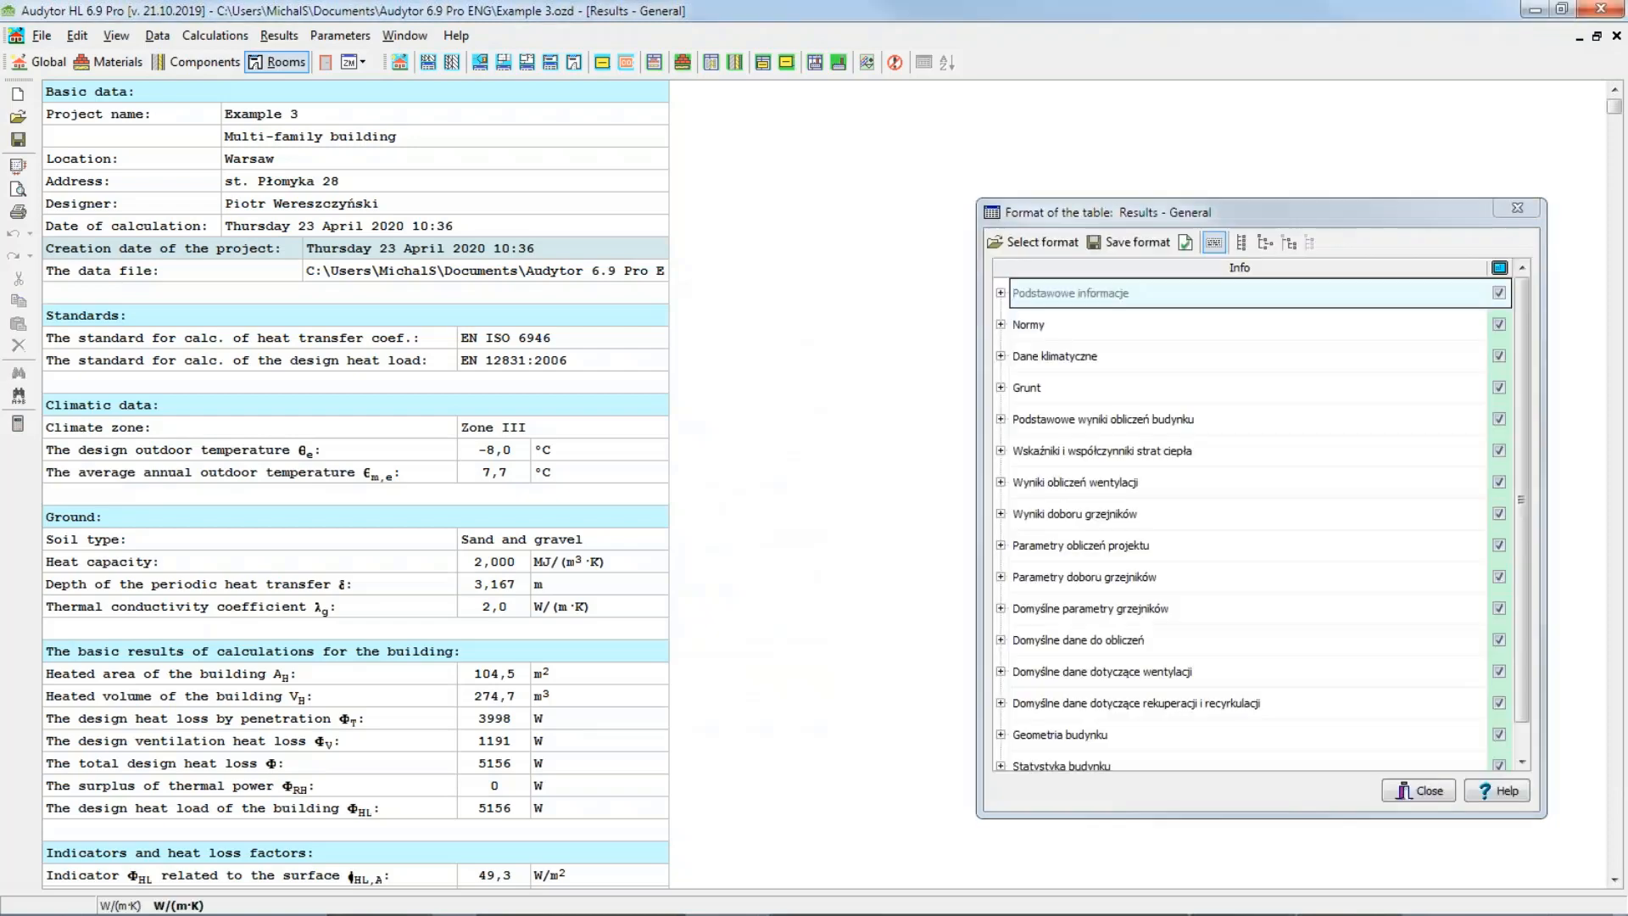
drag(1017, 208, 878, 238)
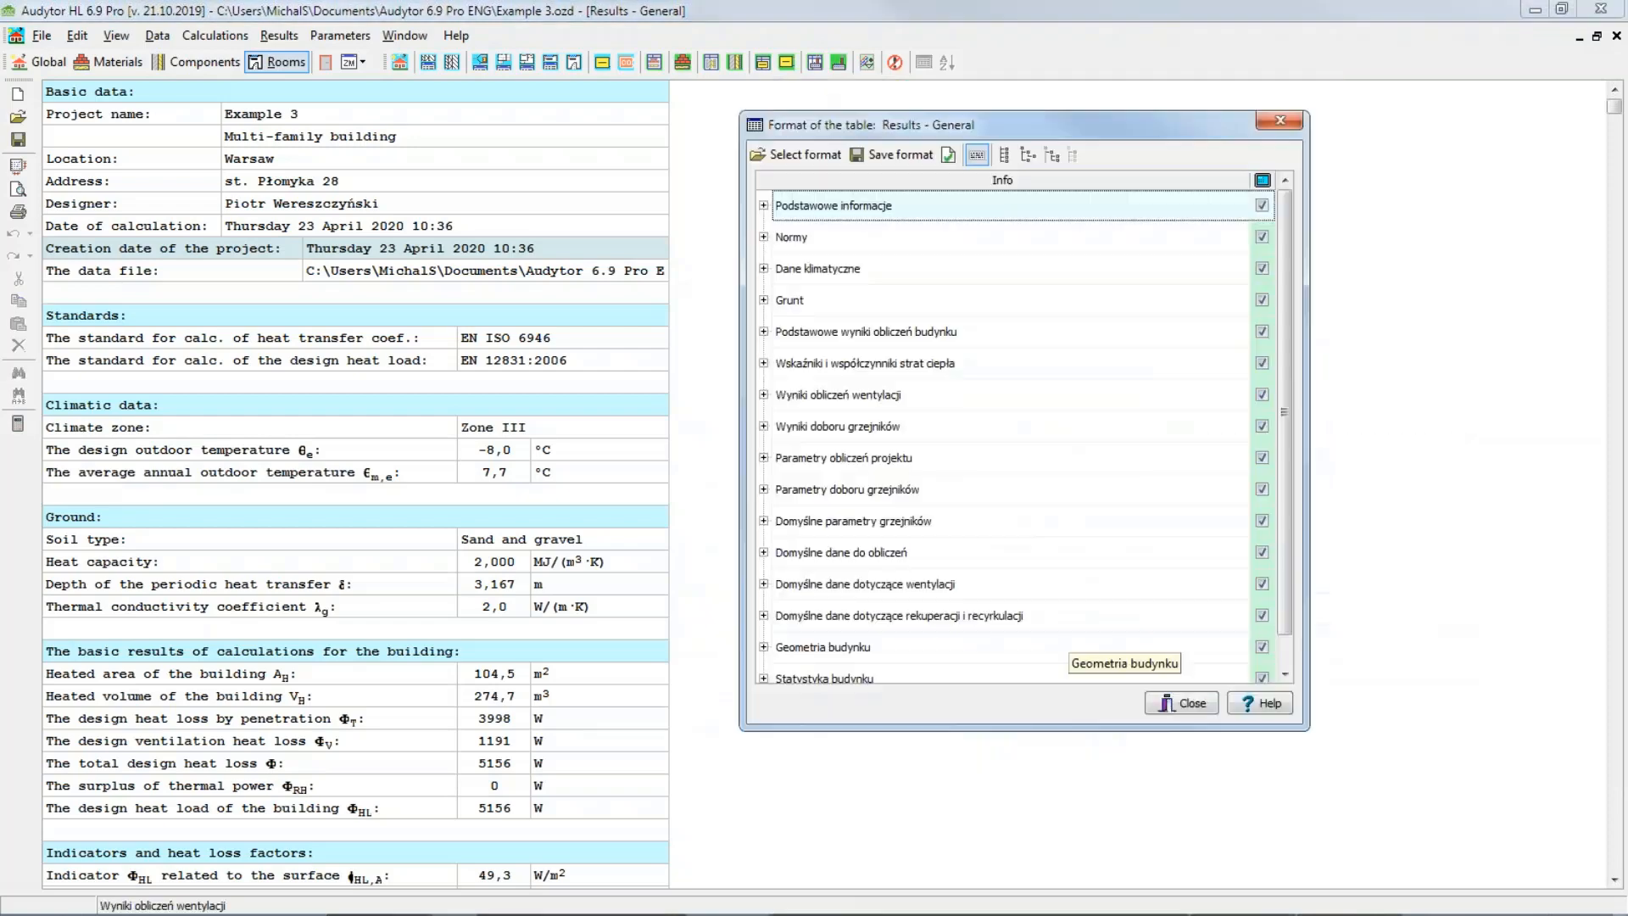
drag(1310, 729, 1352, 876)
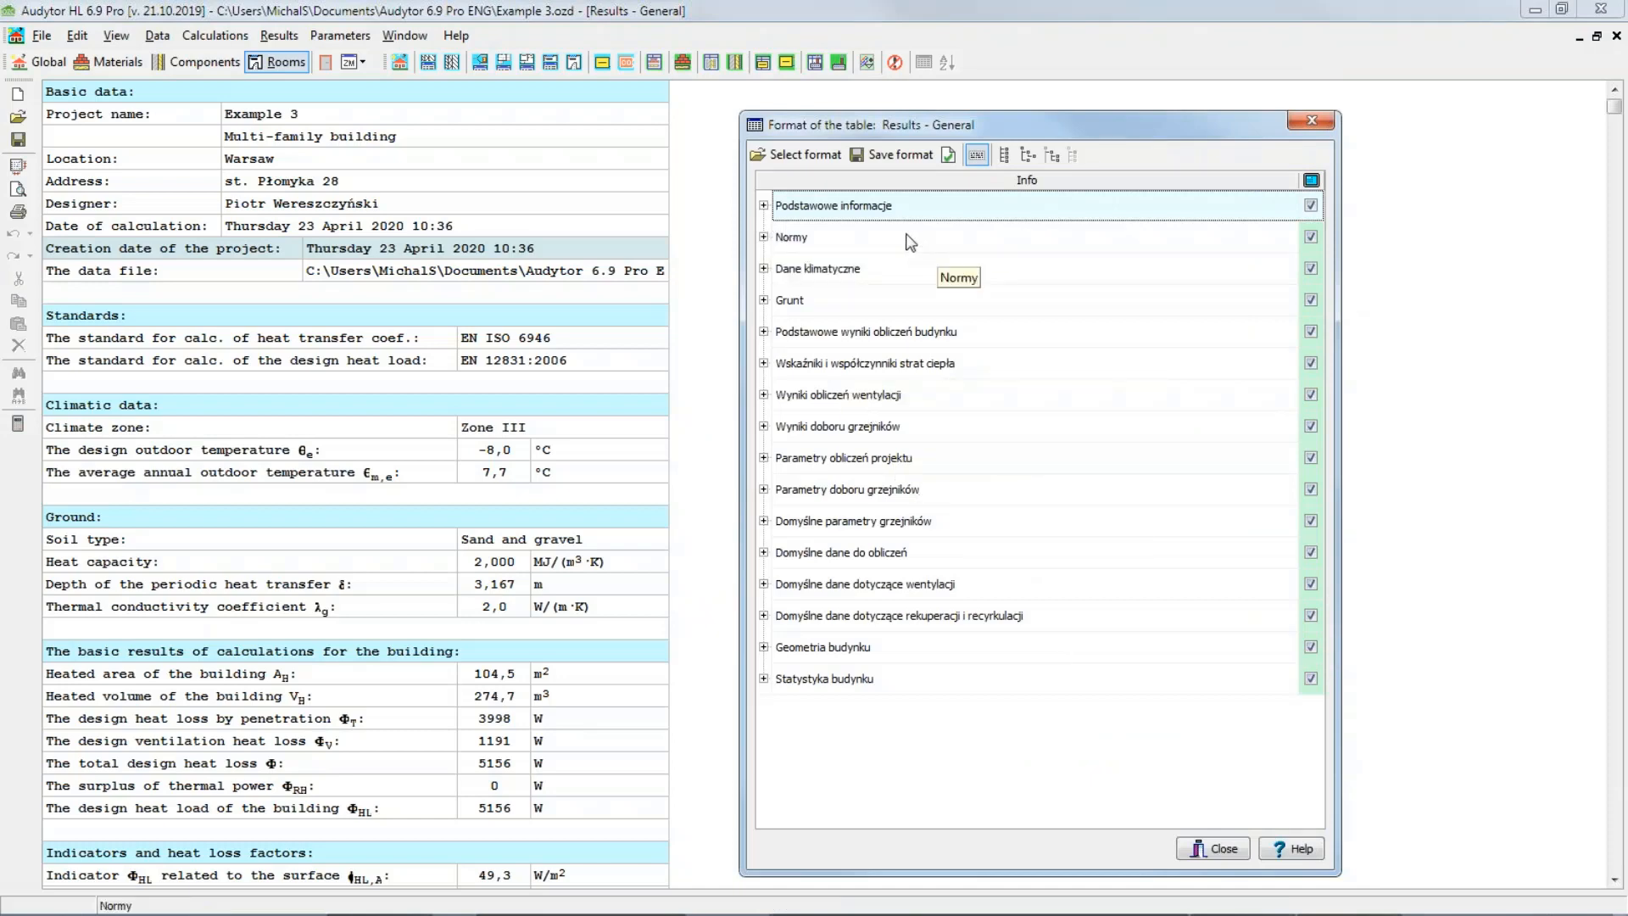
click(762, 205)
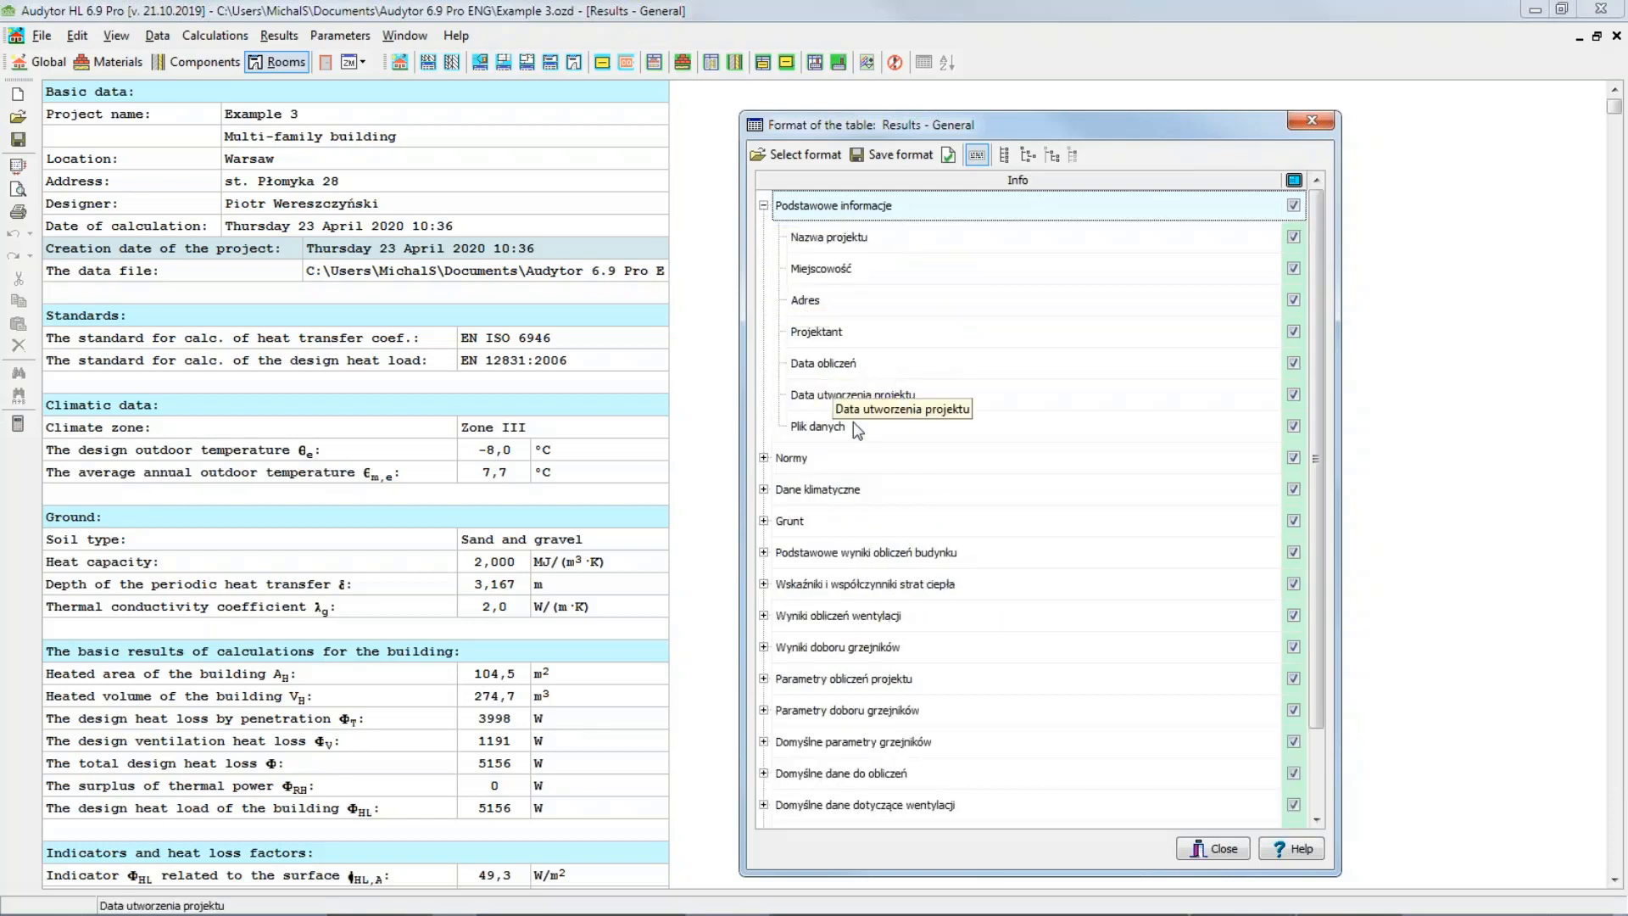
click(906, 395)
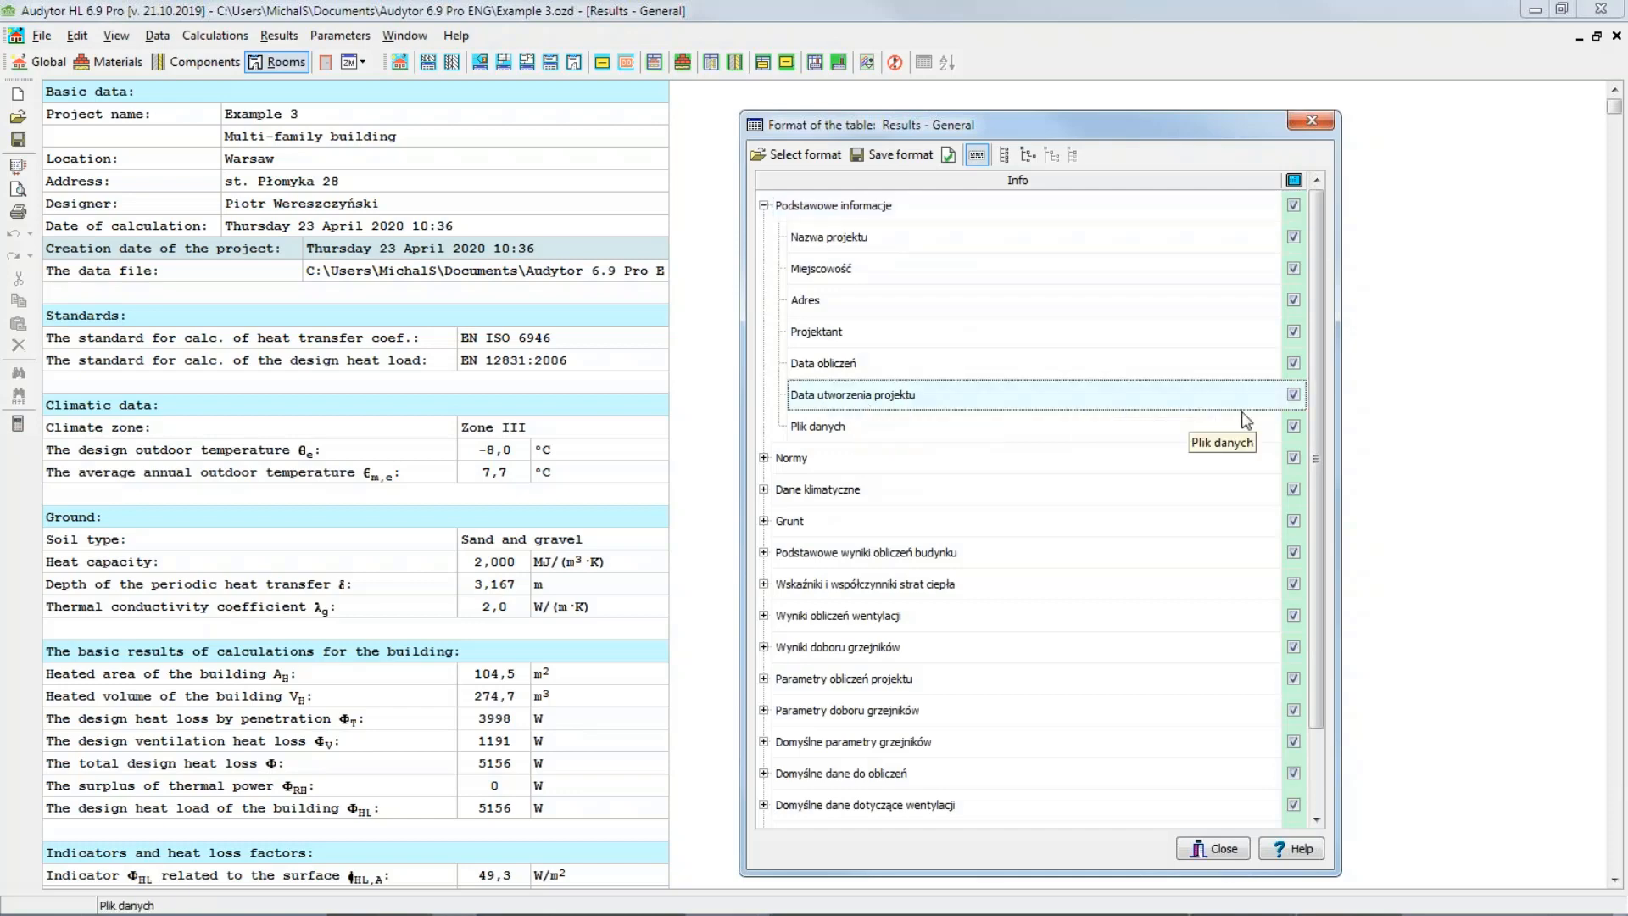
click(1292, 394)
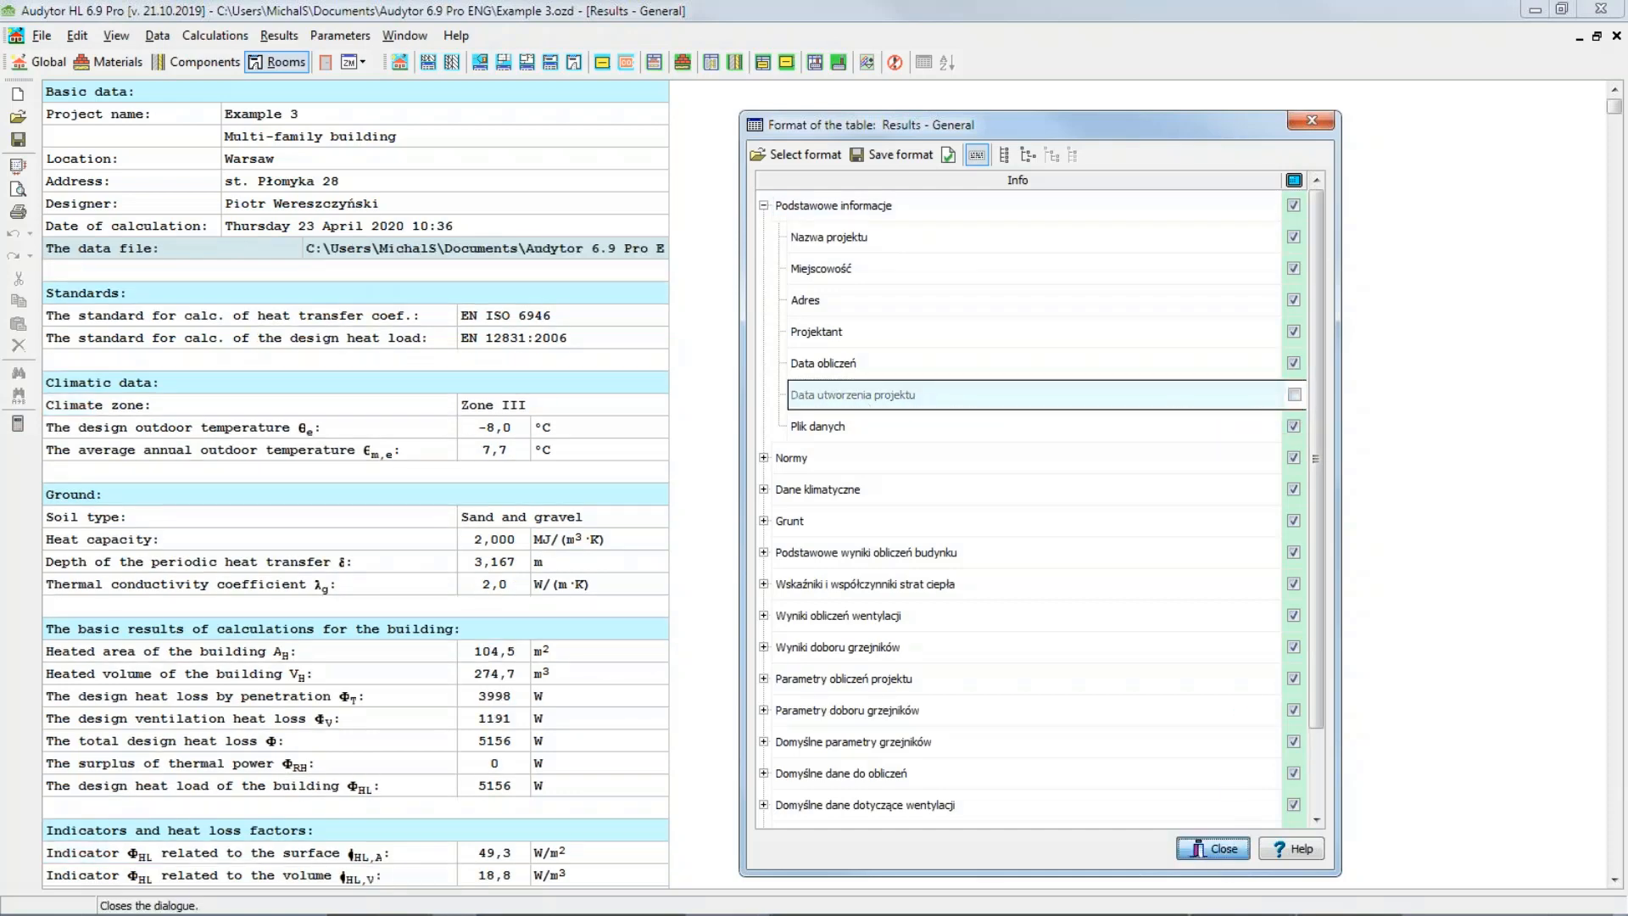
click(1212, 850)
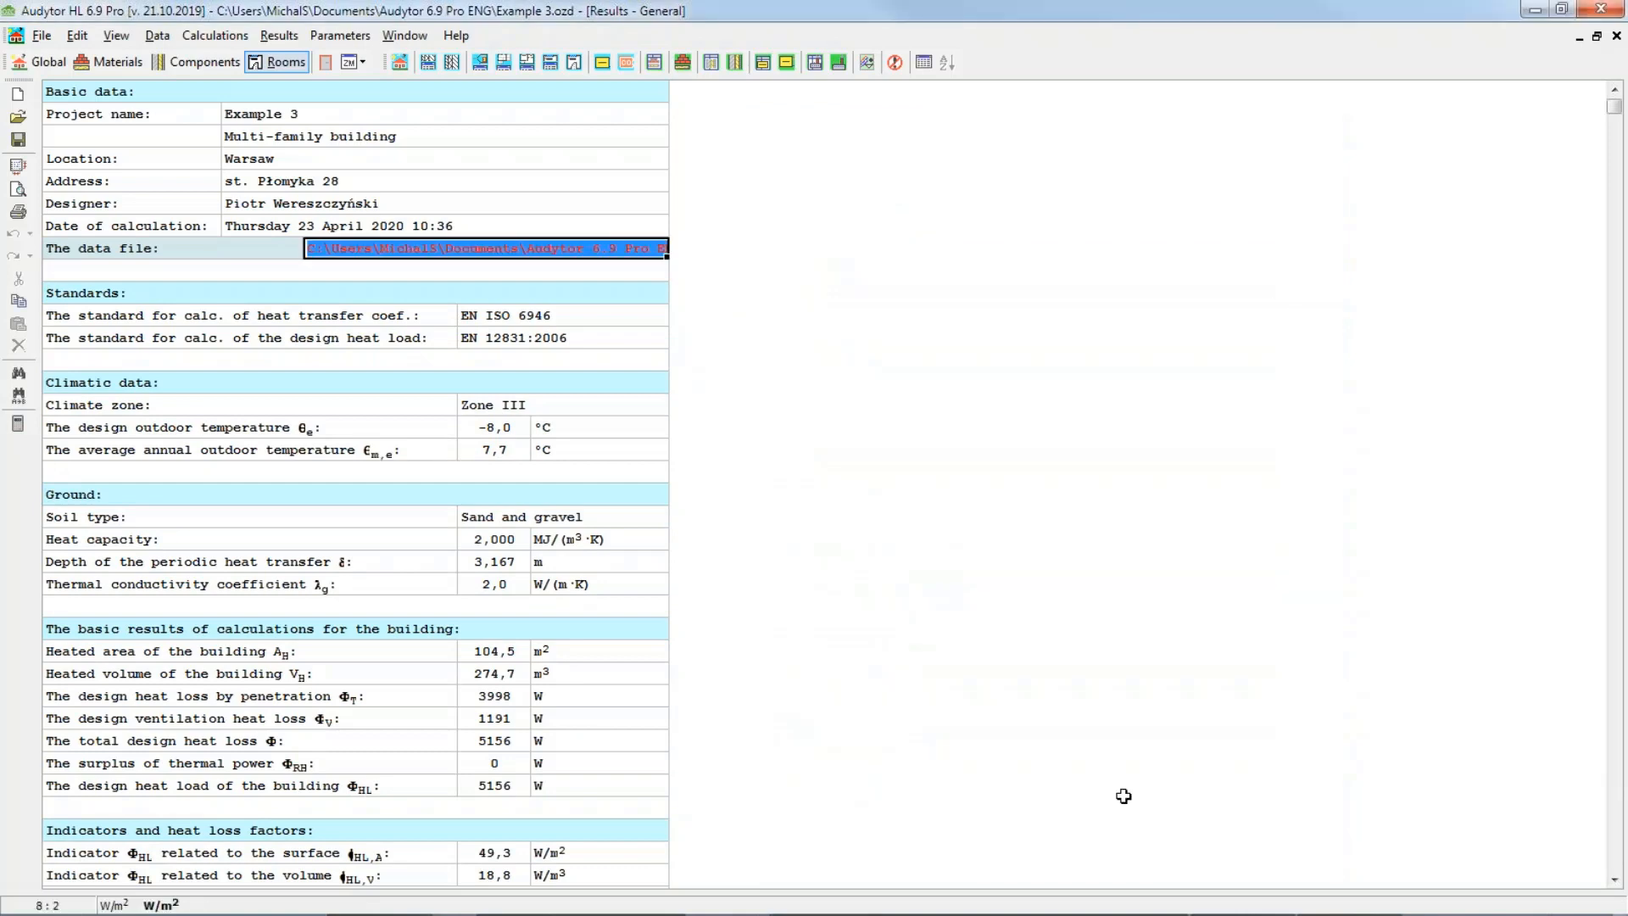
Step: Format the general results table to hide the calculation date (Data obliczeń) under Podstawowe informacje
click(292, 269)
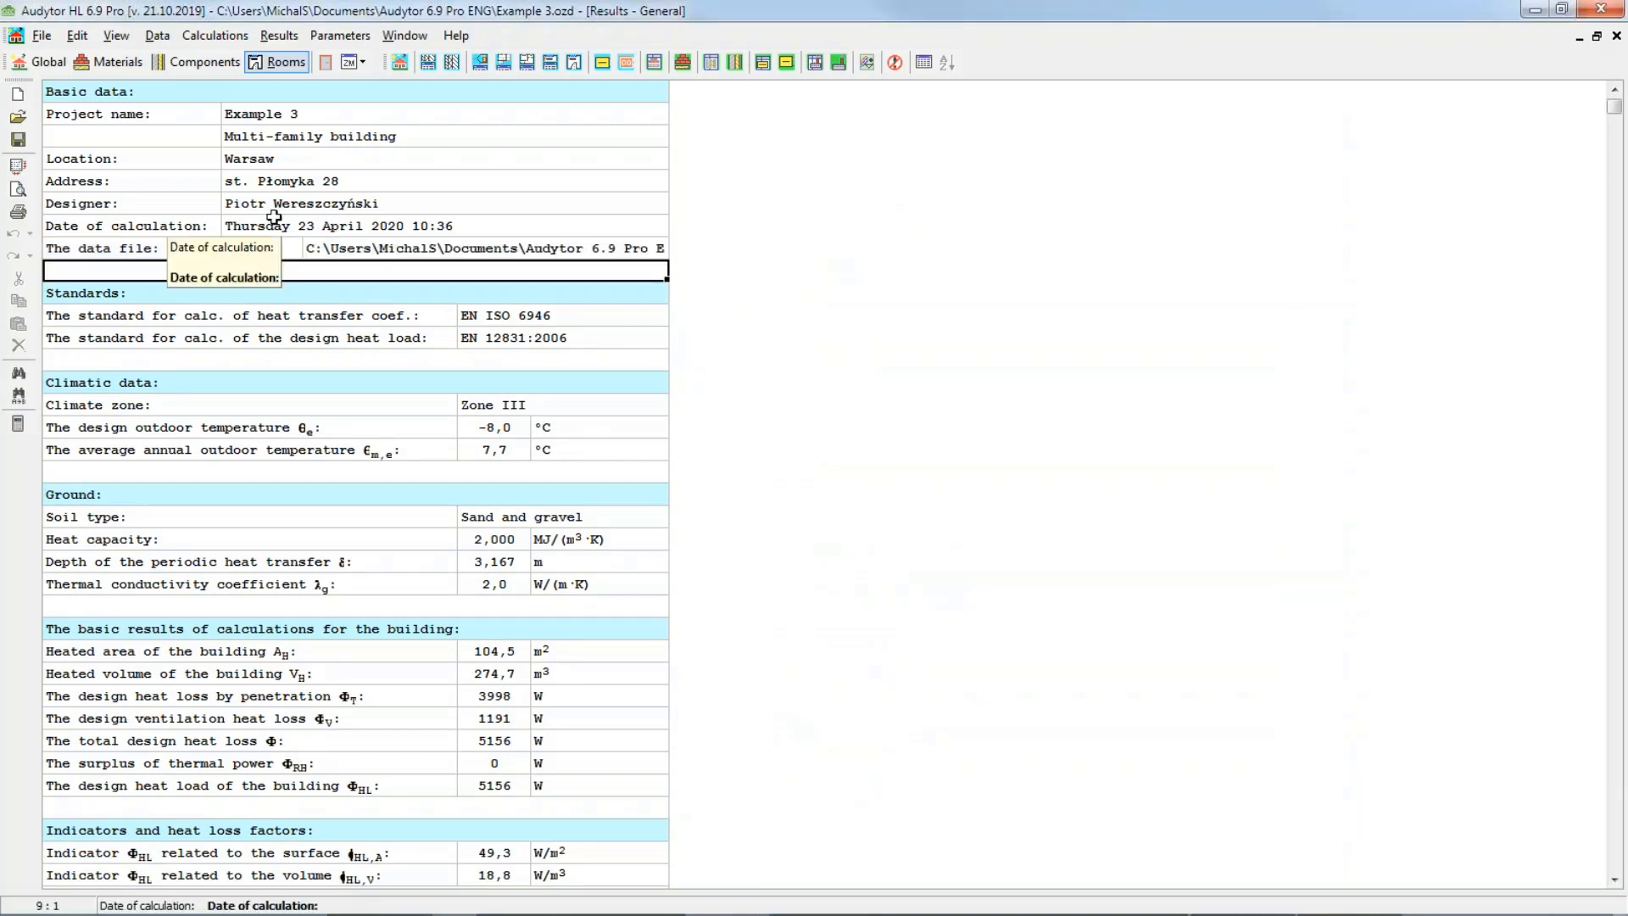
right_click(452, 228)
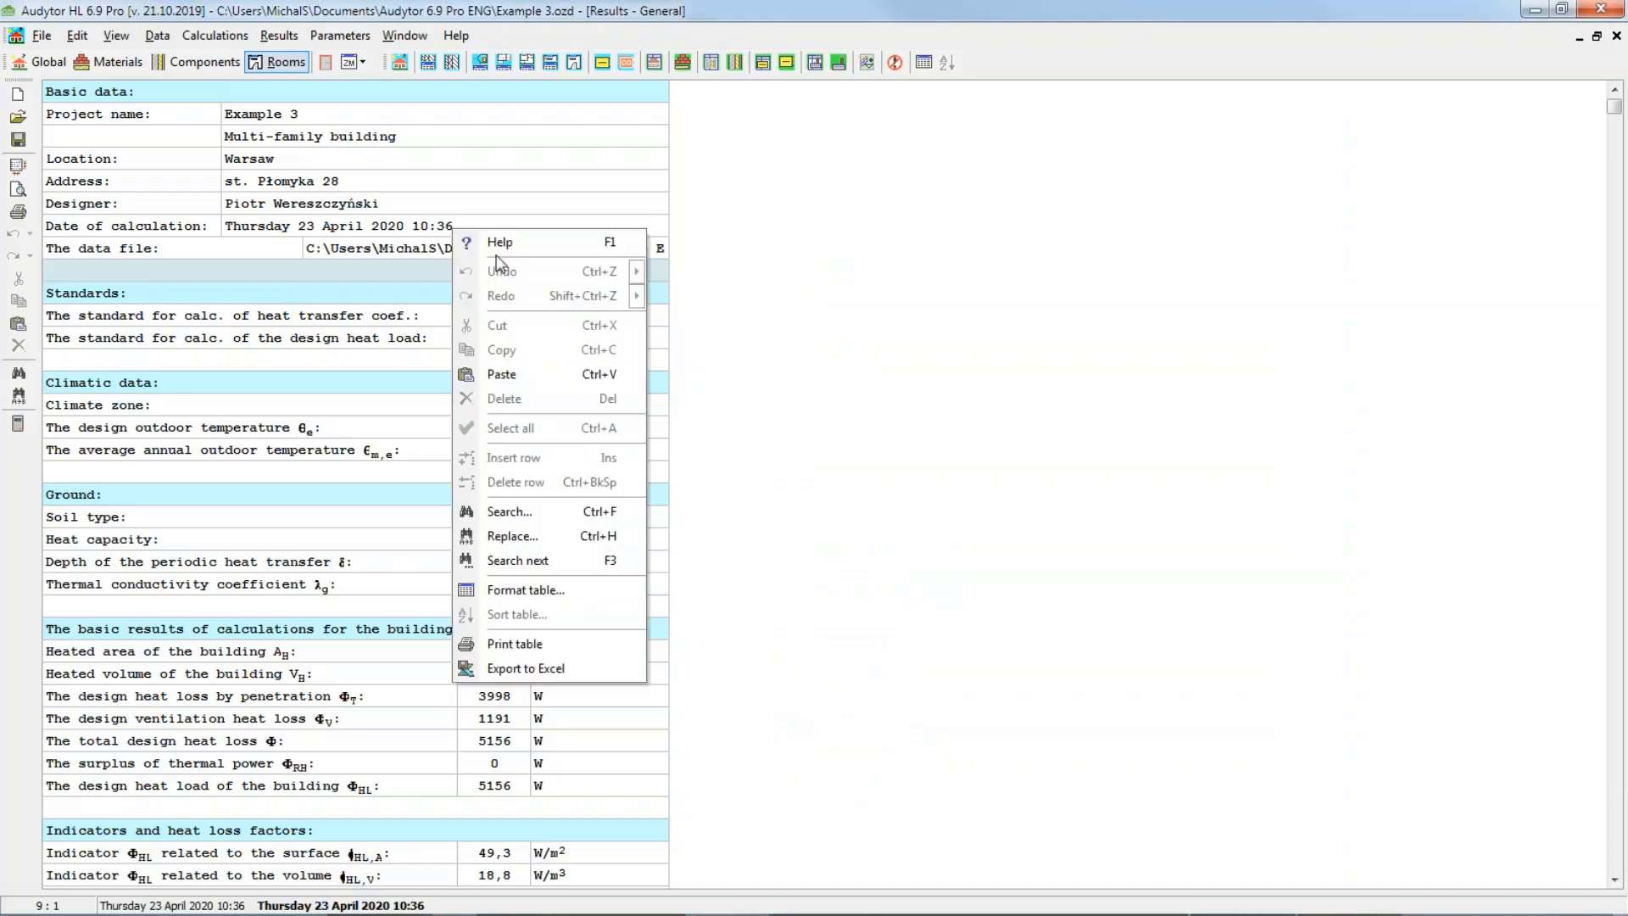
click(561, 588)
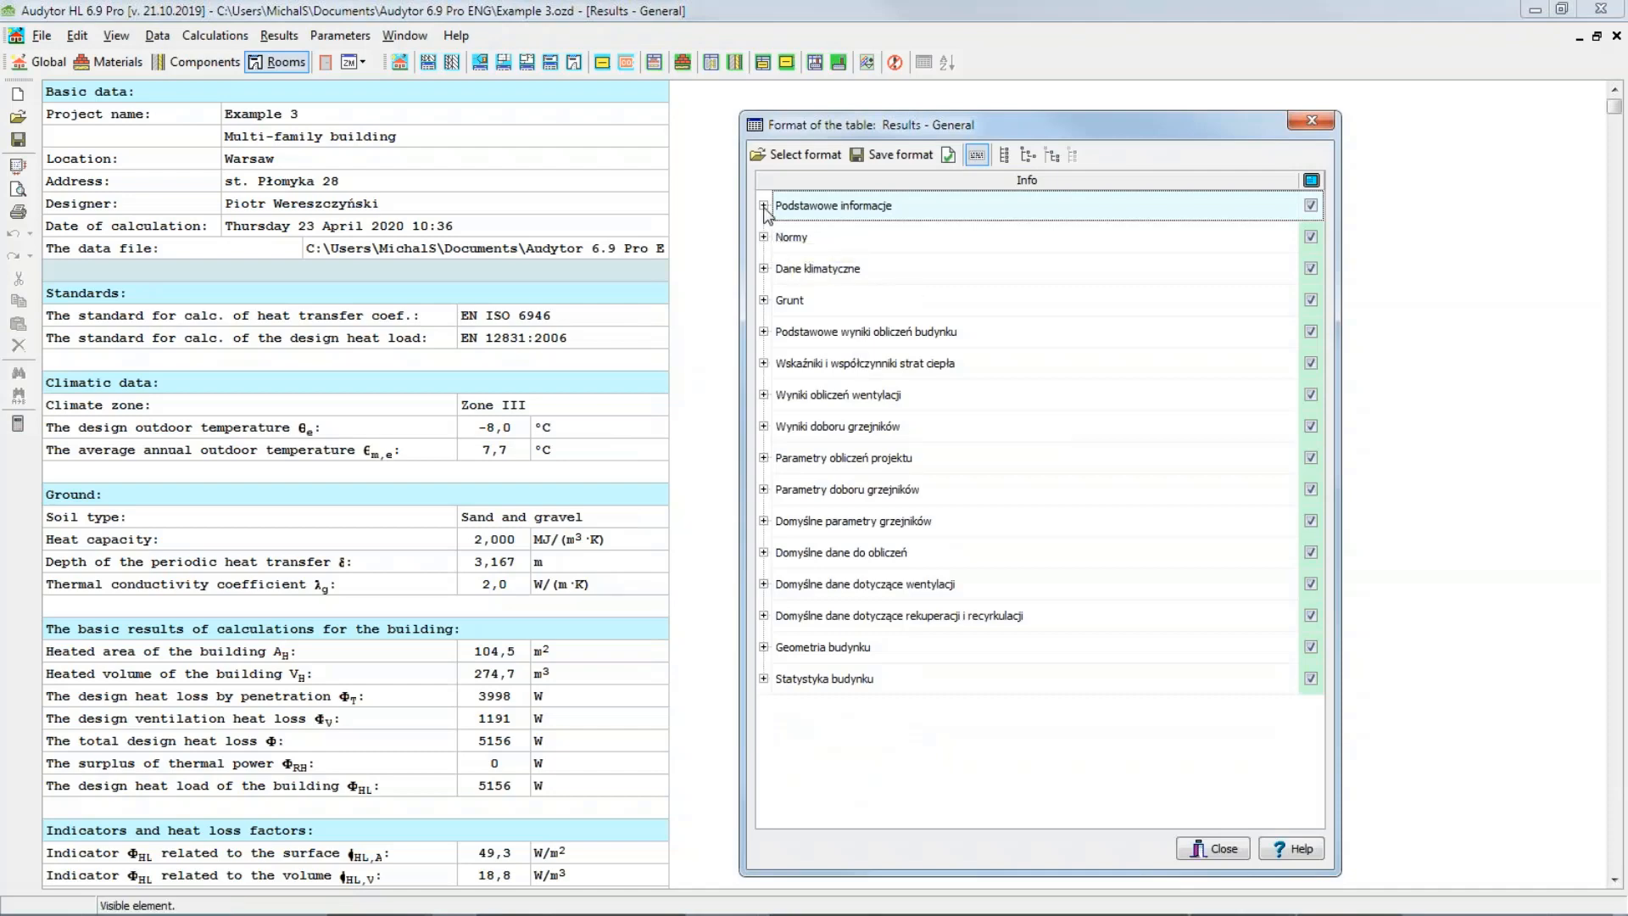
click(763, 205)
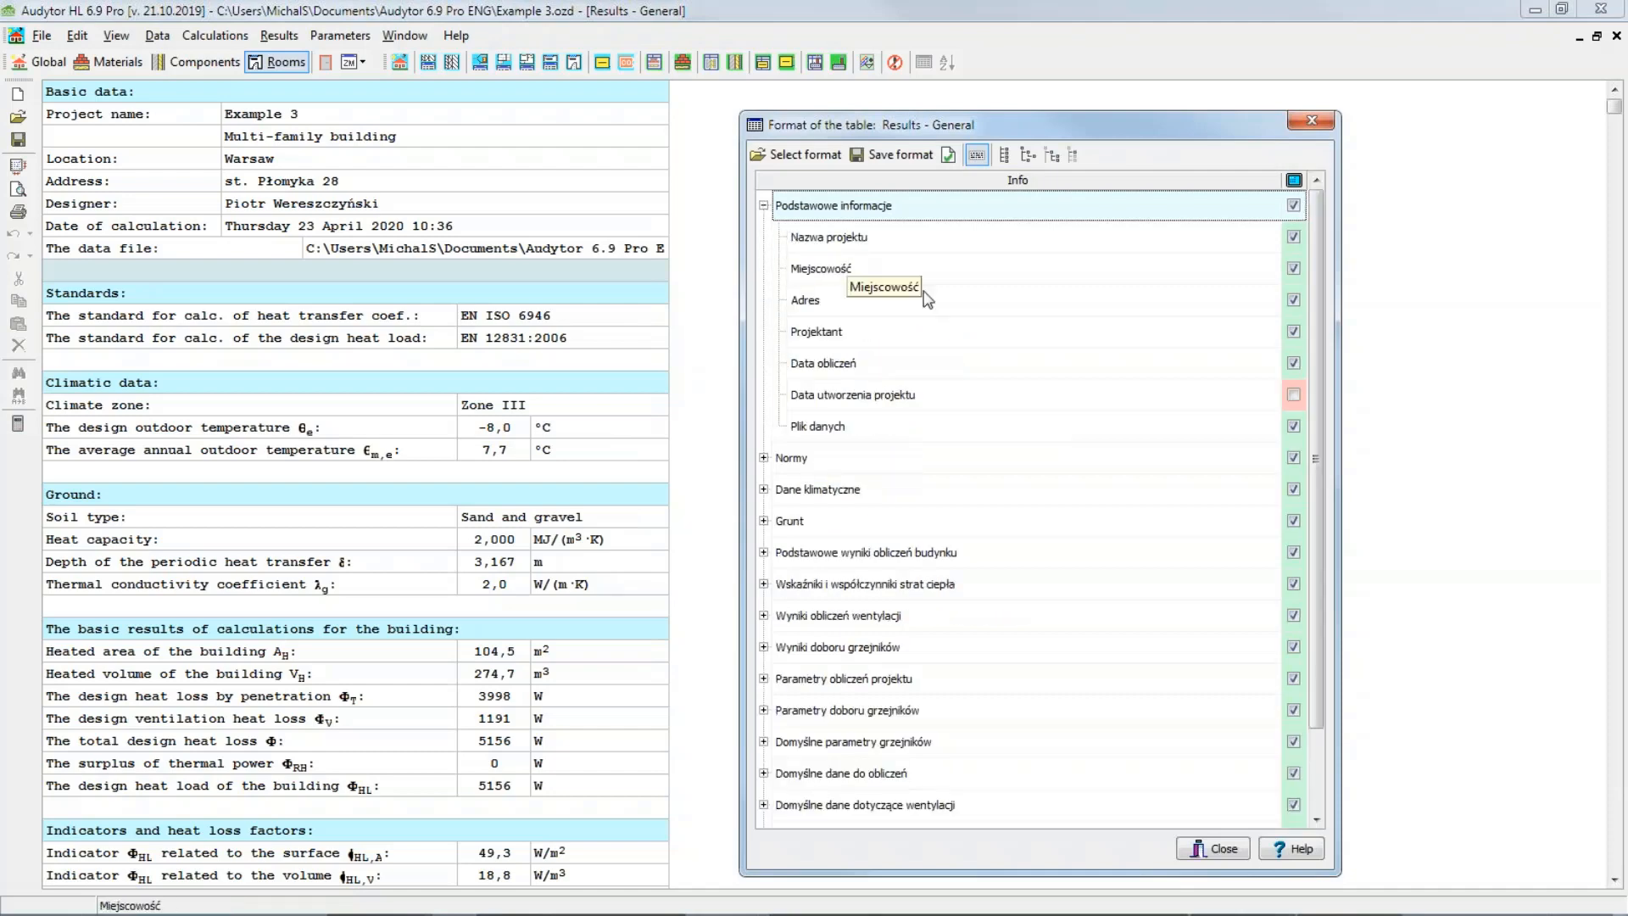
click(1292, 363)
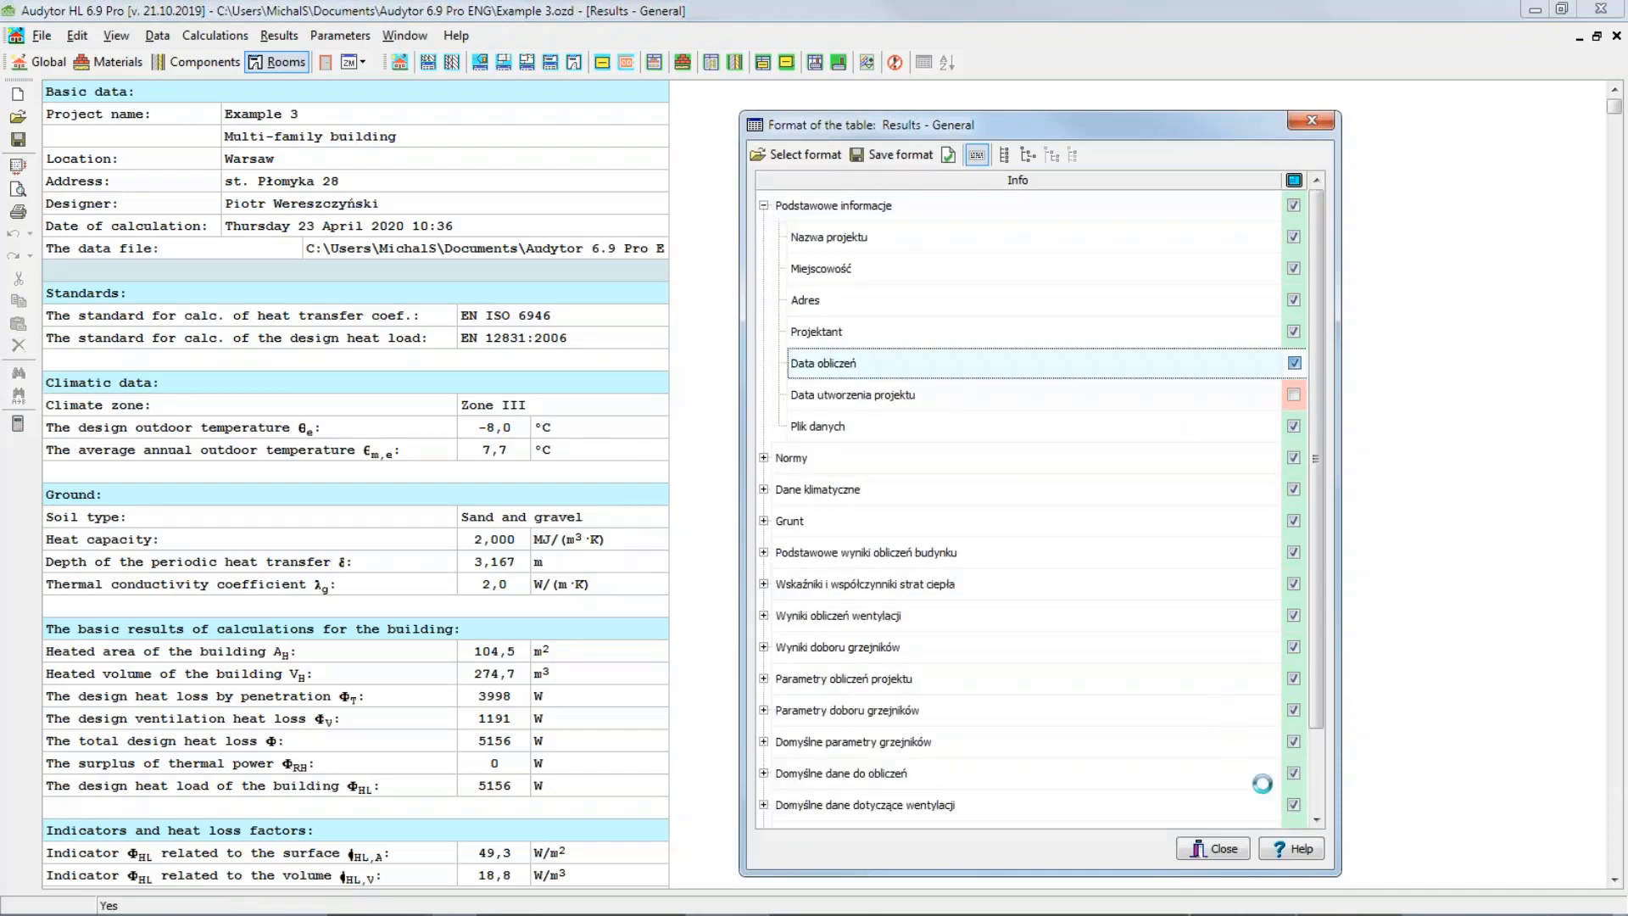
click(1219, 850)
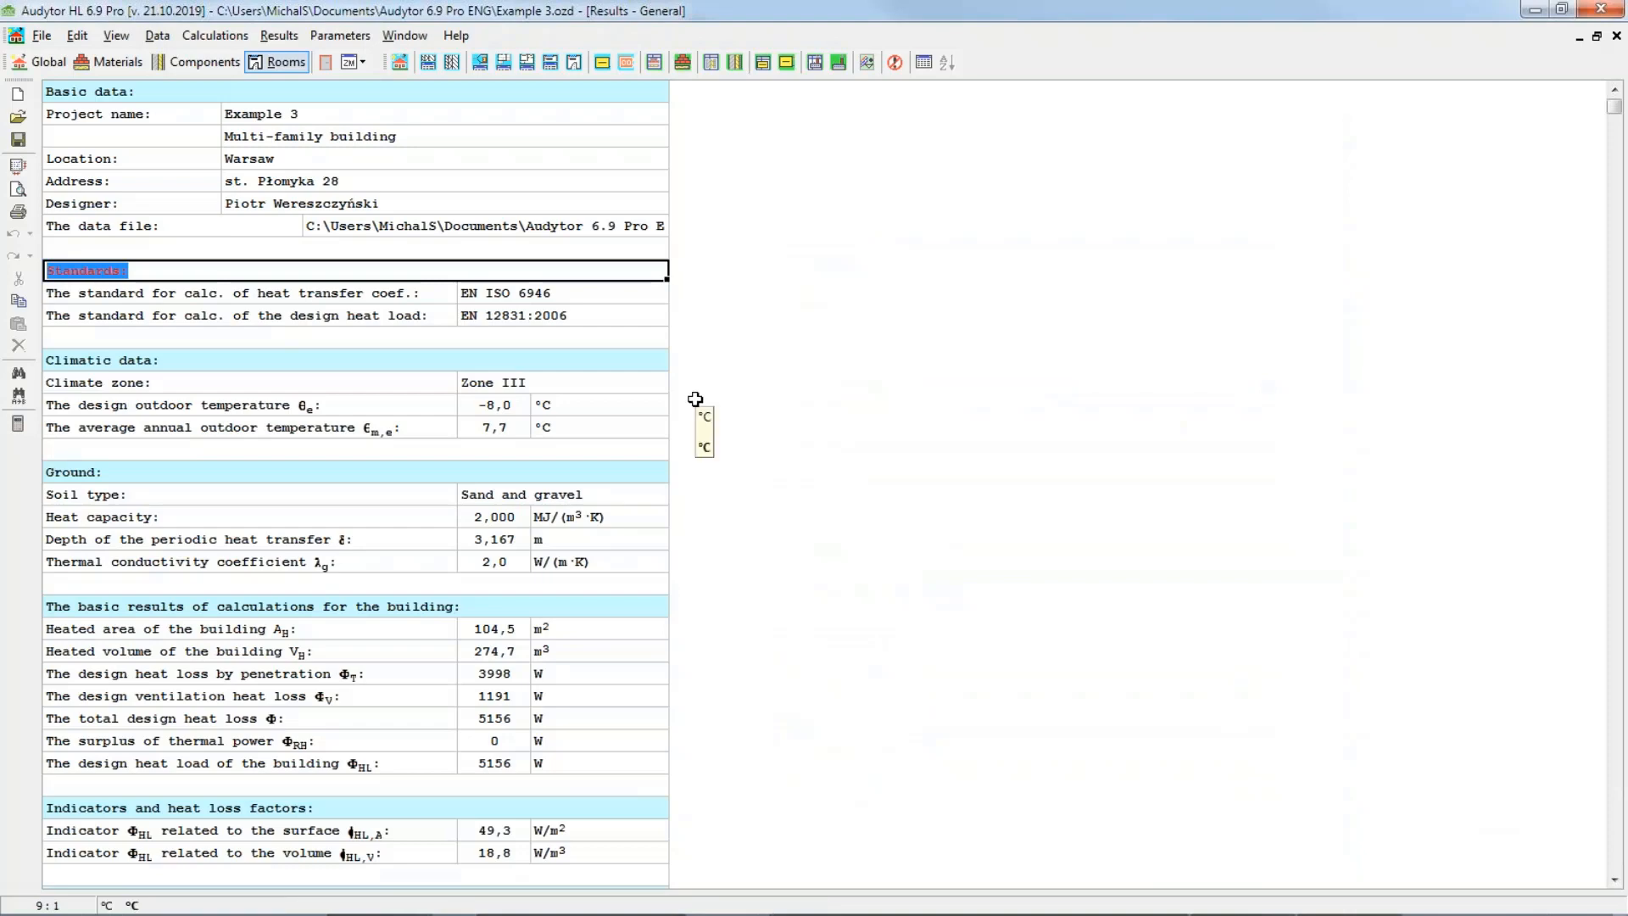
Step: Review the basic calculation results for the building and select the value of its design heat load
right_click(625, 380)
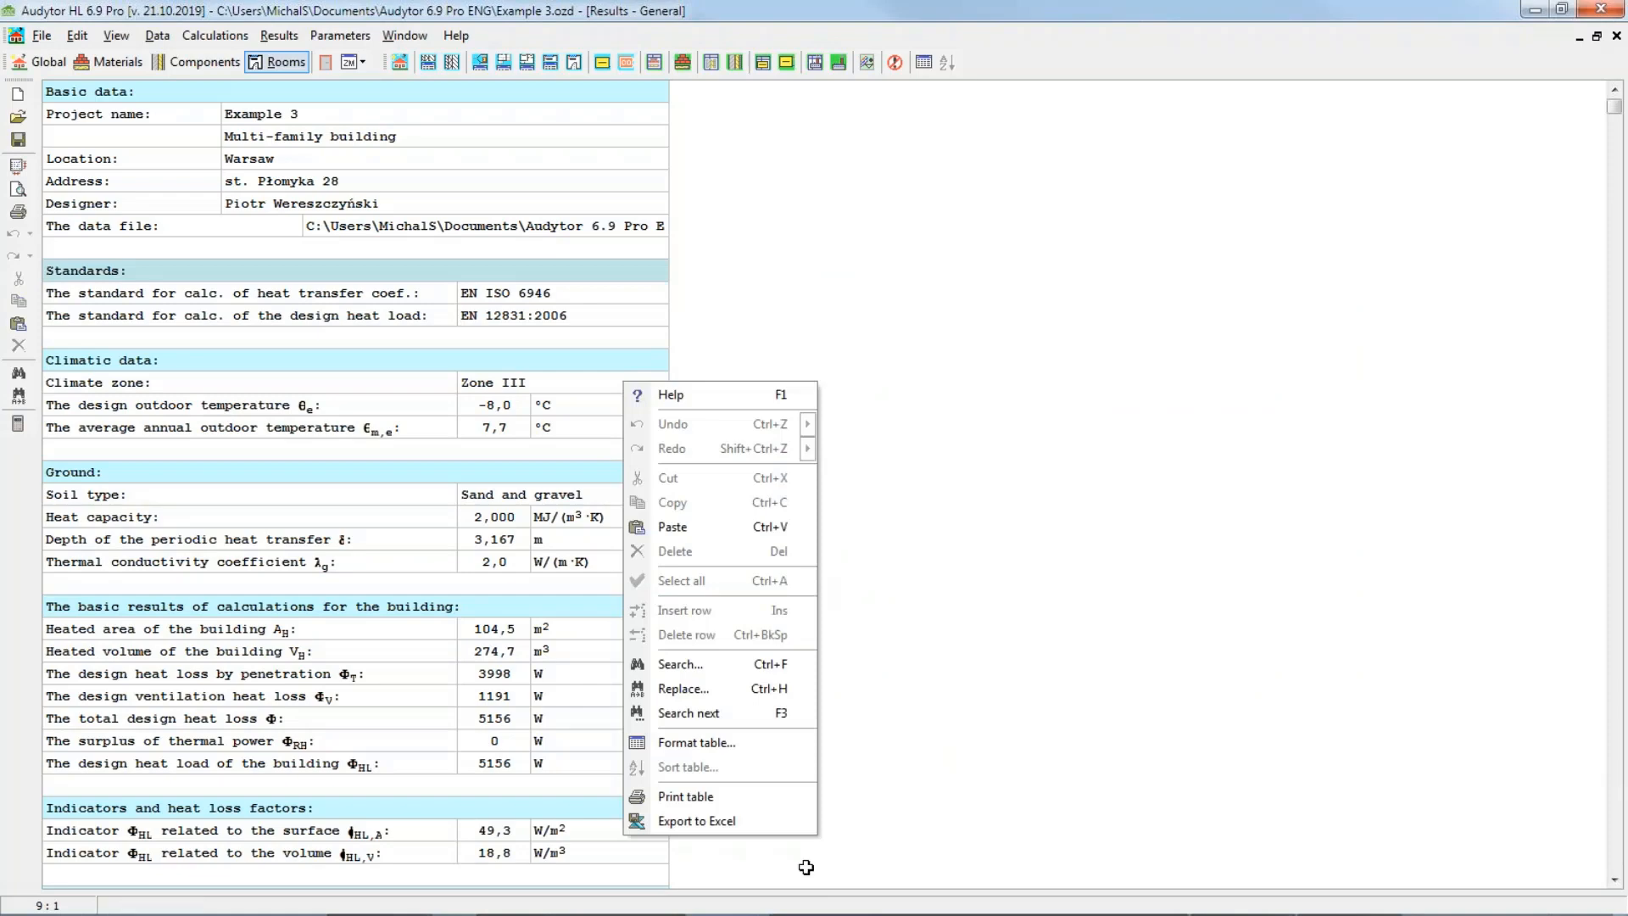
click(773, 820)
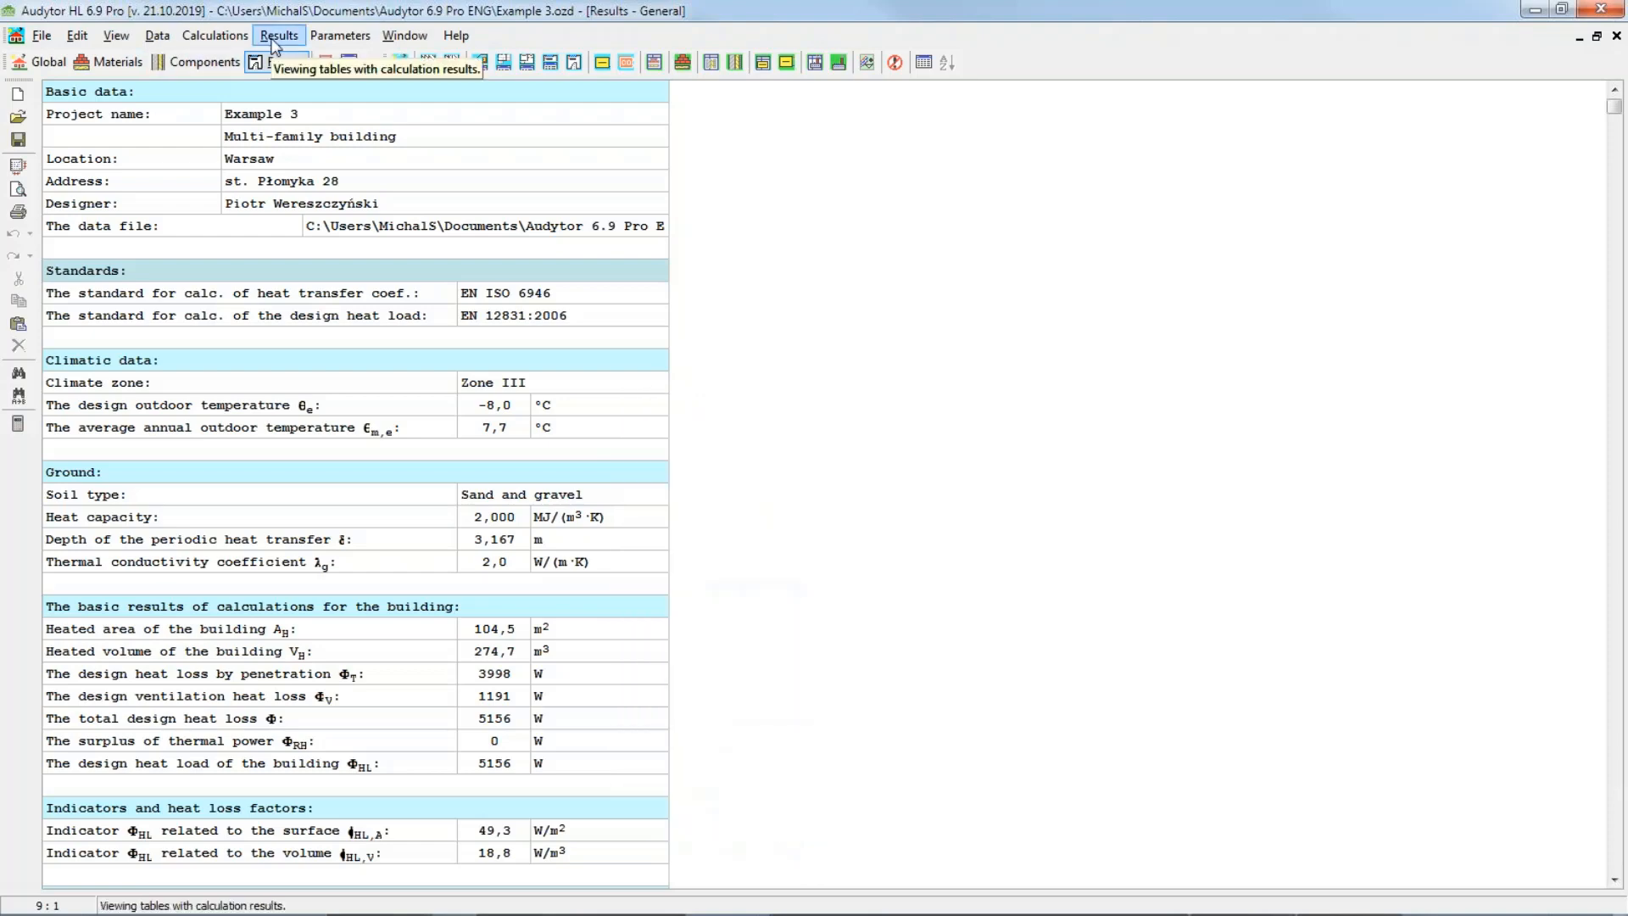
click(762, 621)
scroll(762, 622, down, 1)
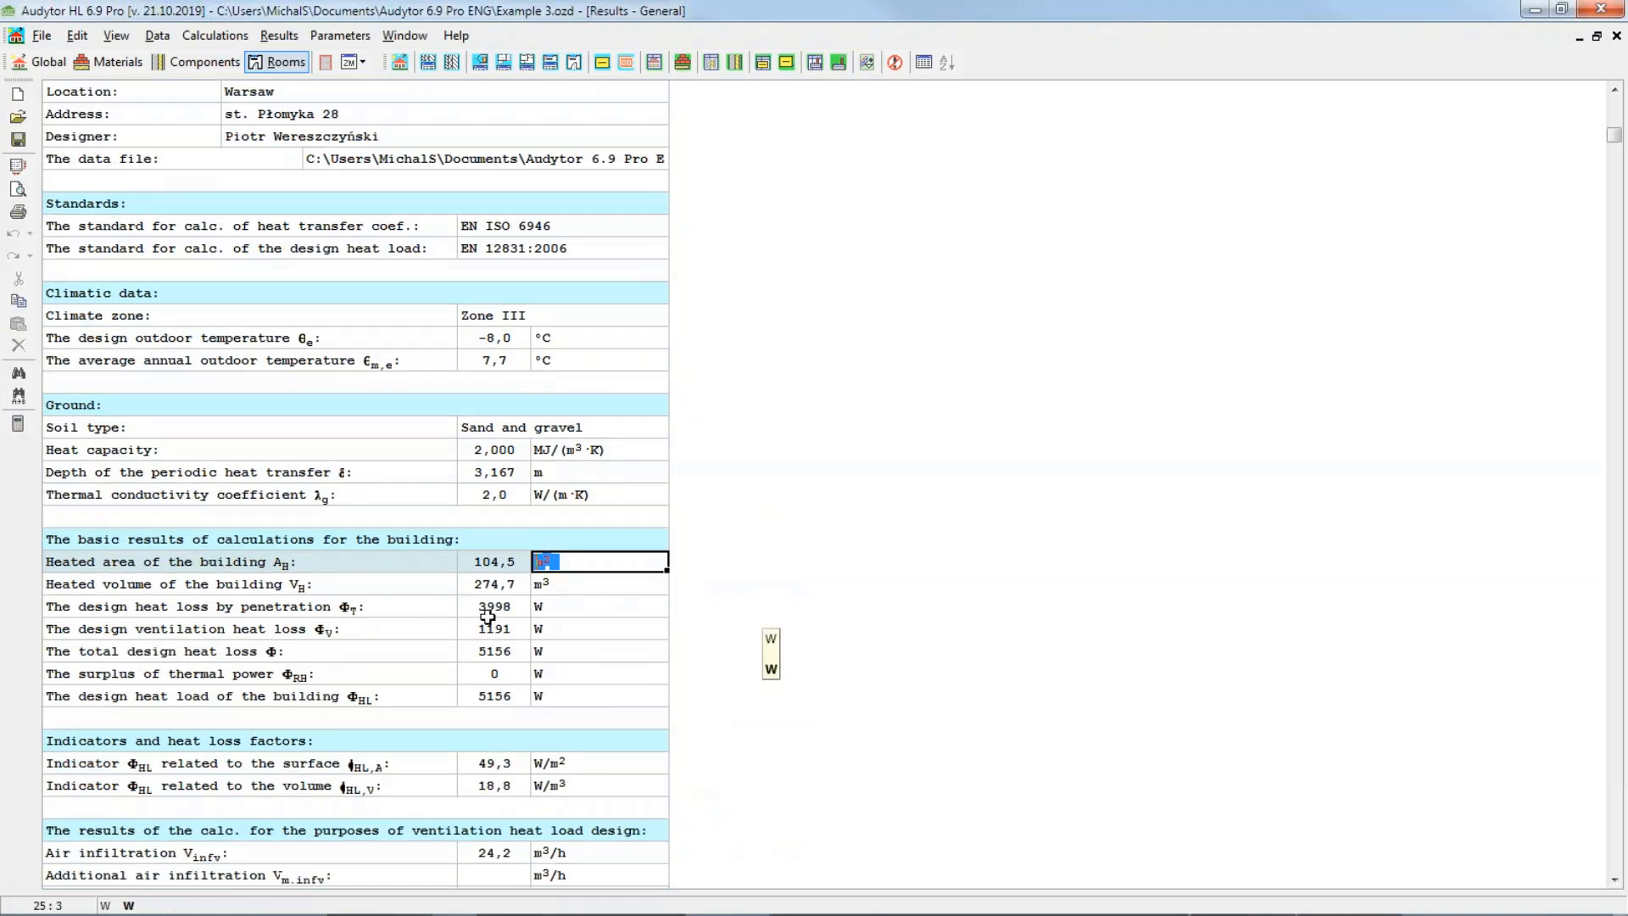
click(520, 694)
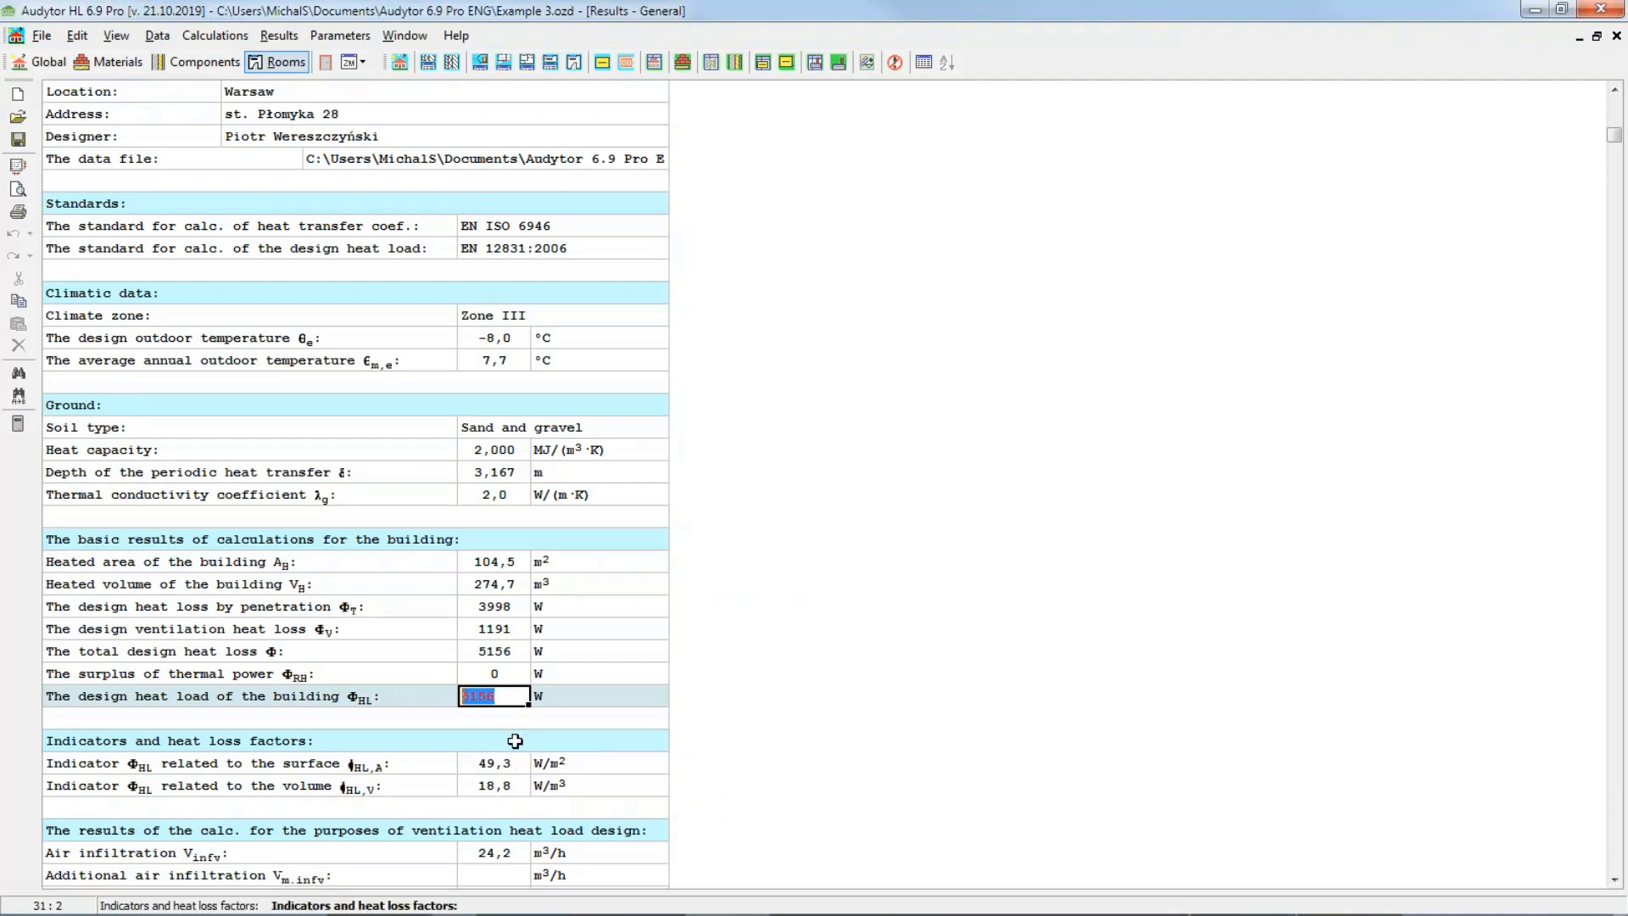
Step: View the results summary of building components, followed by the detailed results for each building component
click(280, 36)
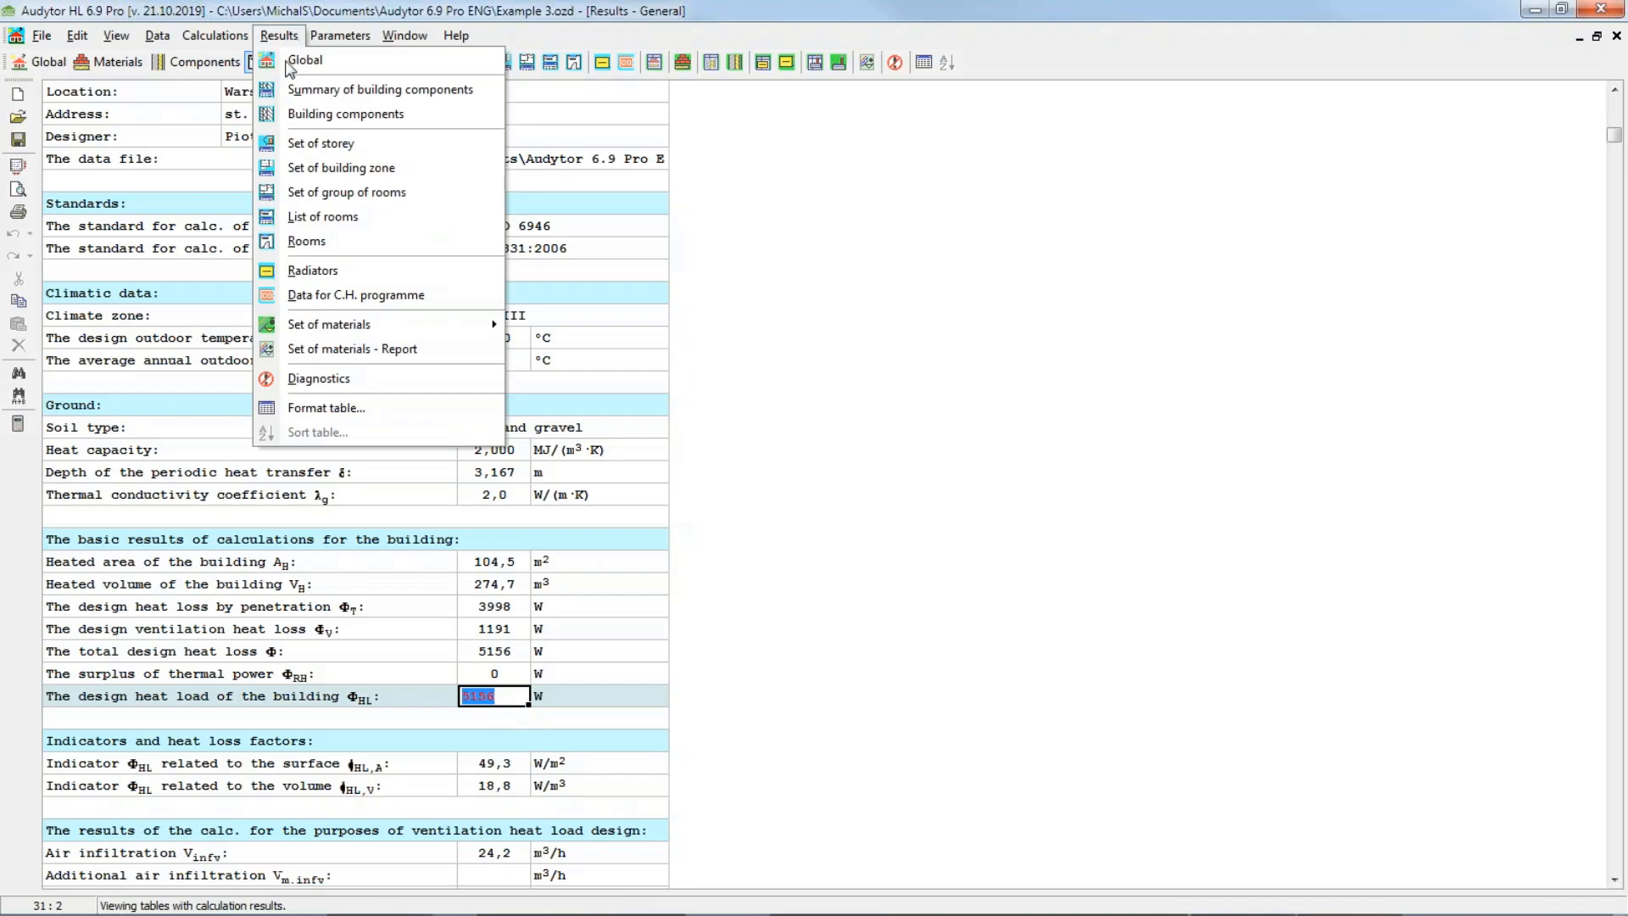
click(320, 92)
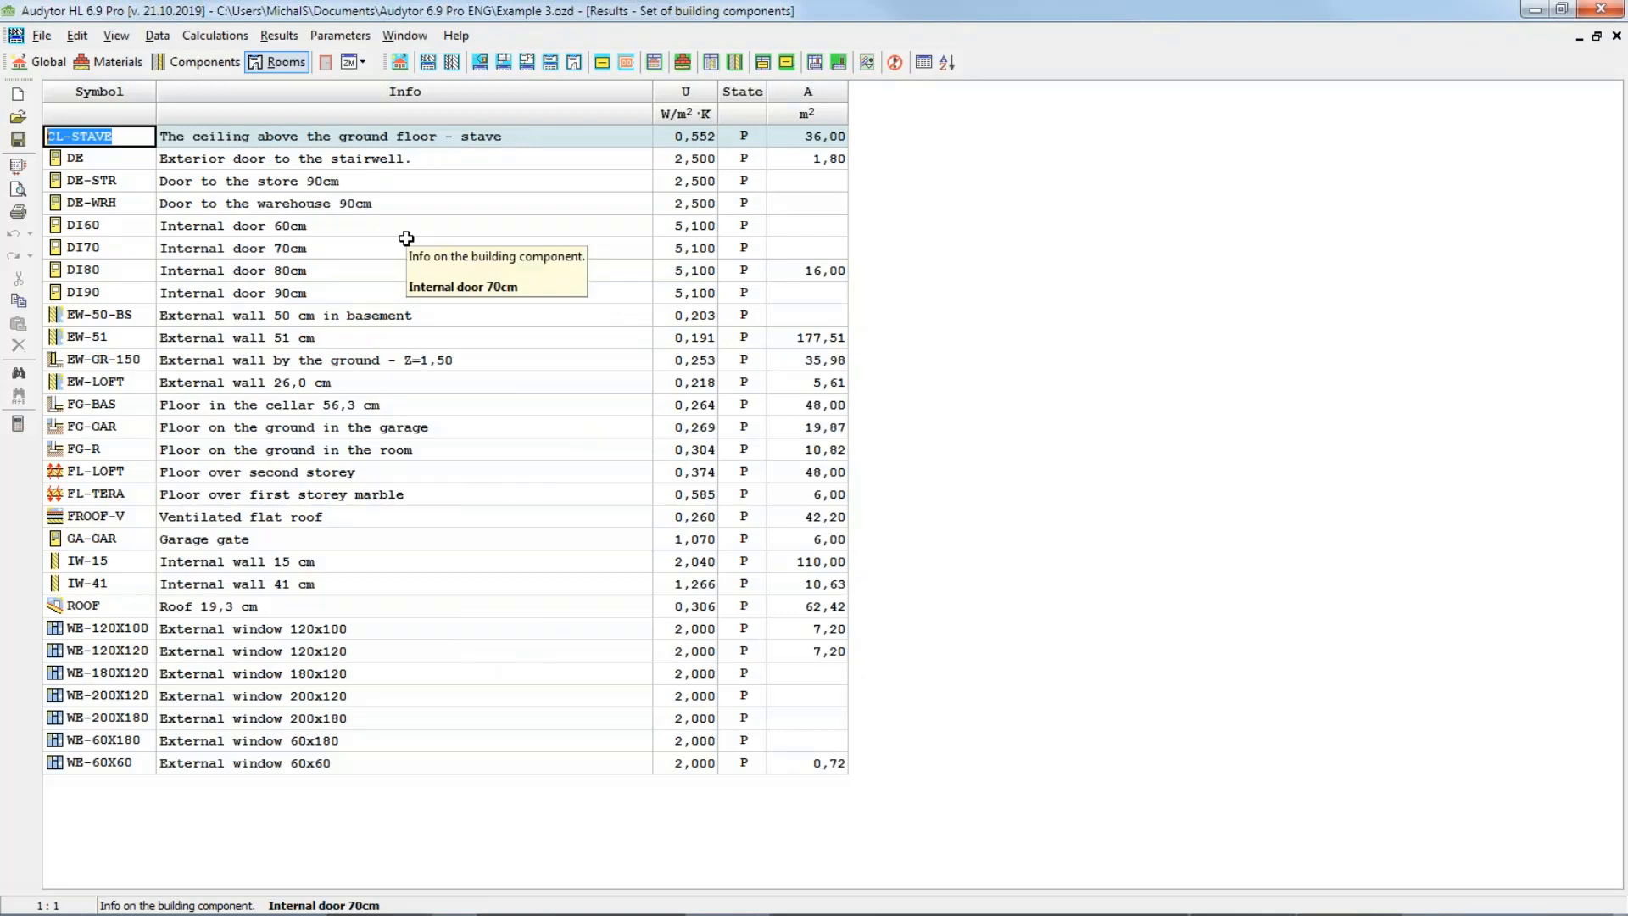
click(279, 36)
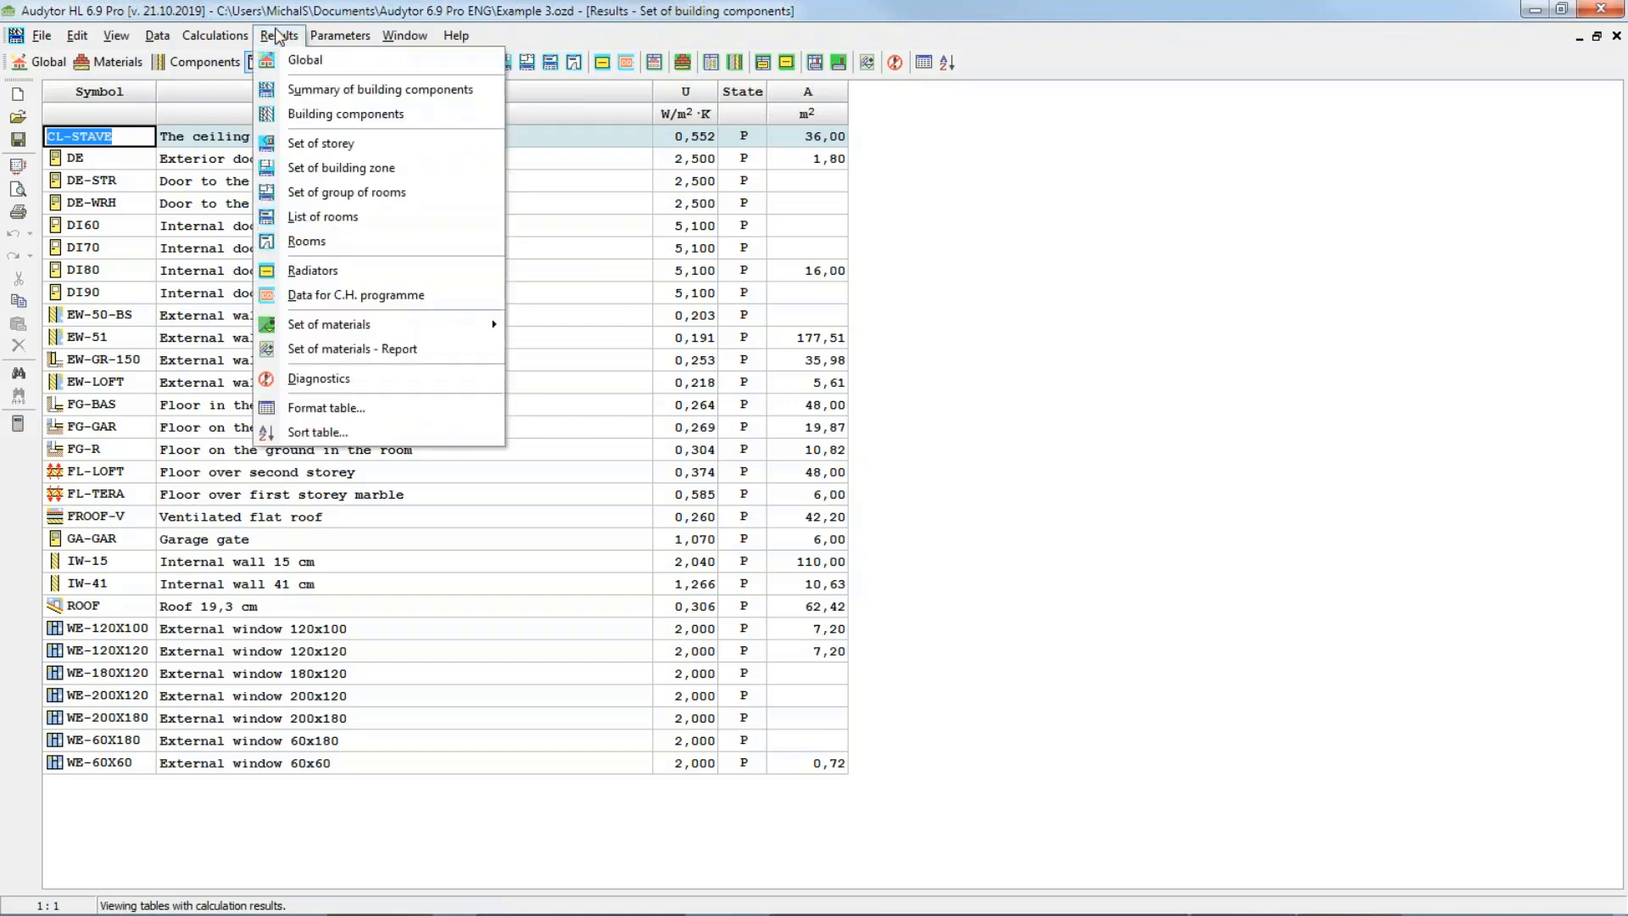
click(315, 123)
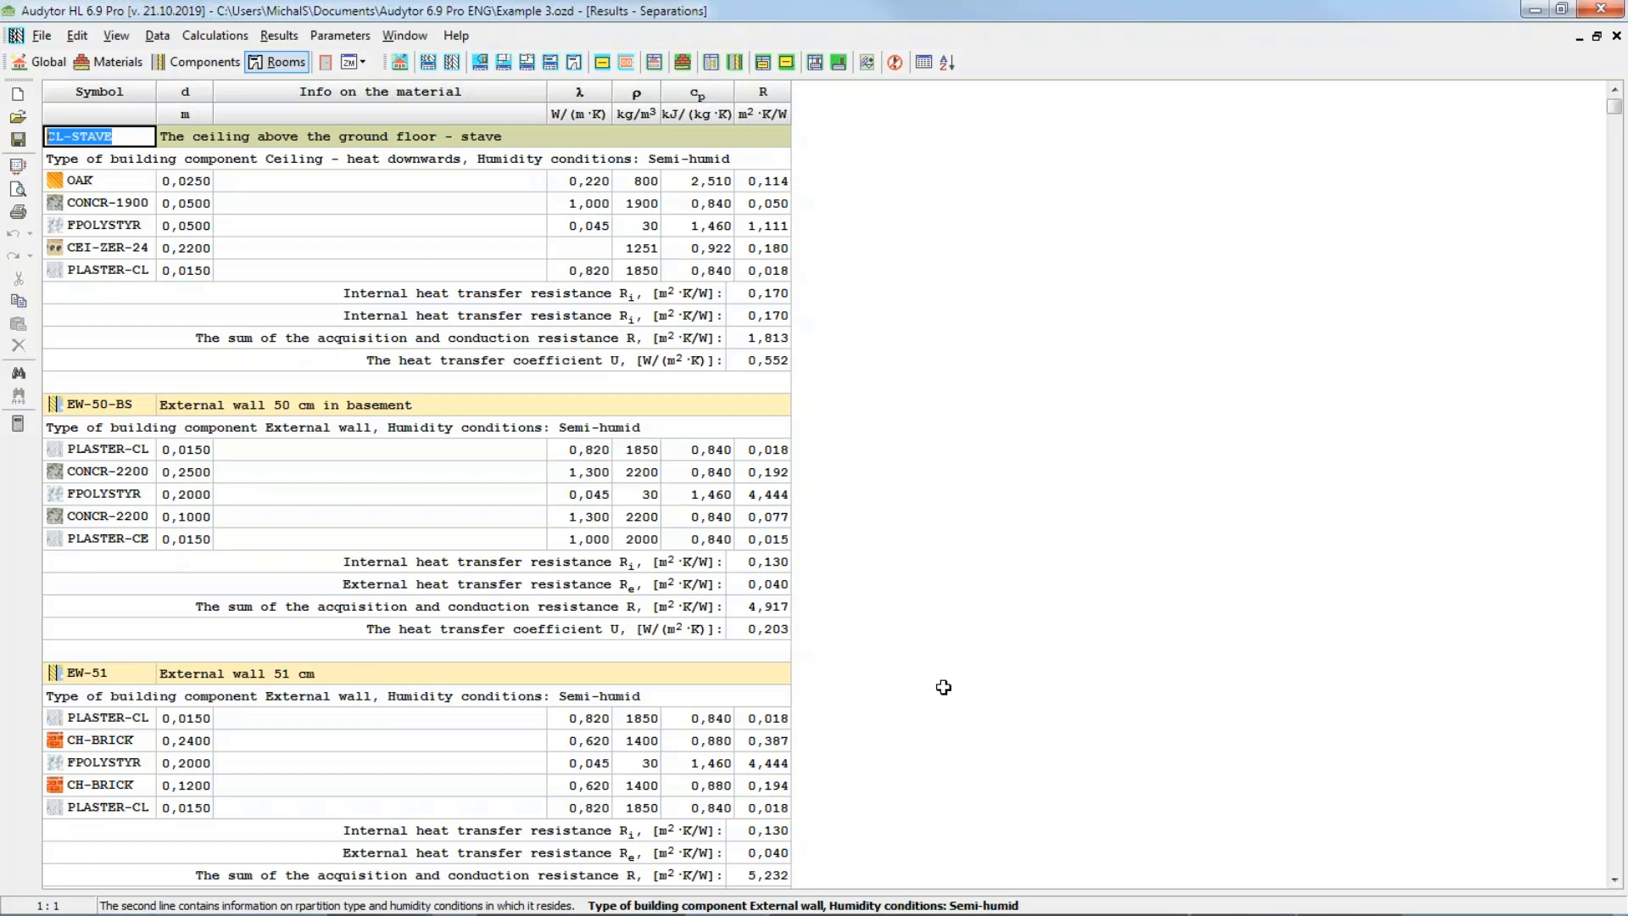
Step: Open the list of rooms results and hide the columns Type of building zone, Type of construction and The degree of tightness
click(282, 37)
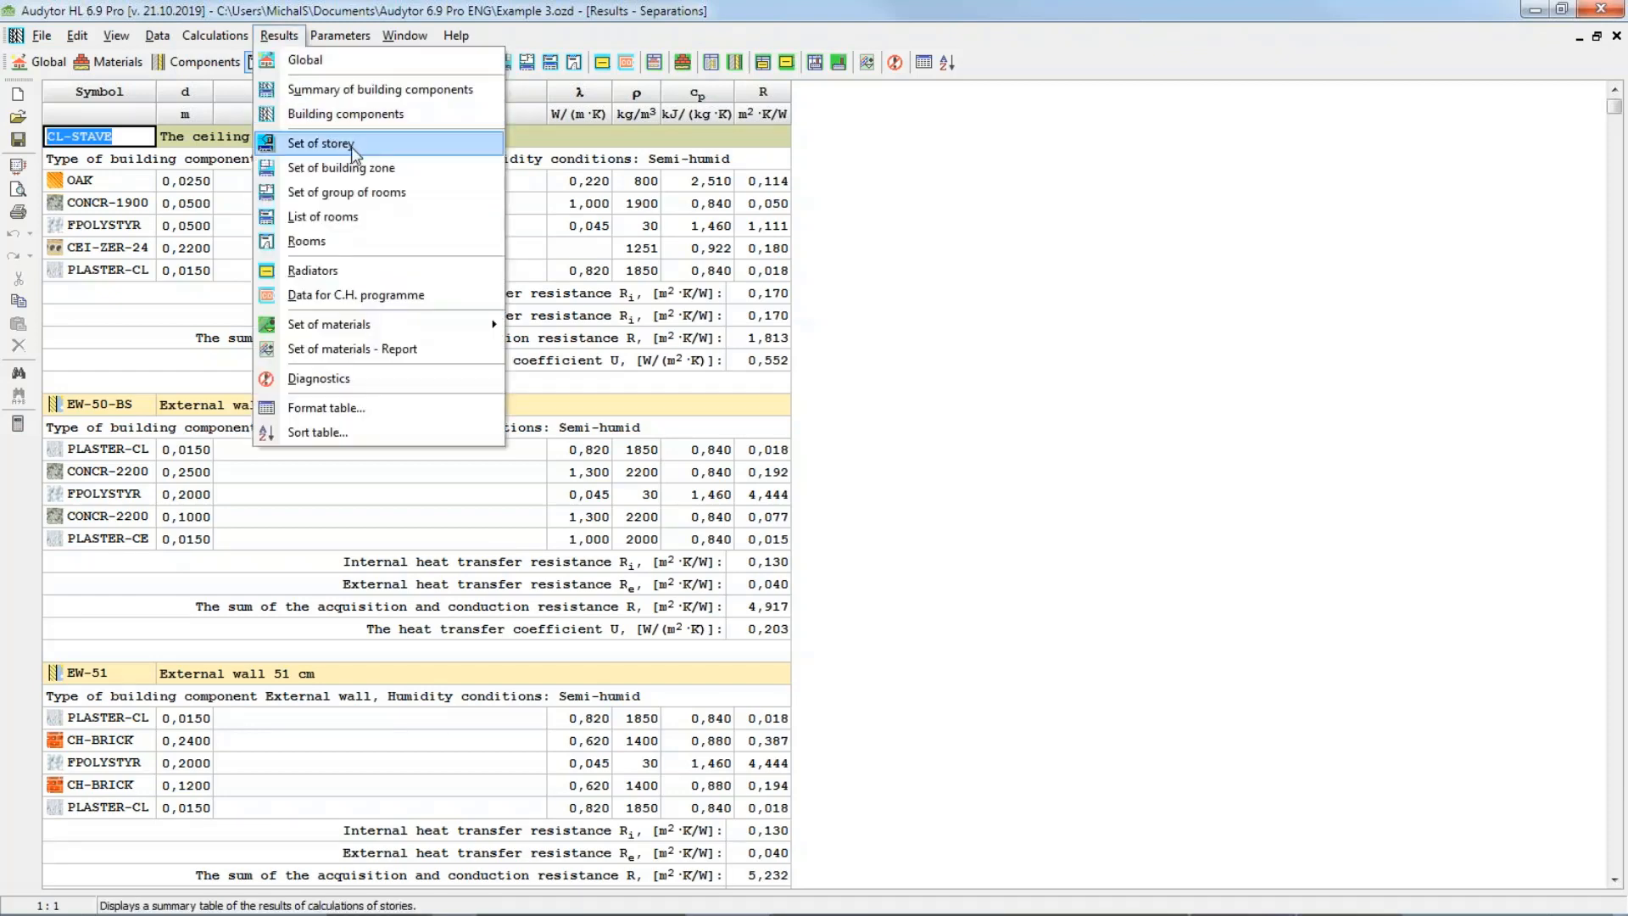
click(371, 227)
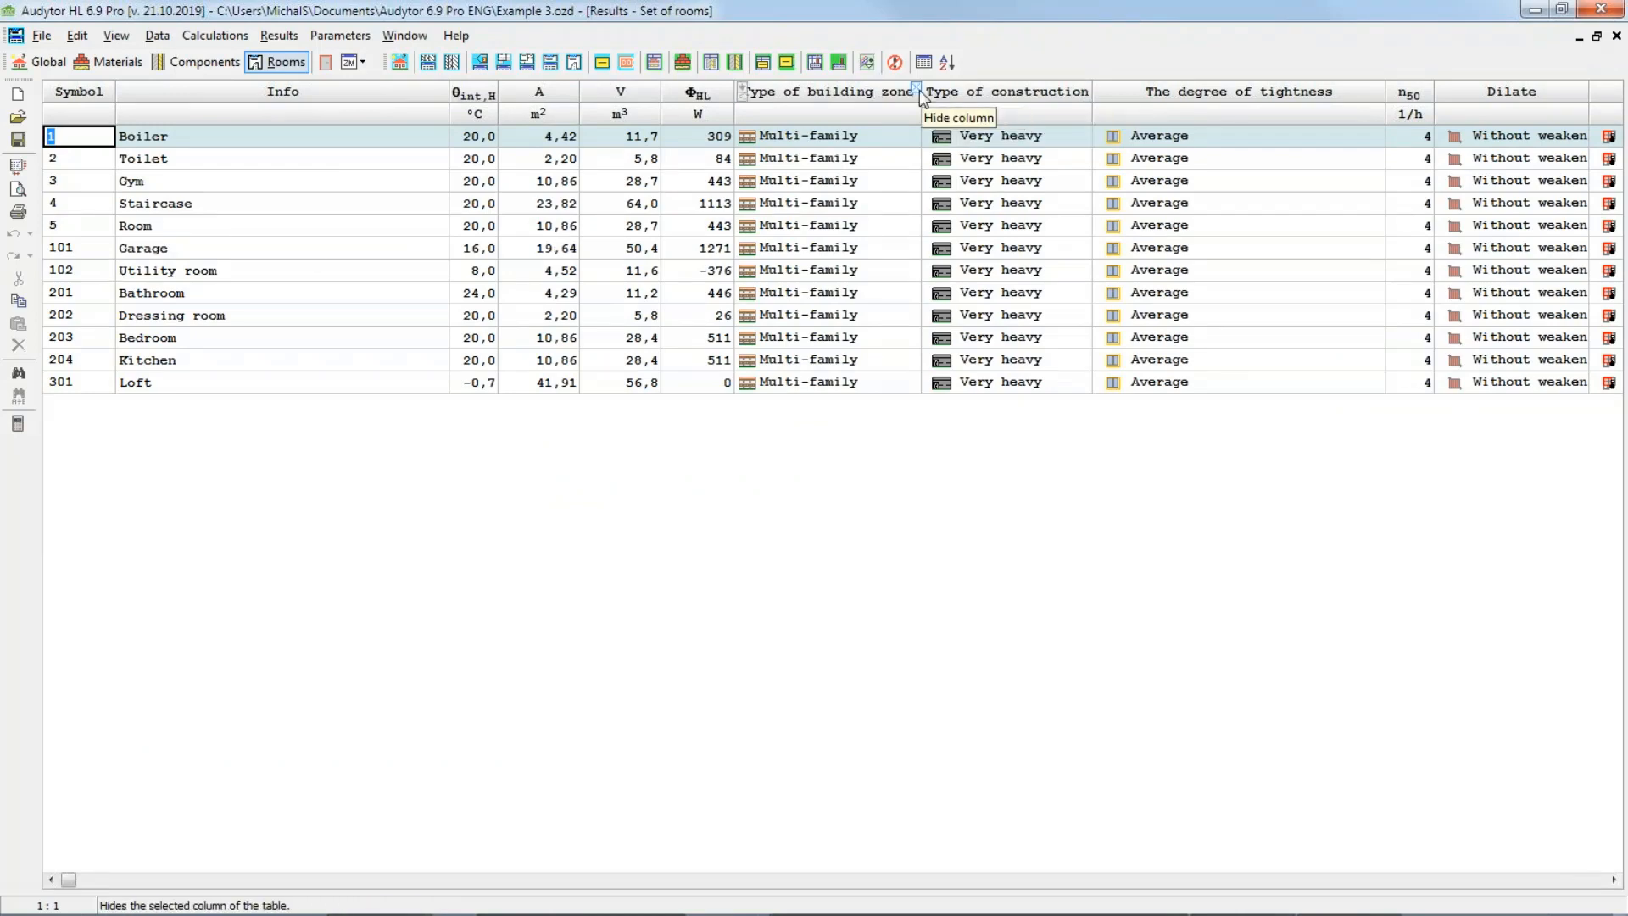
click(920, 91)
click(919, 89)
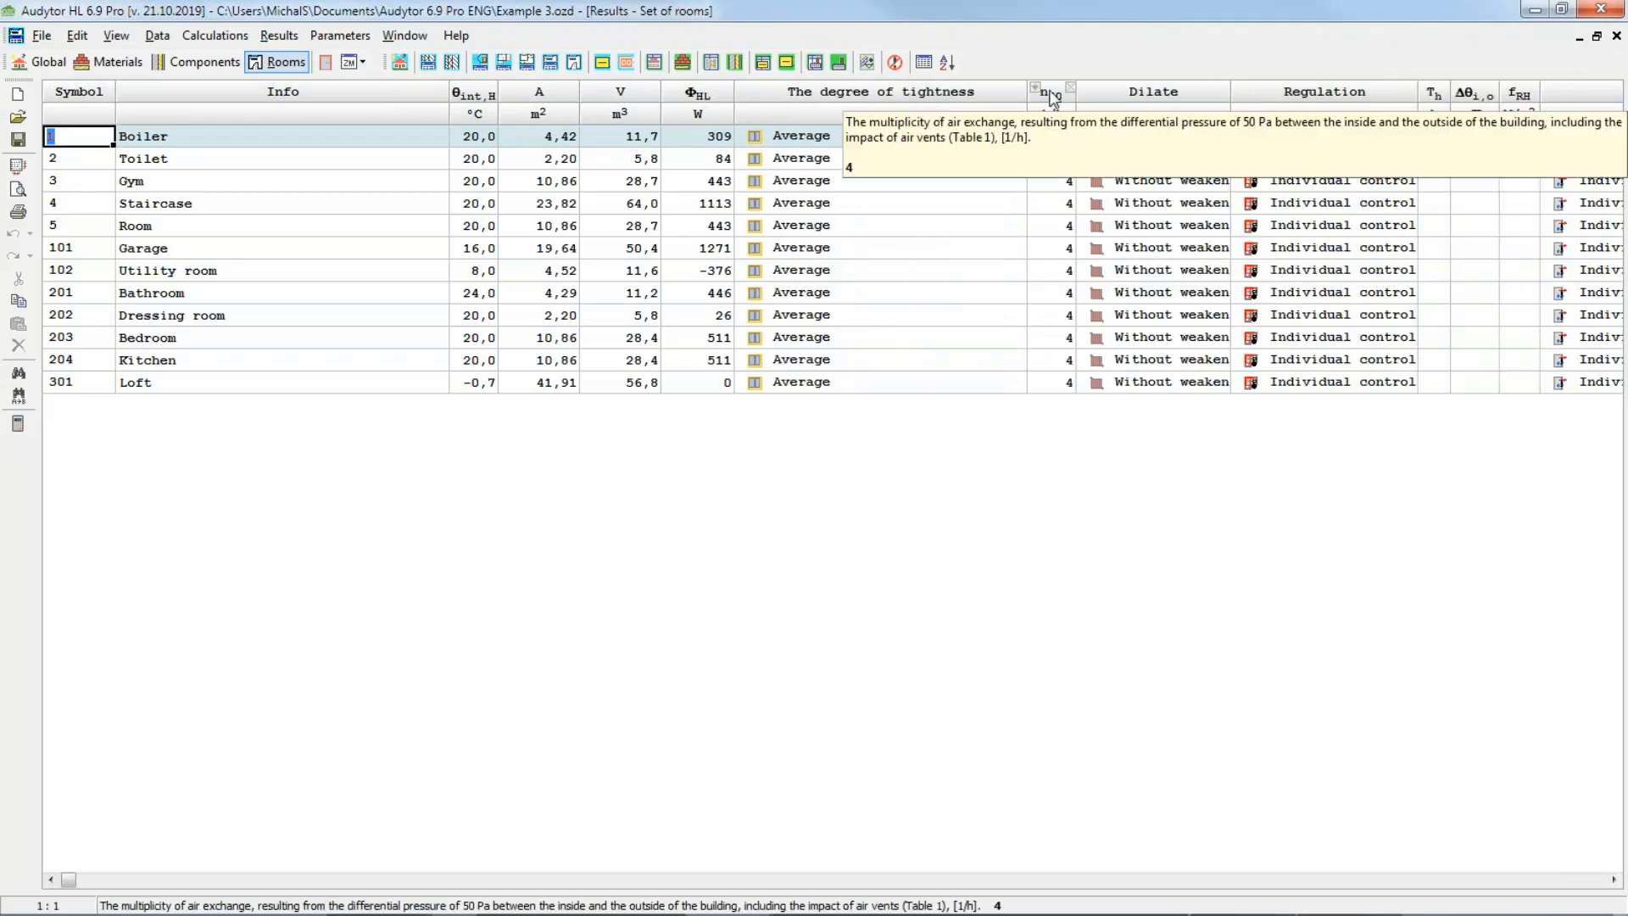
click(1009, 93)
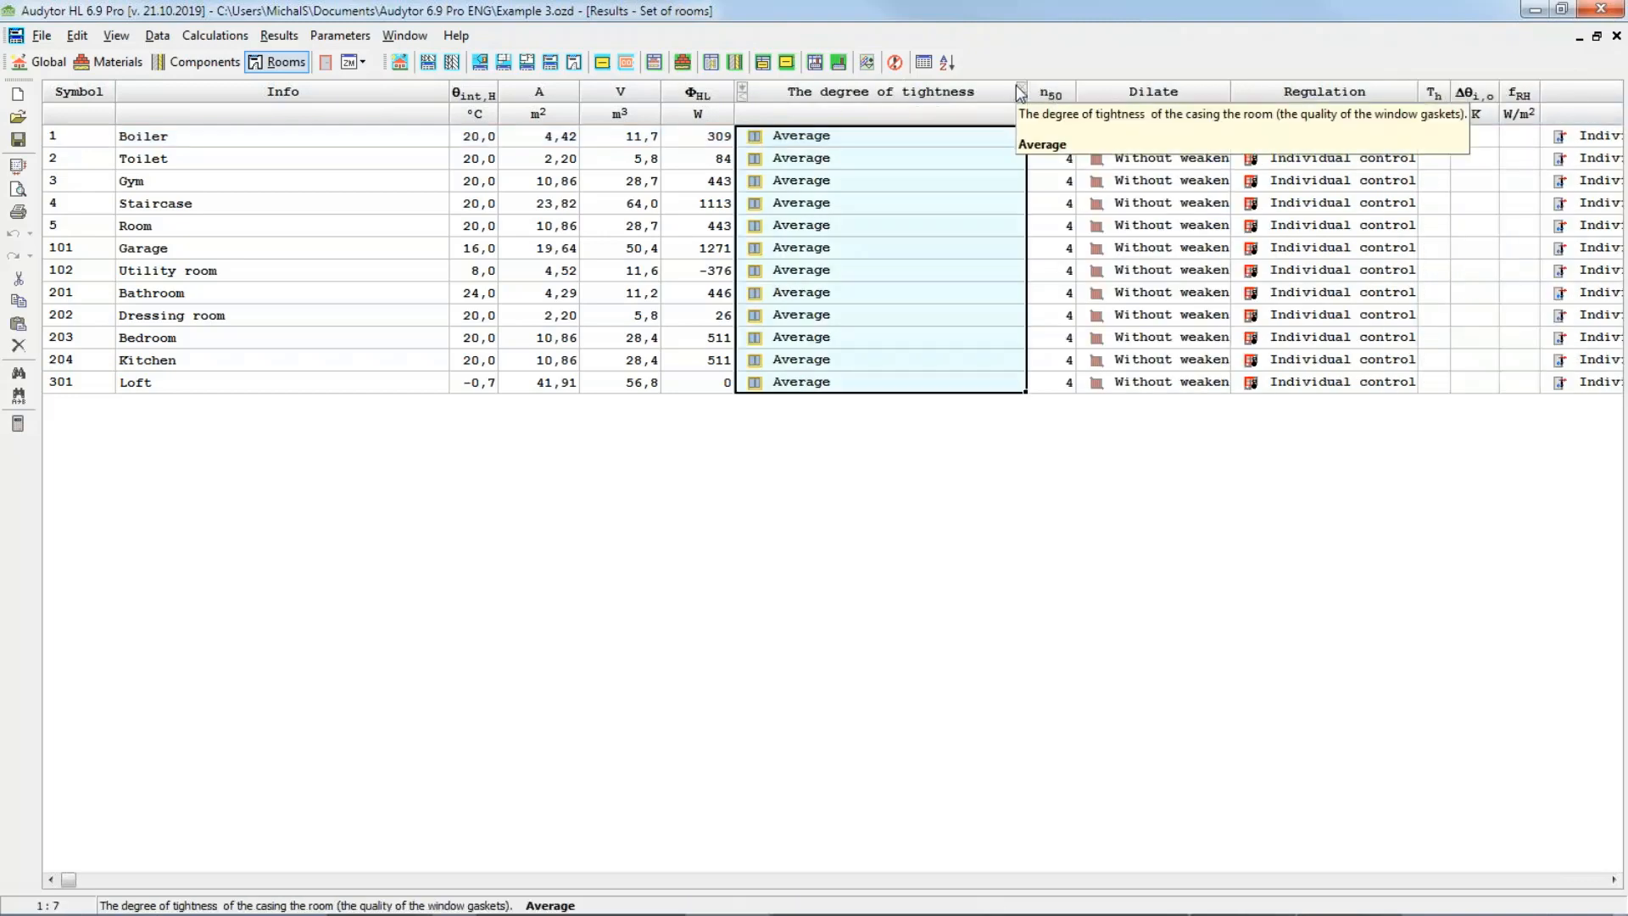
click(1018, 89)
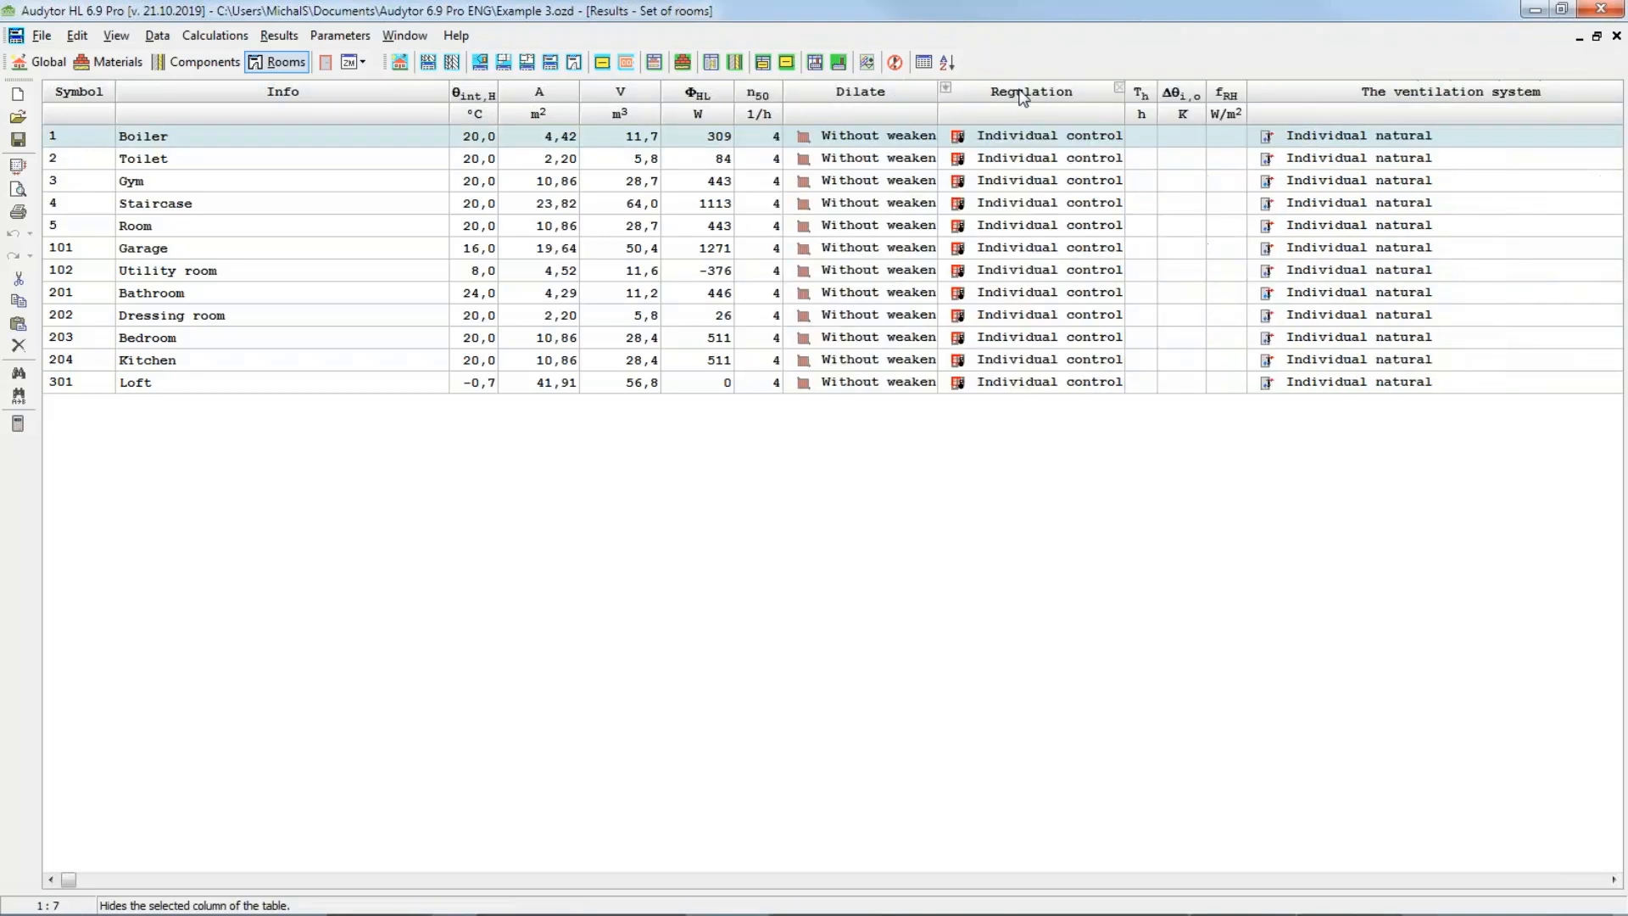
Step: Open the detailed room results and examine the basement group and the Boiler room's parameters, partitions, heat losses and heaters
click(279, 35)
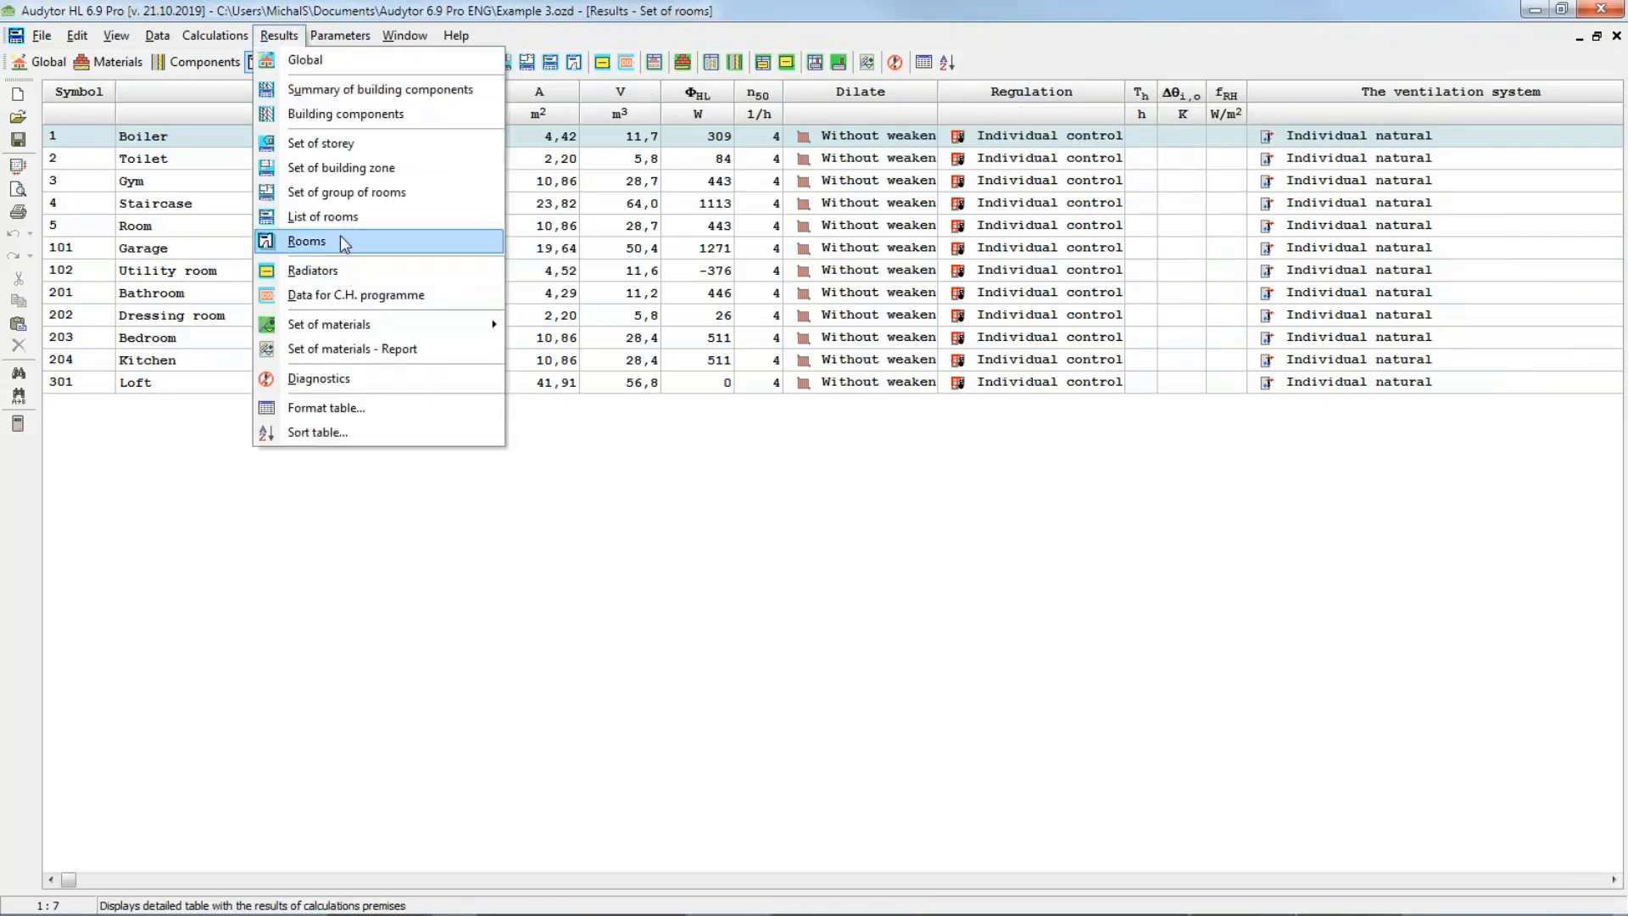
click(346, 243)
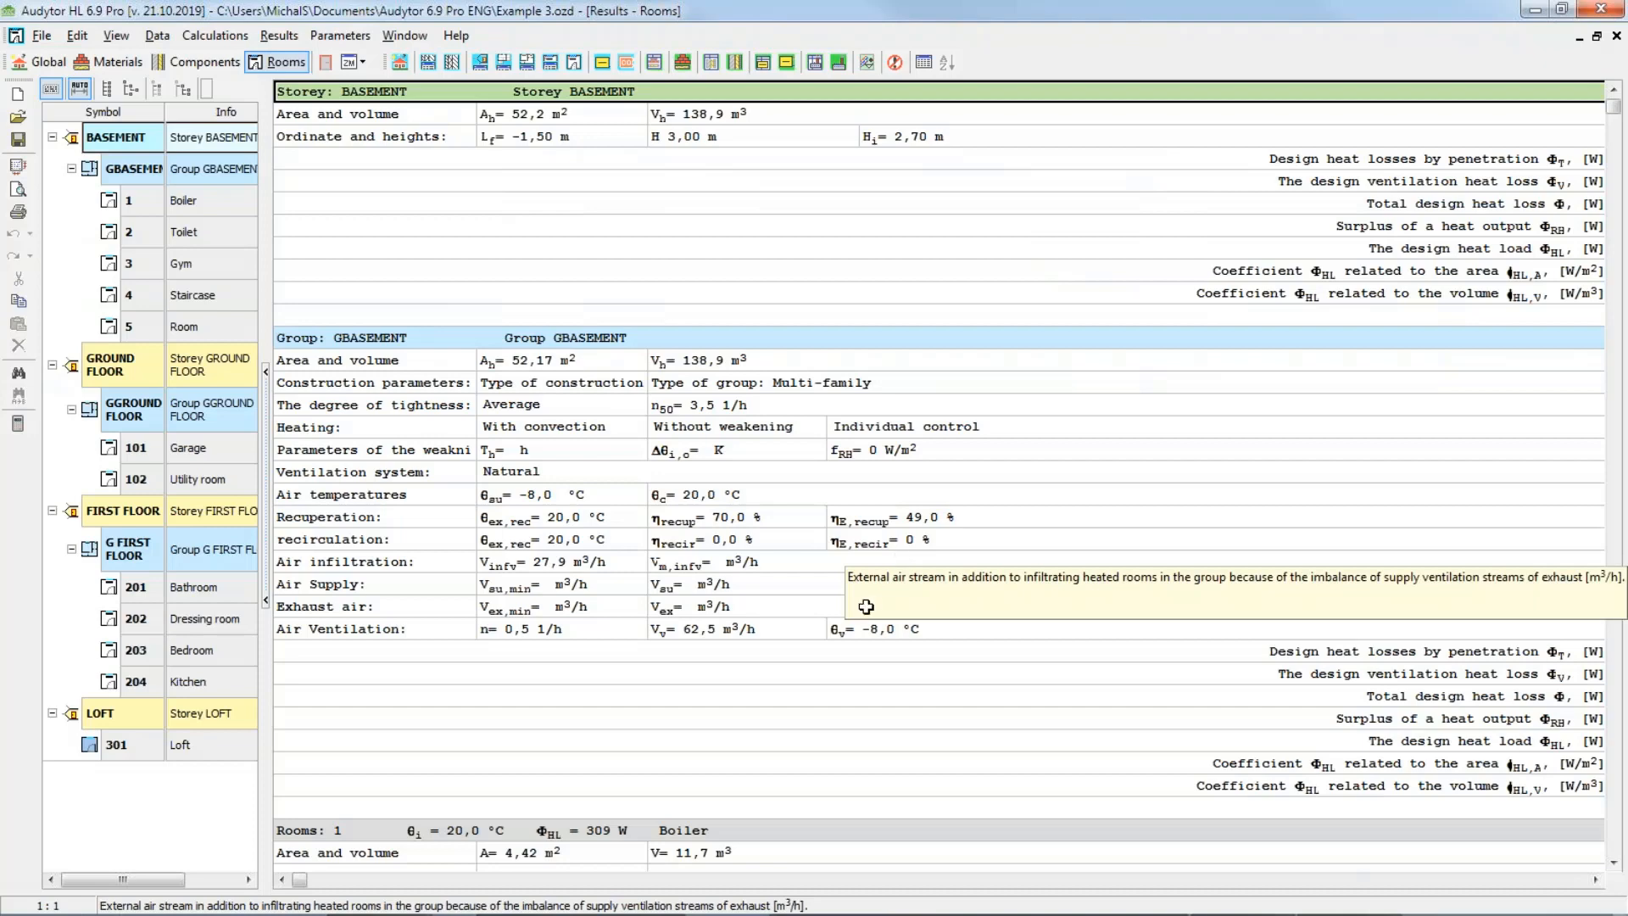
click(755, 678)
scroll(750, 672, down, 3)
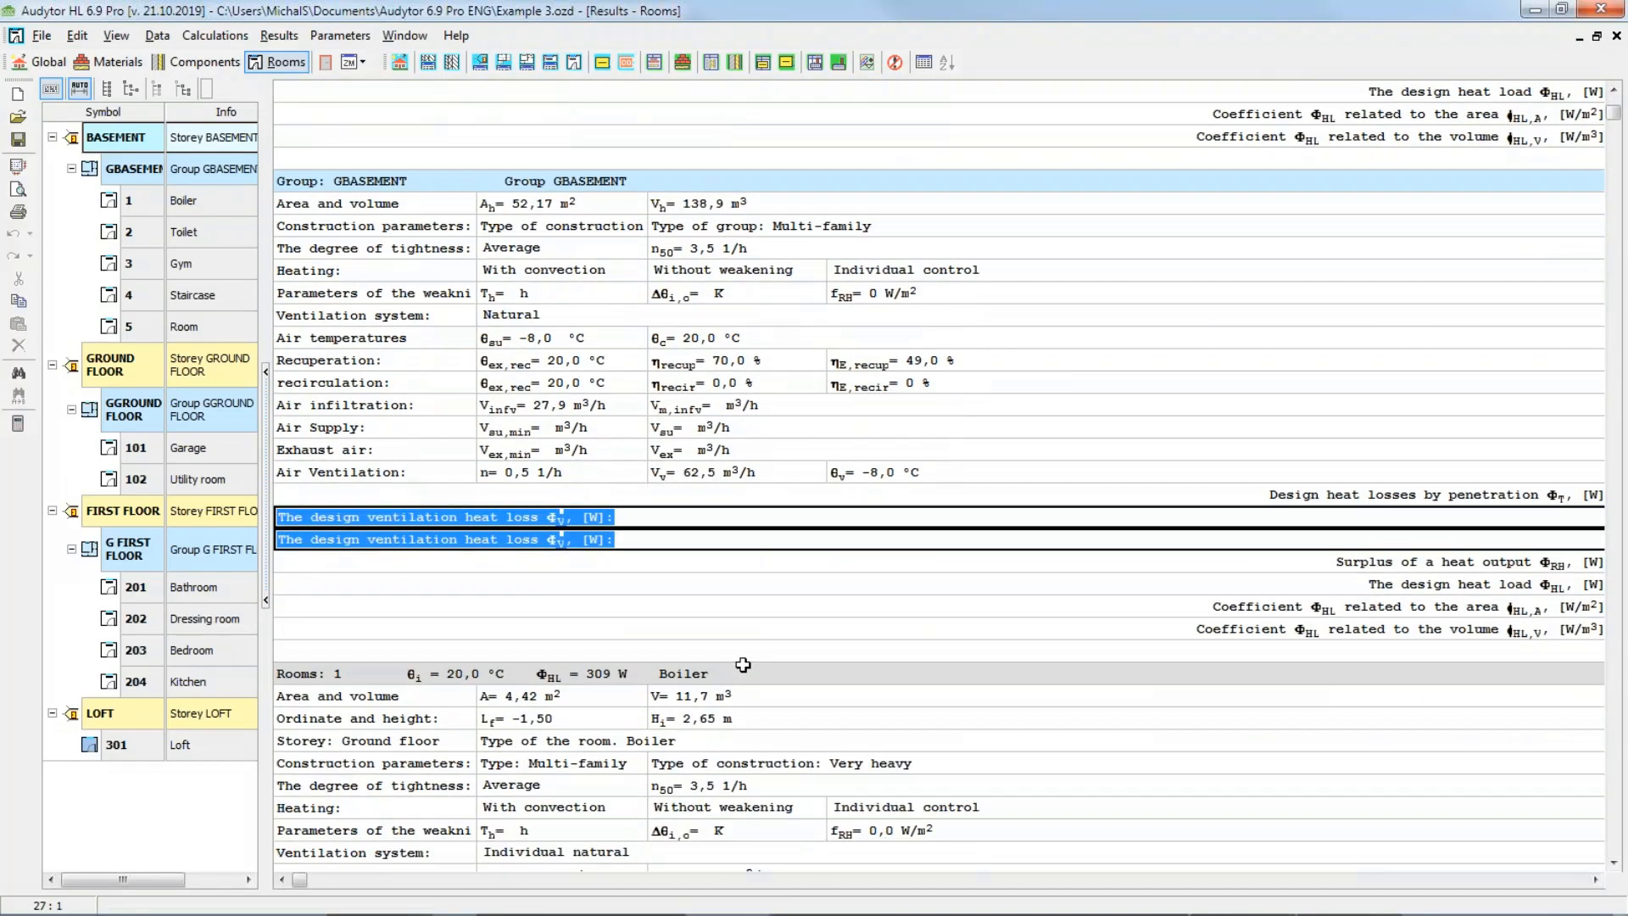
scroll(742, 665, down, 2)
scroll(684, 584, up, 4)
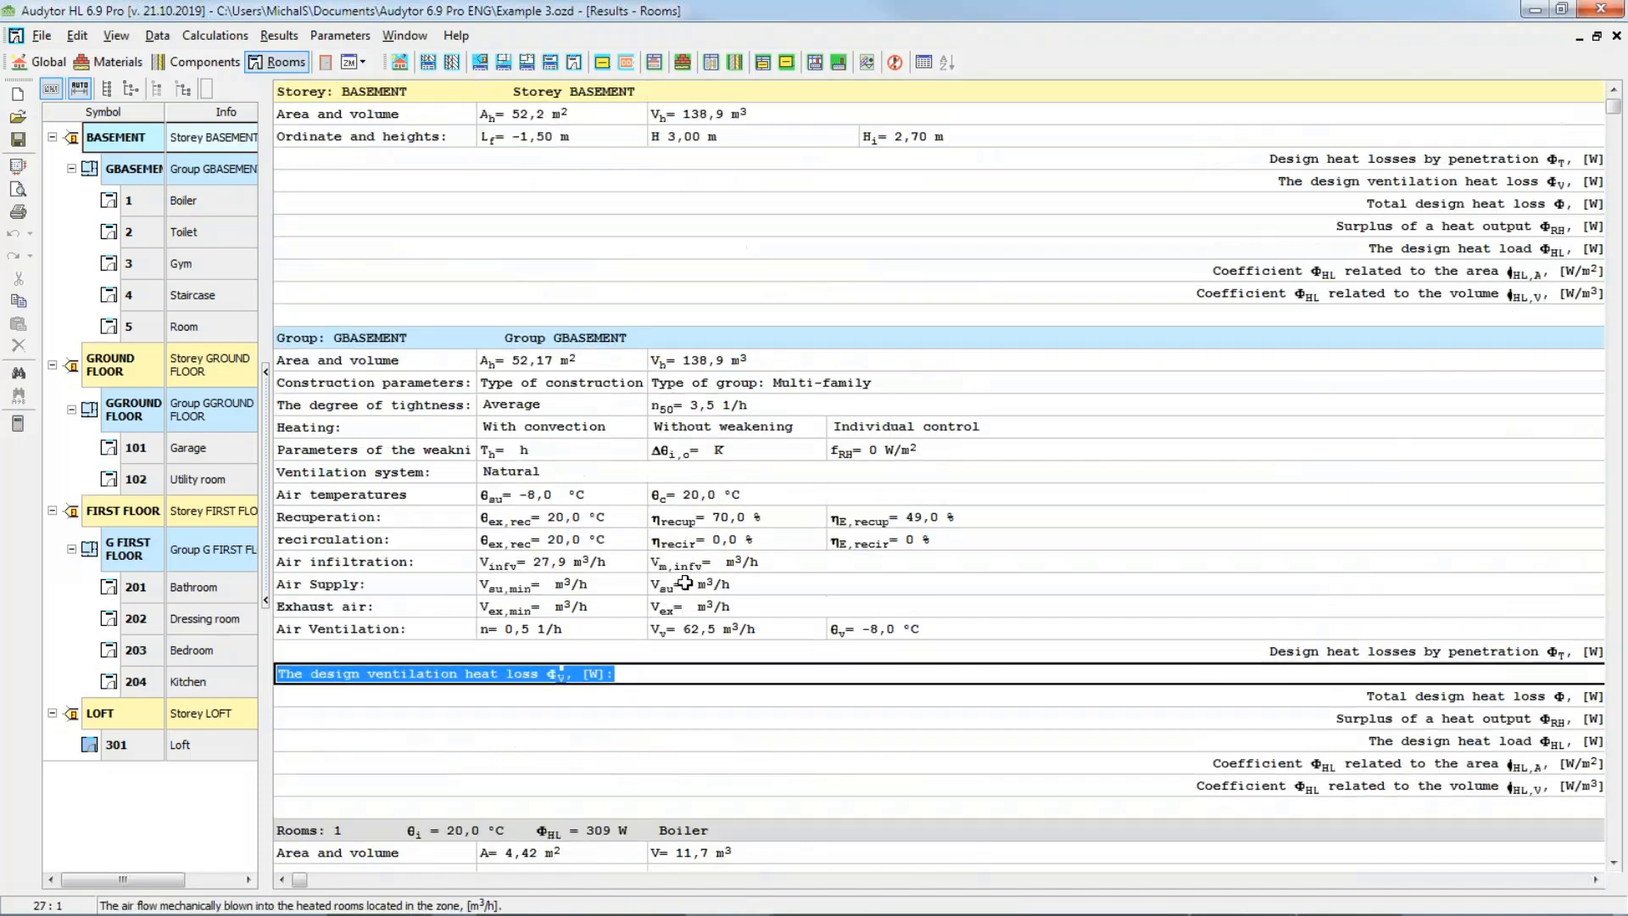
scroll(684, 583, down, 8)
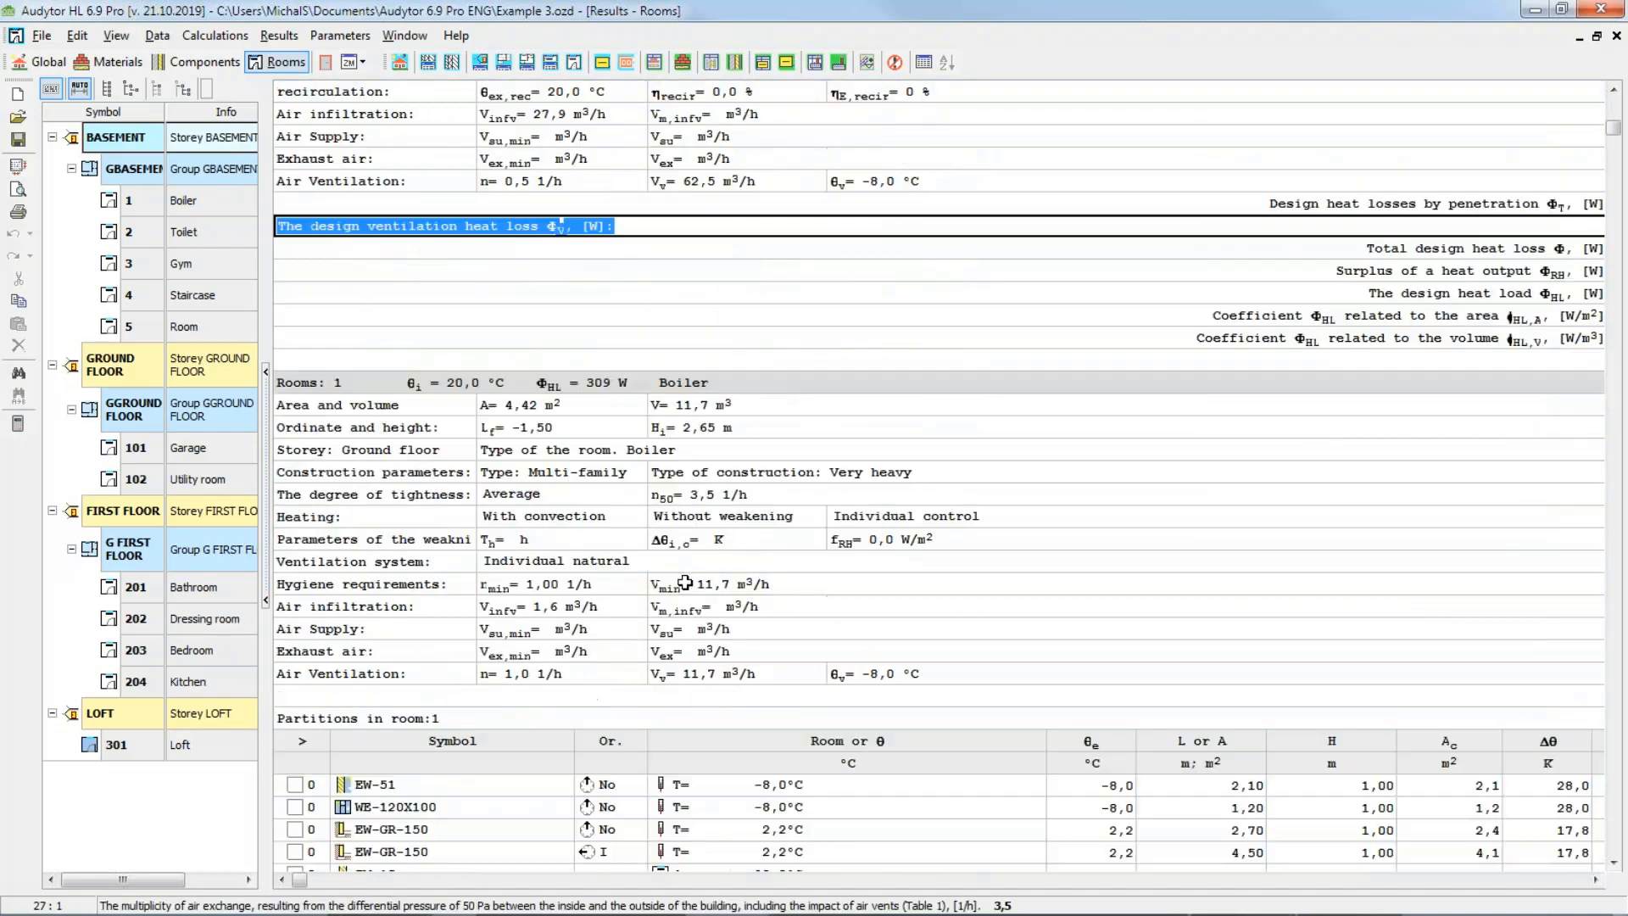
scroll(684, 583, down, 7)
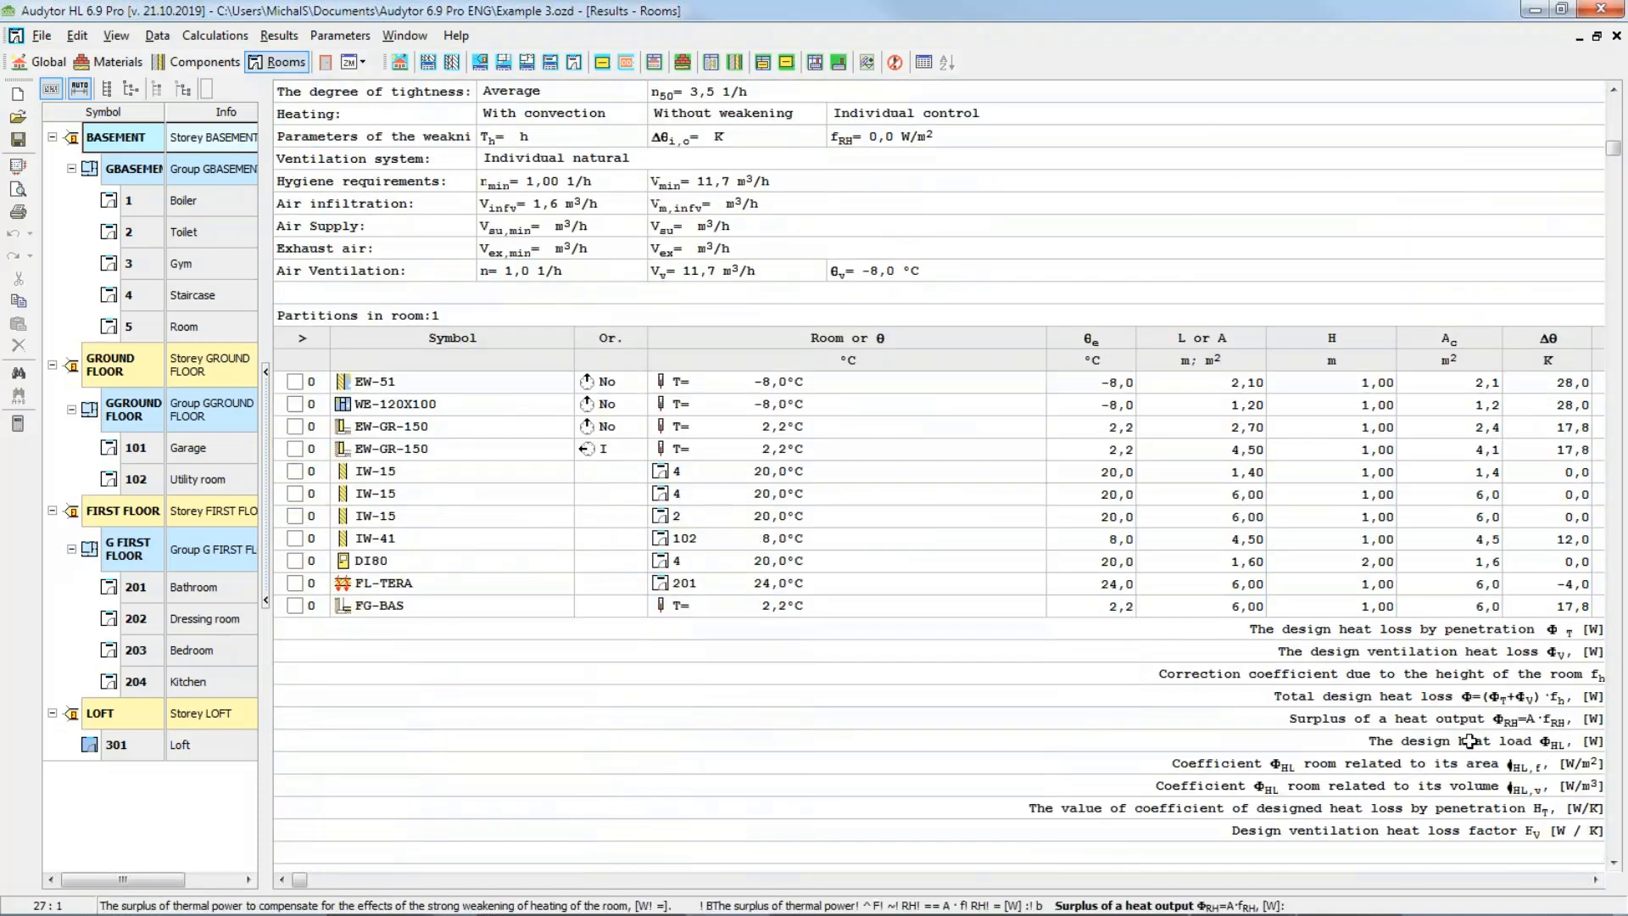
scroll(914, 518, down, 1)
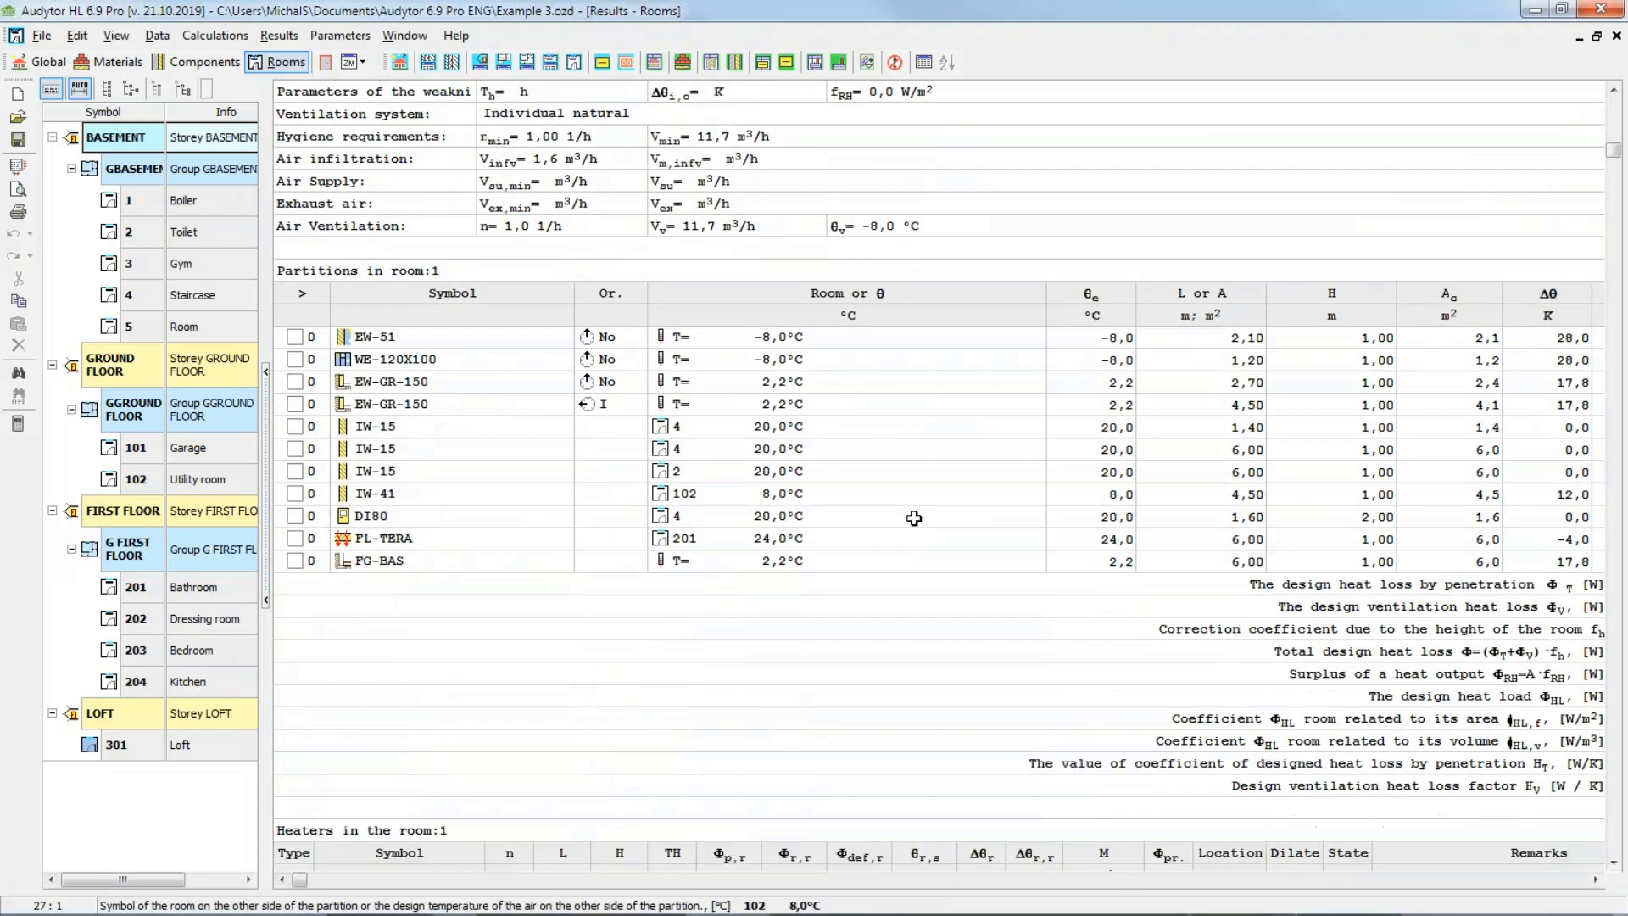
scroll(913, 518, down, 4)
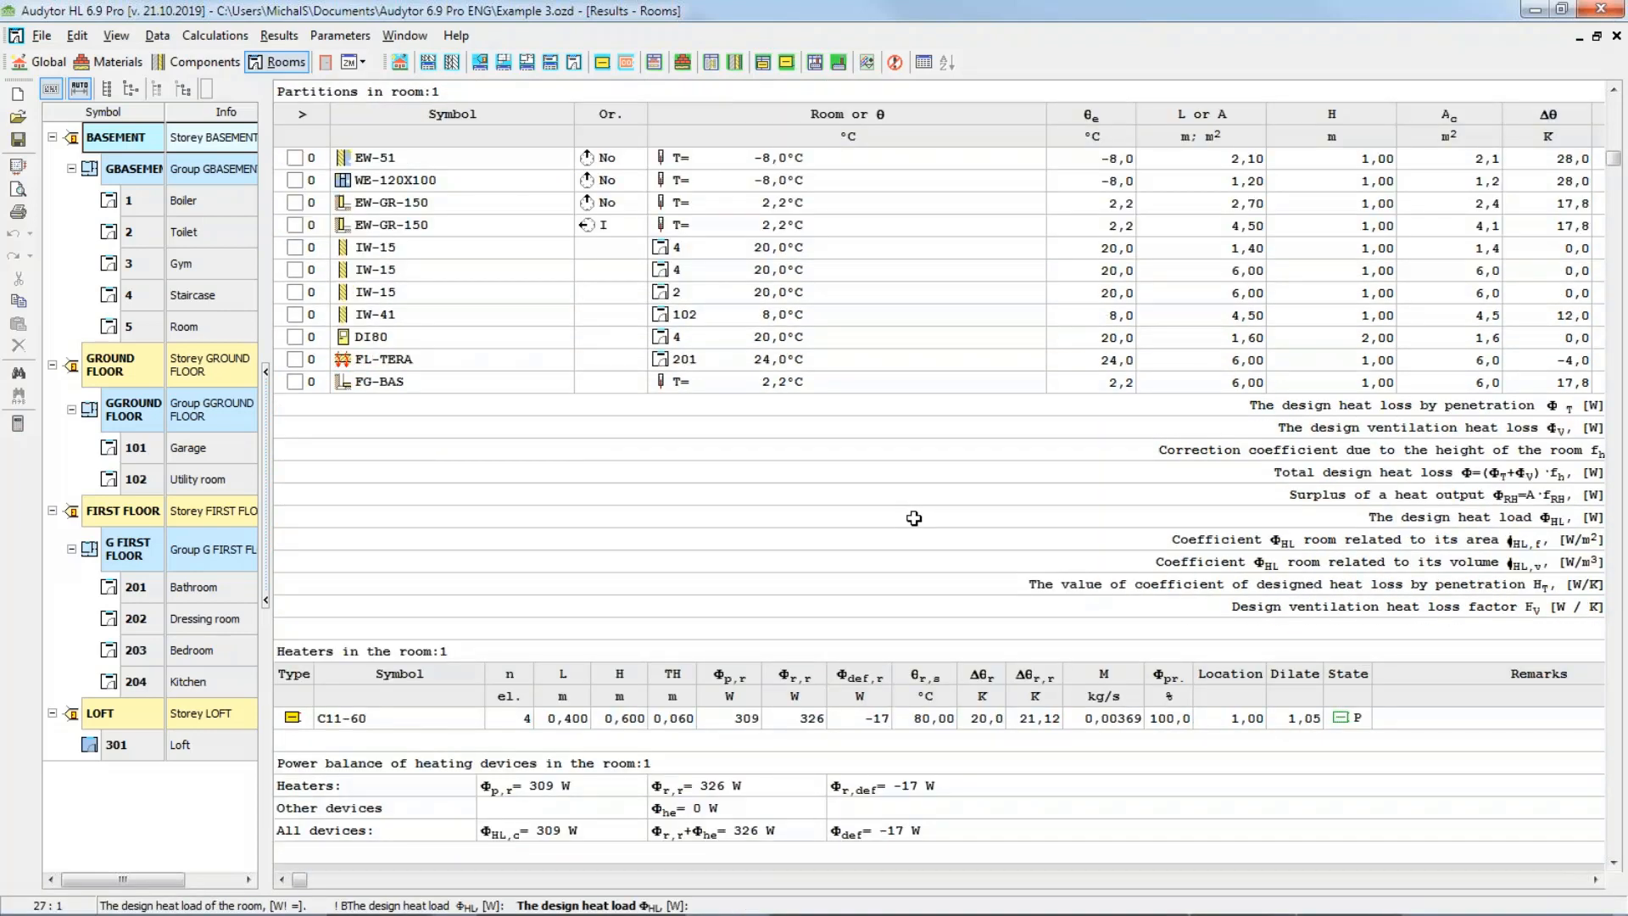
scroll(913, 518, down, 2)
scroll(914, 518, up, 1)
scroll(914, 518, up, 2)
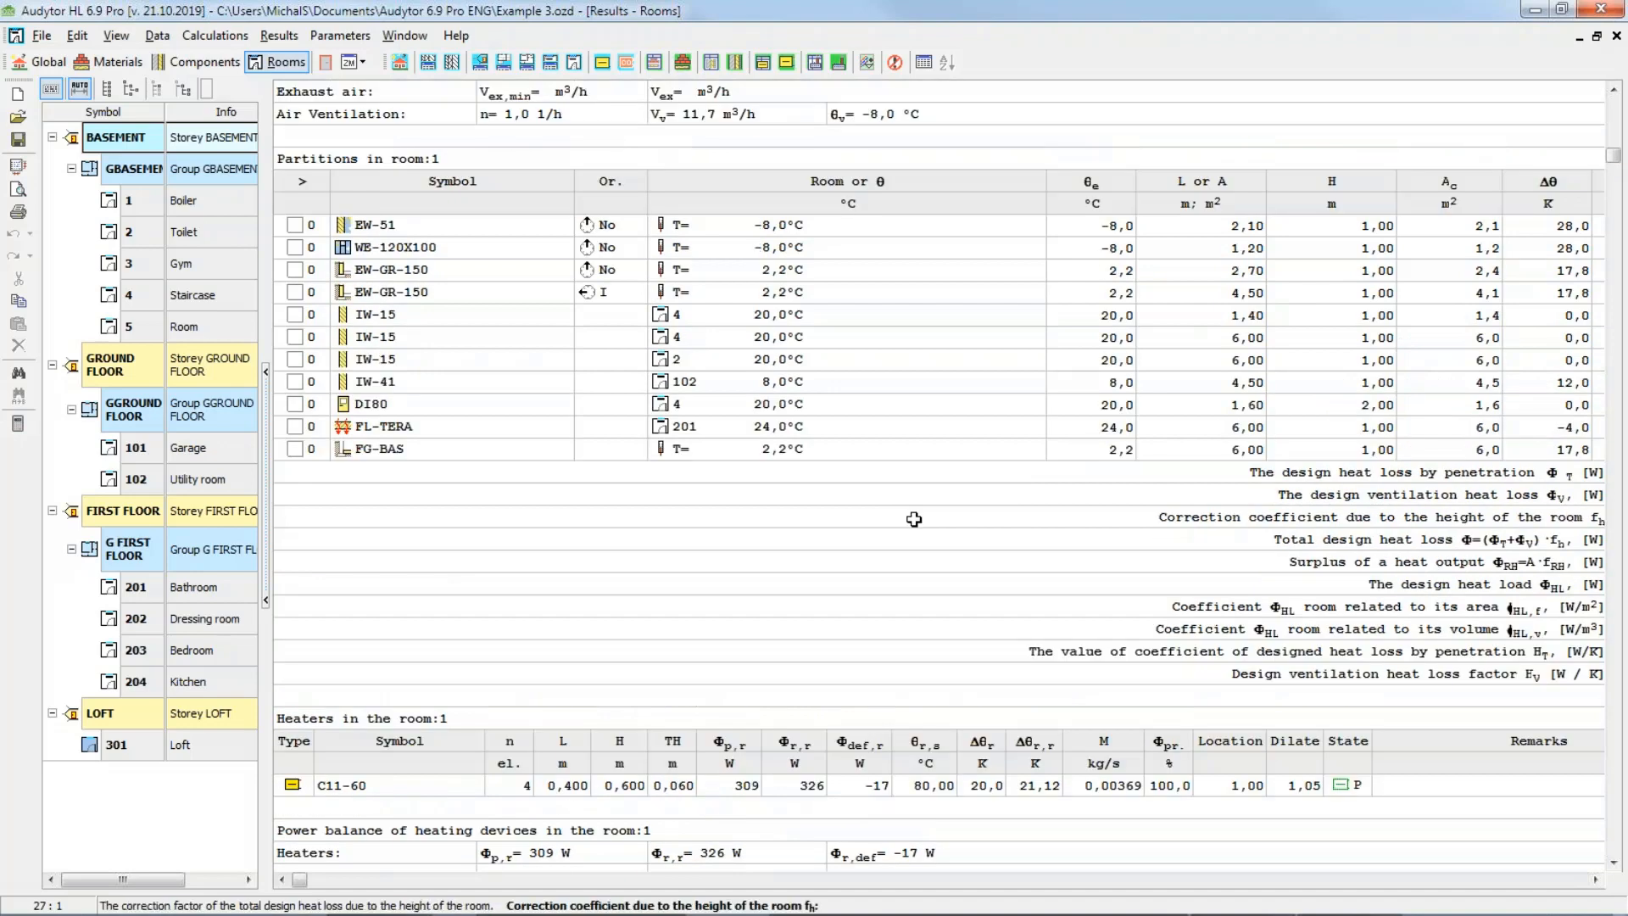
scroll(914, 518, up, 3)
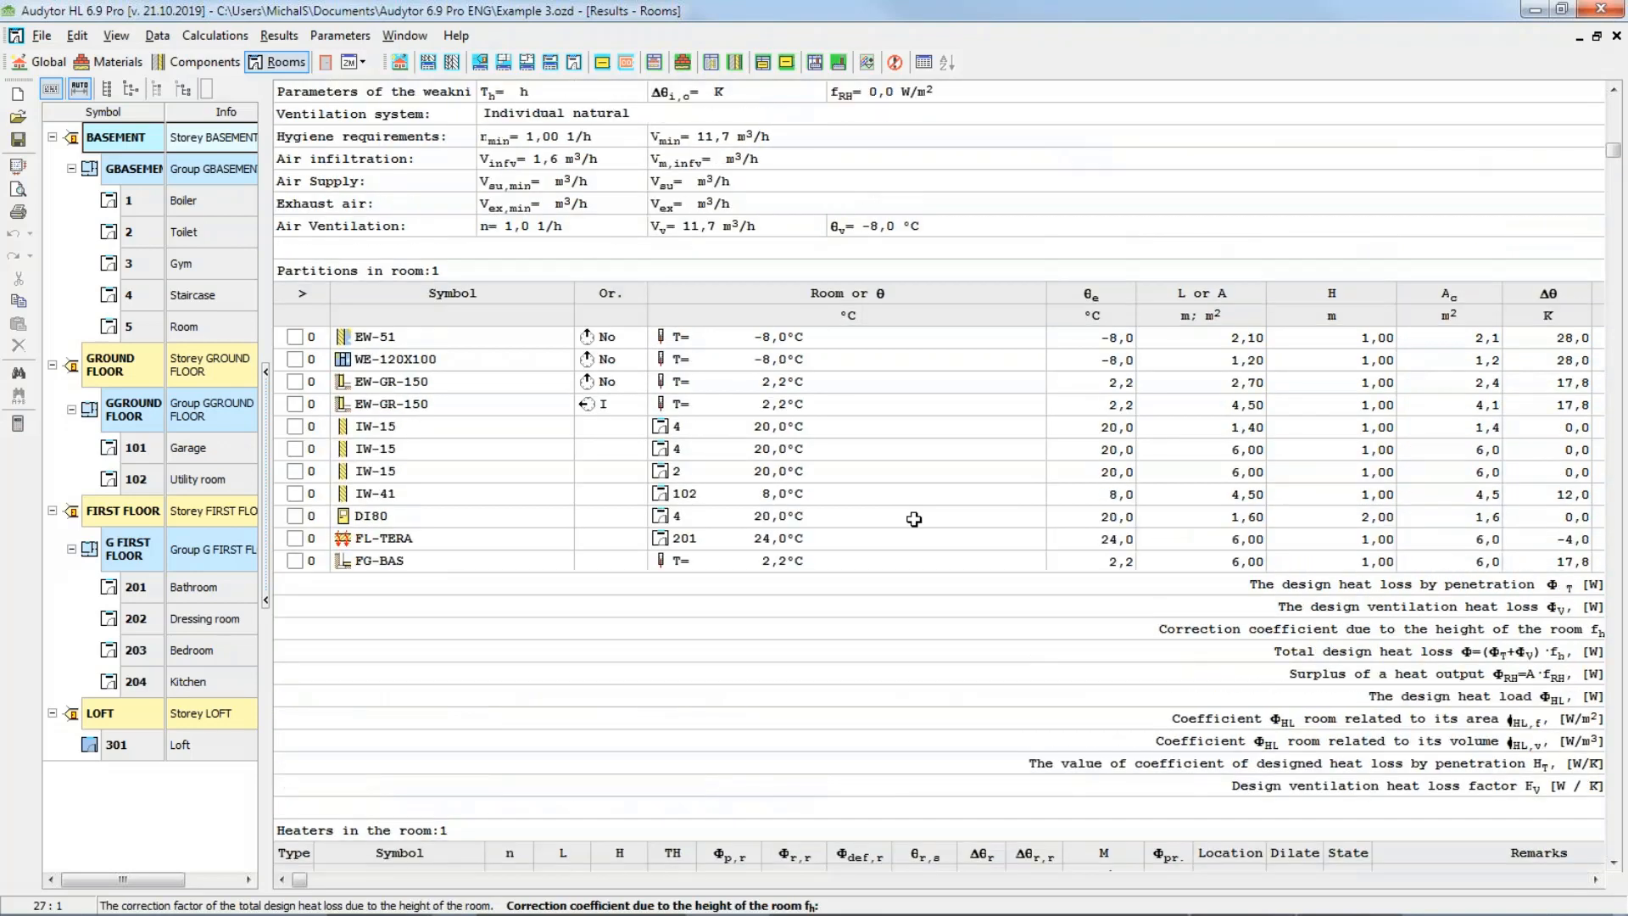
scroll(914, 518, up, 8)
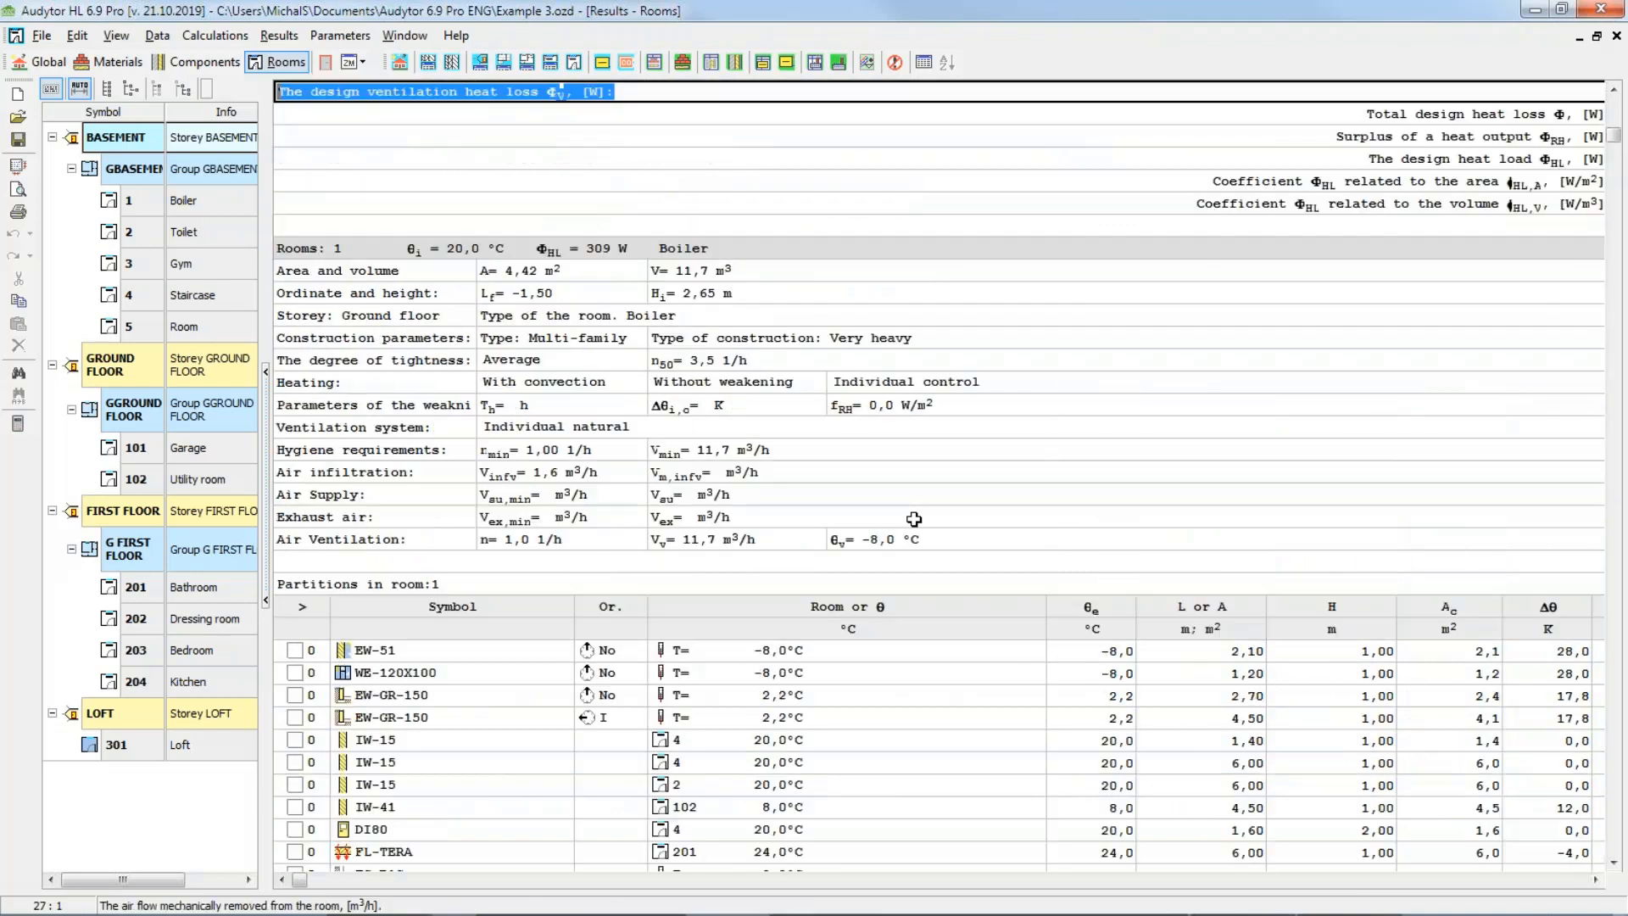
Step: View the radiator selection results, followed by the results data for the C.H. programme
click(279, 36)
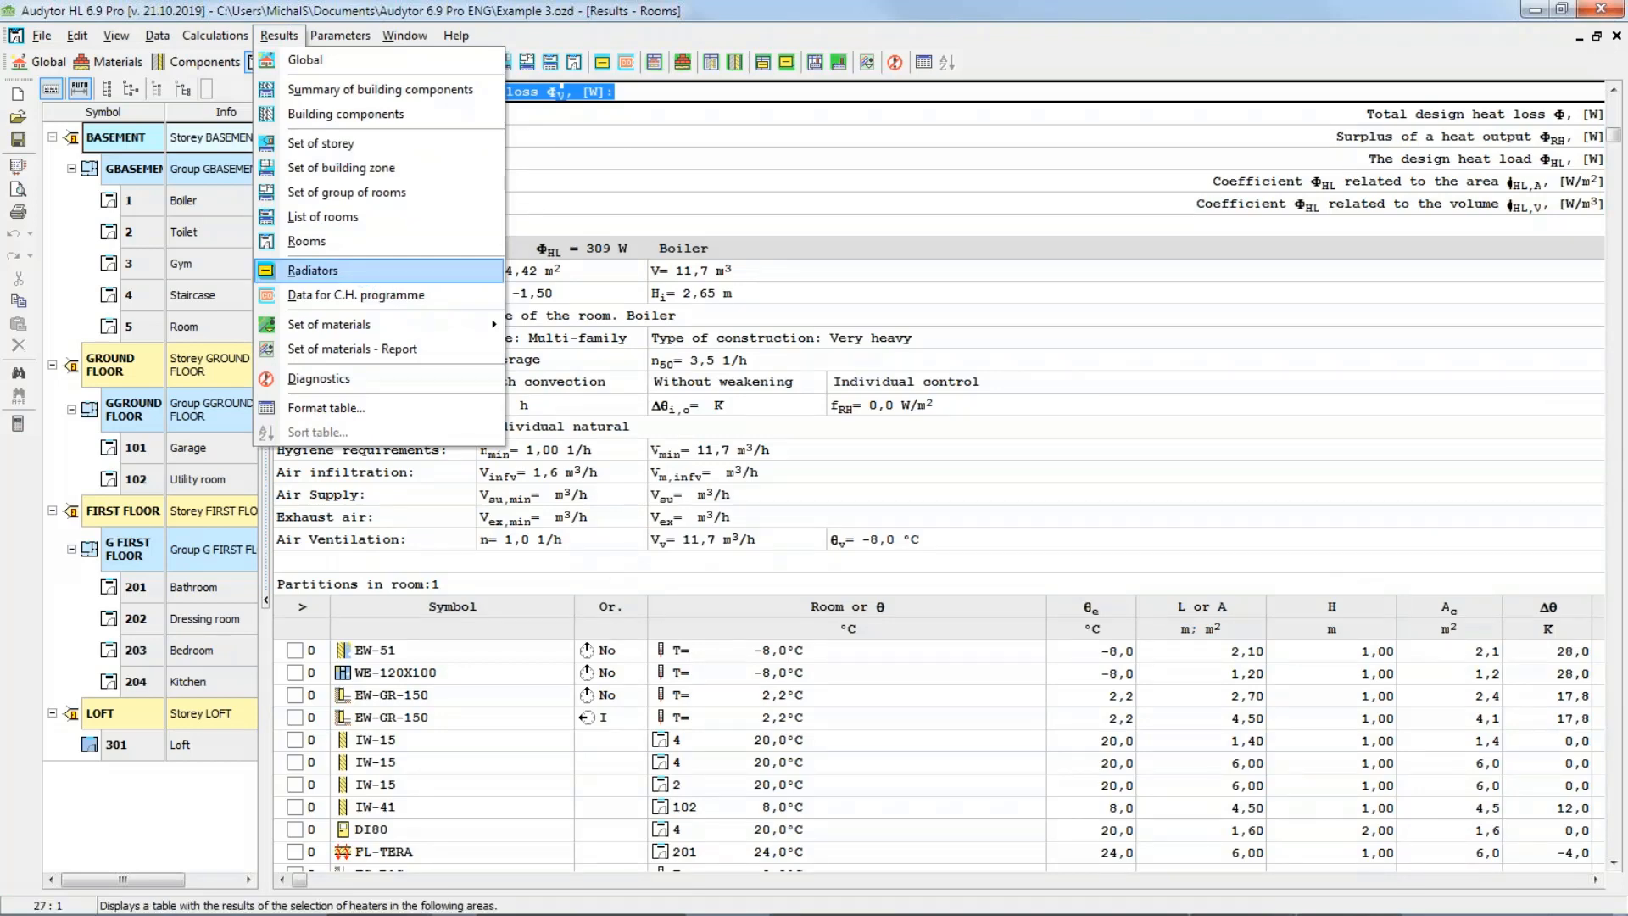
click(330, 279)
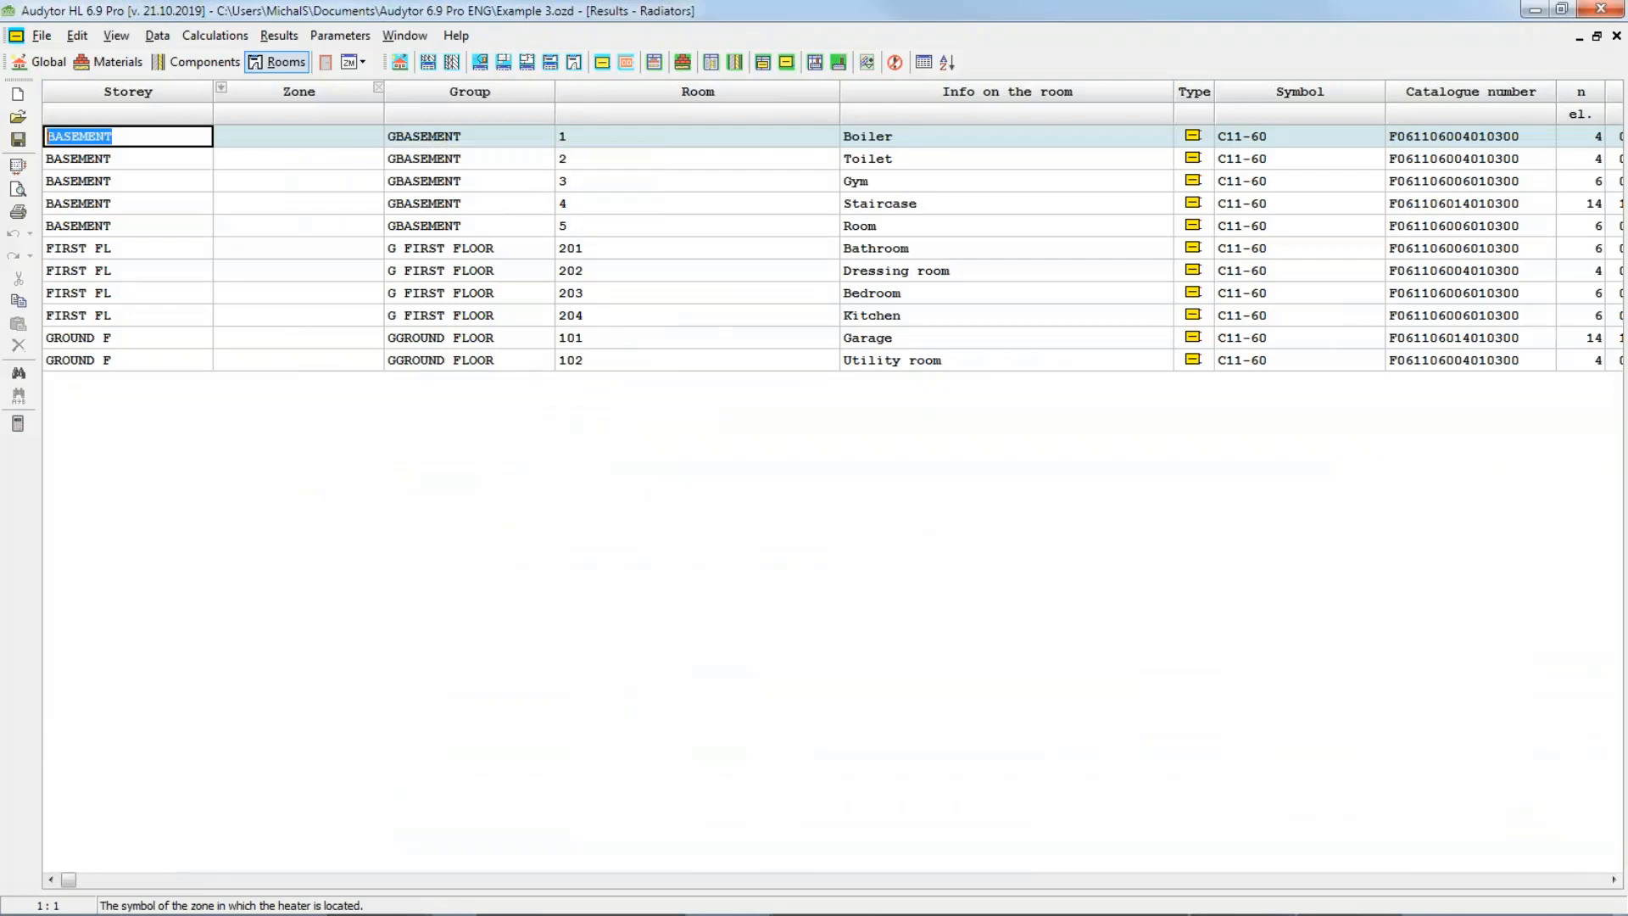
click(281, 36)
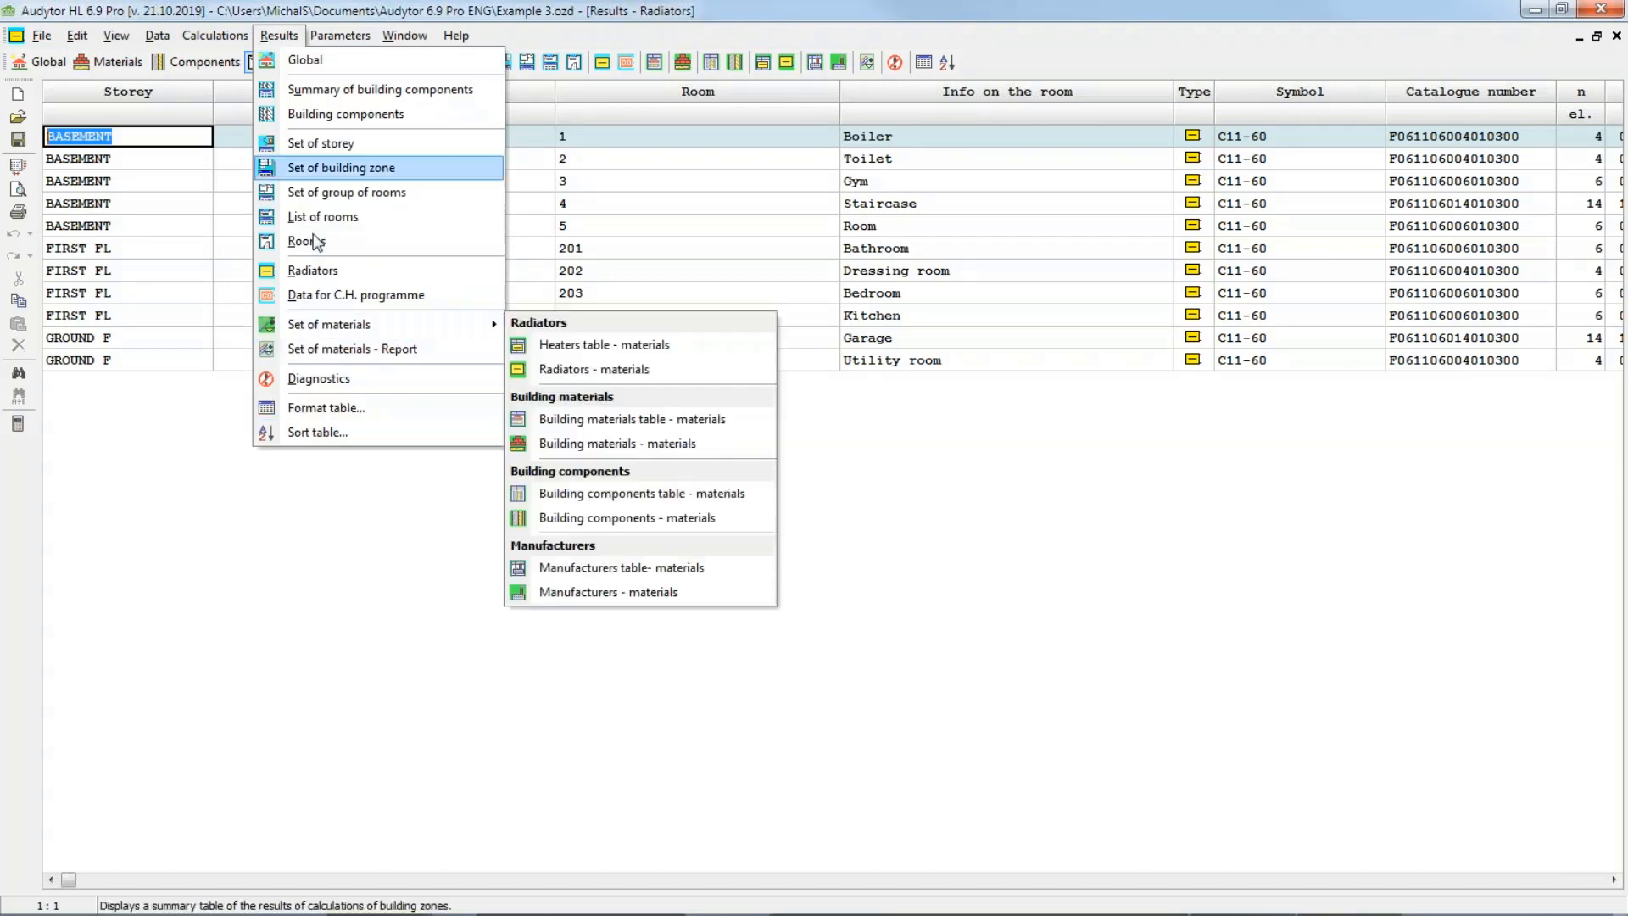
click(329, 293)
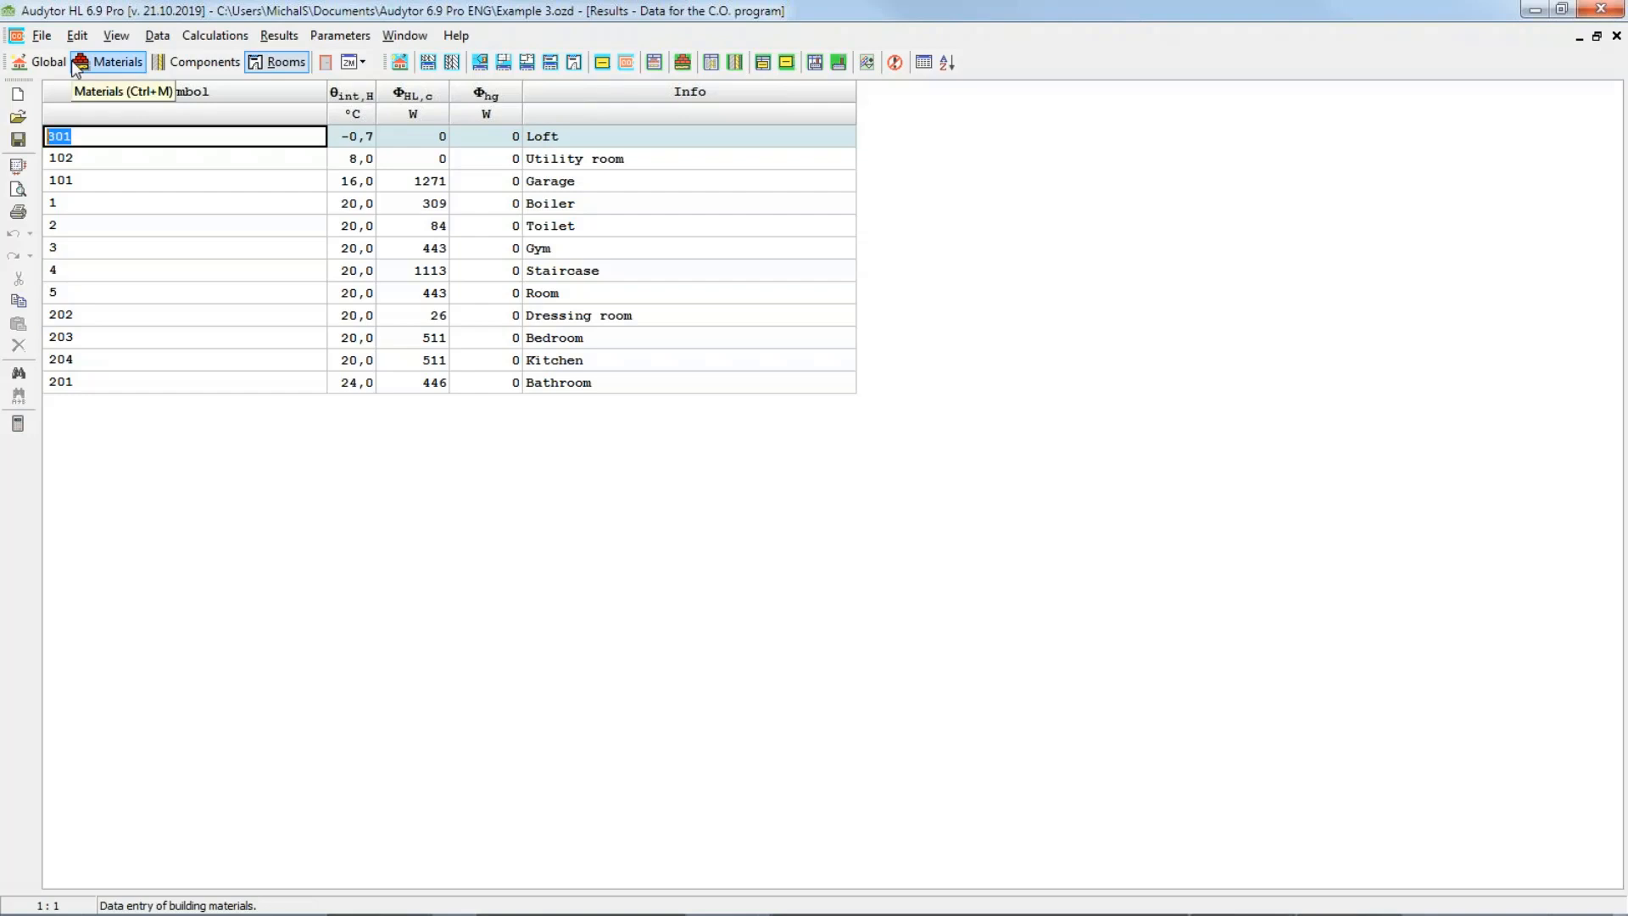
Step: View the program's version and licence information, and switch to the PowerPoint slide show
click(472, 34)
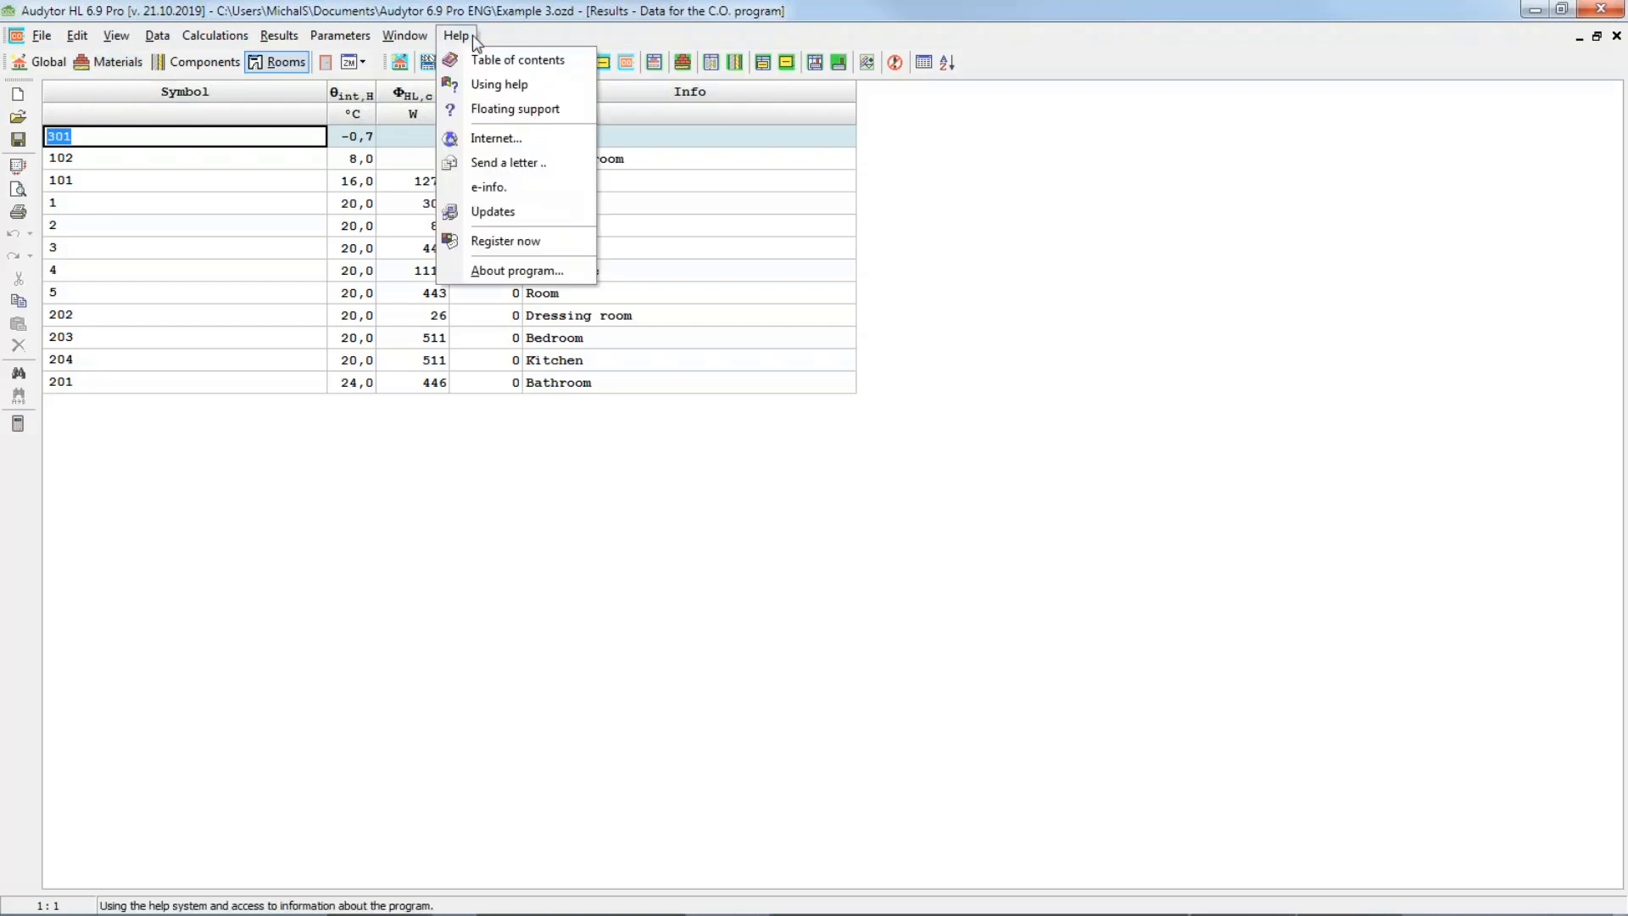
click(516, 270)
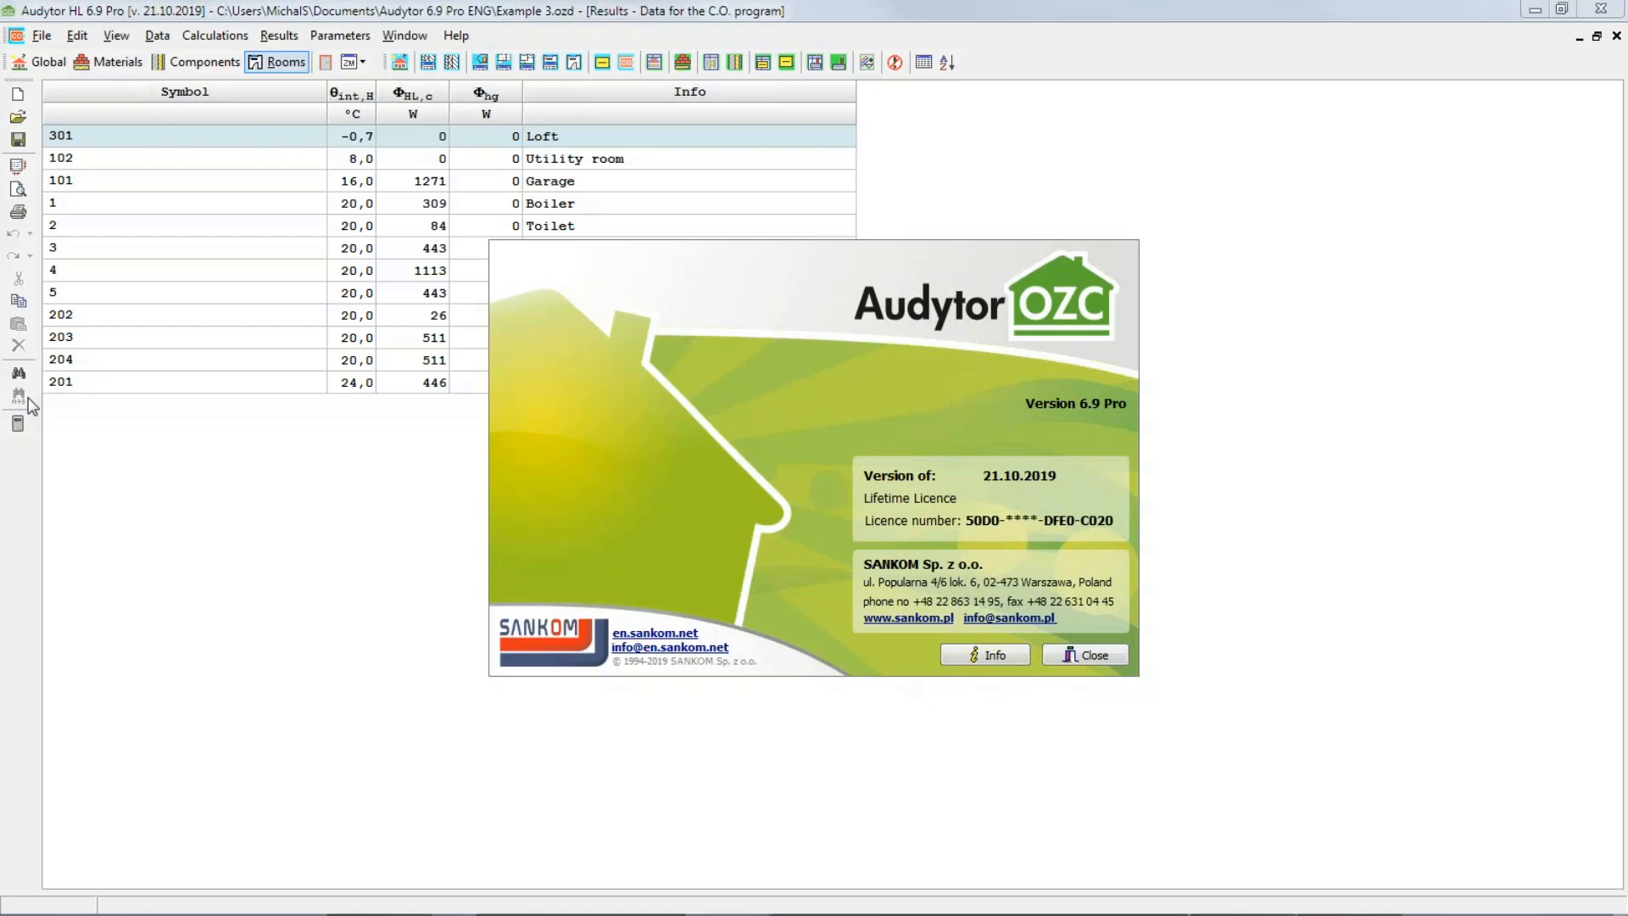
key(alt+Tab)
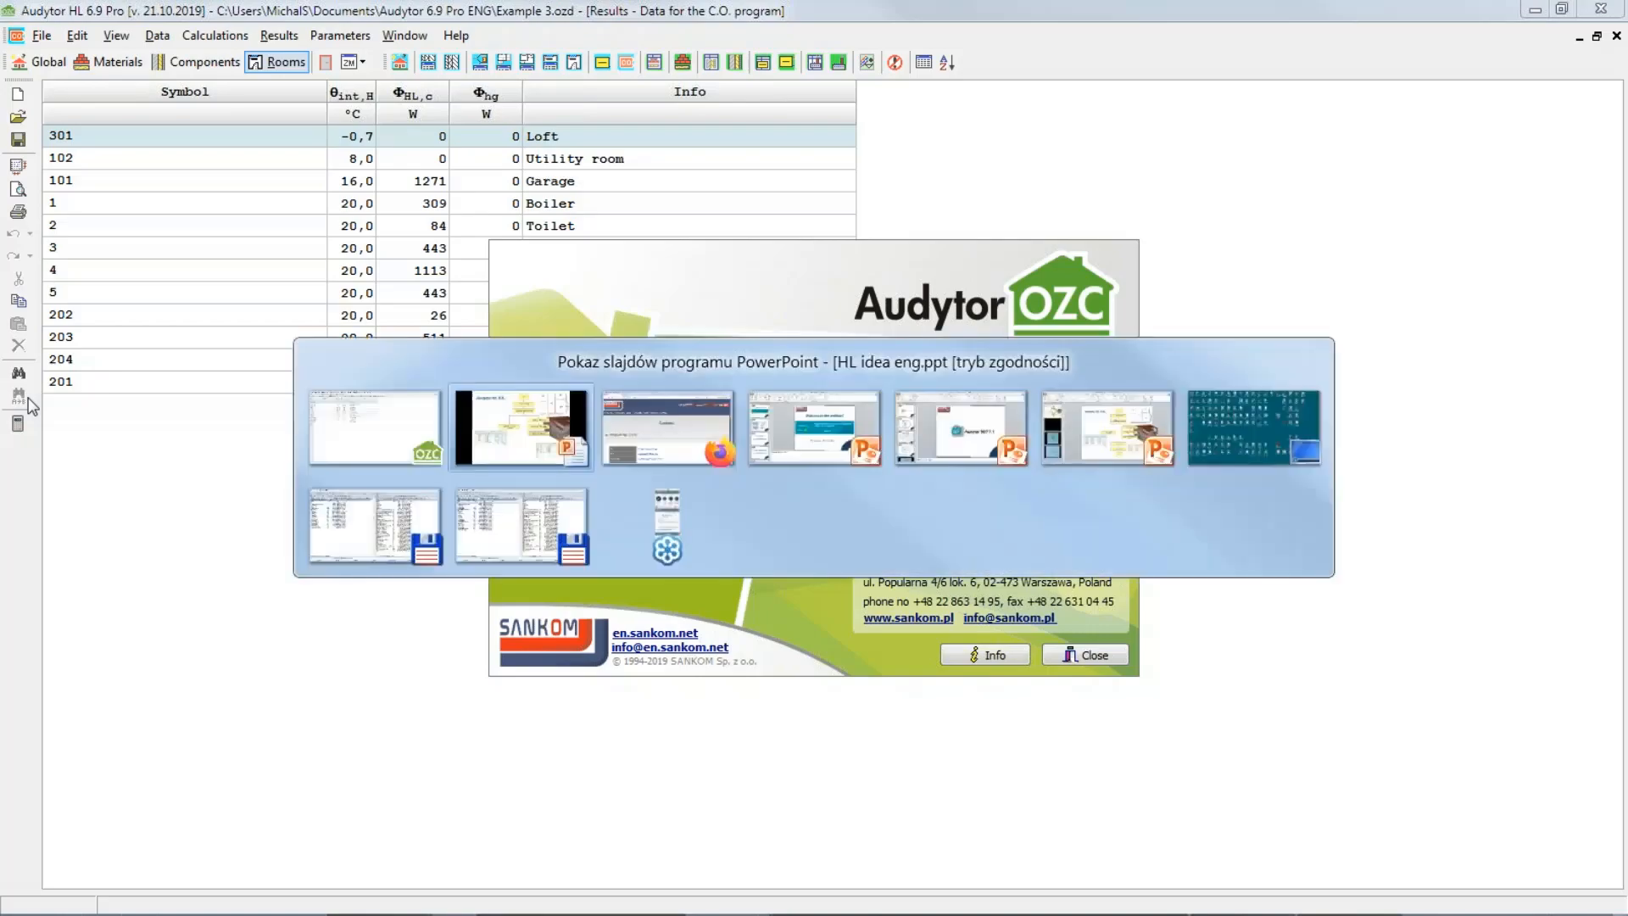
key(alt+Tab)
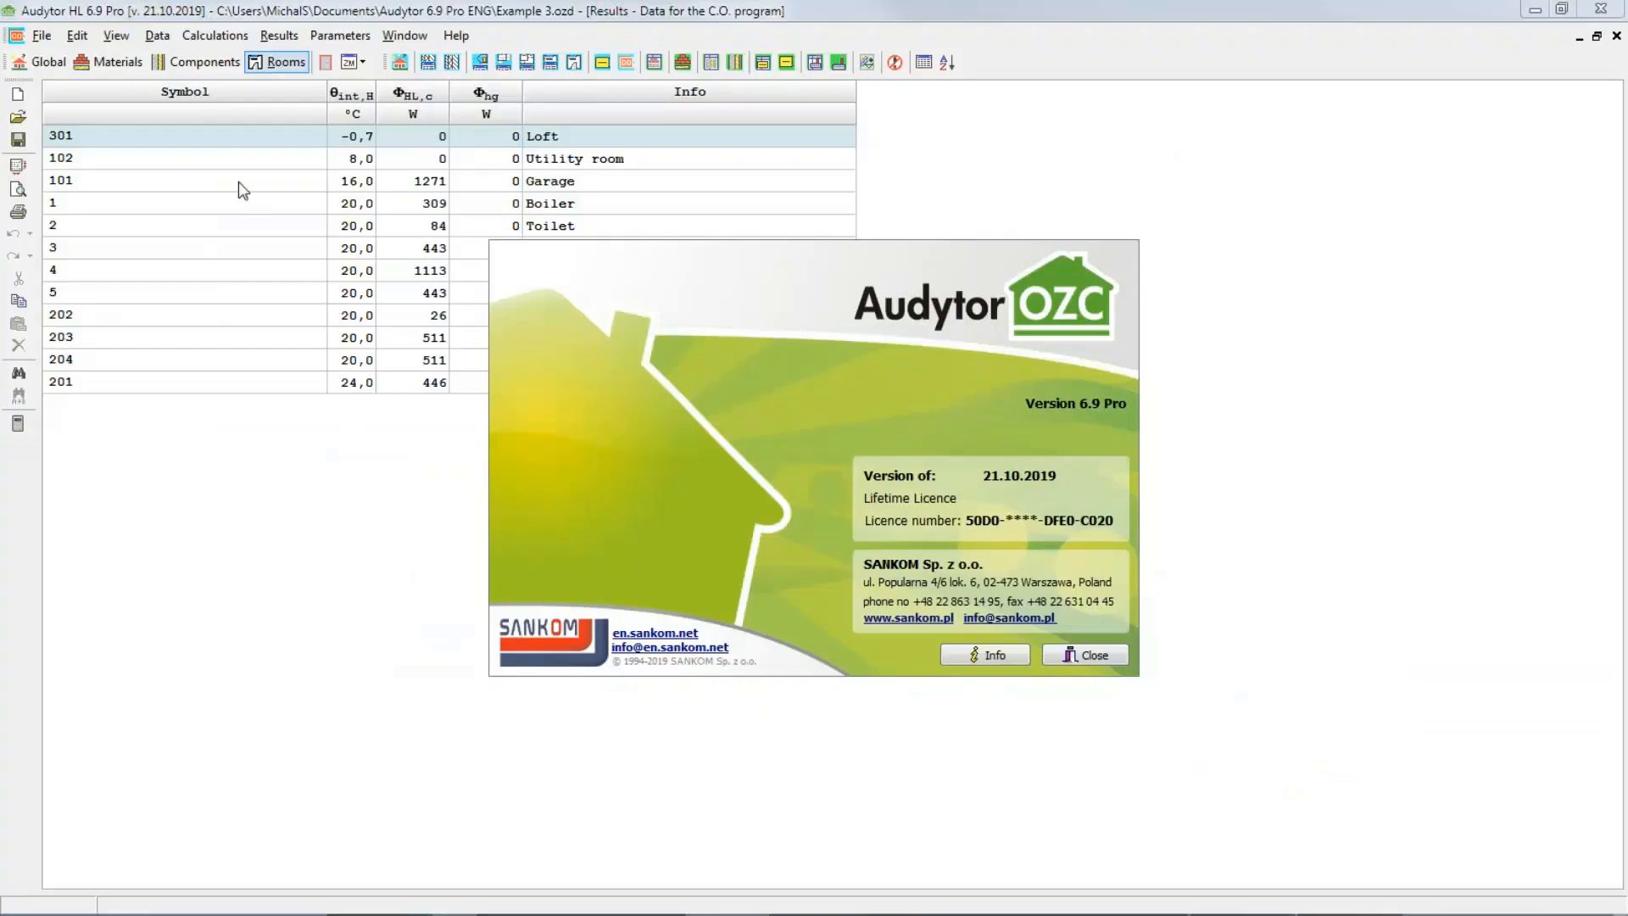
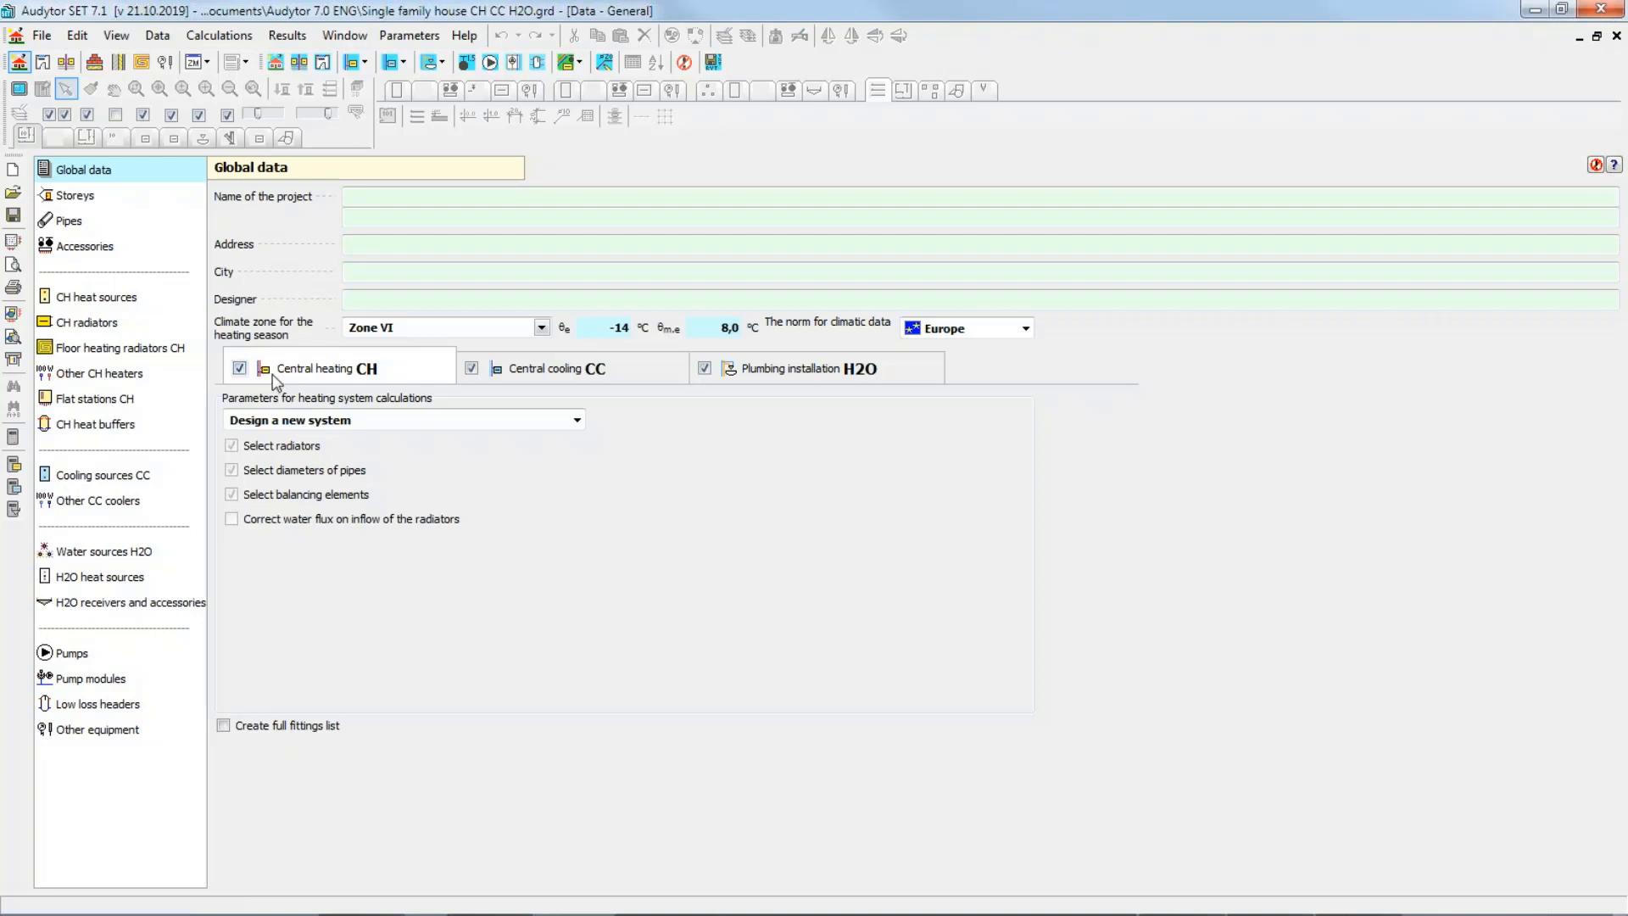
Step: View the global data parameters for Central cooling CC and Plumbing installation H2O, and return to the PowerPoint slide show
click(568, 371)
click(757, 379)
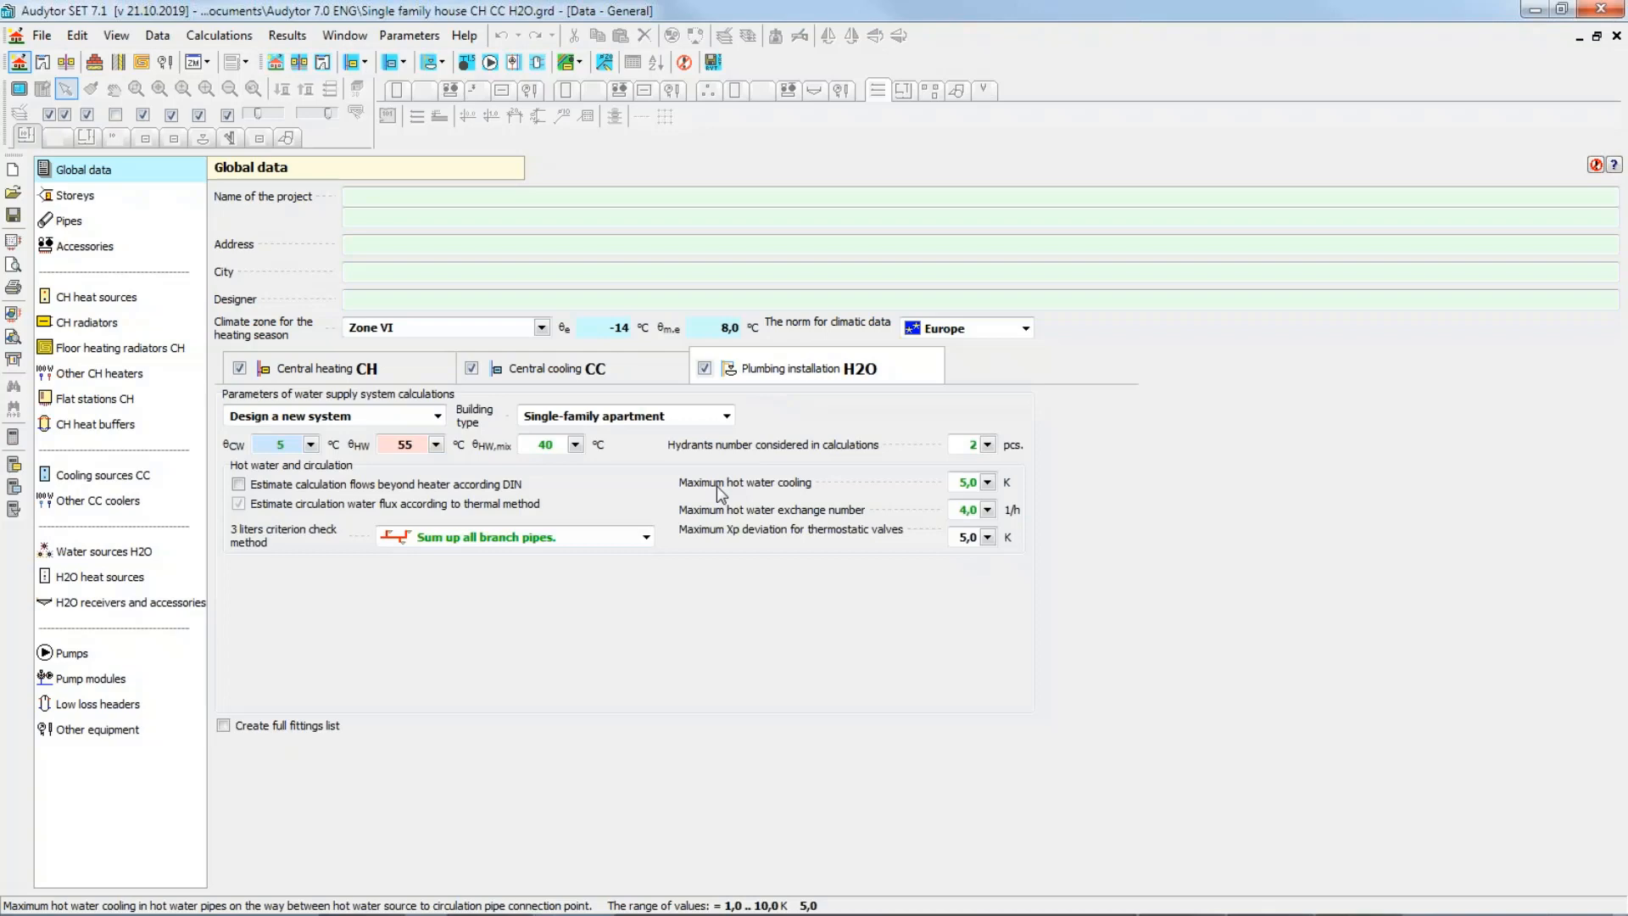
key(alt+Tab)
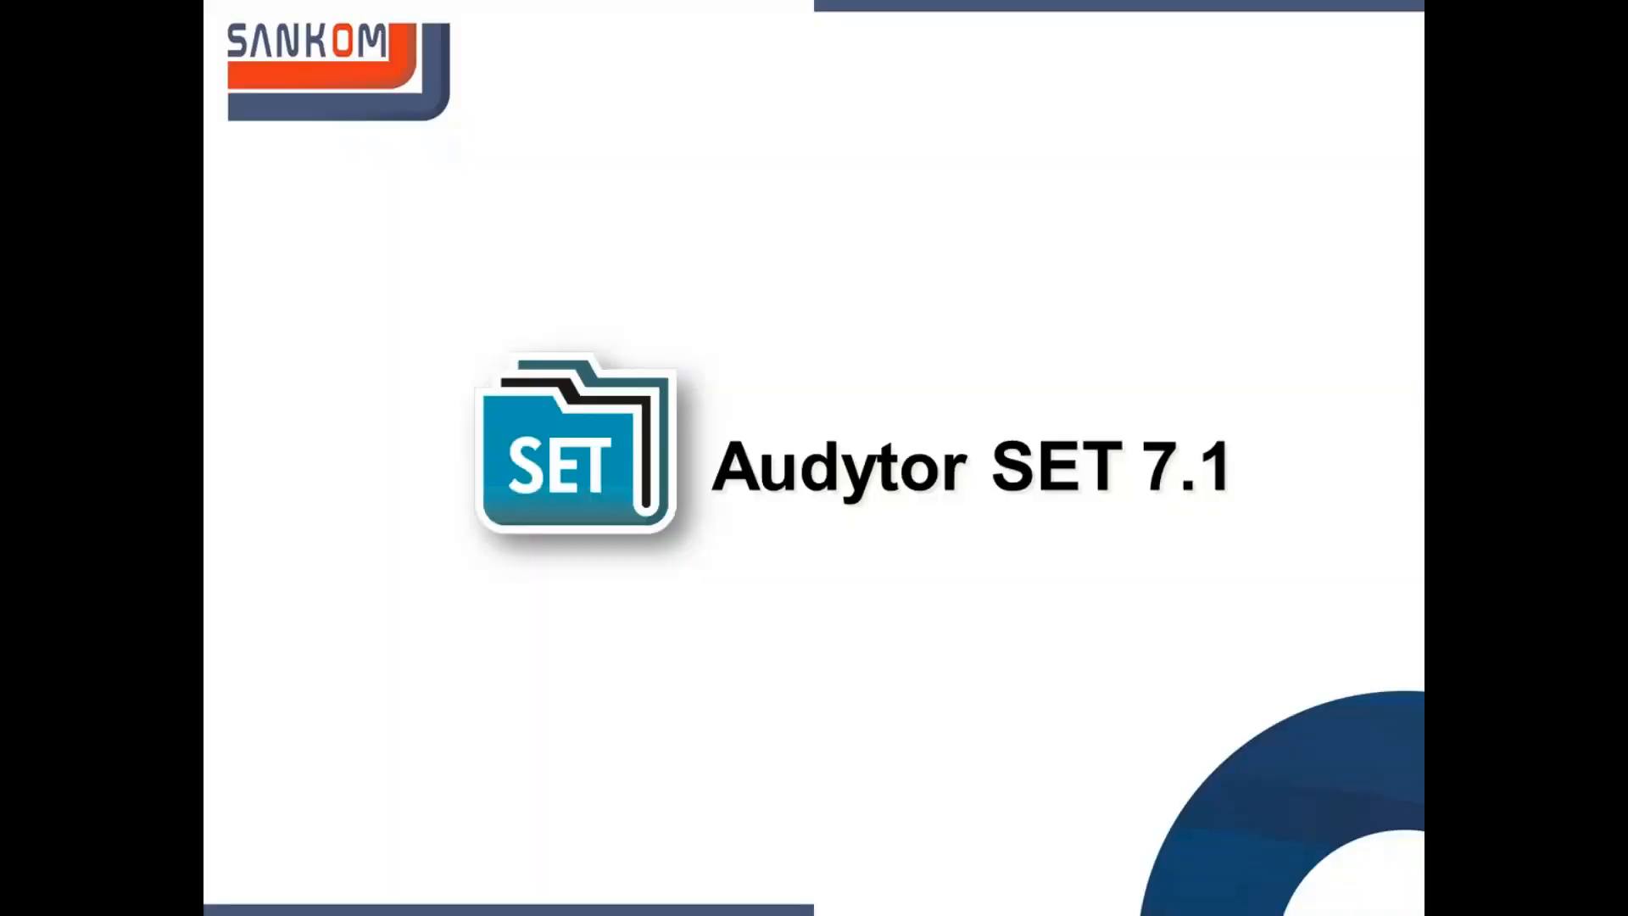
key(Right)
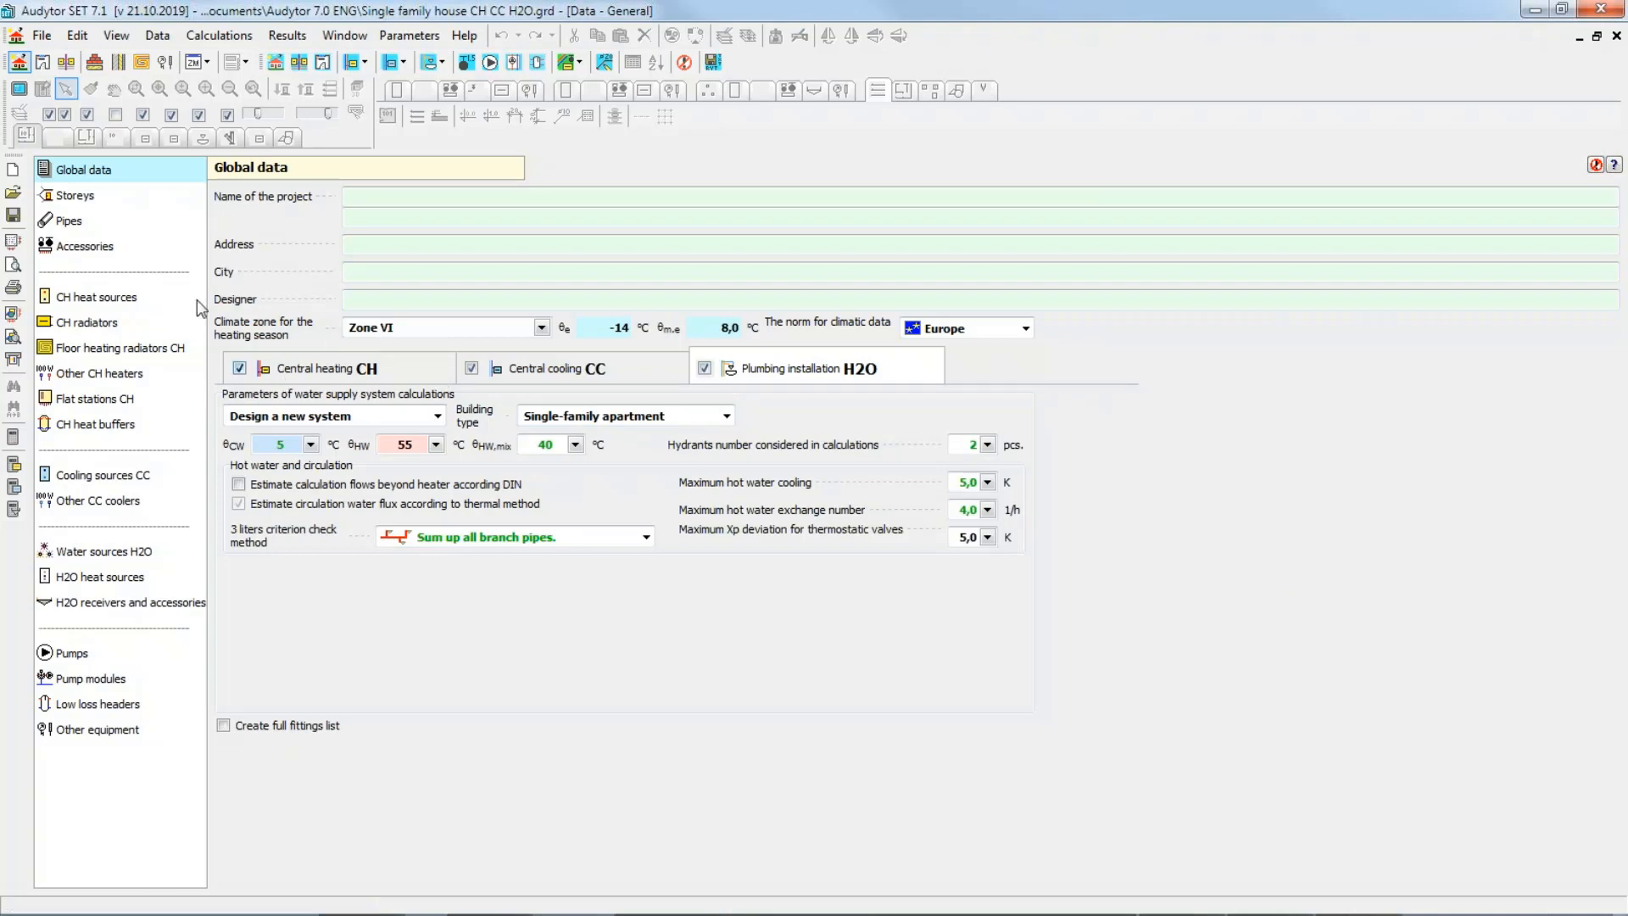
Step: Open the project drawings and examine the Cellar plan around the heat source and heat accumulator
click(69, 58)
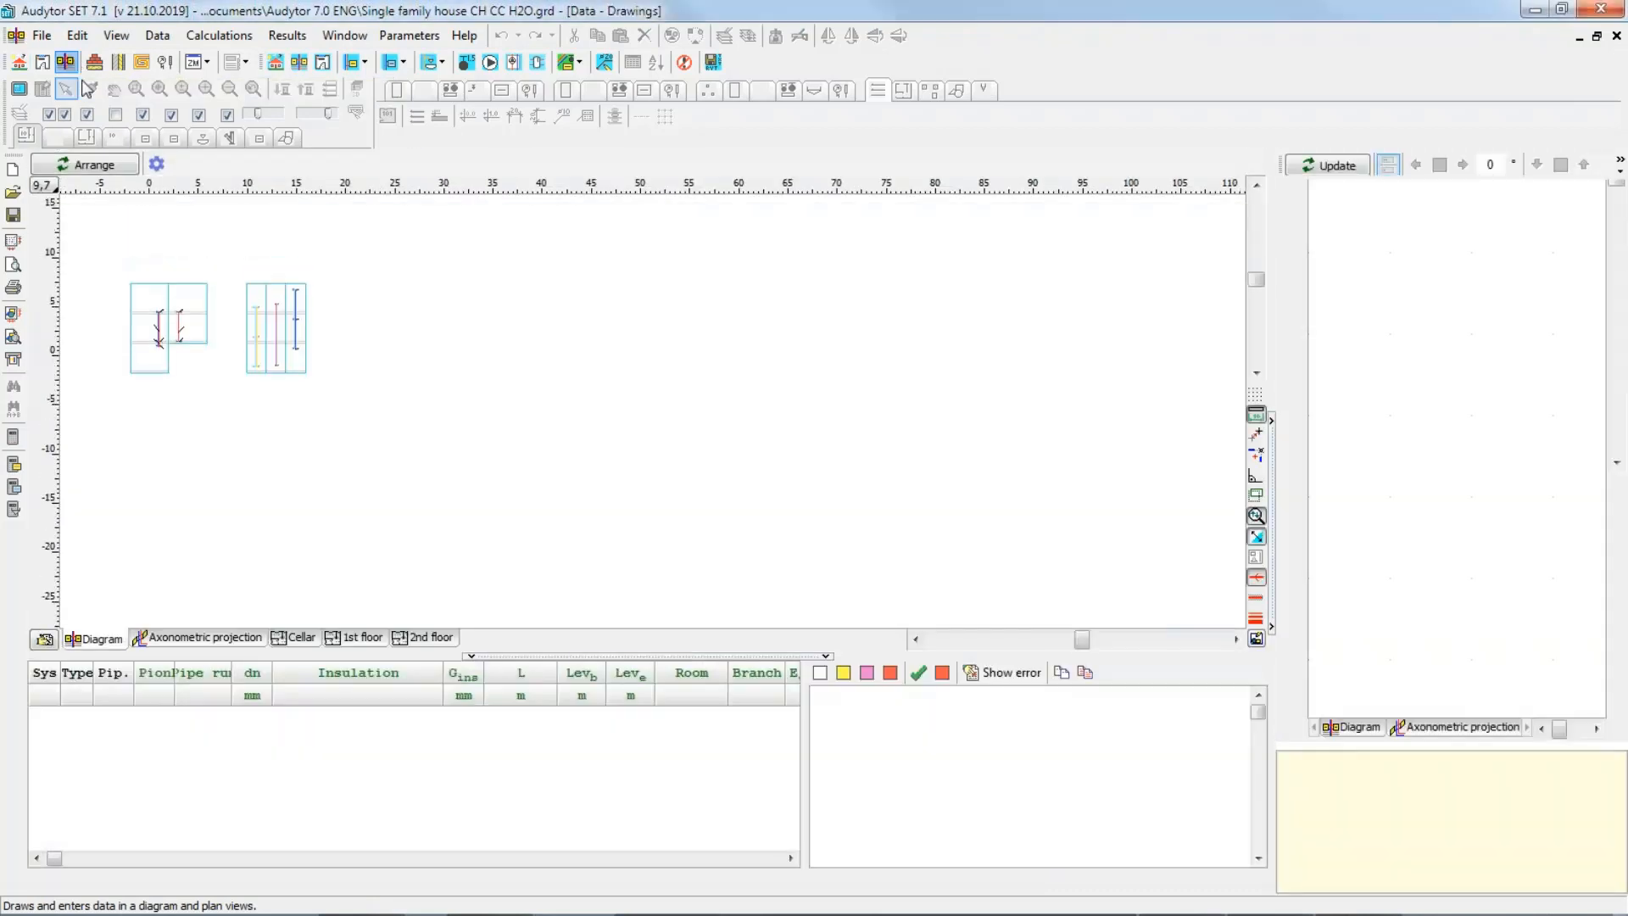
click(297, 637)
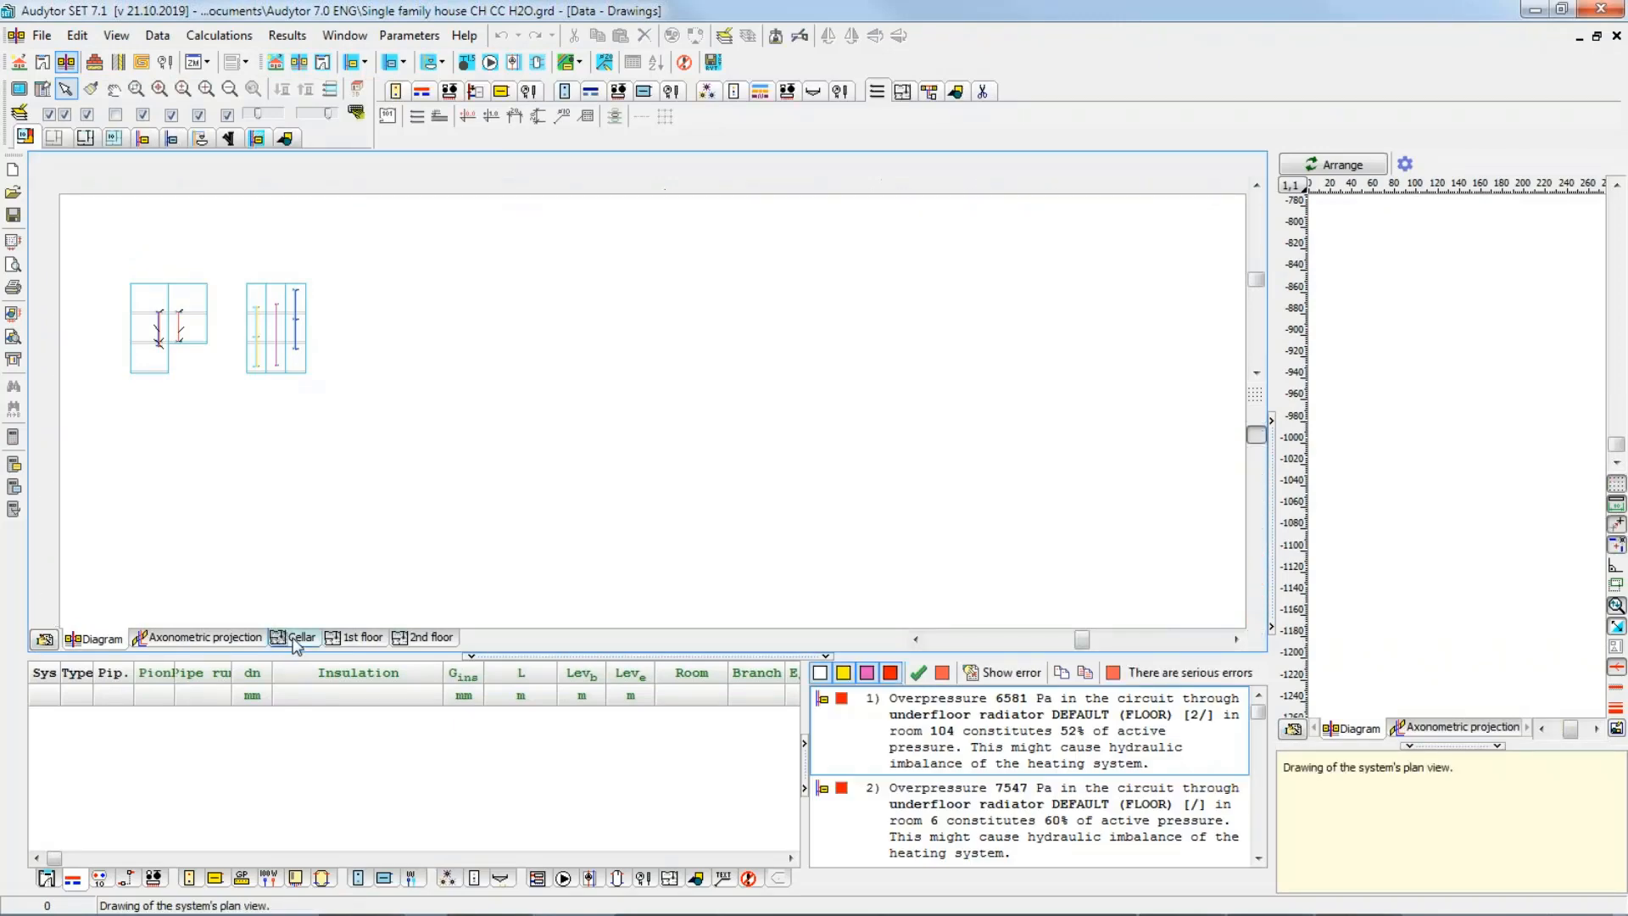
scroll(325, 525, down, 5)
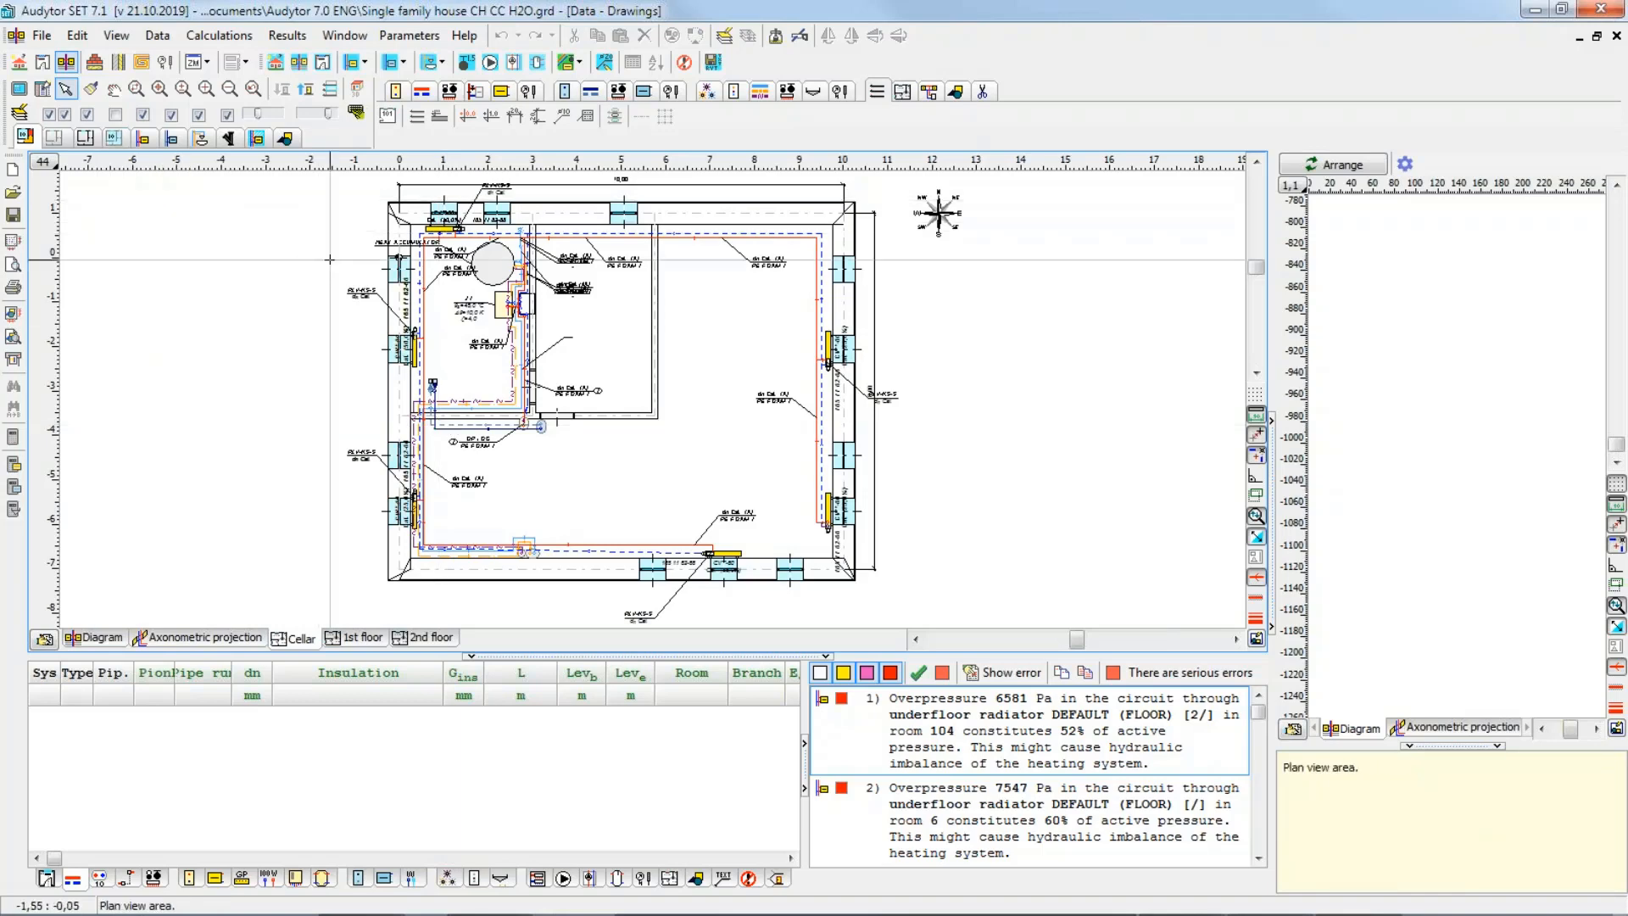
scroll(487, 284, up, 4)
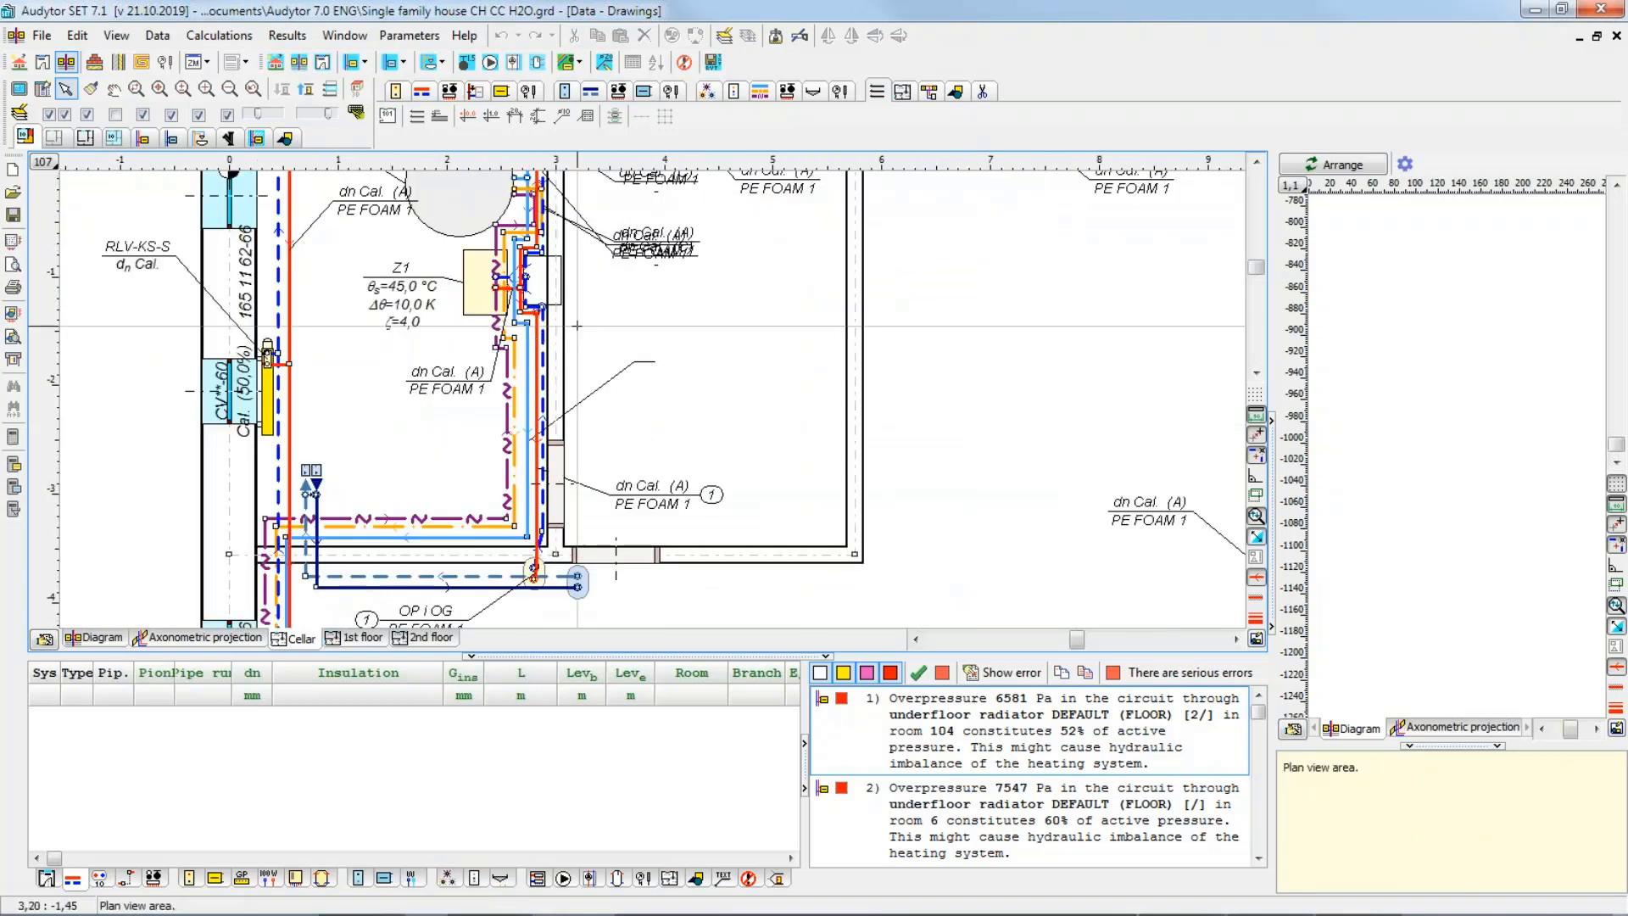
middle_drag(615, 485, 559, 397)
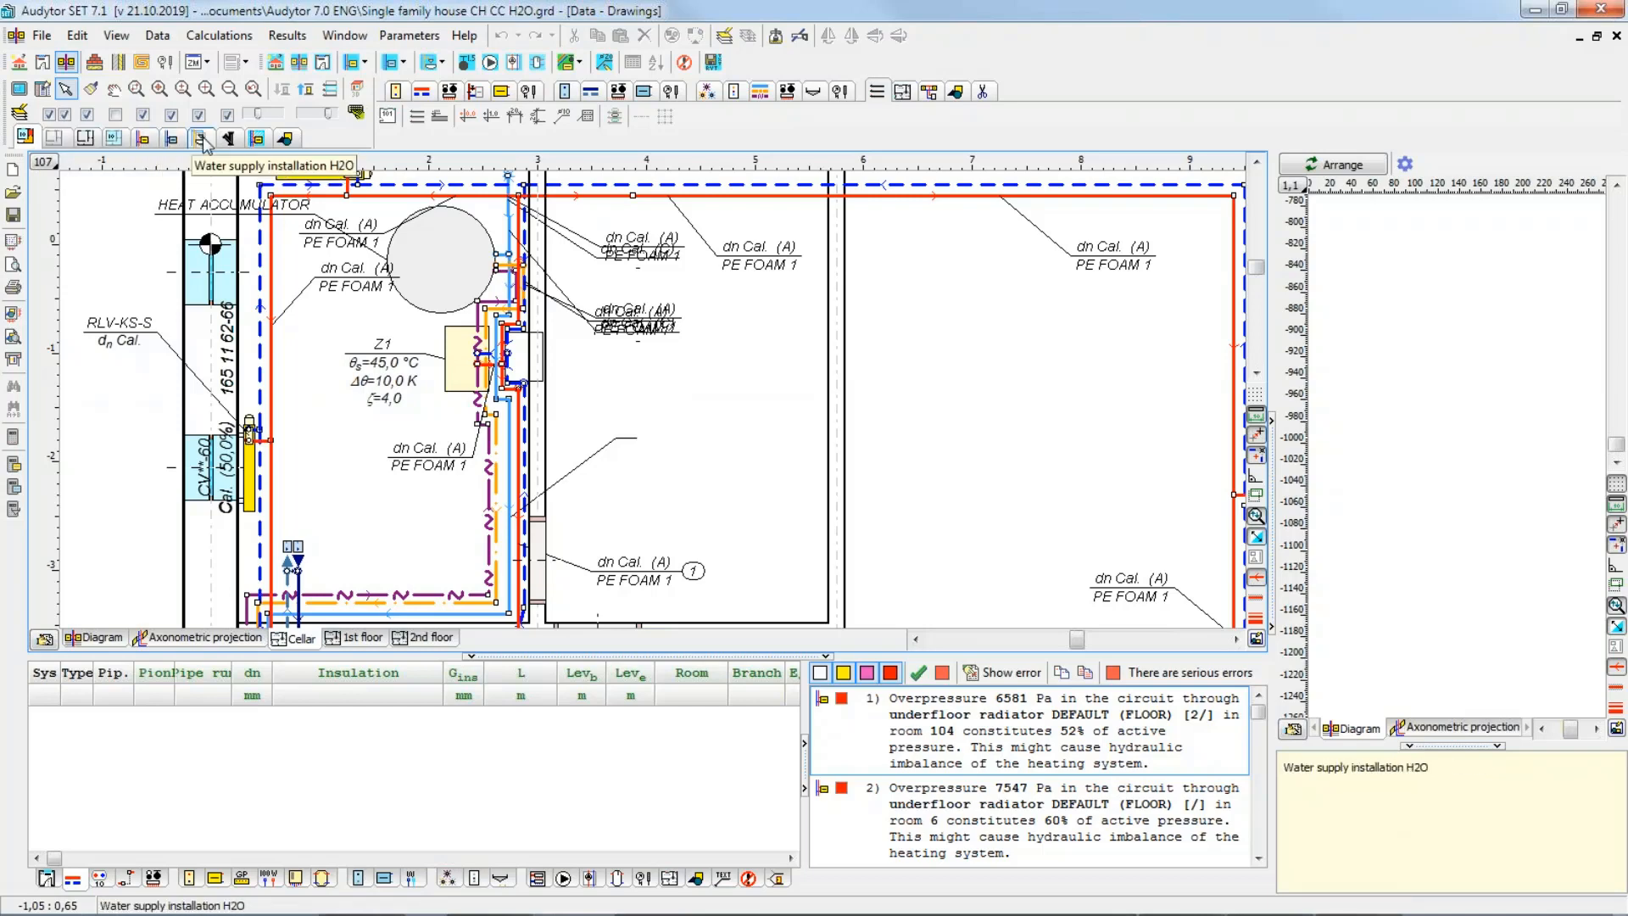
Step: Make the central heating layer active and hide the other installation layers, including cooling CC and water supply H2O, on the Cellar plan
click(142, 138)
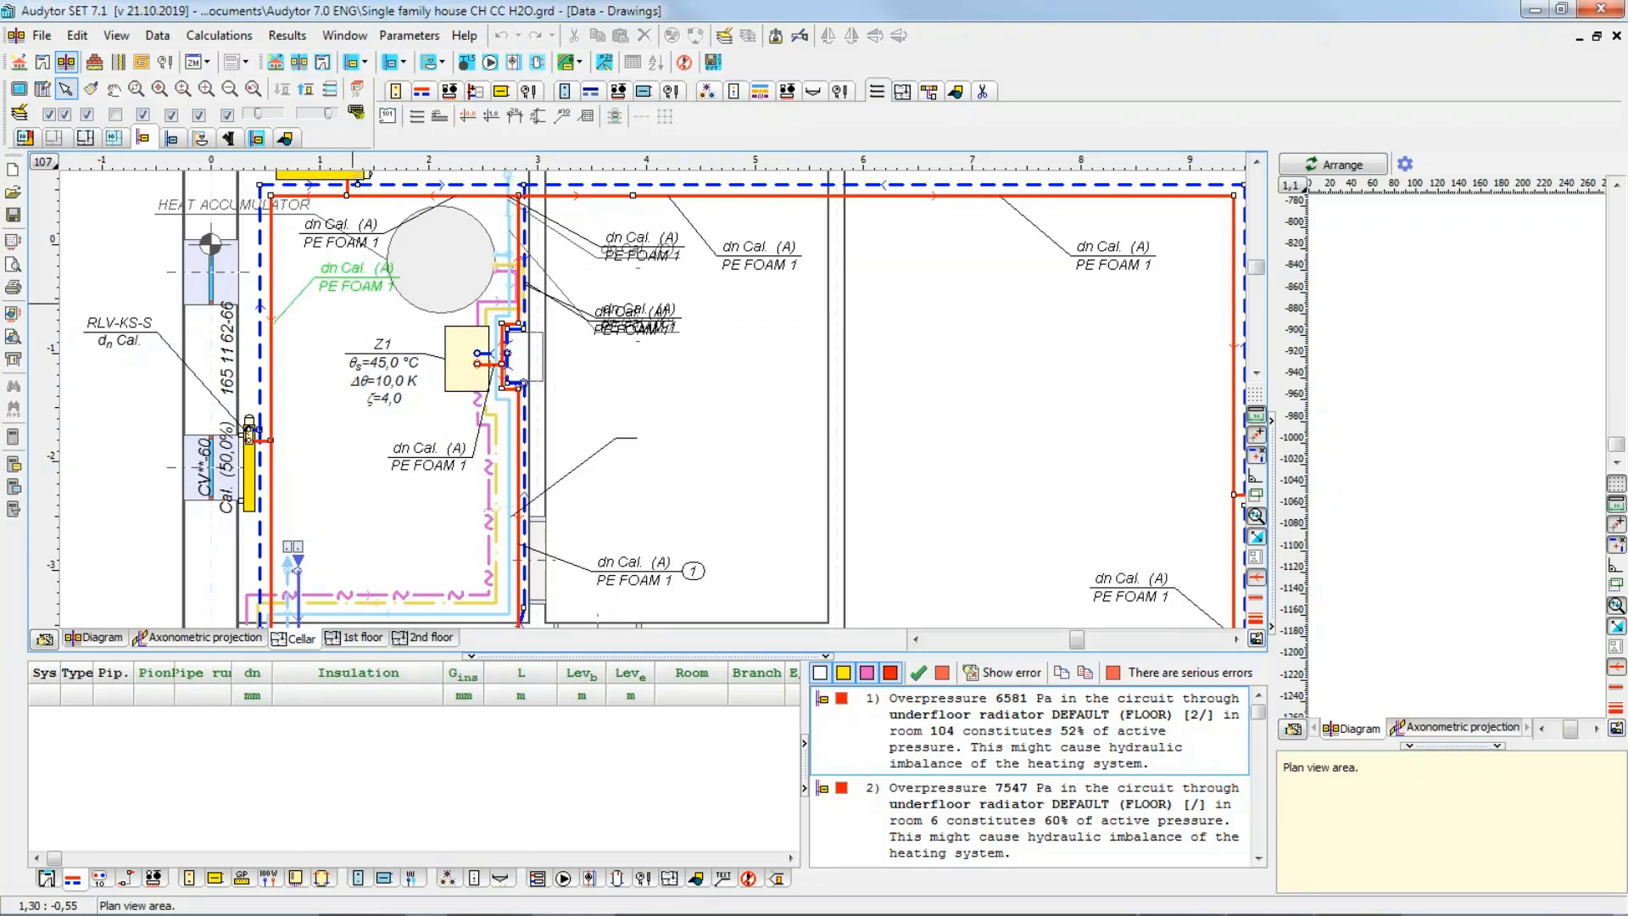
click(170, 119)
click(198, 117)
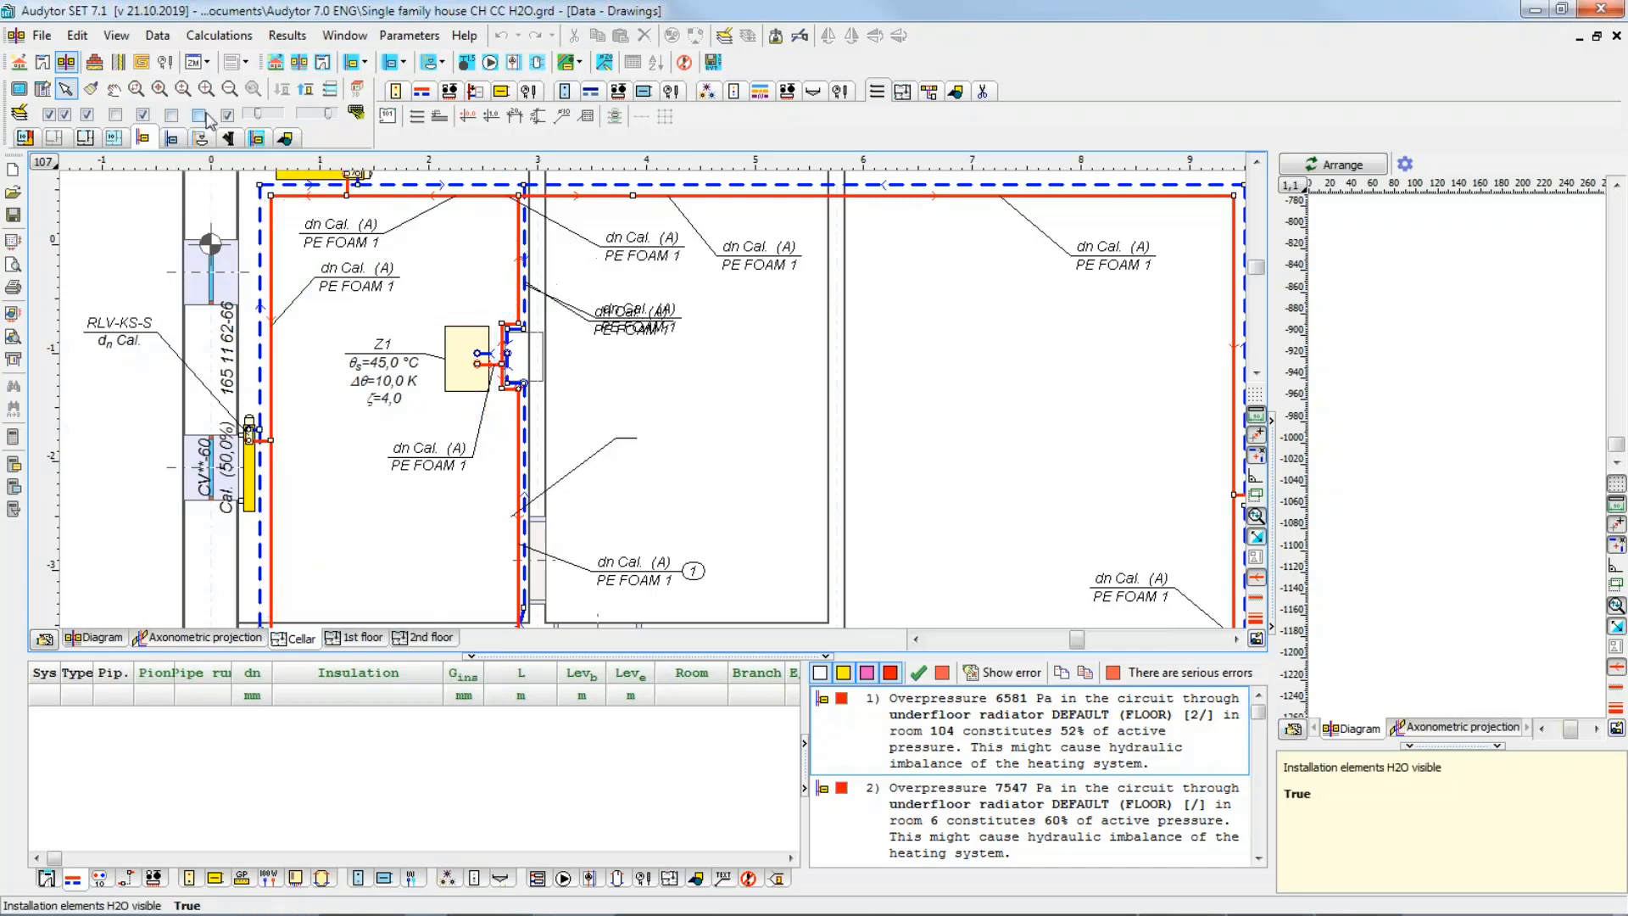
click(227, 117)
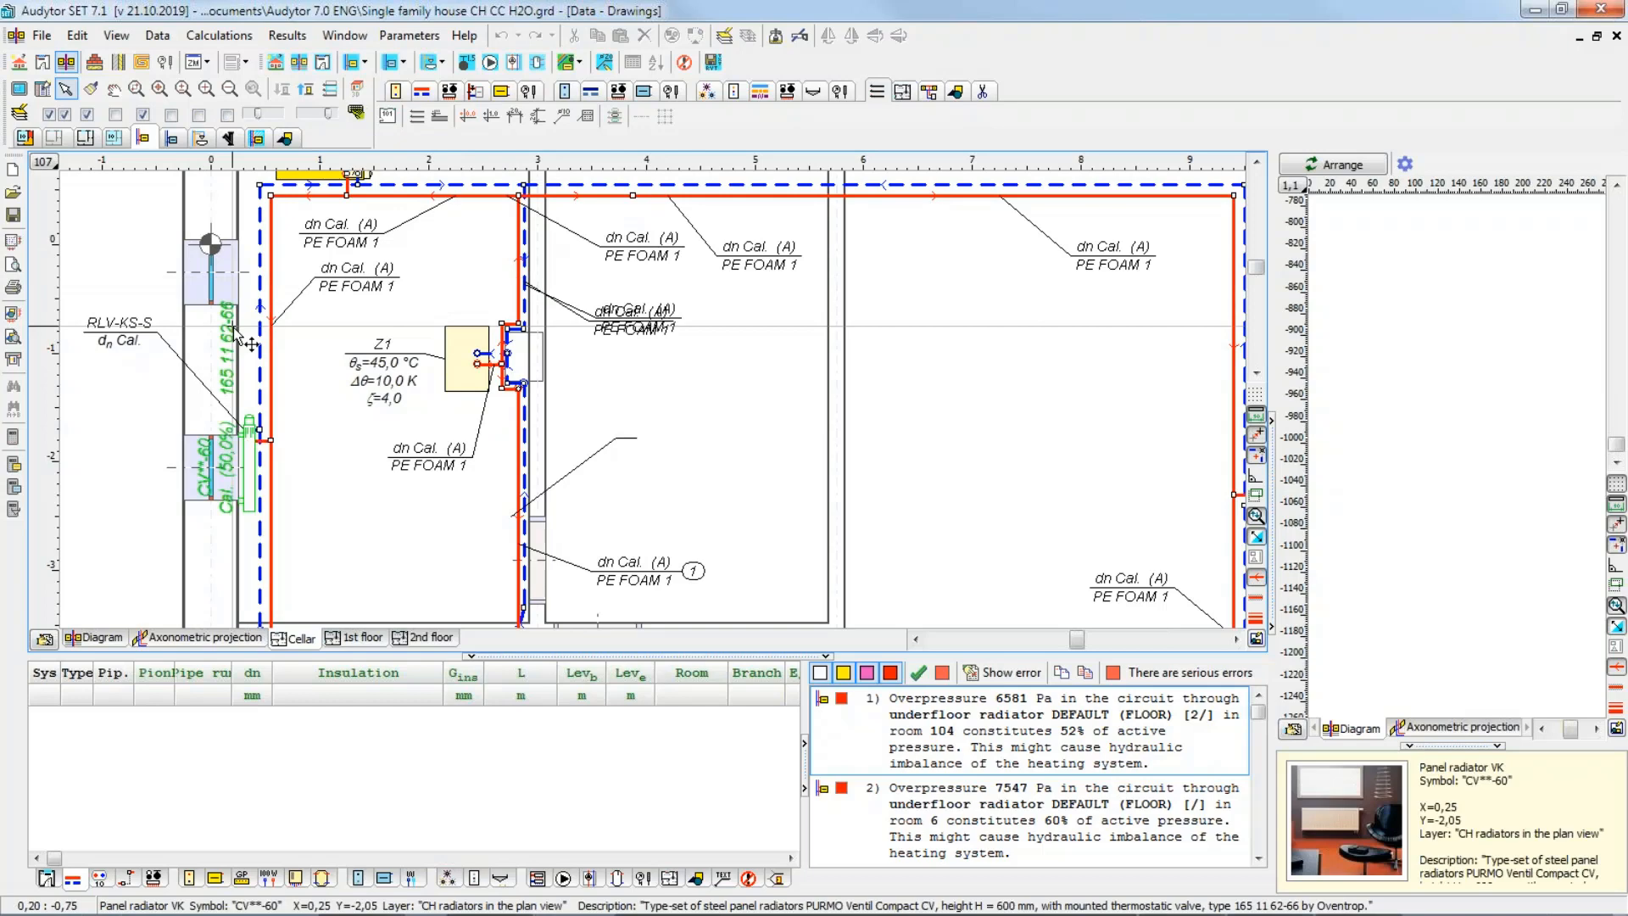
Step: Hide the CH installation and display only the cooling installation CC on the Cellar plan
click(144, 116)
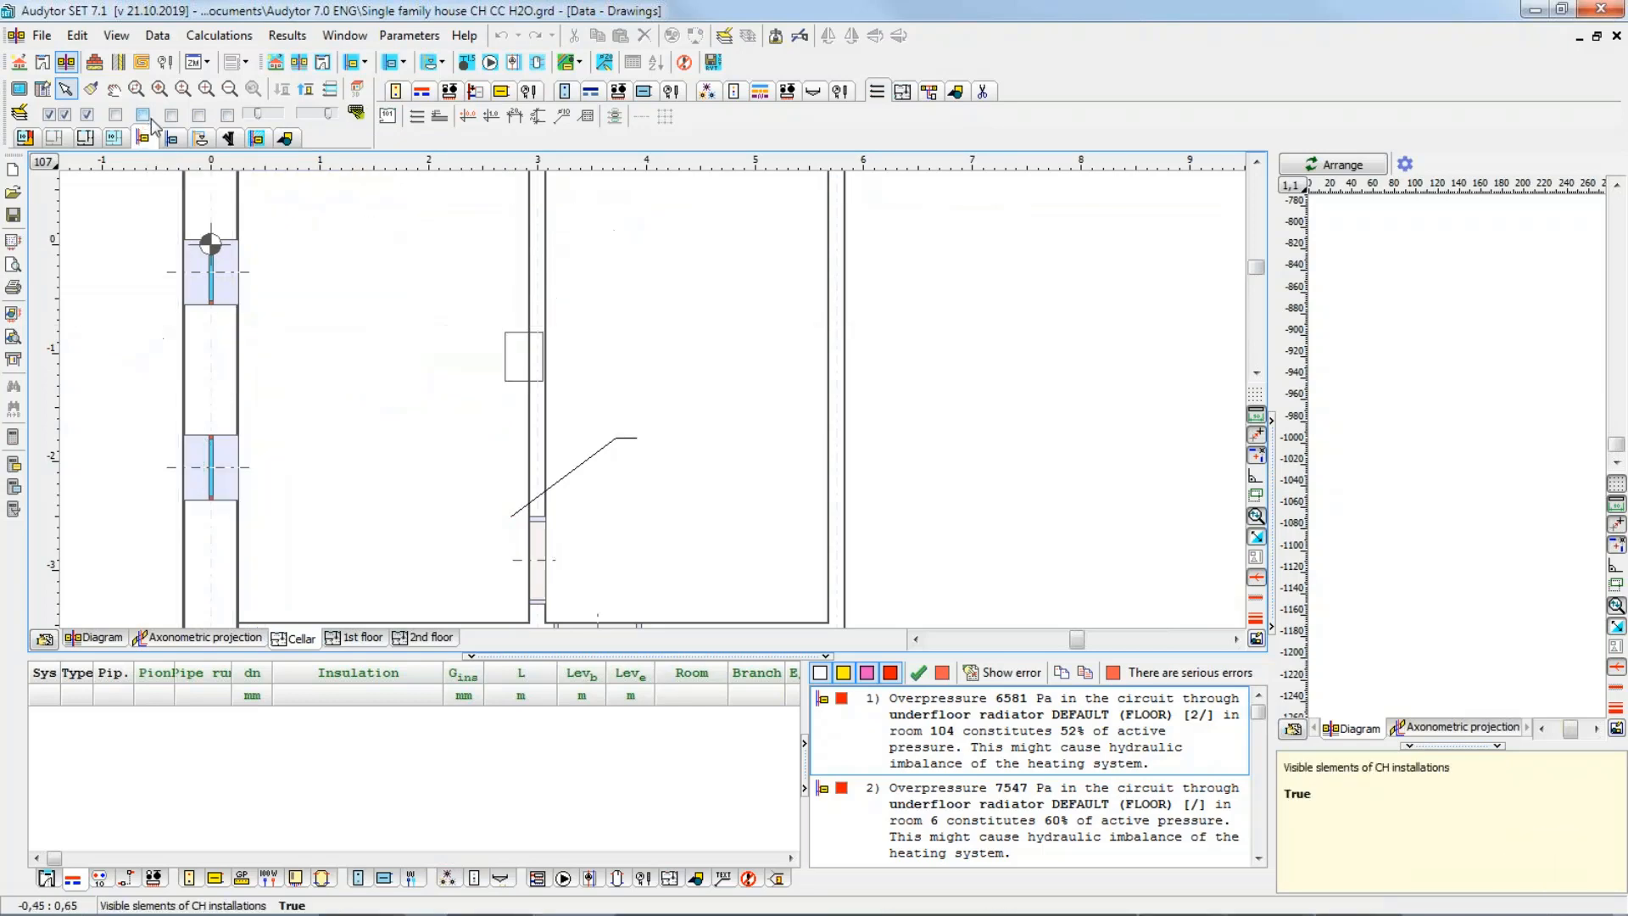
click(170, 117)
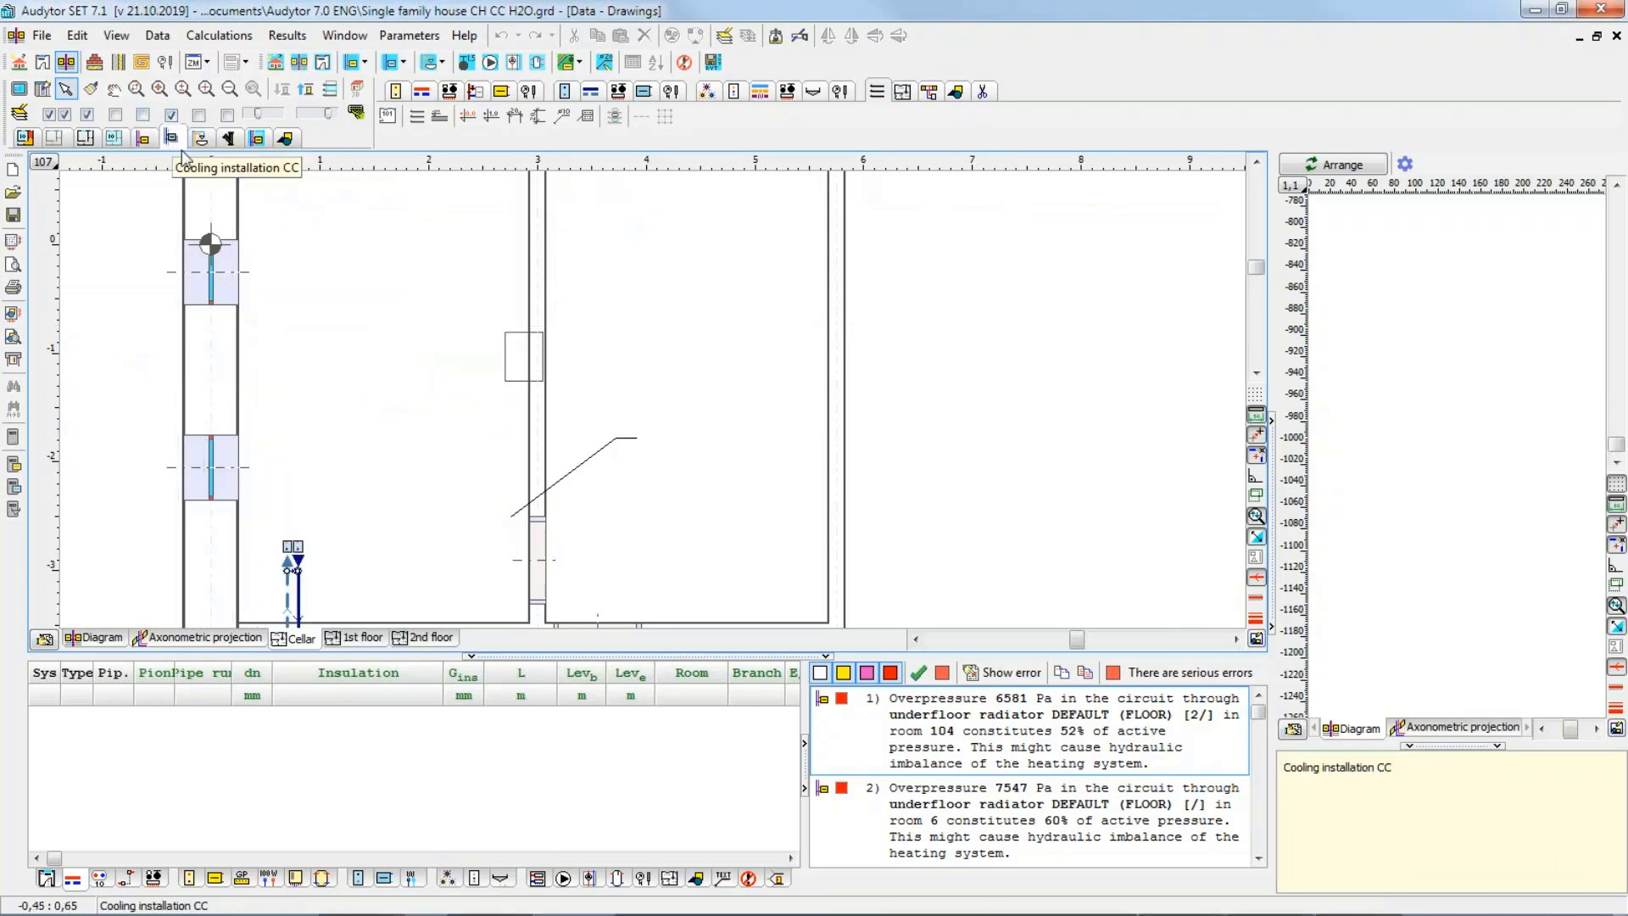
scroll(385, 314, down, 4)
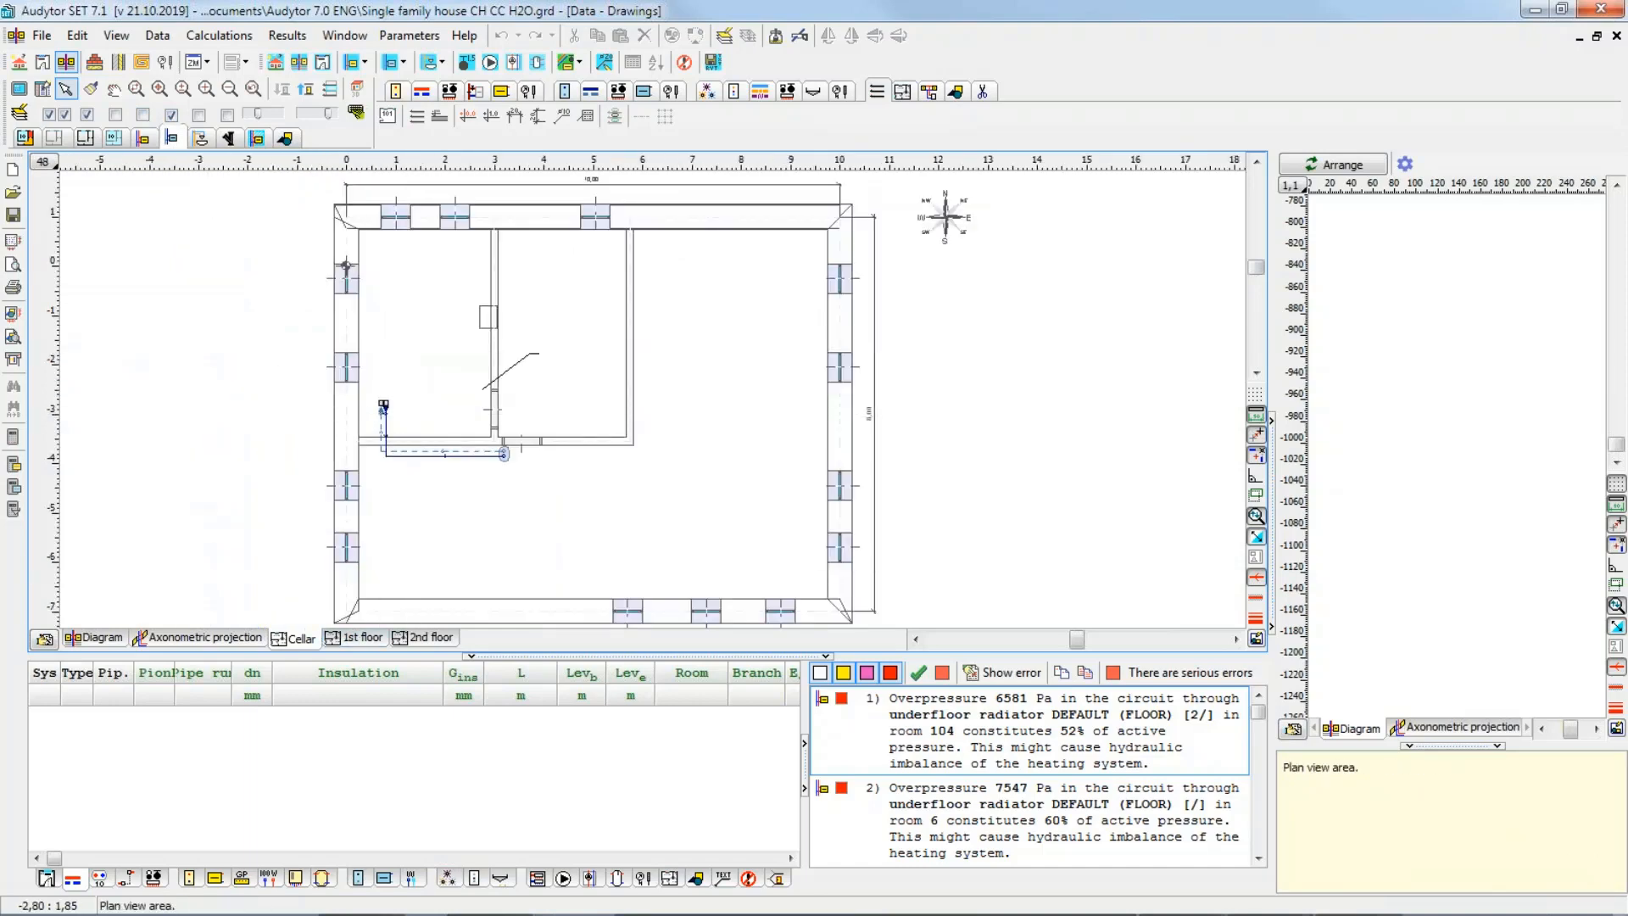
Step: Hide the cooling installation, show the water supply installation H2O as the active layer, and examine its pipes near the heat accumulator
click(171, 116)
click(199, 116)
click(201, 138)
scroll(373, 373, up, 2)
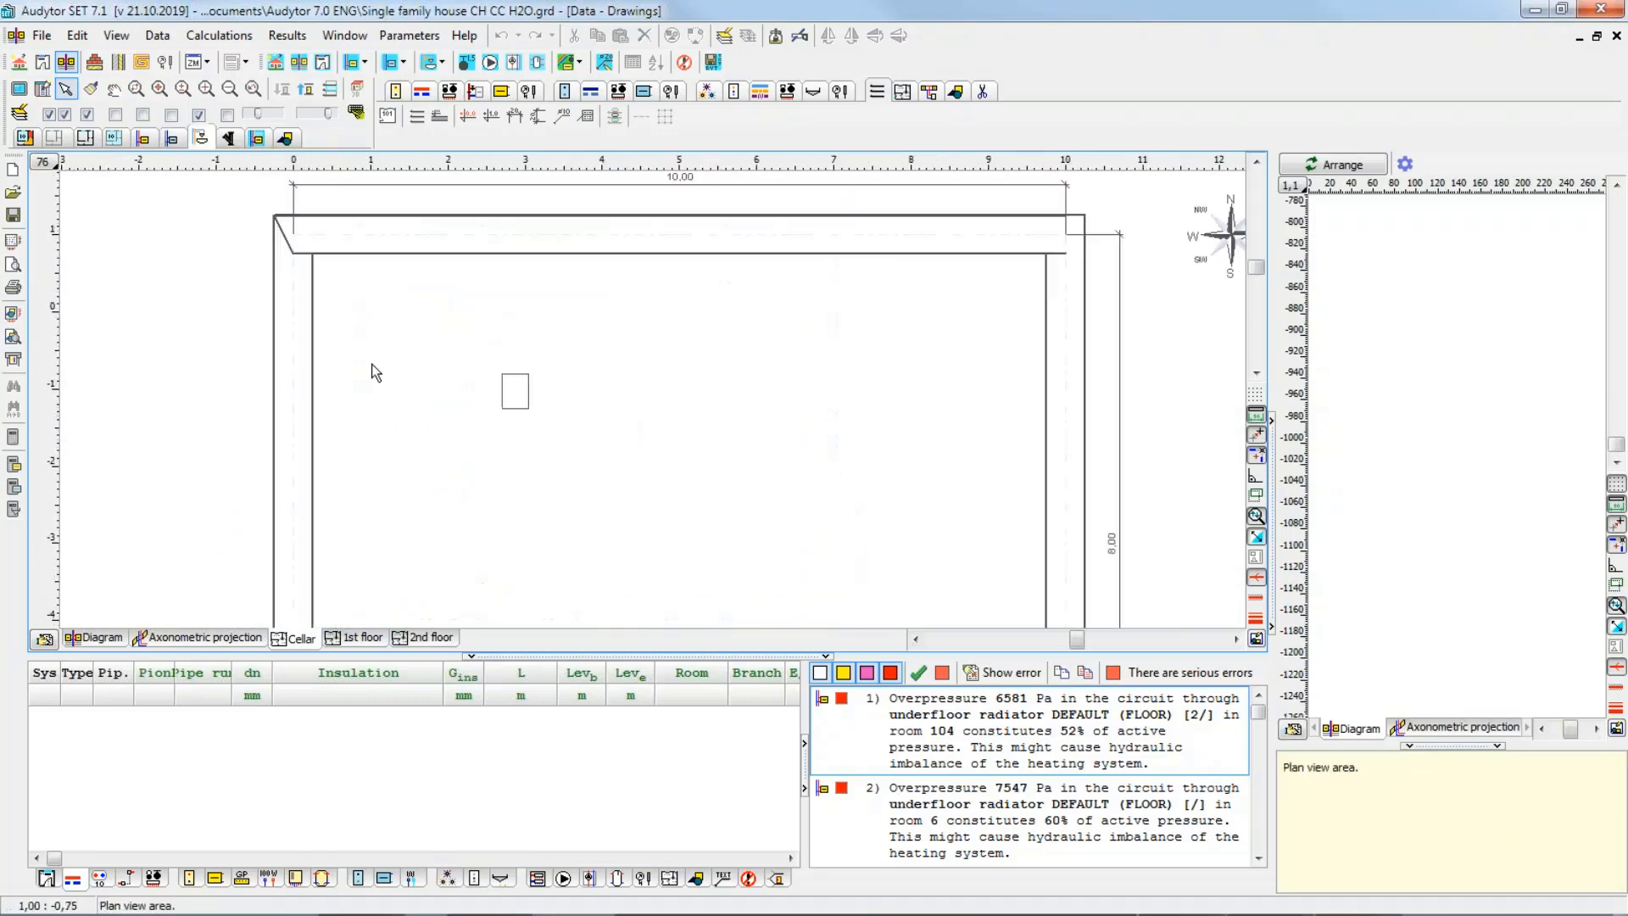
scroll(475, 431, up, 3)
scroll(475, 431, down, 2)
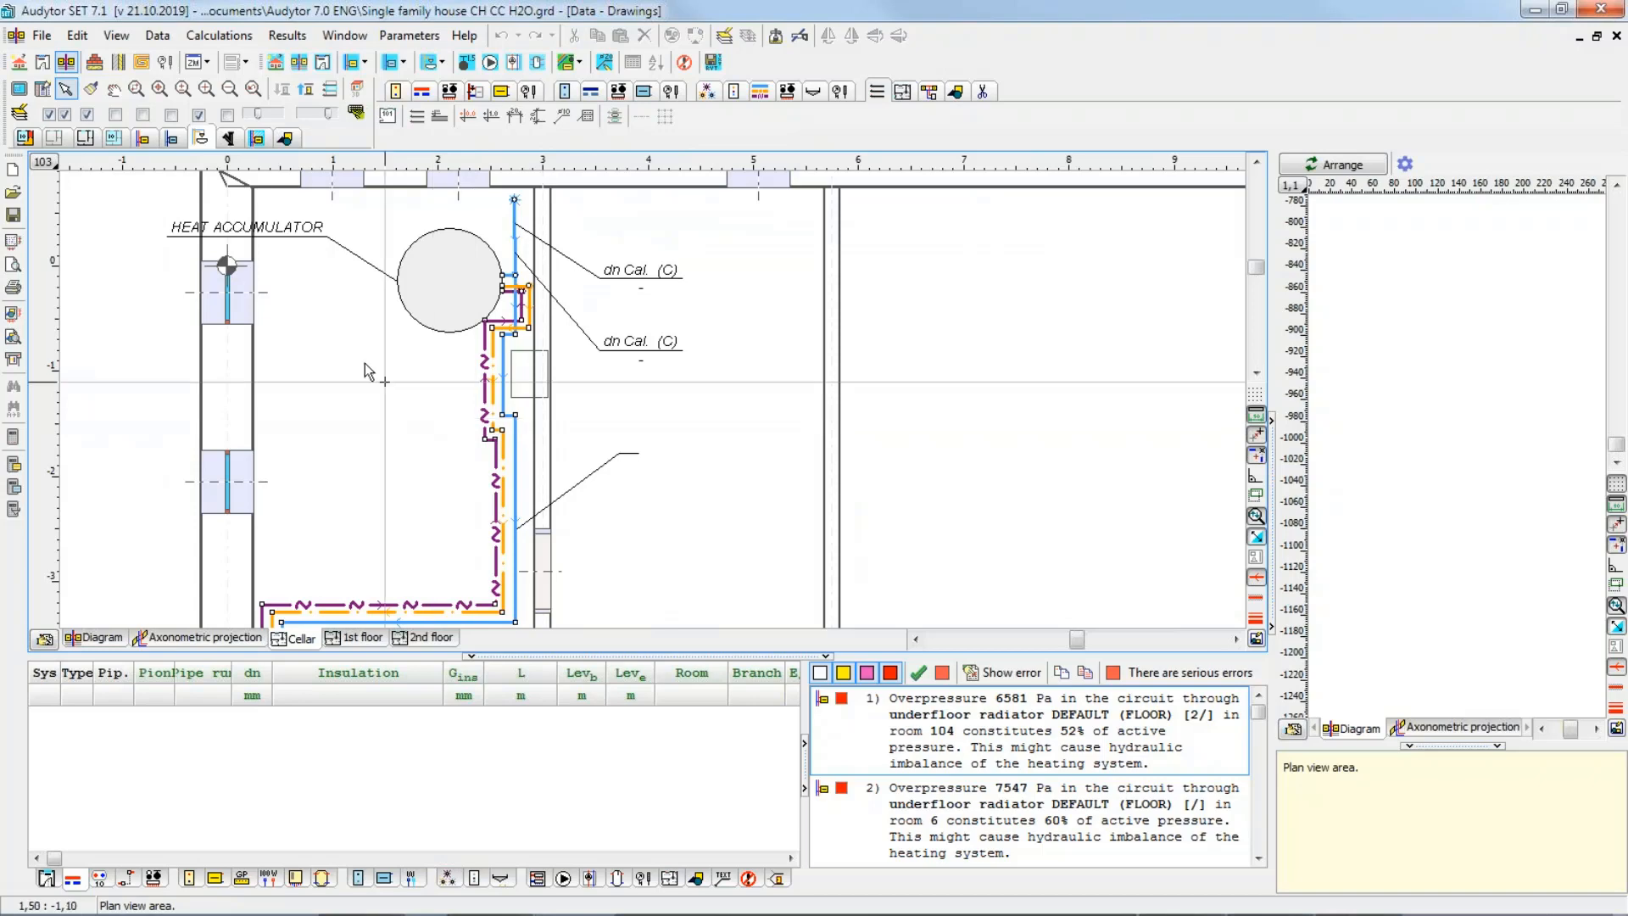
Step: Show the heating and cooling installations again with the CH layer active, and adjust the grey level for drawing inactive layers
click(144, 116)
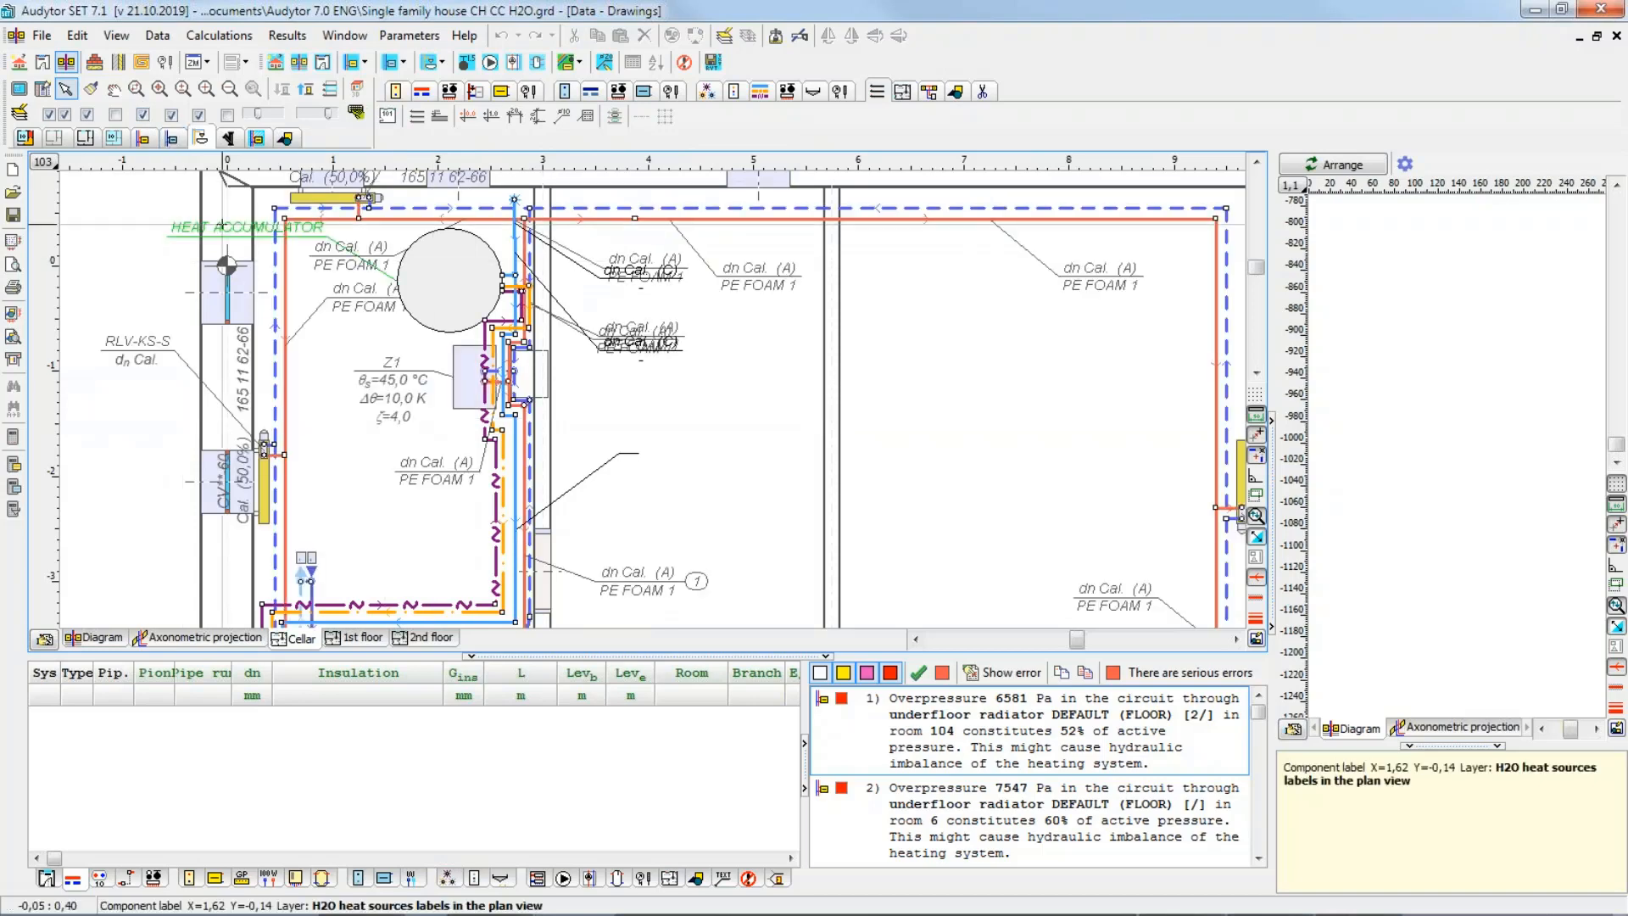
click(144, 138)
mouse_move(258, 119)
mouse_down()
mouse_move(286, 118)
mouse_move(272, 117)
mouse_up()
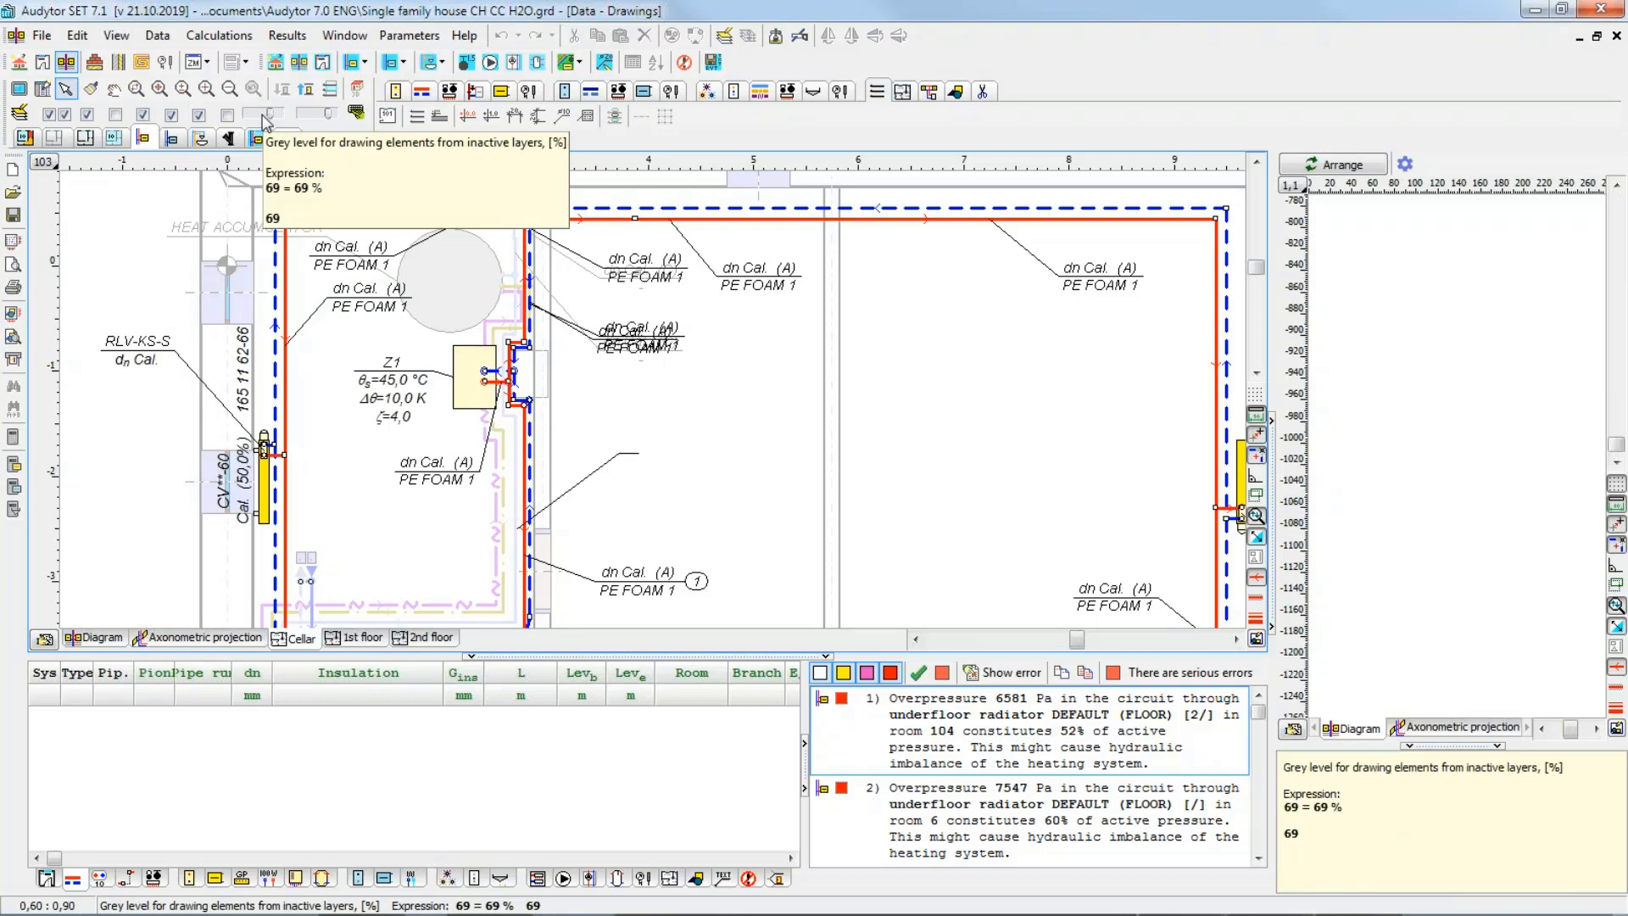
drag(262, 121, 277, 116)
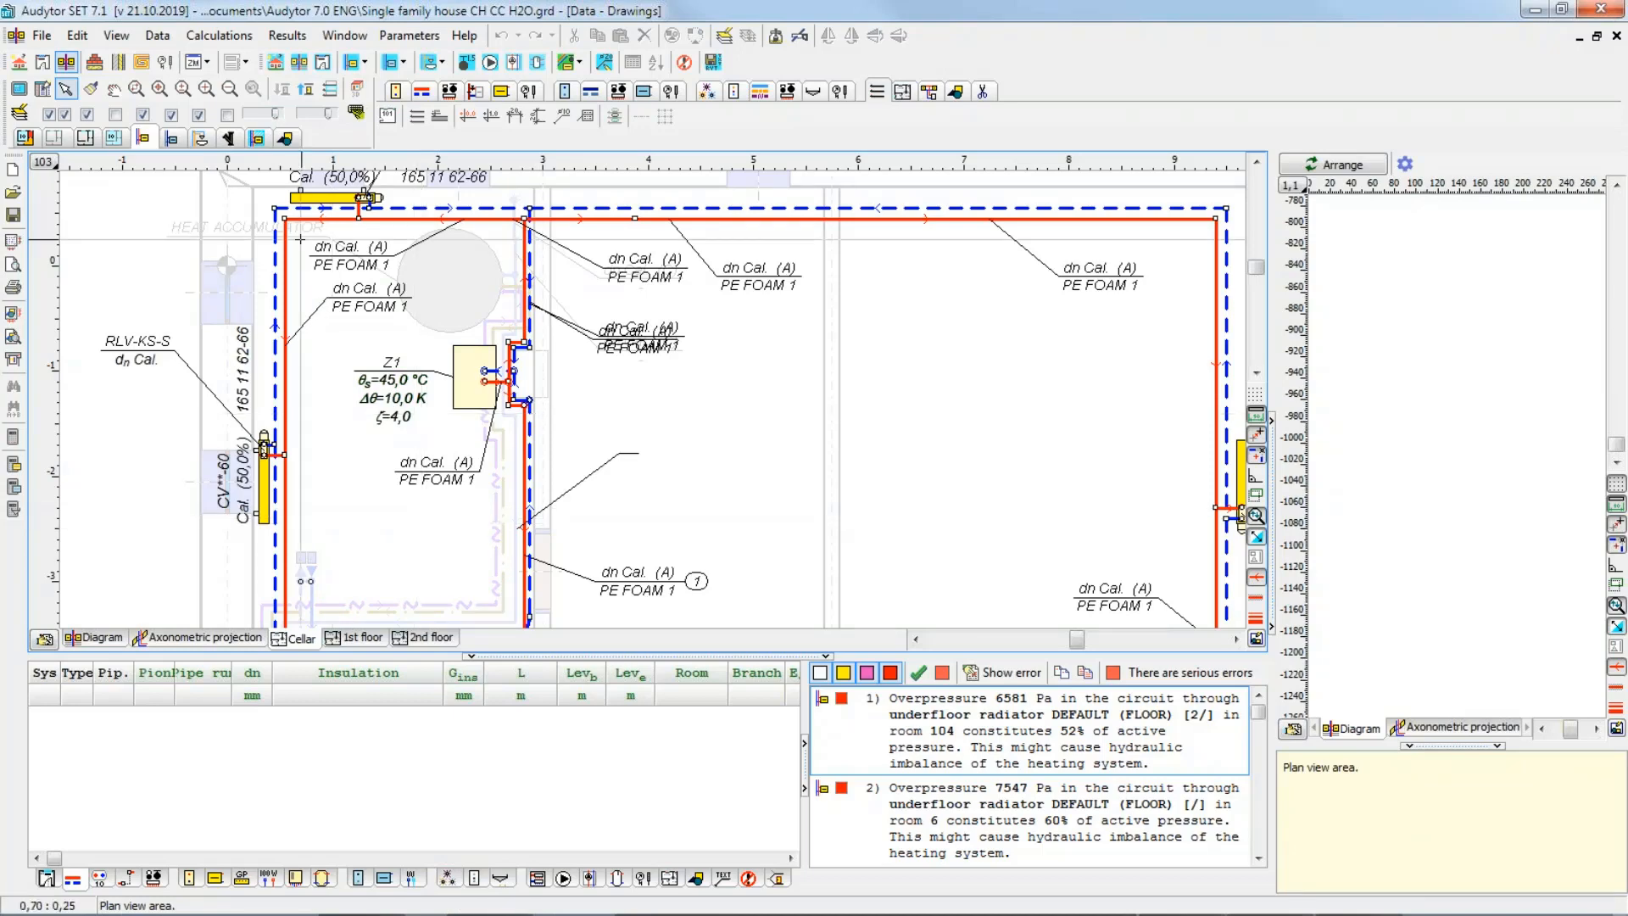
drag(277, 113, 268, 116)
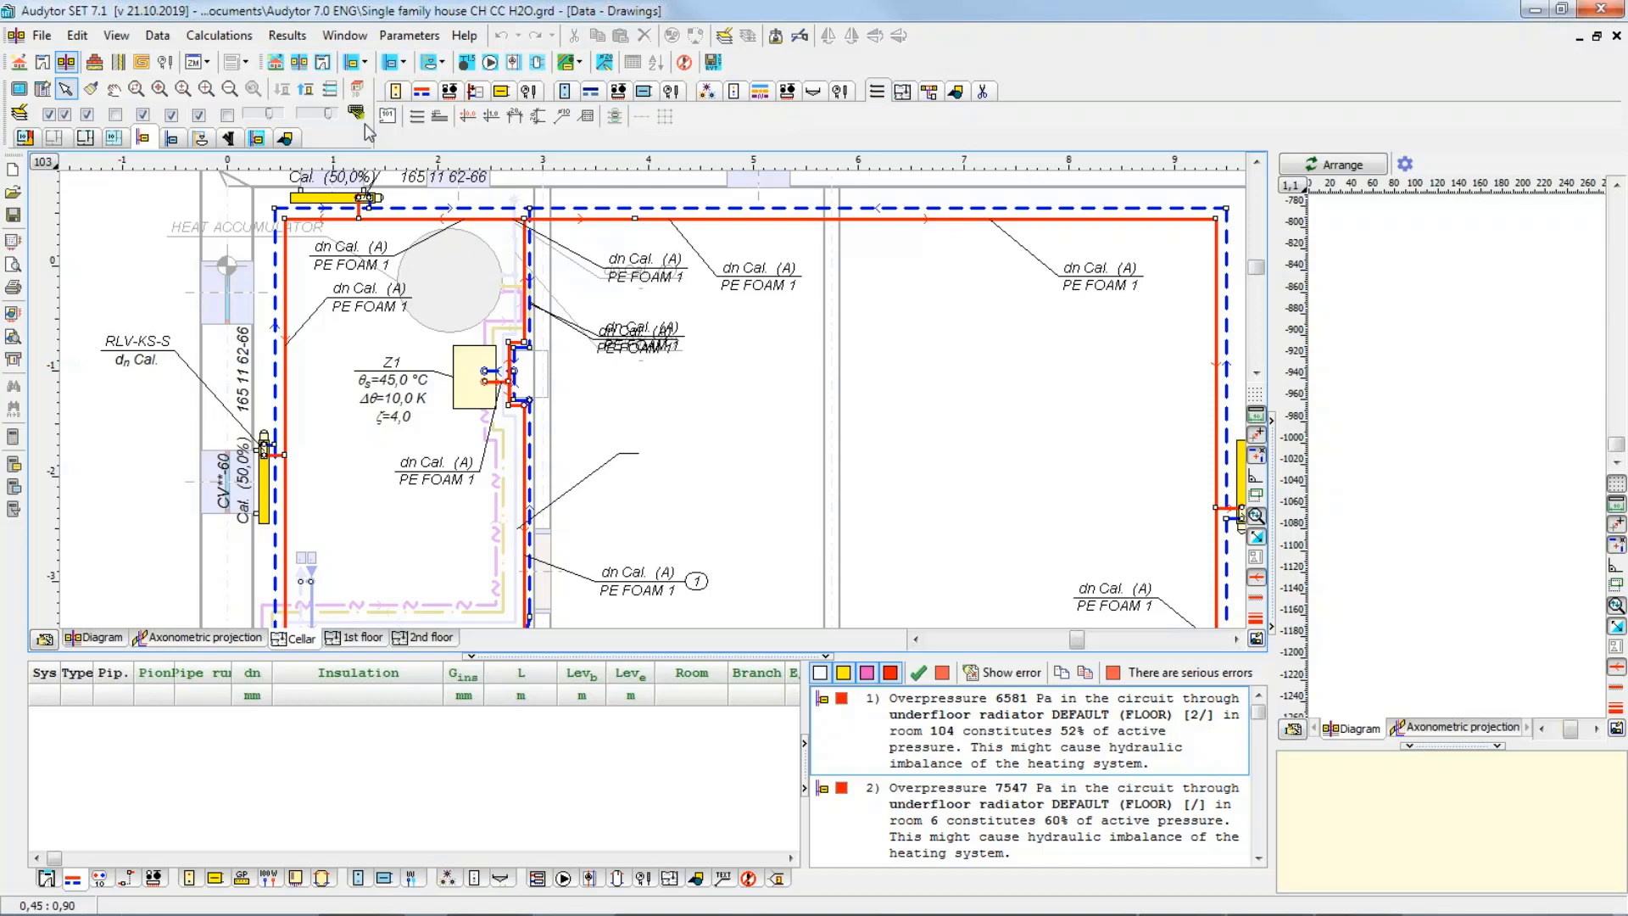
Step: Open the import of building base drawings from Audytor HLC, inspect the source file name and close the dialog
click(42, 37)
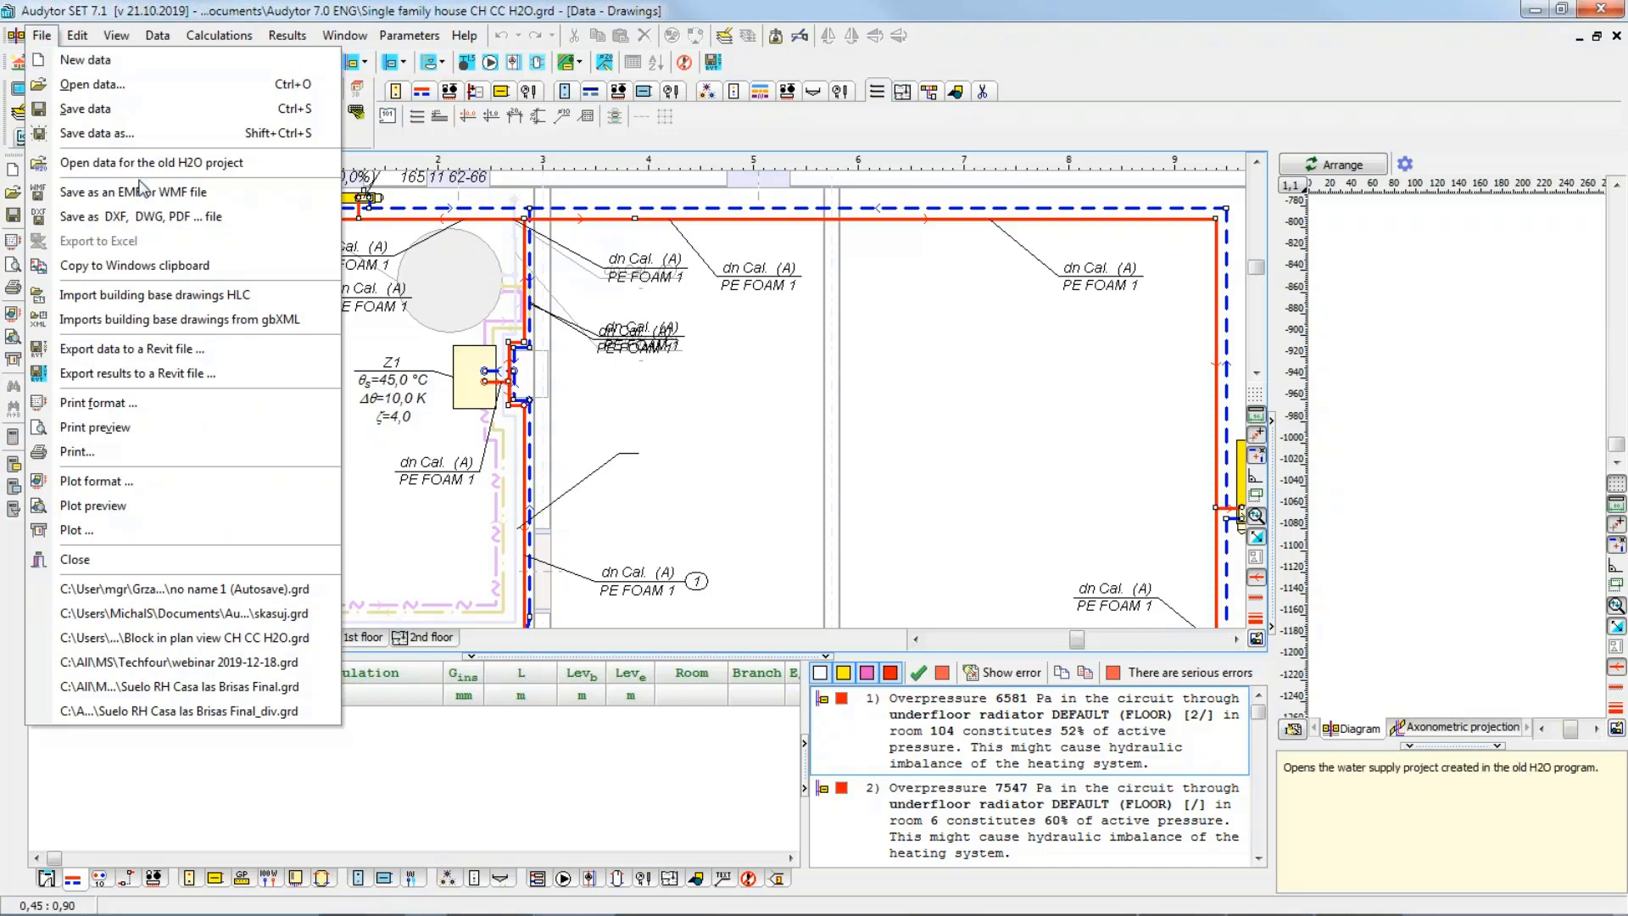
click(189, 305)
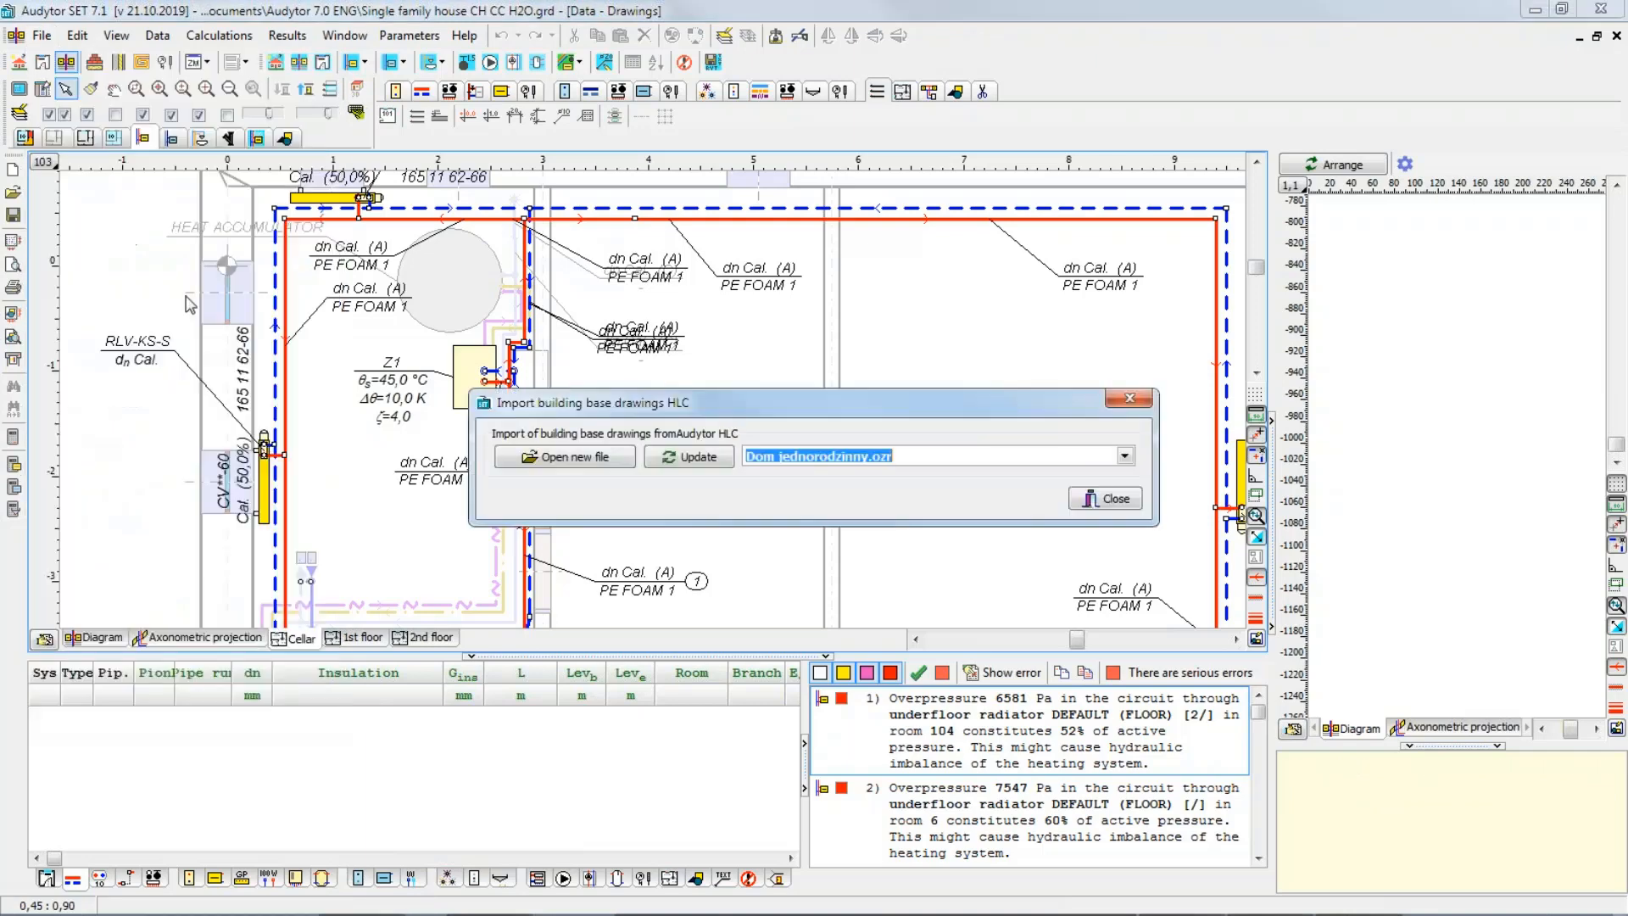
click(904, 459)
key(shift+Left)
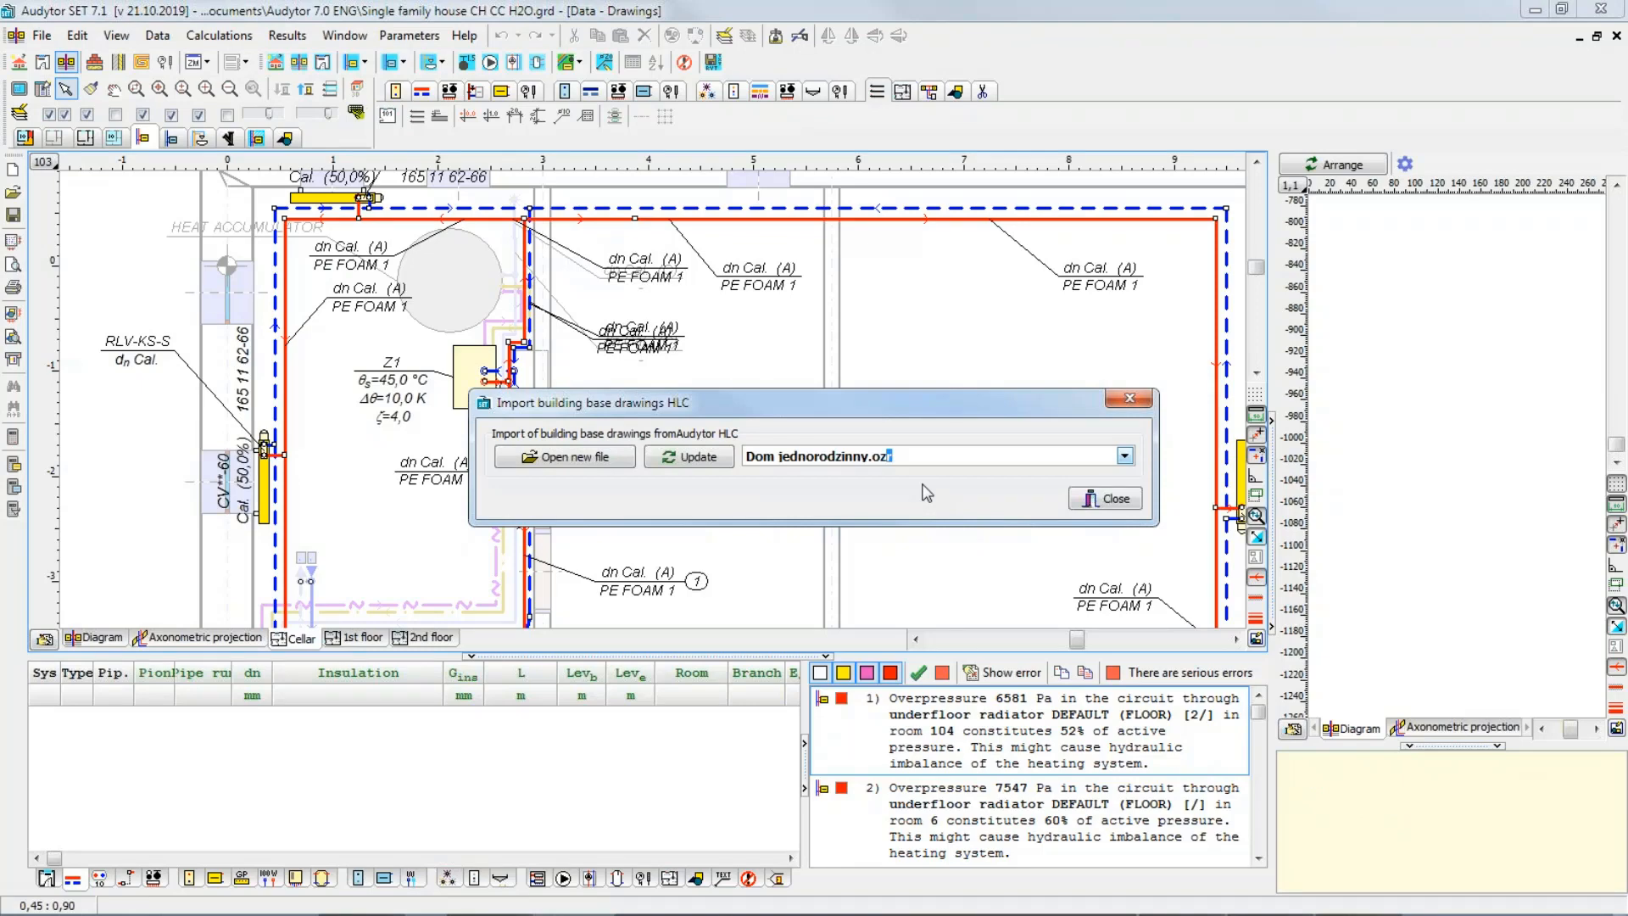
click(1139, 401)
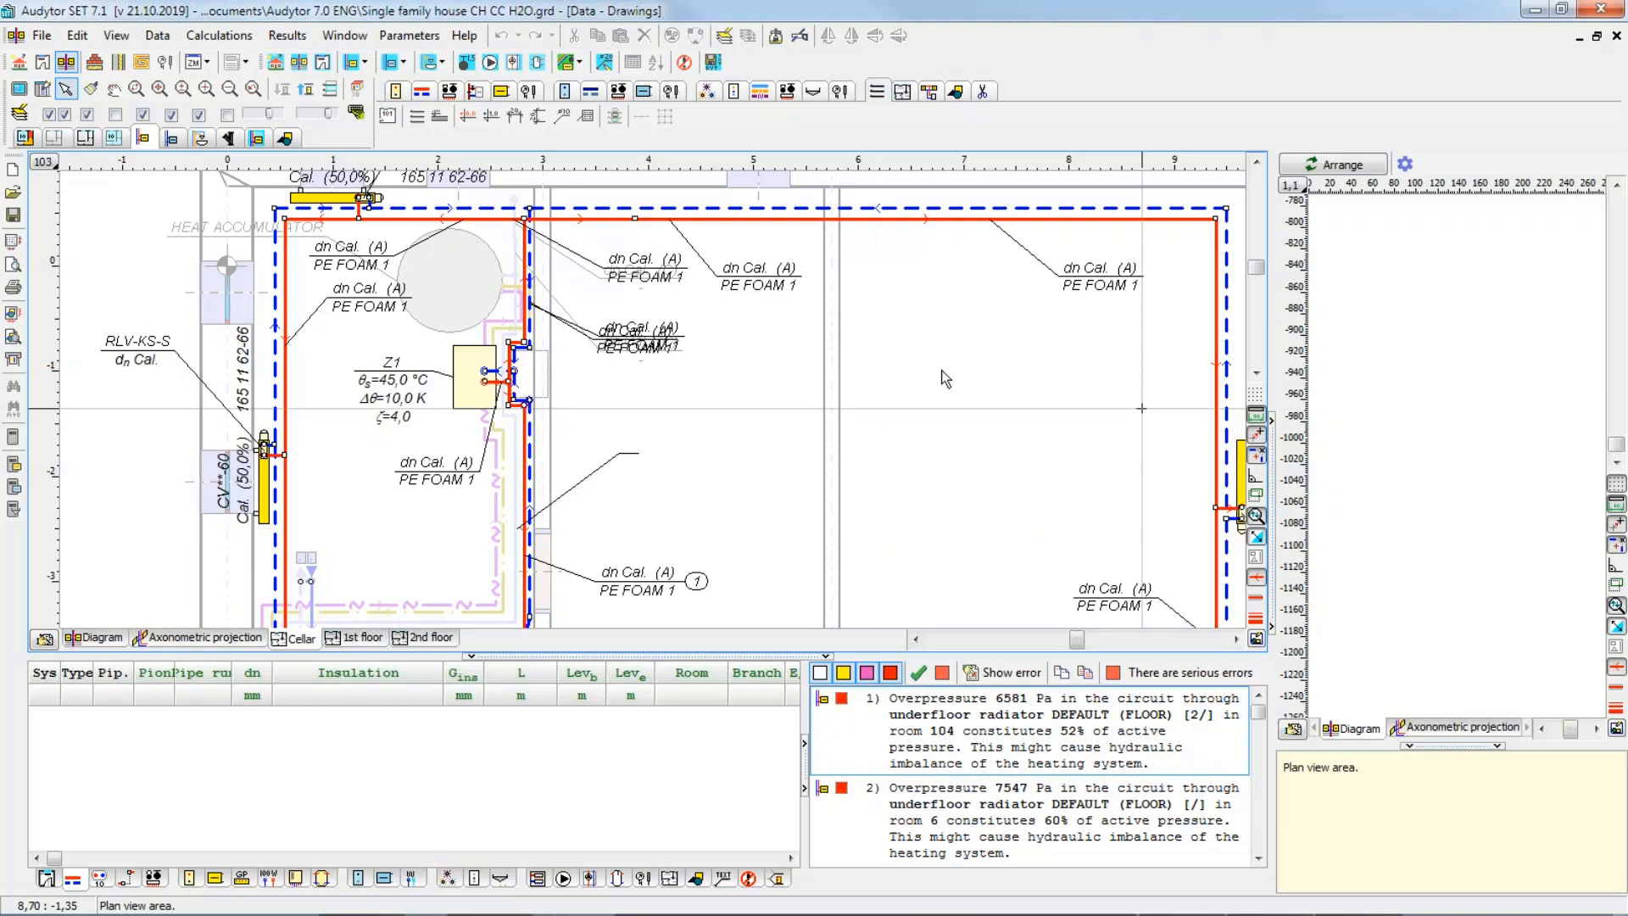
Step: View the rooms data table with heat loads and the Audytor HLC results import options, and close it
click(158, 36)
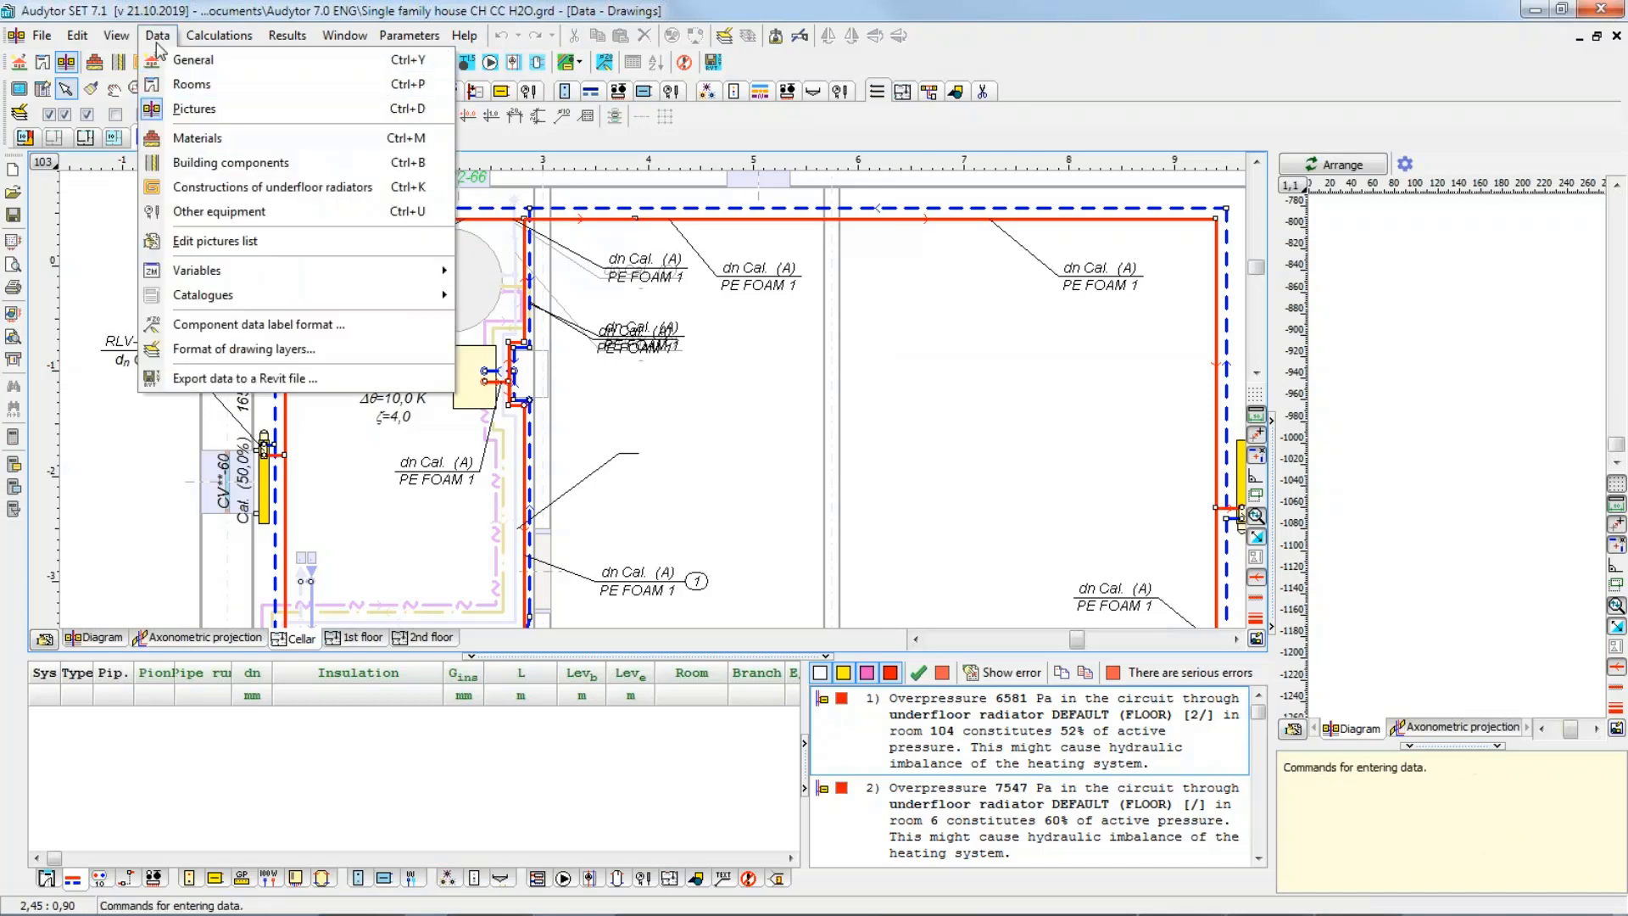
click(178, 84)
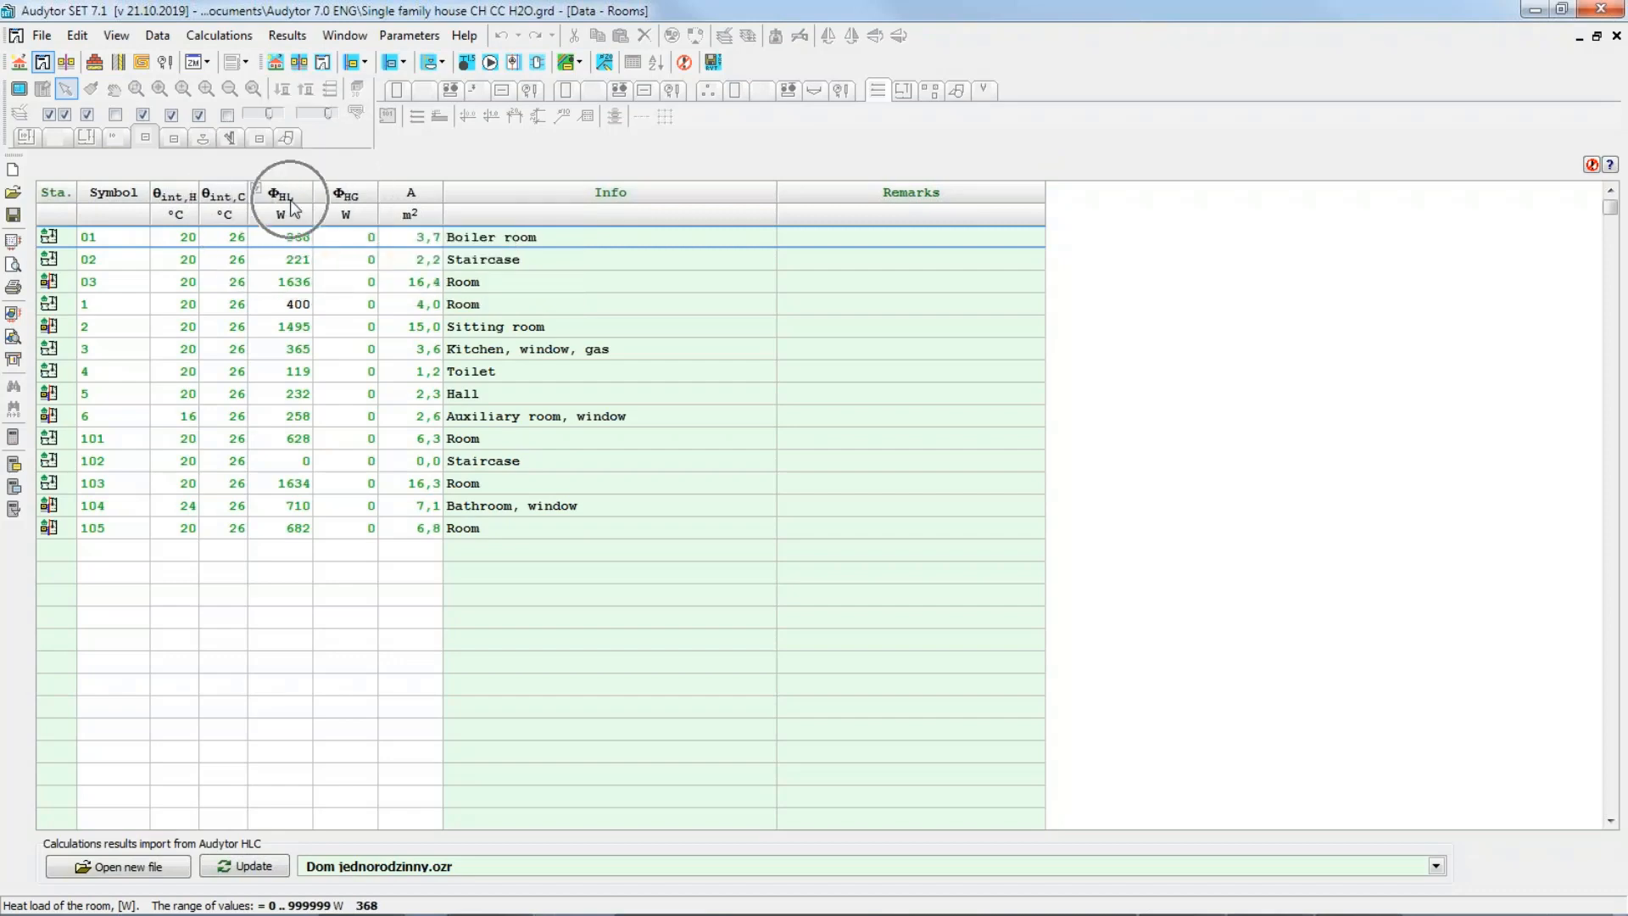
click(1616, 36)
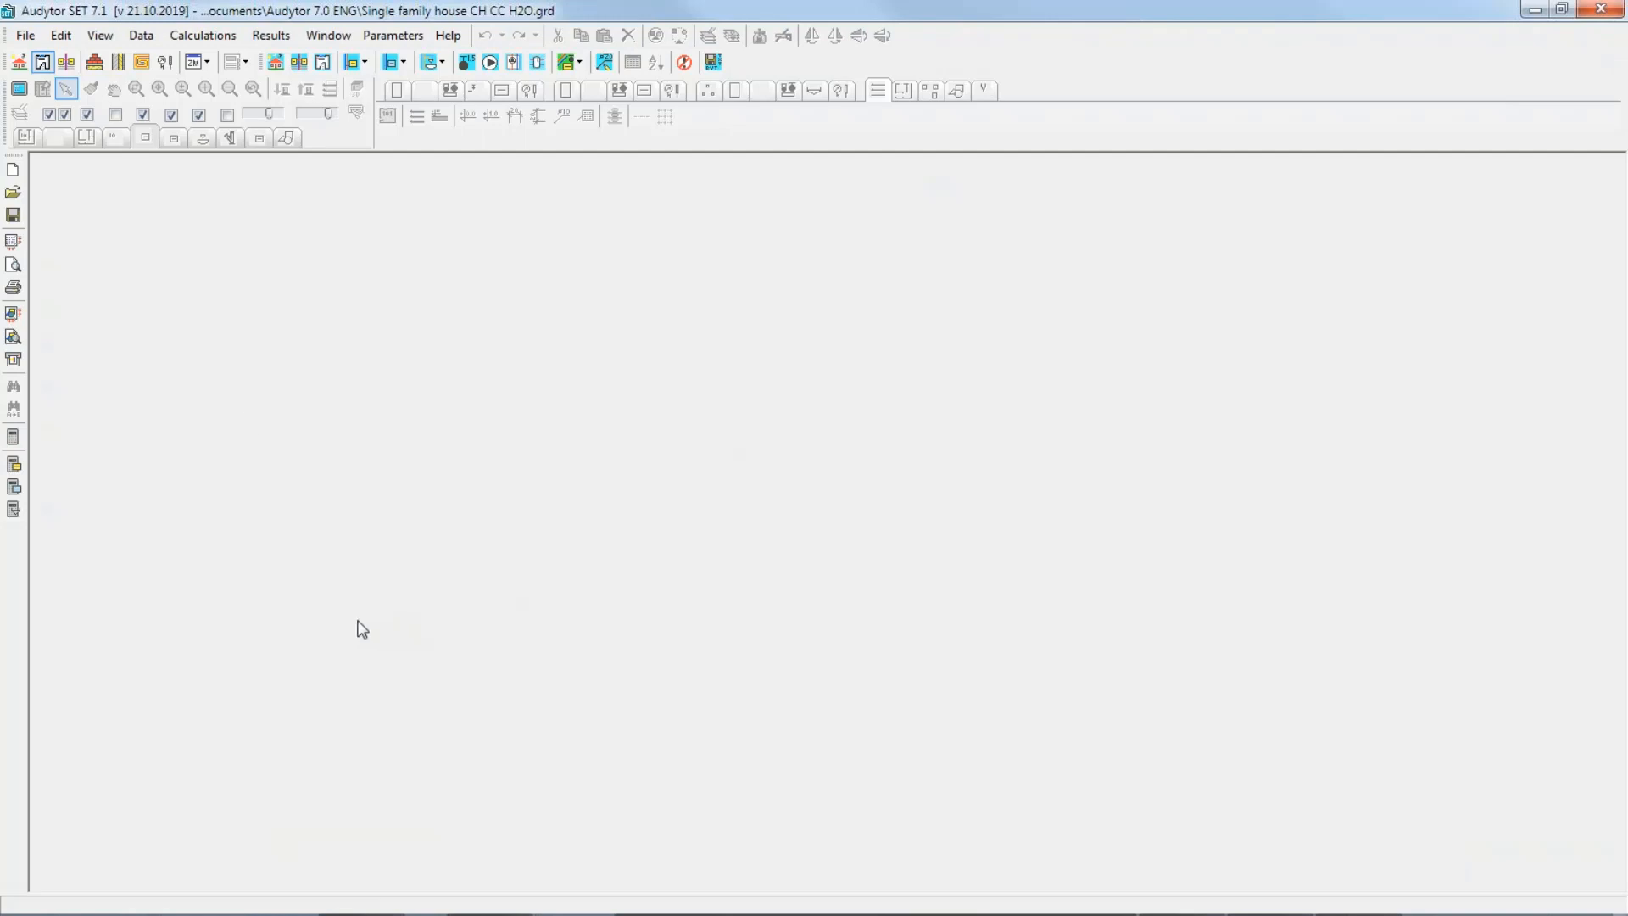
Step: Reopen the drawings on the Cellar plan and make the building construction layer active
click(66, 63)
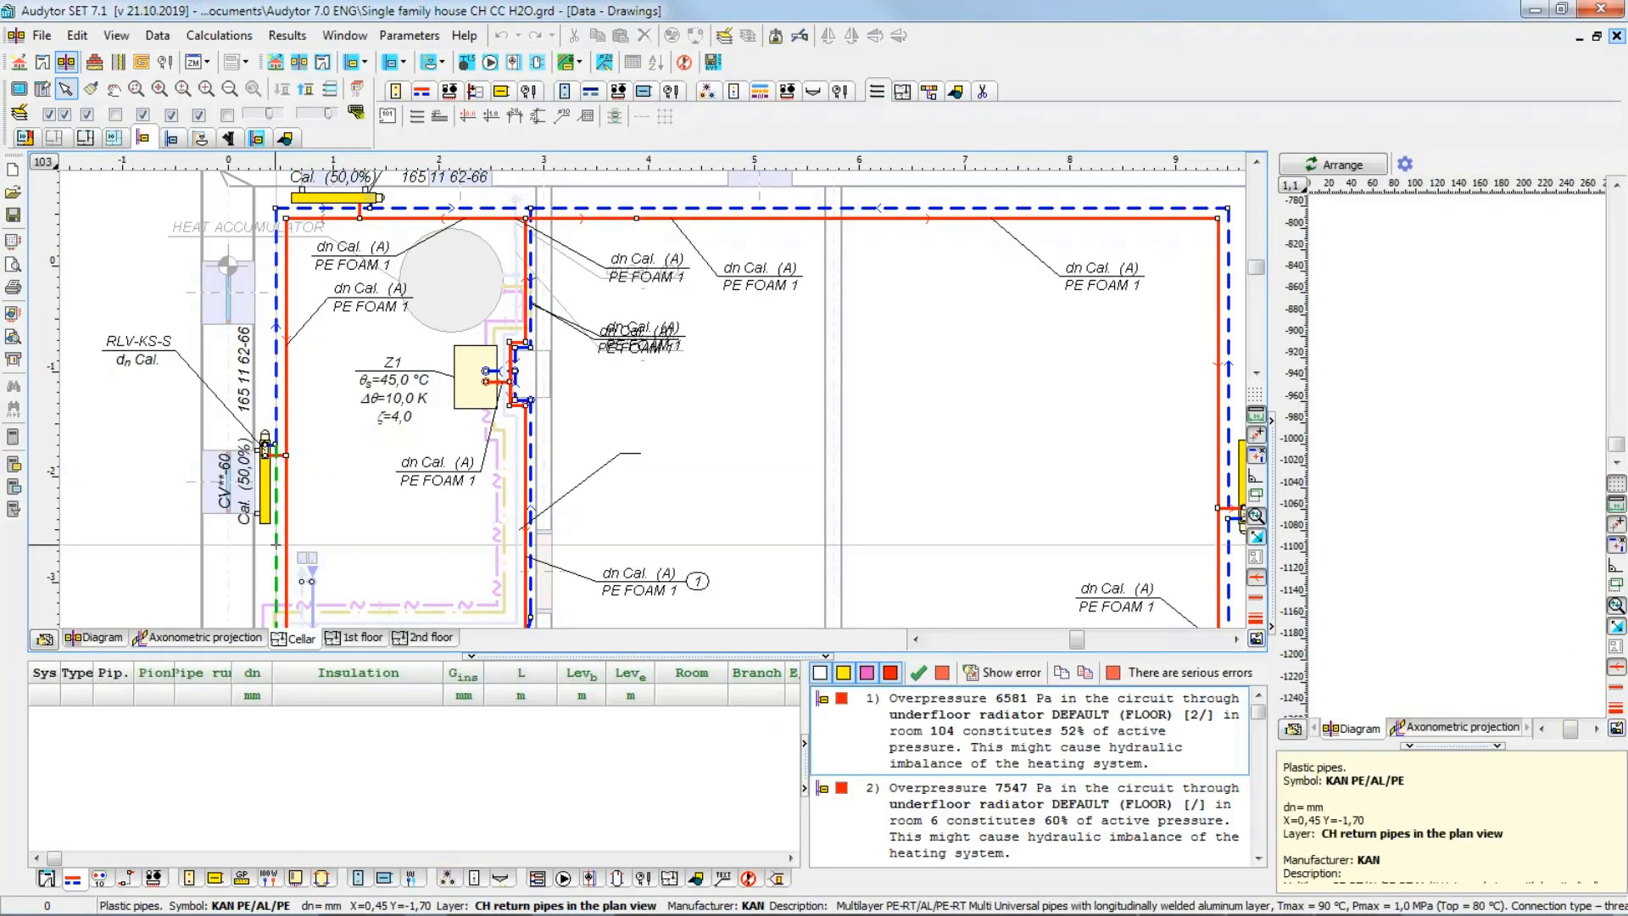
scroll(261, 542, up, 1)
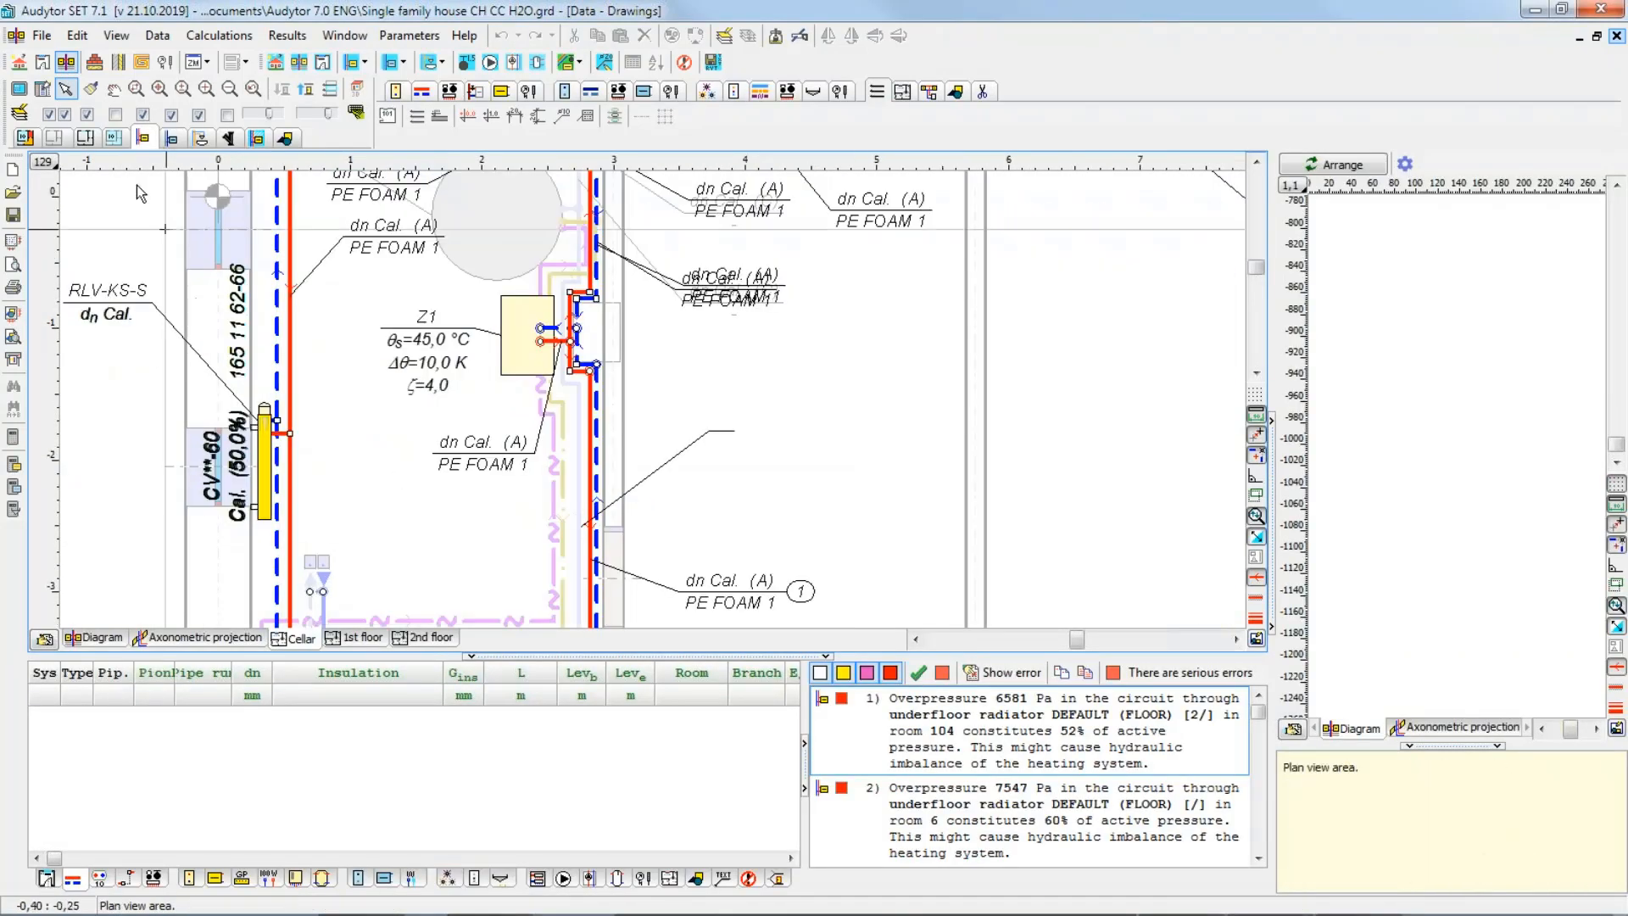
click(83, 138)
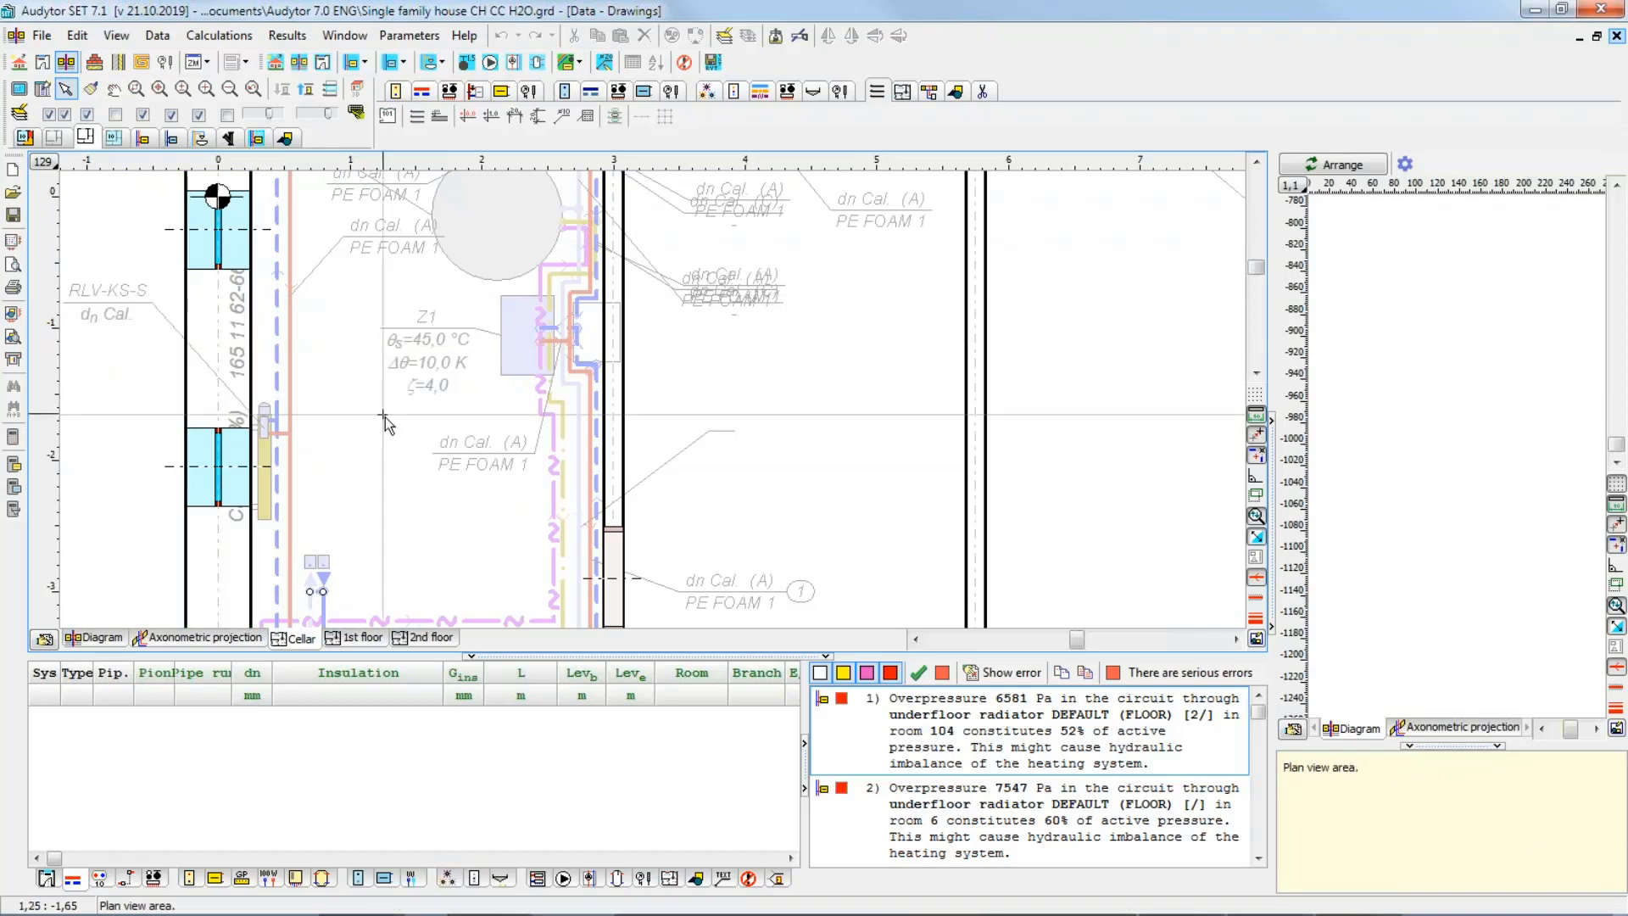
Step: Open the 2nd floor plan and inspect the external wall and windows along its west side
scroll(490, 280, down, 5)
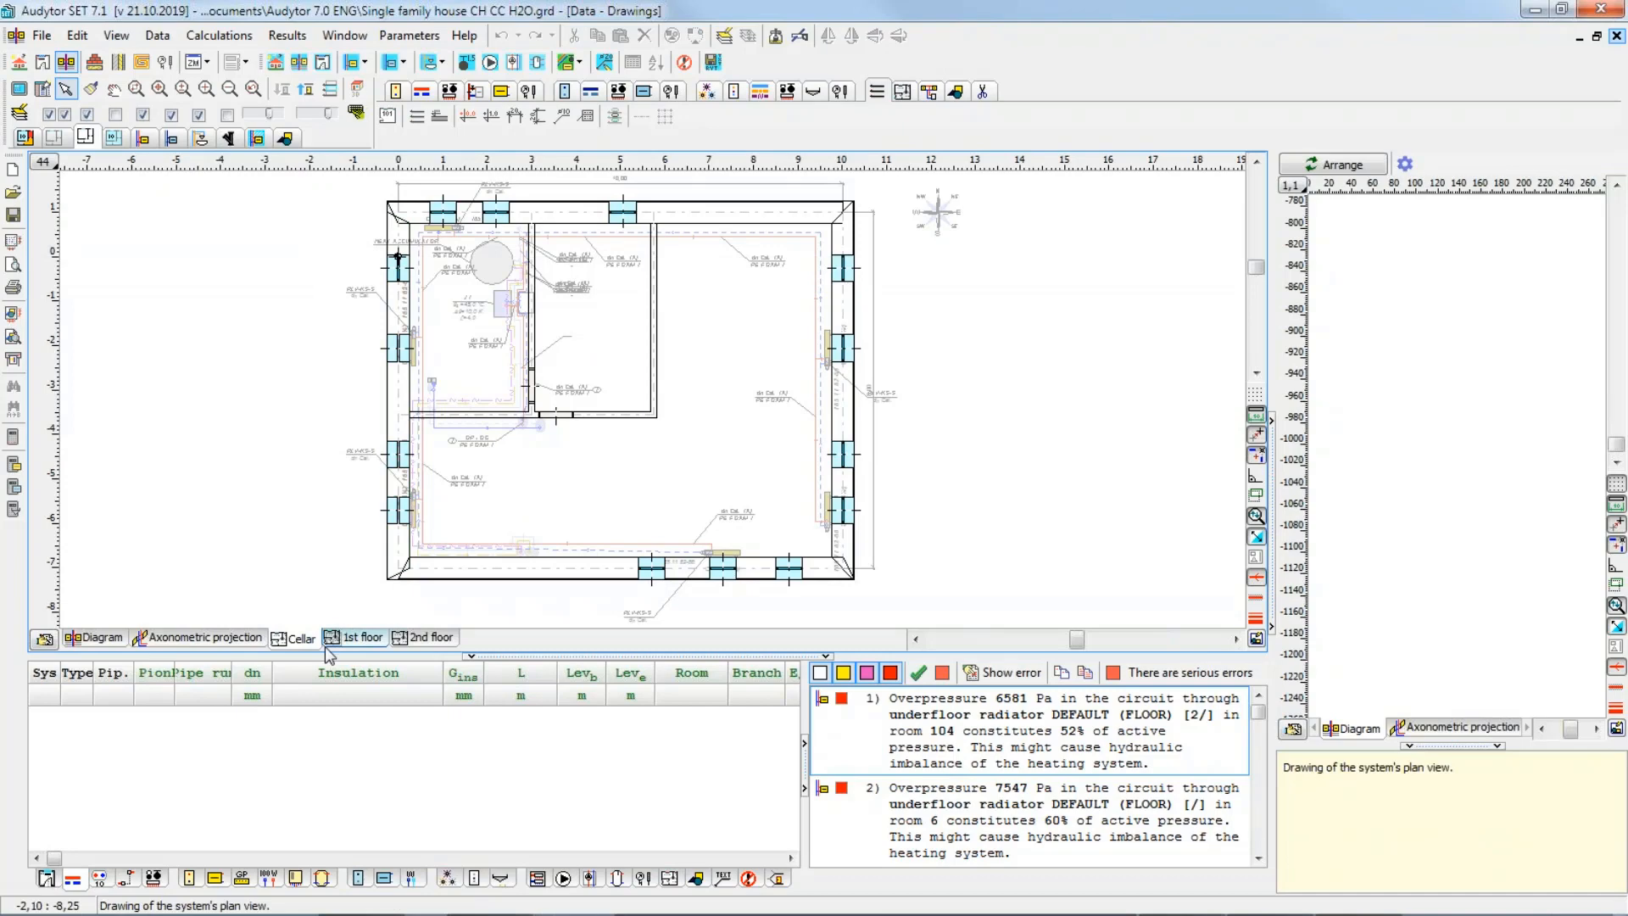
click(433, 641)
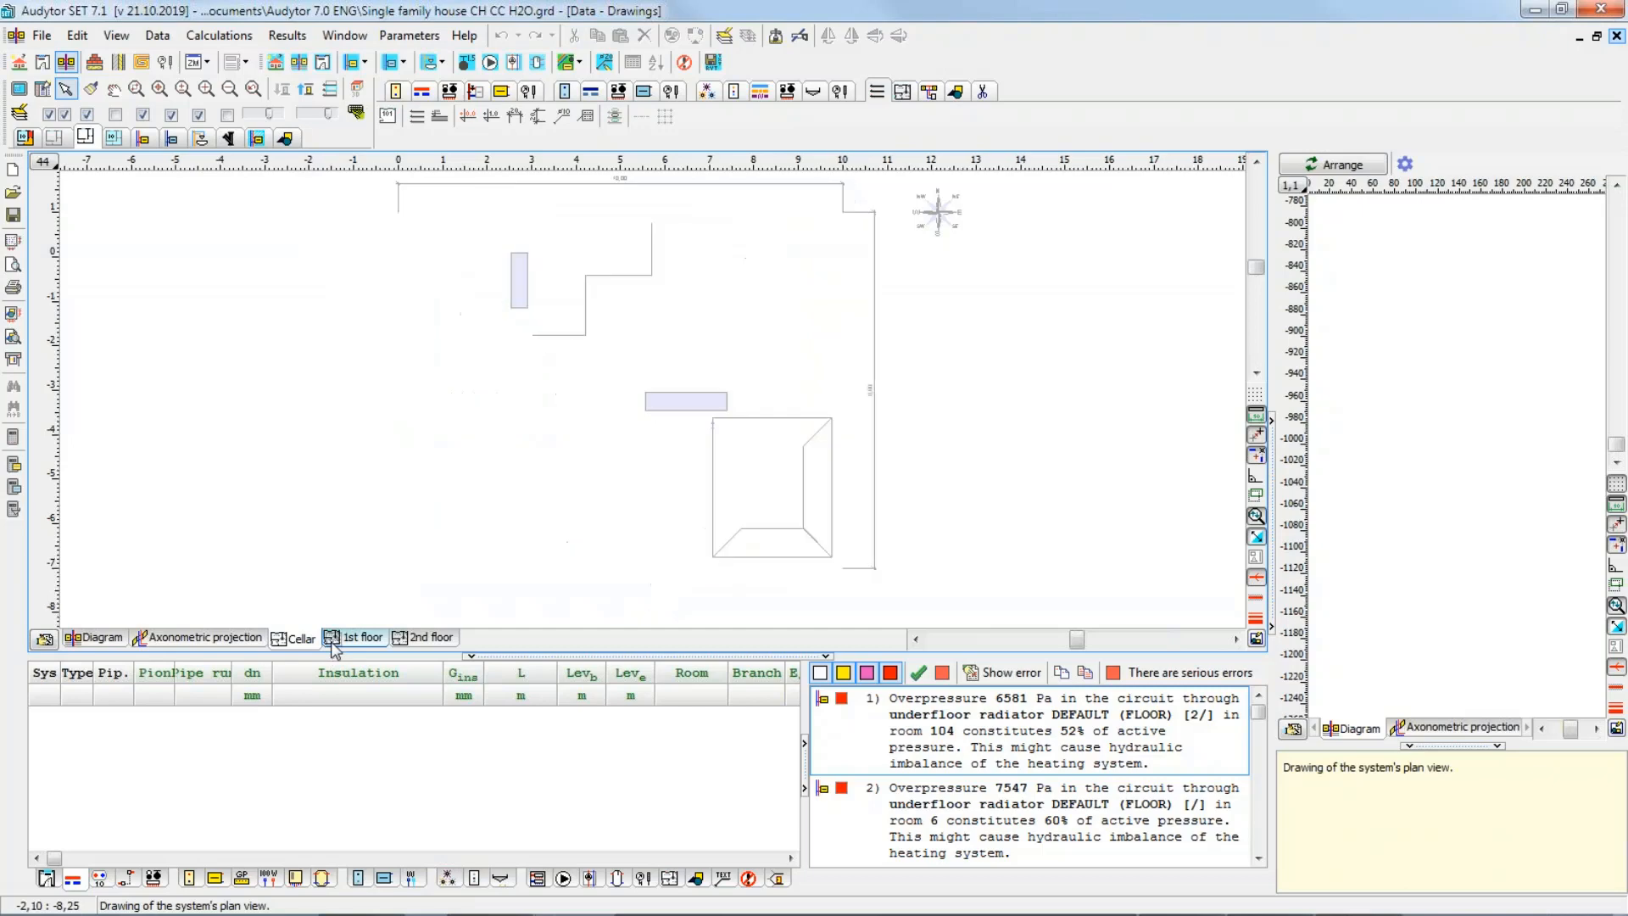
click(434, 645)
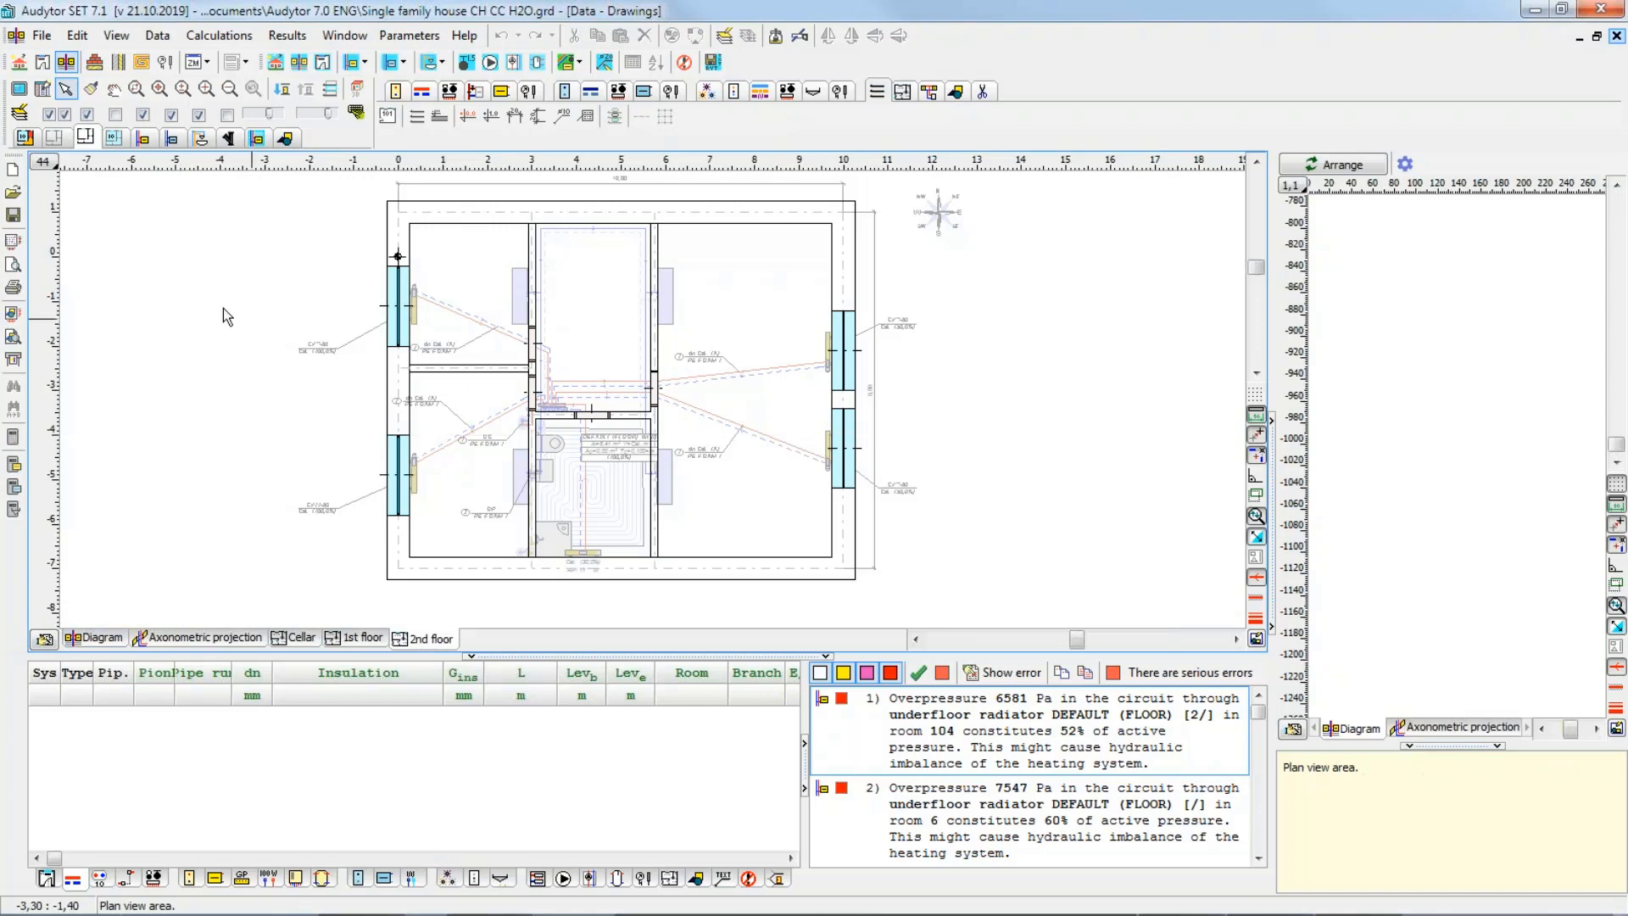
scroll(222, 308, up, 2)
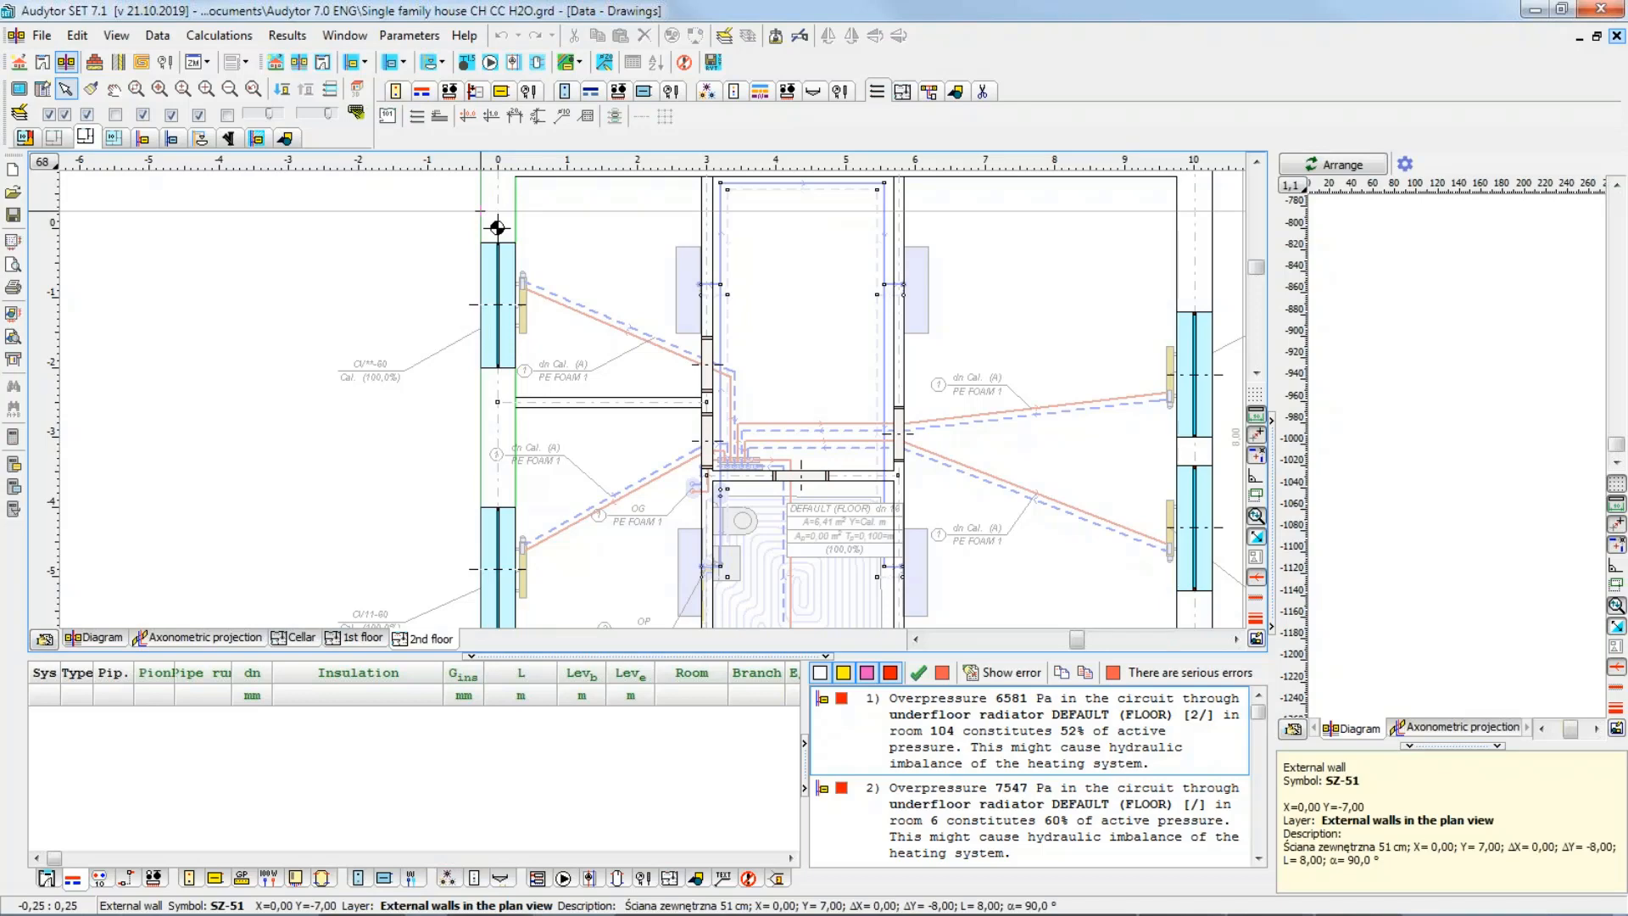
click(481, 295)
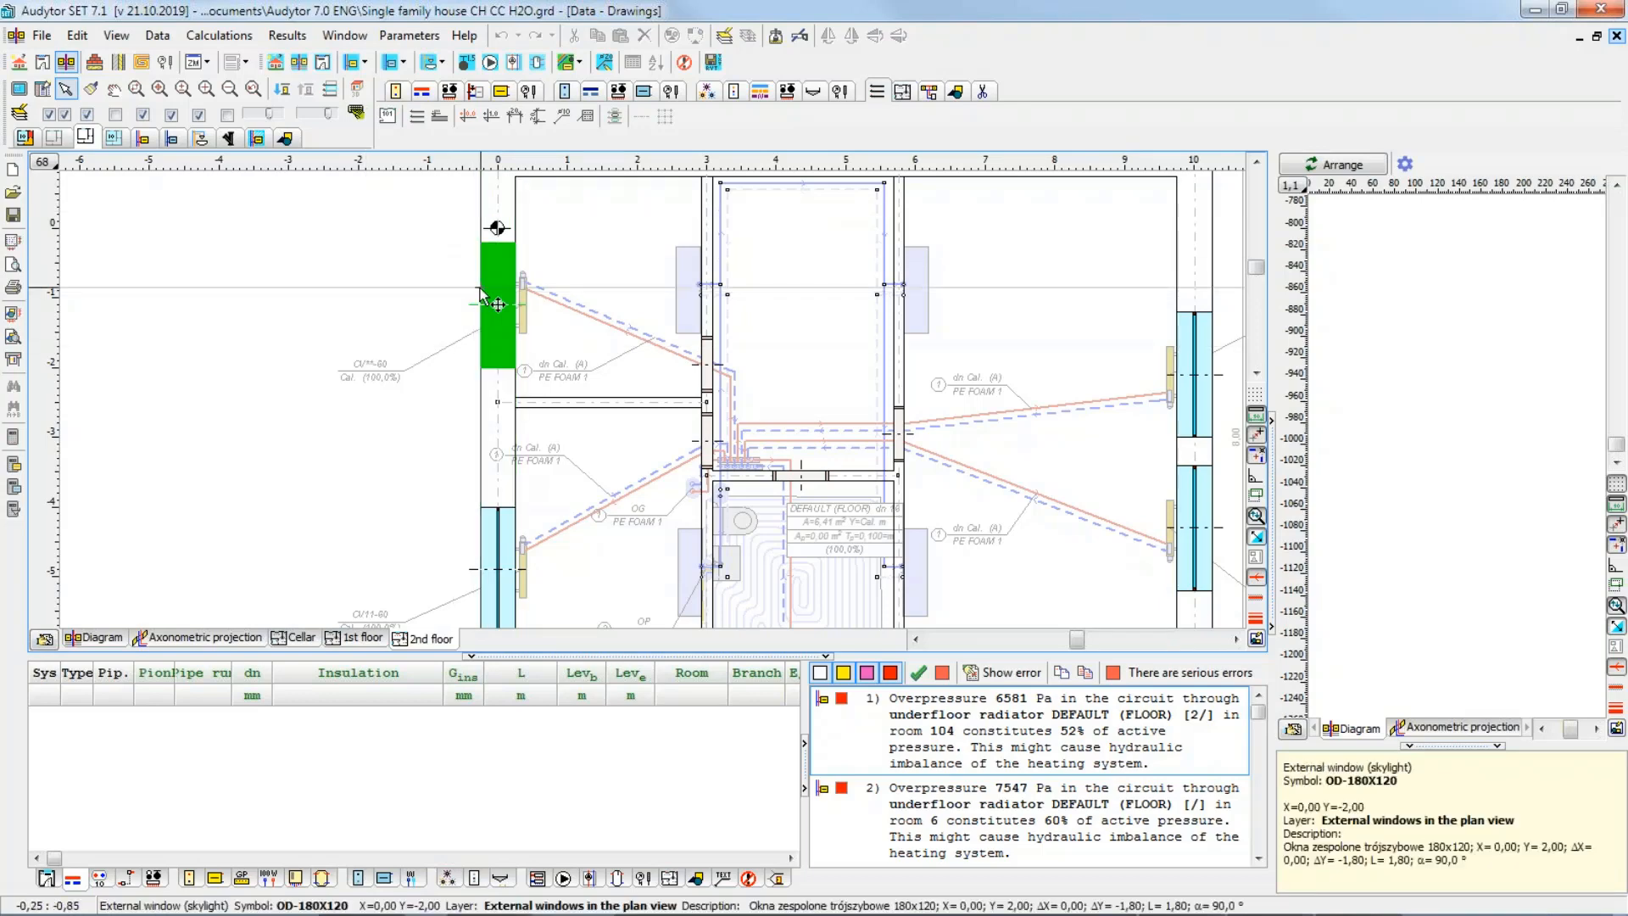
click(420, 266)
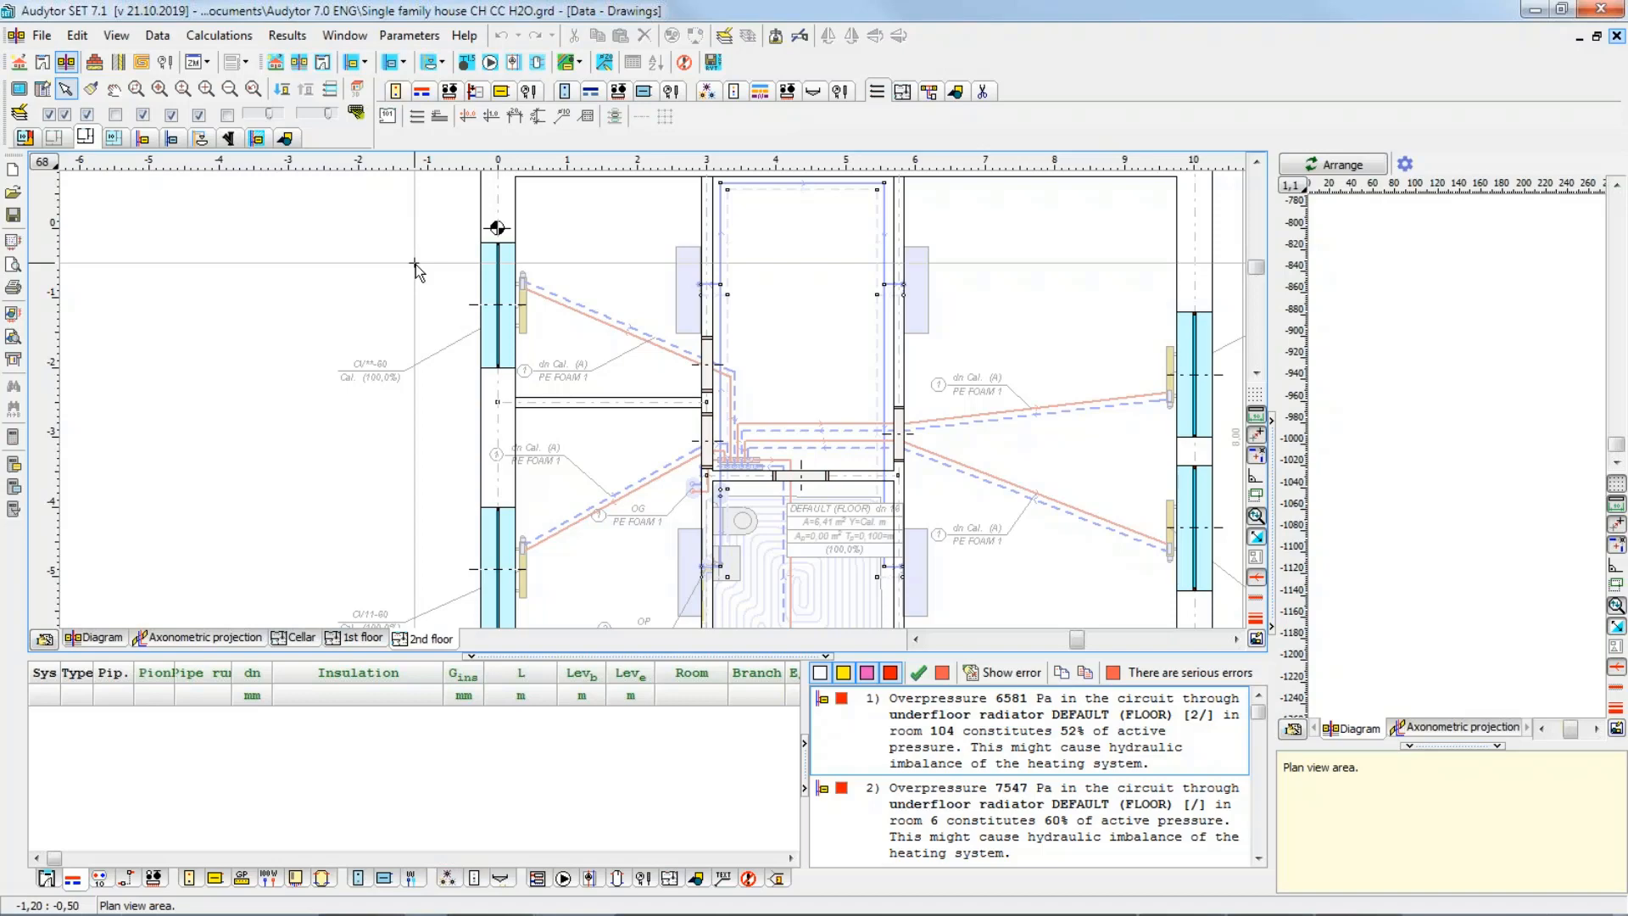
Step: Insert the base drawing Przykład 1 PARTER.dwg in centimetres beside the 2nd floor plan, without placing its zero point at the reference point
mouse_move(755, 457)
middle_down()
mouse_move(586, 401)
mouse_move(564, 426)
mouse_move(395, 393)
middle_up()
scroll(565, 425, down, 1)
scroll(564, 426, down, 1)
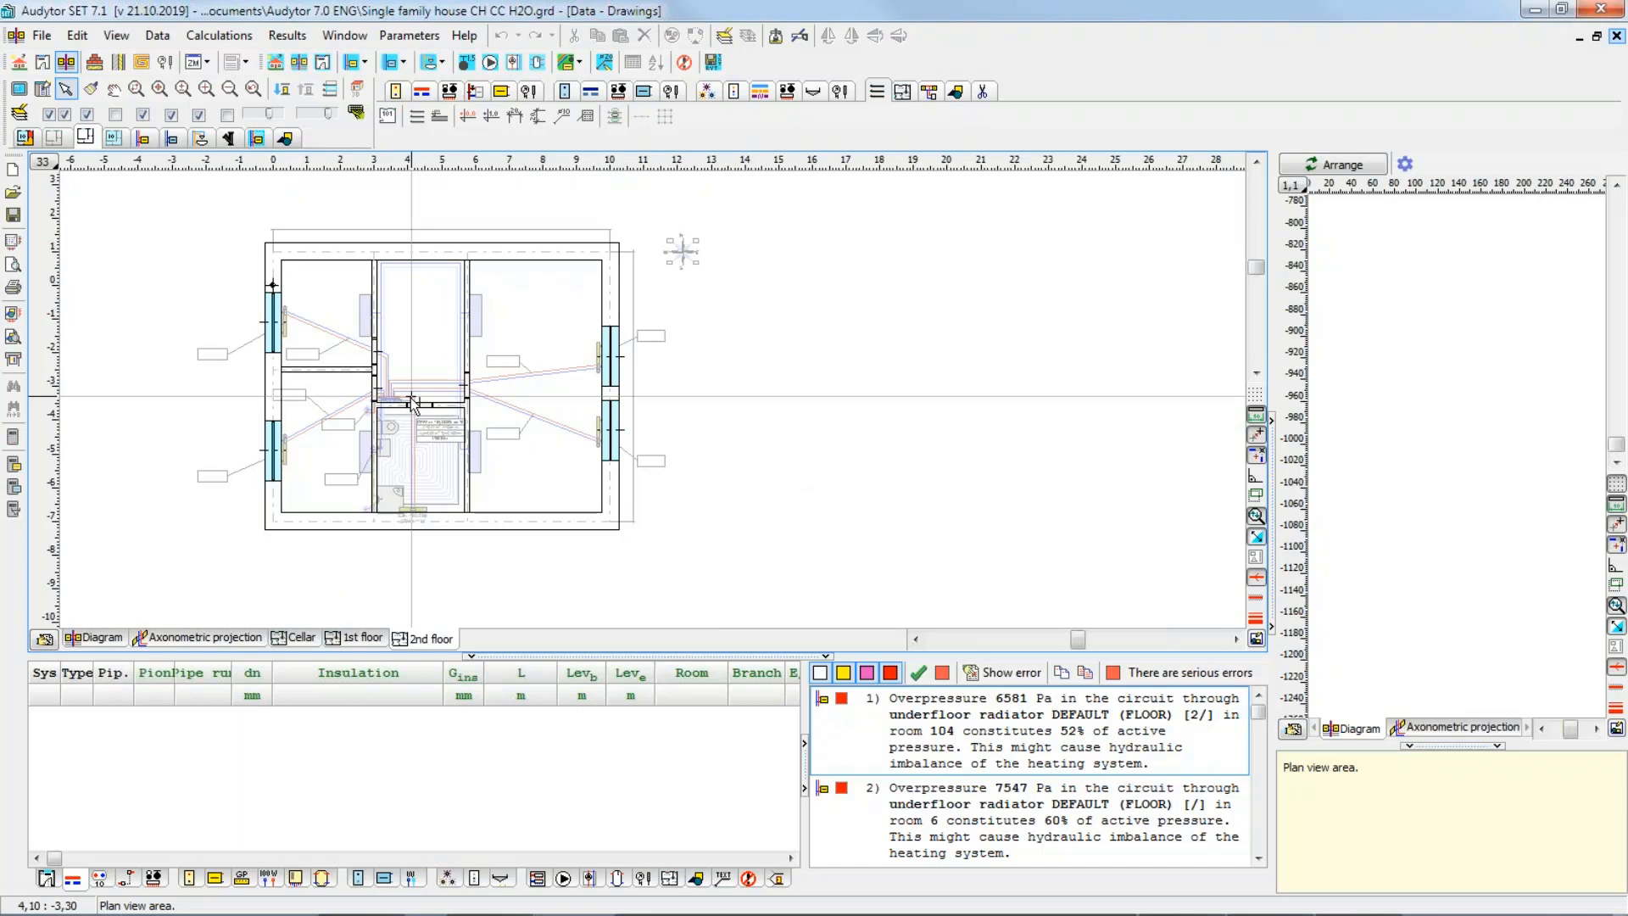
middle_drag(819, 296, 614, 339)
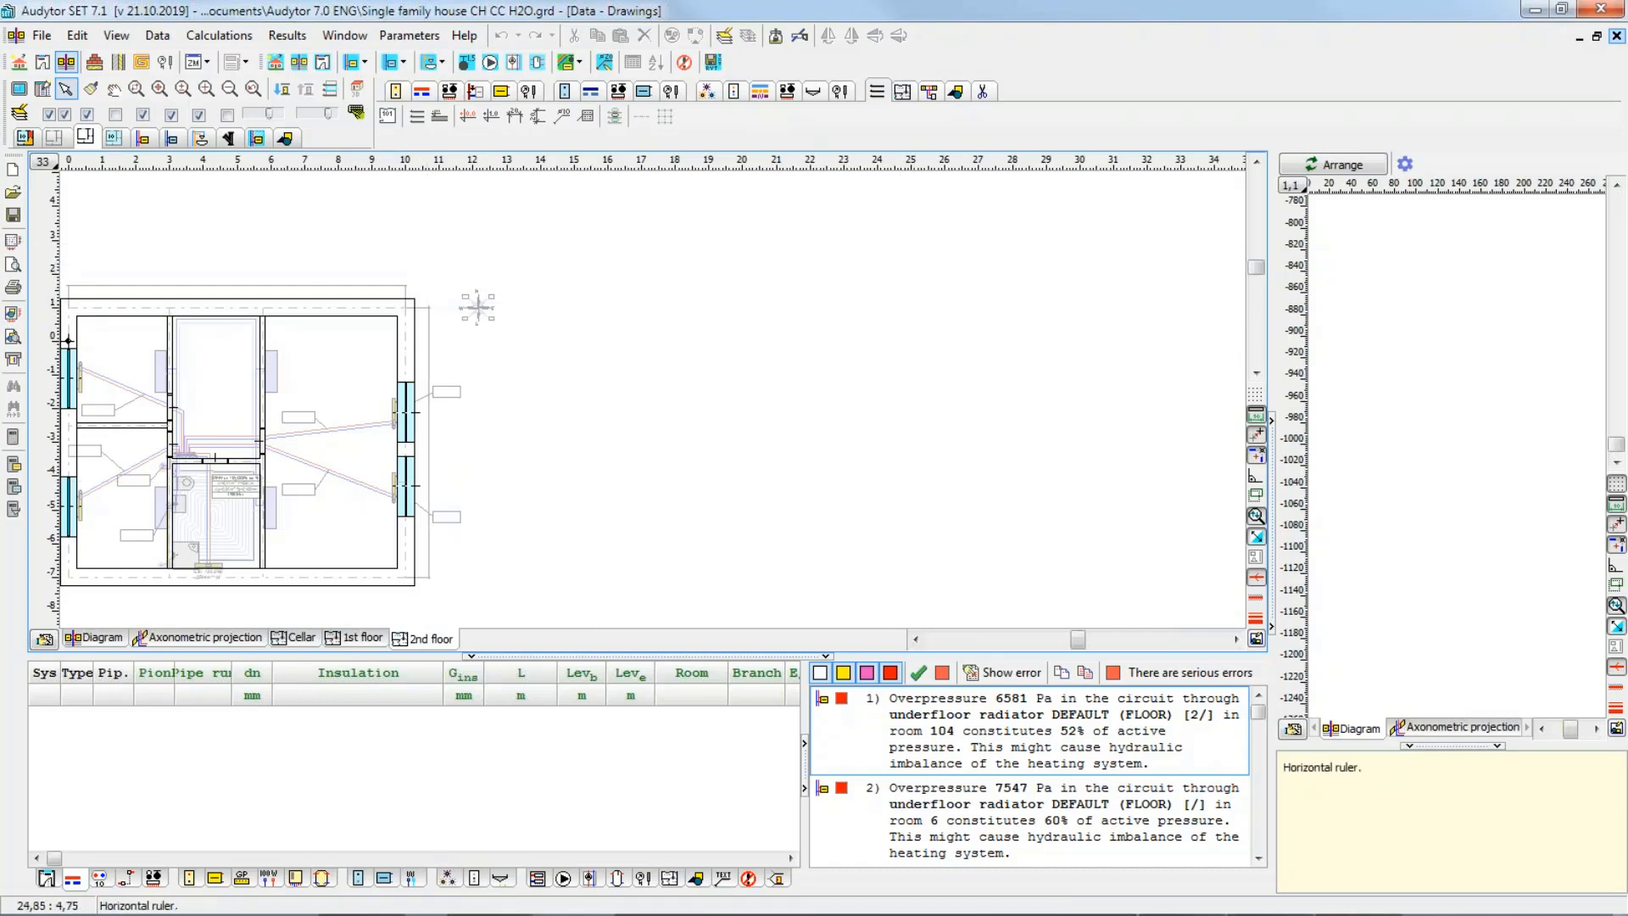
click(904, 93)
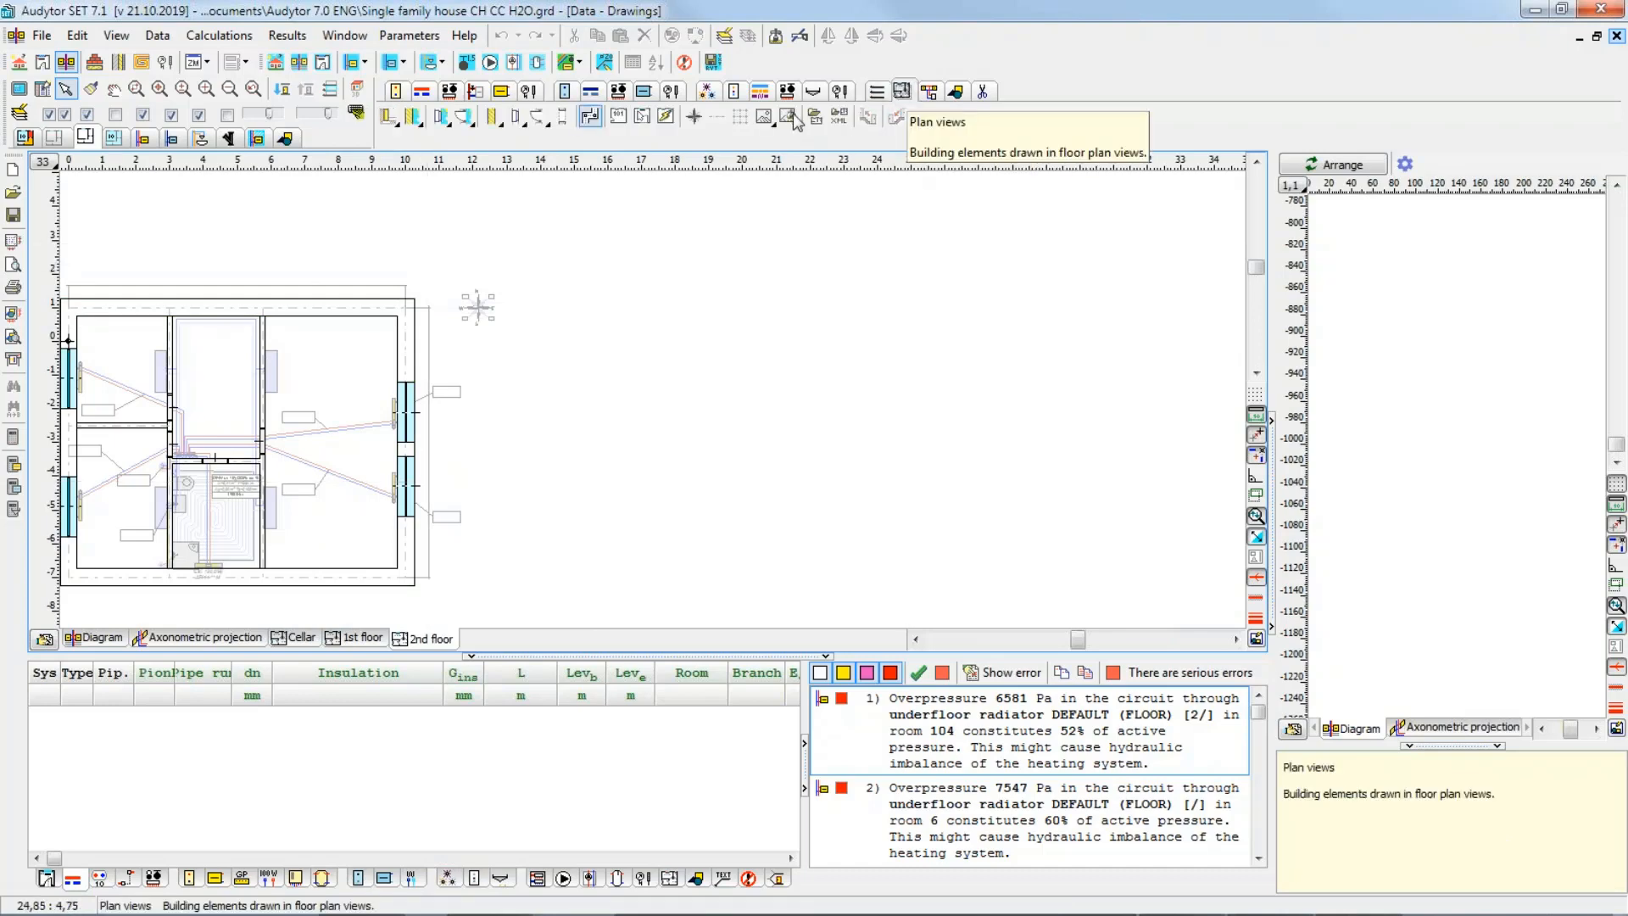
click(764, 116)
click(781, 144)
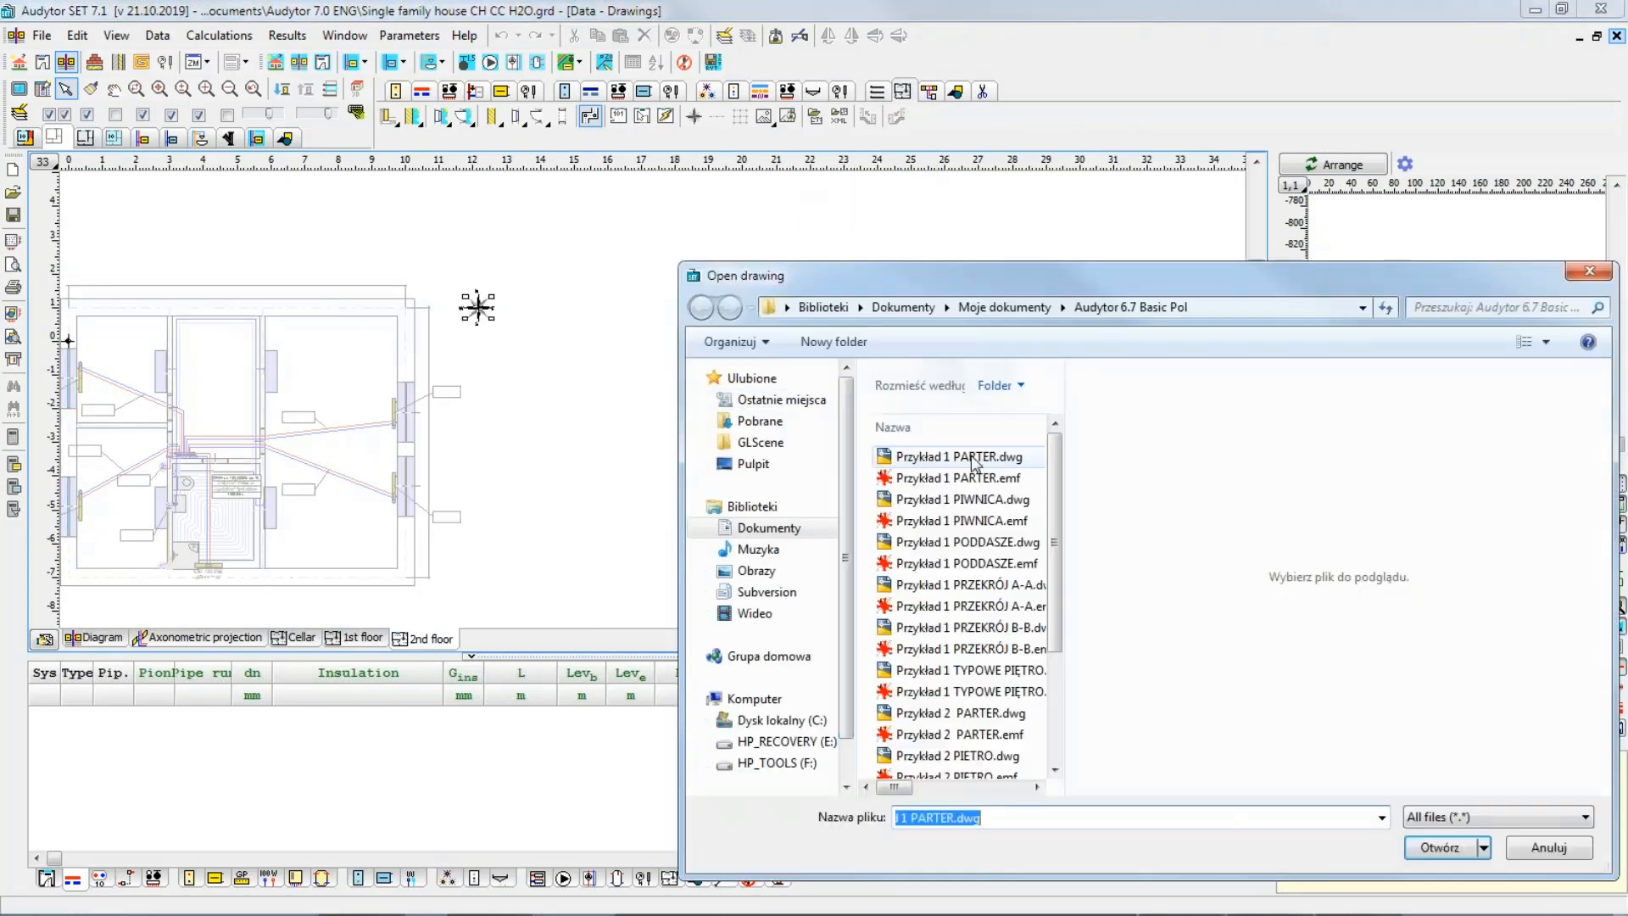
double_click(975, 458)
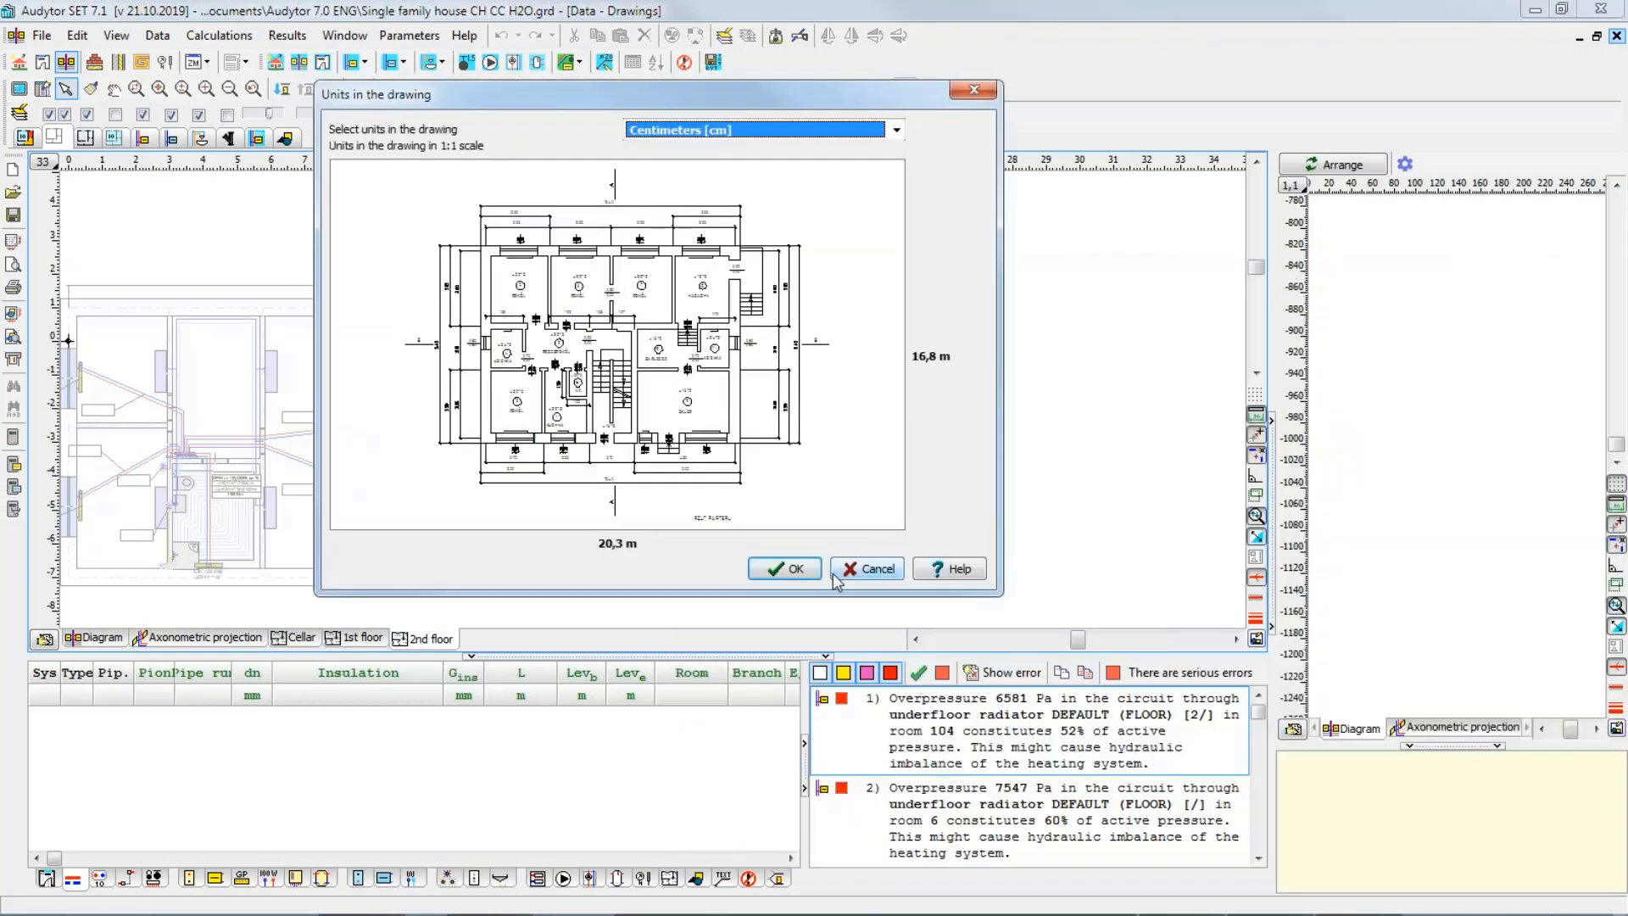
click(787, 570)
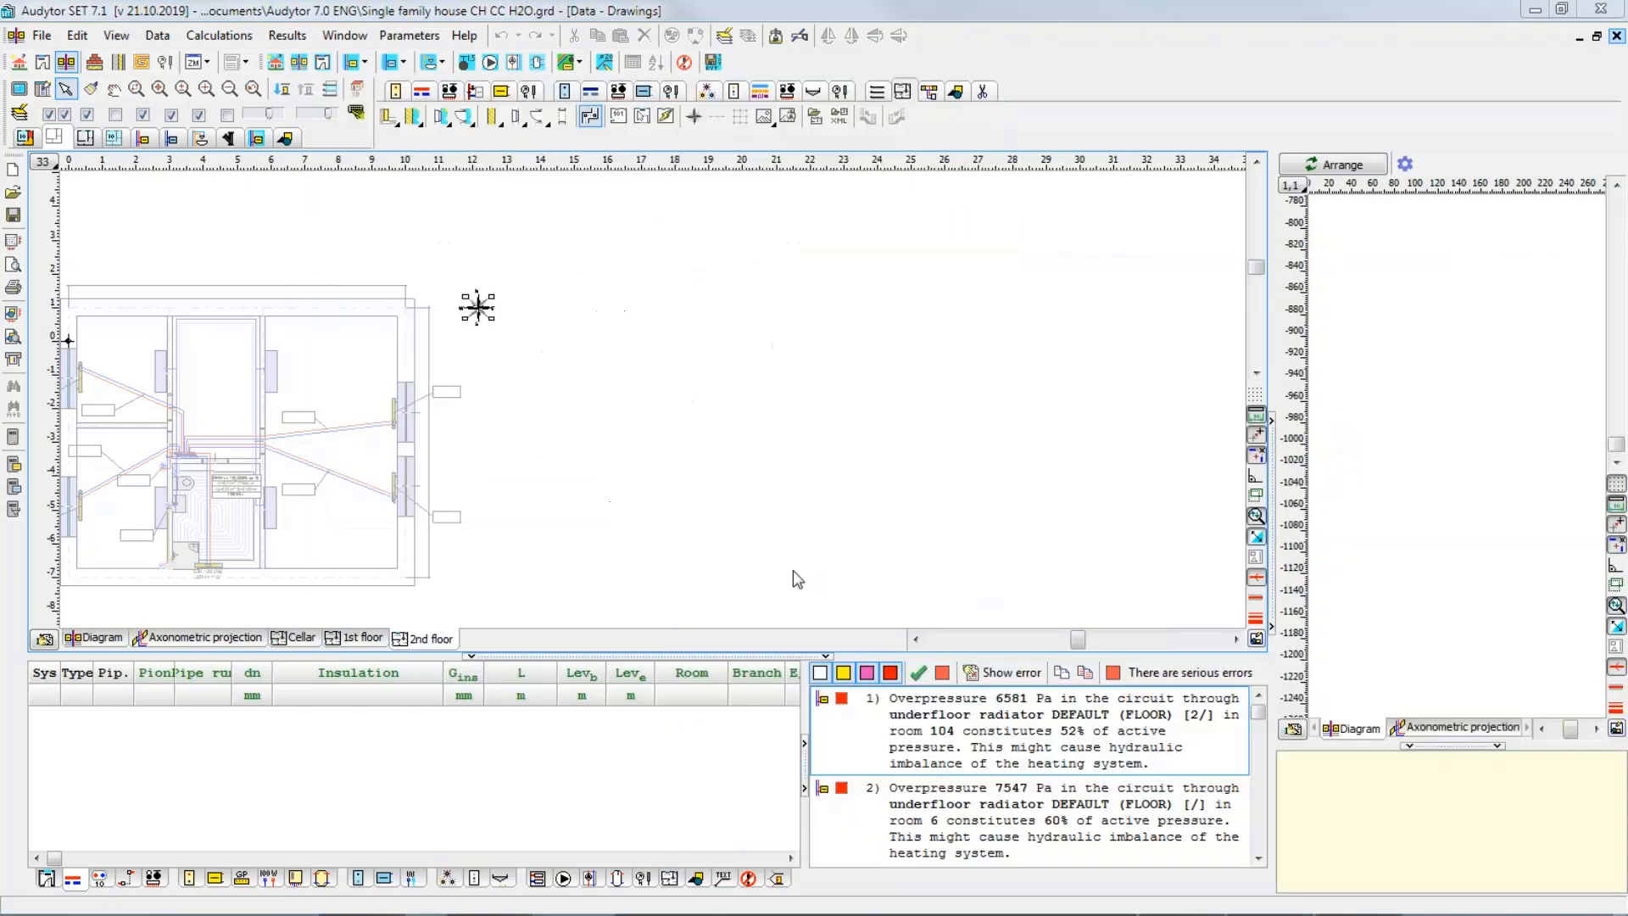
click(1151, 625)
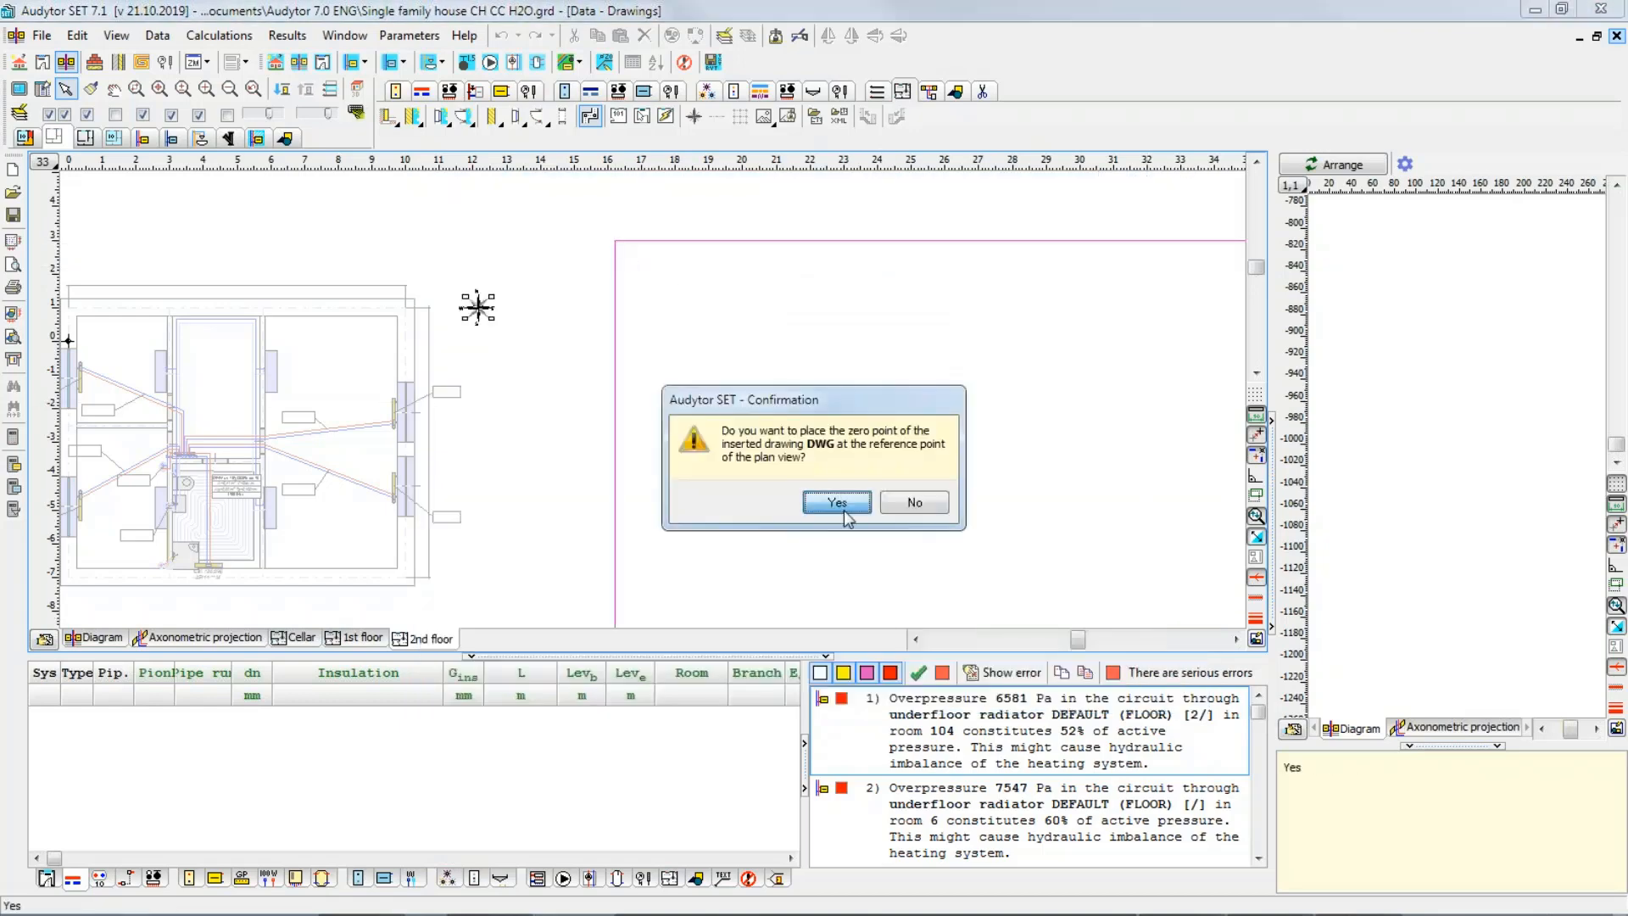
click(913, 502)
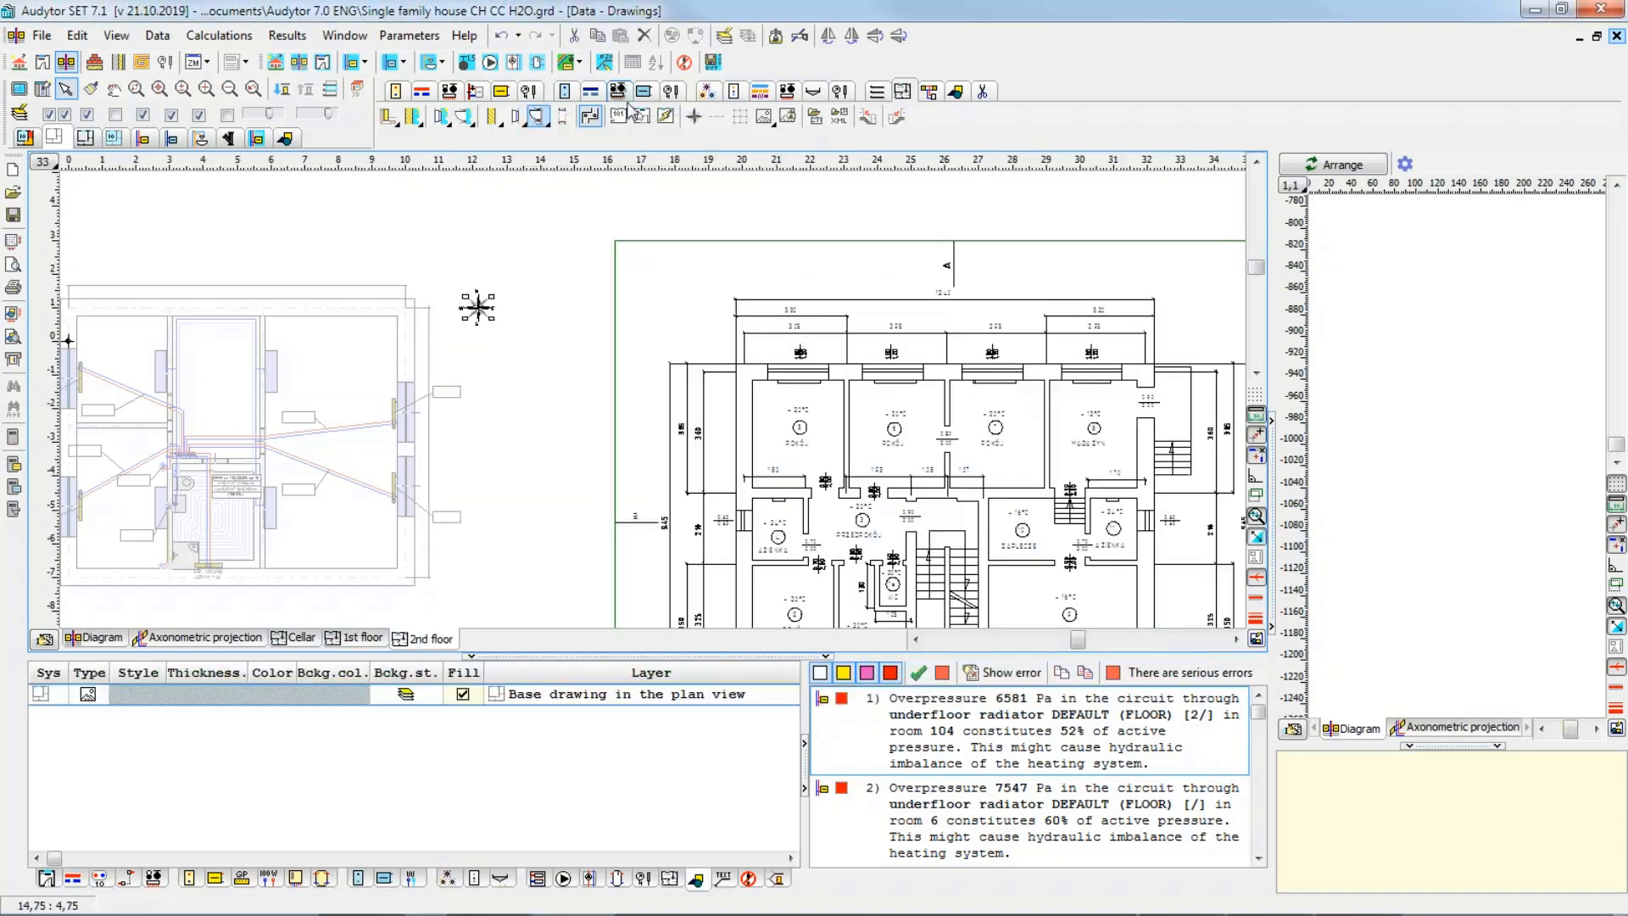
Step: Try to draw an SZ-51 external wall over the base drawing's upper outer wall, starting at the corner of room 5
click(416, 118)
click(458, 165)
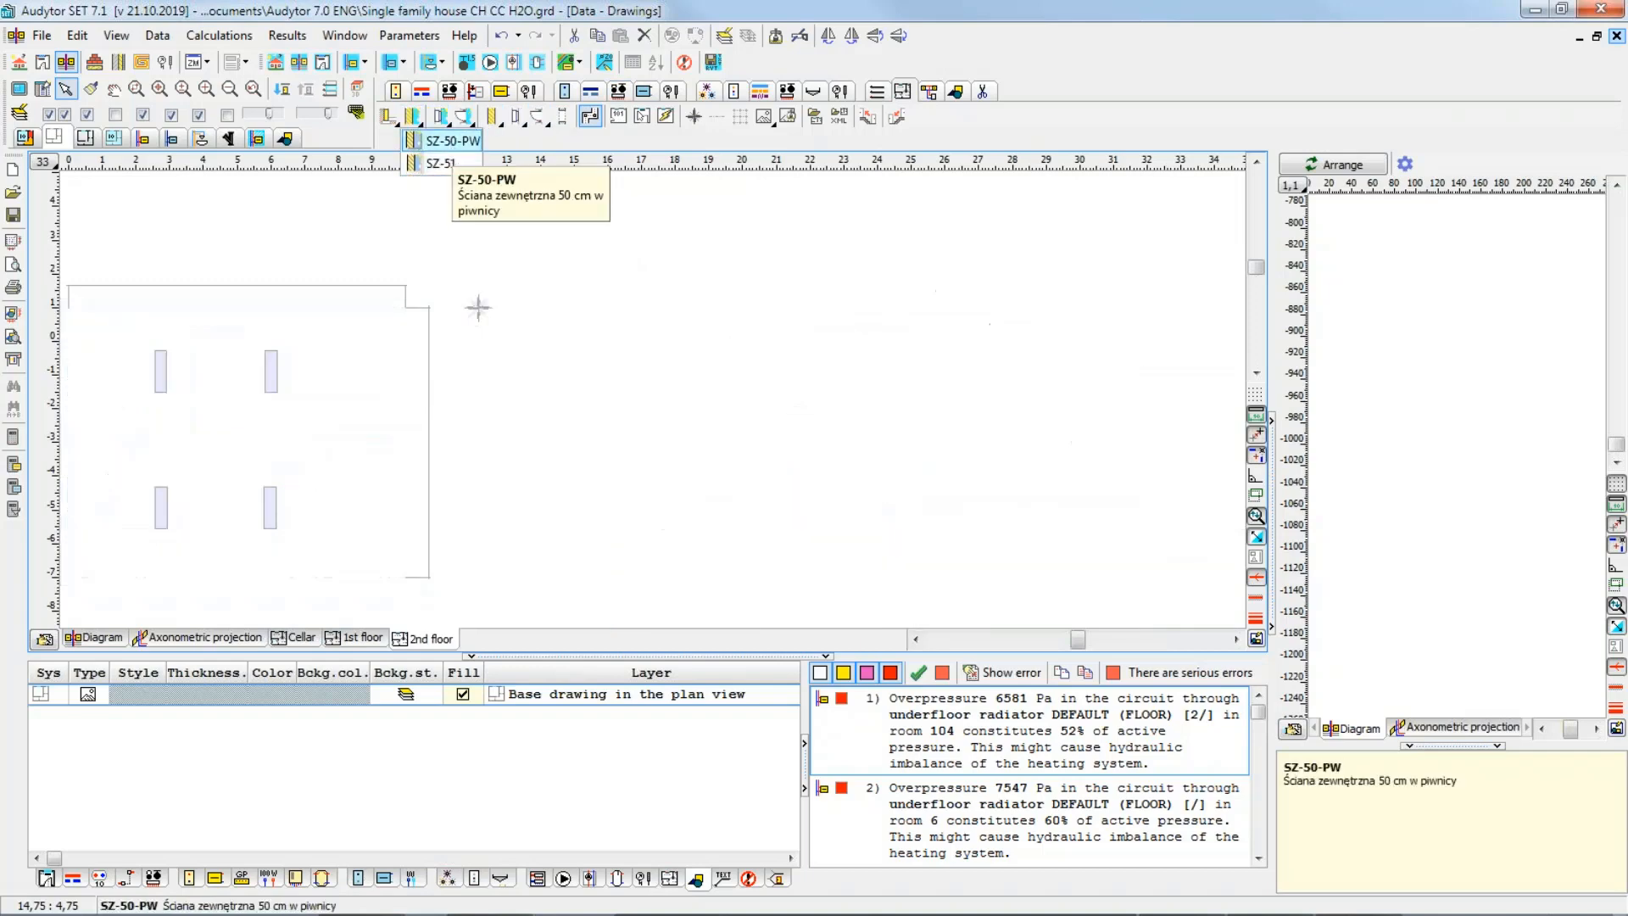
scroll(740, 381, up, 5)
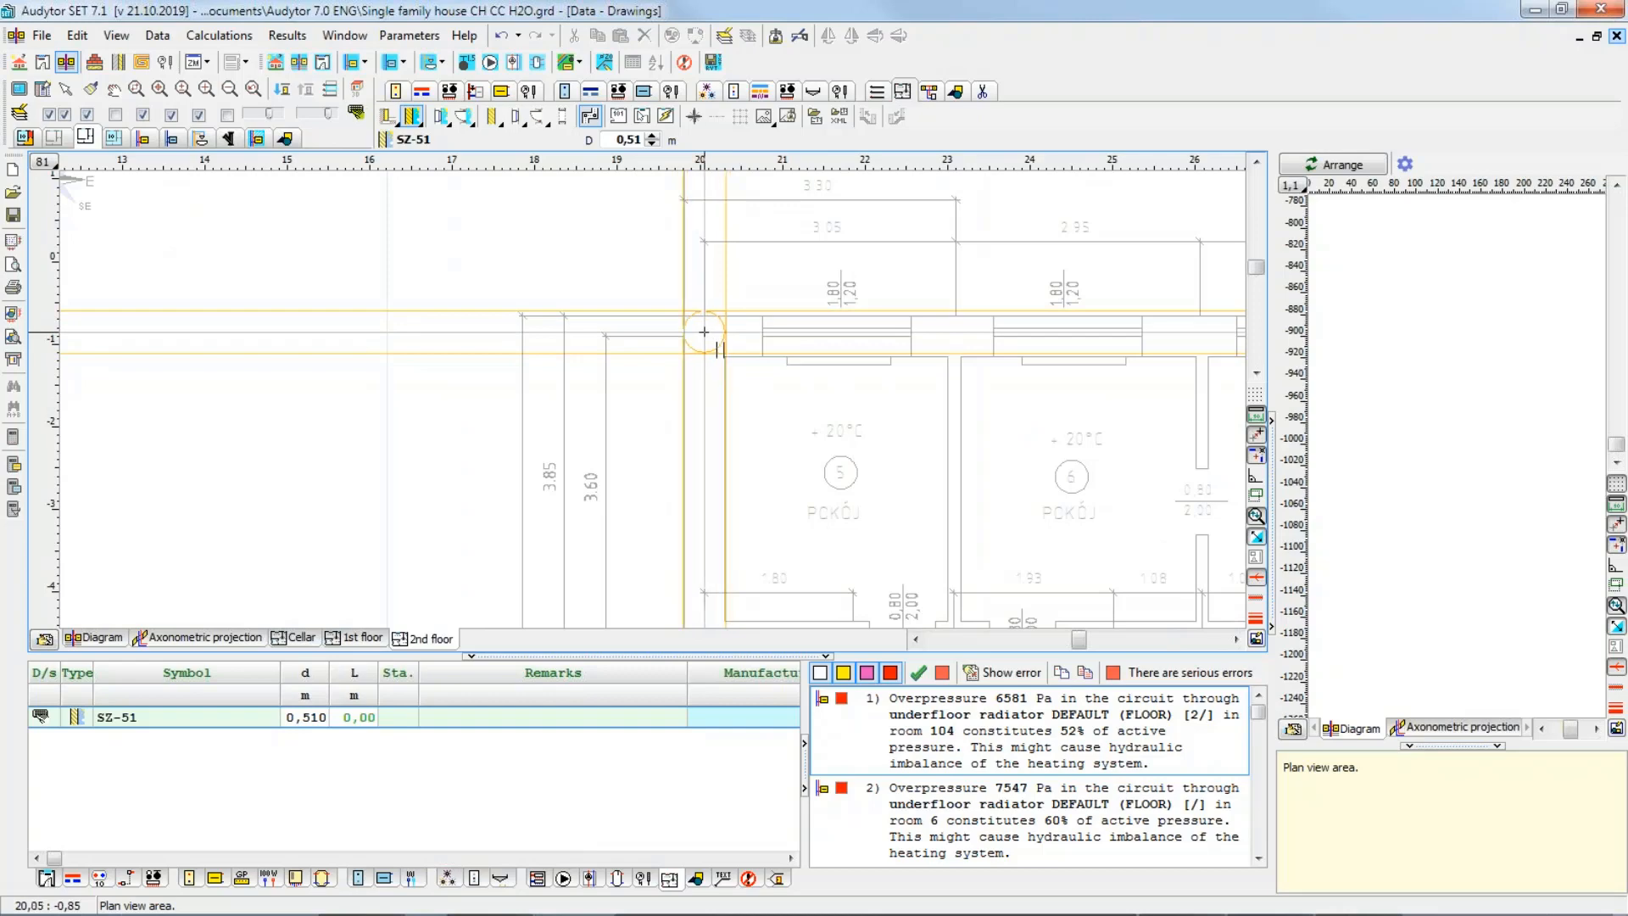
click(706, 332)
scroll(1063, 377, up, 3)
scroll(1063, 376, down, 3)
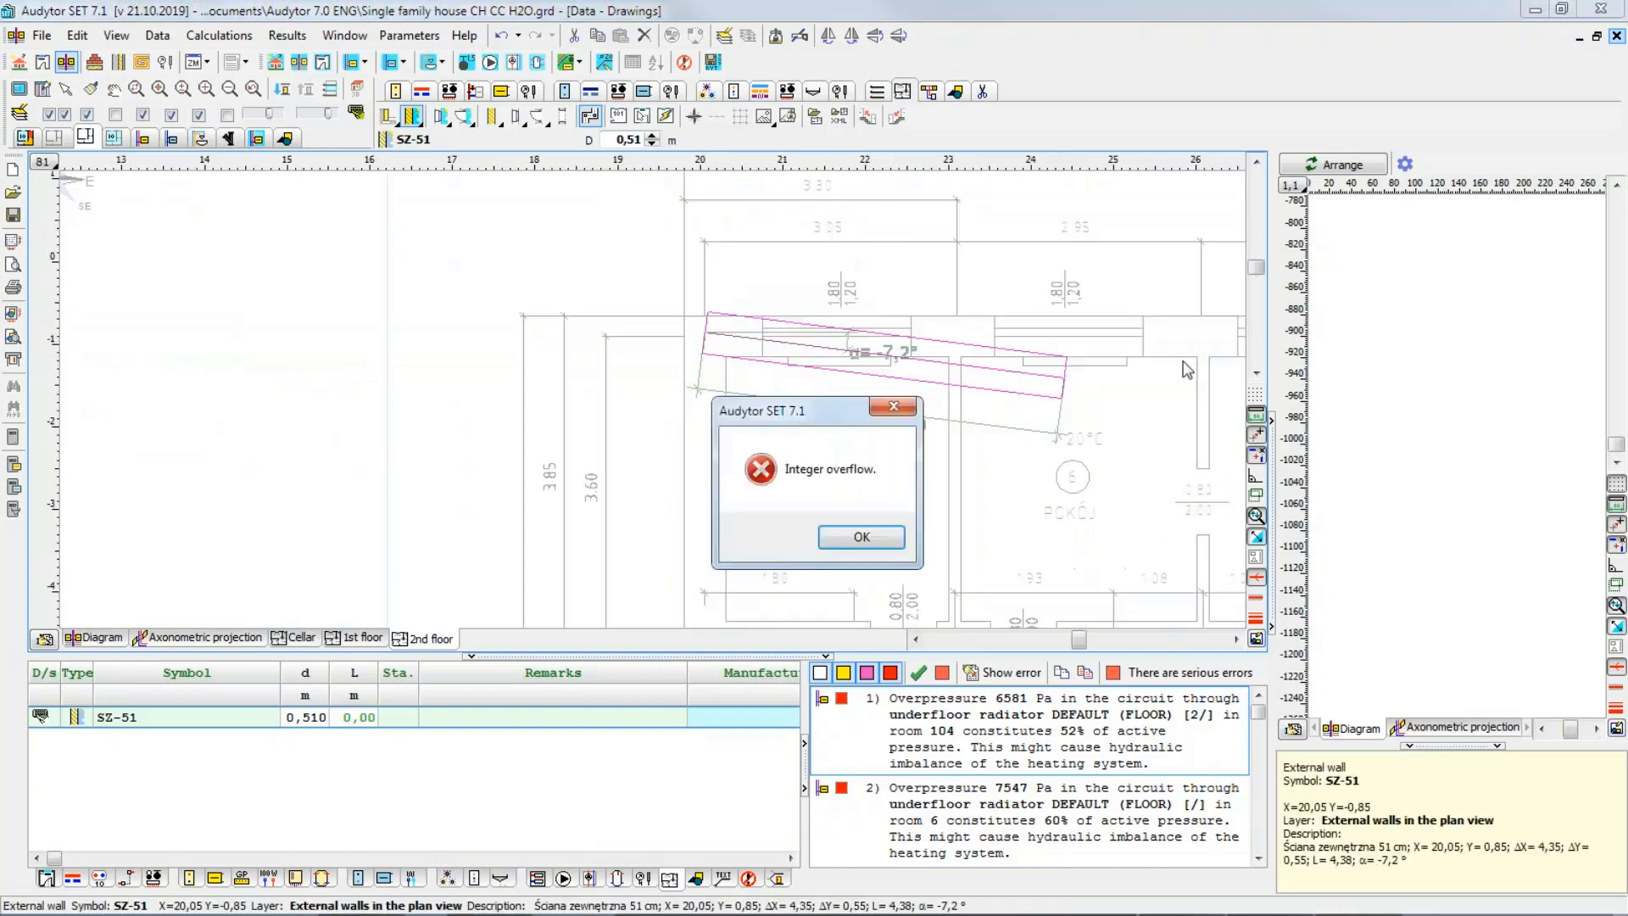
click(864, 541)
mouse_move(1140, 344)
middle_down()
mouse_move(716, 365)
mouse_move(470, 321)
middle_up()
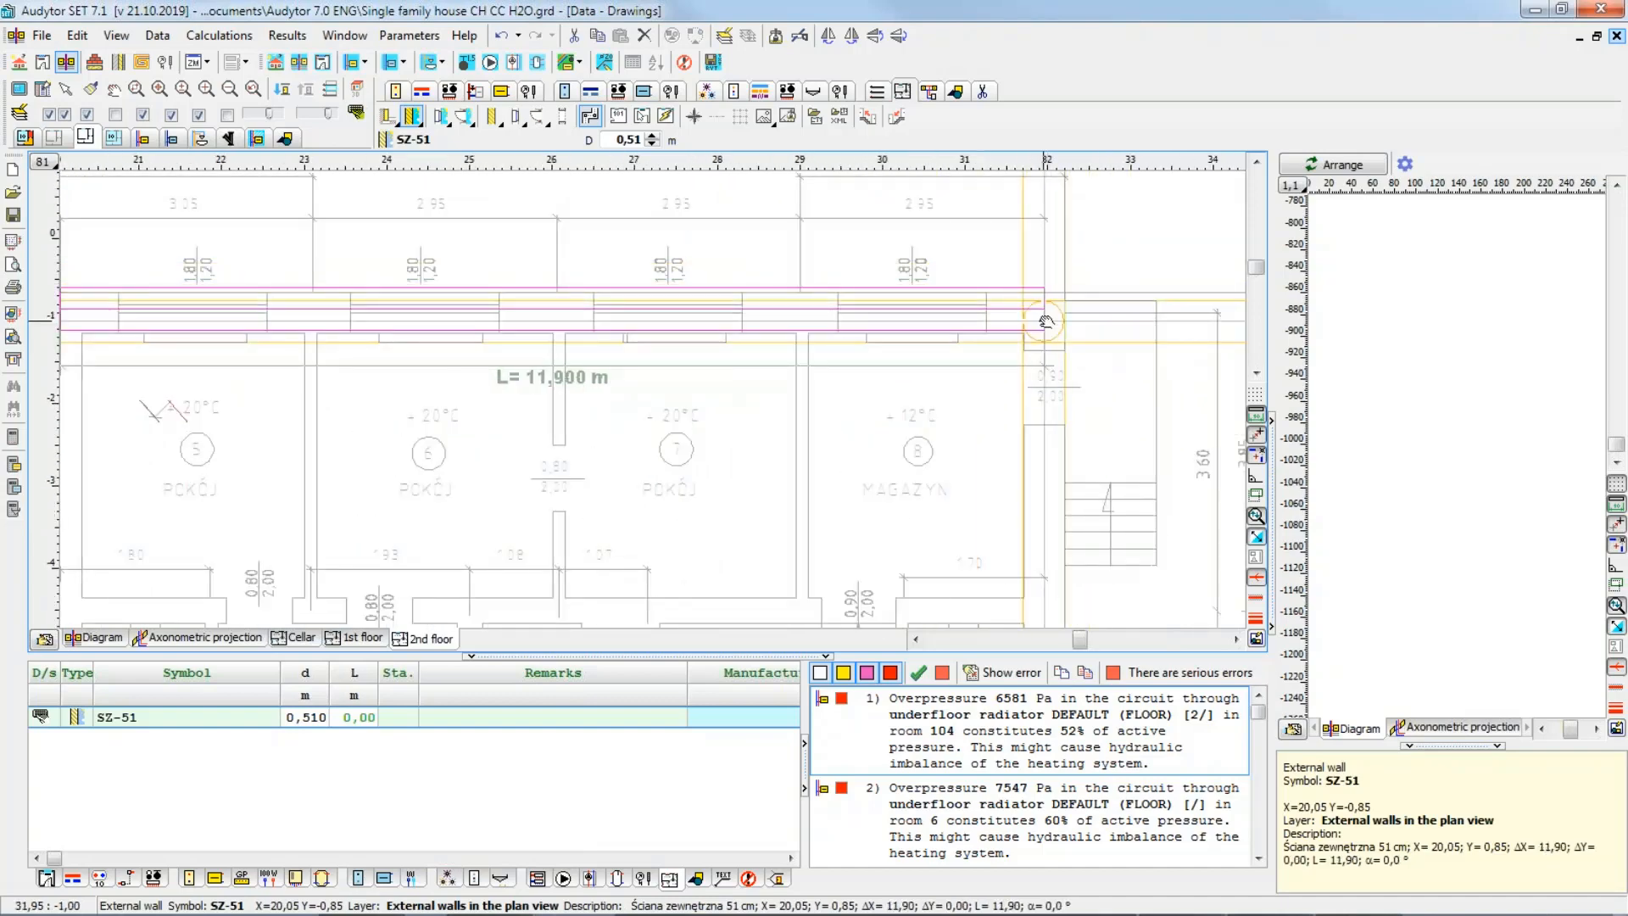
key(Escape)
Step: Draw a rectangular room zone over room 5 of the base drawing, undo it and leave the command
mouse_move(597, 372)
middle_down()
mouse_move(872, 338)
mouse_move(1083, 399)
middle_up()
scroll(585, 317, up, 3)
scroll(589, 326, up, 1)
middle_drag(592, 331, 592, 291)
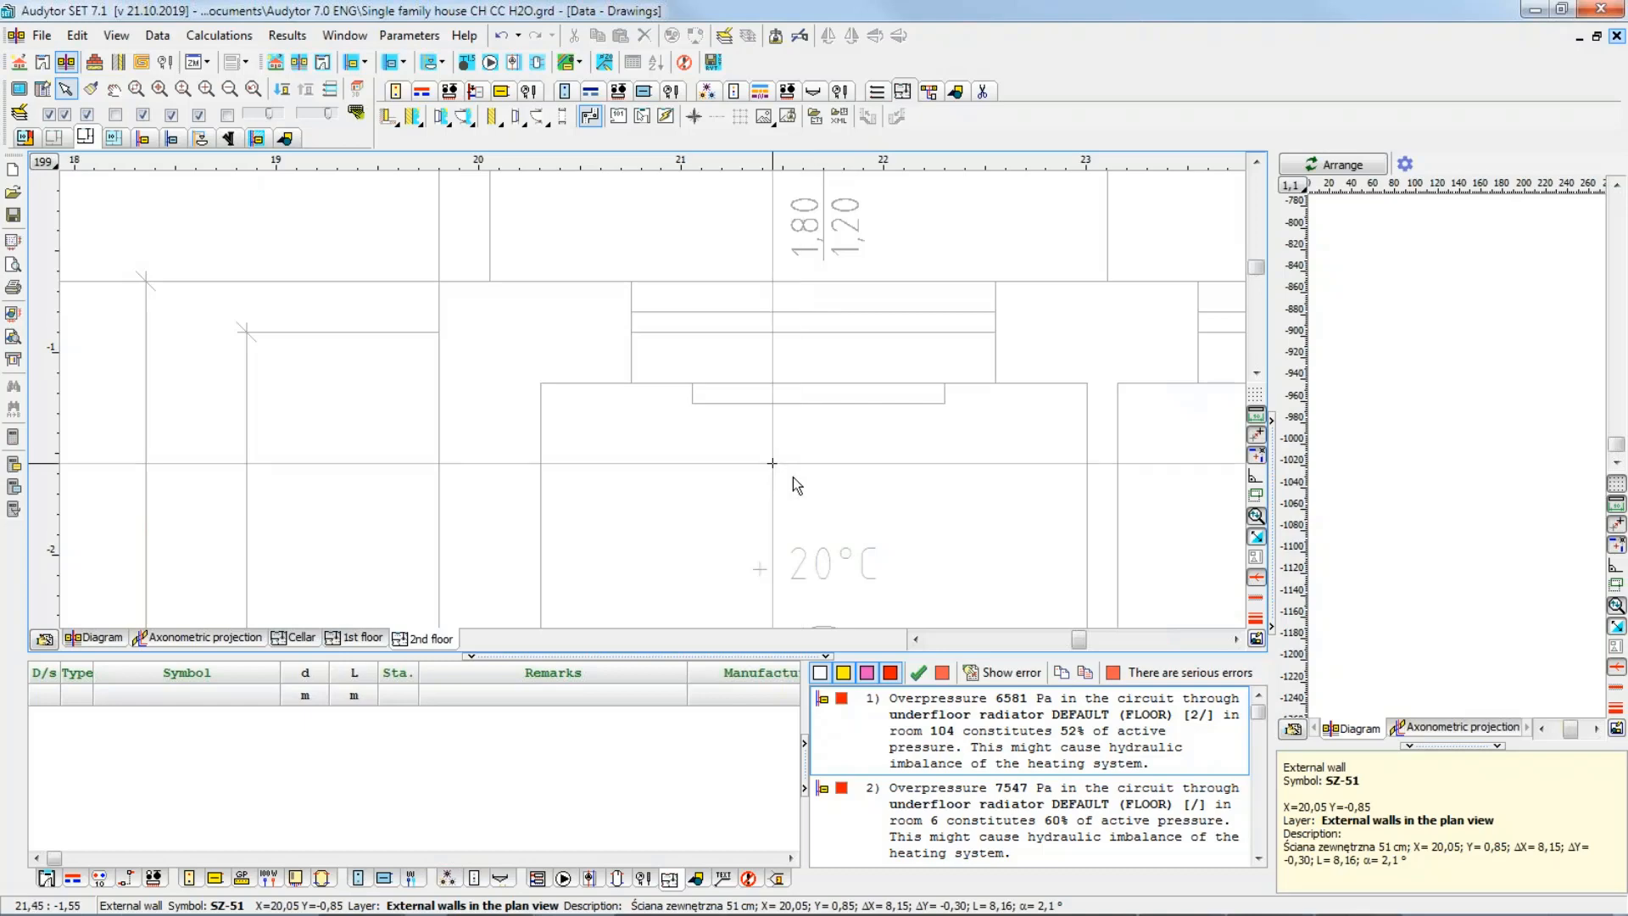
middle_drag(794, 484, 724, 380)
scroll(724, 380, down, 4)
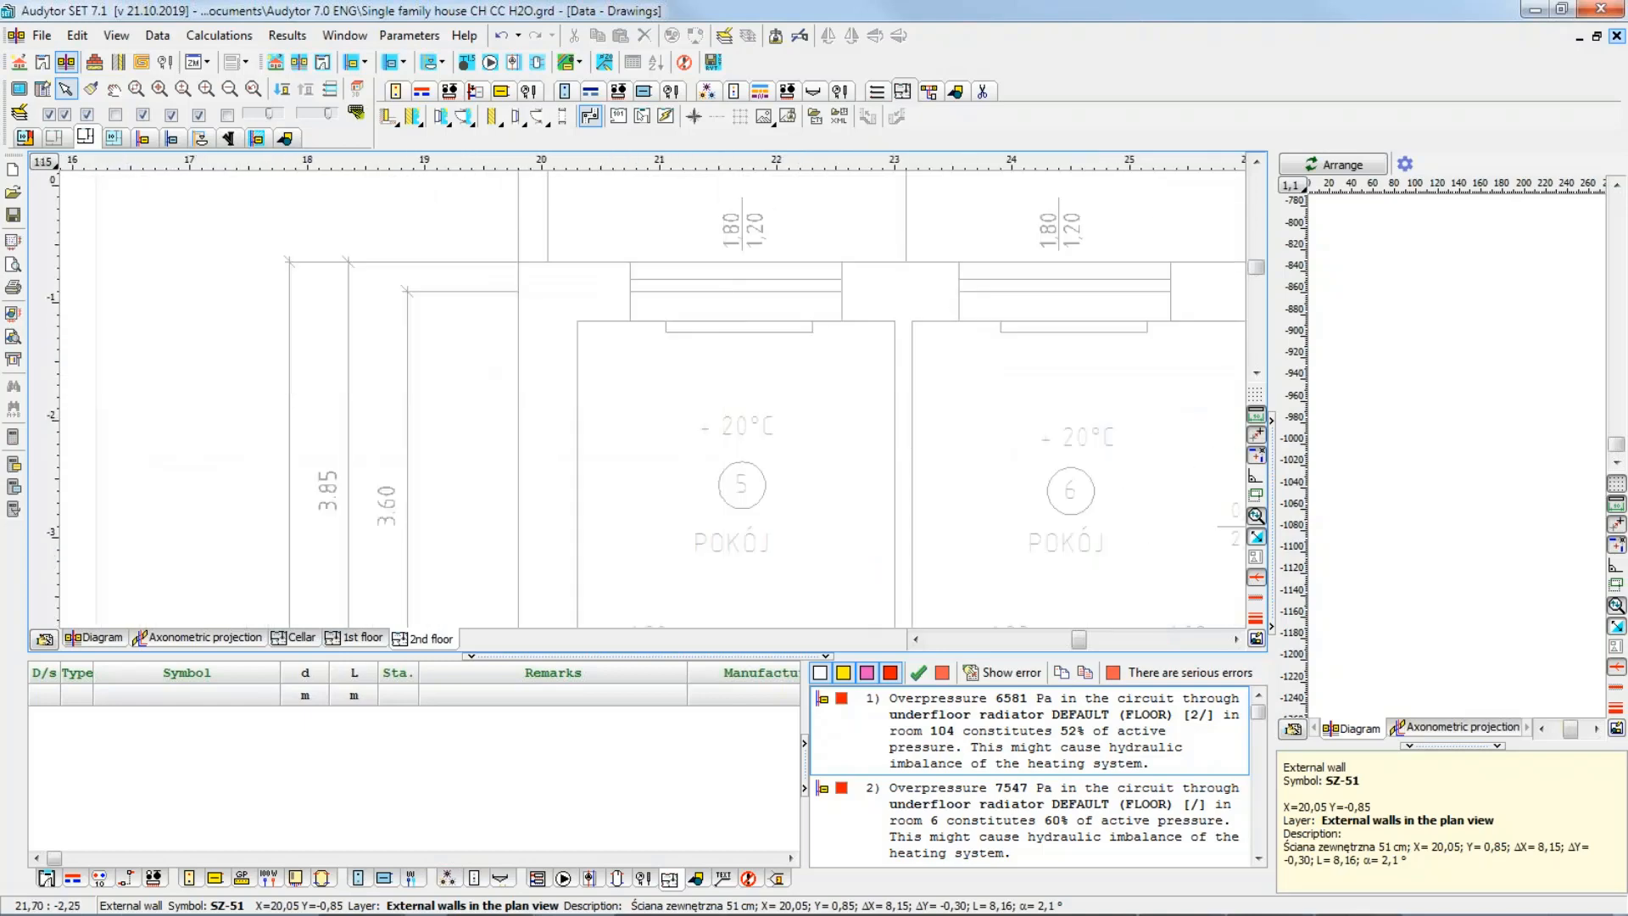
scroll(697, 398, down, 2)
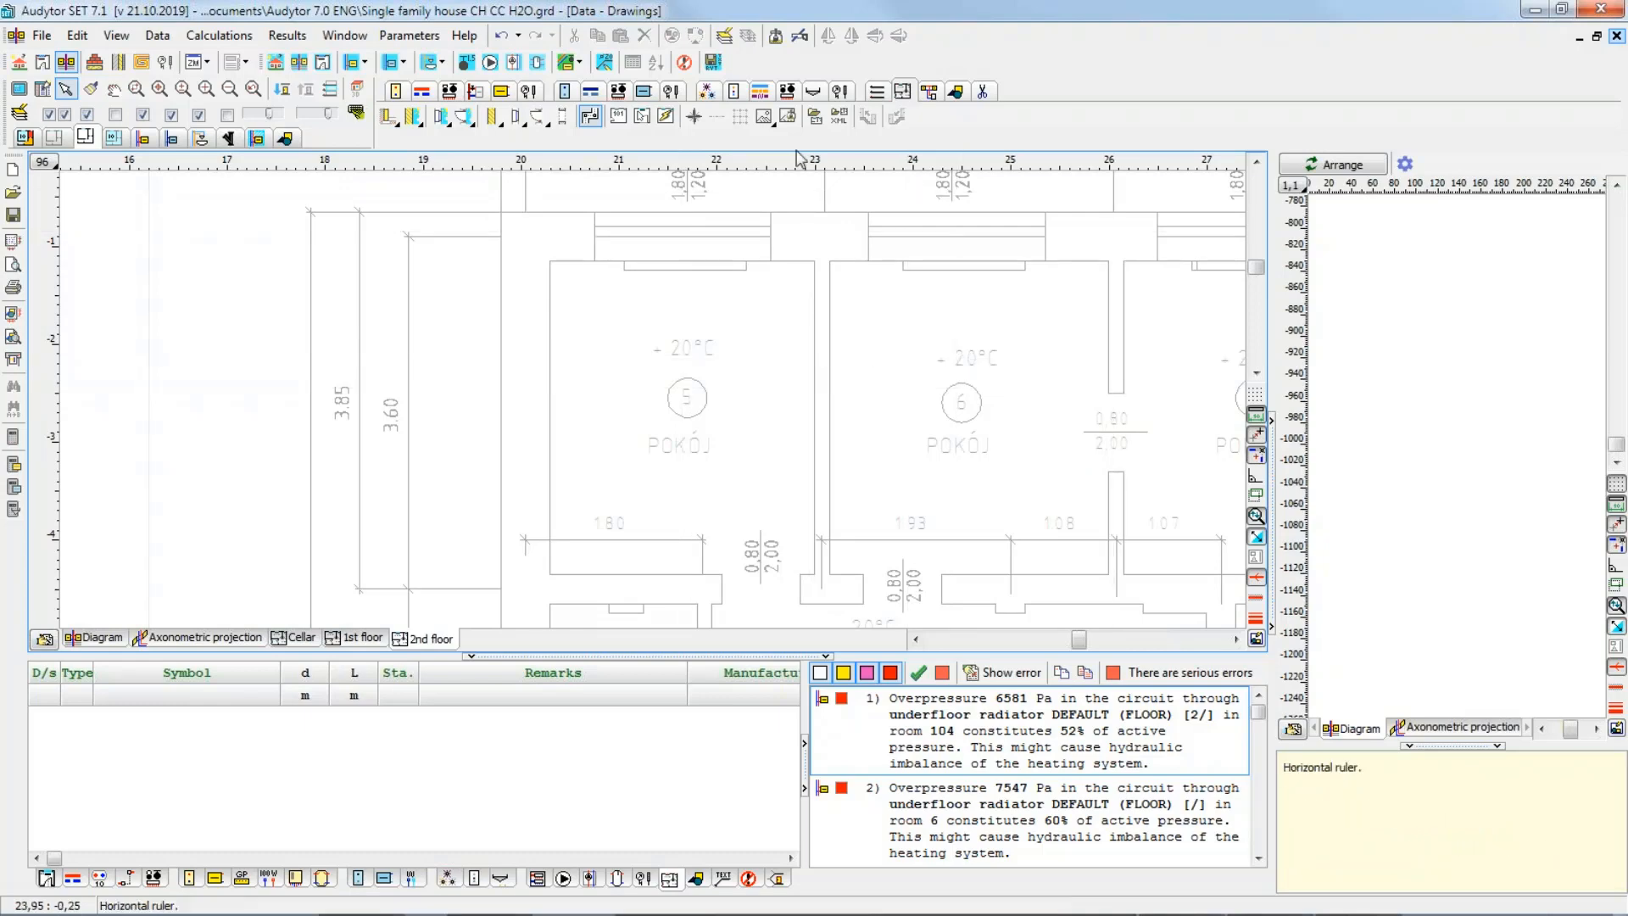
click(617, 122)
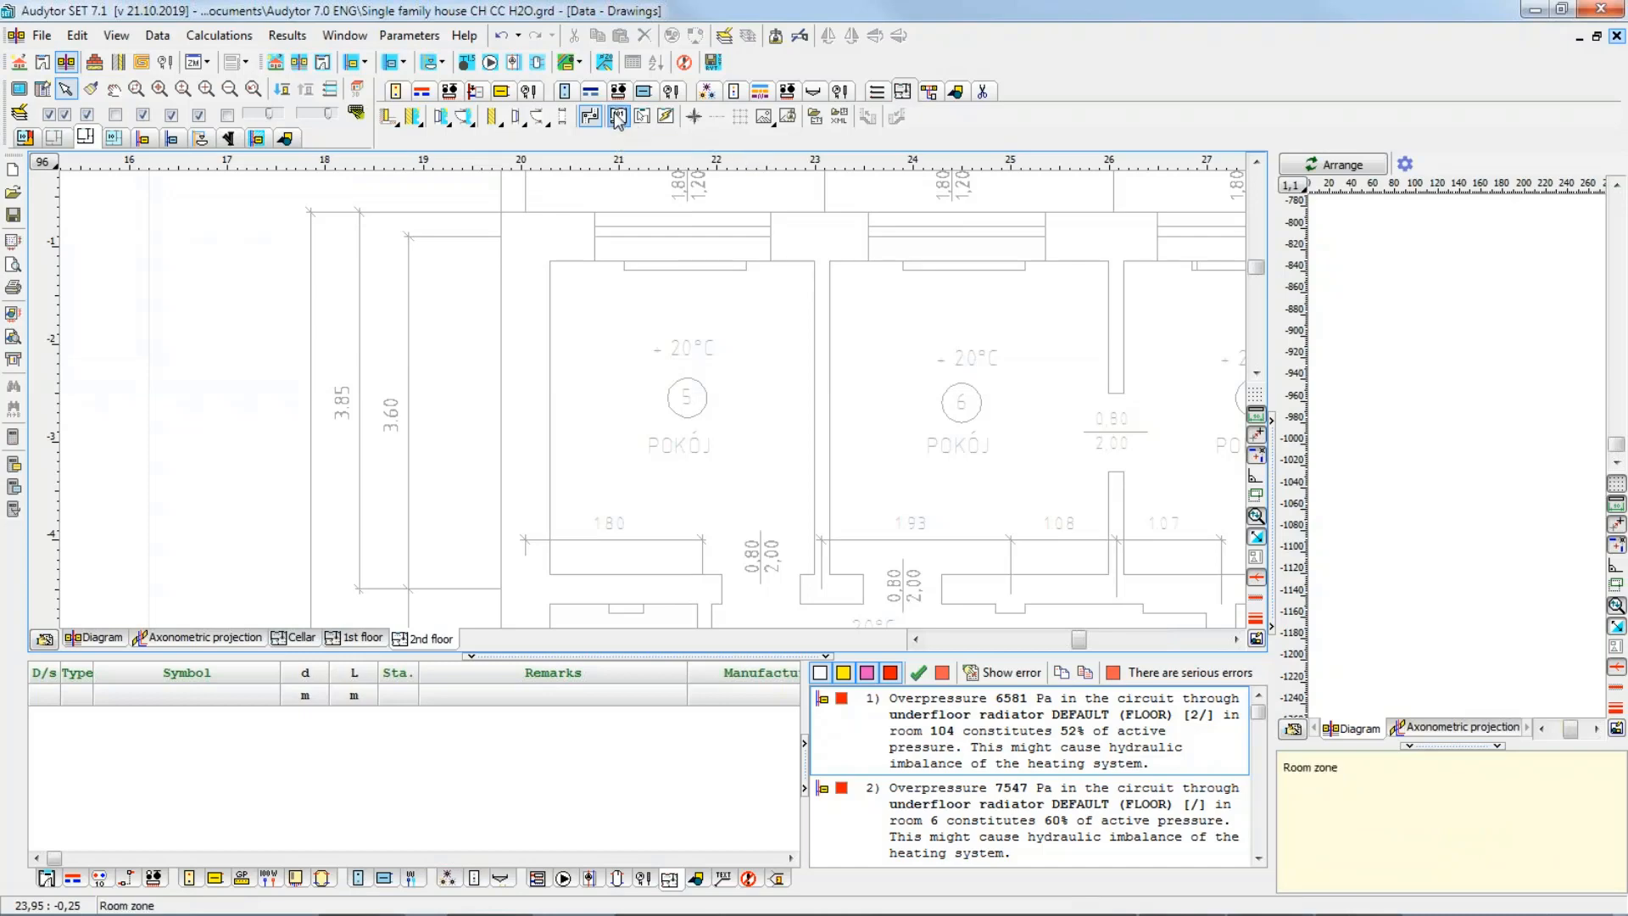
click(525, 241)
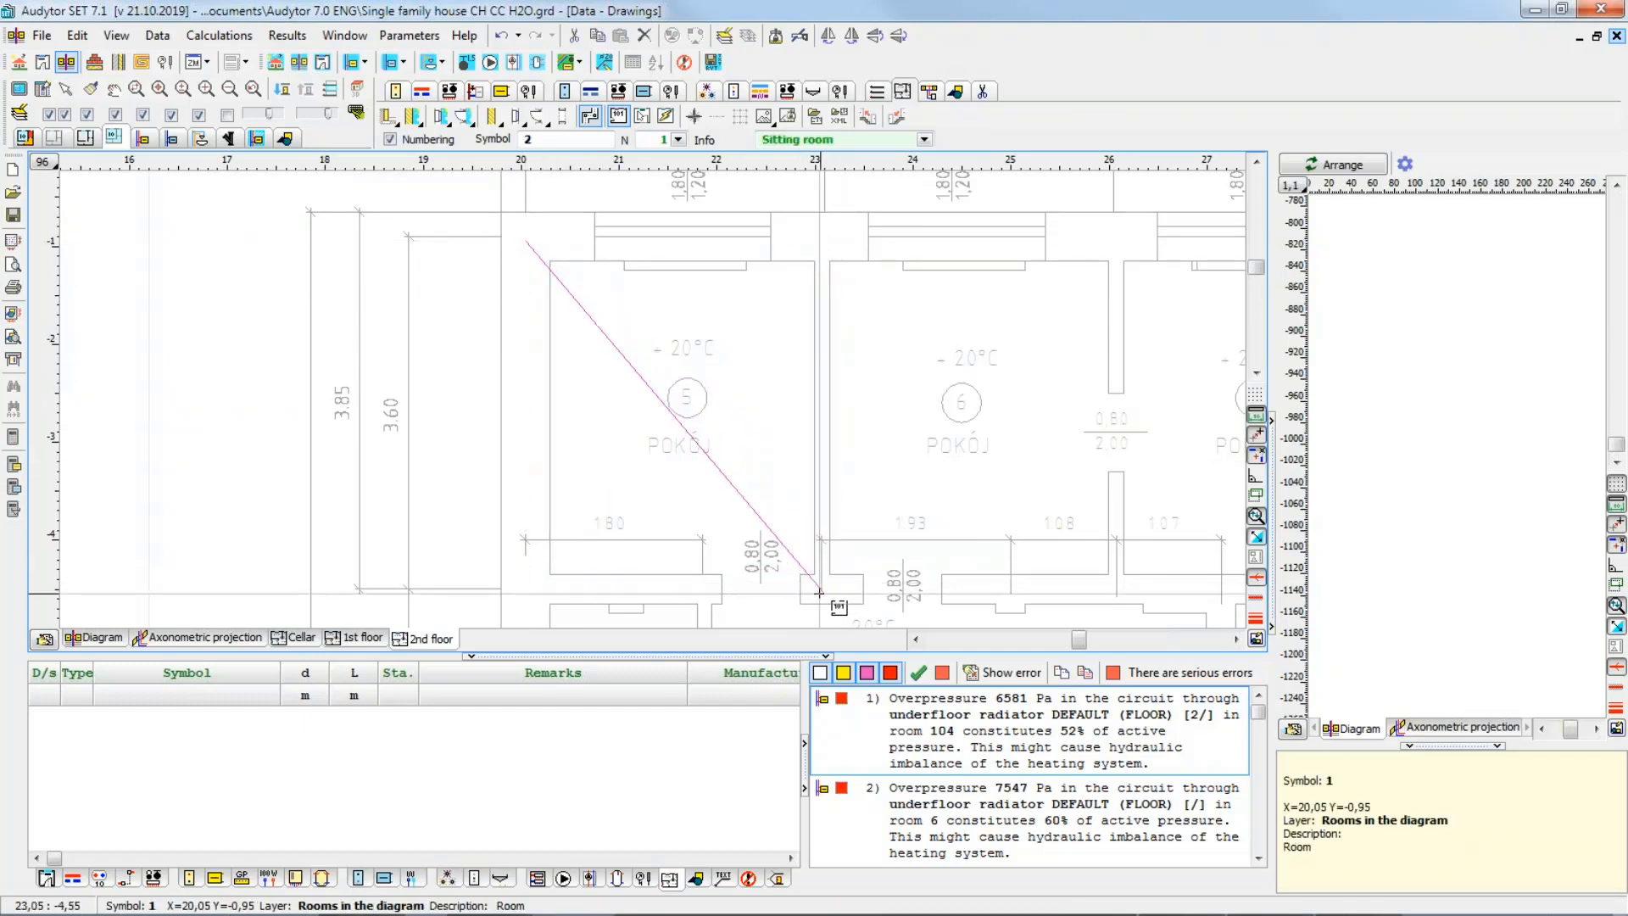
click(819, 588)
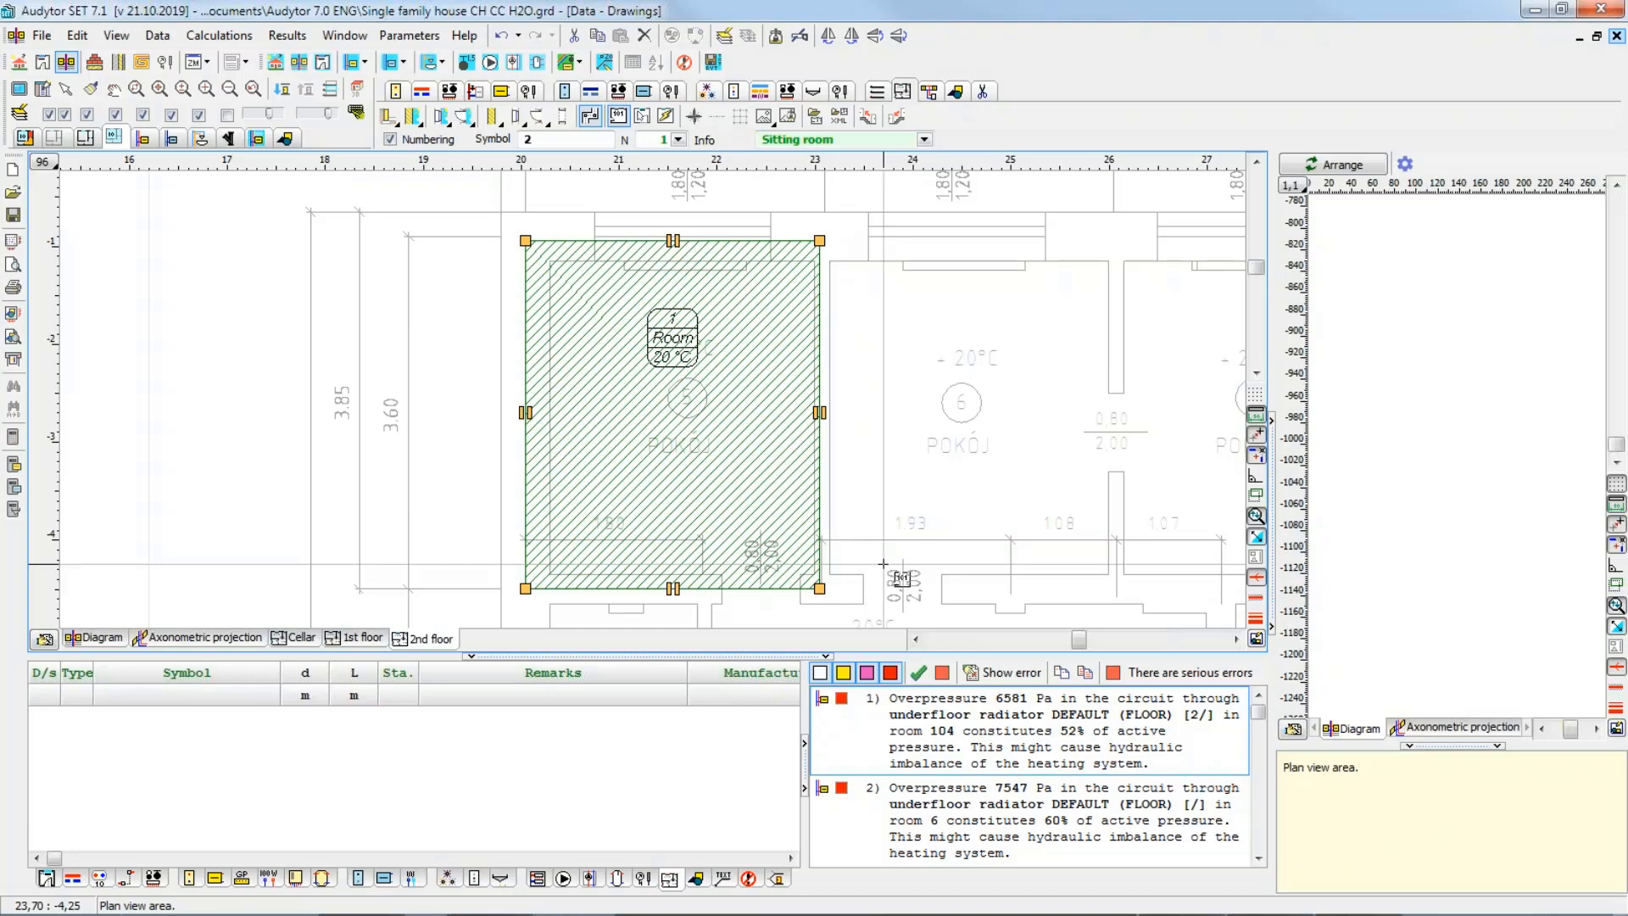
key(ctrl+z)
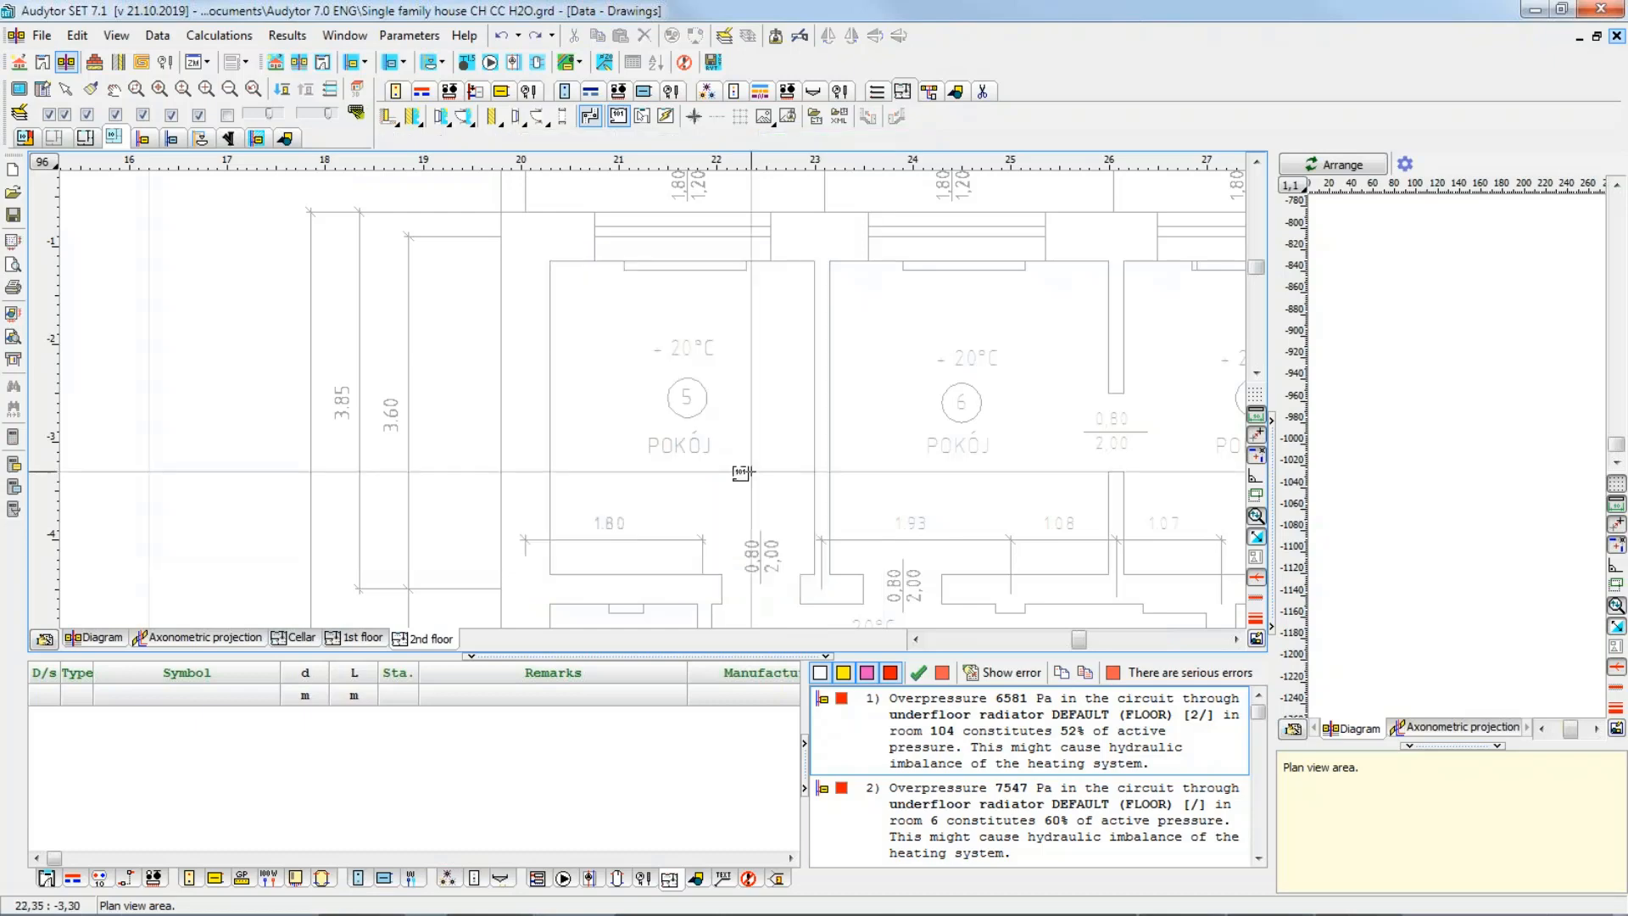
scroll(723, 455, down, 1)
scroll(724, 455, down, 2)
key(Escape)
Step: Return to the house's 2nd floor plan and show all elements of the drawing
middle_drag(465, 392, 786, 391)
middle_drag(418, 440, 978, 420)
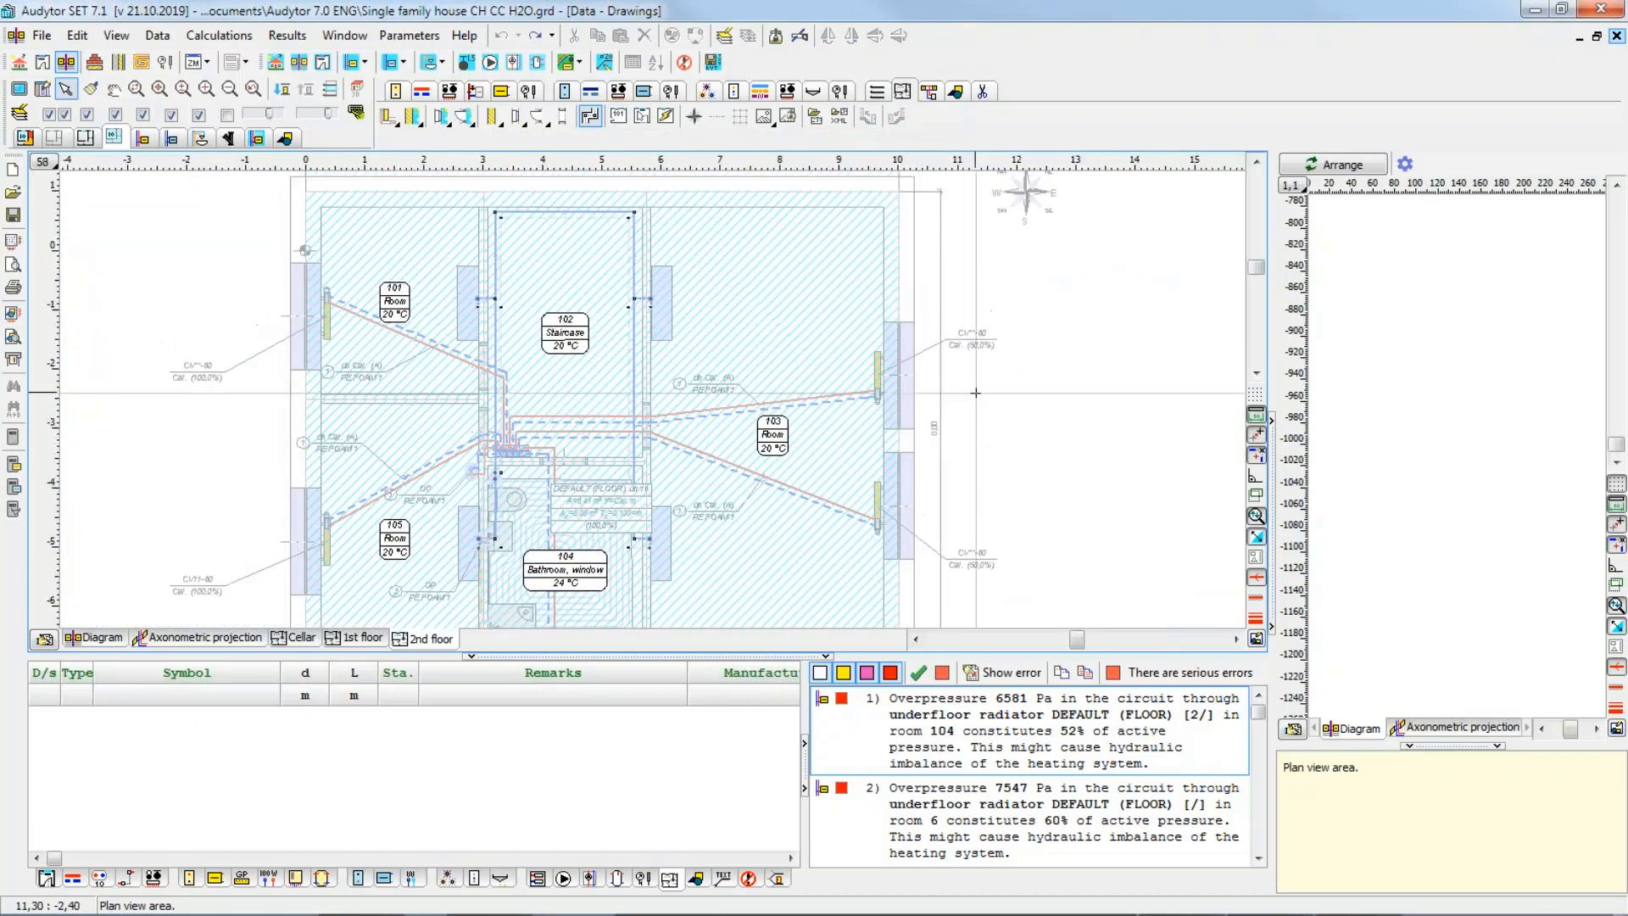
scroll(693, 422, down, 3)
middle_drag(664, 430, 471, 381)
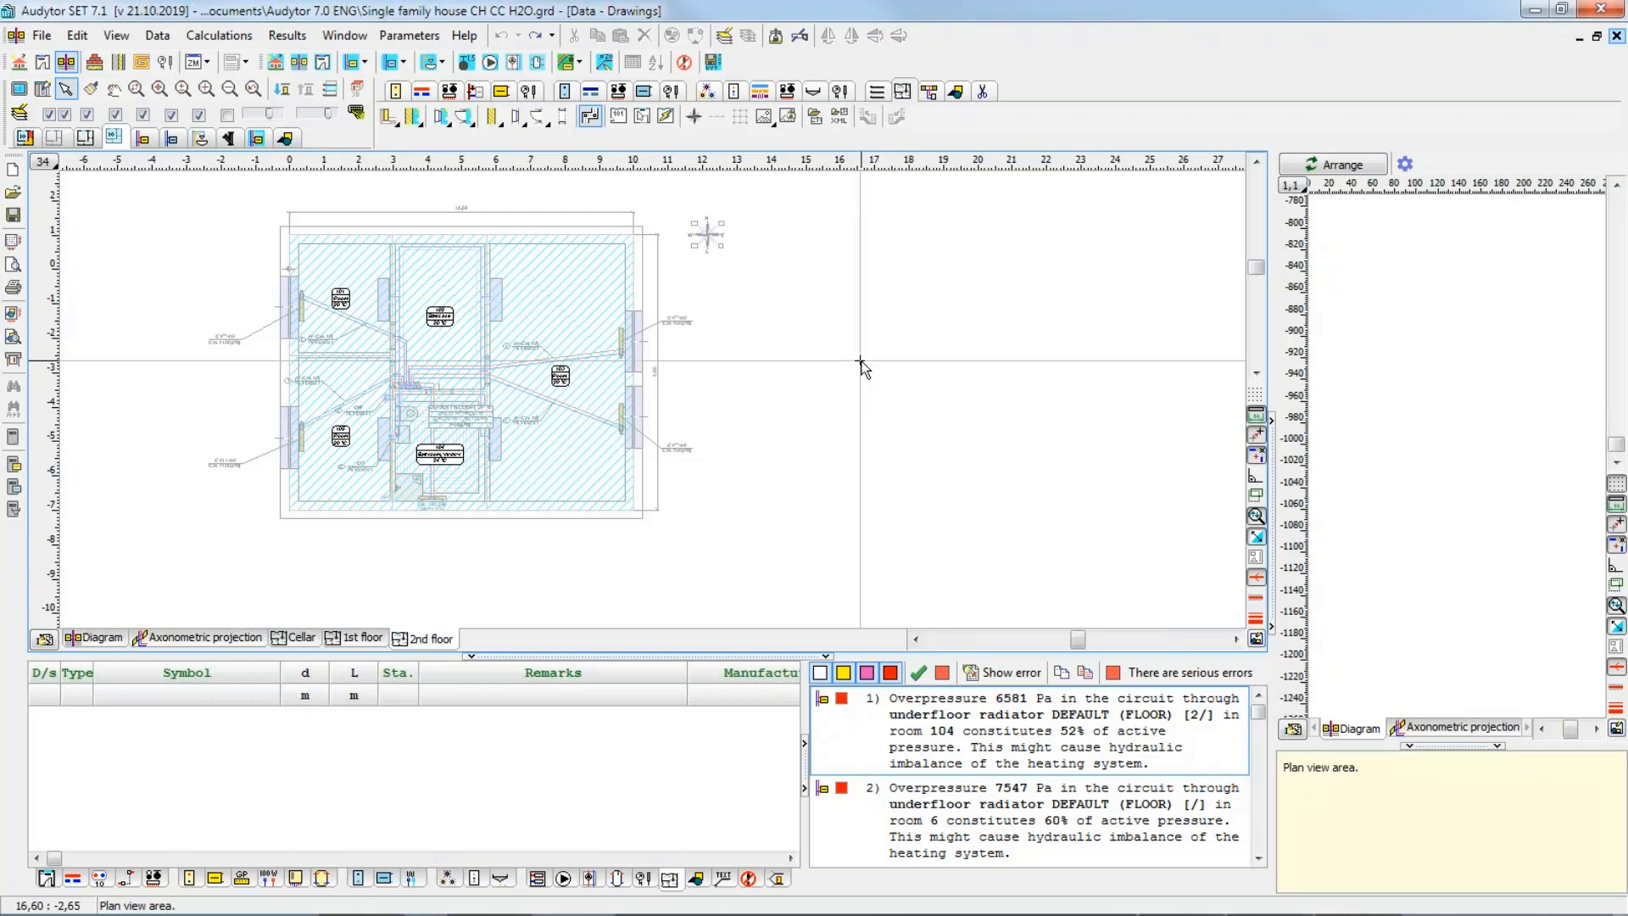
middle_drag(482, 360, 624, 345)
scroll(625, 349, up, 2)
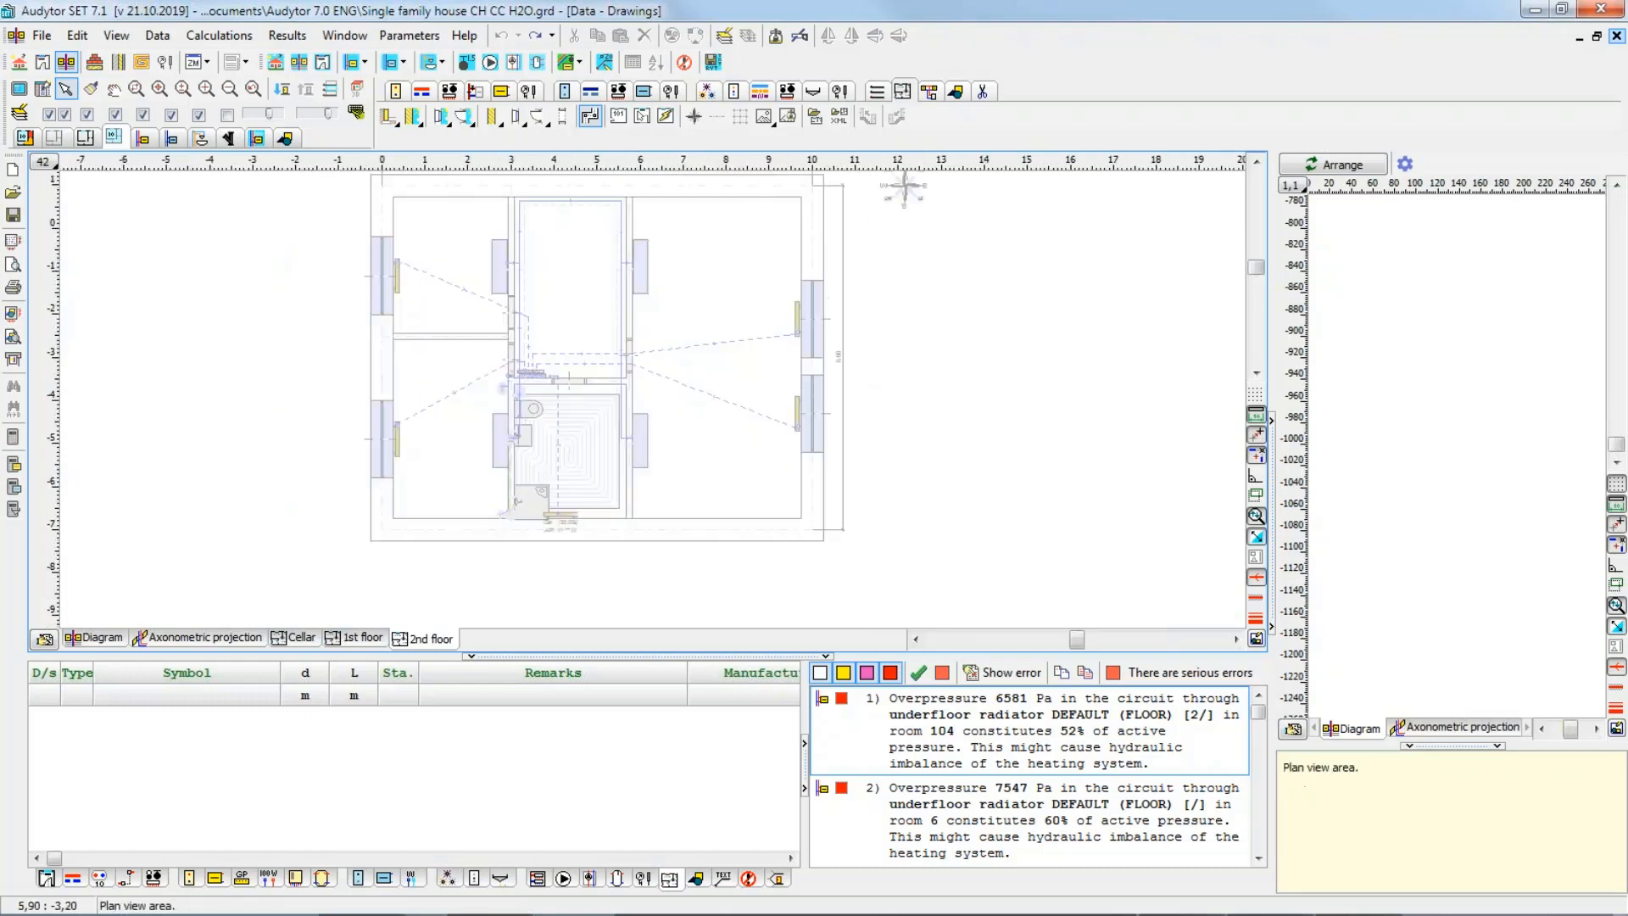
scroll(224, 204, up, 1)
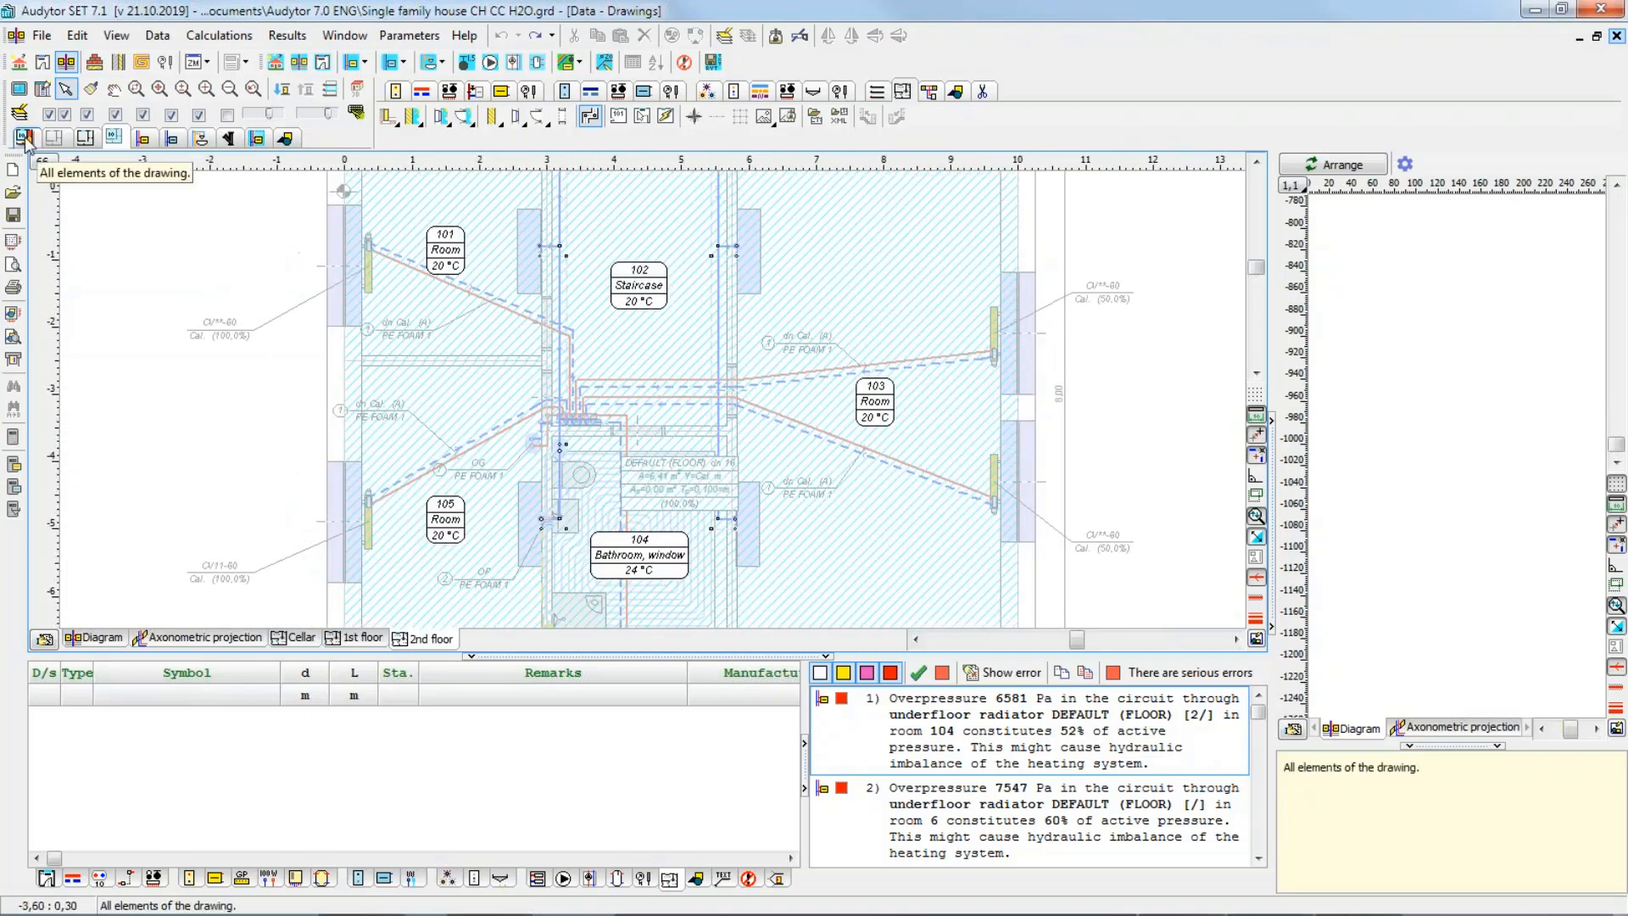
scroll(481, 395, up, 2)
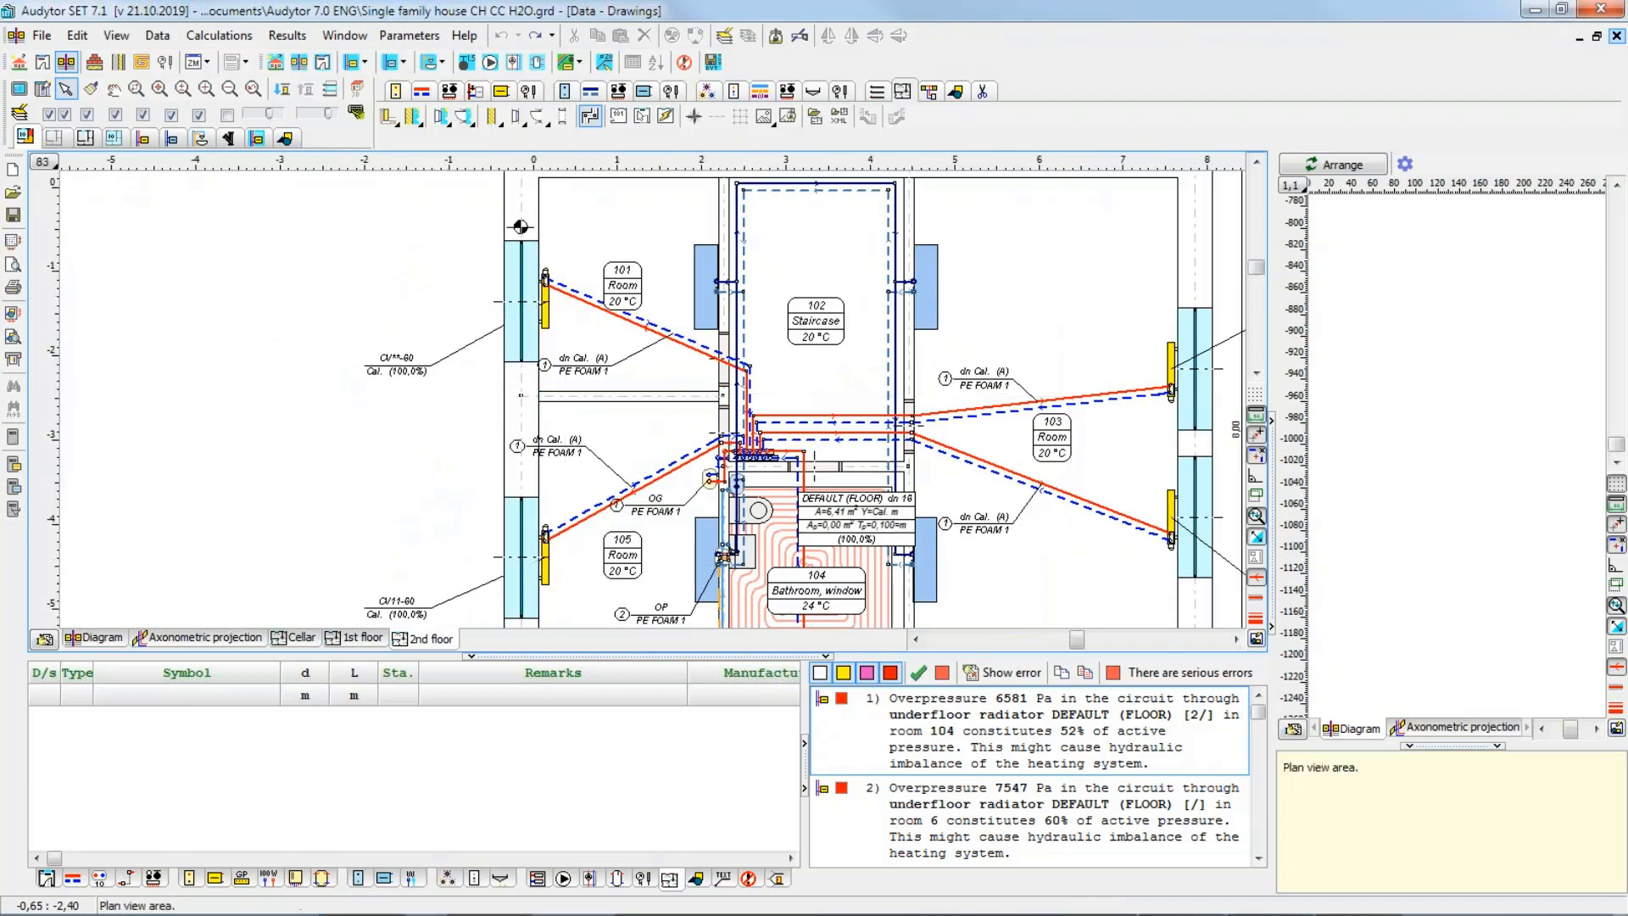
scroll(398, 373, up, 2)
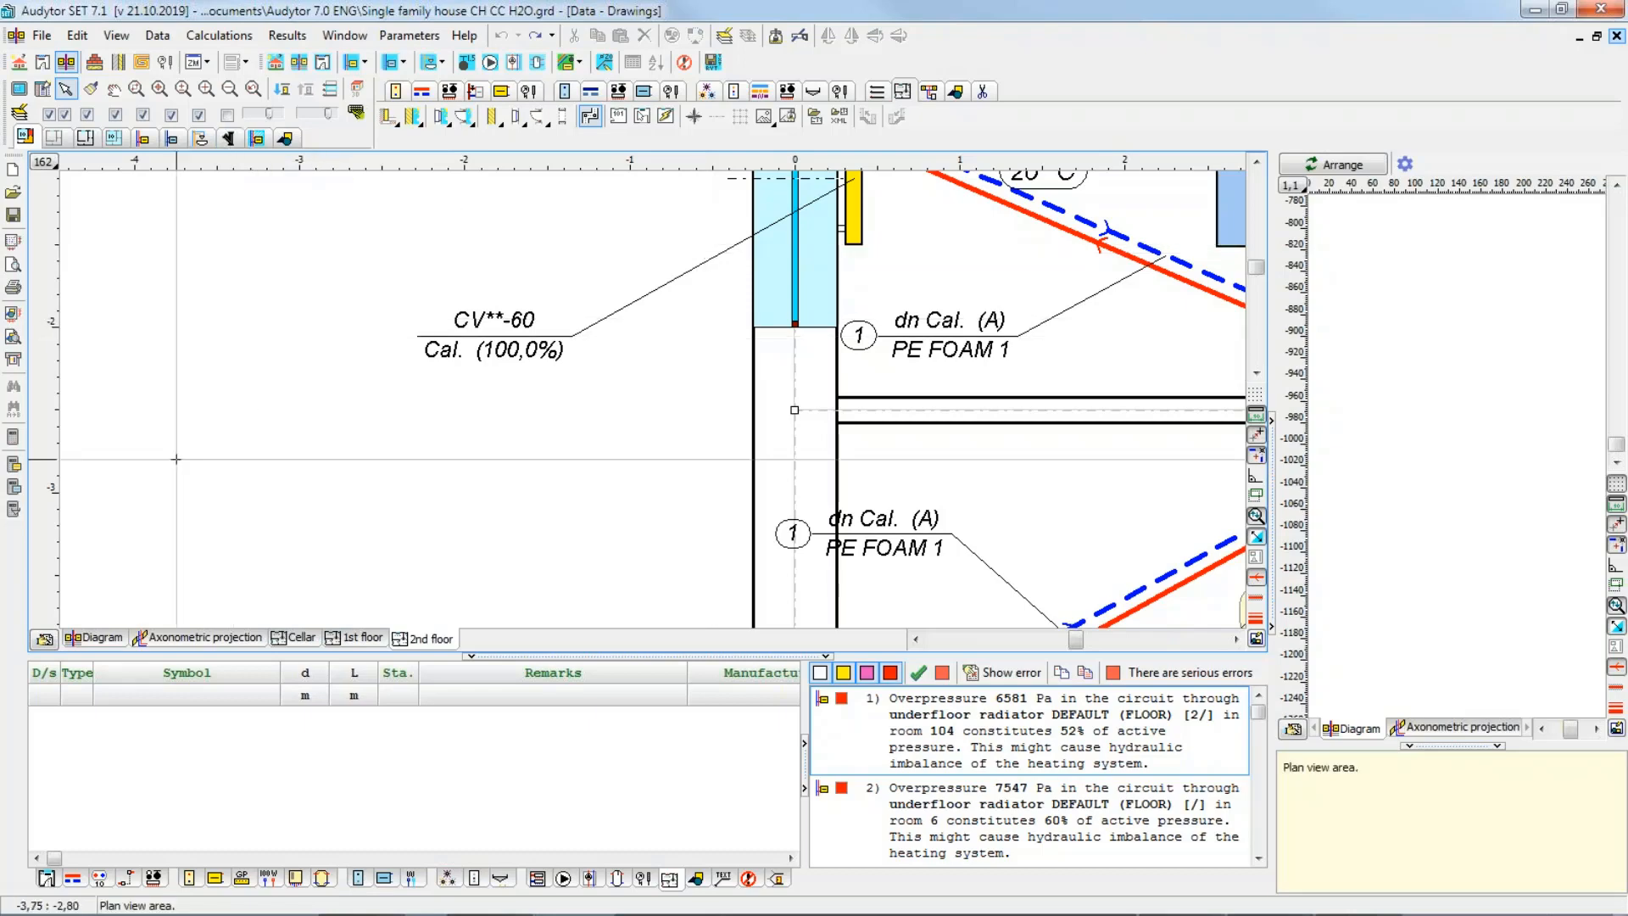
Step: Run the calculations and locate the first diagnostics error, on the underfloor radiator in room 104, in the plan
click(12, 458)
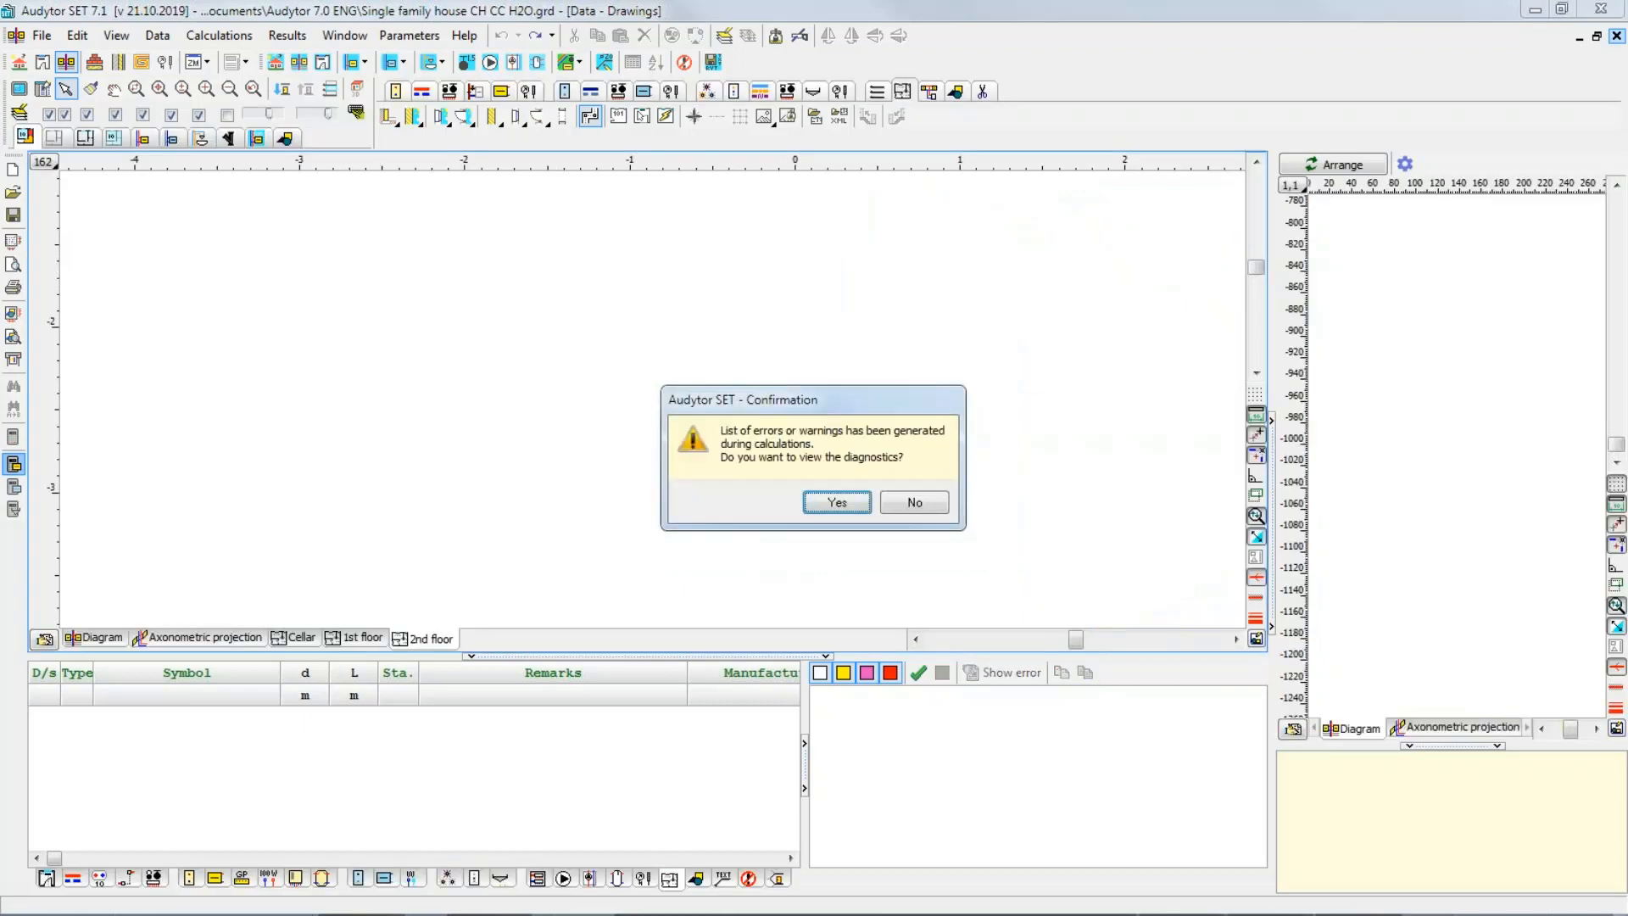
click(830, 502)
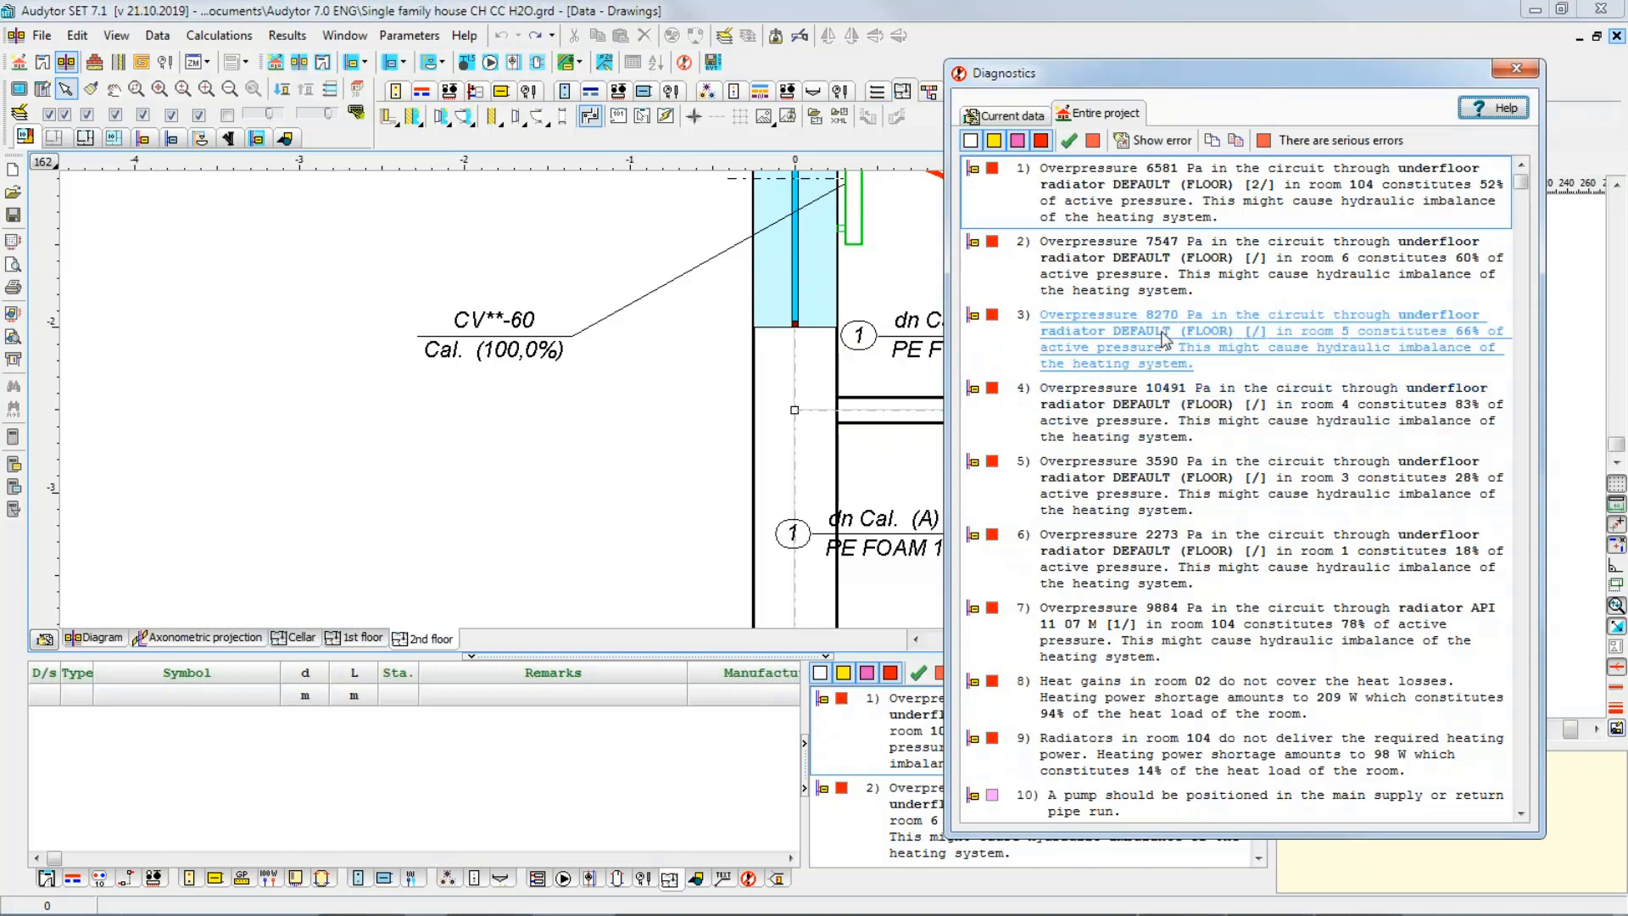
double_click(1110, 214)
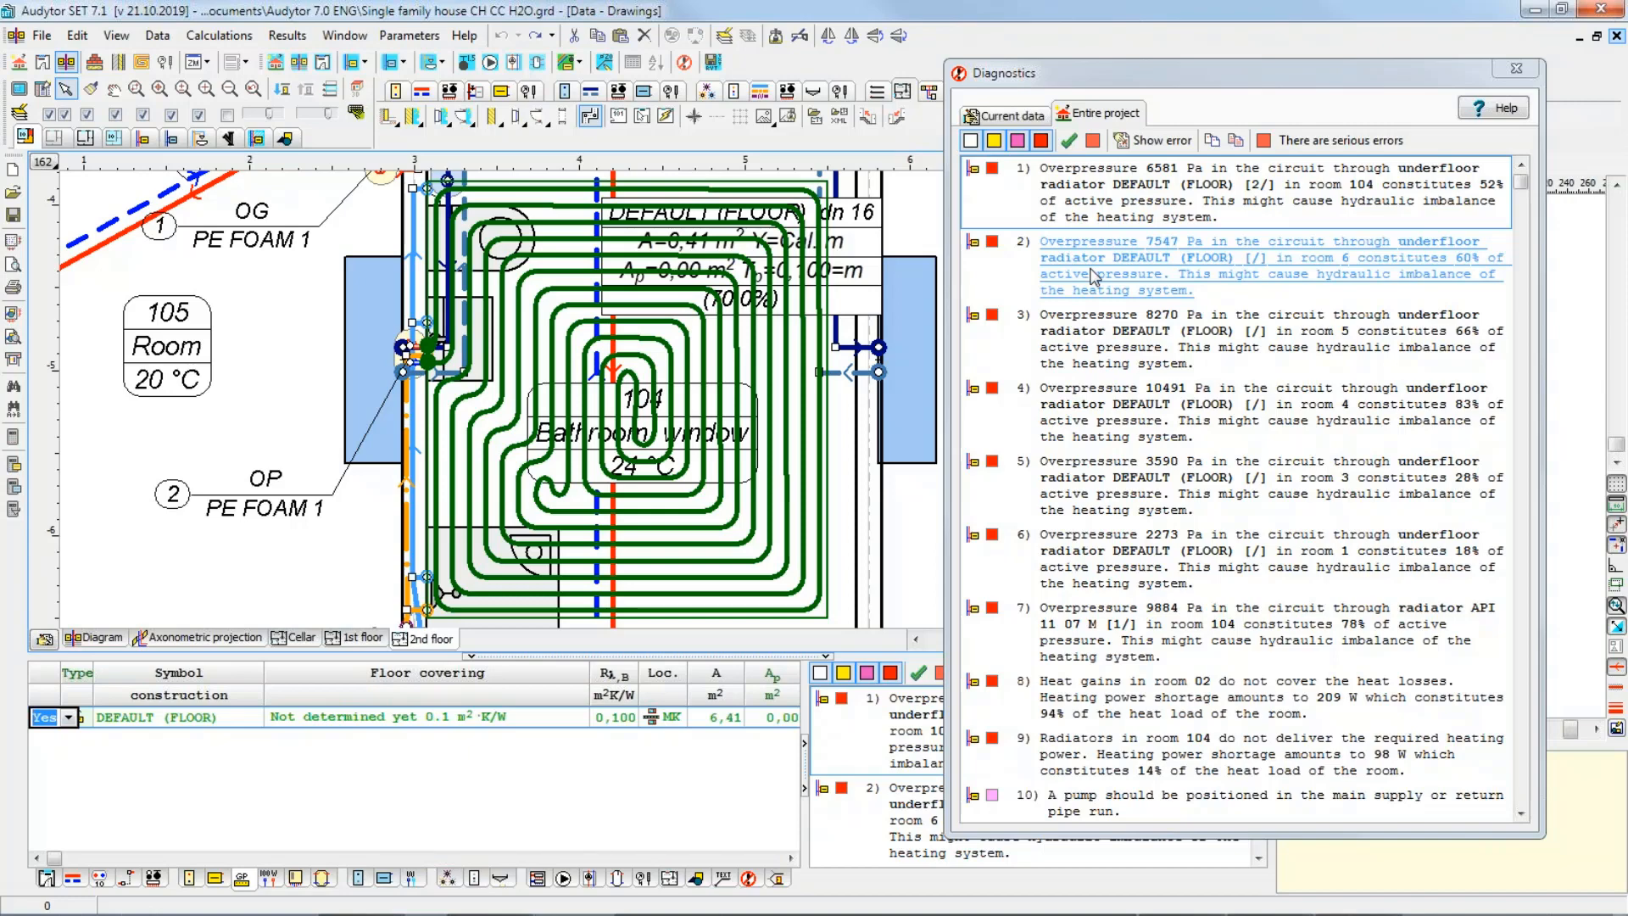
click(1516, 67)
scroll(359, 542, left, 10)
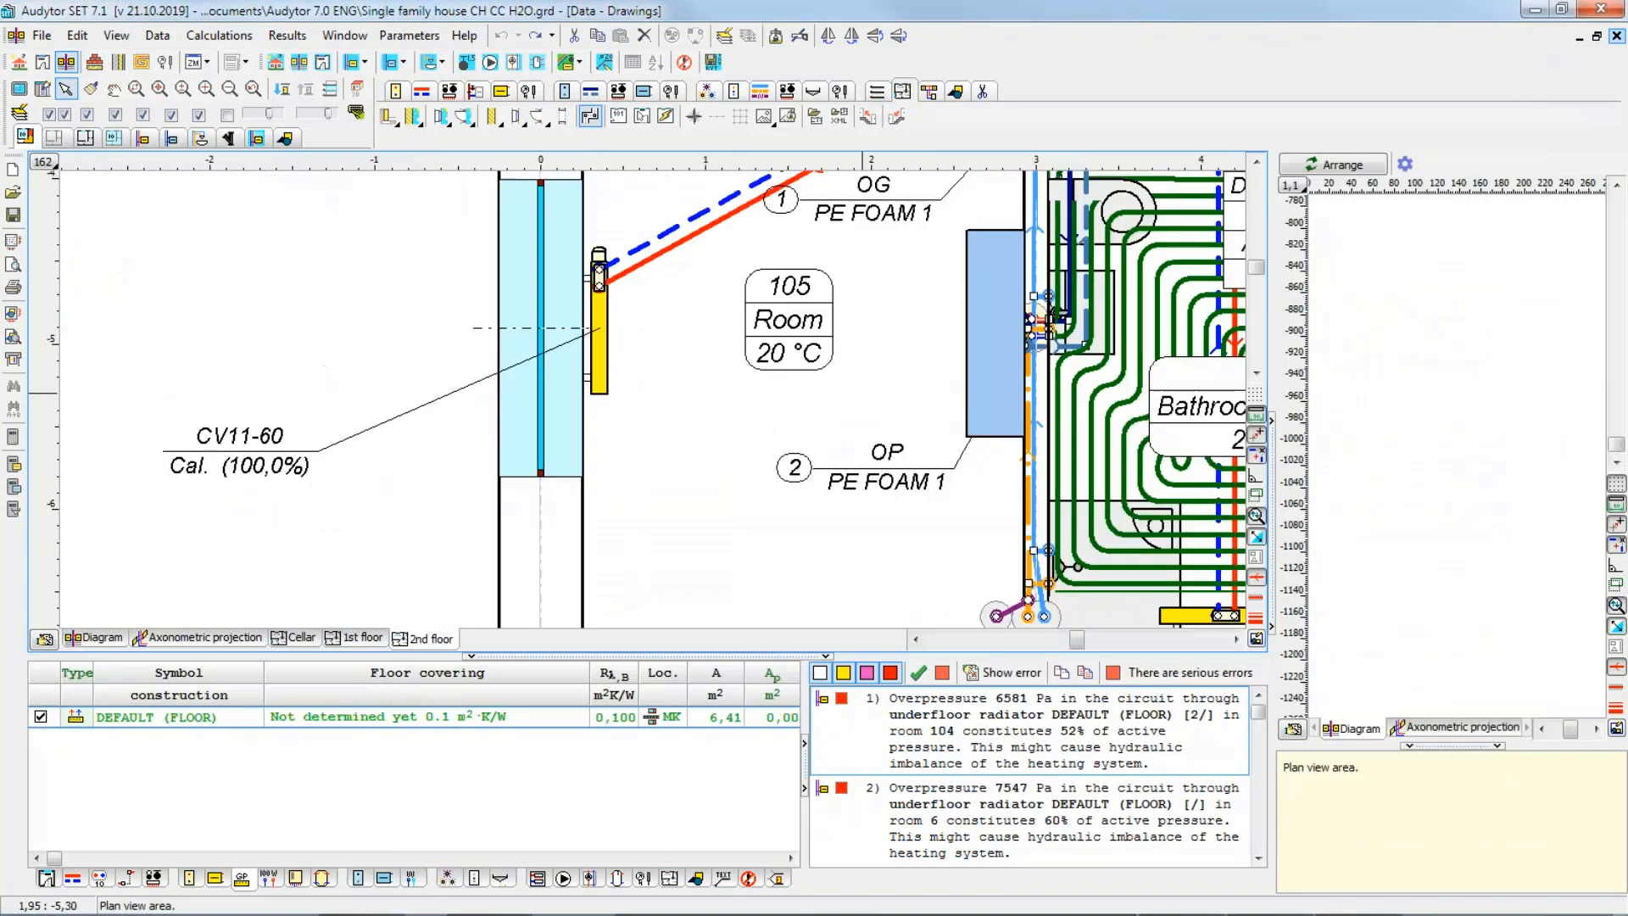
Step: Show the cellar plan and hide the CC and H2O installation layers so only the CH installation is displayed
click(293, 638)
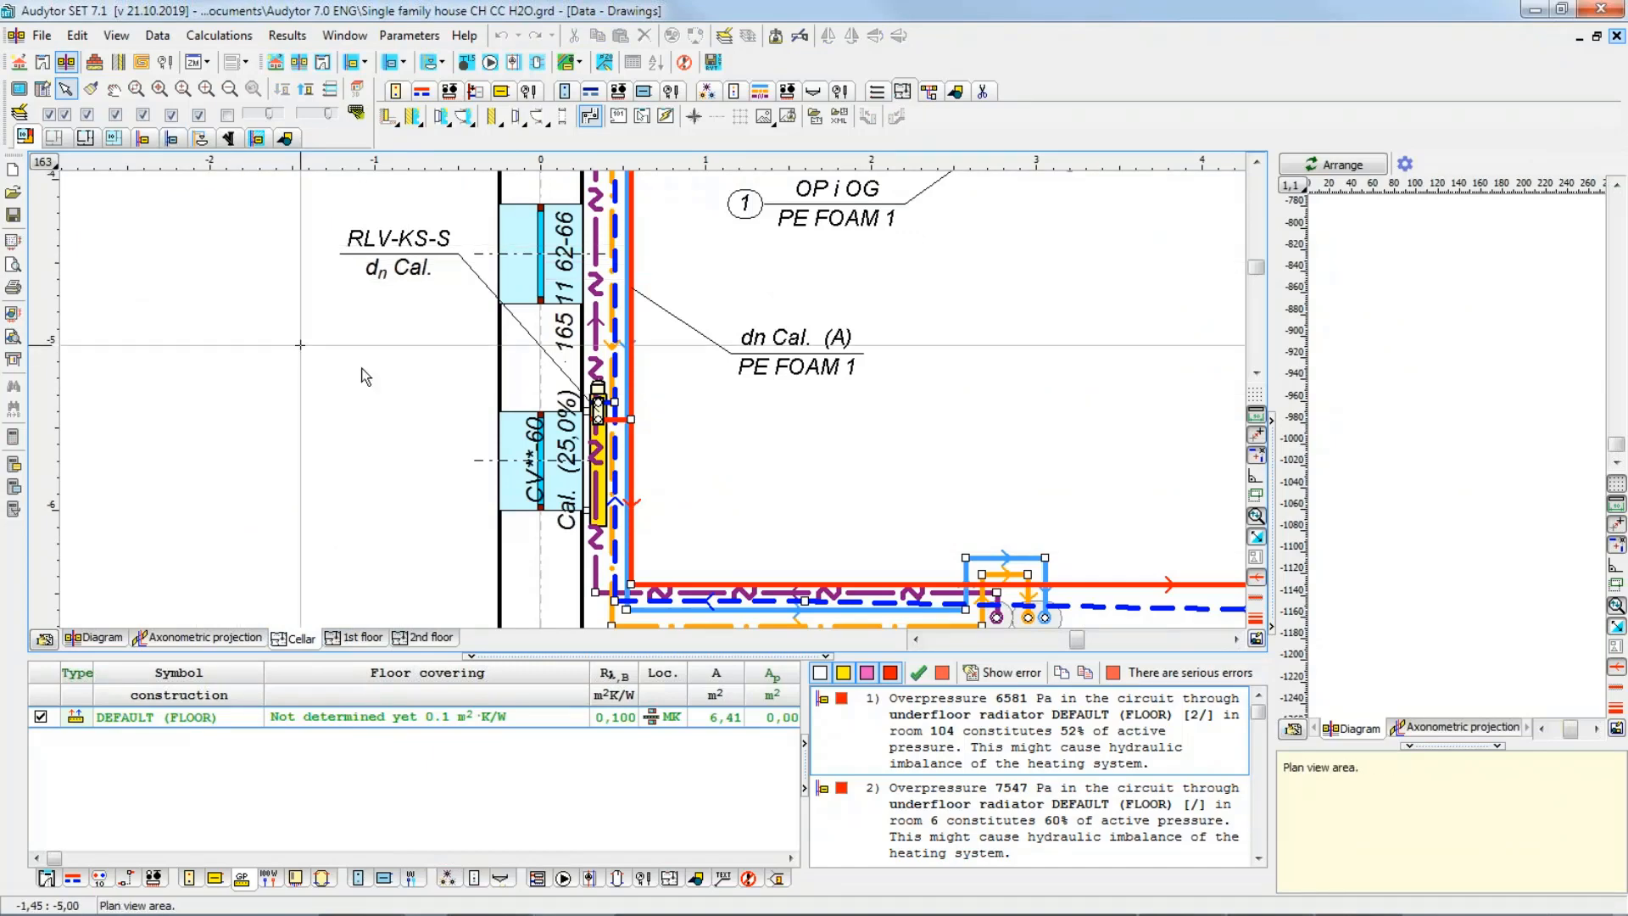
click(199, 116)
click(203, 119)
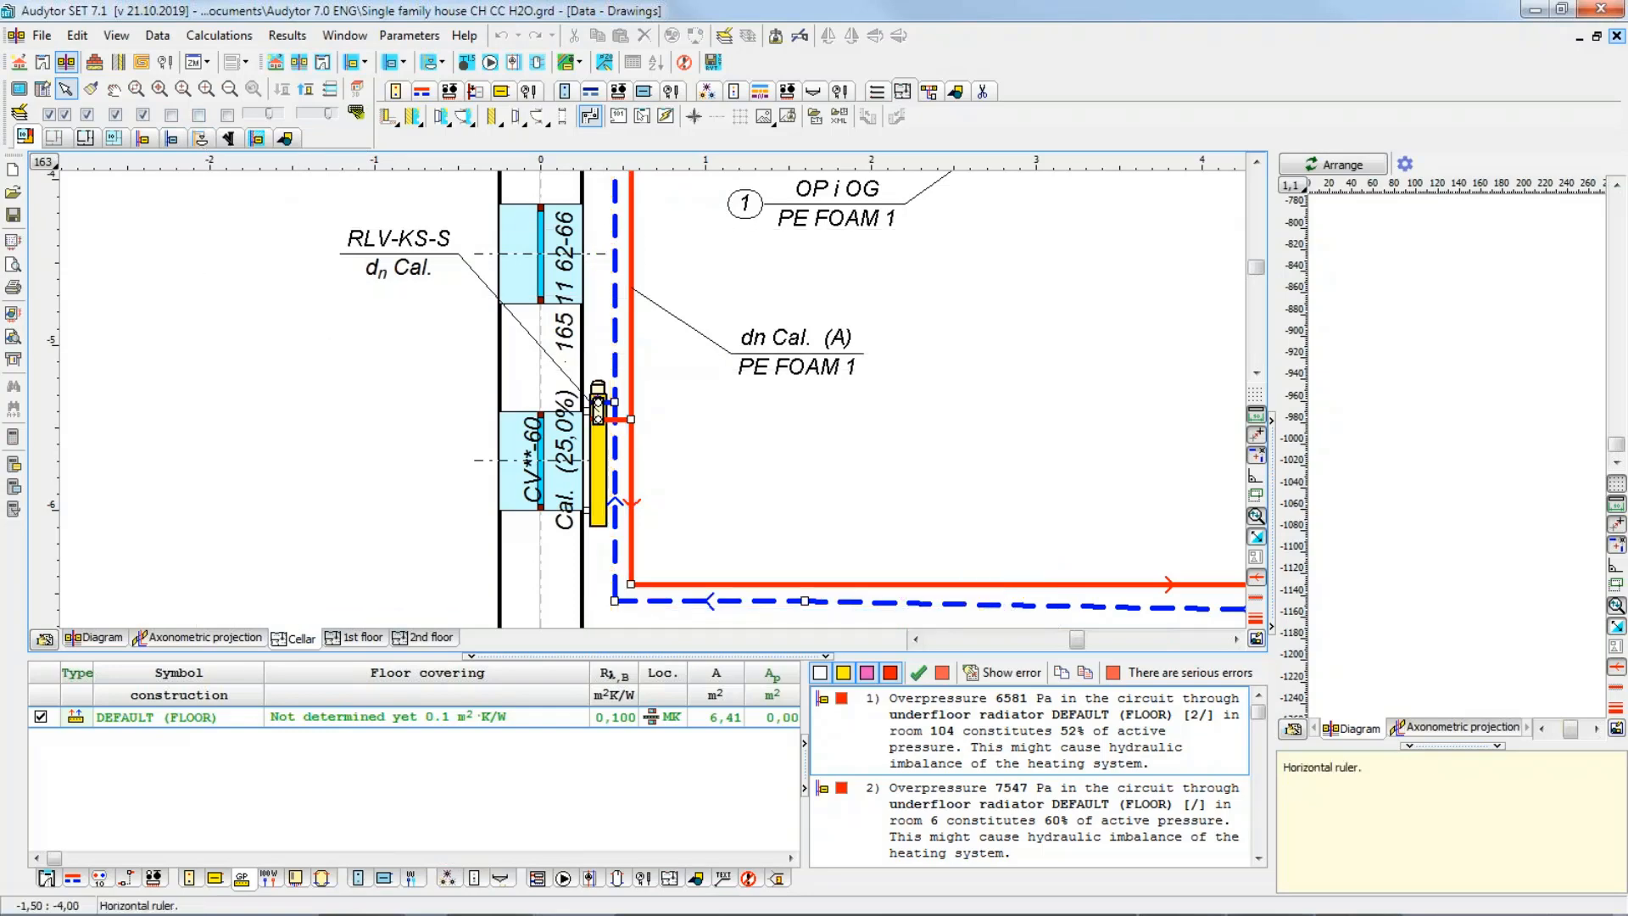
Step: Open the drawings with results of calculations and examine the whole cellar plan with the side drawing pane collapsed
click(288, 38)
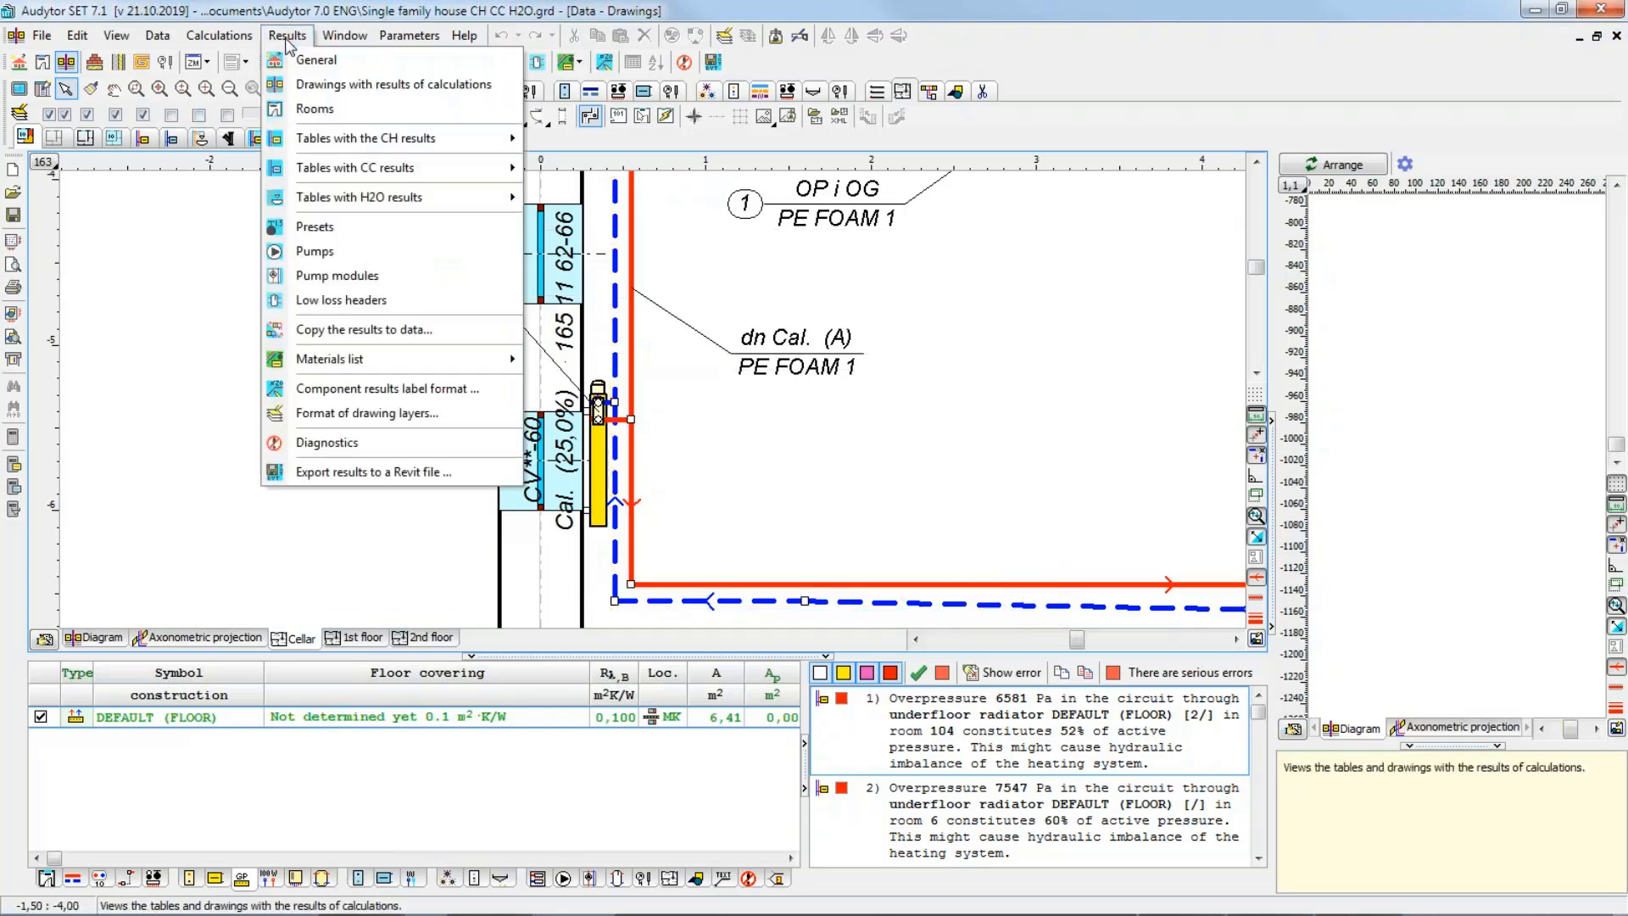
click(344, 89)
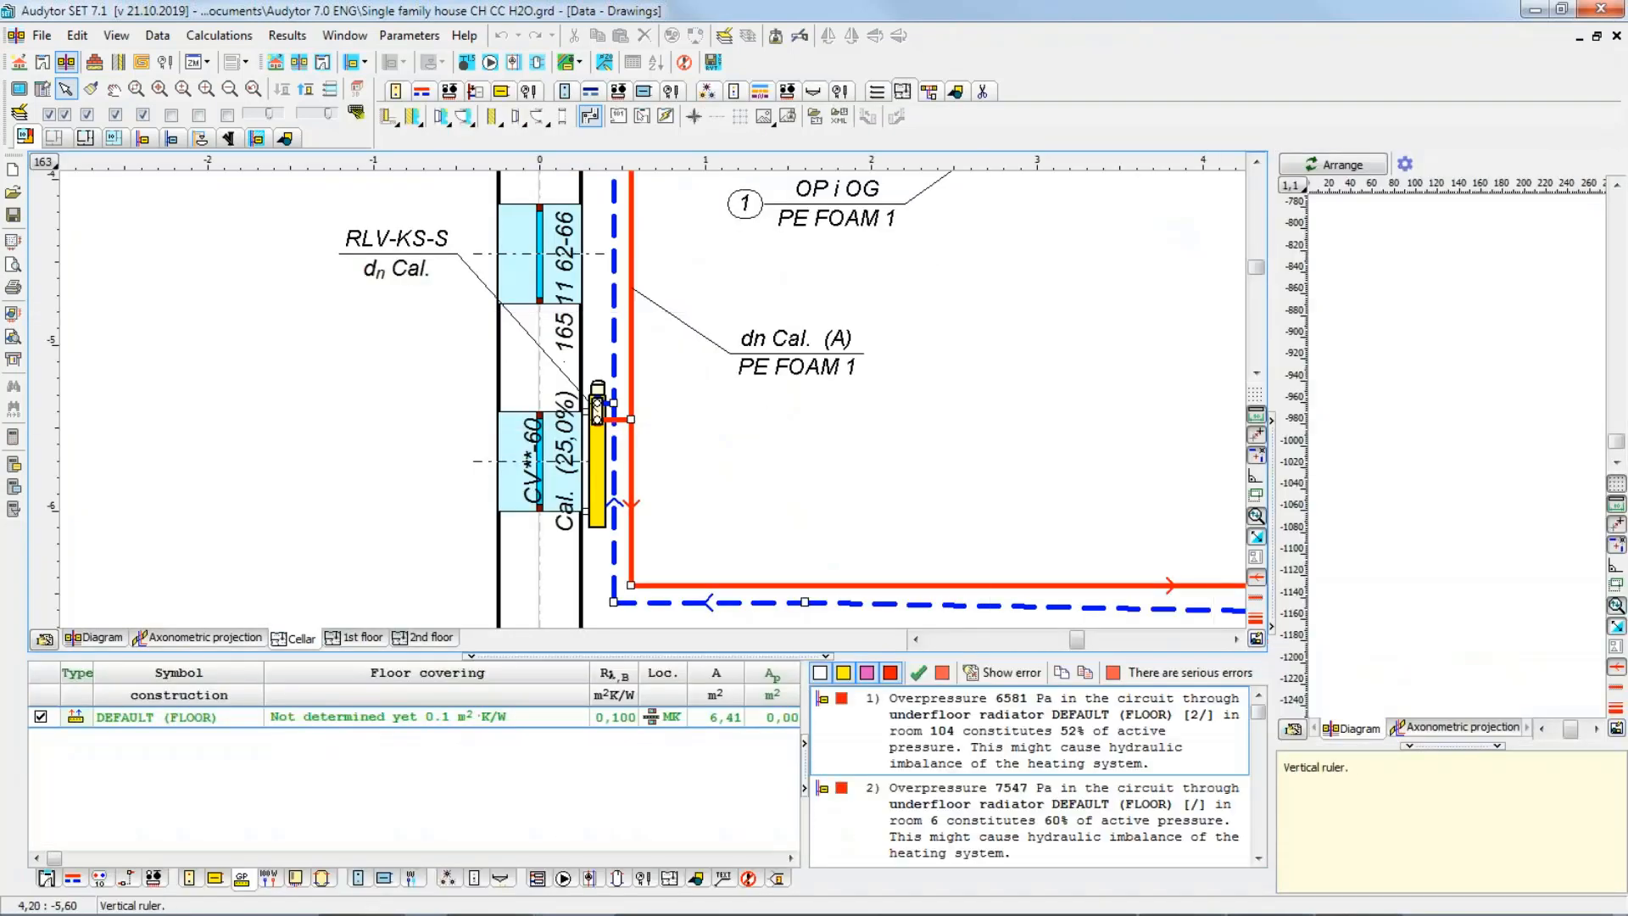
click(1270, 496)
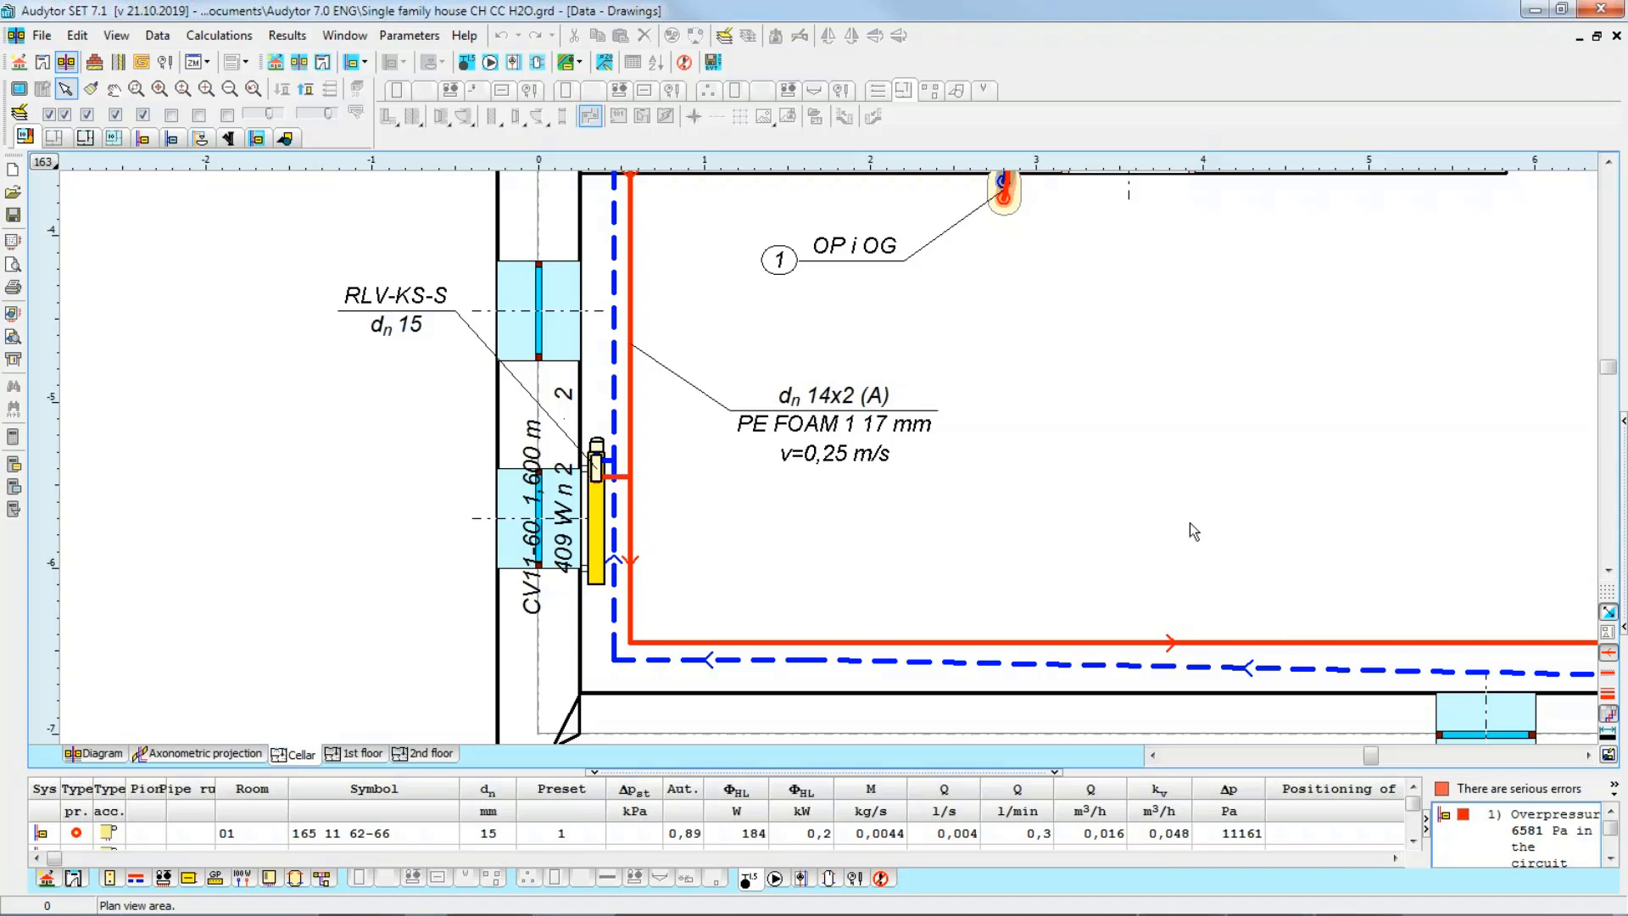
middle_click(1015, 477)
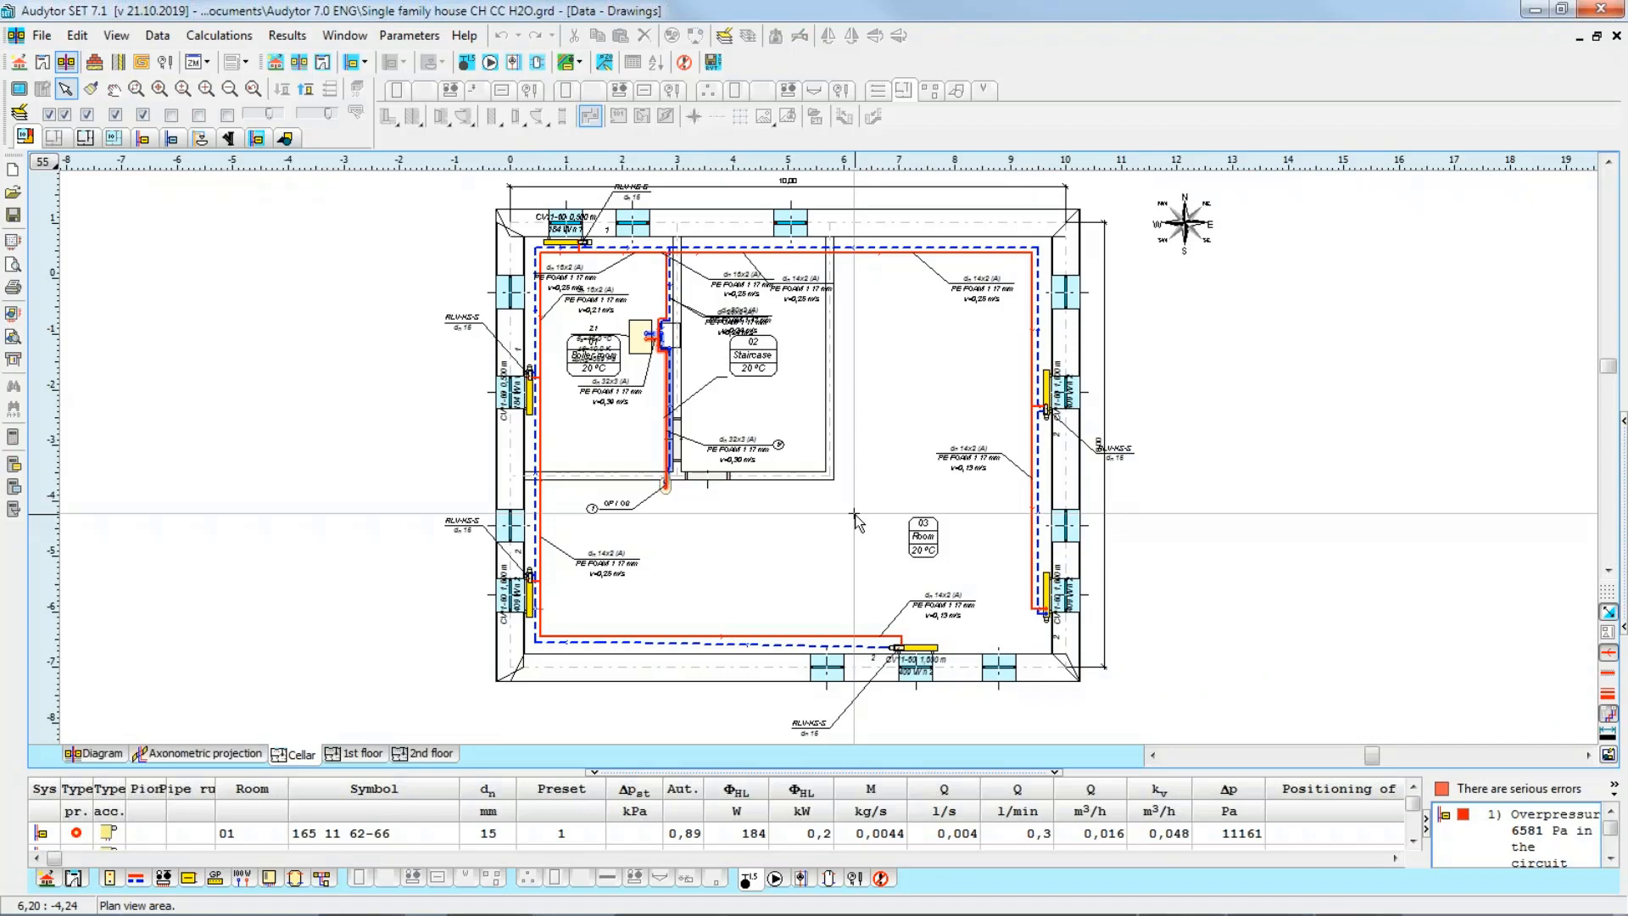
Step: Show the house's axonometric projection in the results and data drawings, and collapse the table and diagnostics area below it
click(203, 753)
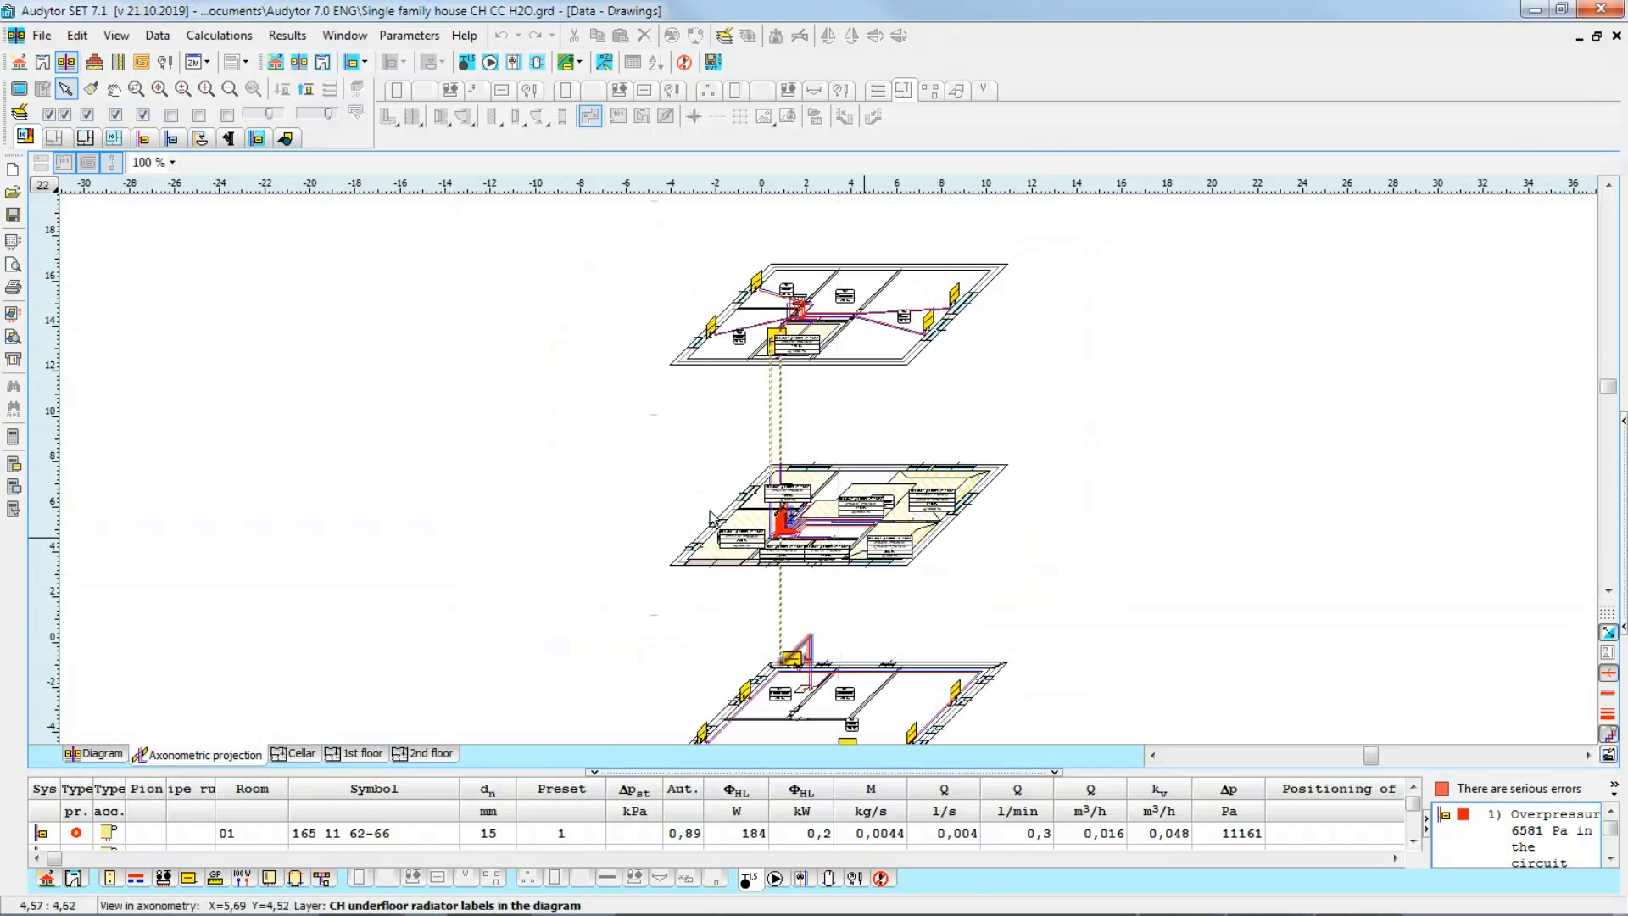
mouse_move(663, 562)
middle_down()
mouse_move(630, 492)
mouse_move(593, 529)
middle_up()
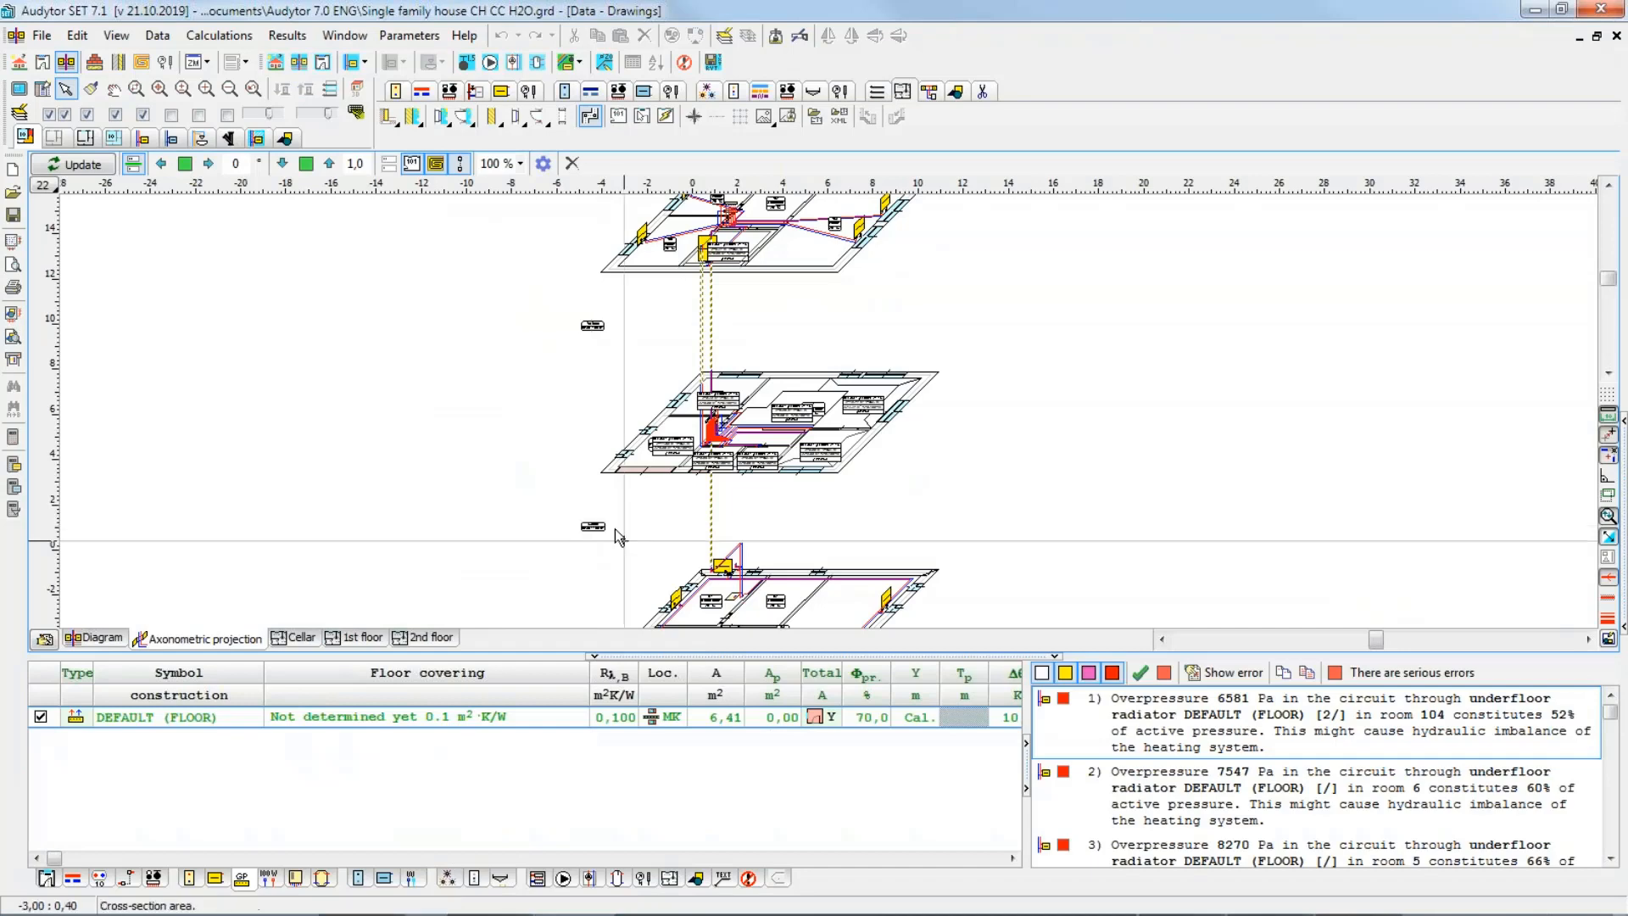
click(678, 655)
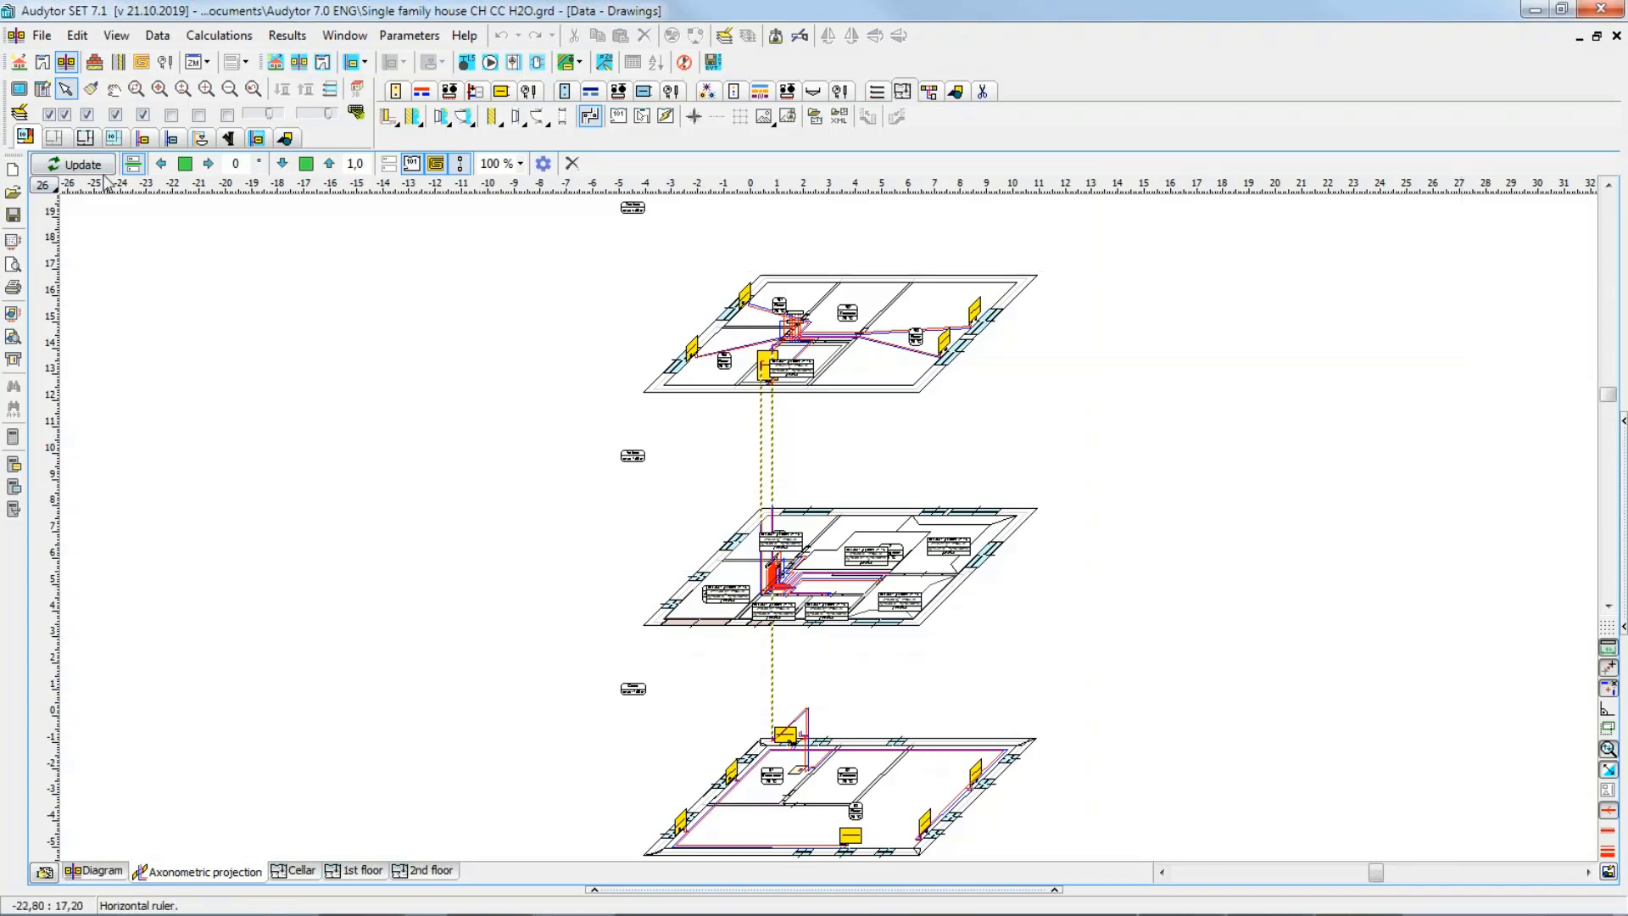
Step: Turn off the division of the axonometry into storeys and accept the confirmation
click(133, 165)
click(133, 167)
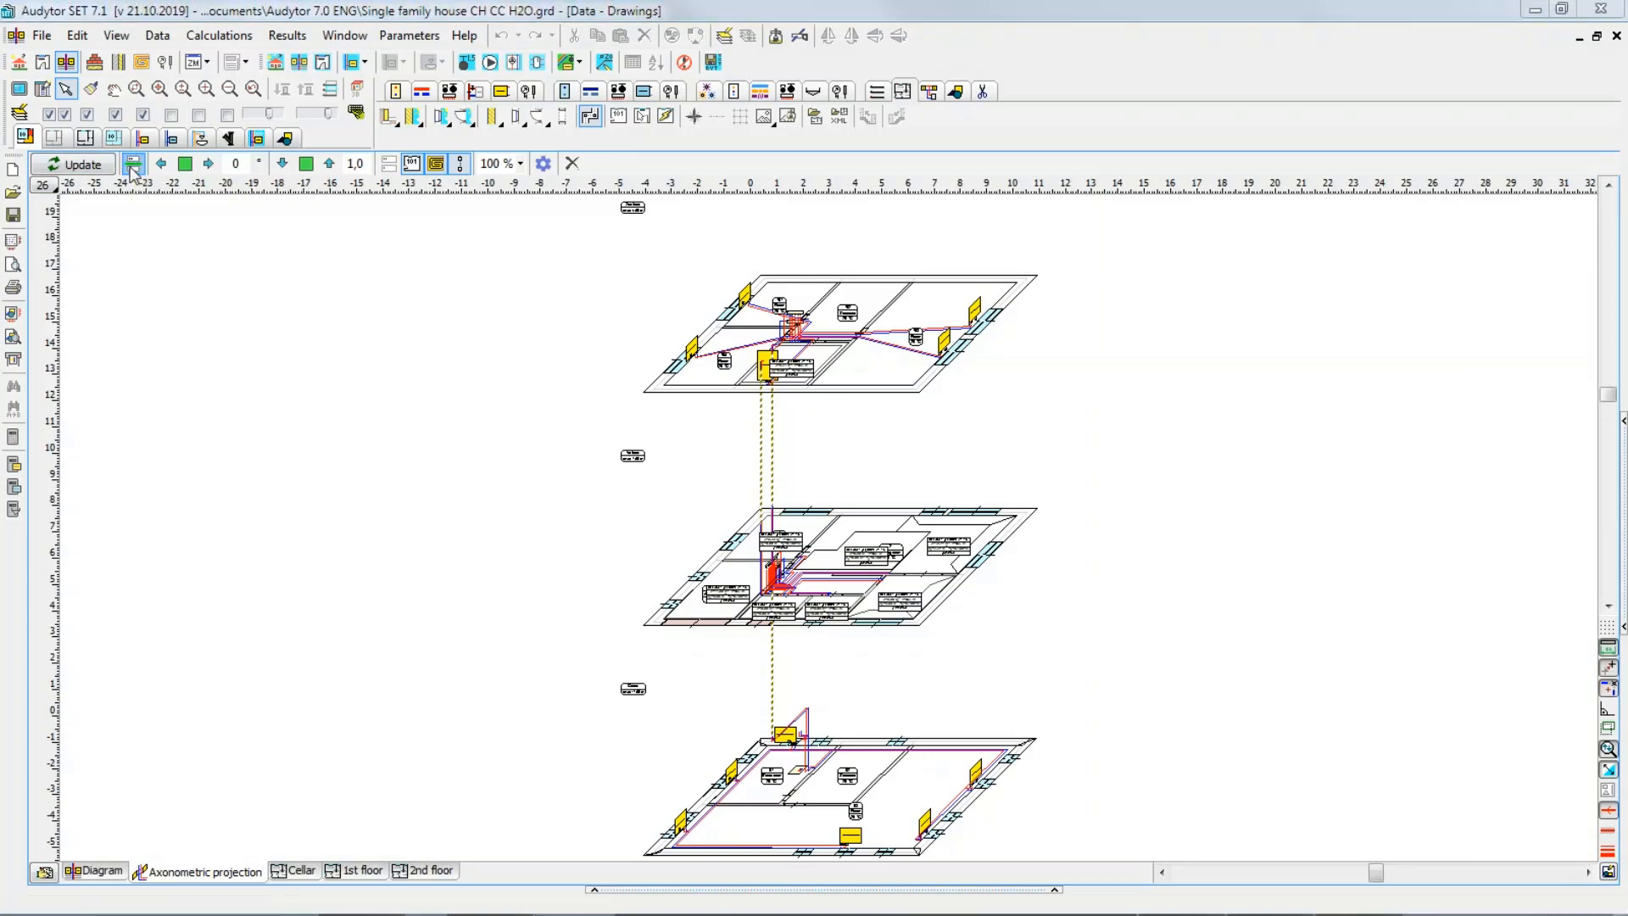
click(875, 522)
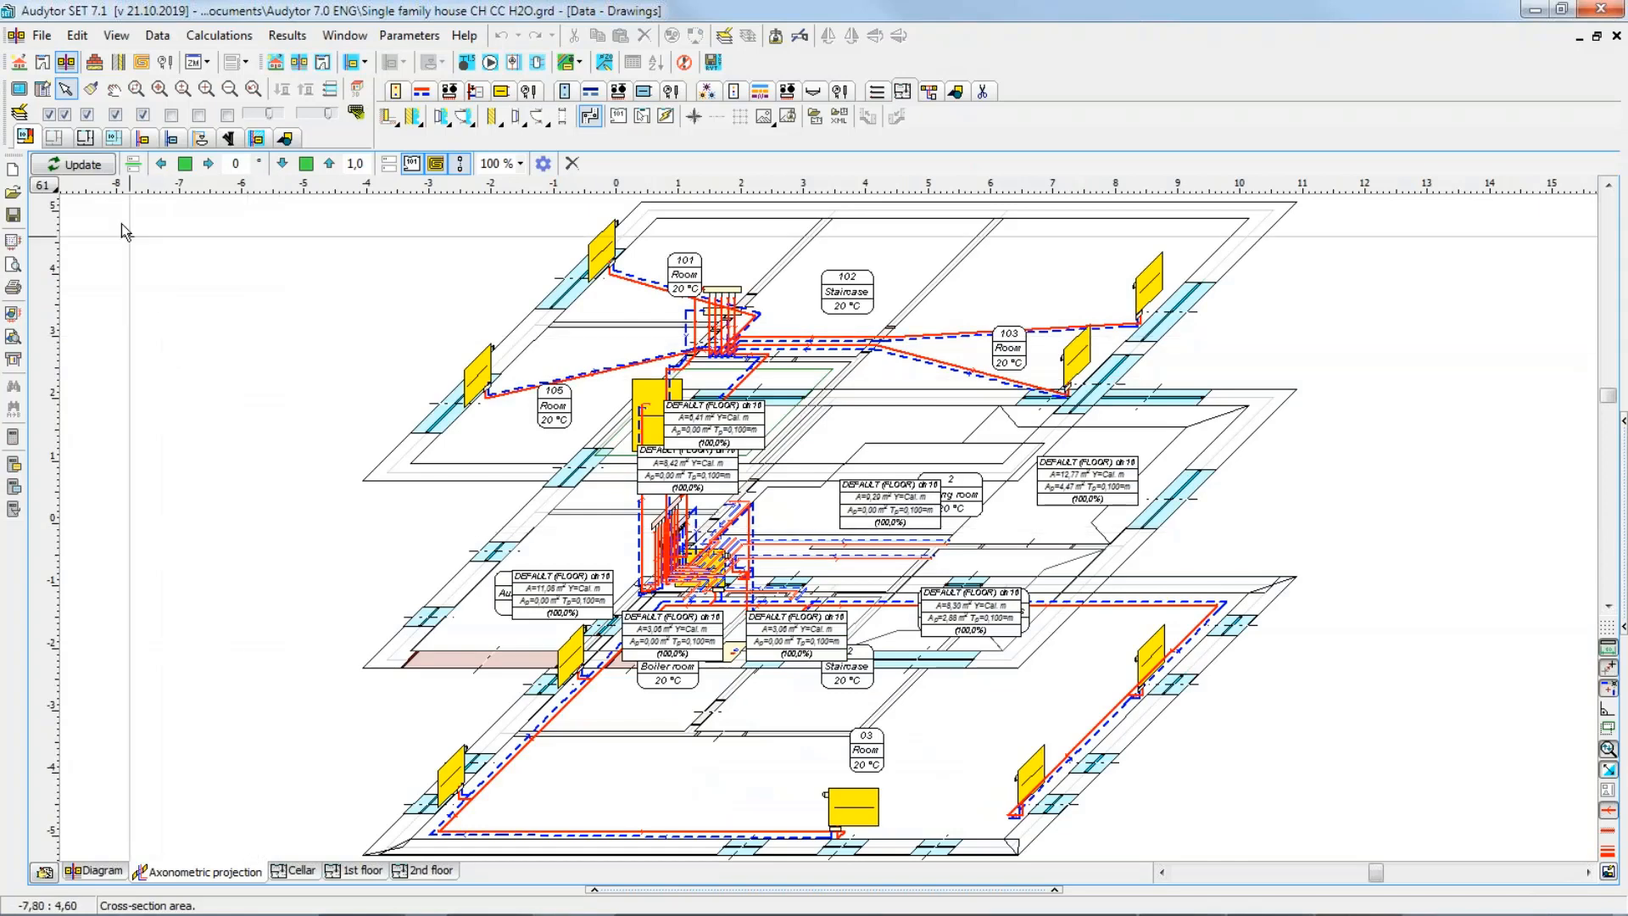
Step: Hide the walls and room zones in the axonometry, and make the walls, windows and doors visible again
click(88, 116)
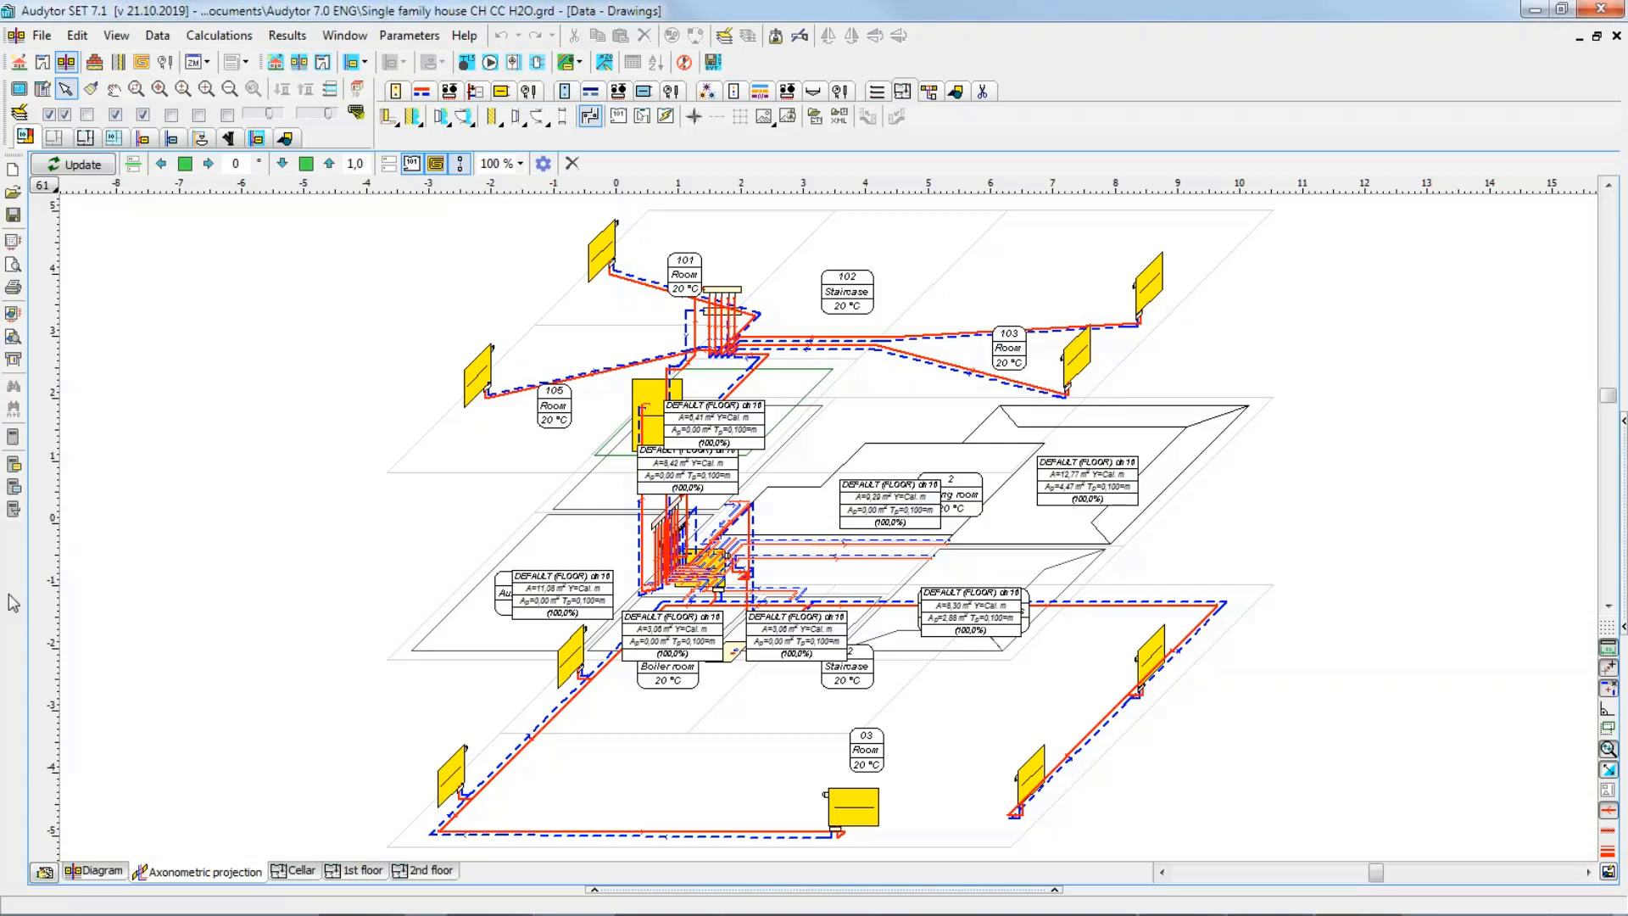
click(116, 115)
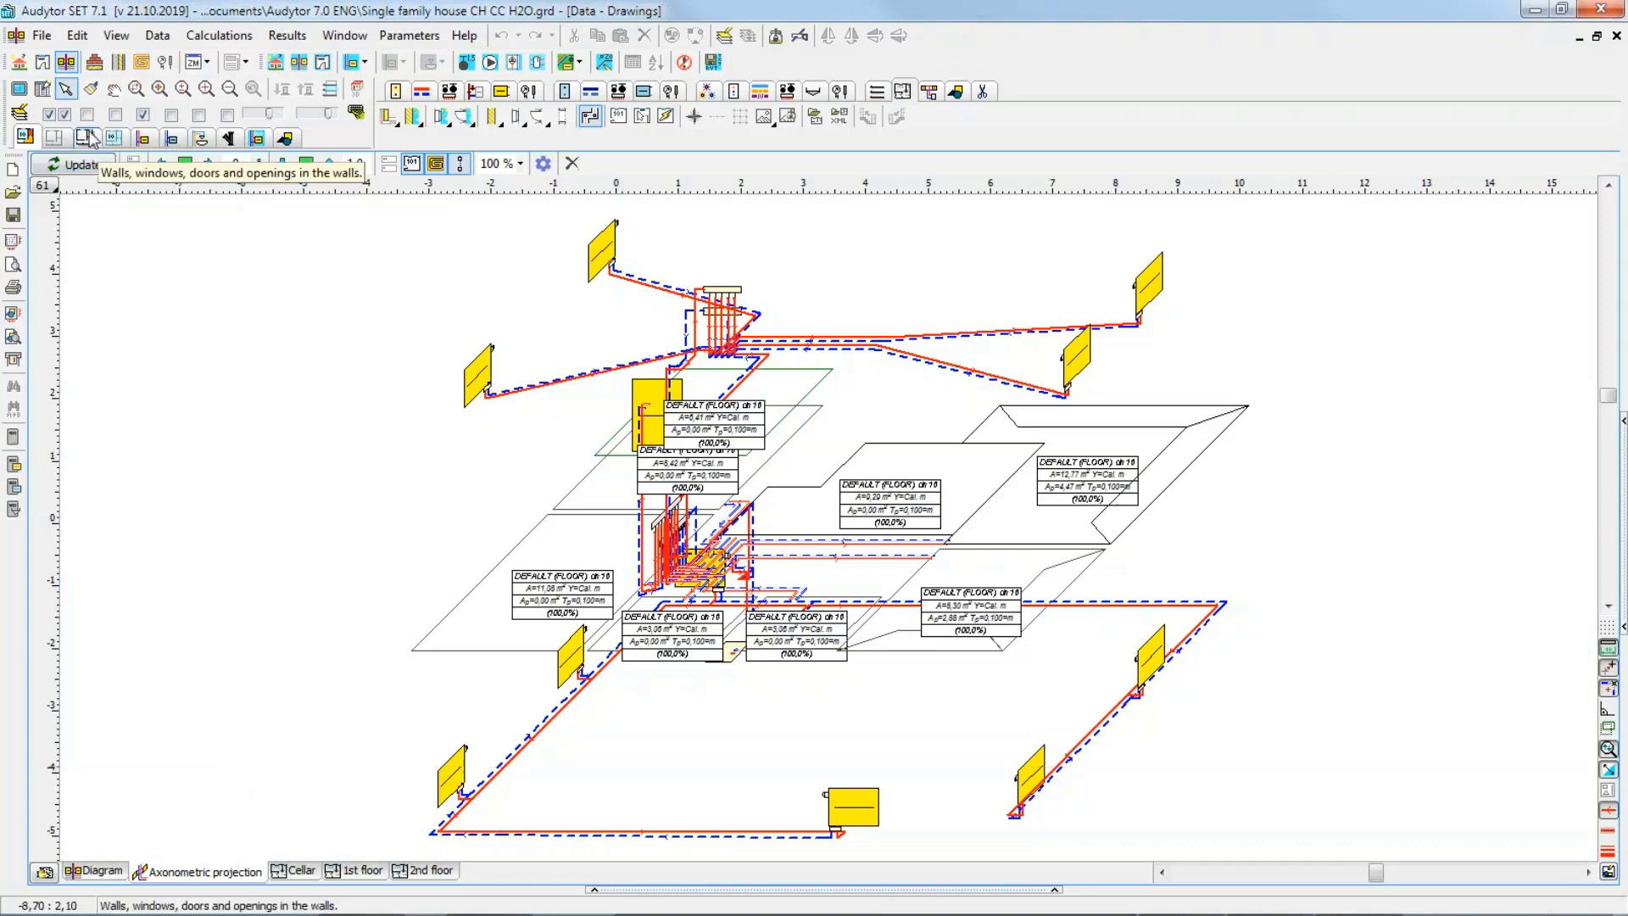
click(129, 165)
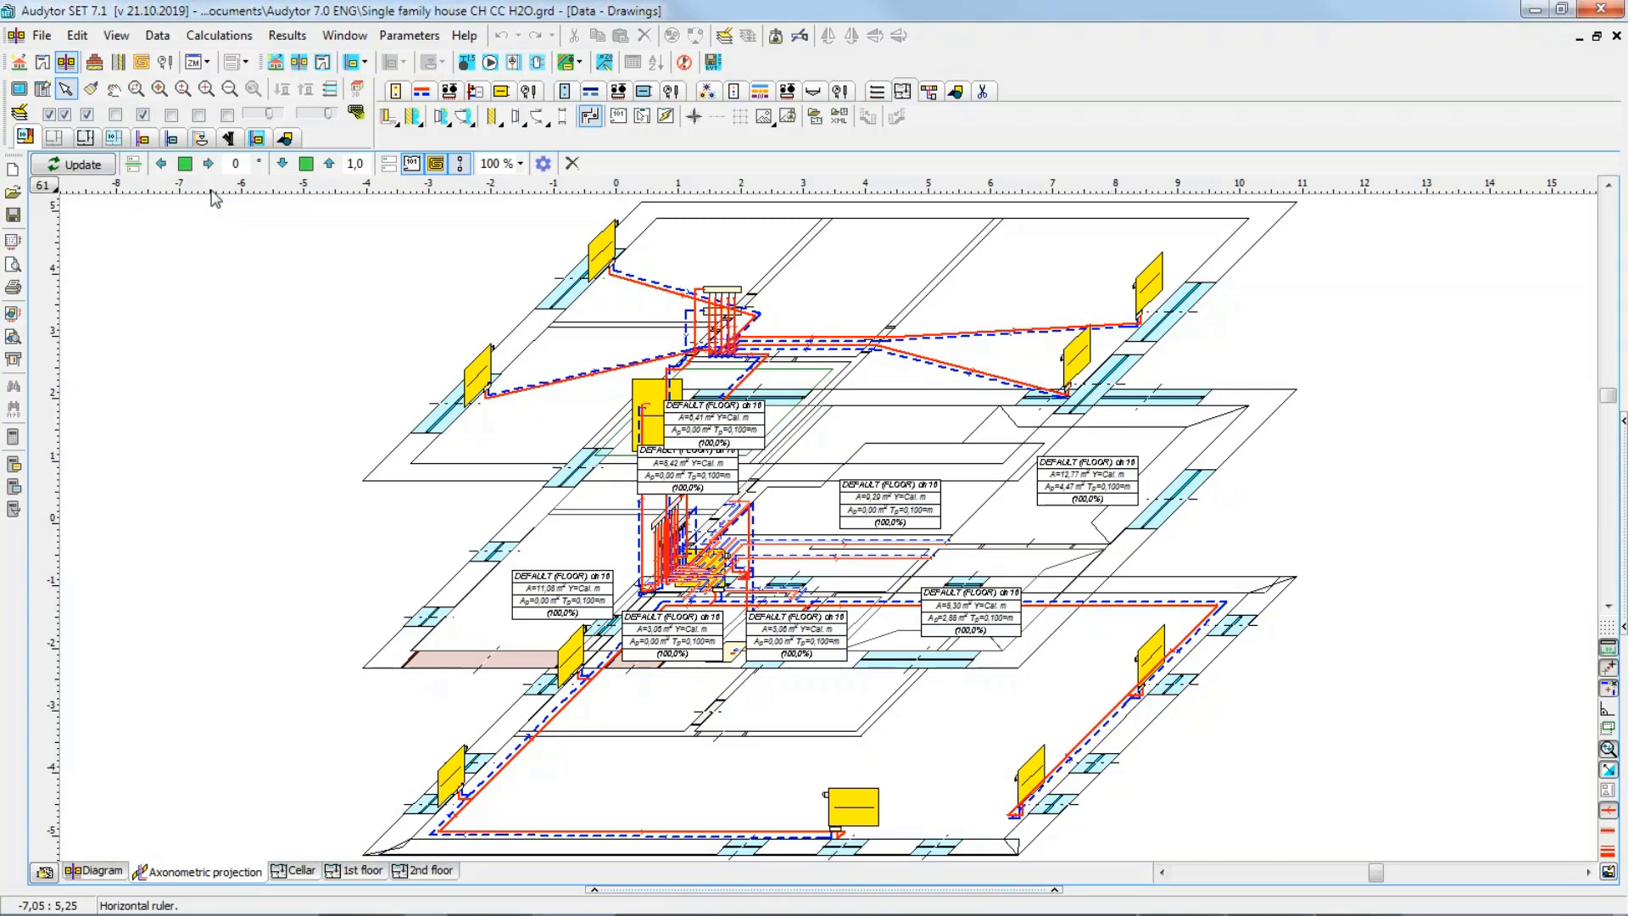
Step: Divide the axonometry into storeys again, accept the confirmation and examine the 1st floor up close
click(133, 164)
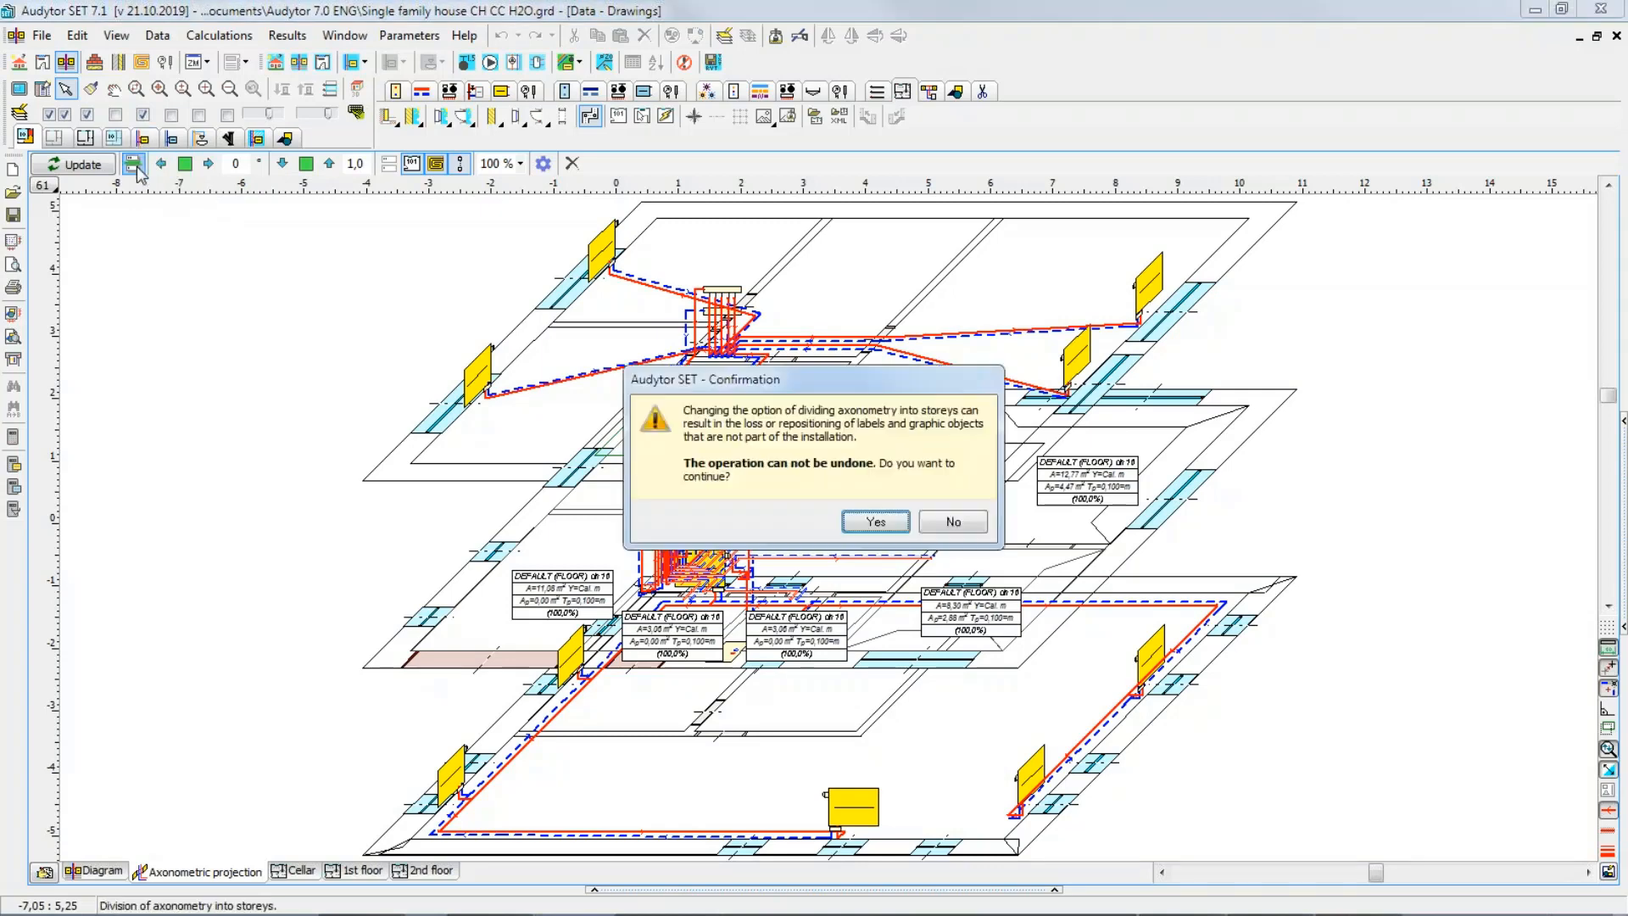
click(875, 520)
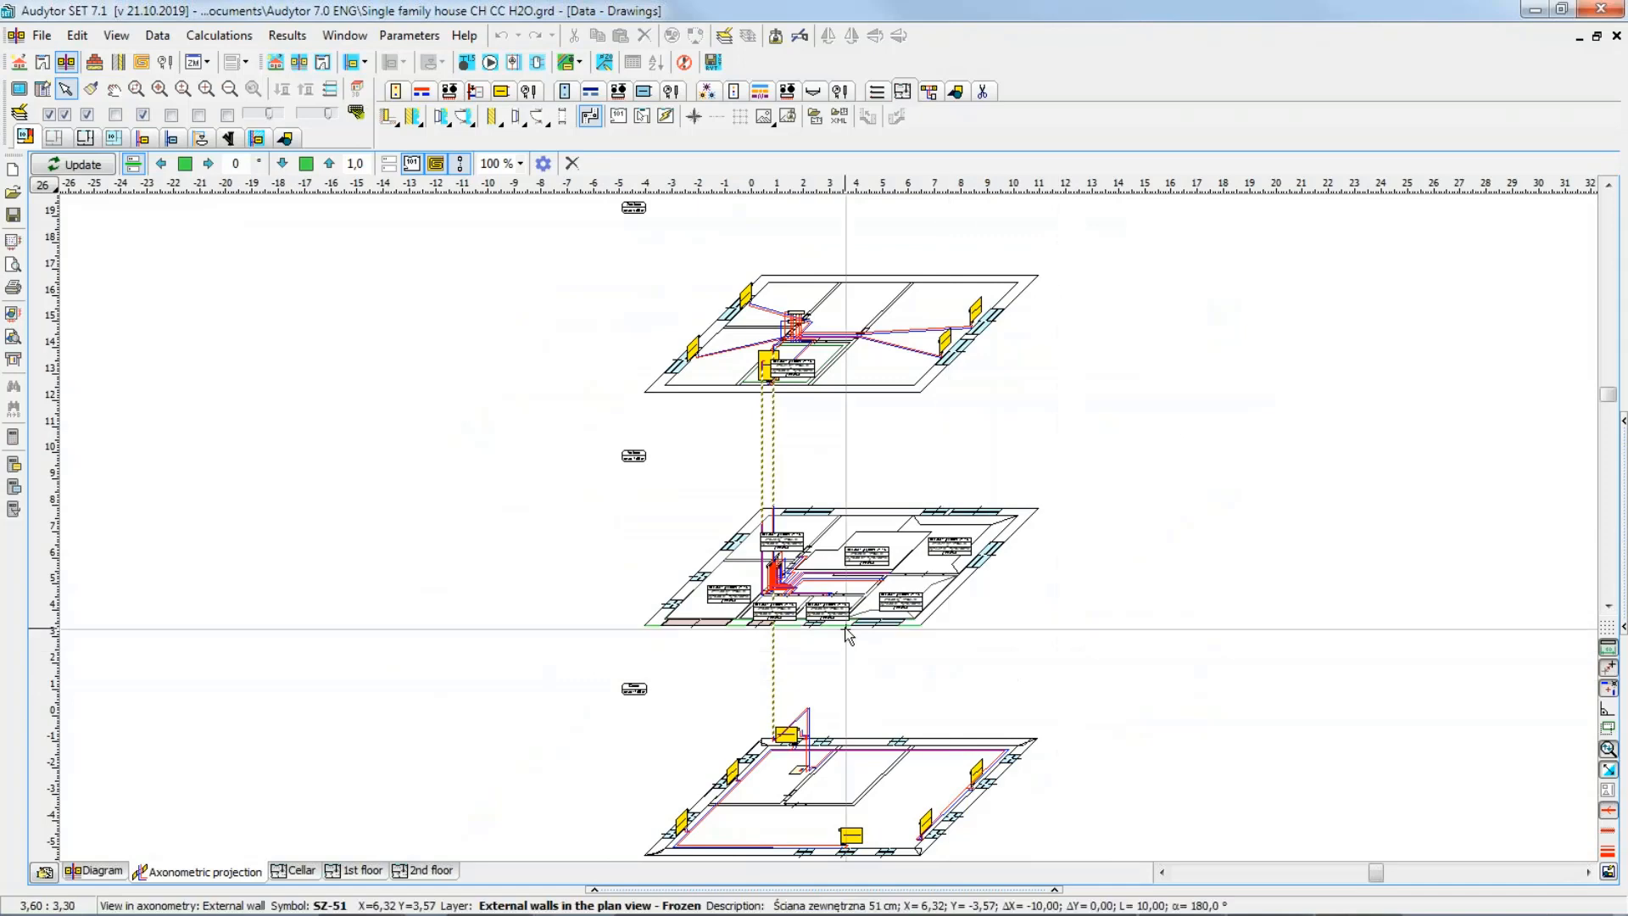
scroll(848, 634, up, 4)
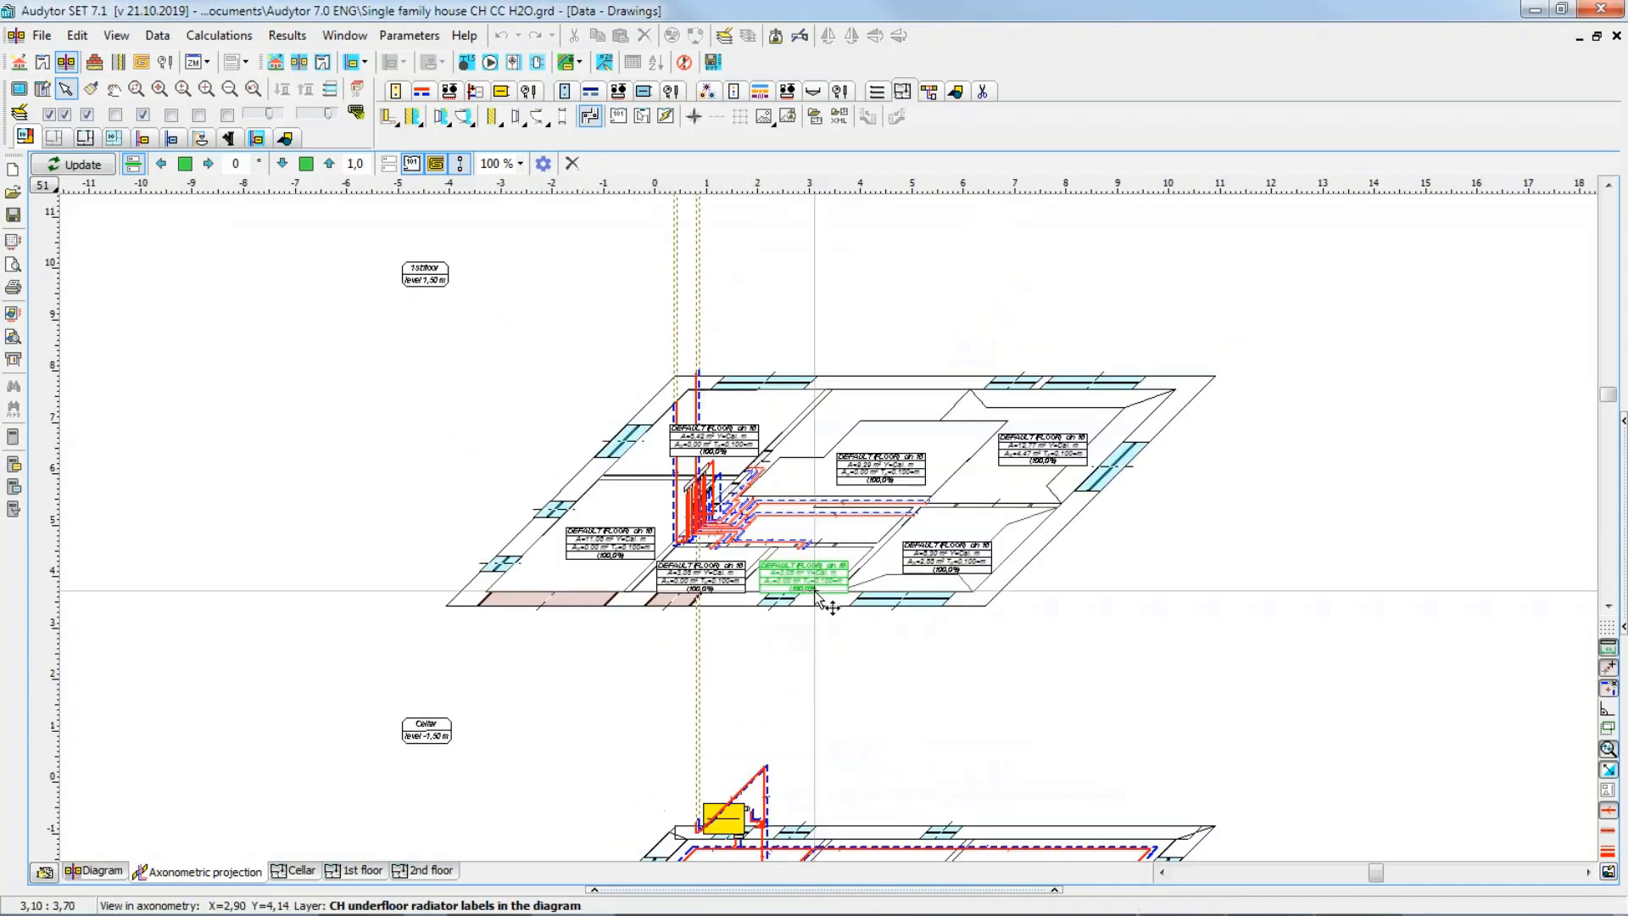
scroll(815, 591, up, 2)
middle_drag(625, 450, 624, 511)
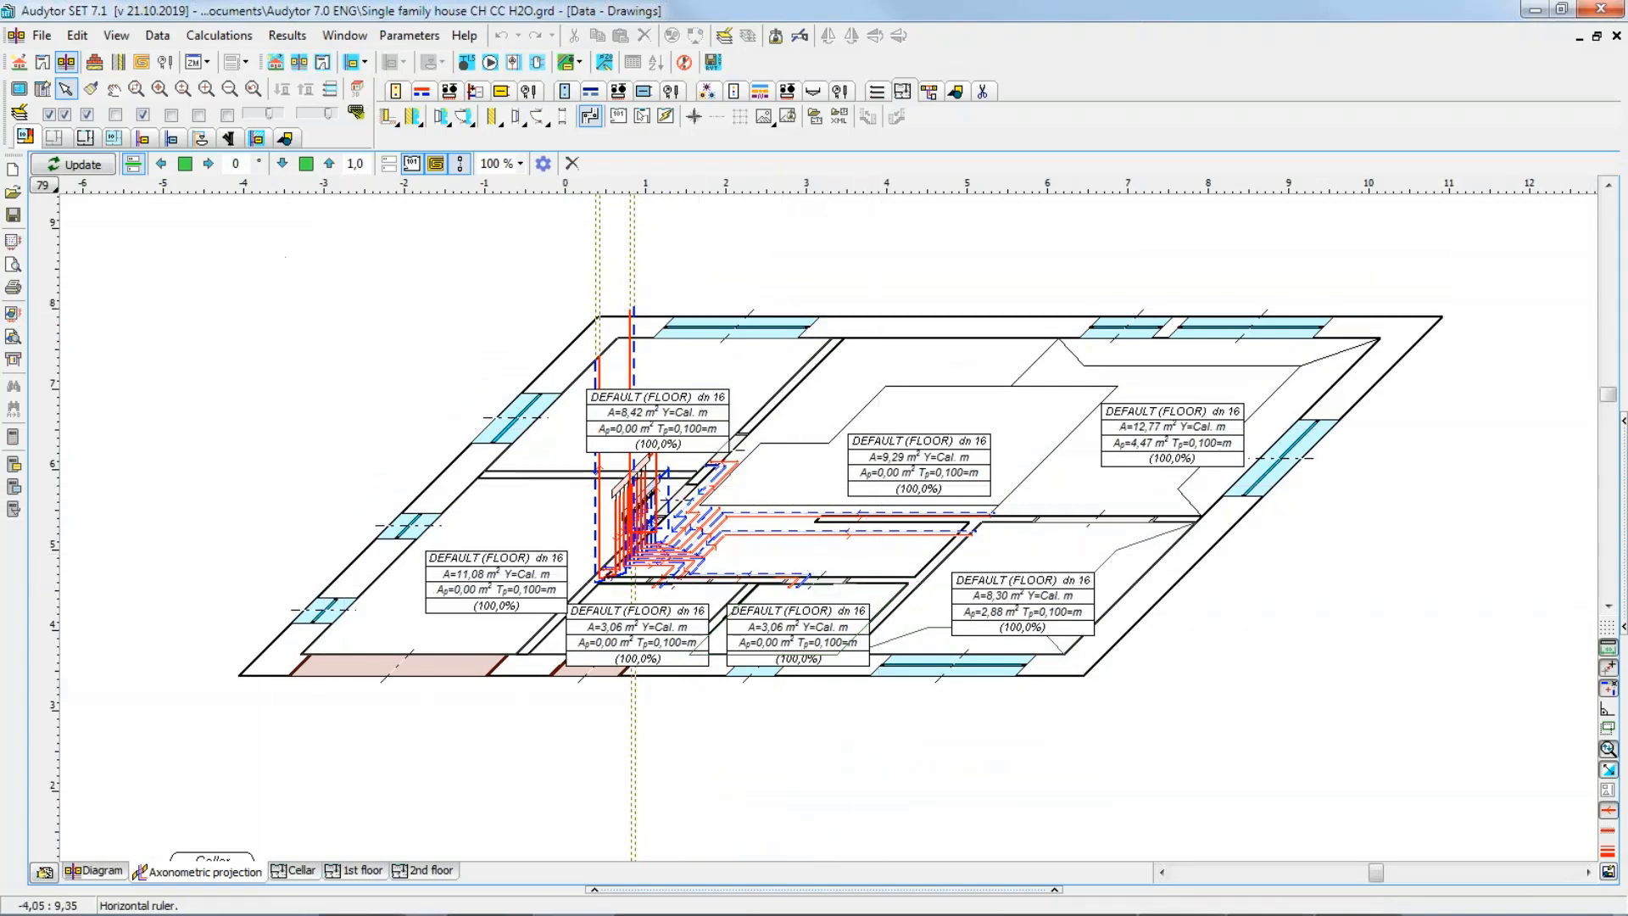
Step: Try rotating the axonometry to -10° and changing its slope, restoring rotation 0° and slope 1,0
click(210, 164)
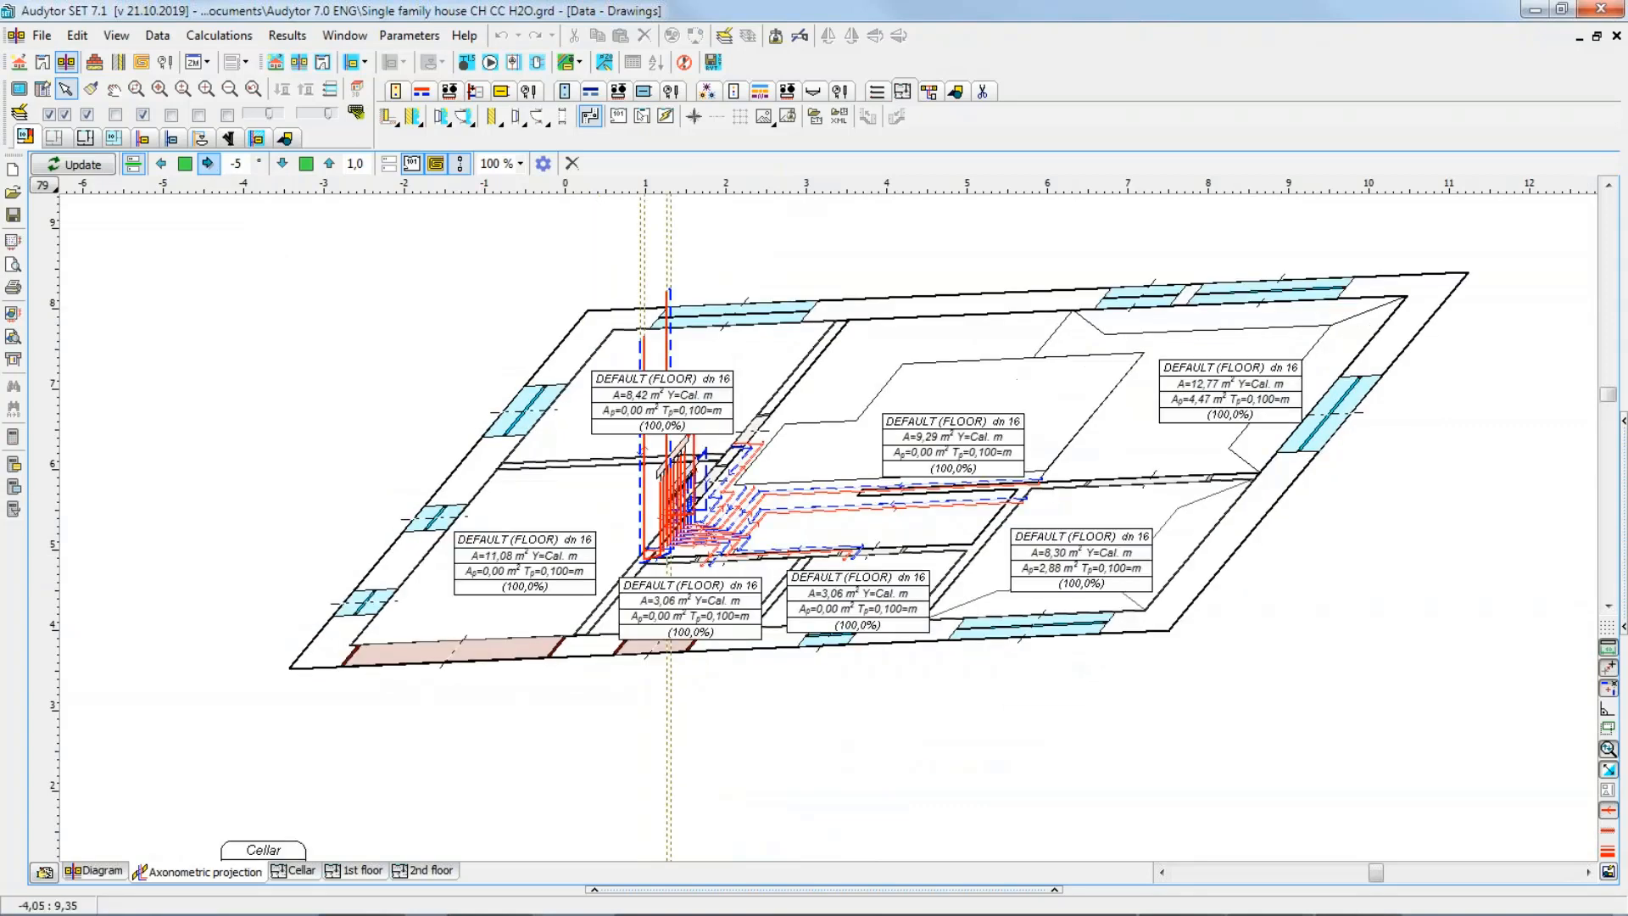
click(201, 163)
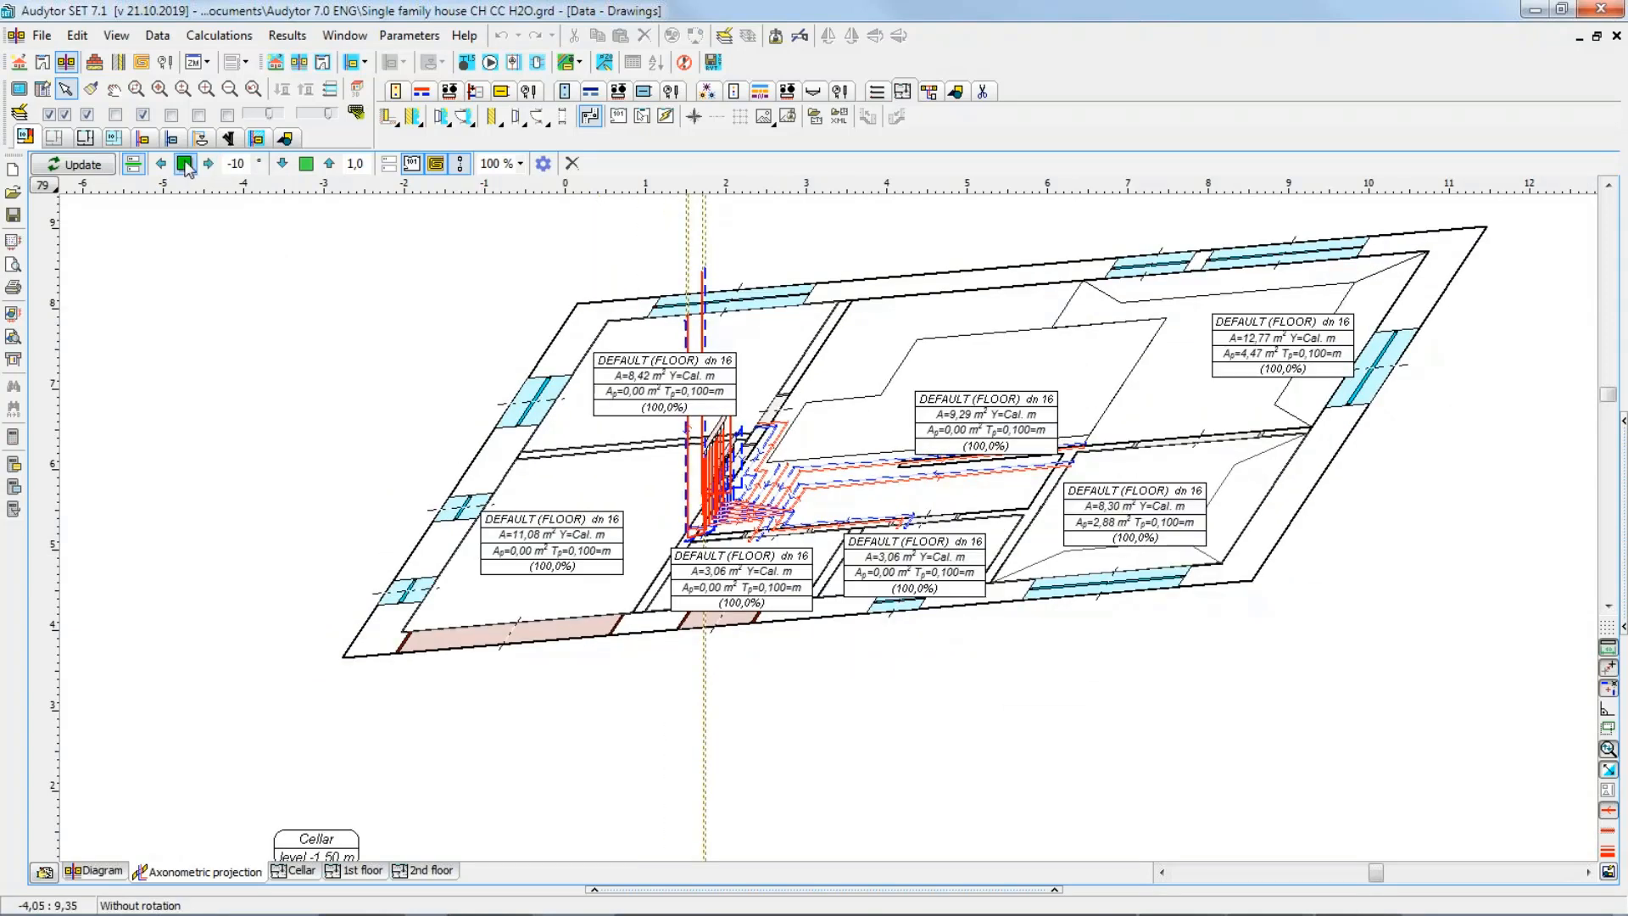
click(329, 165)
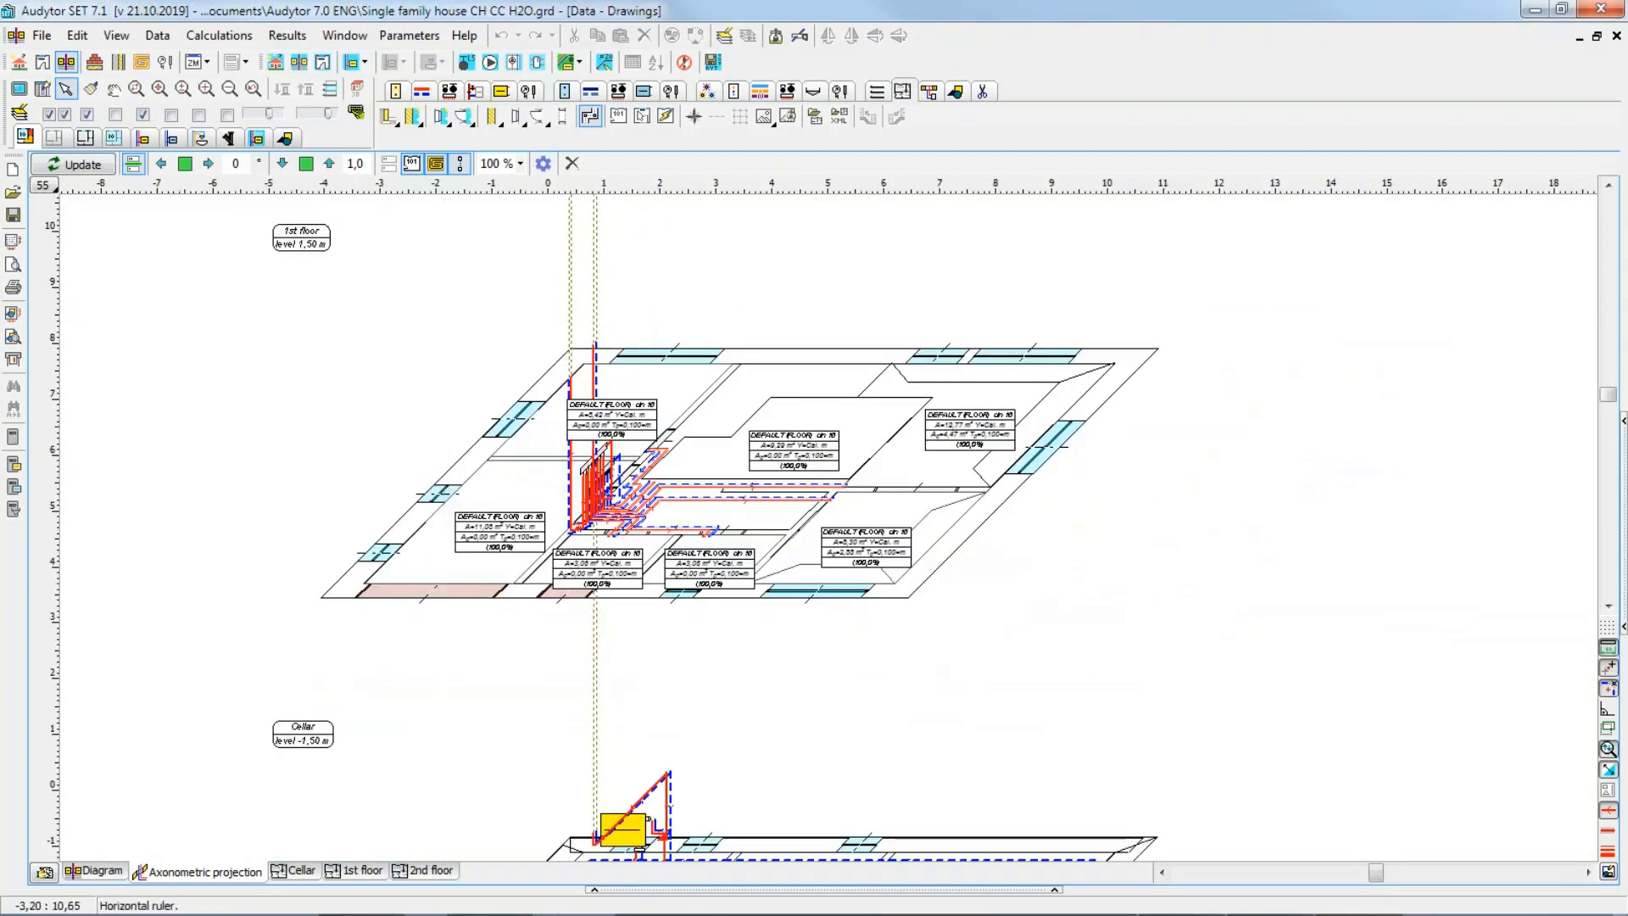
Step: Switch the visibility of the storey zones and of the room zones in the axonometry and restore both settings
click(387, 164)
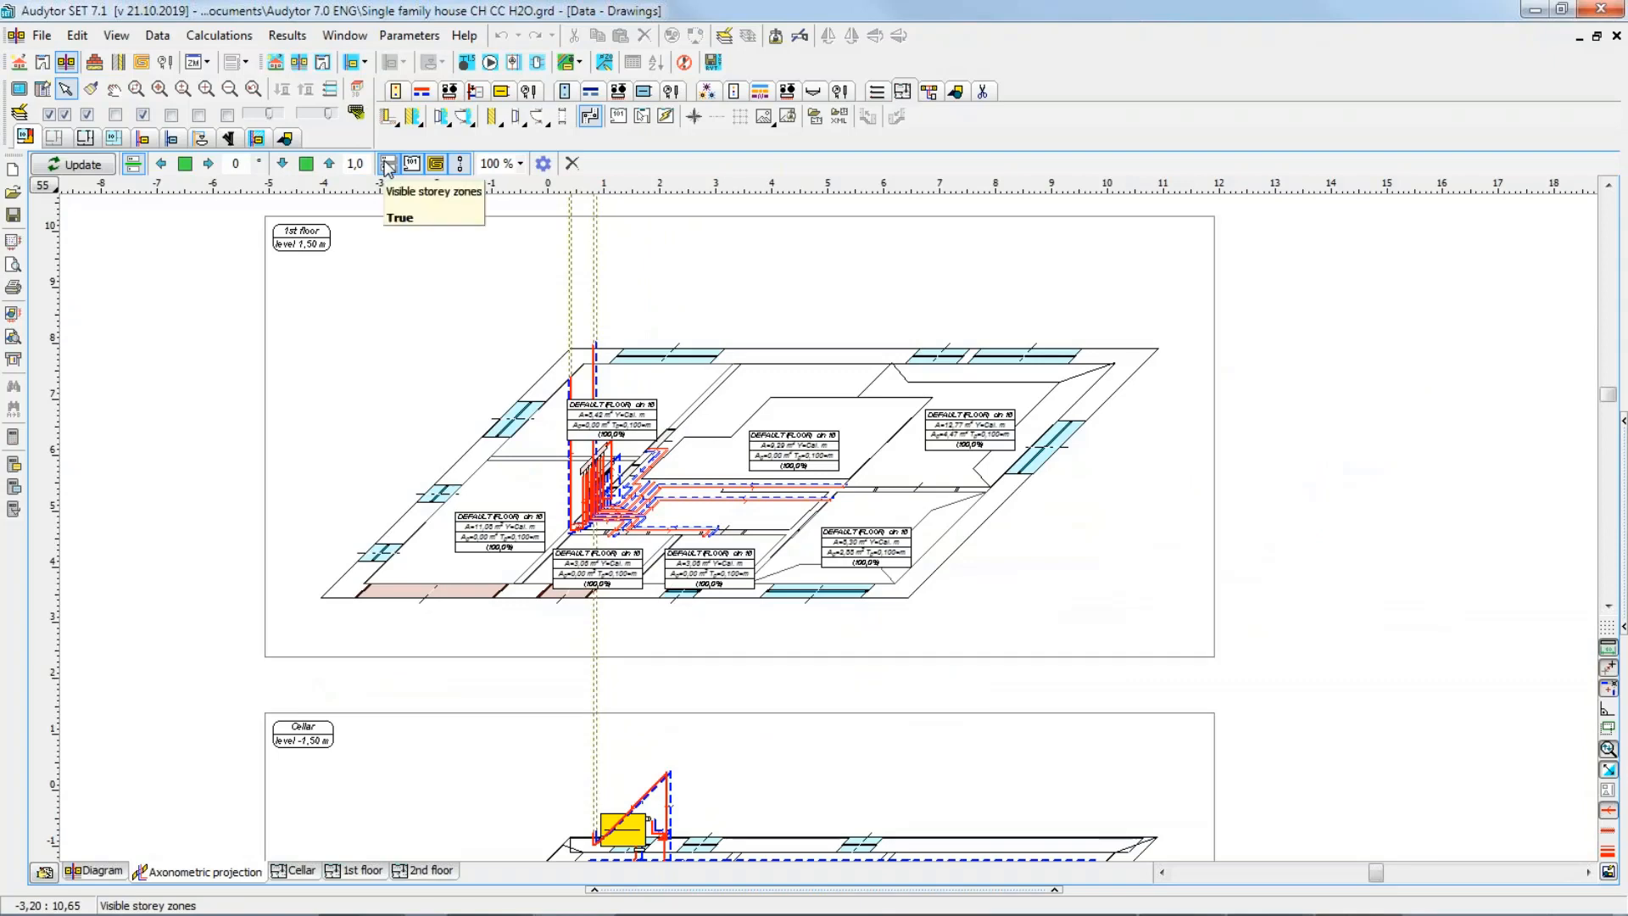
click(387, 164)
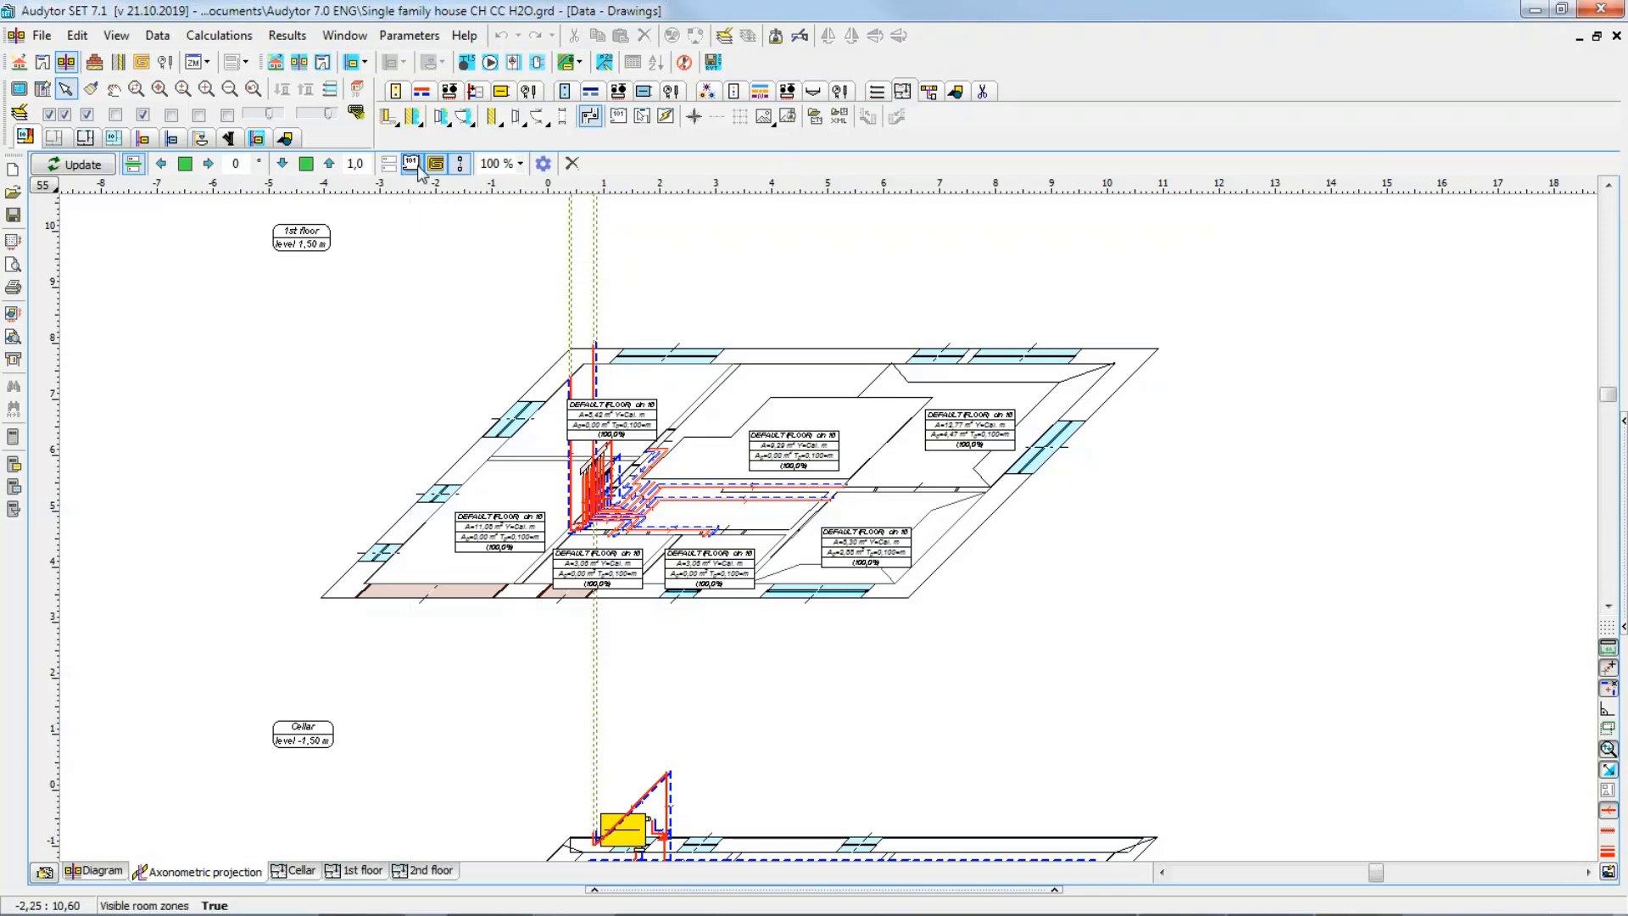
click(417, 167)
click(417, 167)
Step: Switch the visibility of underfloor radiators in the axonometry and restore it, and try the distant pipes' connections option
click(433, 166)
click(433, 167)
mouse_move(559, 575)
middle_down()
mouse_move(572, 567)
mouse_move(549, 424)
middle_up()
scroll(676, 526, up, 2)
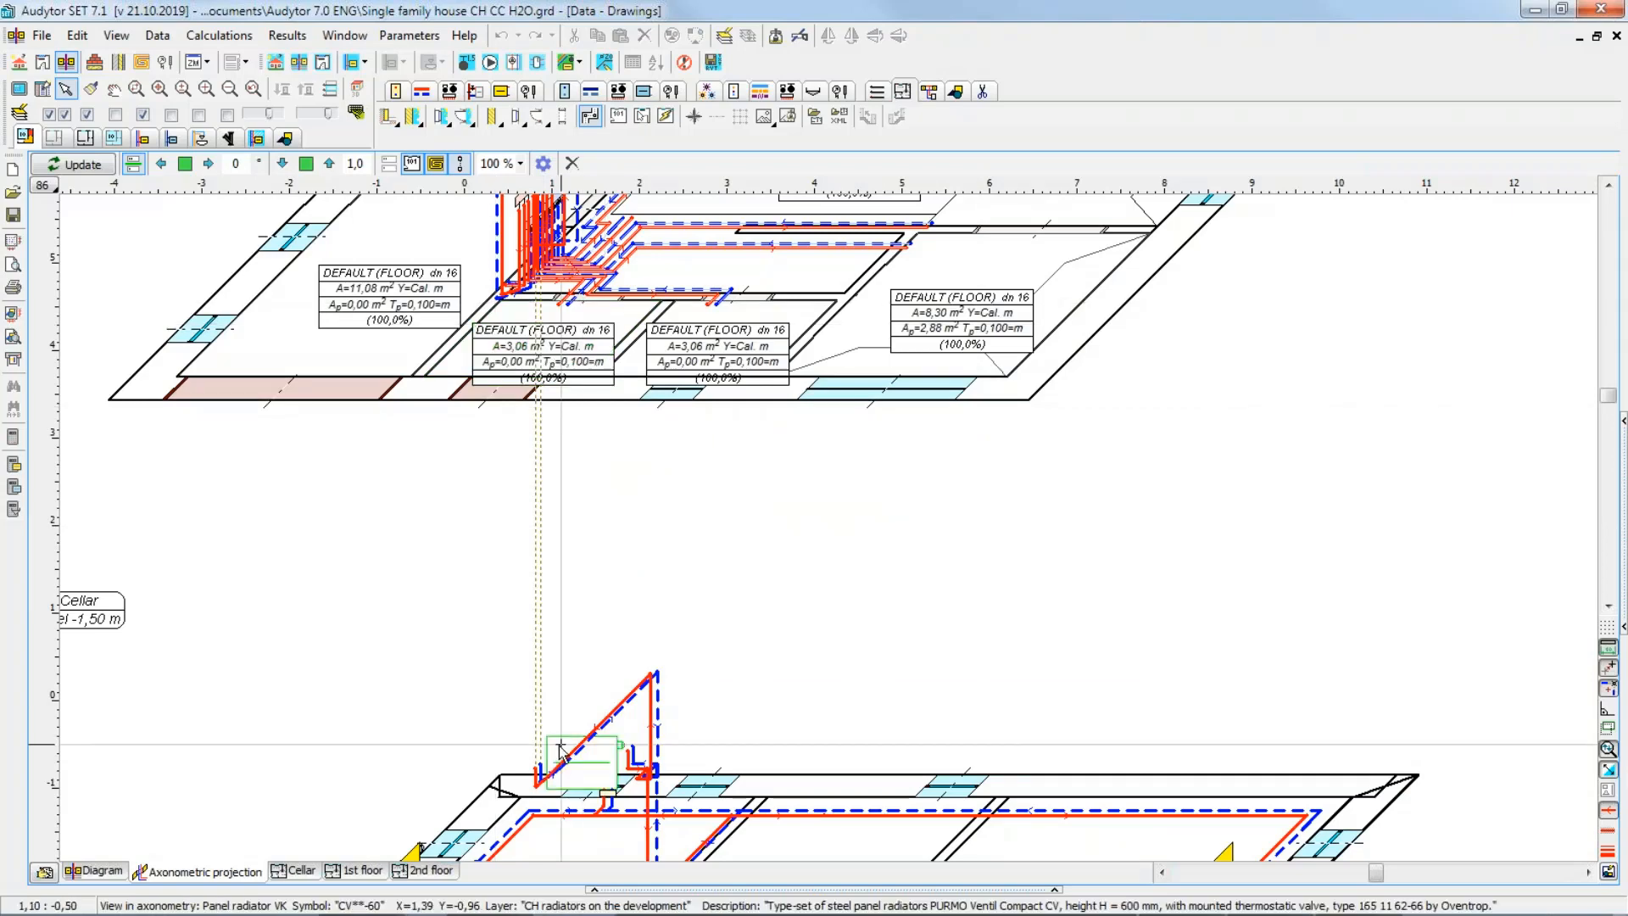
click(457, 164)
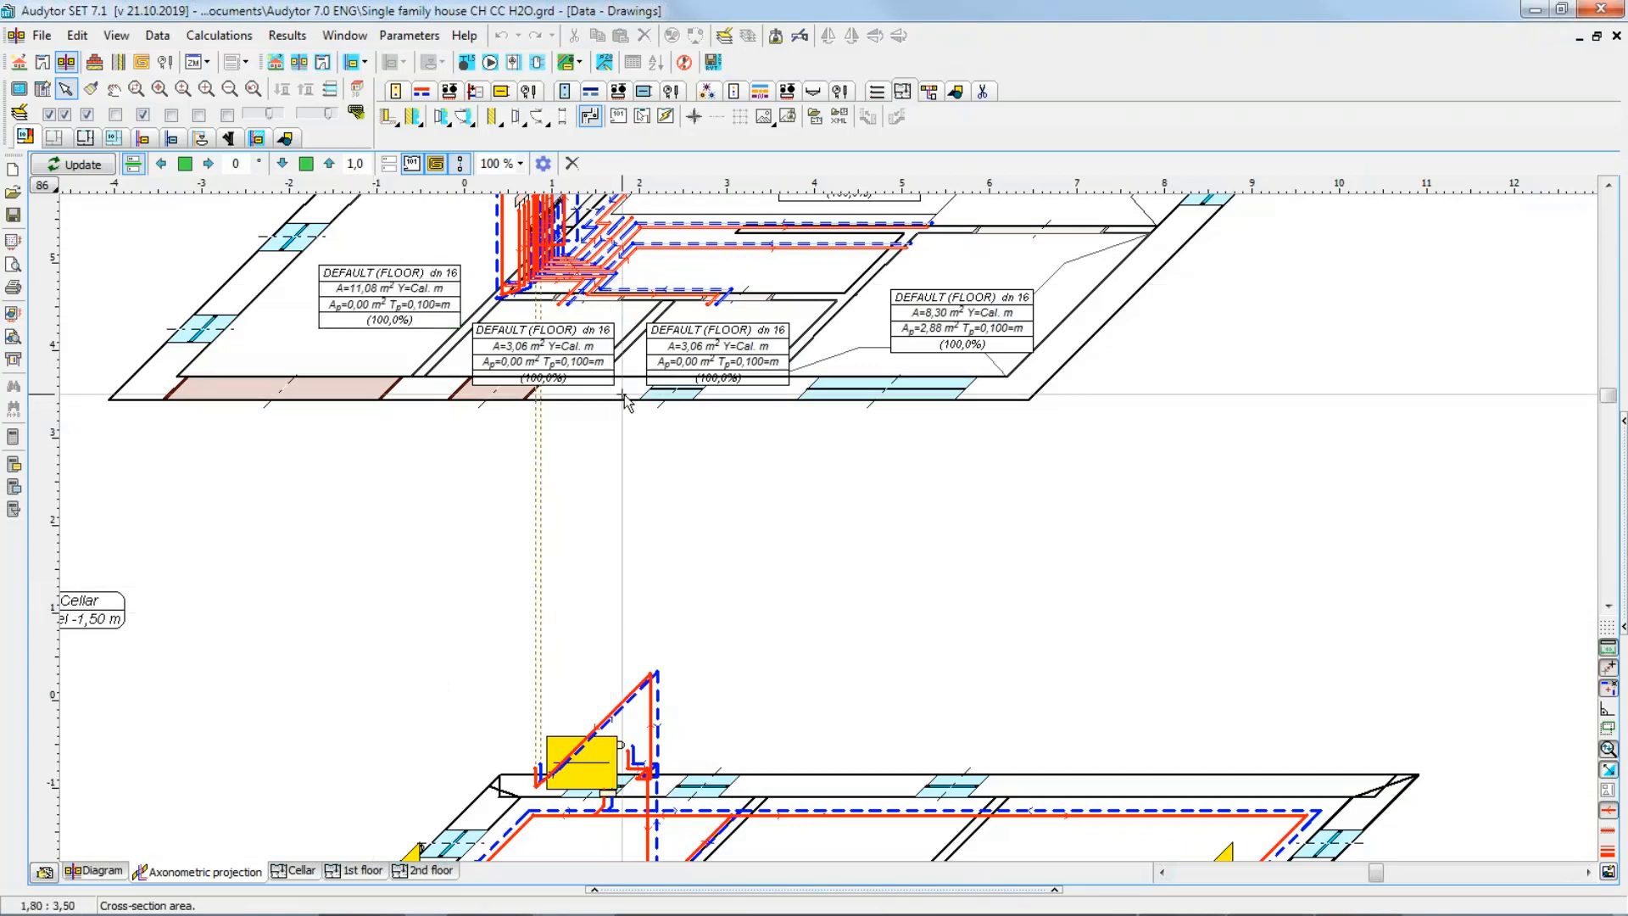
Step: Review the axonometry settings for storey zones, view and element visibility, apply them and close the dialog
click(543, 164)
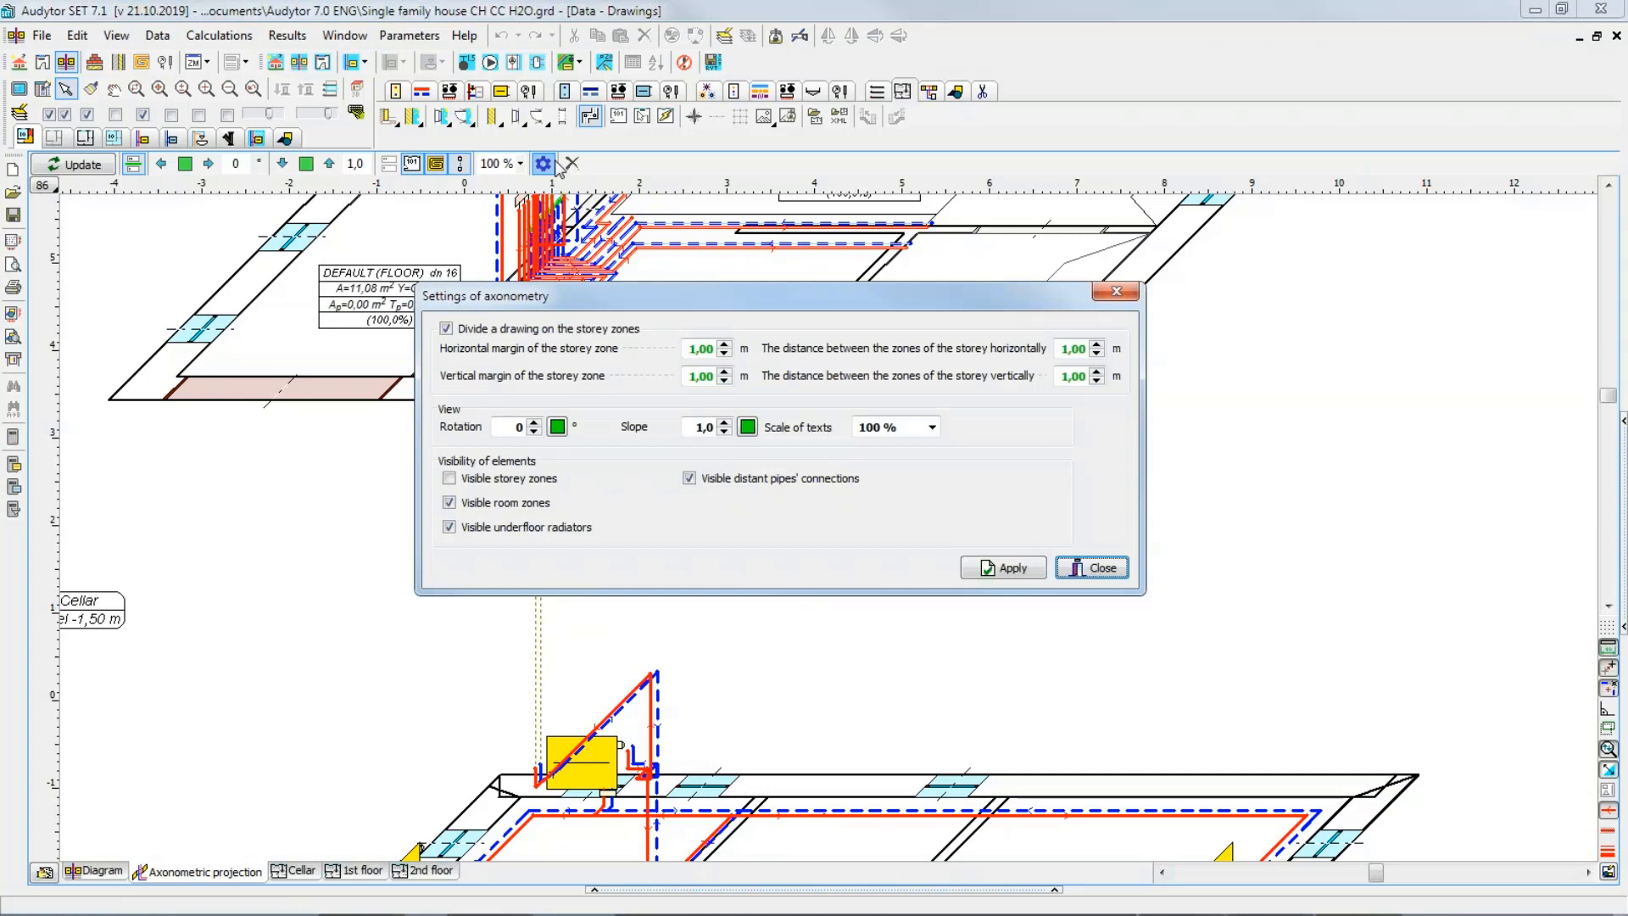
click(79, 167)
click(1004, 567)
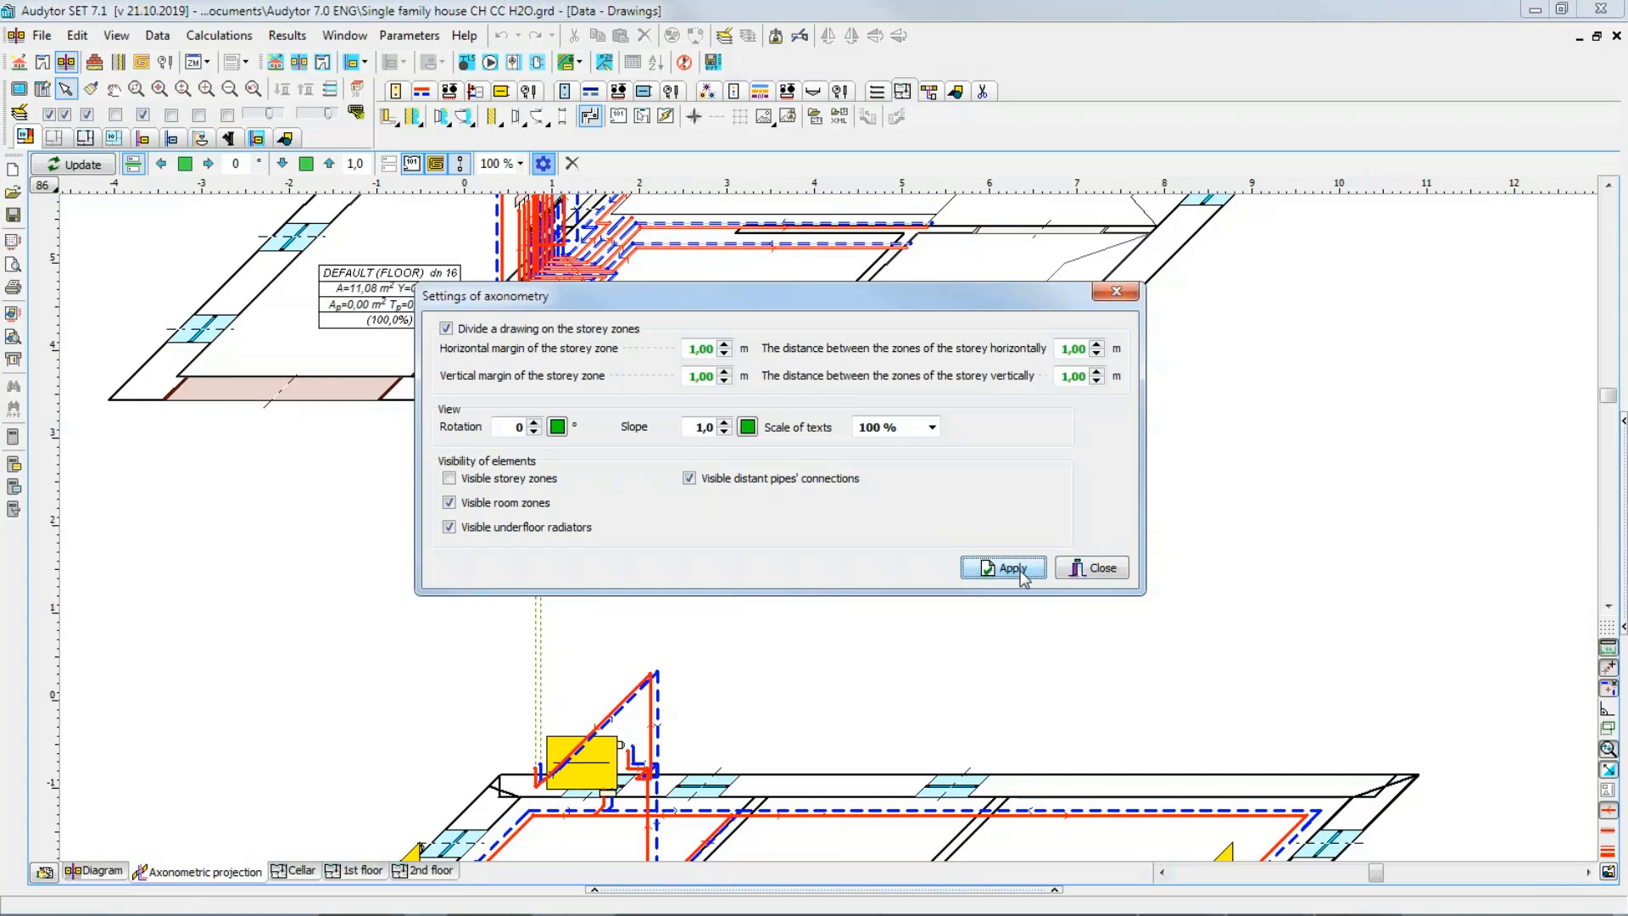
click(1013, 570)
click(1095, 567)
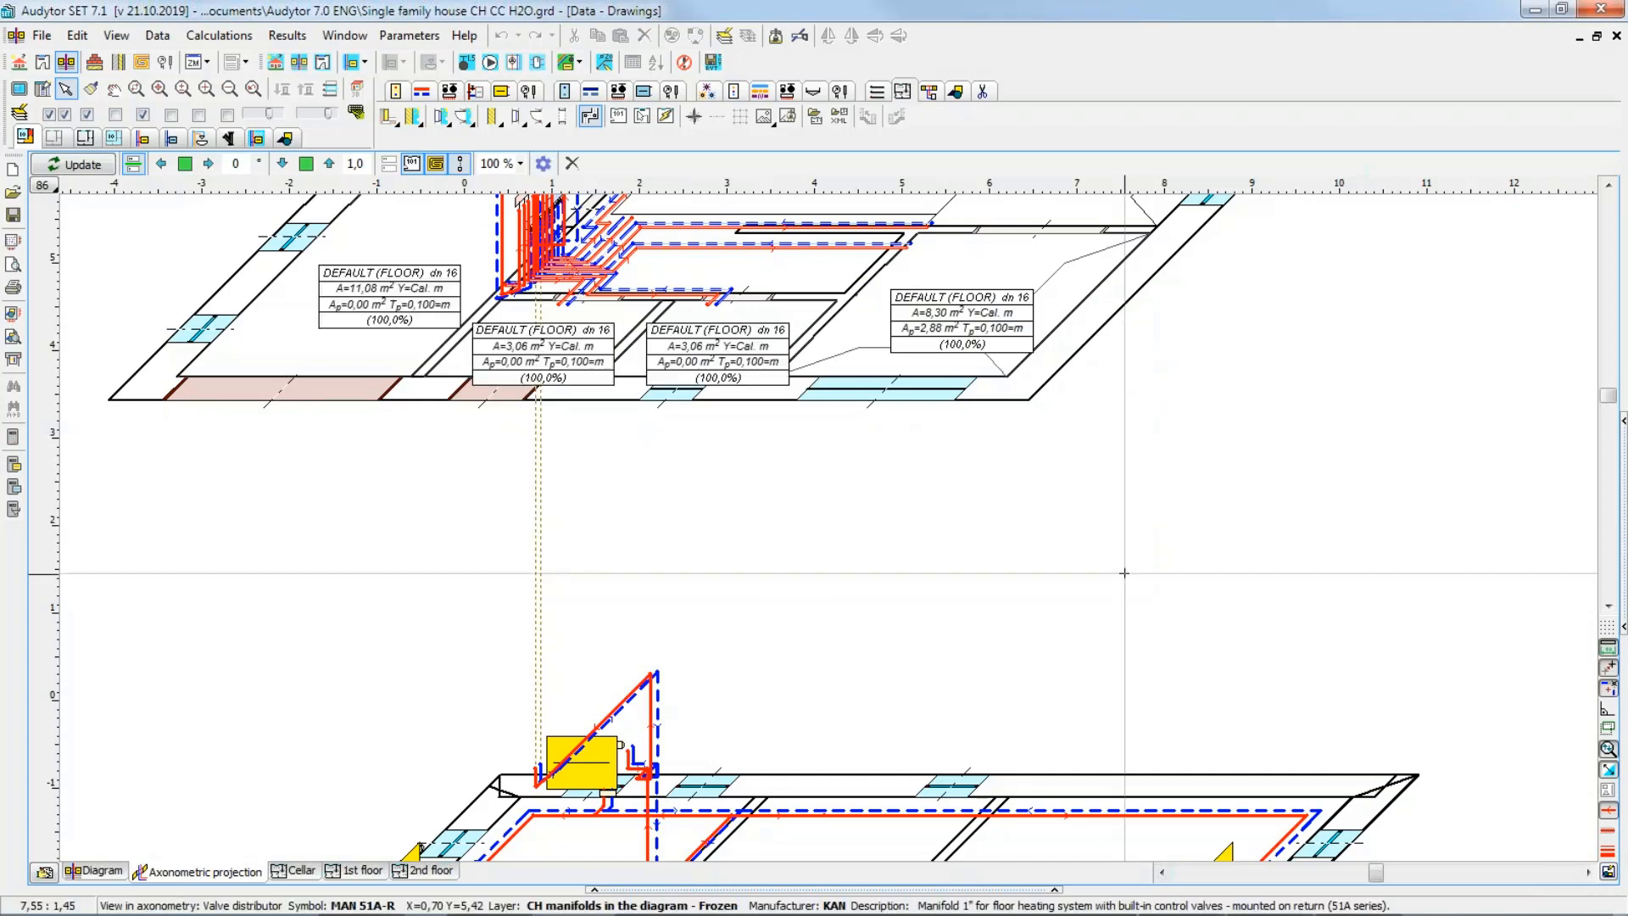
Step: Open the general calculation results and review them from the basic info down to the room and radiator statistics
click(303, 34)
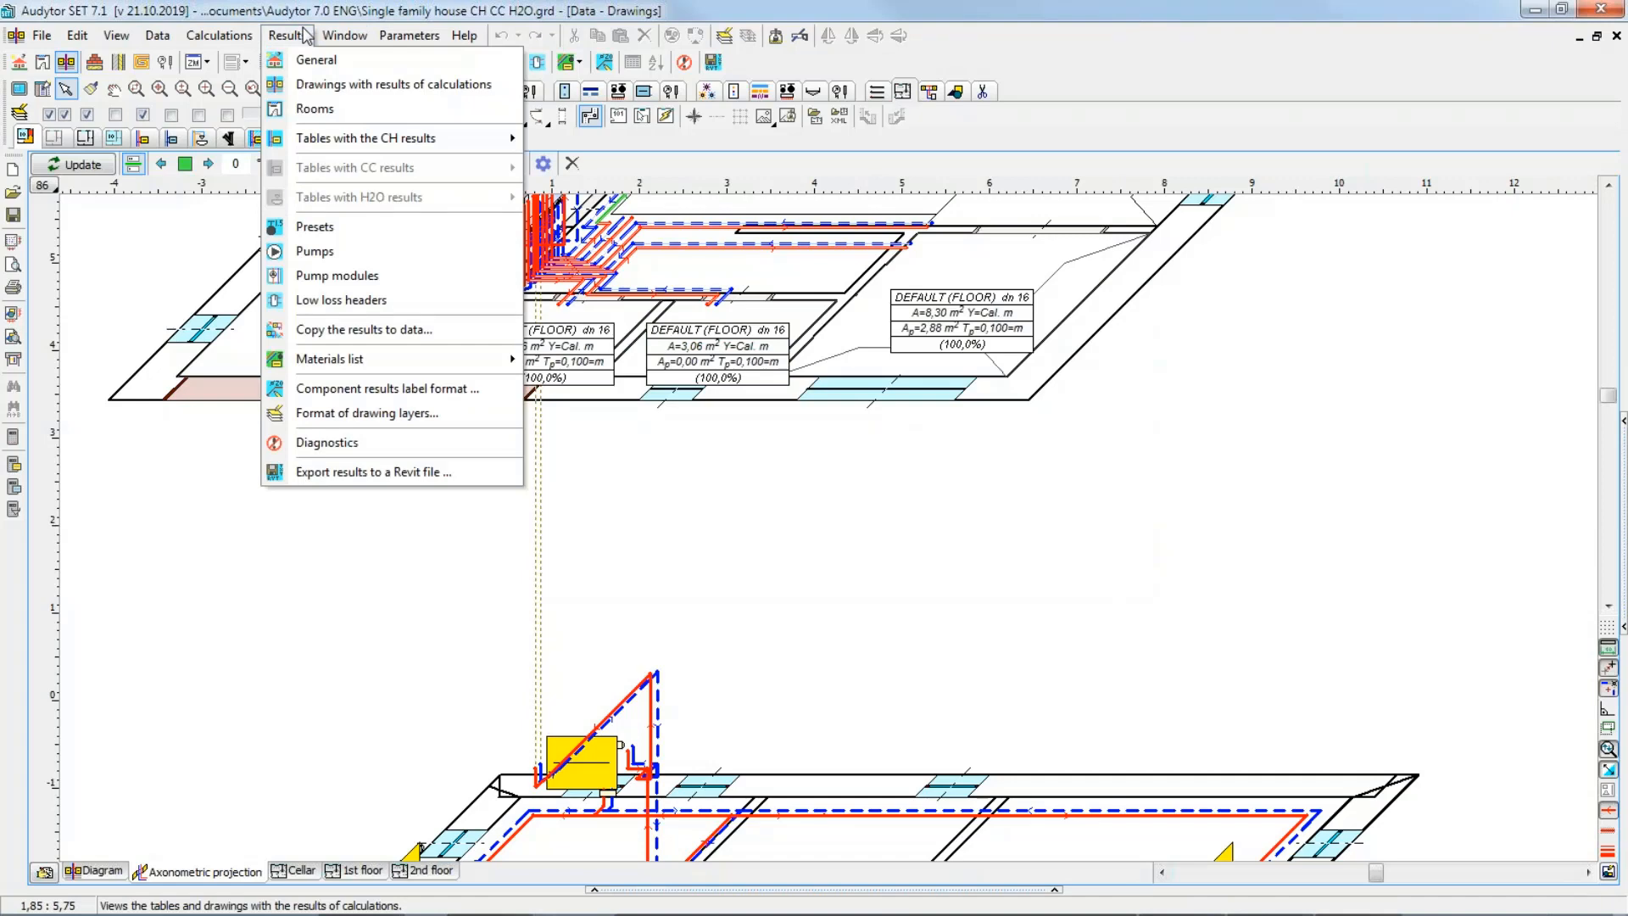
click(295, 59)
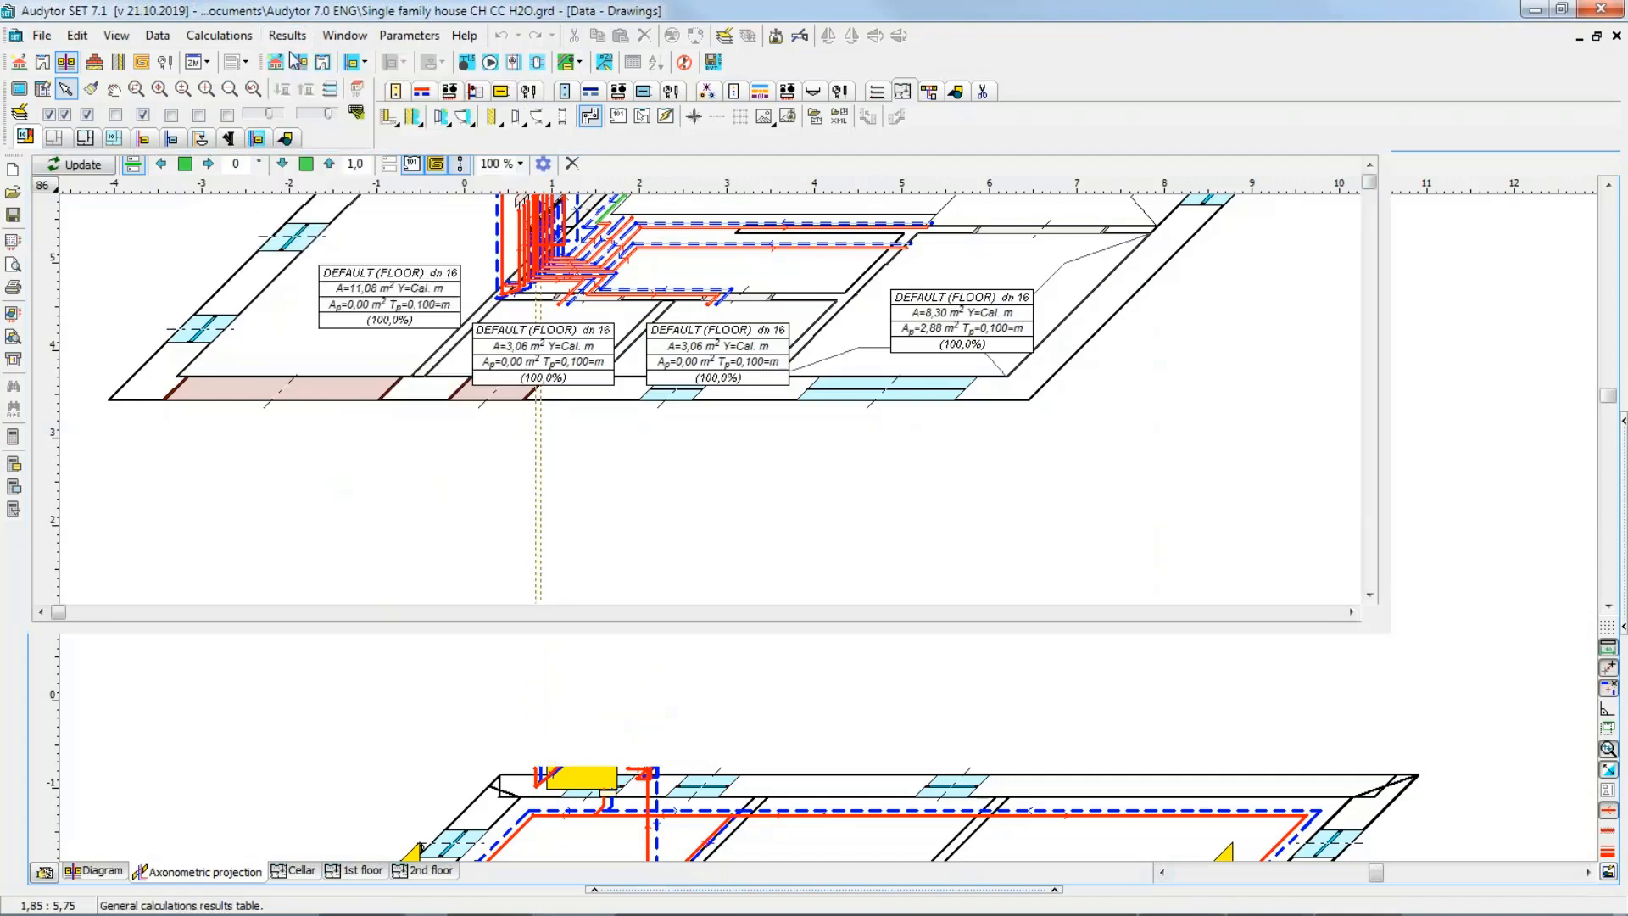
click(513, 456)
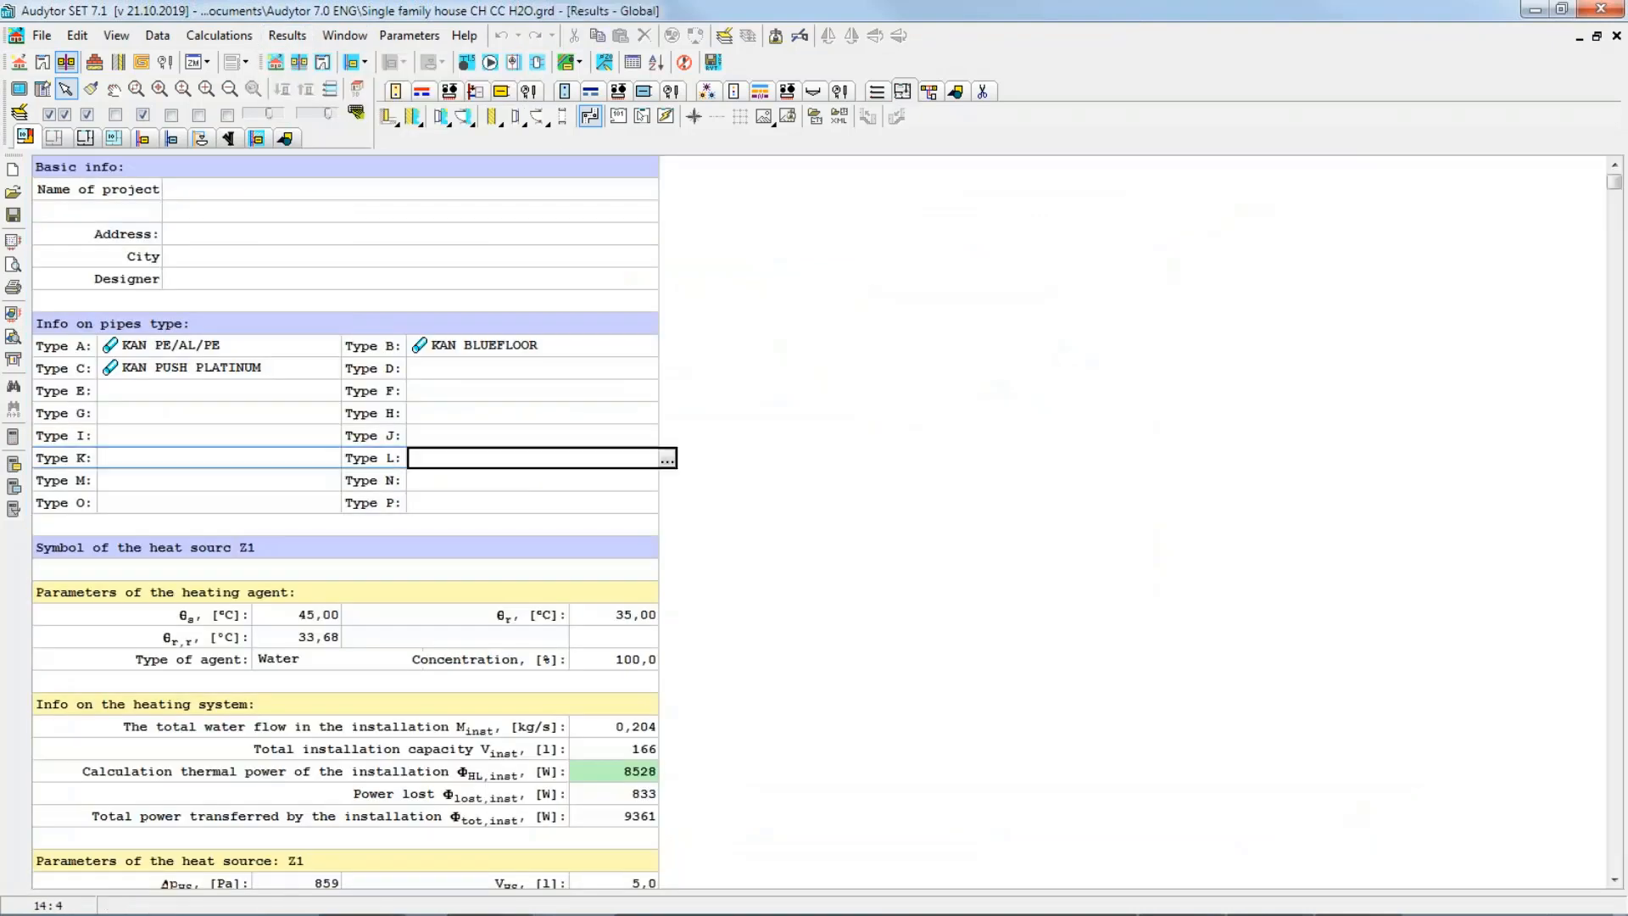
scroll(513, 456, down, 2)
scroll(512, 473, down, 5)
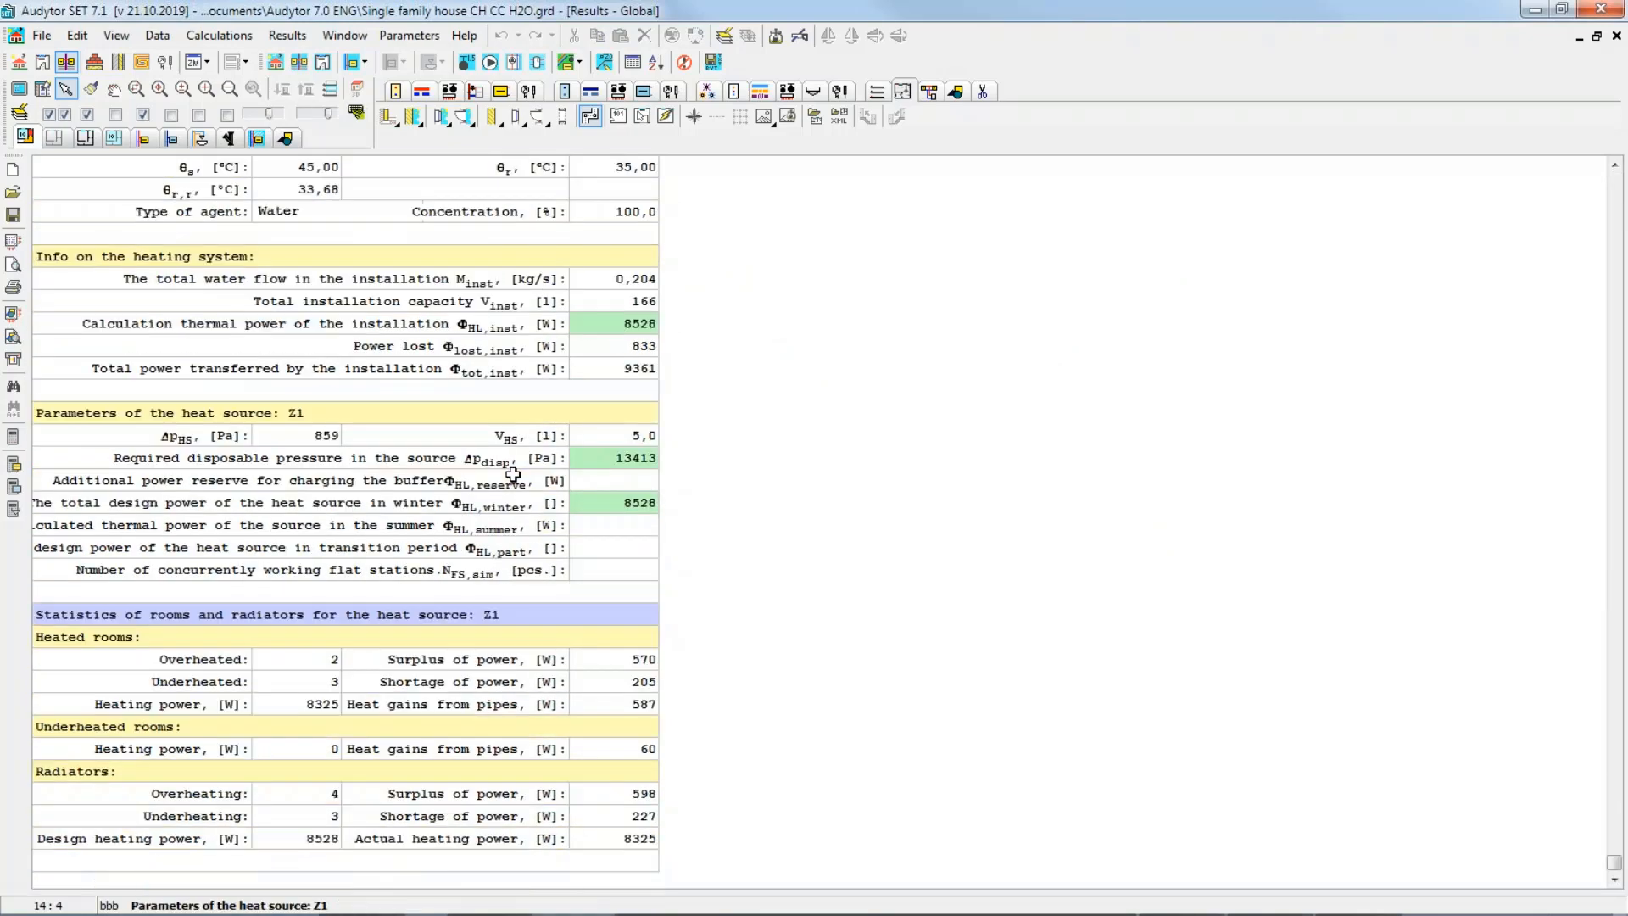
scroll(513, 474, up, 6)
Step: Open the calculation results table for the rooms
click(288, 35)
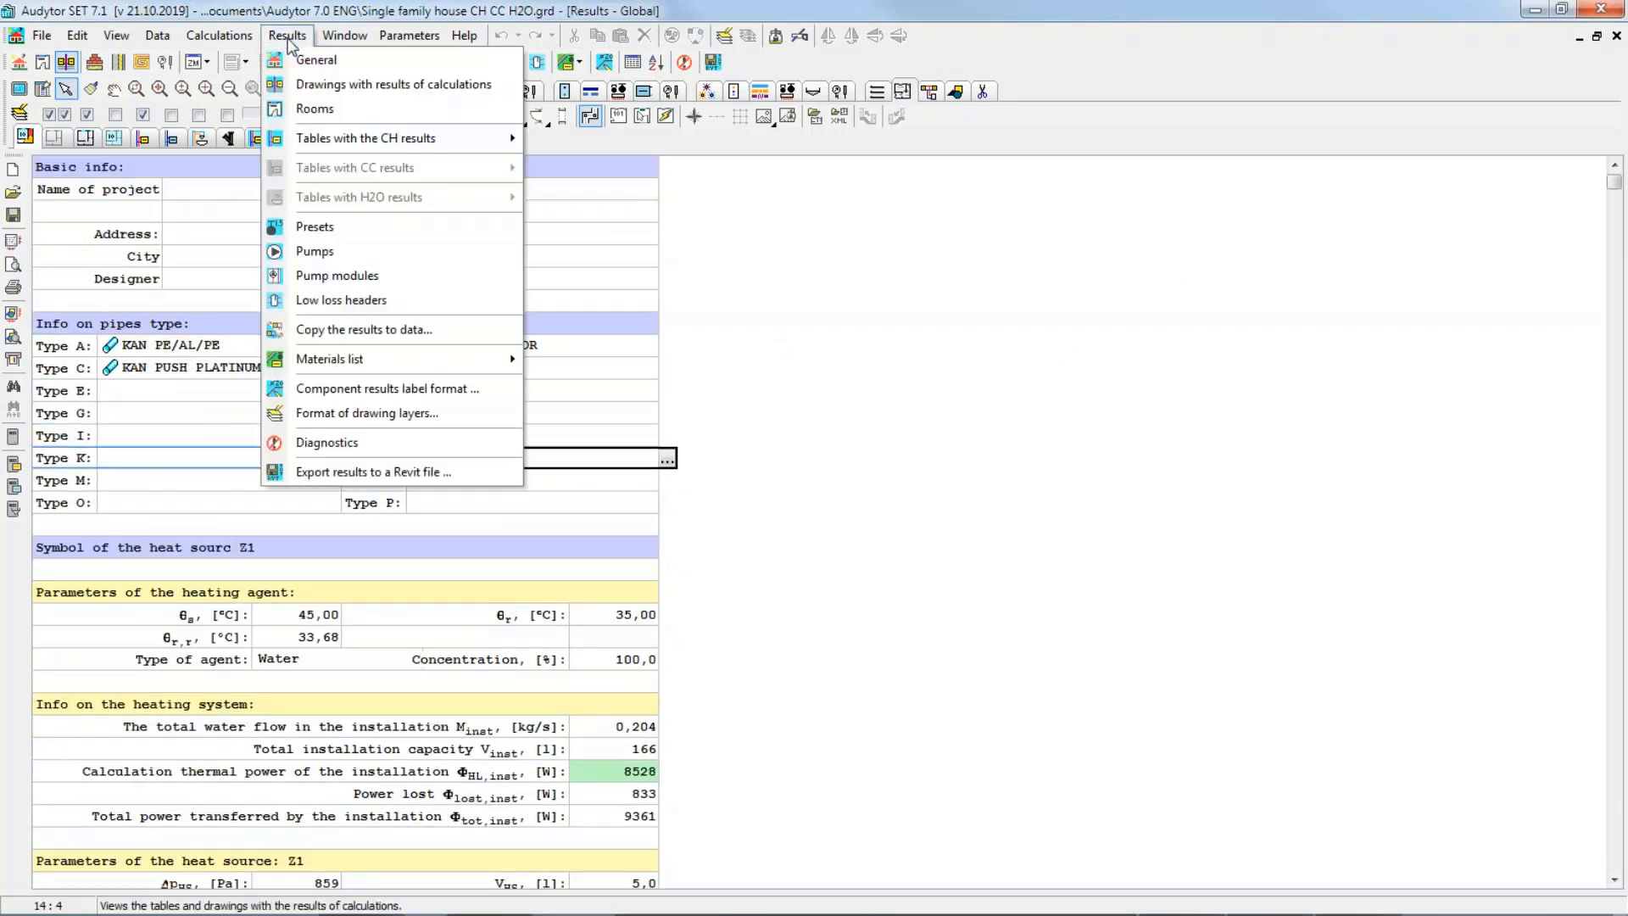
click(315, 109)
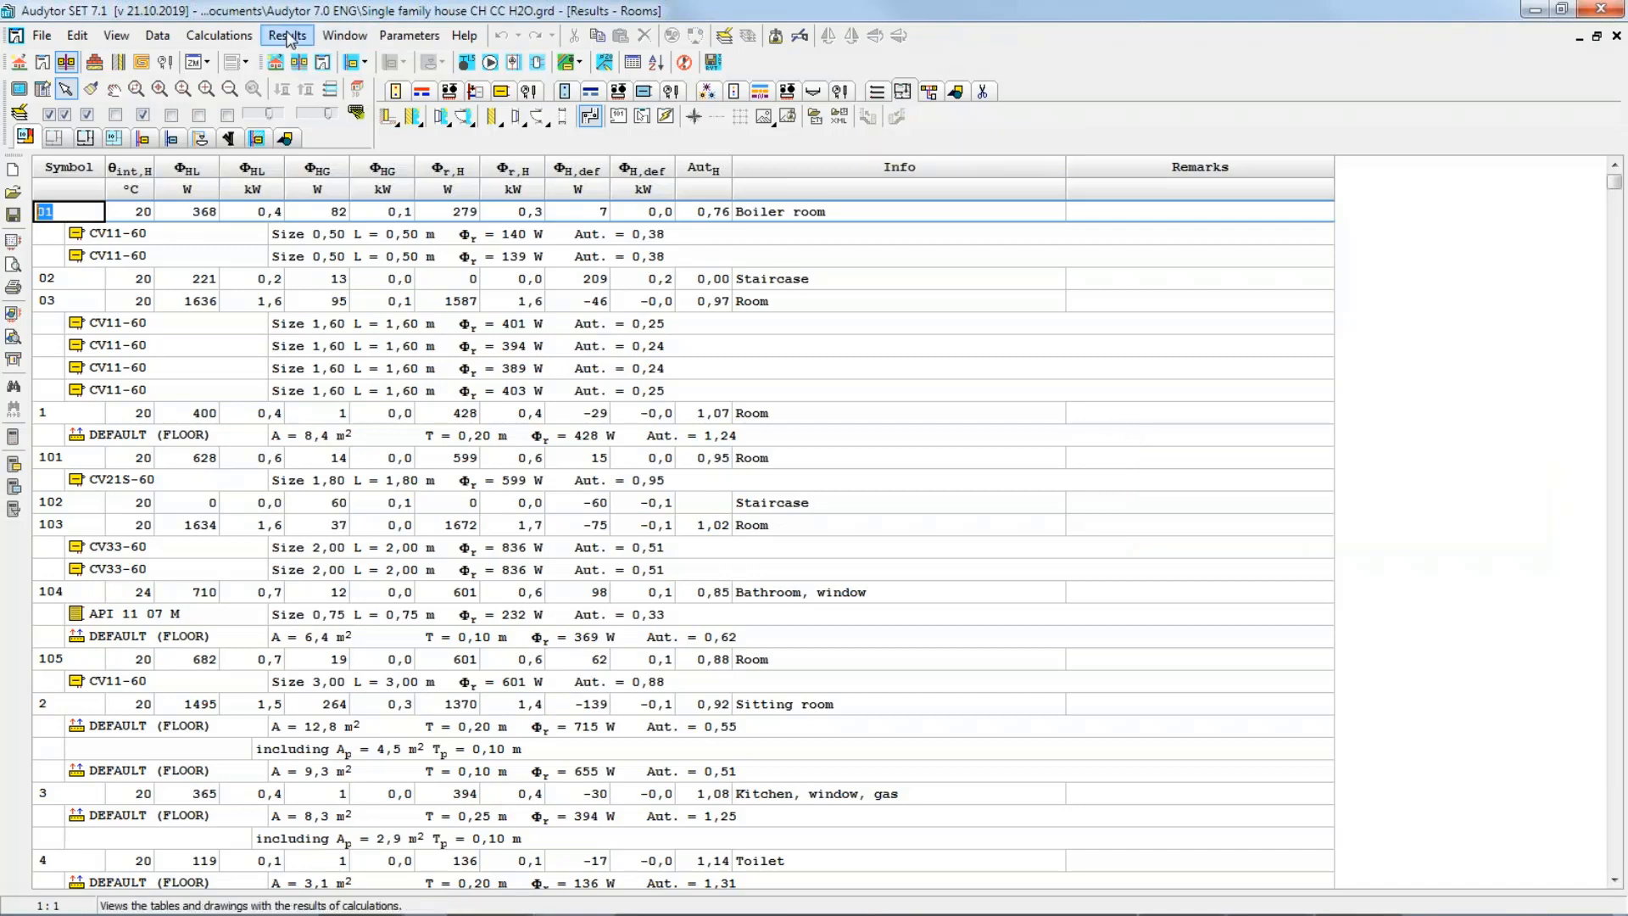
Step: Open the CH circuits results table to review it, and close all open results tables to return to the axonometric projection
click(287, 36)
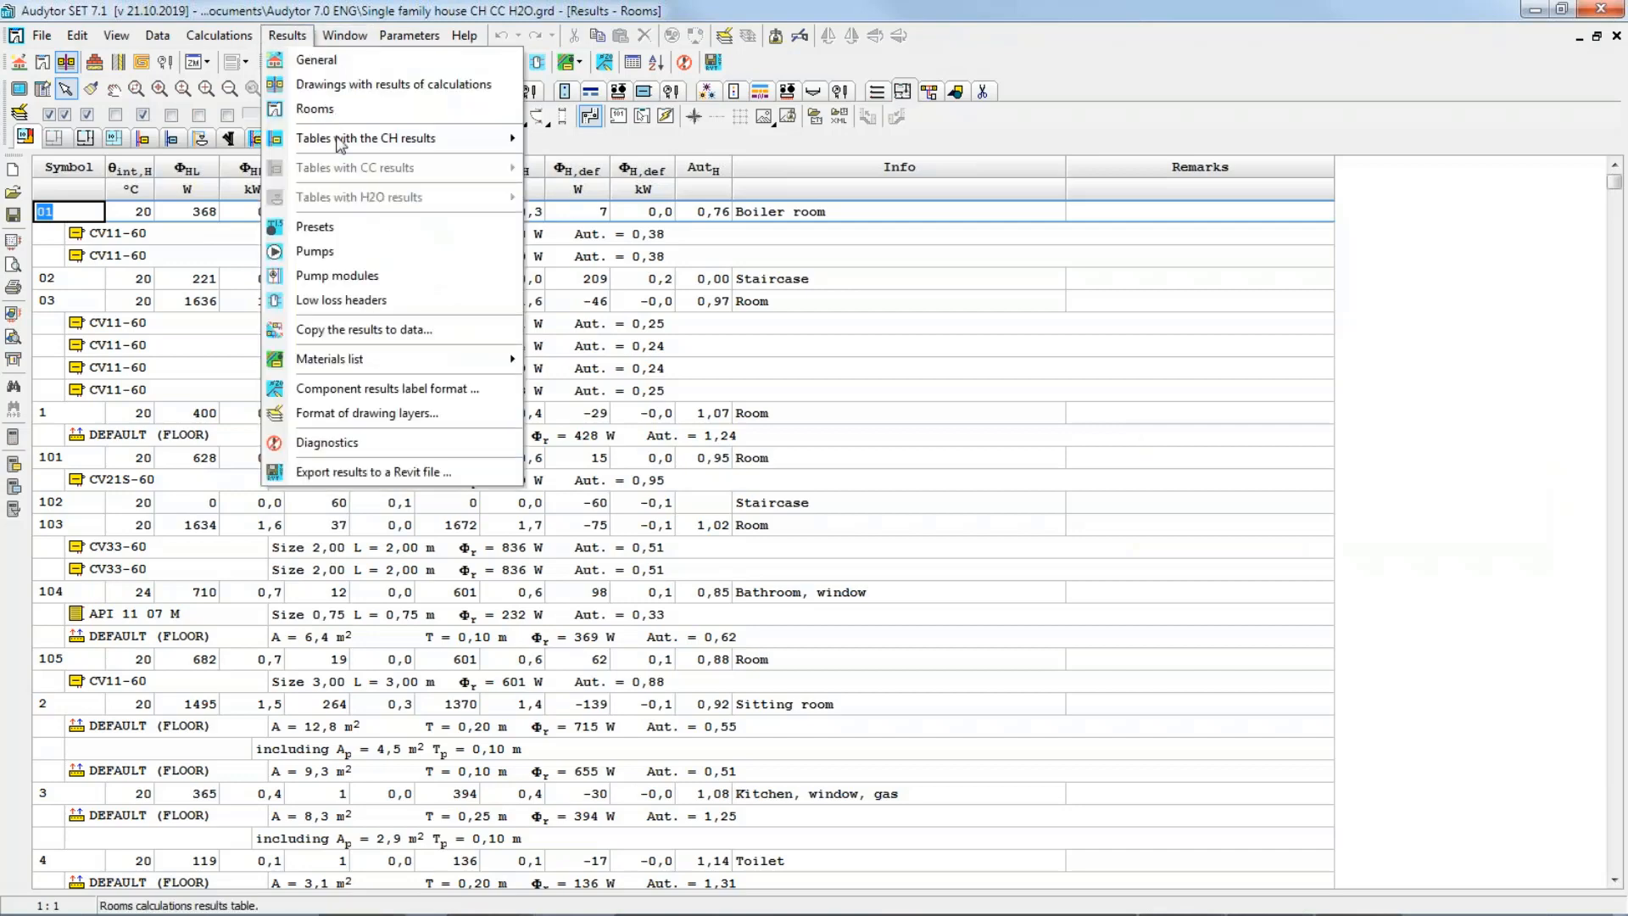
mouse_move(338, 144)
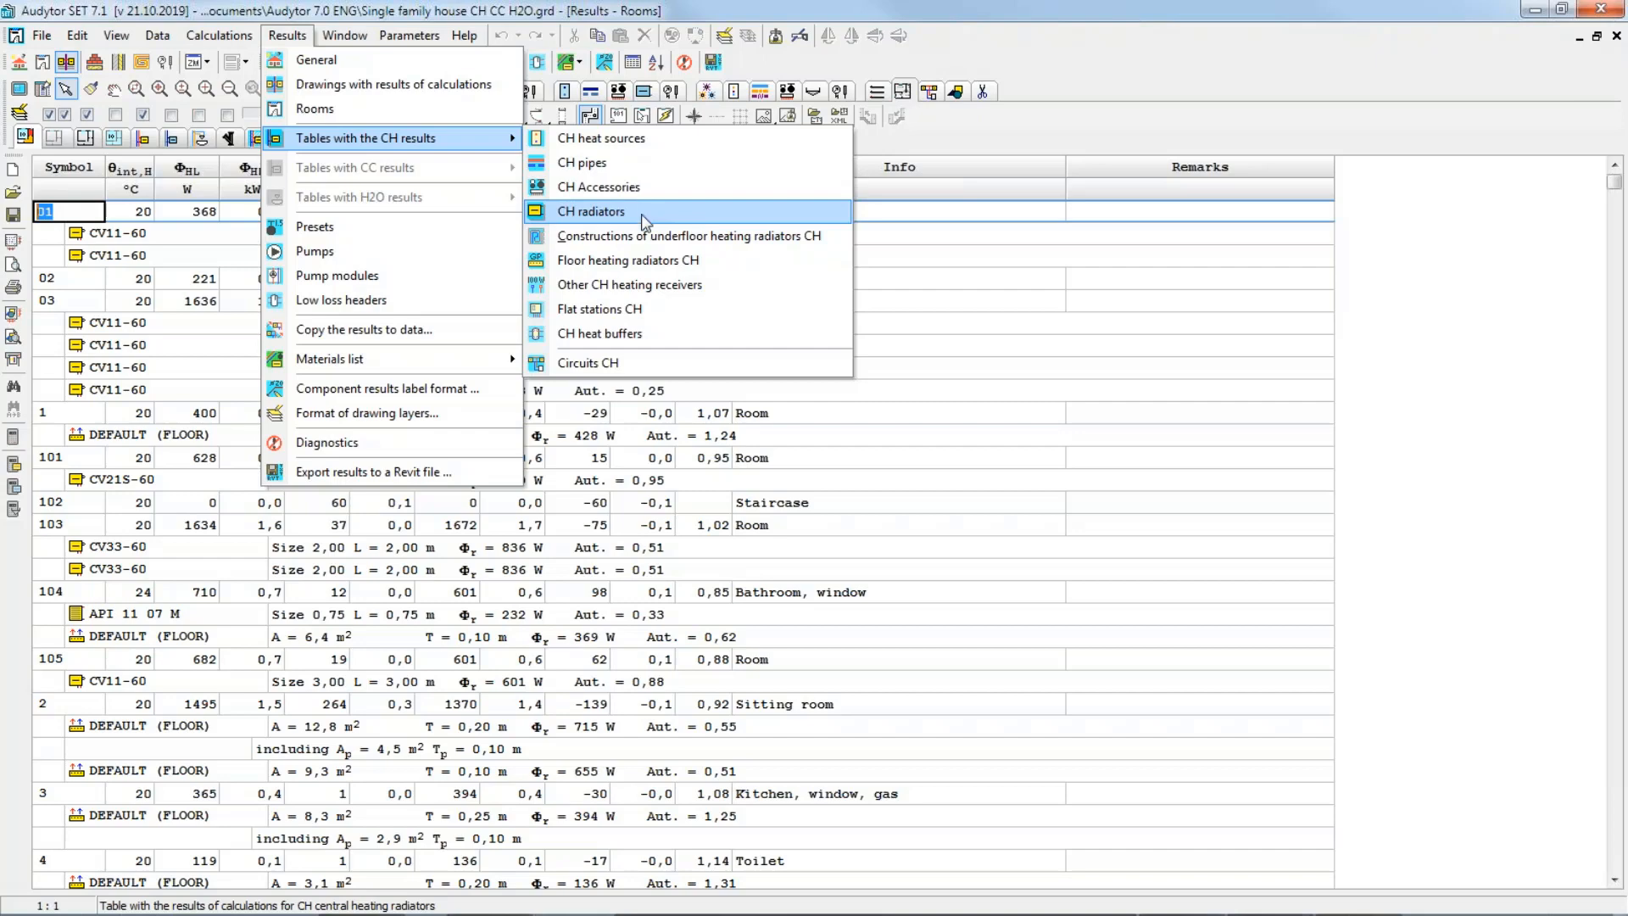
click(599, 363)
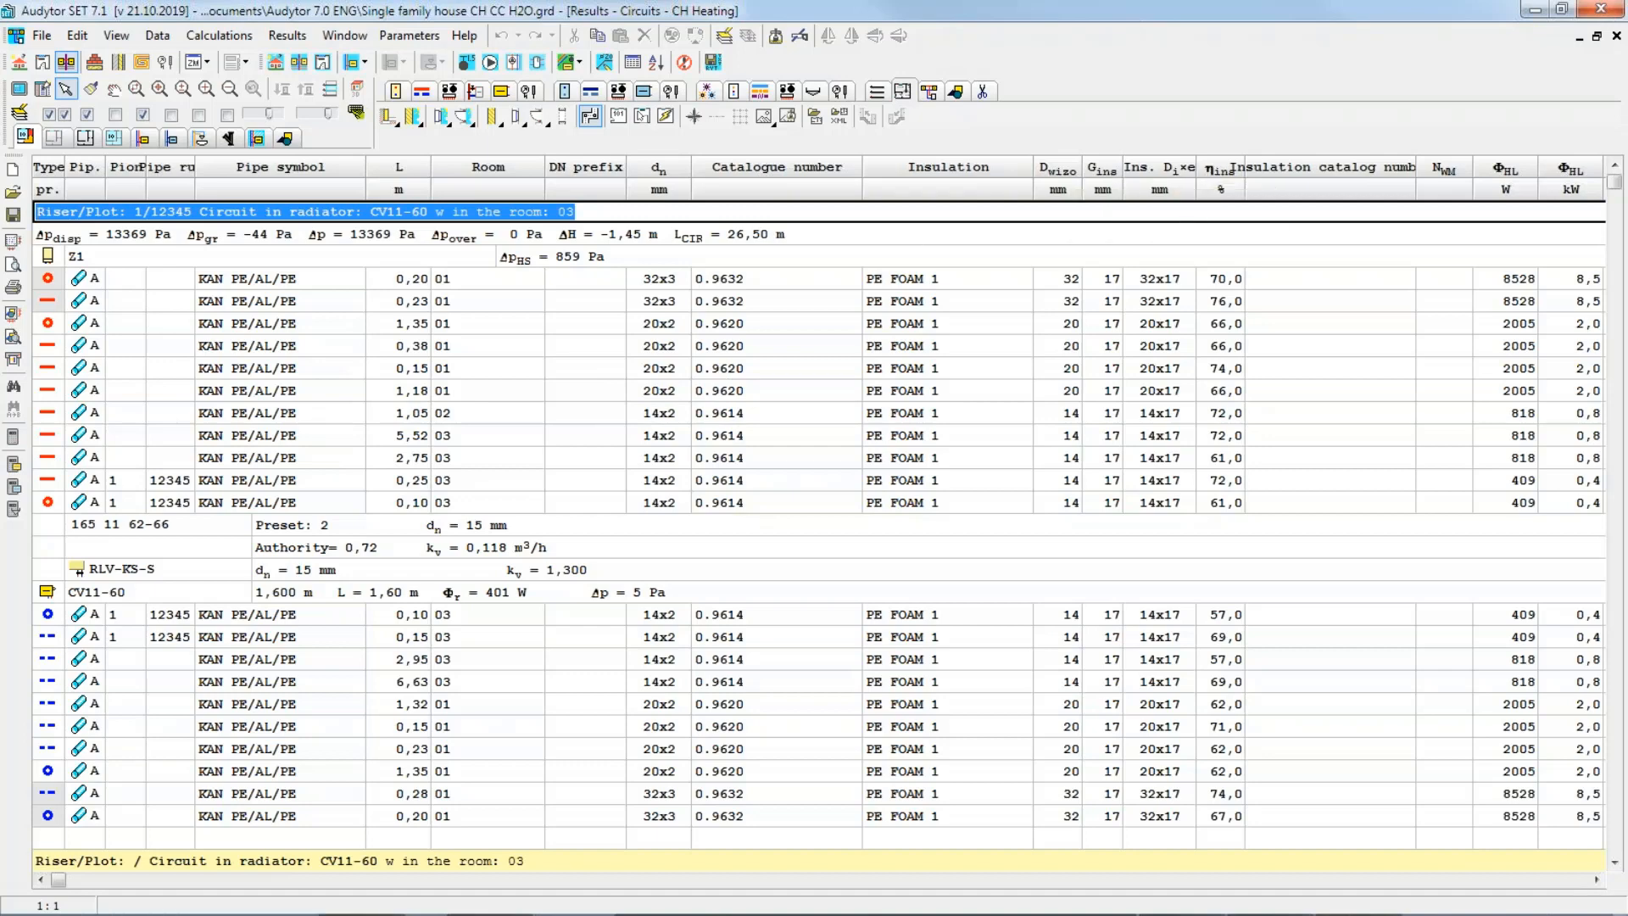
click(1615, 36)
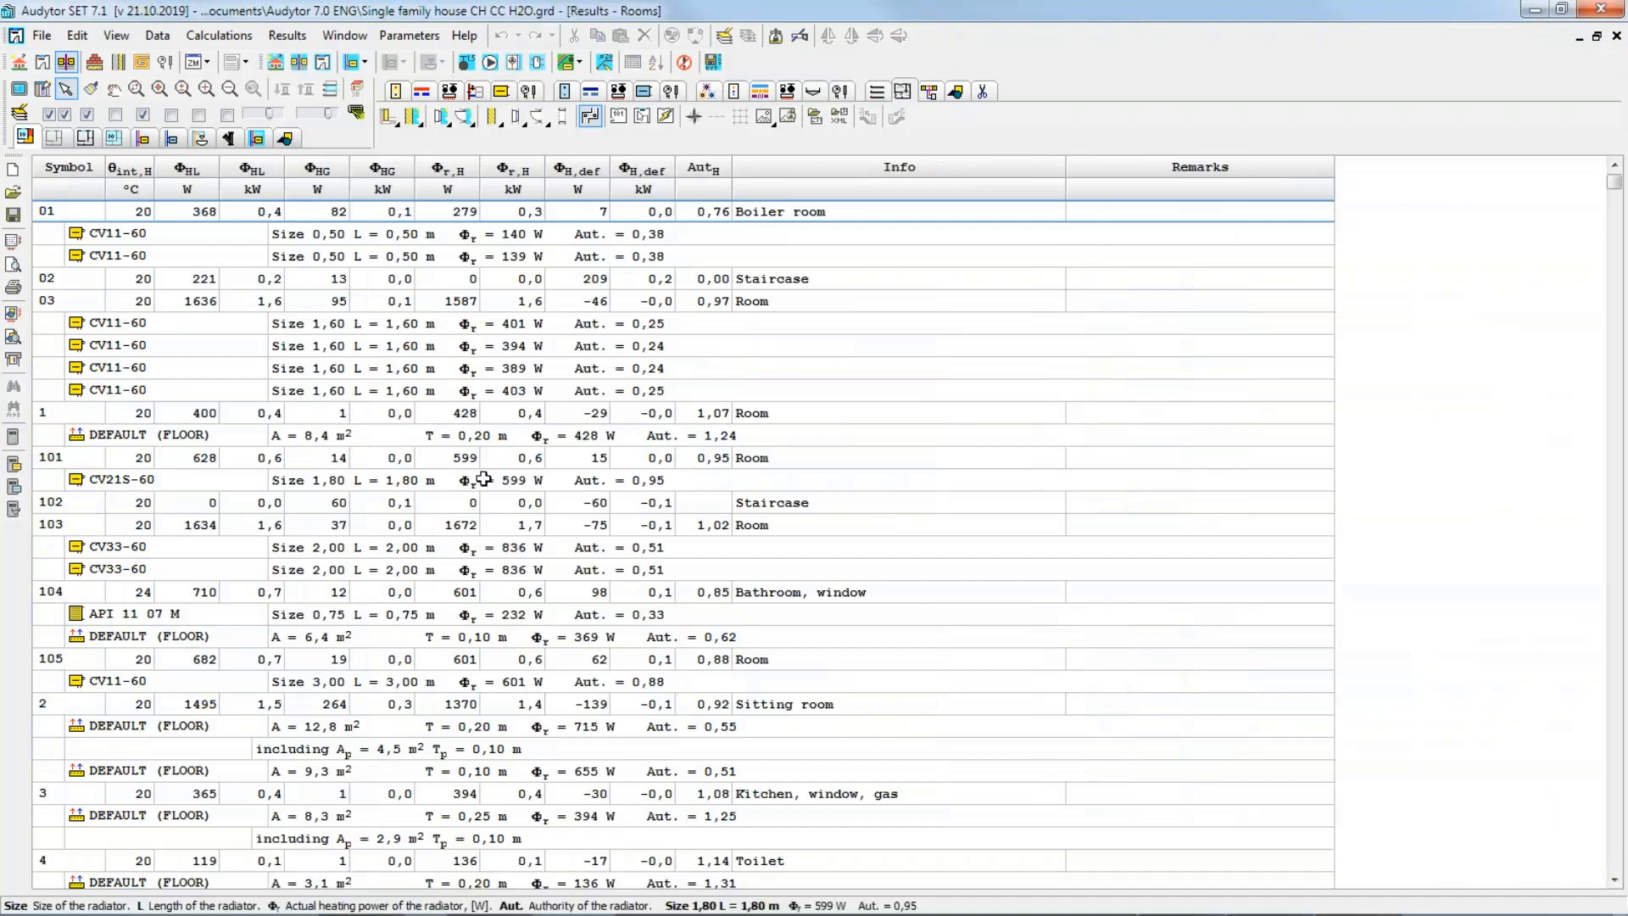
click(1616, 36)
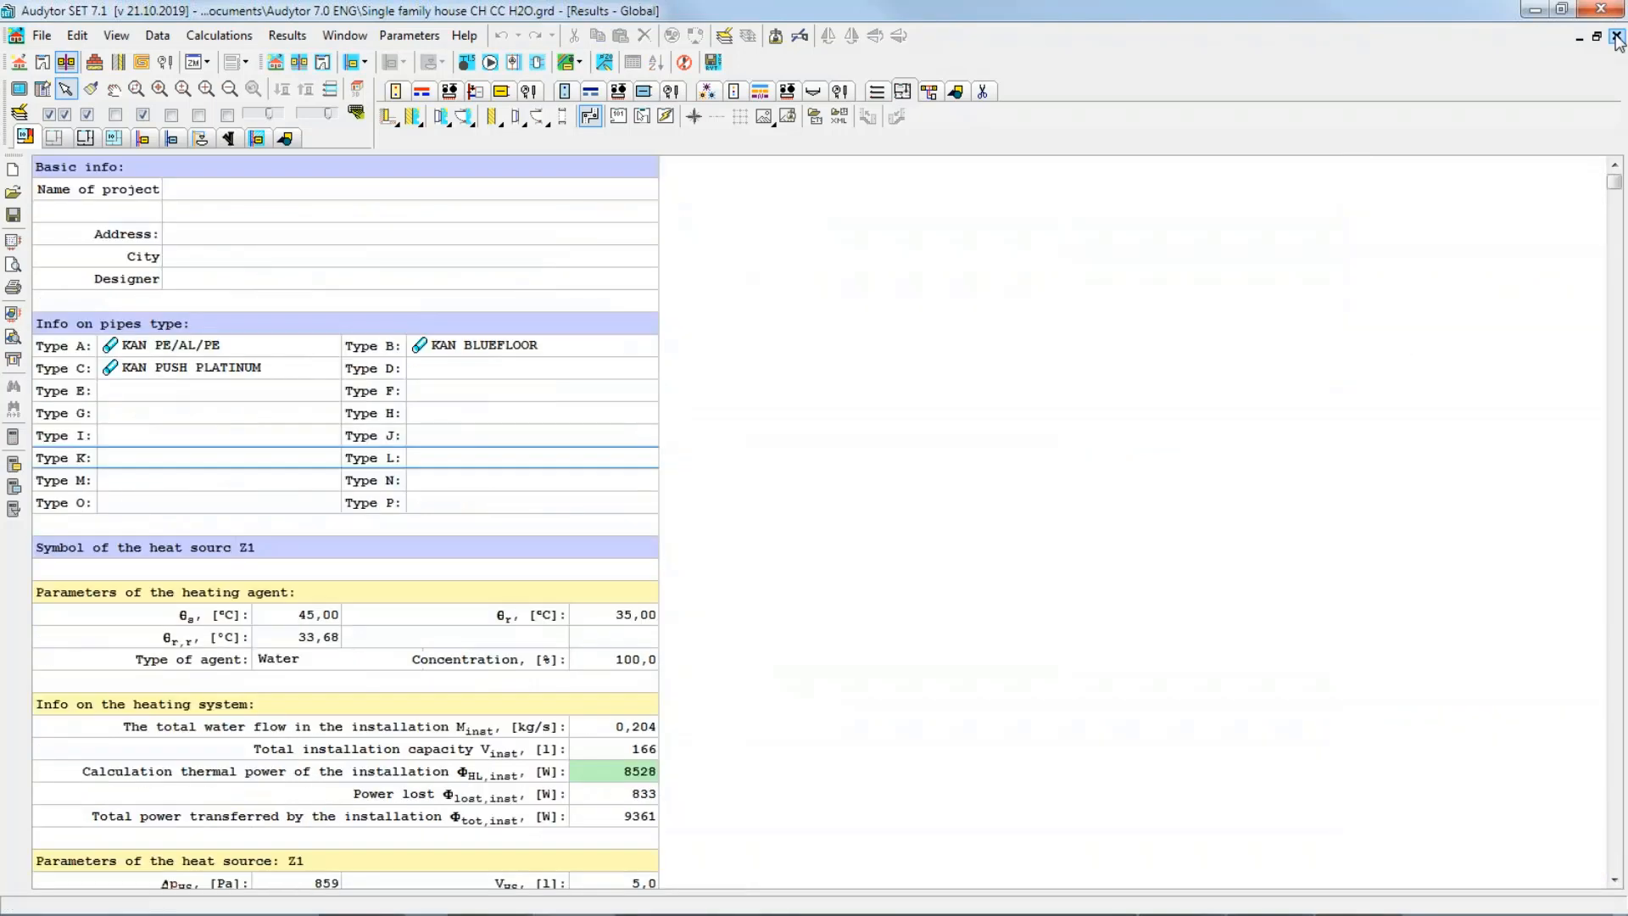
click(1616, 37)
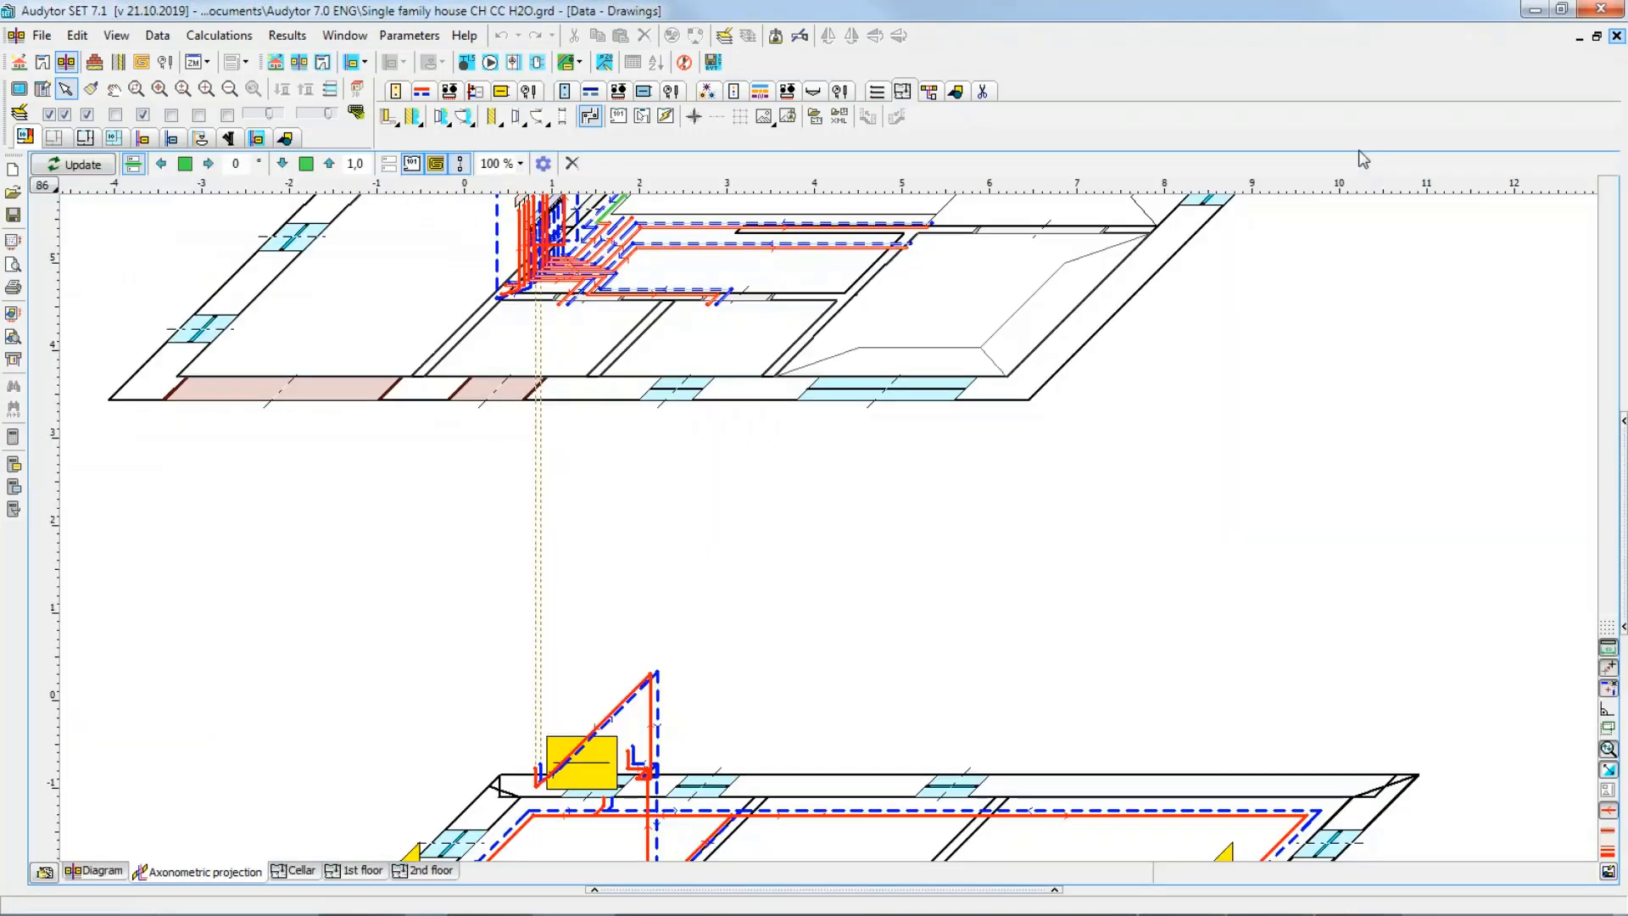
Step: Open the calculation results table for the pumps and close it again
click(801, 225)
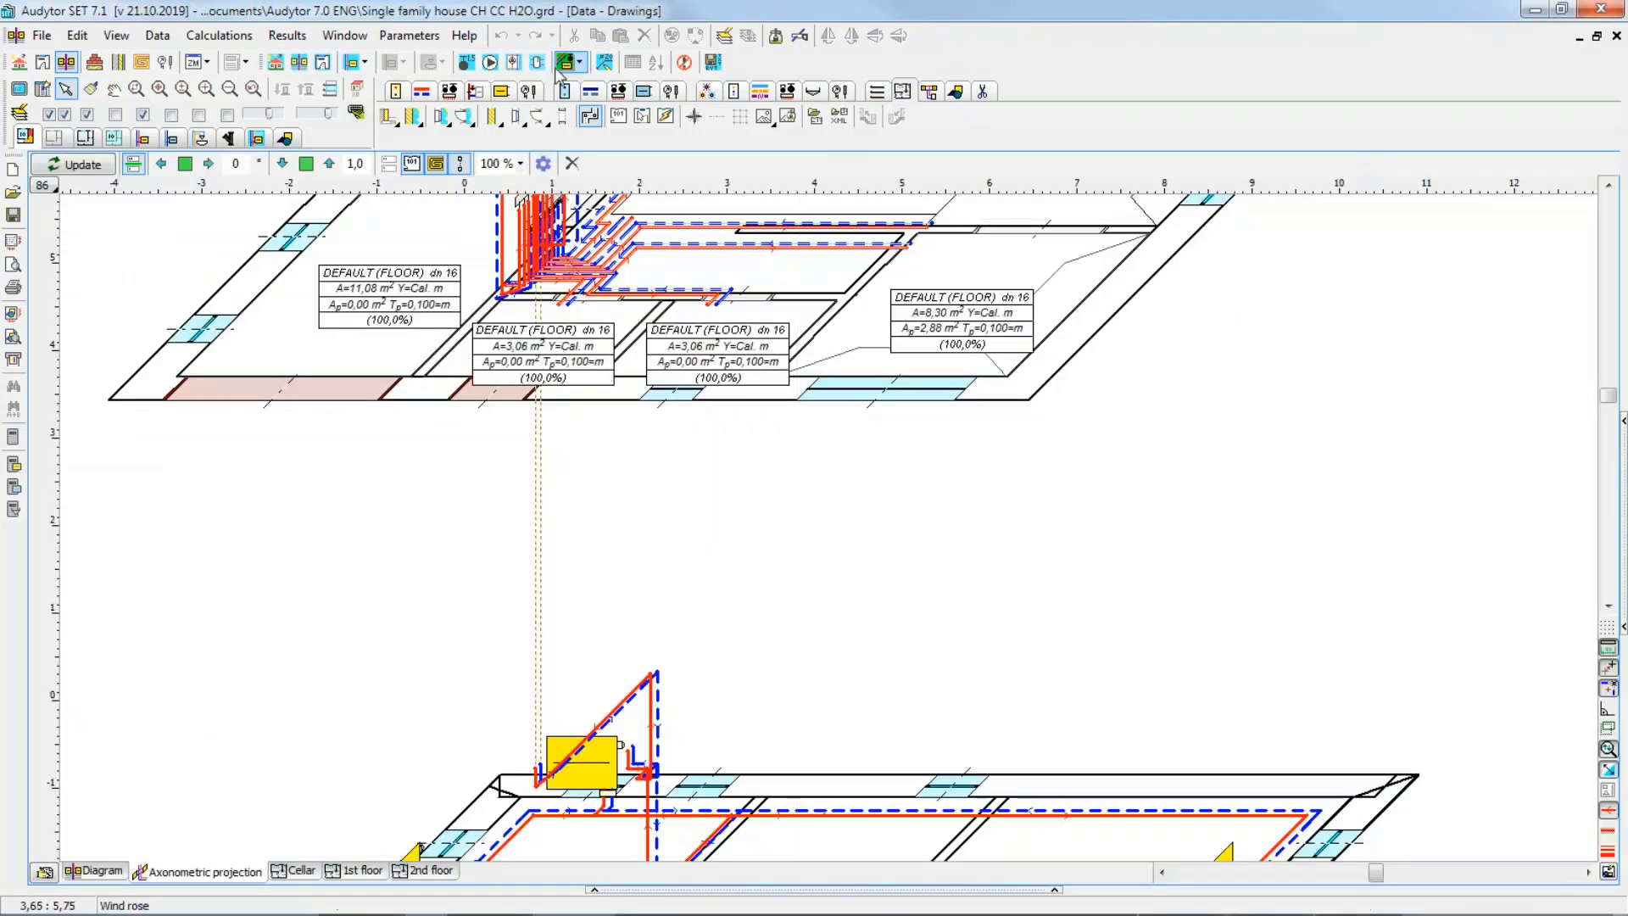
click(490, 63)
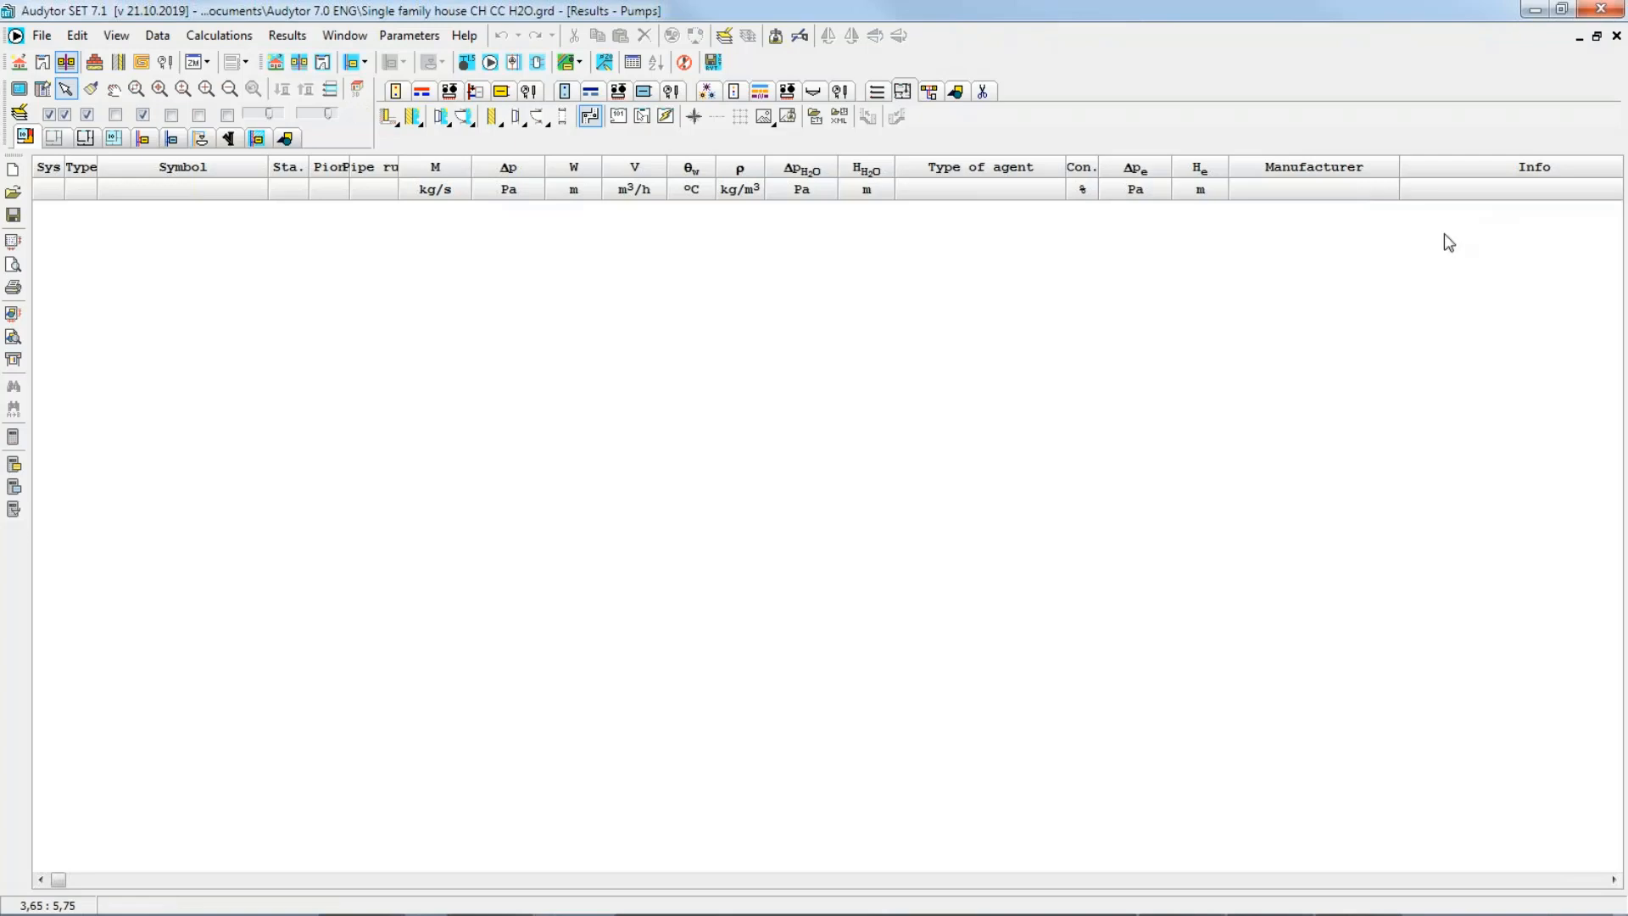
click(1616, 36)
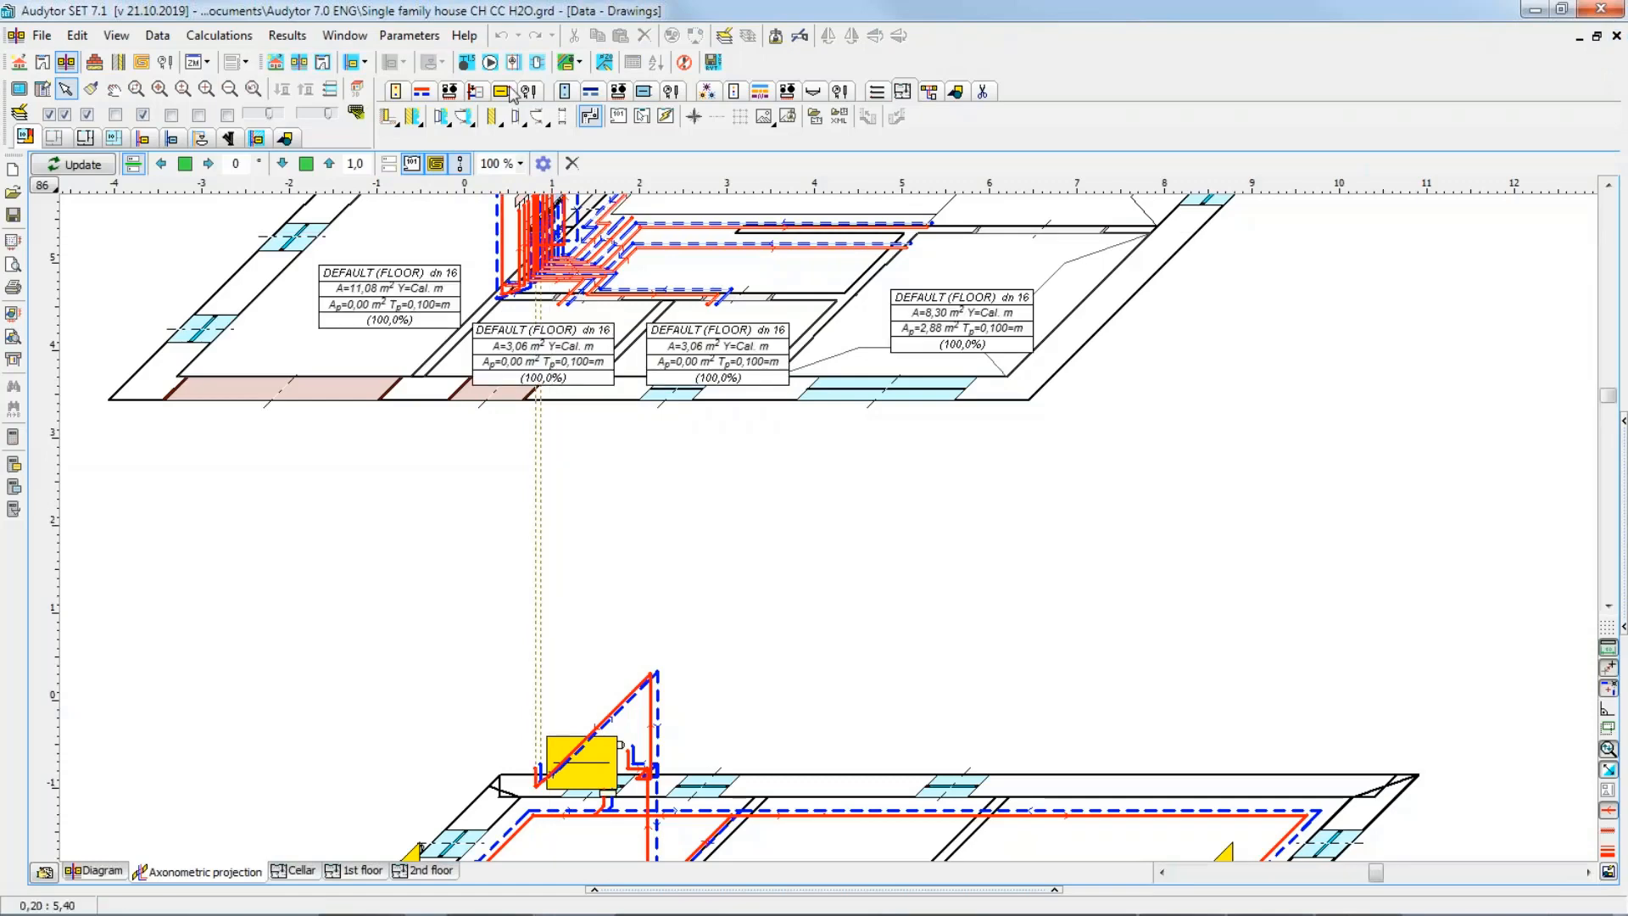
Step: Review the required disposable pressure of heat source Z1 in the general calculation results and close them
click(286, 35)
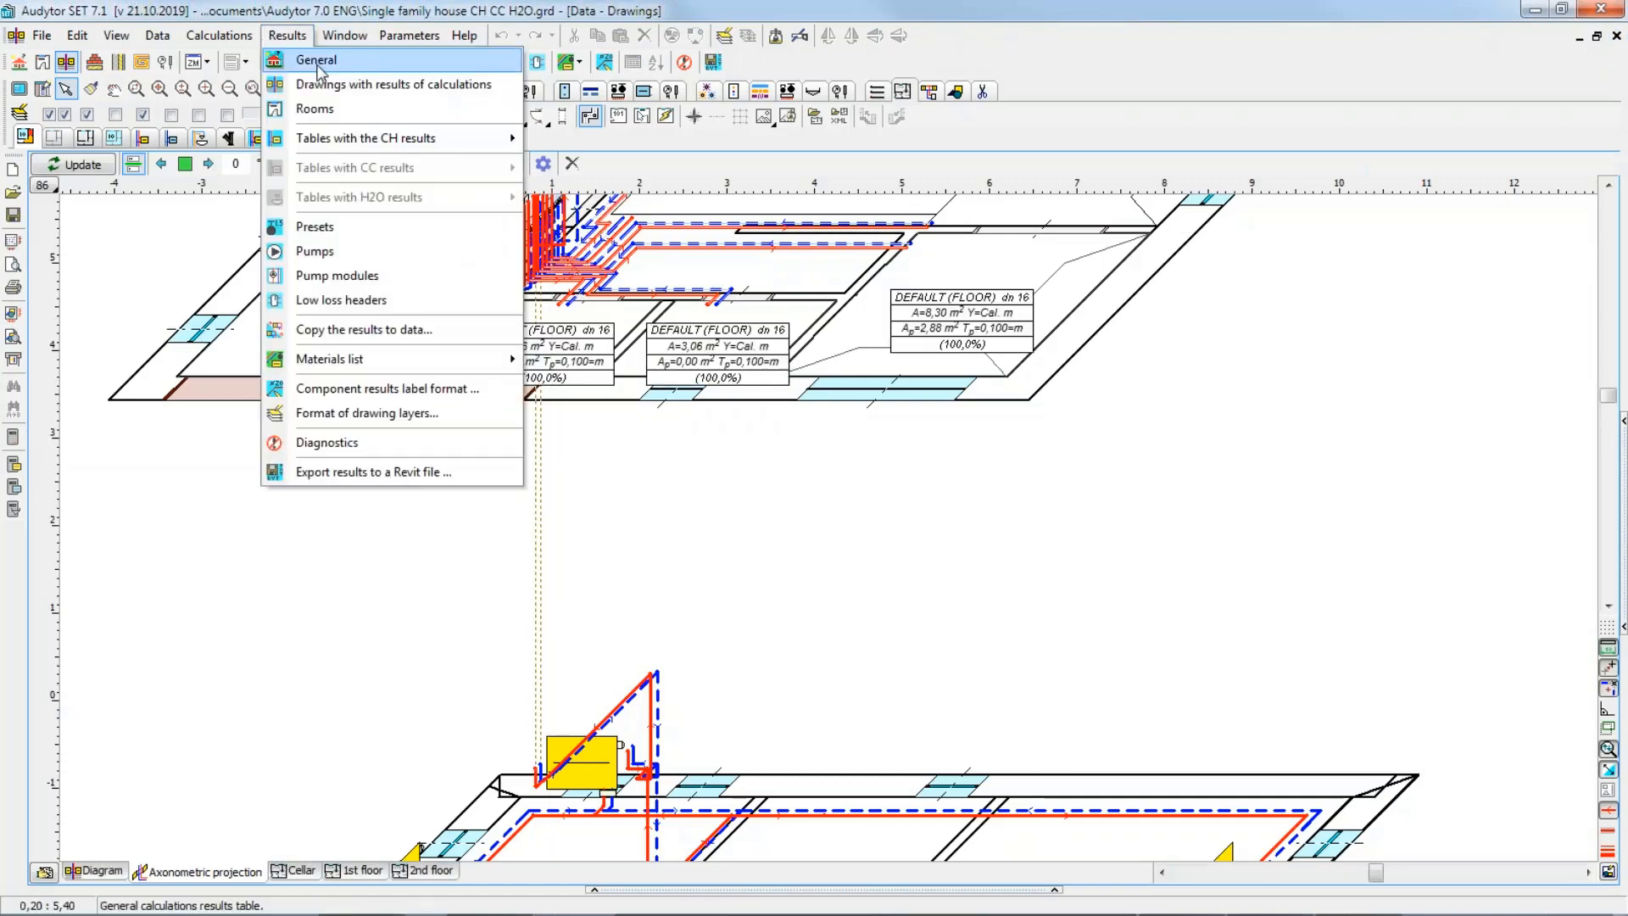
click(317, 63)
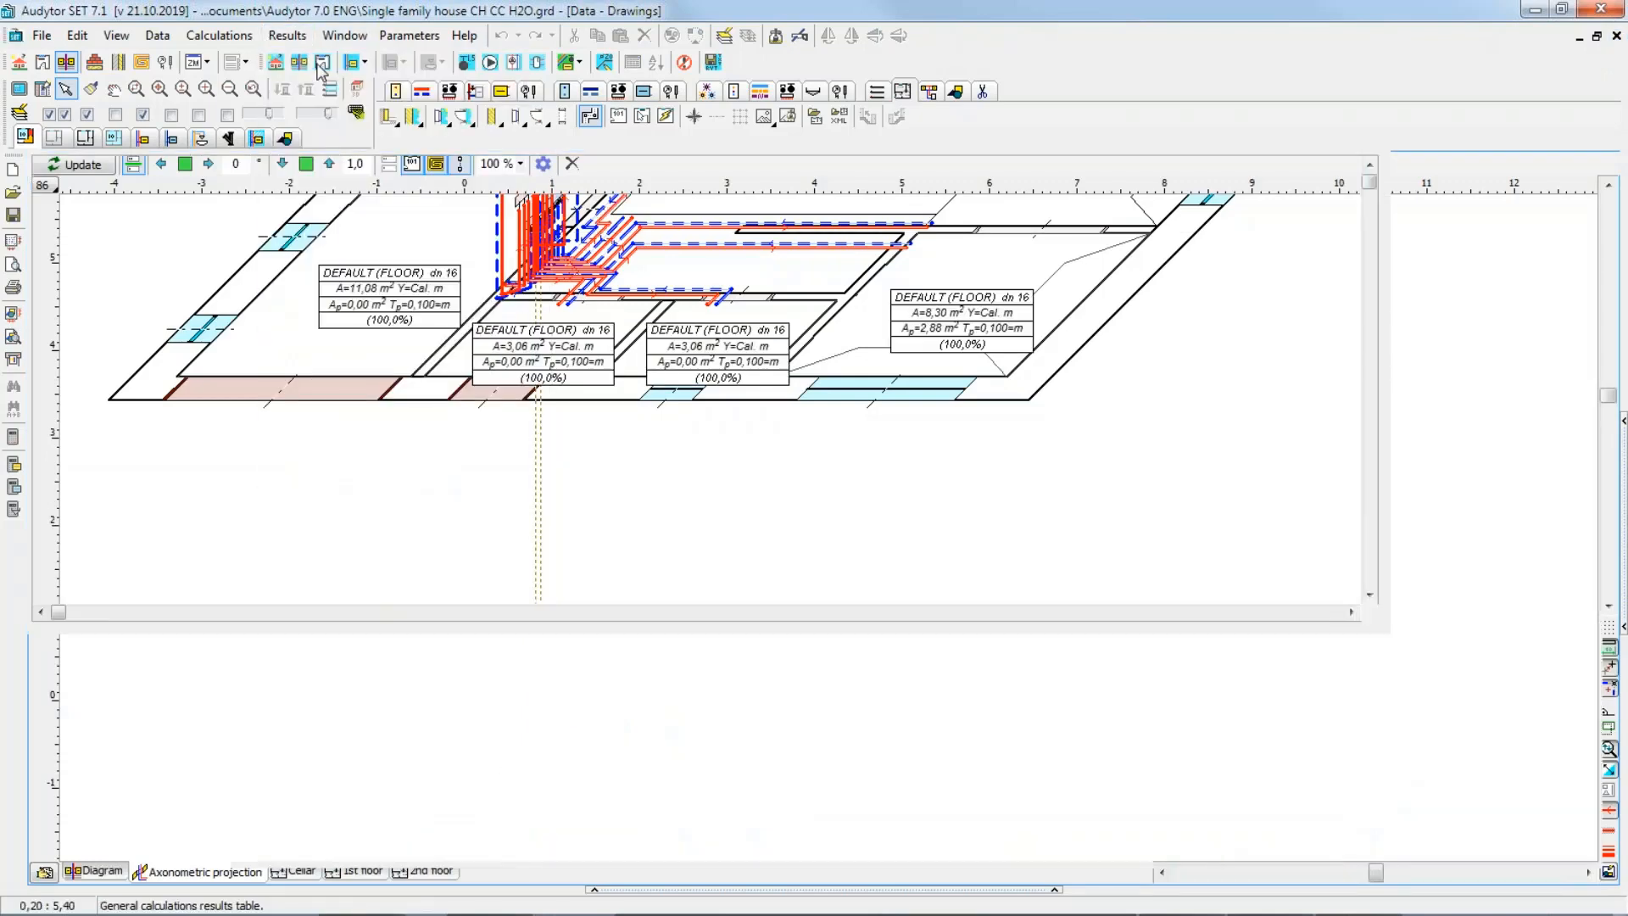
click(575, 521)
scroll(513, 465, down, 3)
key(Up)
scroll(631, 713, down, 1)
scroll(702, 690, down, 3)
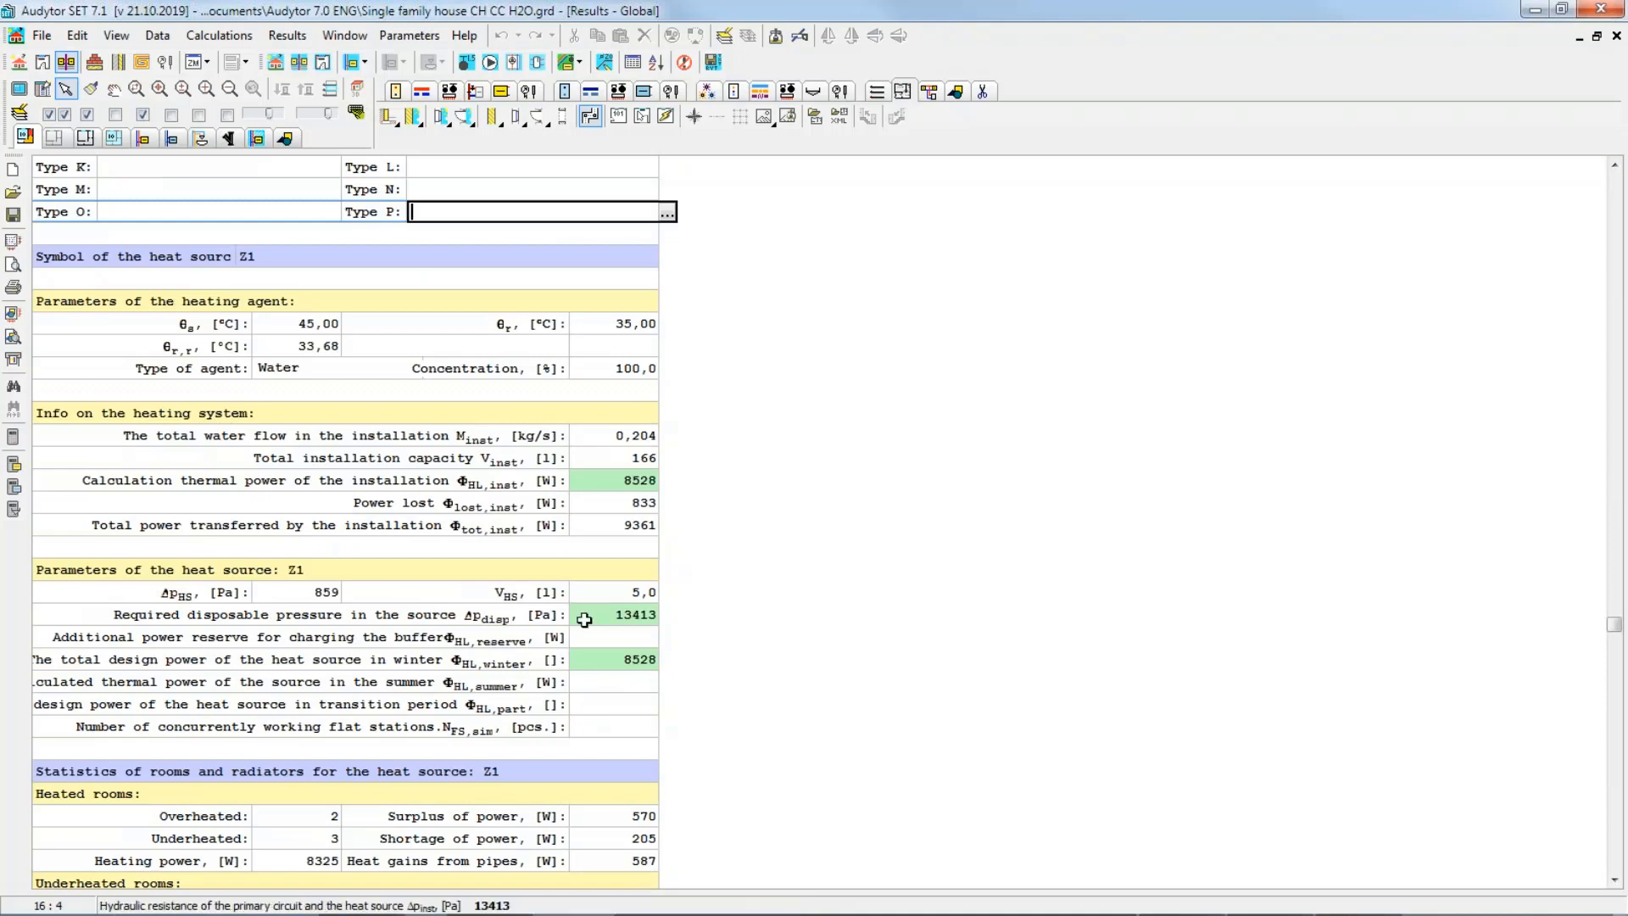
click(611, 616)
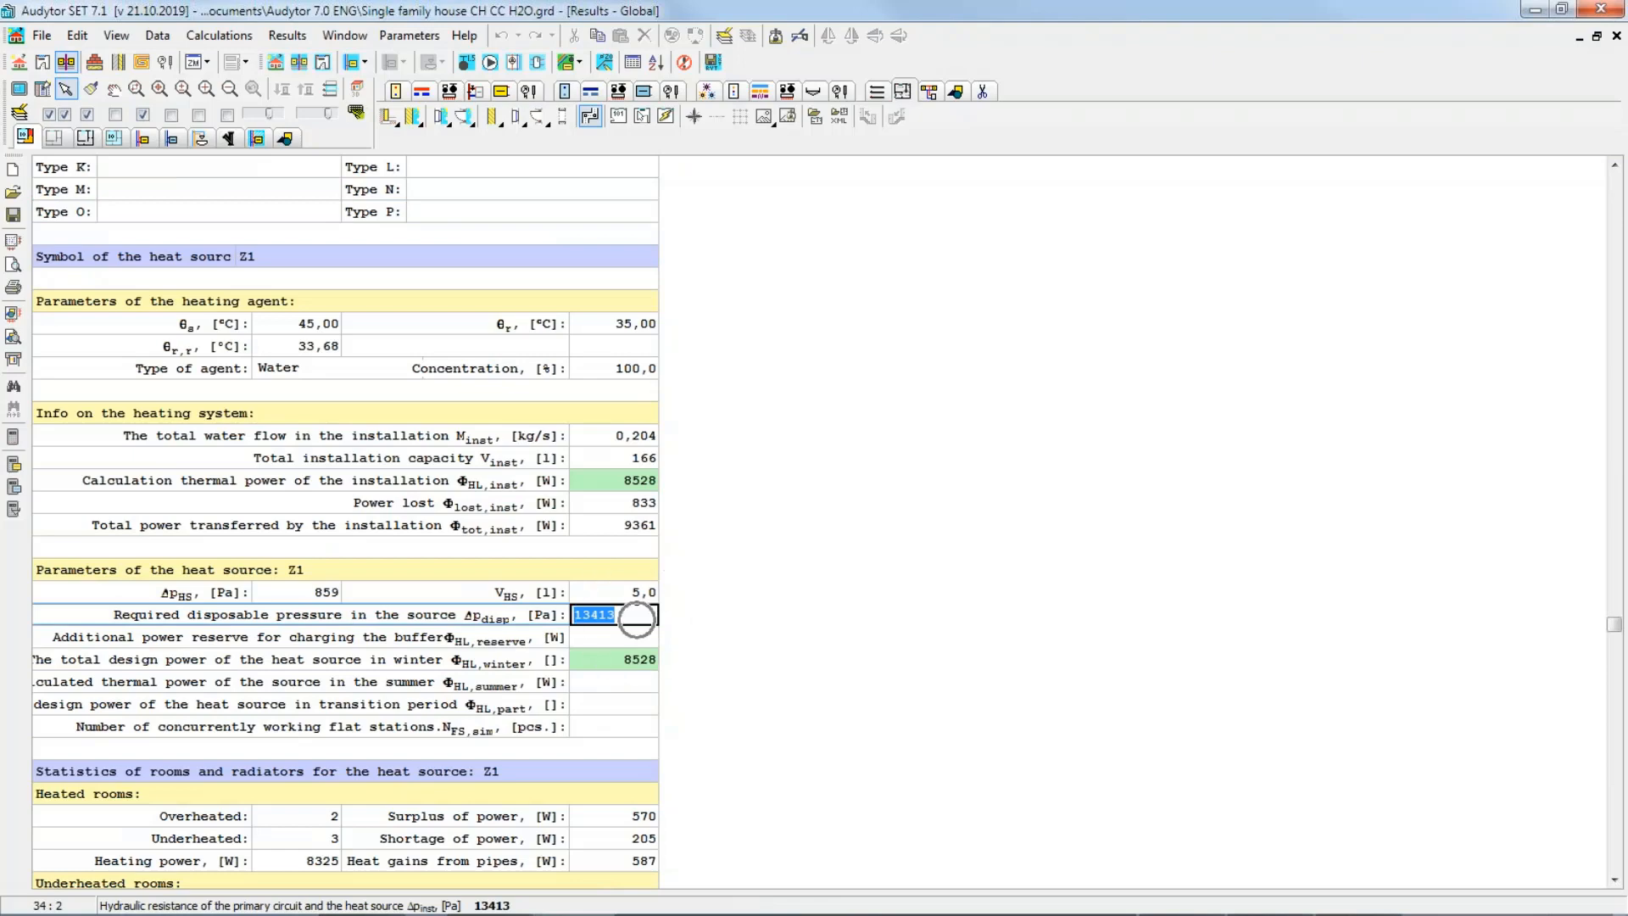
click(640, 618)
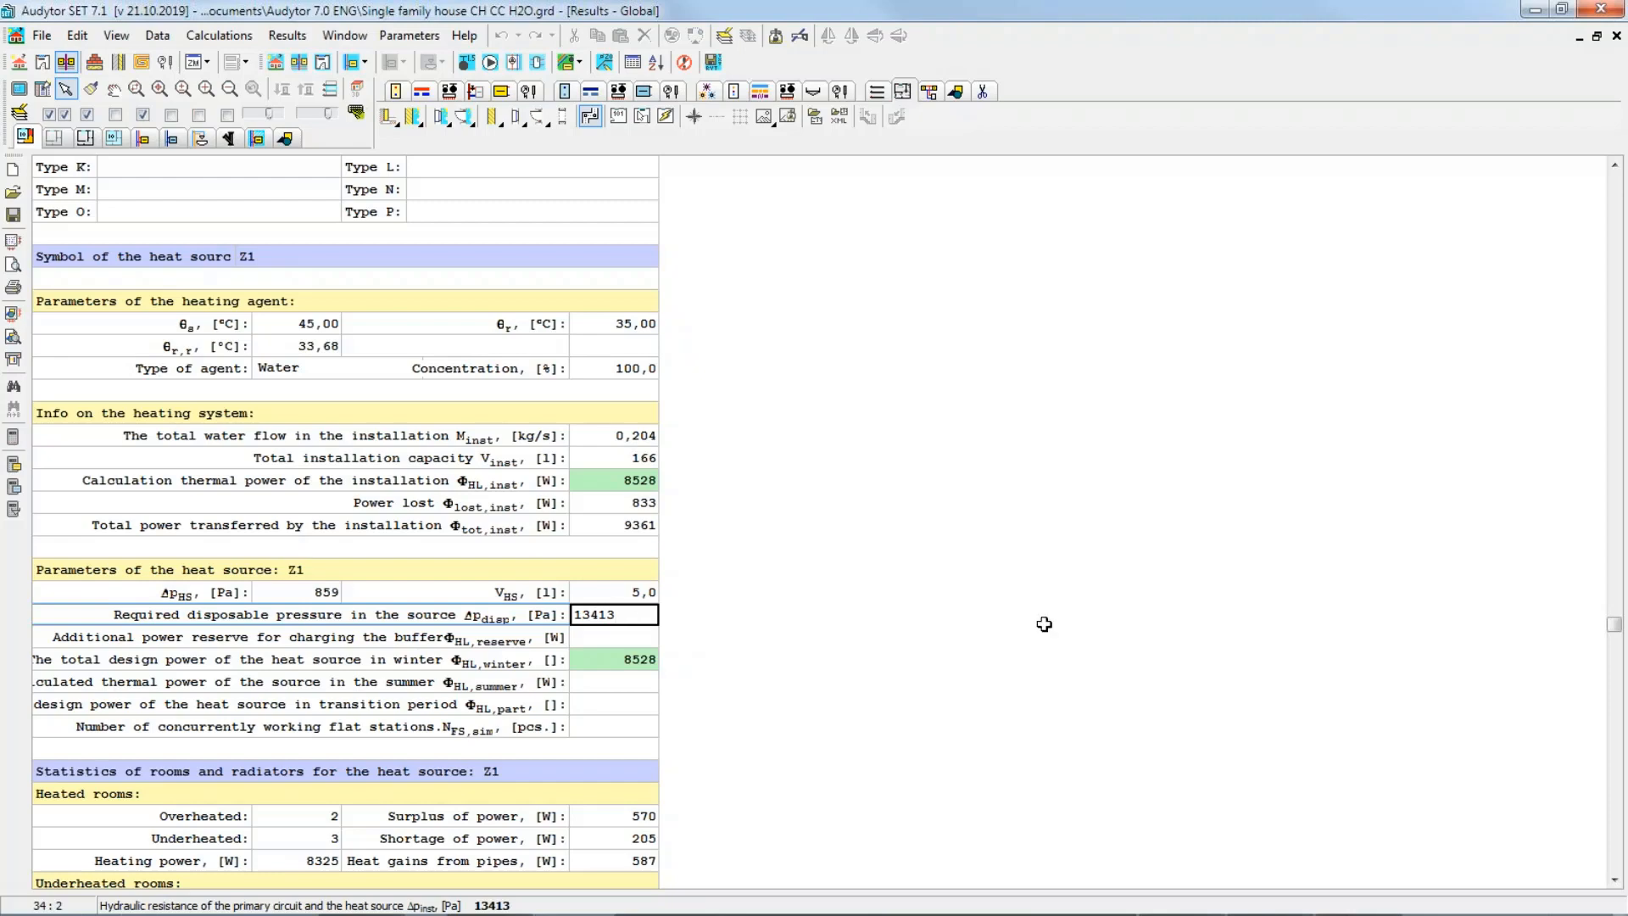
click(1617, 37)
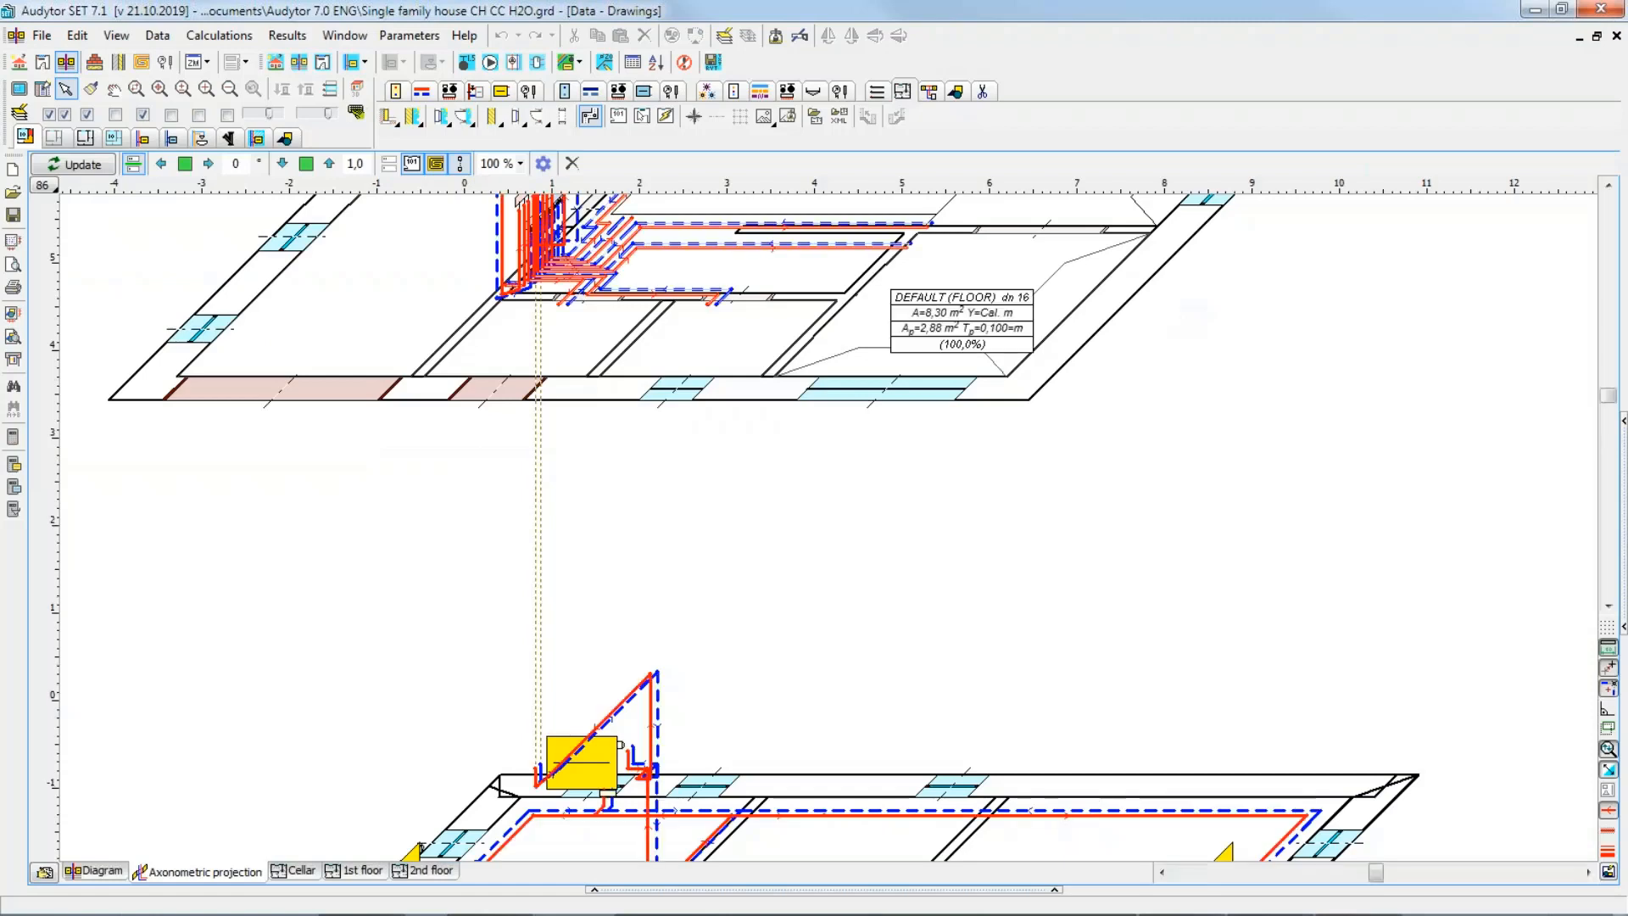
Step: Show the calculation results on the axonometric projection together with the results tables
scroll(857, 591, down, 5)
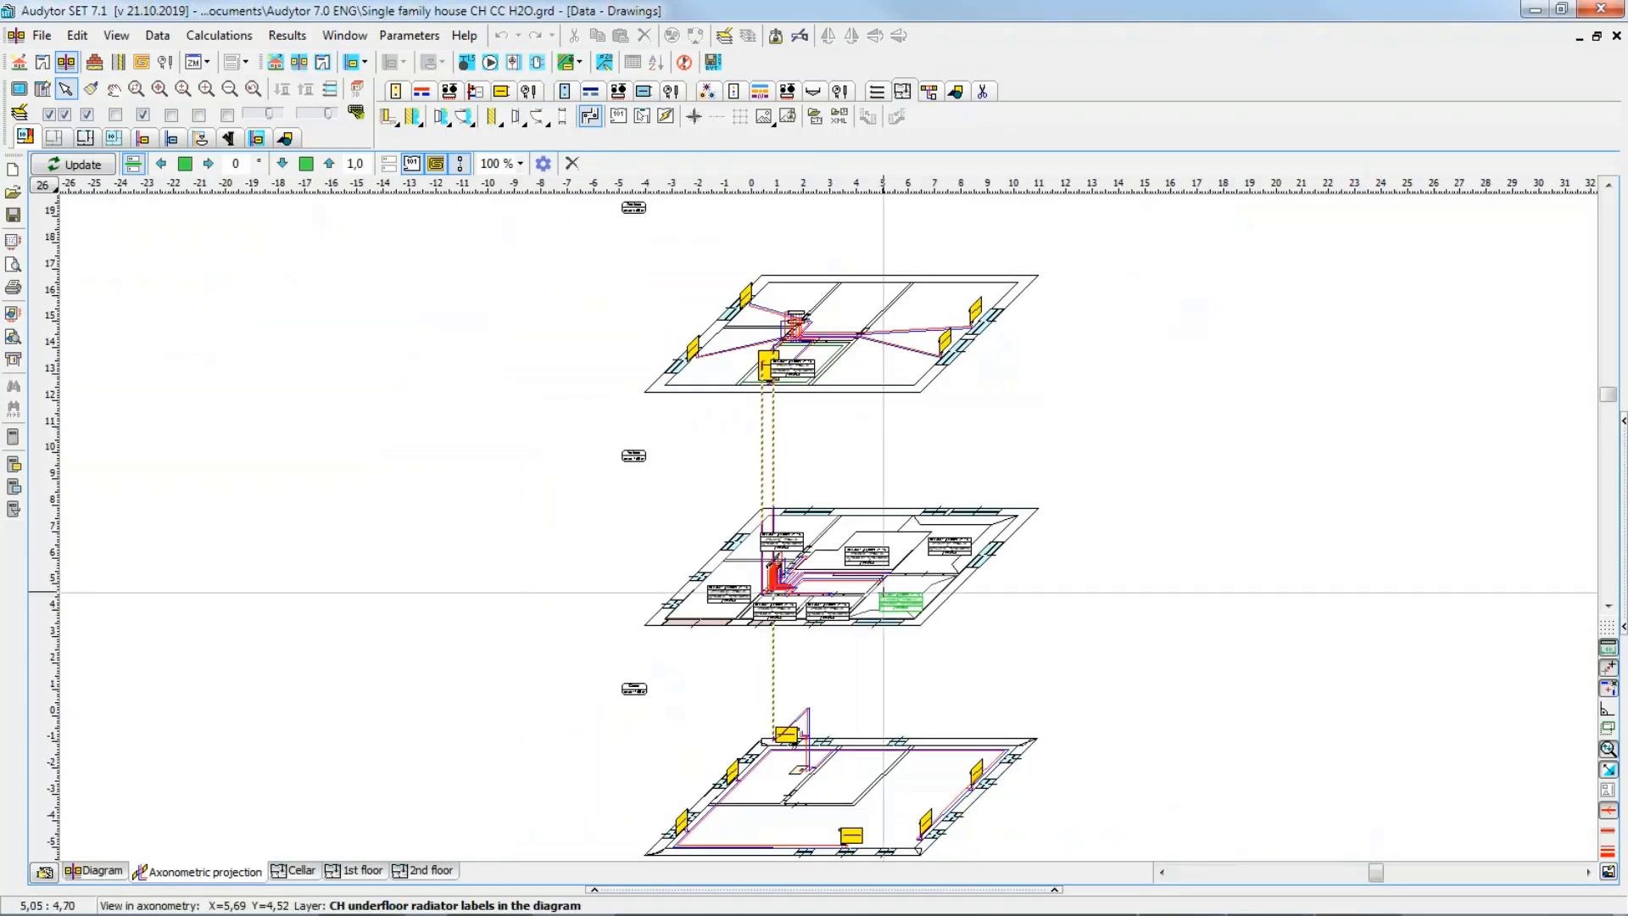
mouse_move(894, 674)
middle_down()
mouse_move(814, 571)
mouse_move(715, 615)
middle_up()
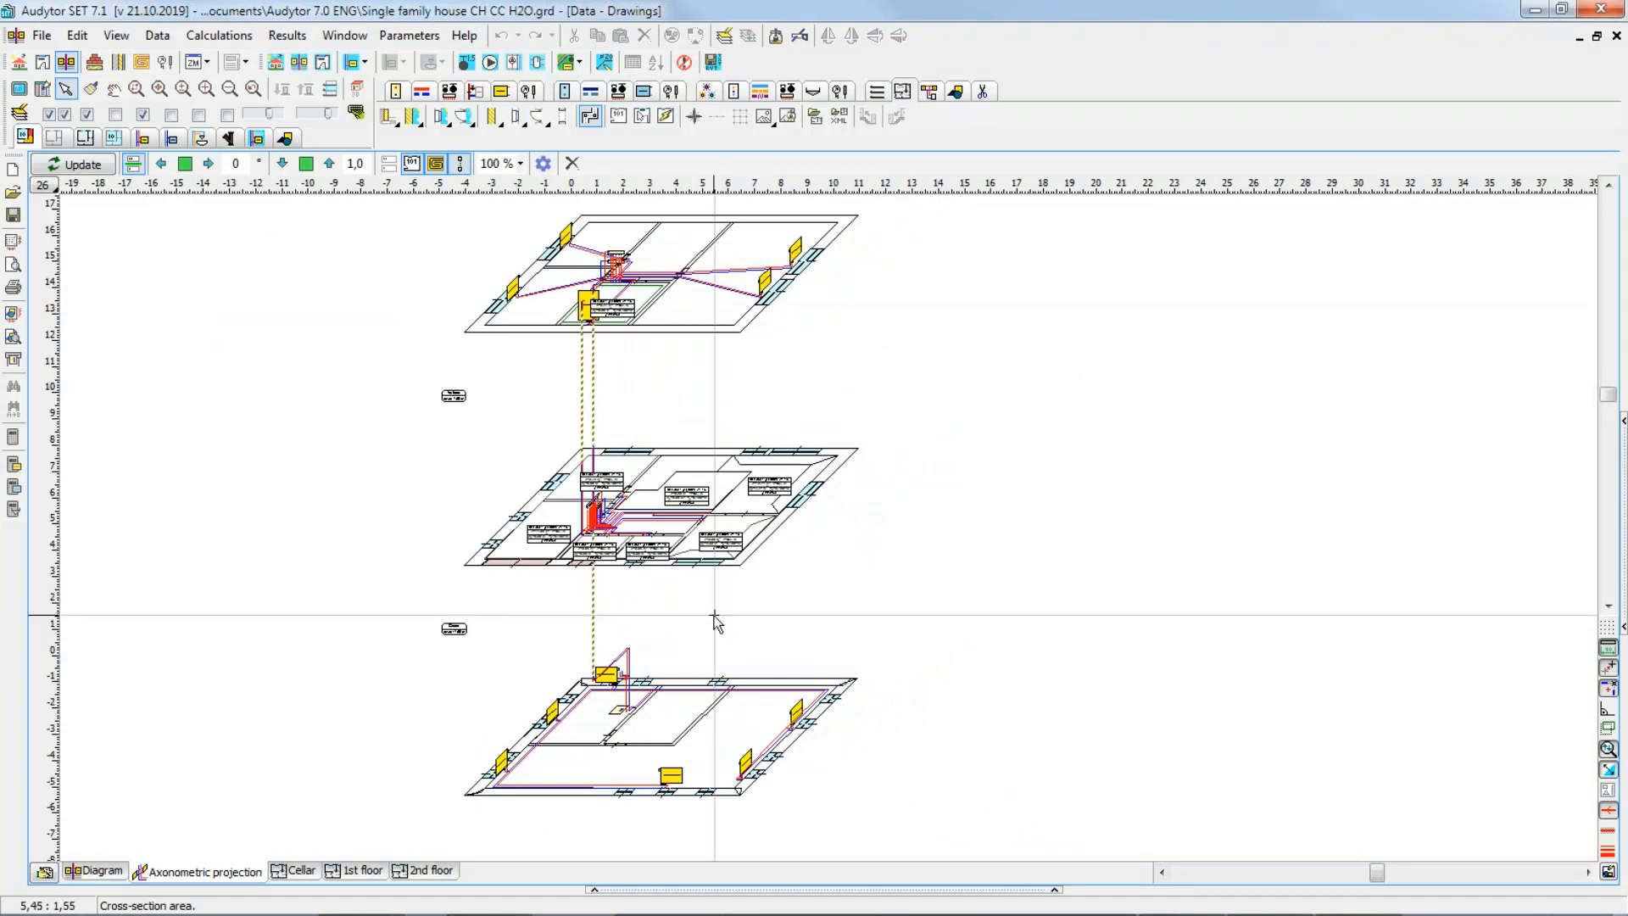
key(F10)
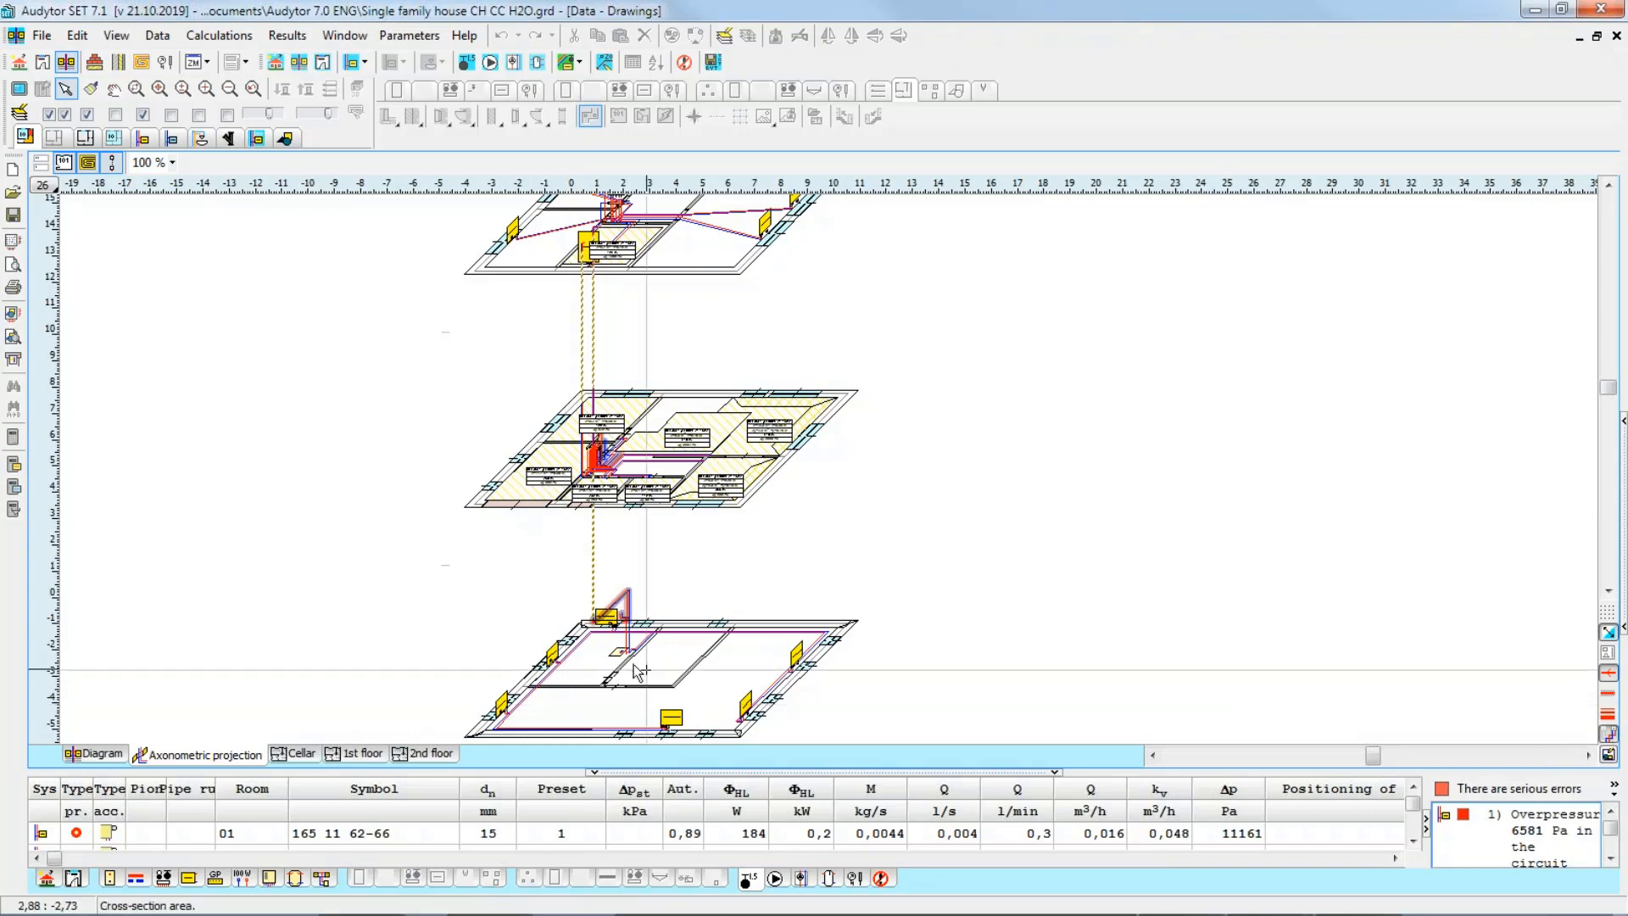
Step: Show the circuit through the 9.3 m² underfloor radiator on the middle storey of the axonometric projection
middle_drag(661, 640, 725, 586)
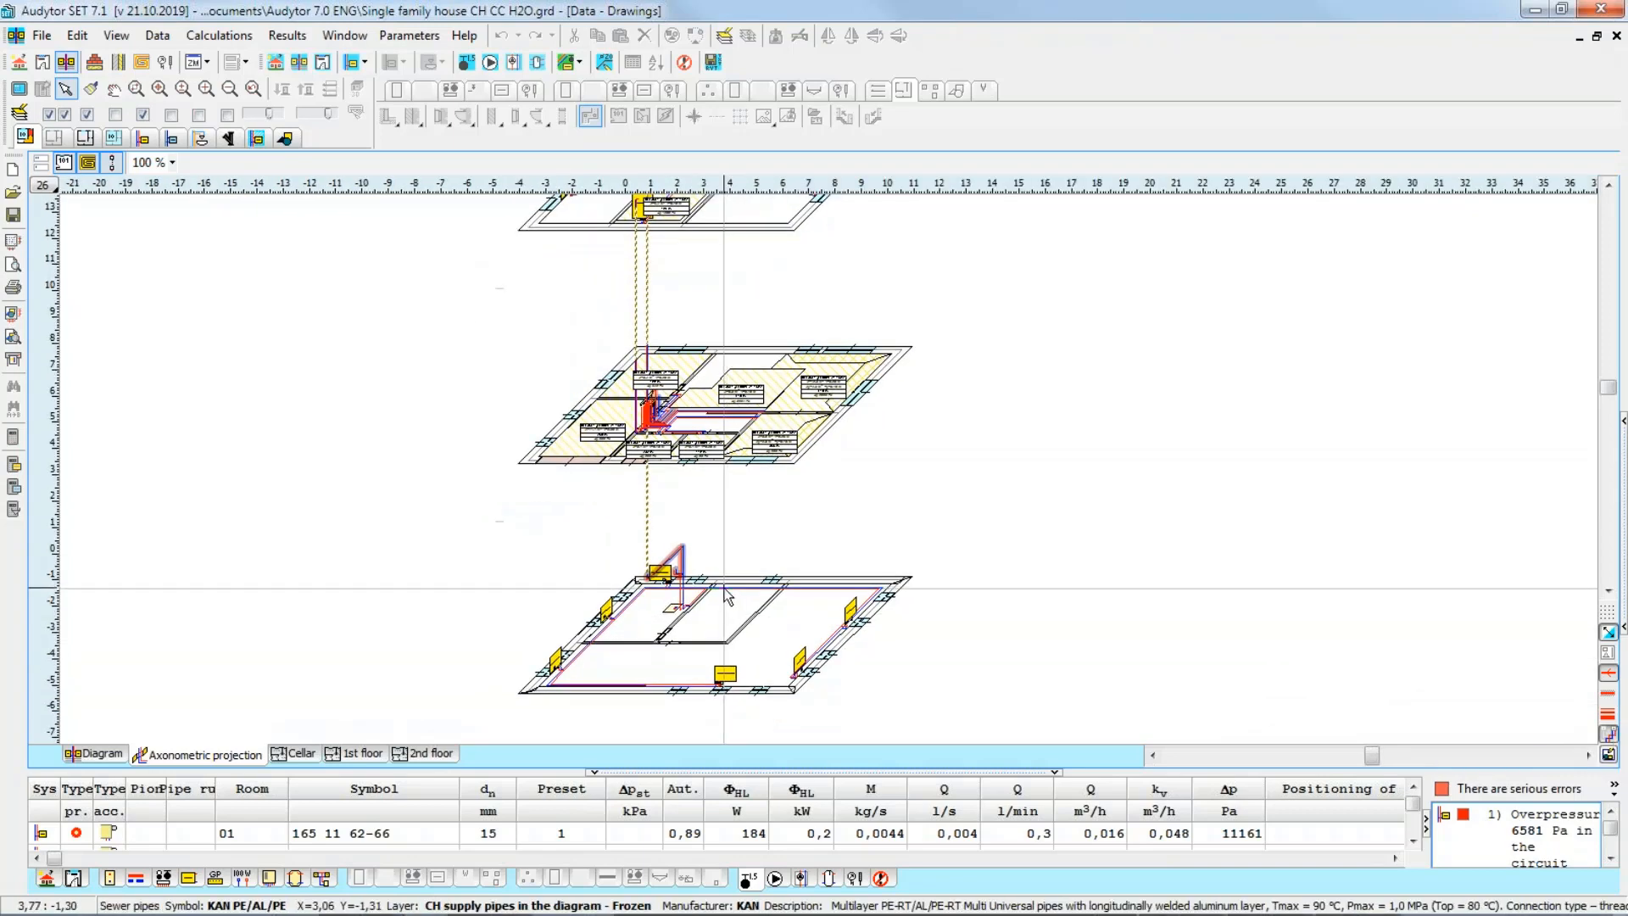
scroll(703, 594, up, 5)
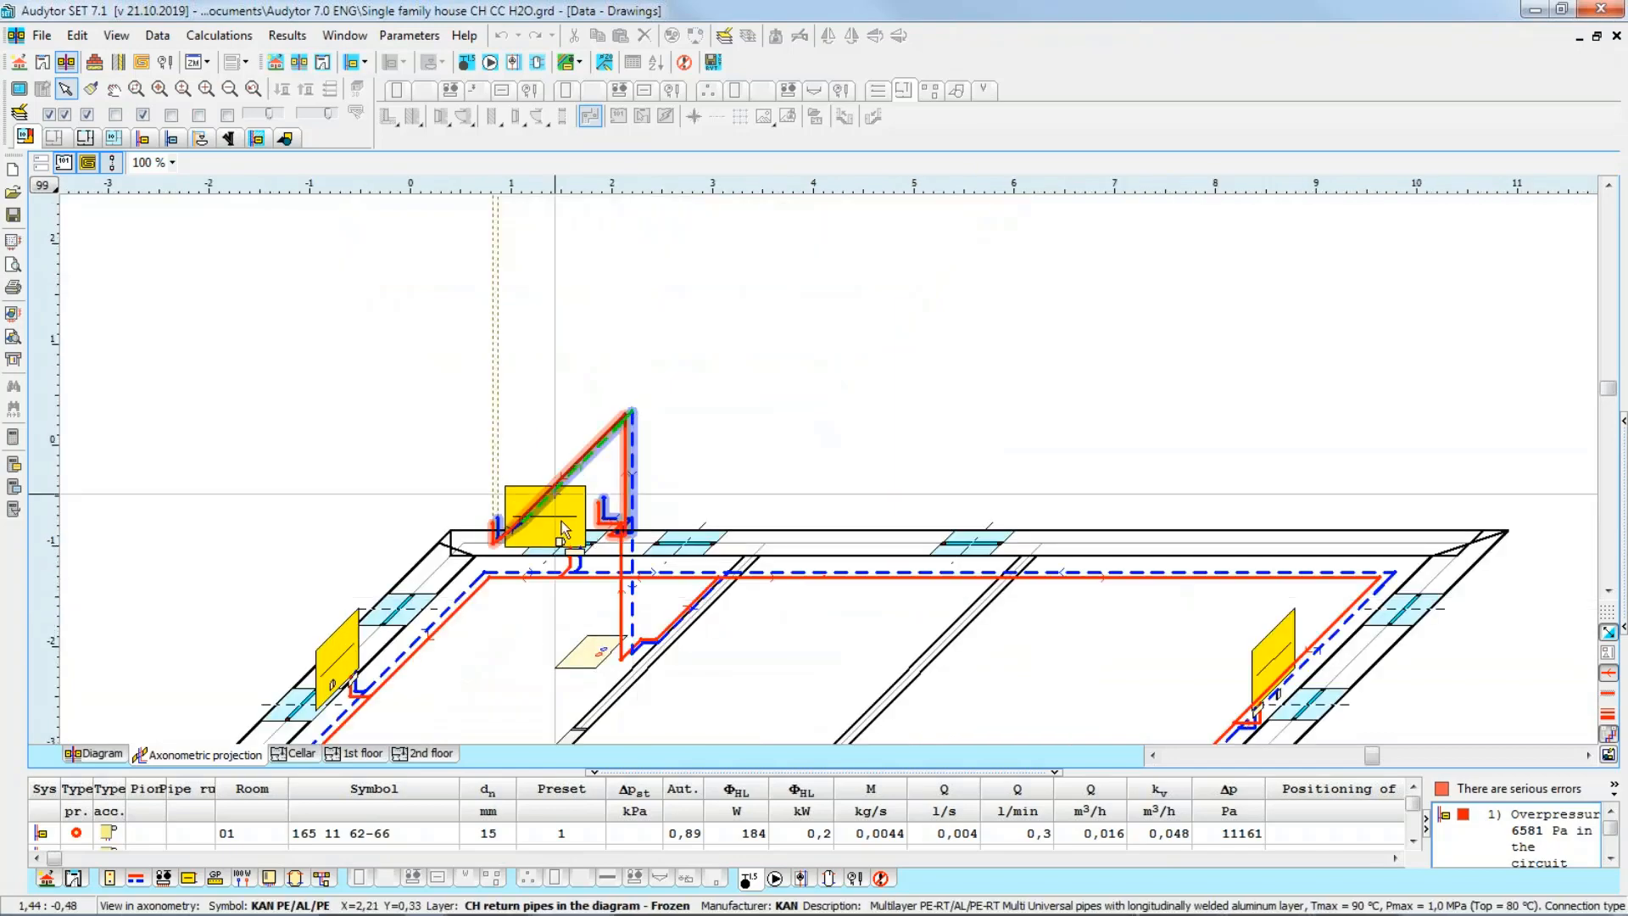
middle_drag(747, 624, 767, 660)
middle_drag(678, 398, 810, 710)
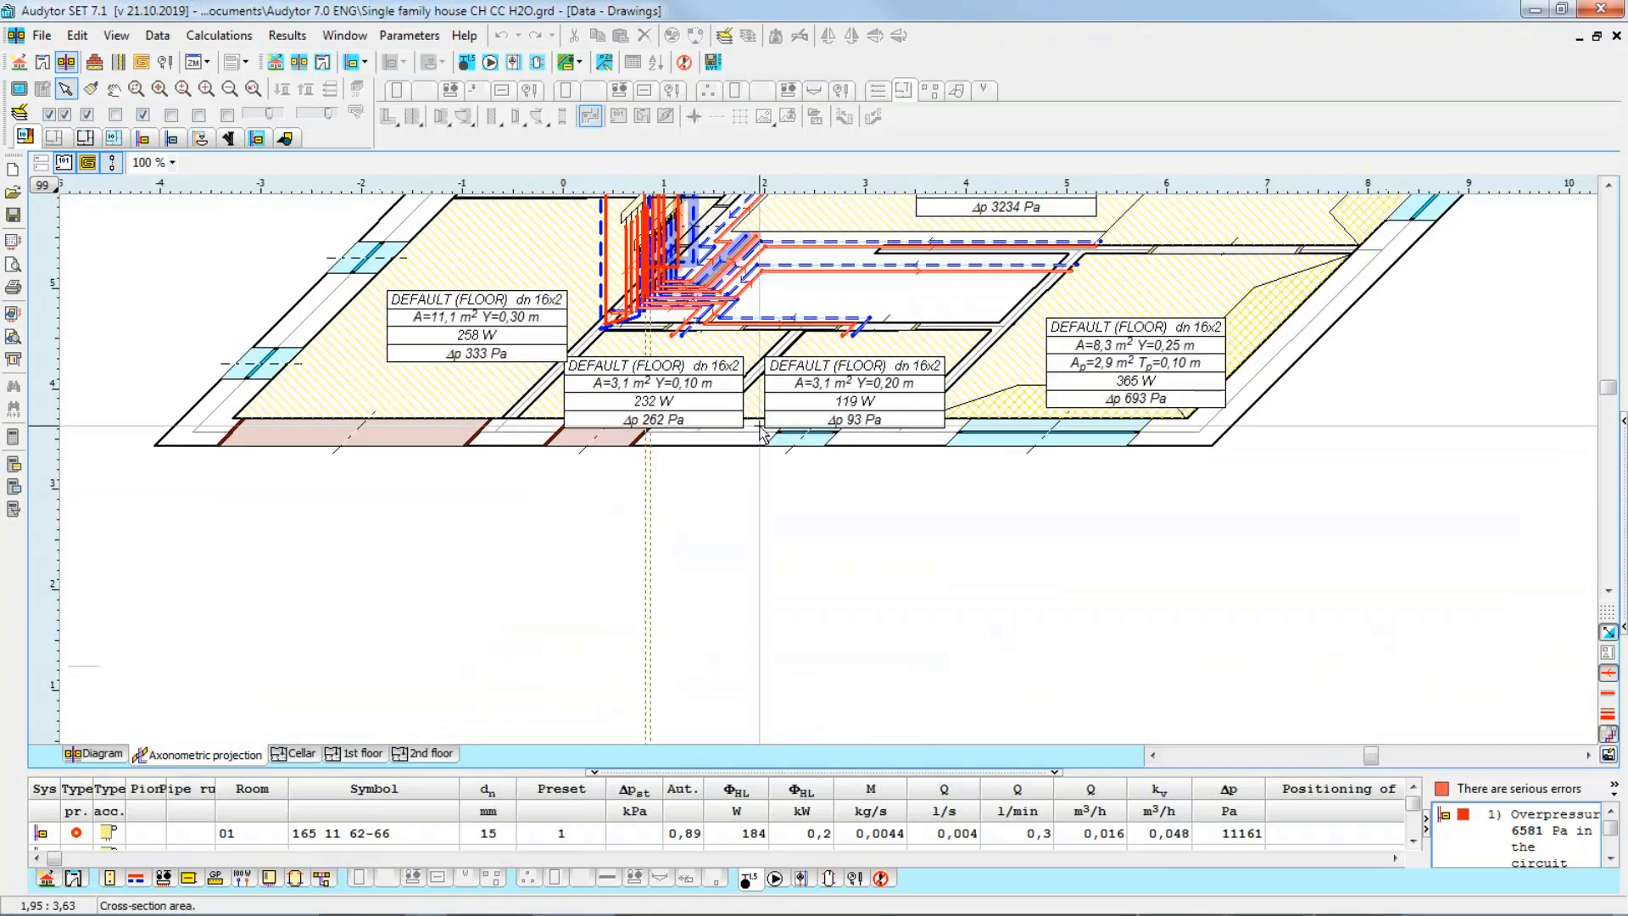
middle_drag(763, 429, 790, 748)
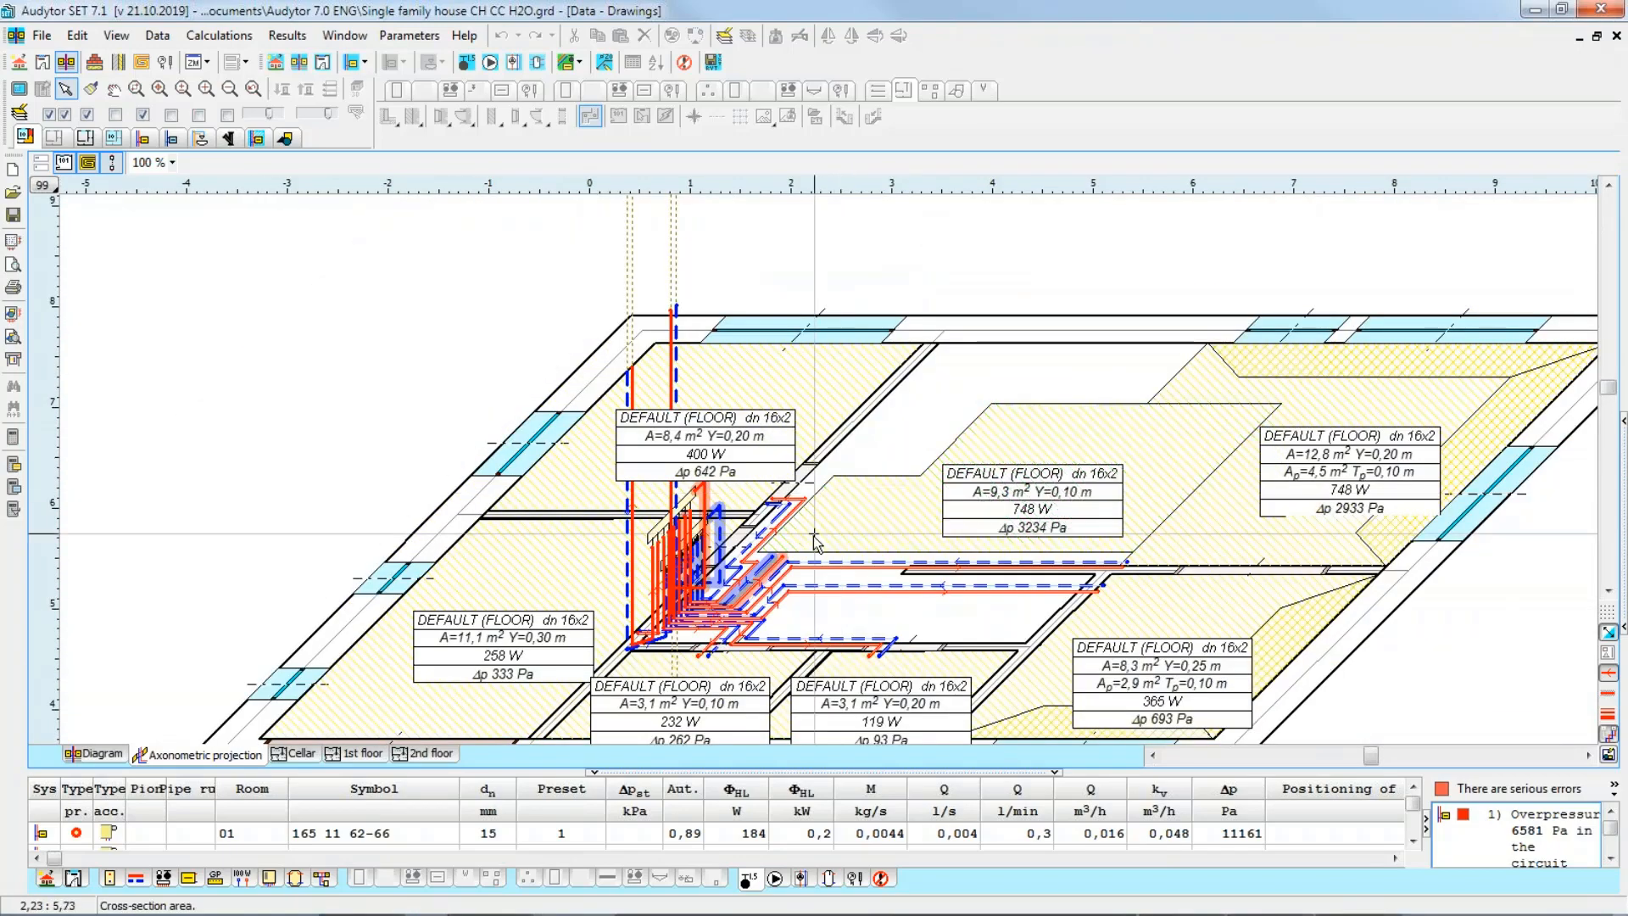
scroll(830, 487, up, 2)
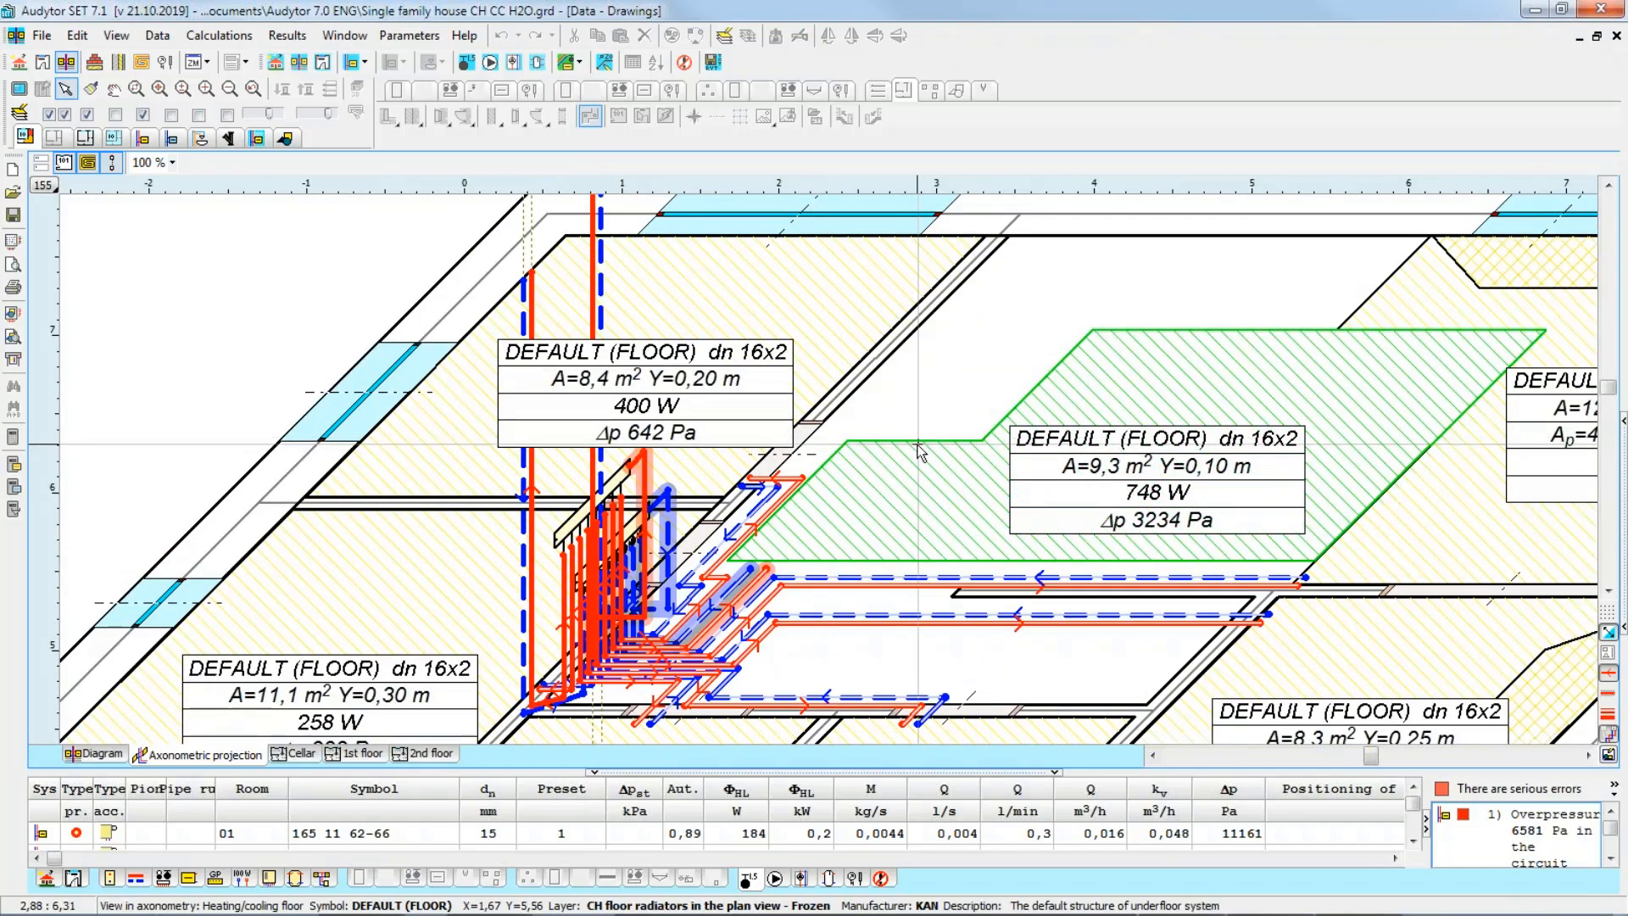
right_click(914, 455)
key(Escape)
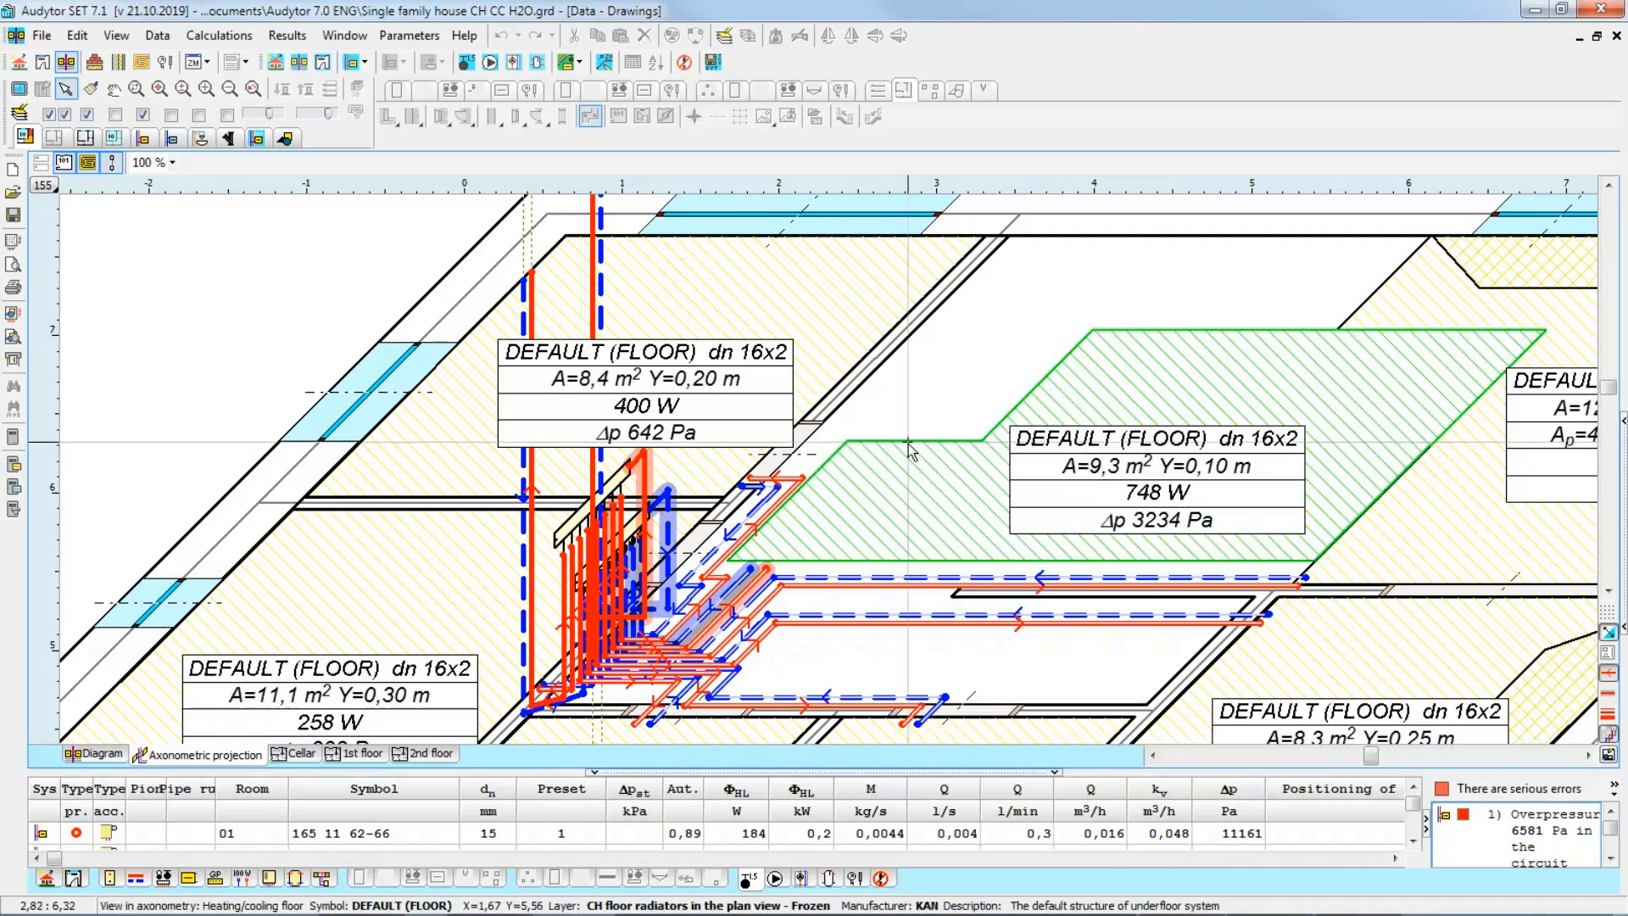
right_click(910, 442)
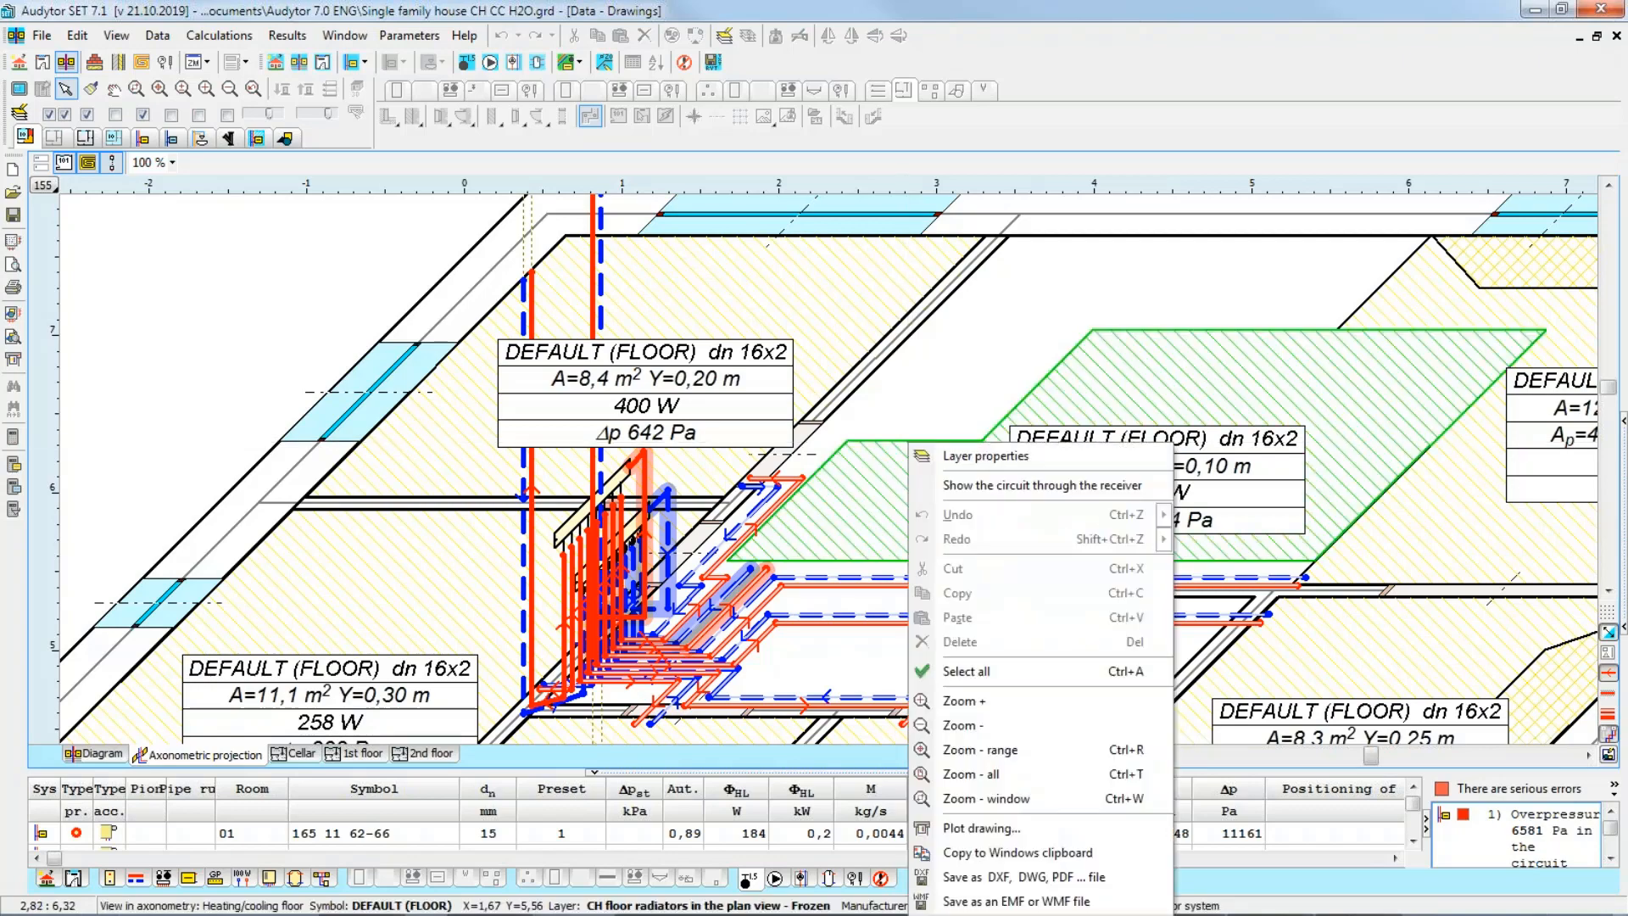
click(1064, 490)
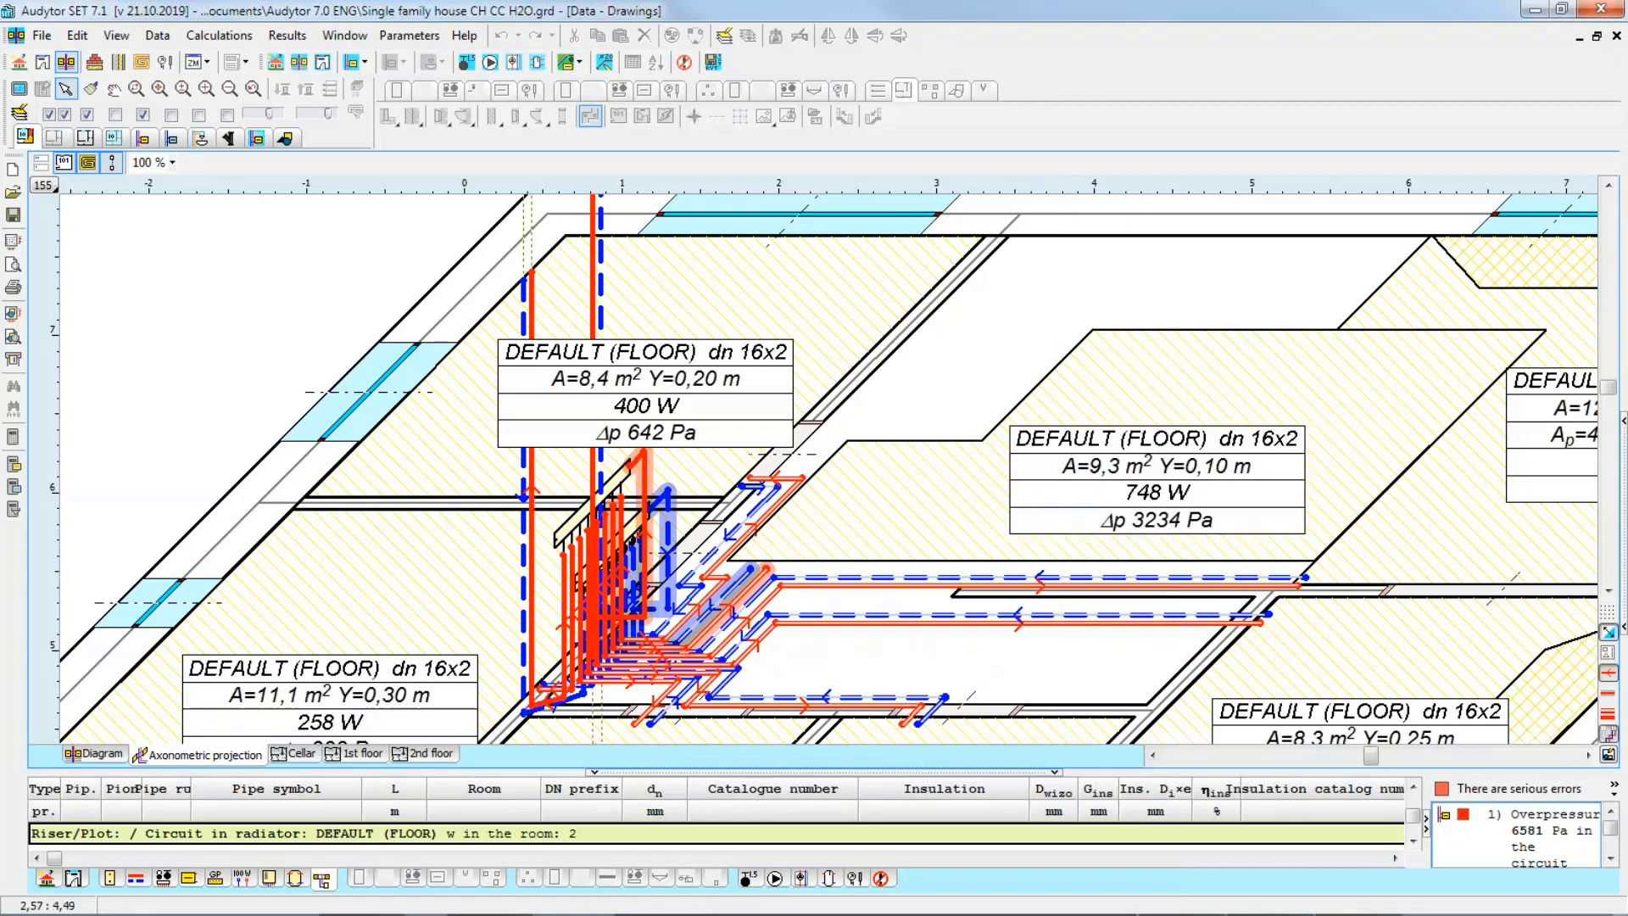
Step: Enlarge the circuit results table and go through its pipe runs row by row from specific linear pressure drop to the underfloor radiator
drag(863, 773, 851, 515)
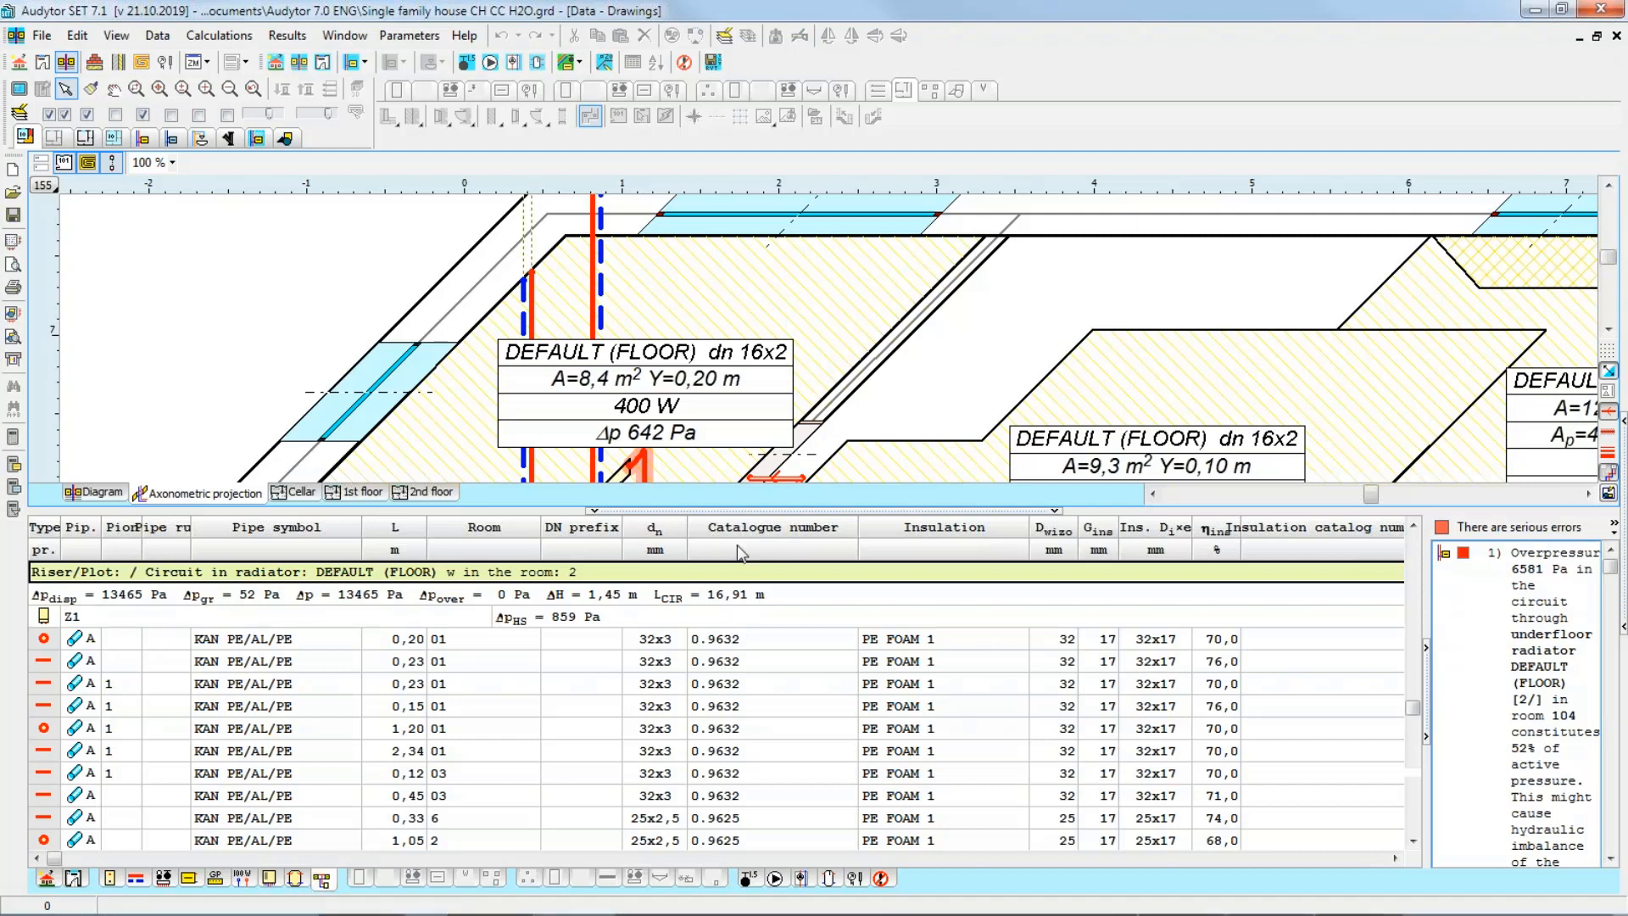
click(1125, 861)
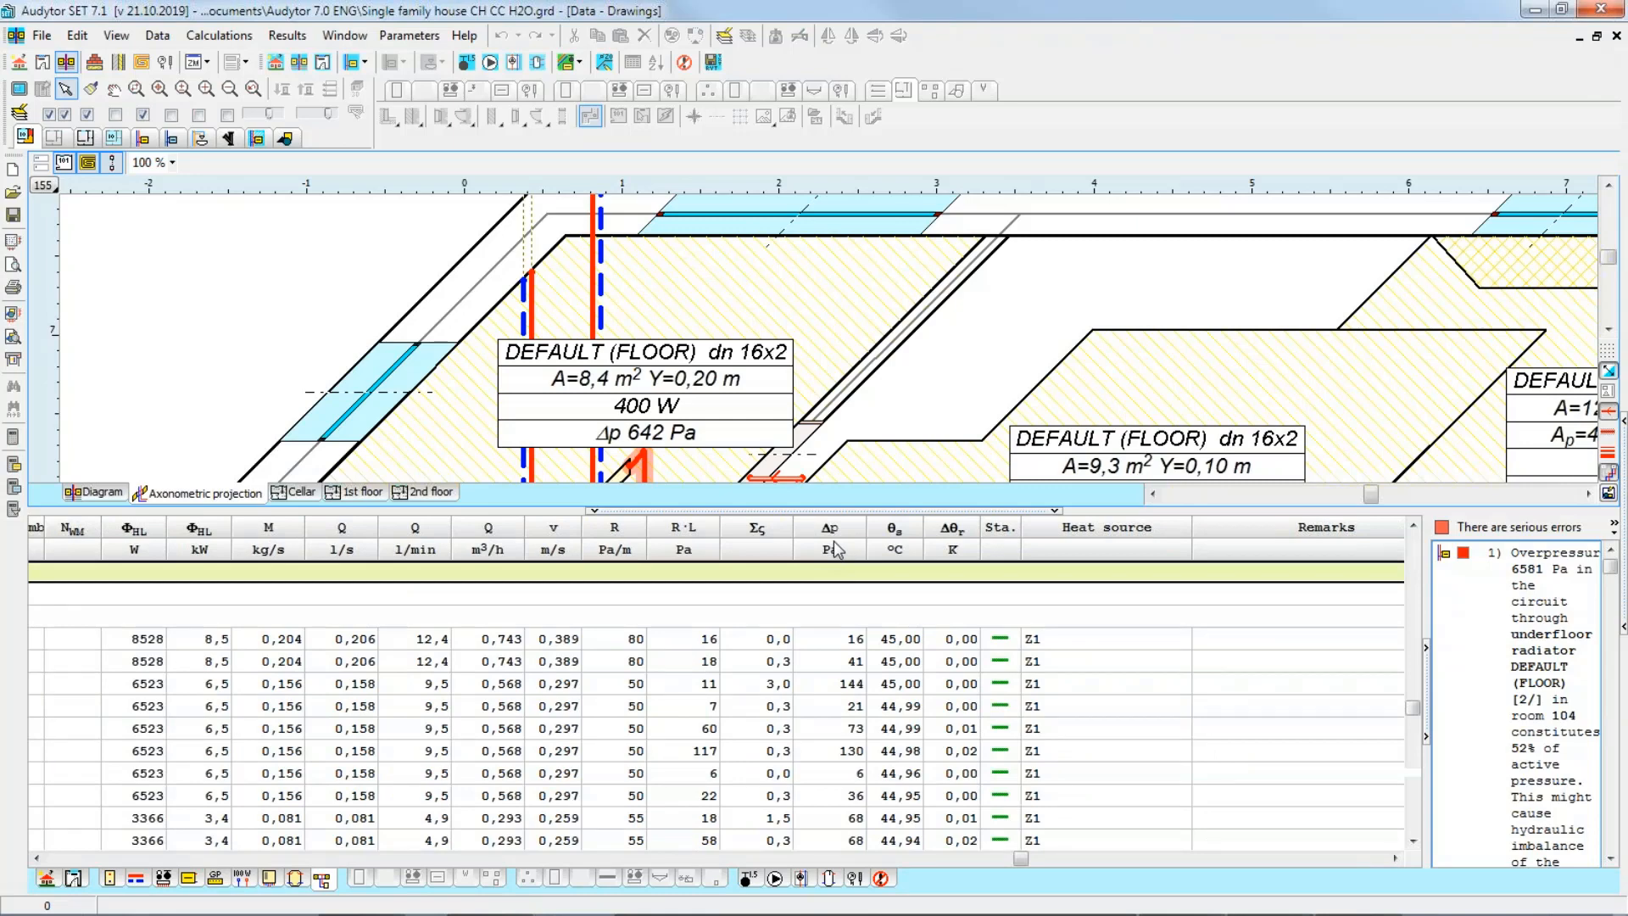
click(614, 639)
key(Down)
key(Down)
key(Down)
key(Down)
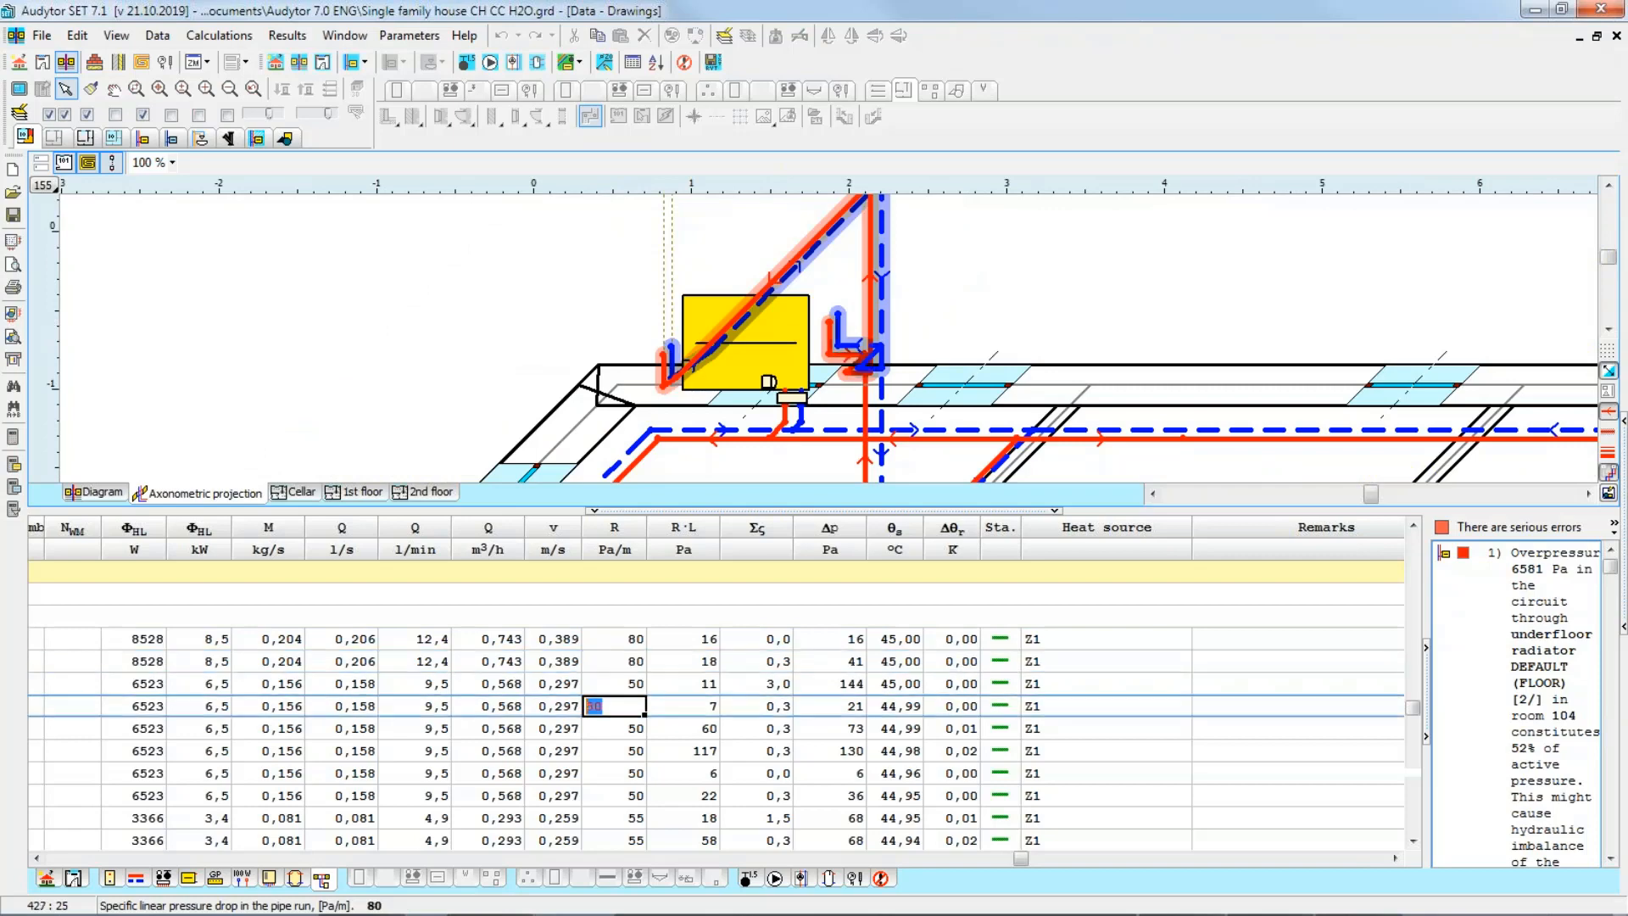
key(Down)
key(Down)
key(Down)
key(Down)
key(Down)
key(Down)
key(Down)
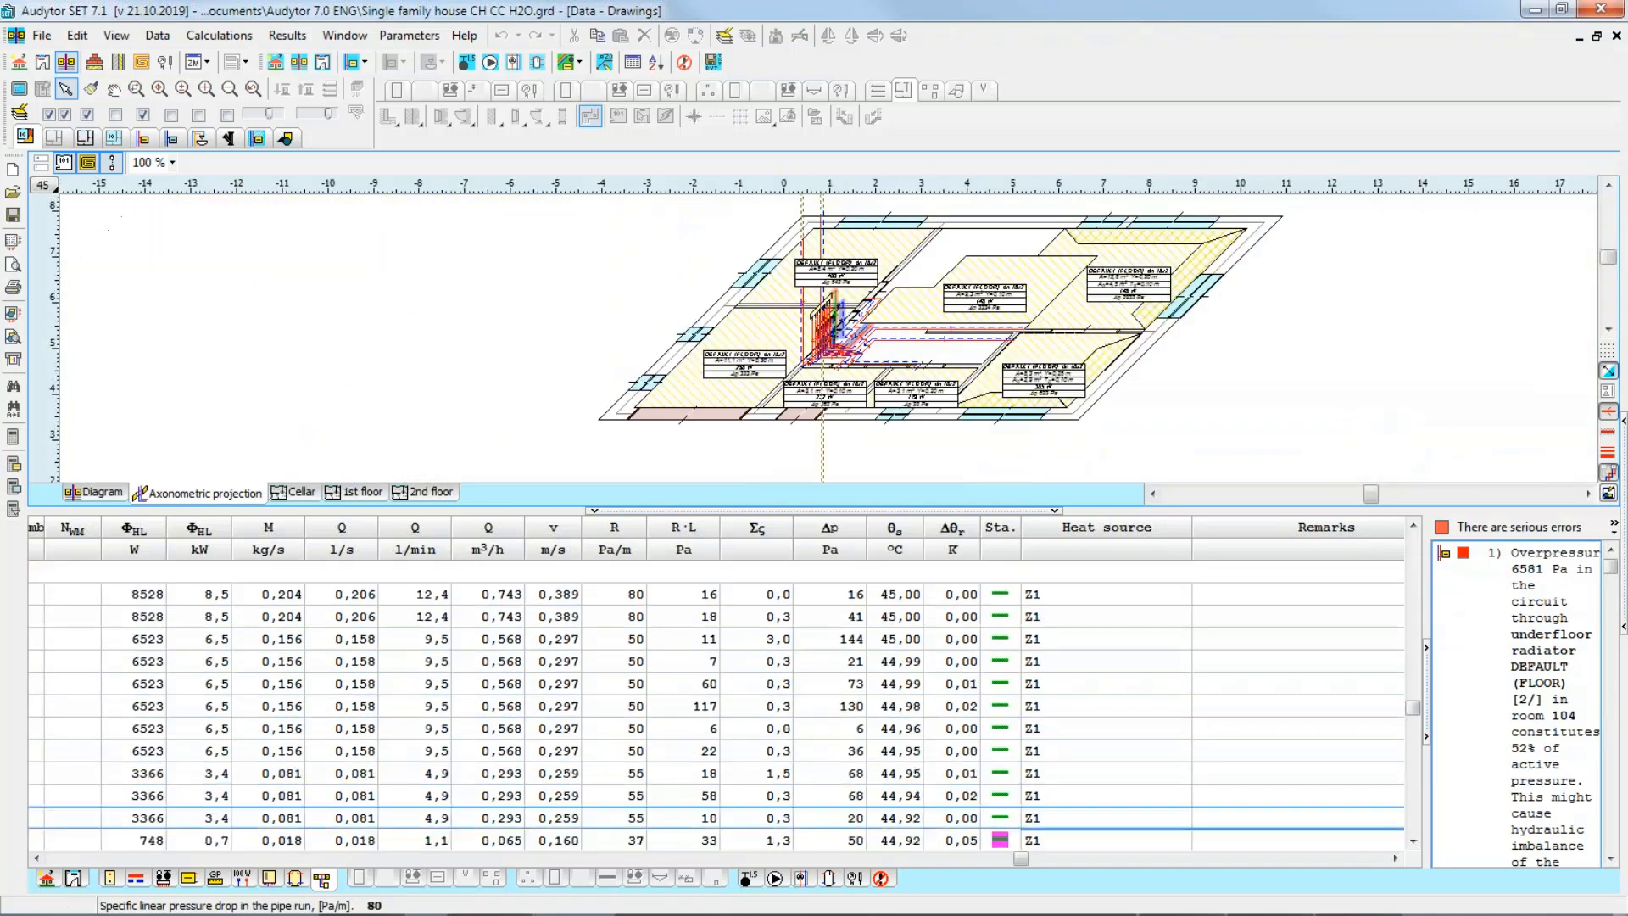
key(Down)
key(Down)
key(Down)
key(Down)
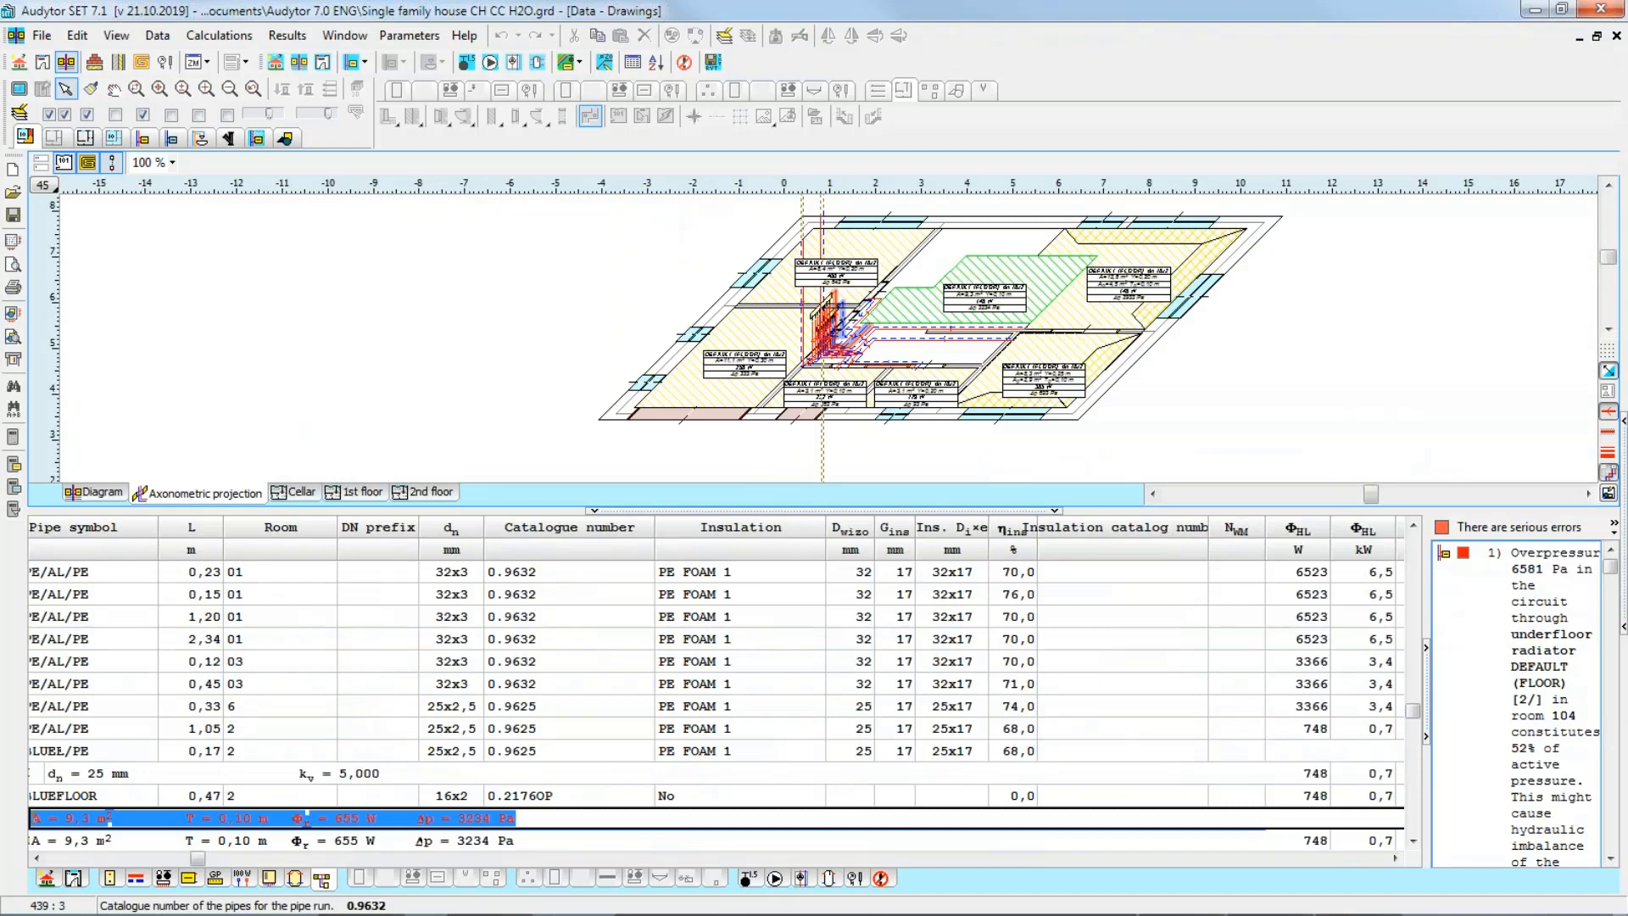
key(Down)
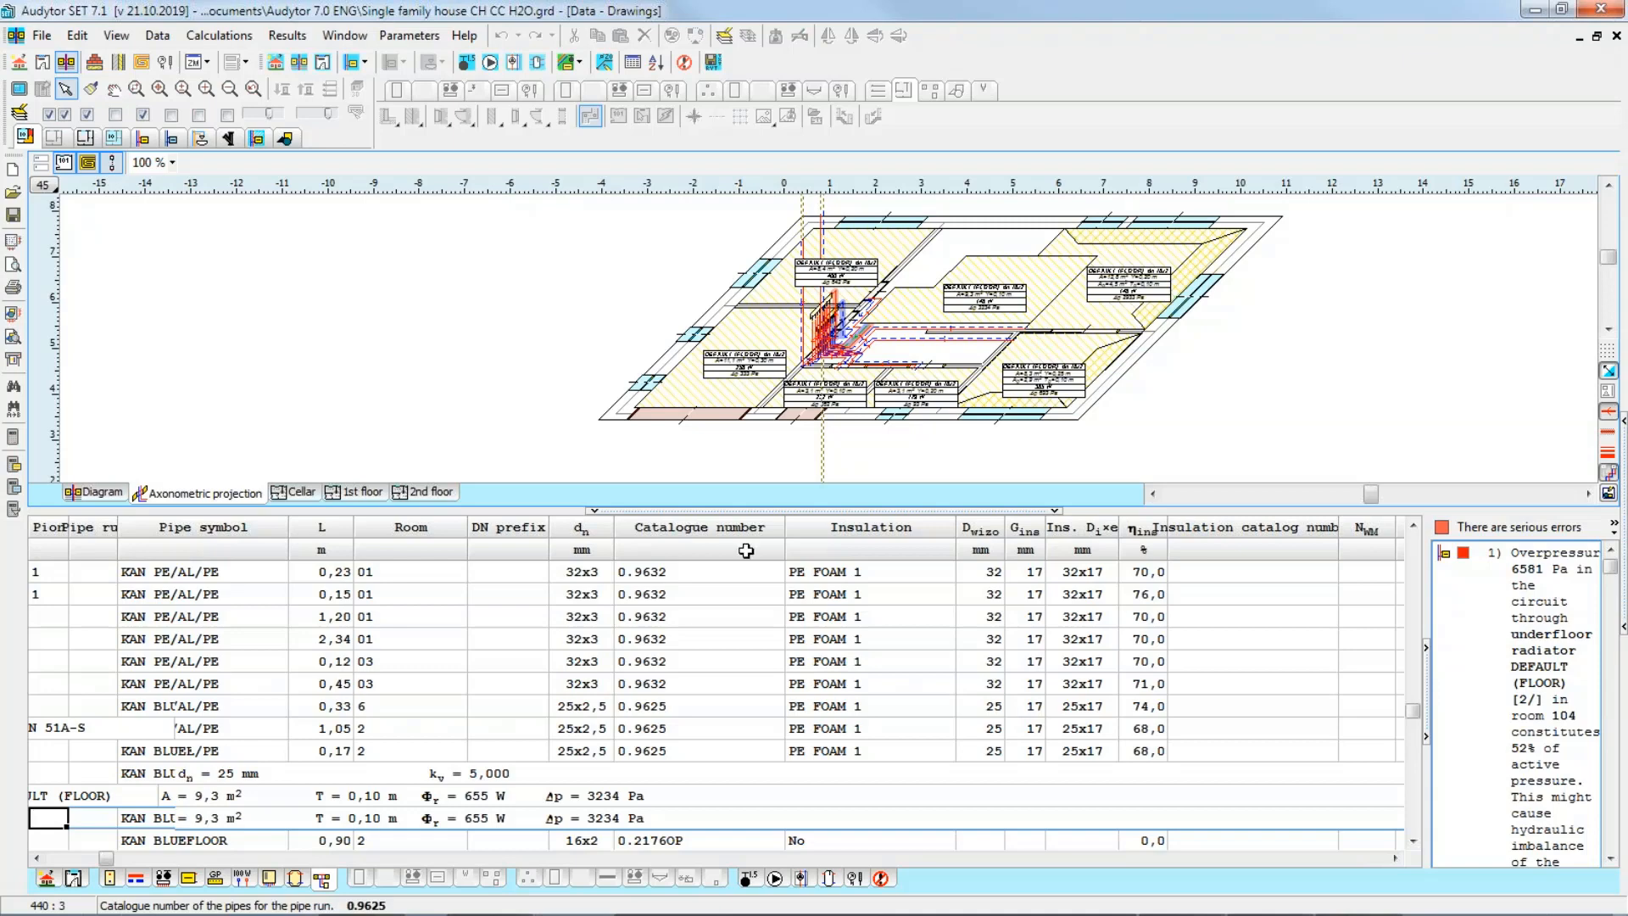
Step: Open the materials list for the pipes
click(287, 35)
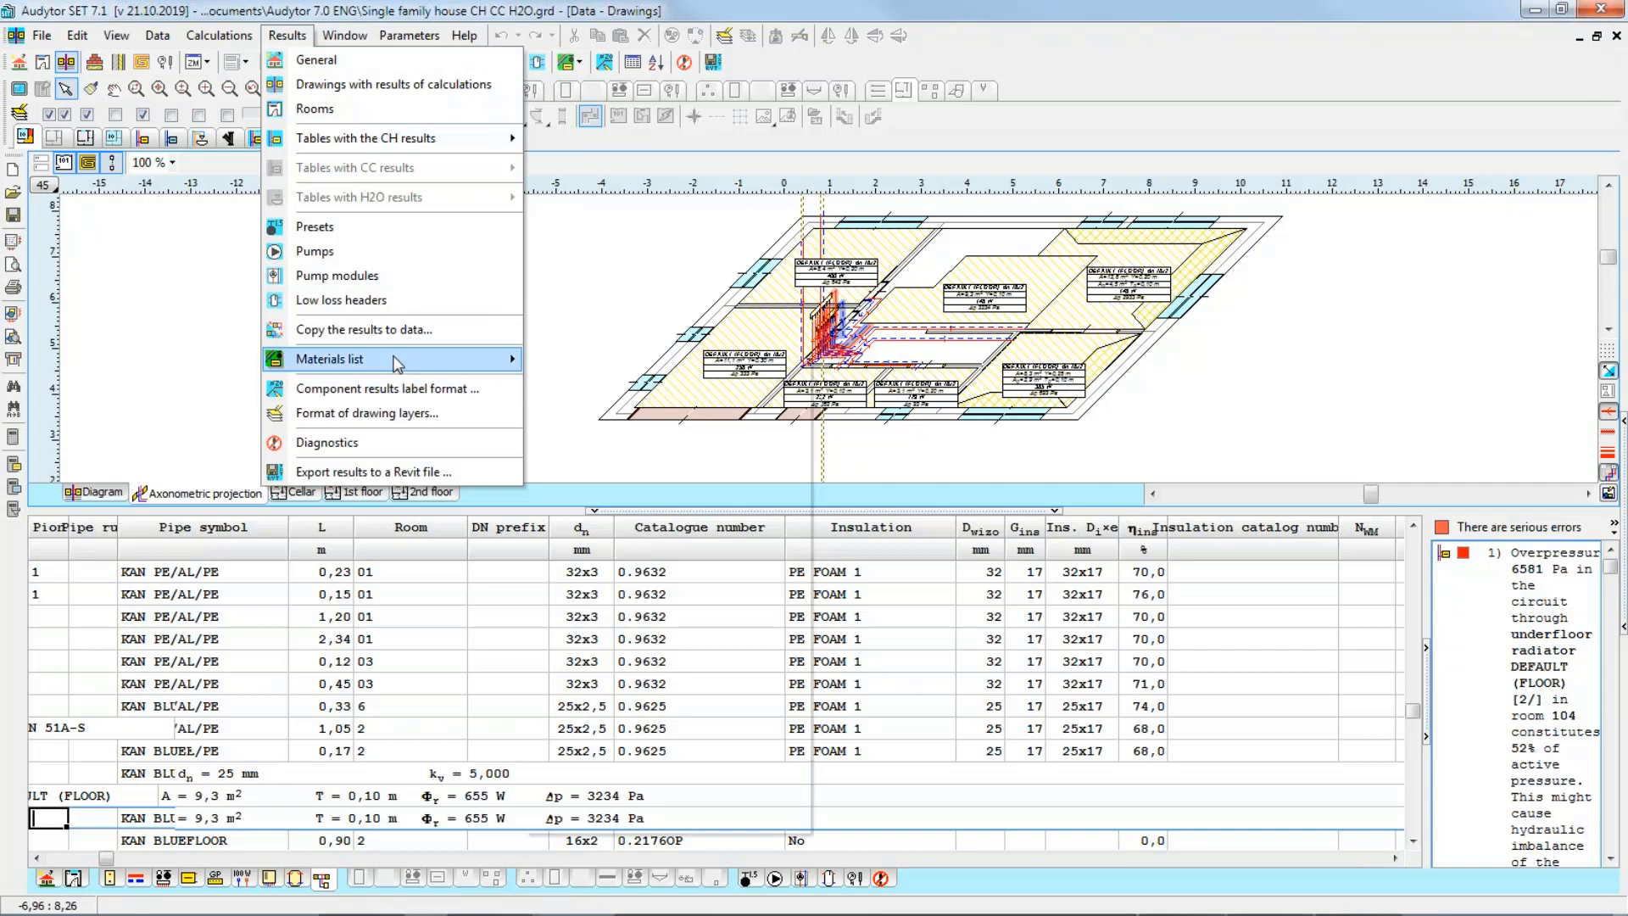
mouse_move(397, 365)
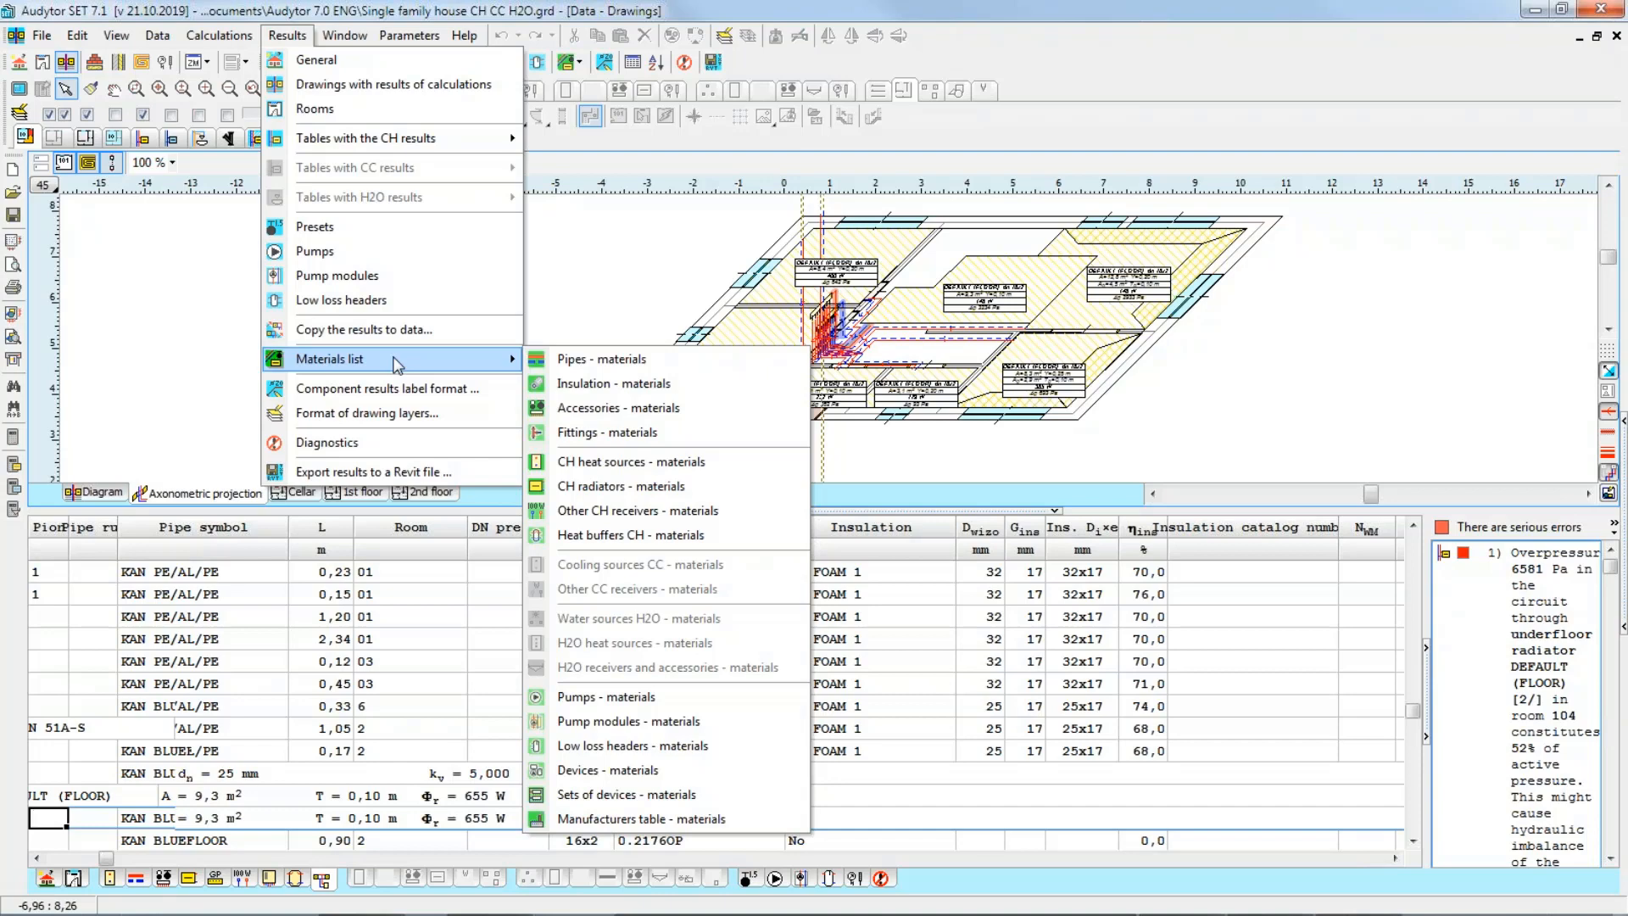
click(568, 361)
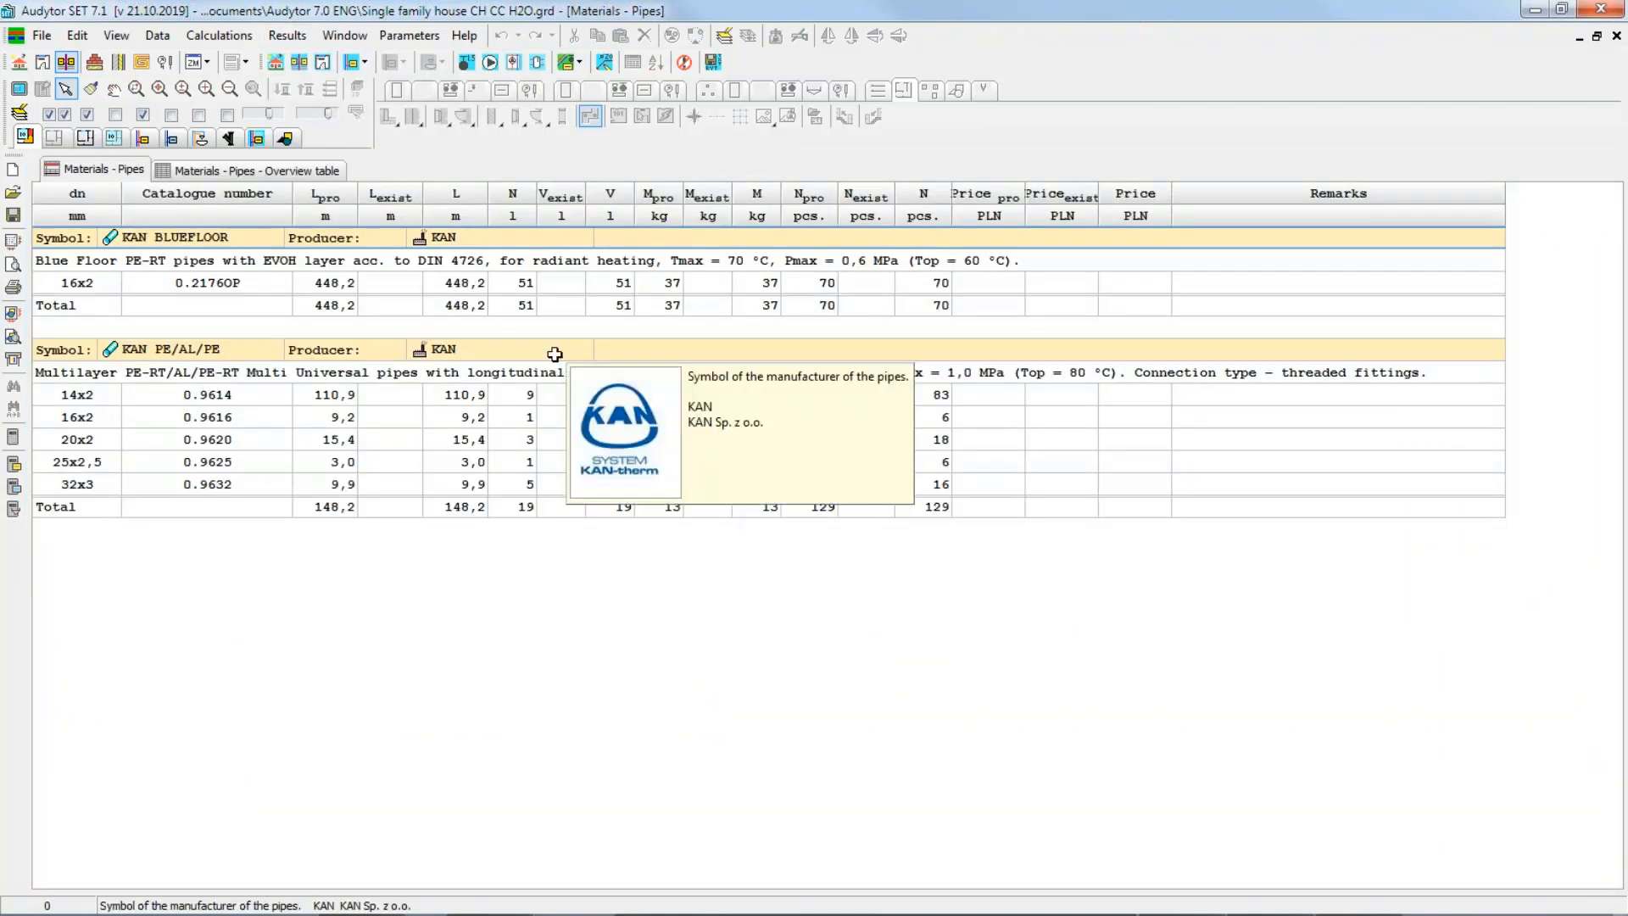
Step: Compare the grouped pipe materials list with its overview table, finishing on the overview table
click(169, 172)
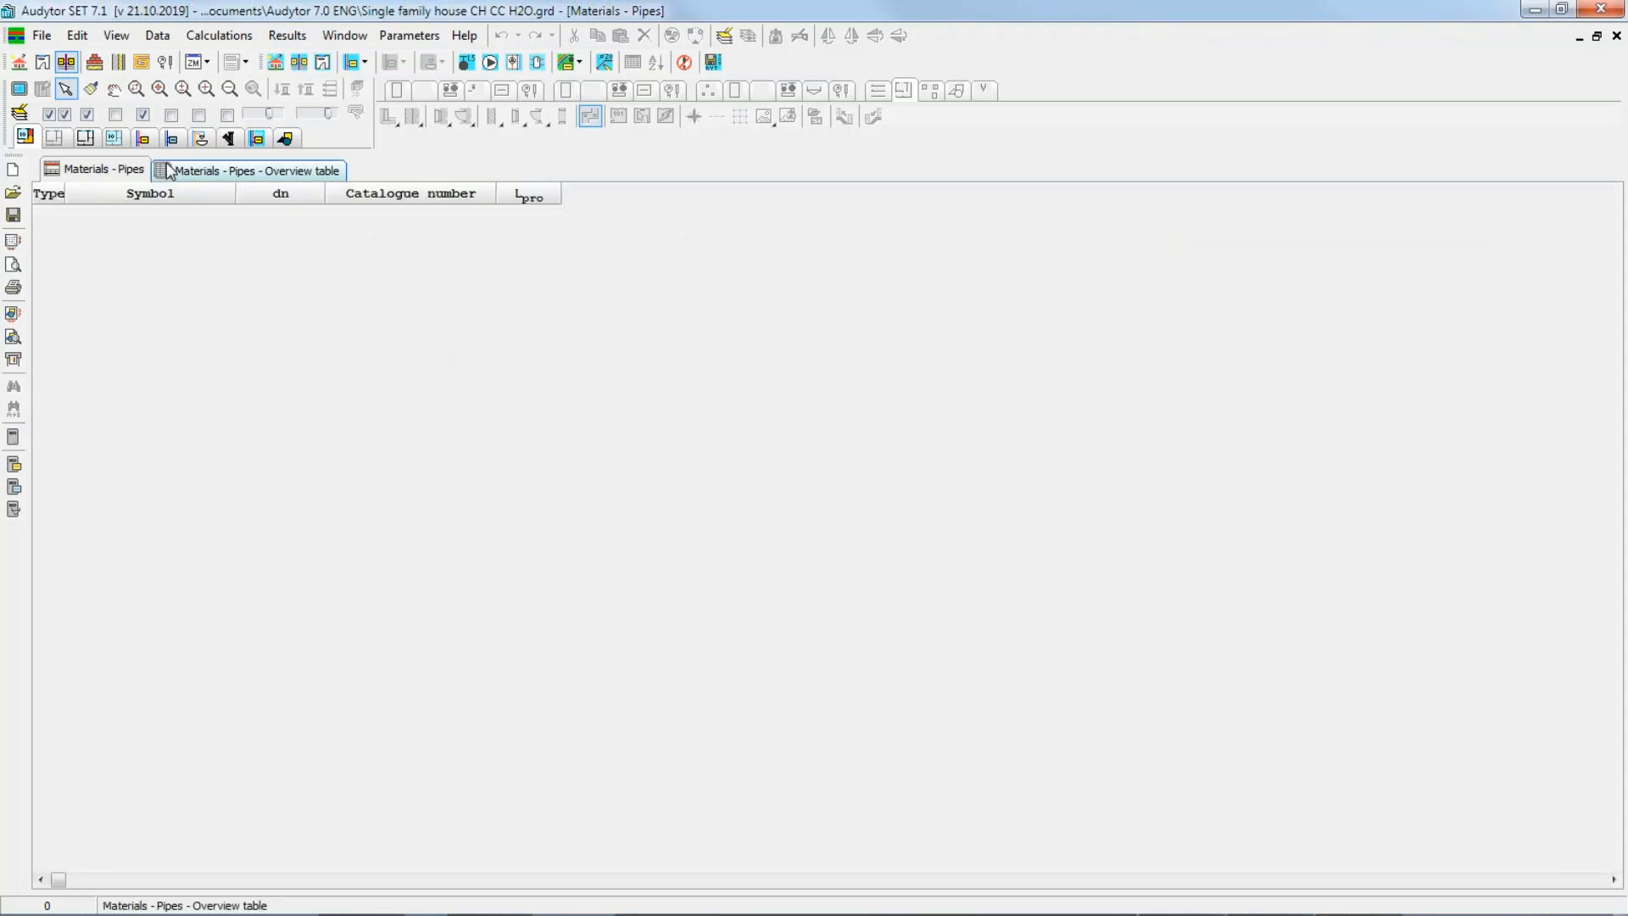
click(92, 172)
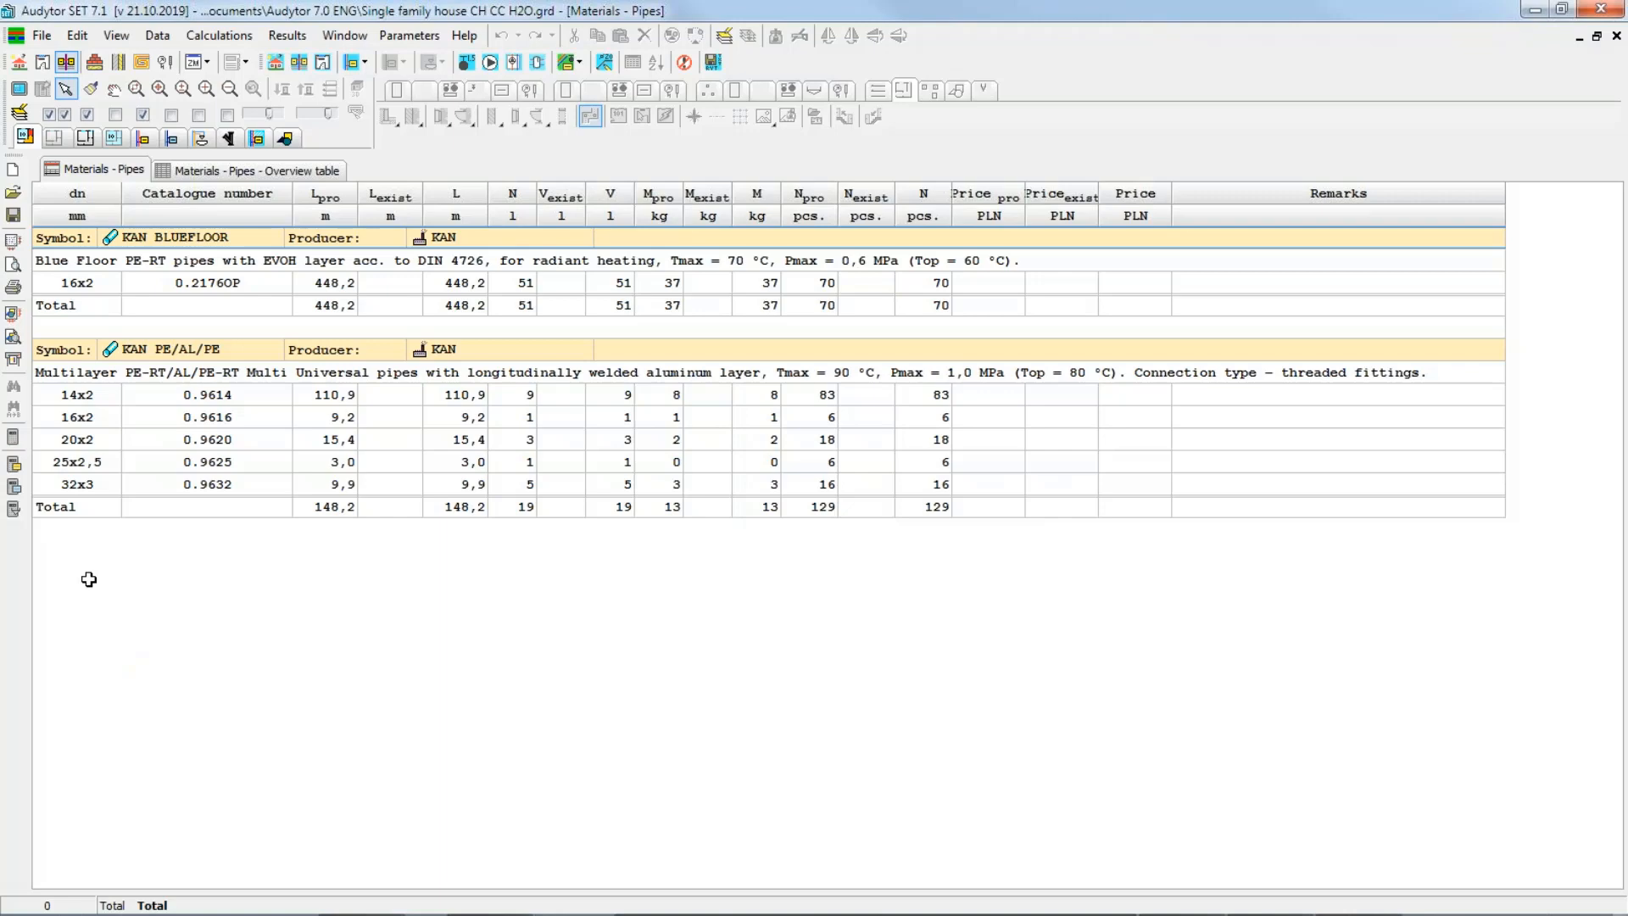
click(334, 169)
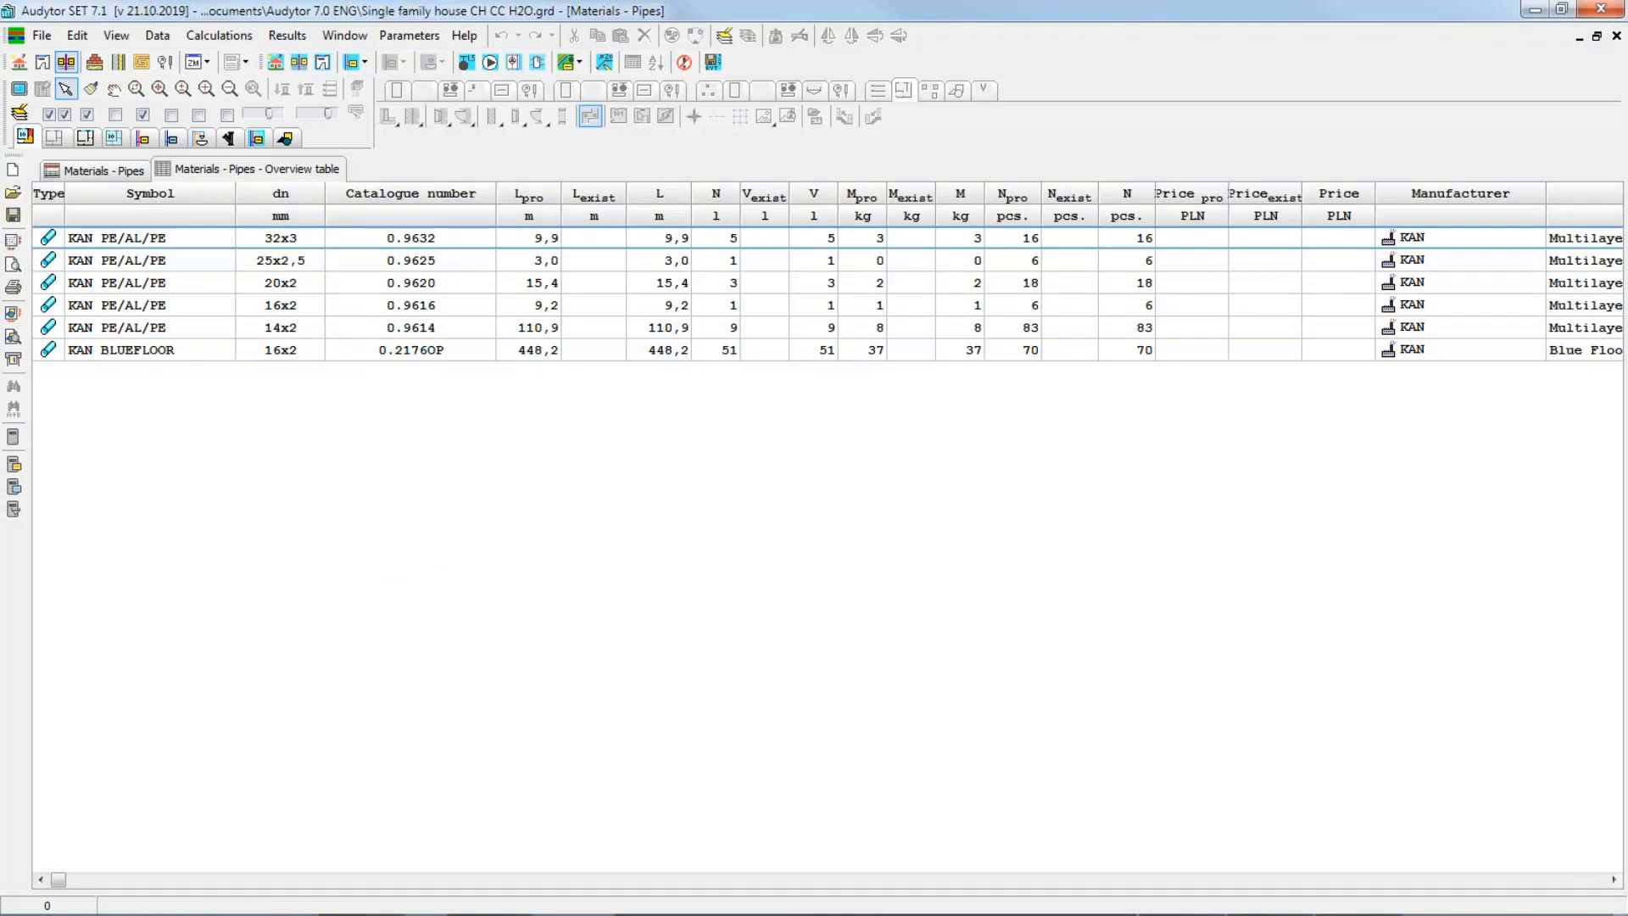
Step: Open the CH radiators materials list, check its summary table and return to the list grouped by radiator symbol
click(288, 35)
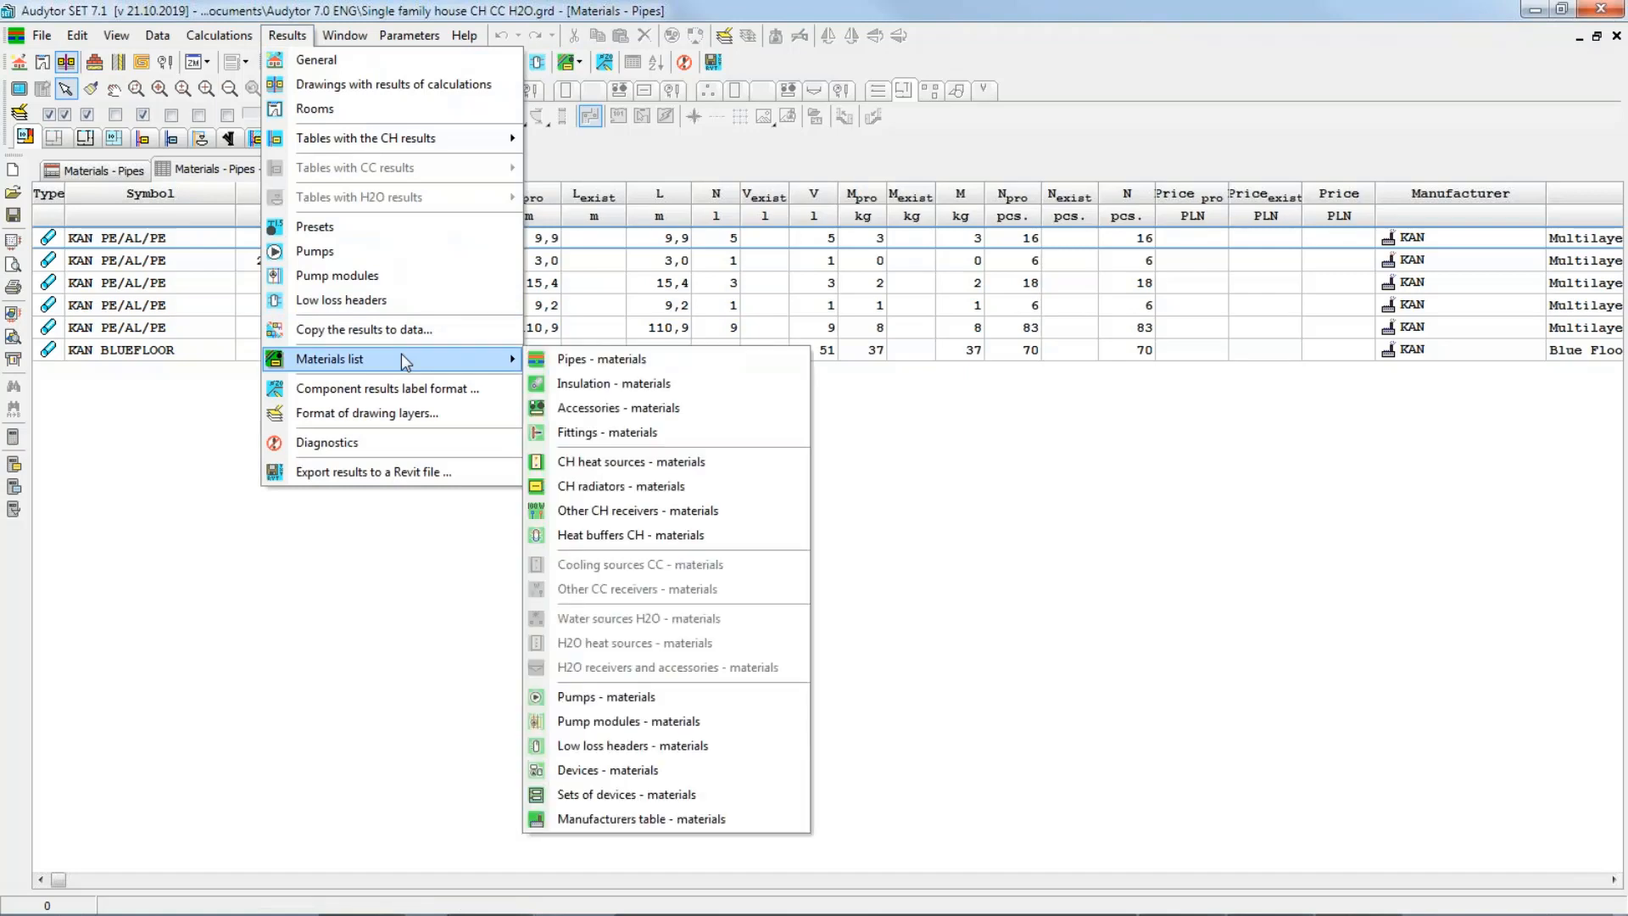
click(702, 491)
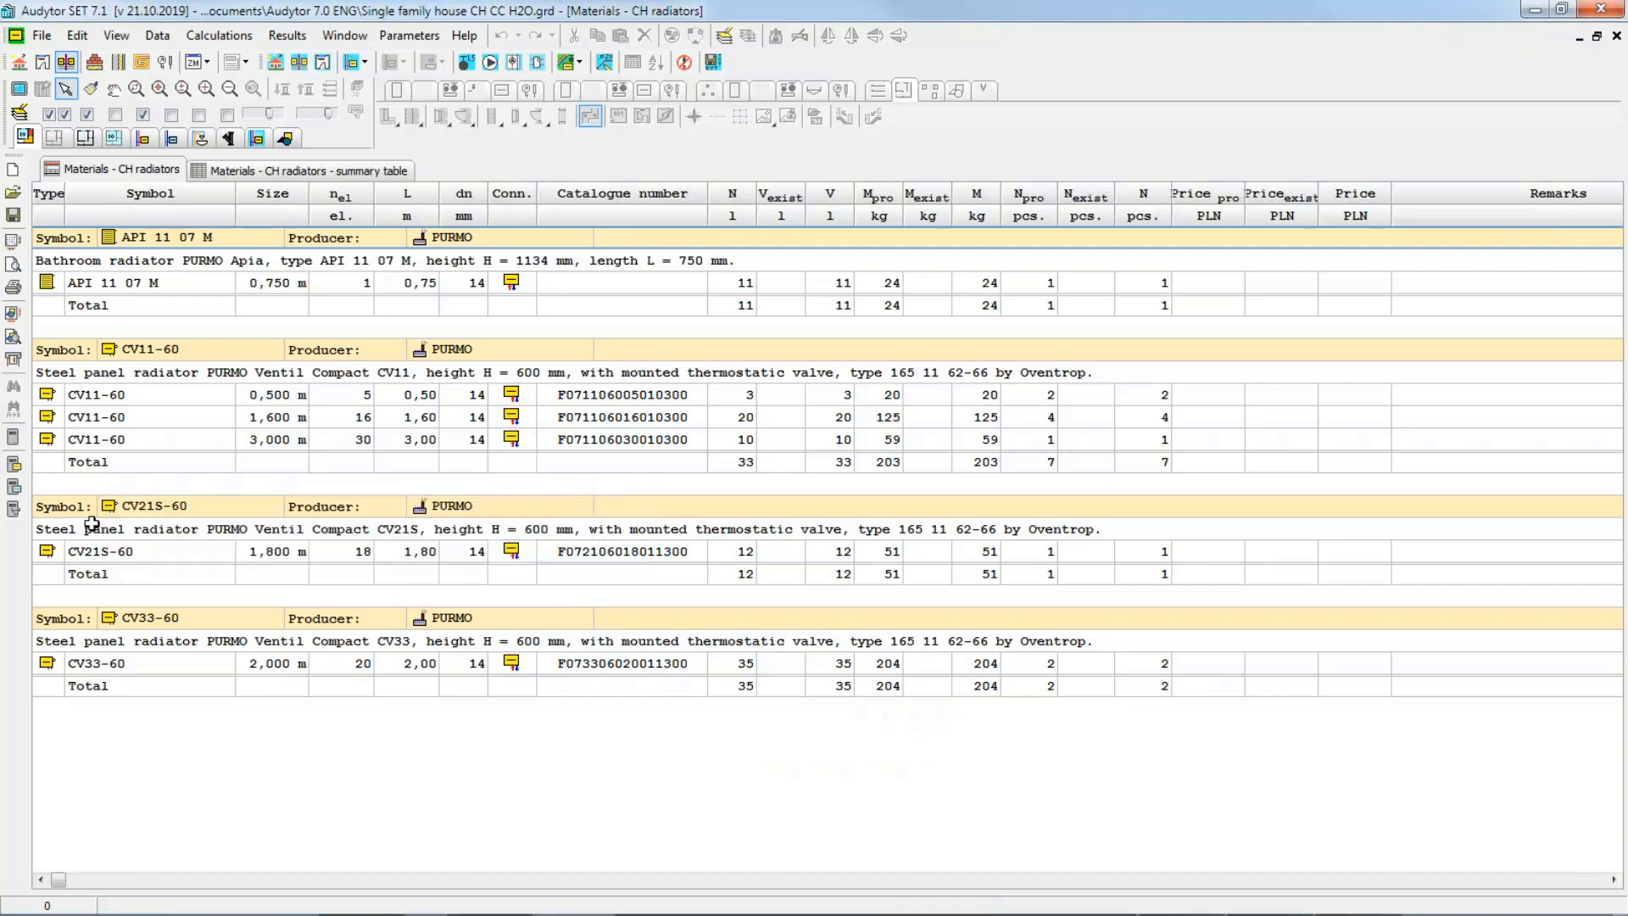
click(351, 172)
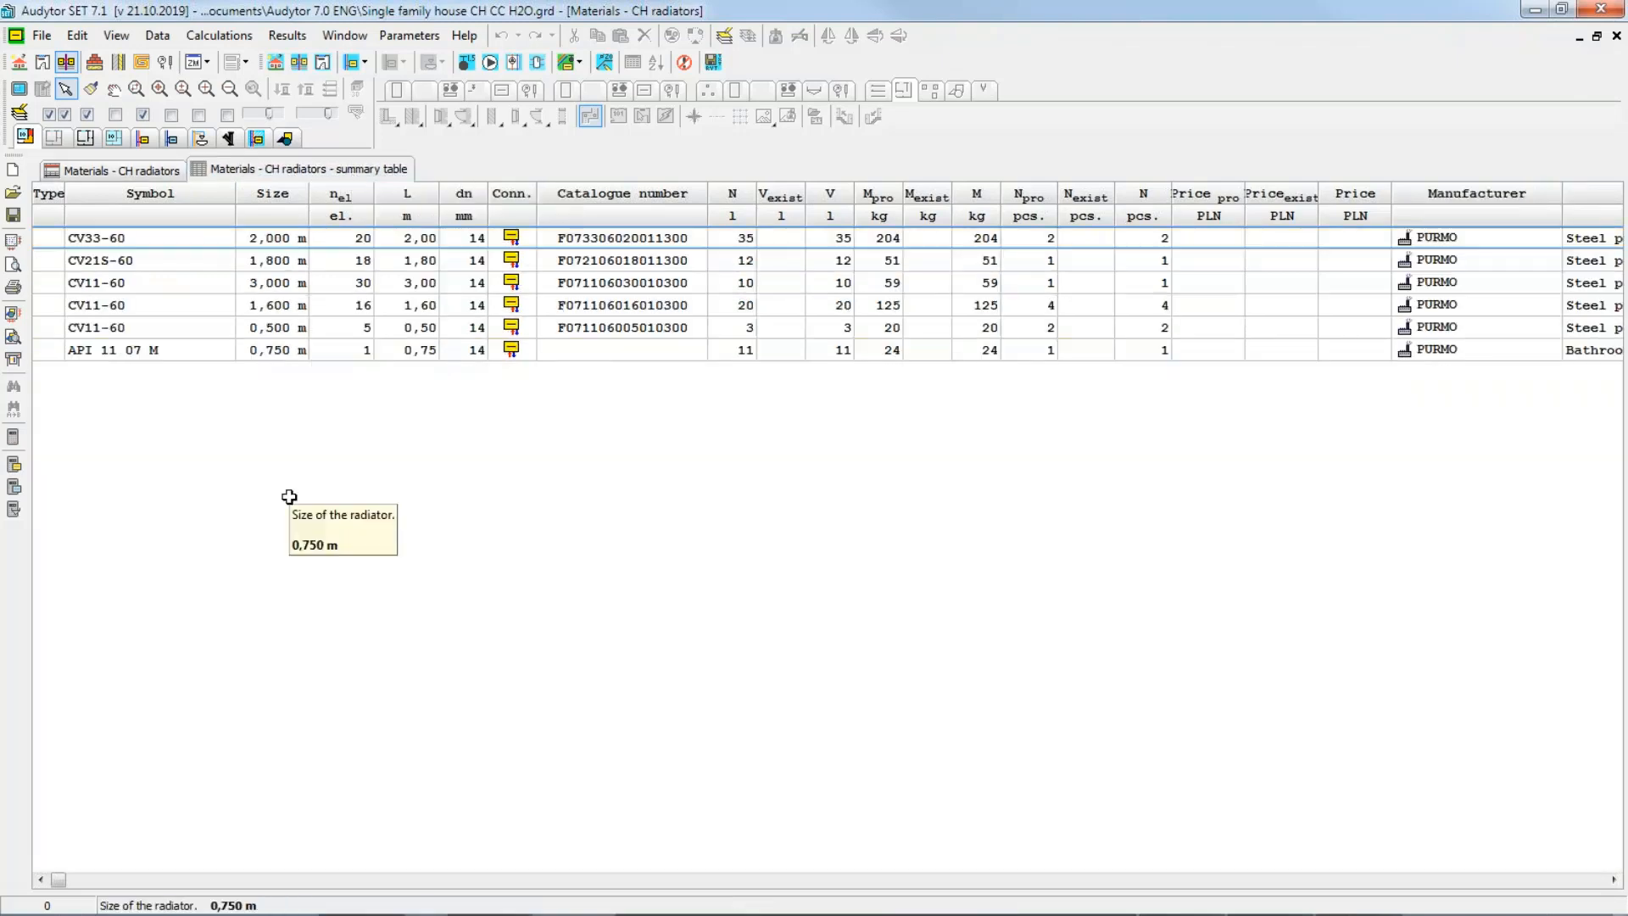
click(110, 169)
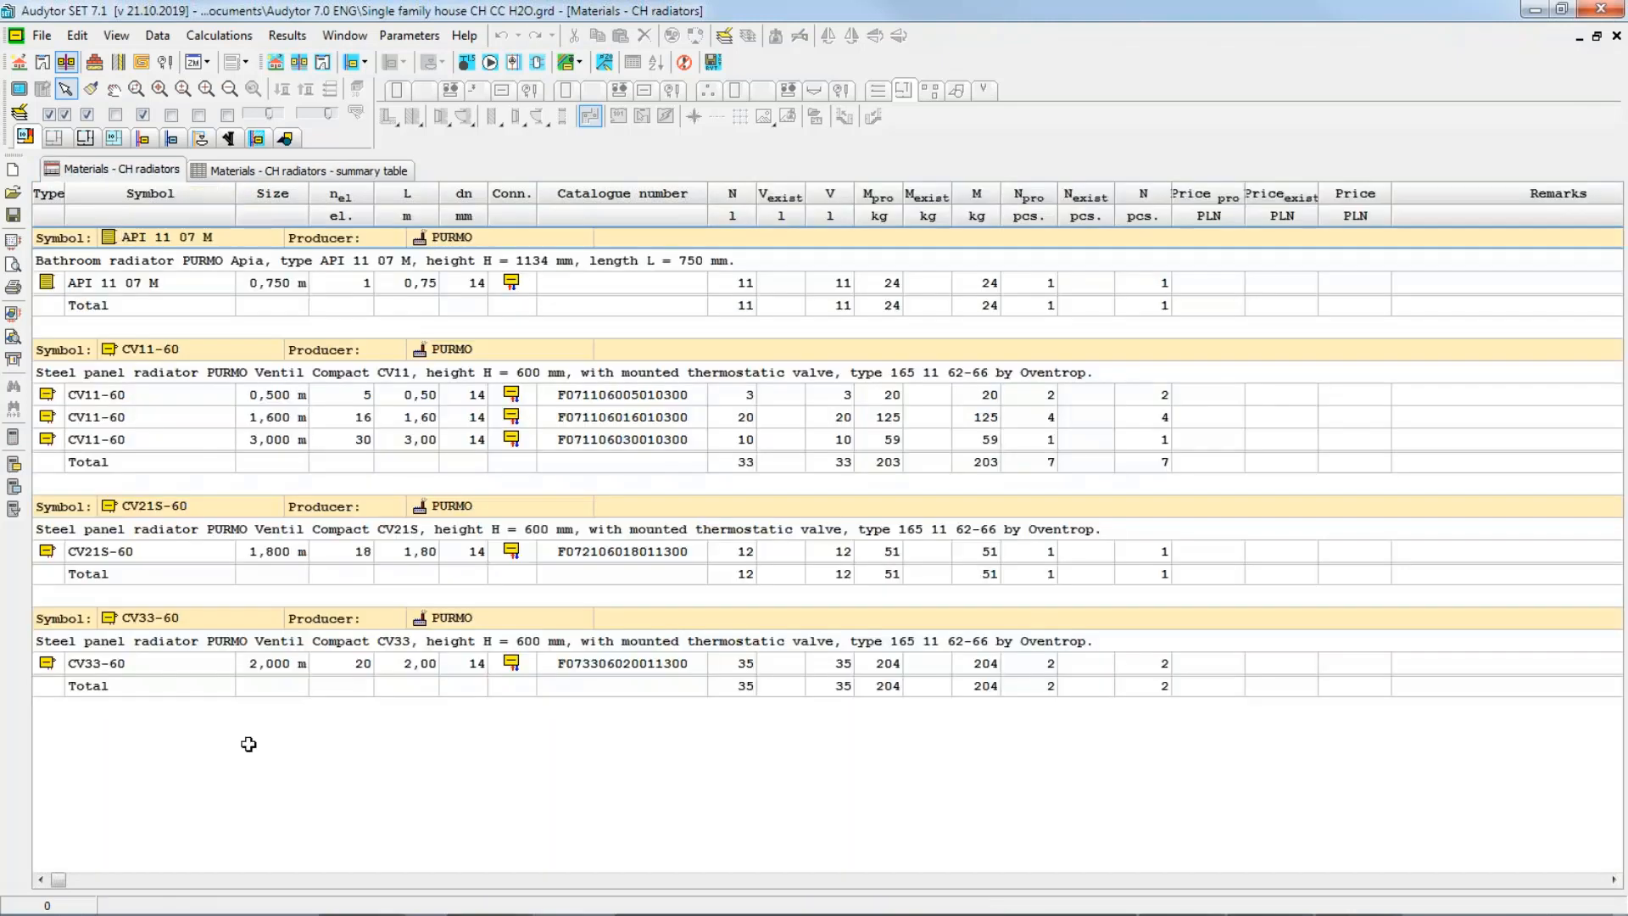